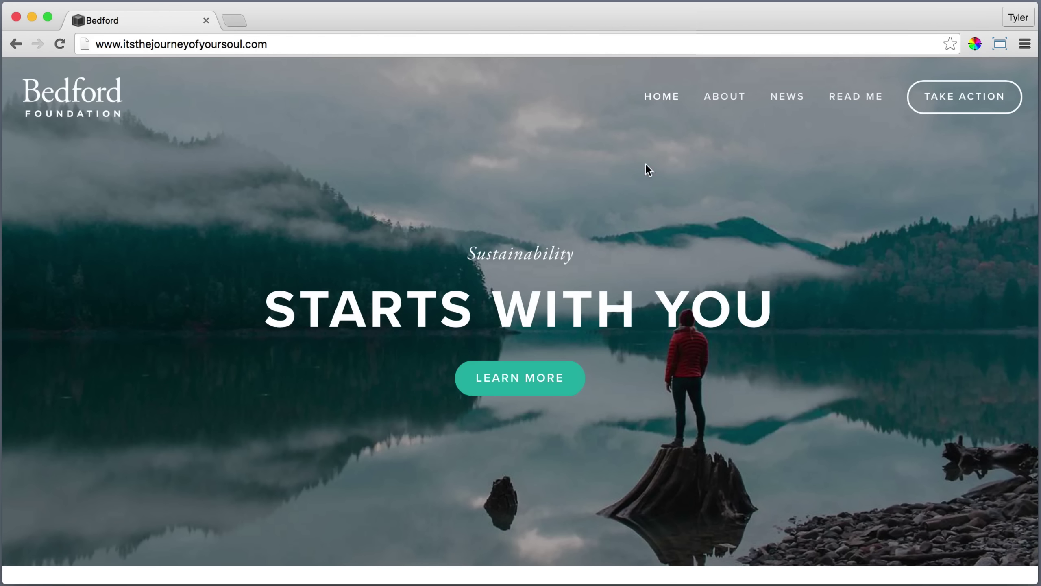
# Open the What We Do page from the About menu and scroll through it.
pyautogui.moveTo(723, 106)
pyautogui.scroll(-10, 920, 494)
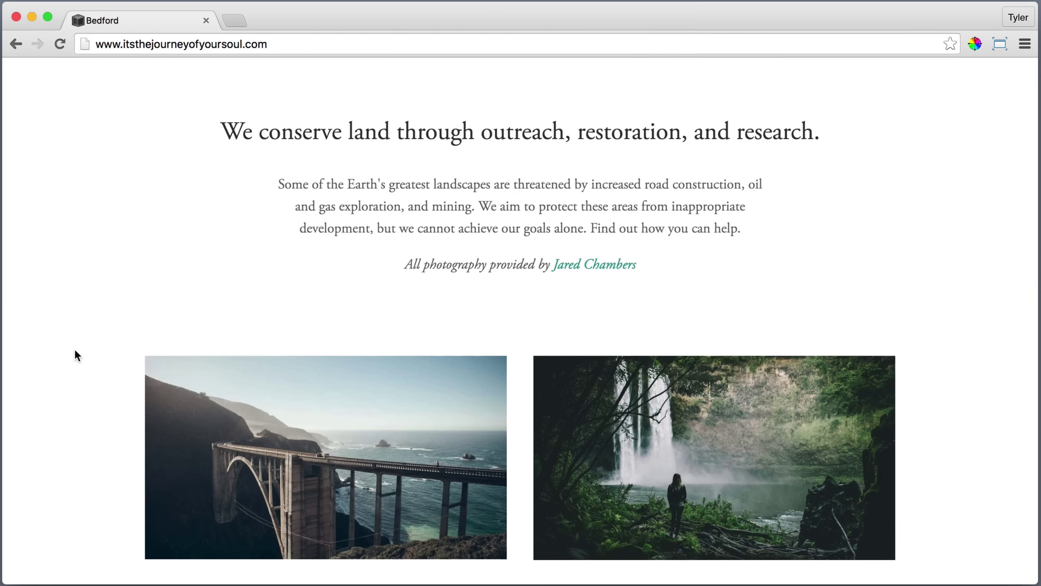
pyautogui.scroll(-6, 75, 351)
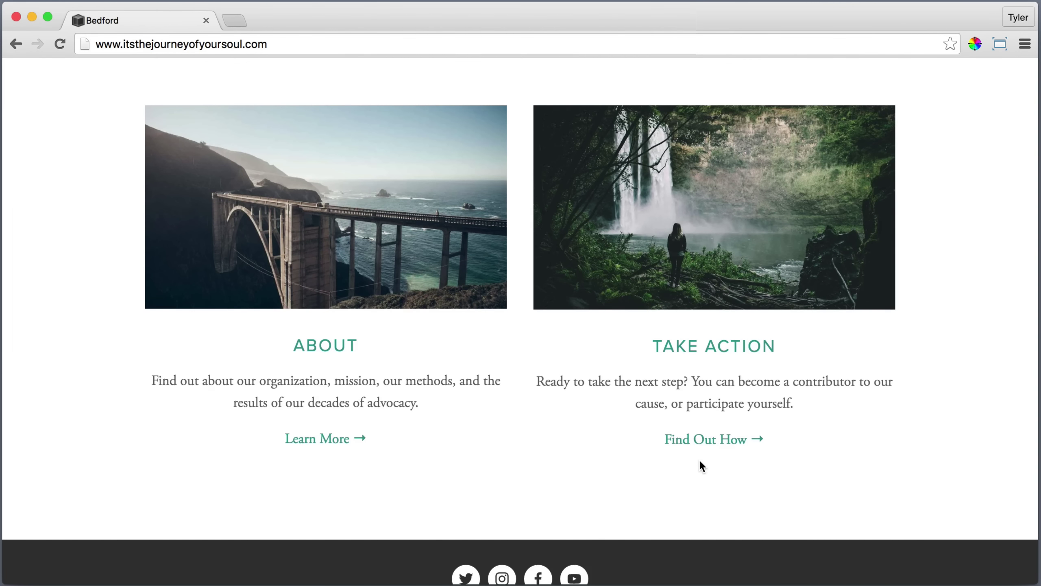
pyautogui.scroll(-1, 702, 466)
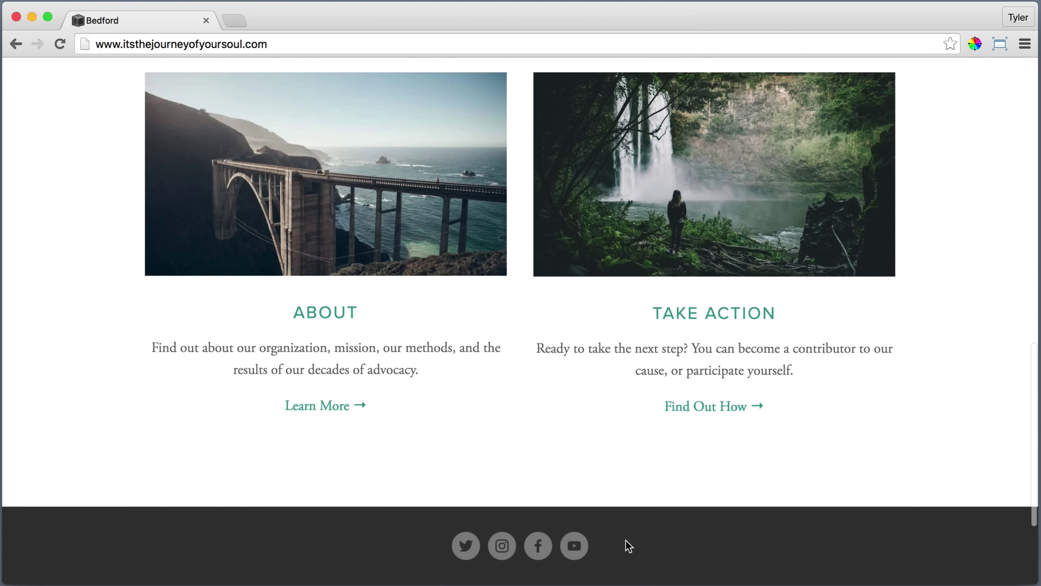
pyautogui.scroll(-4, 623, 541)
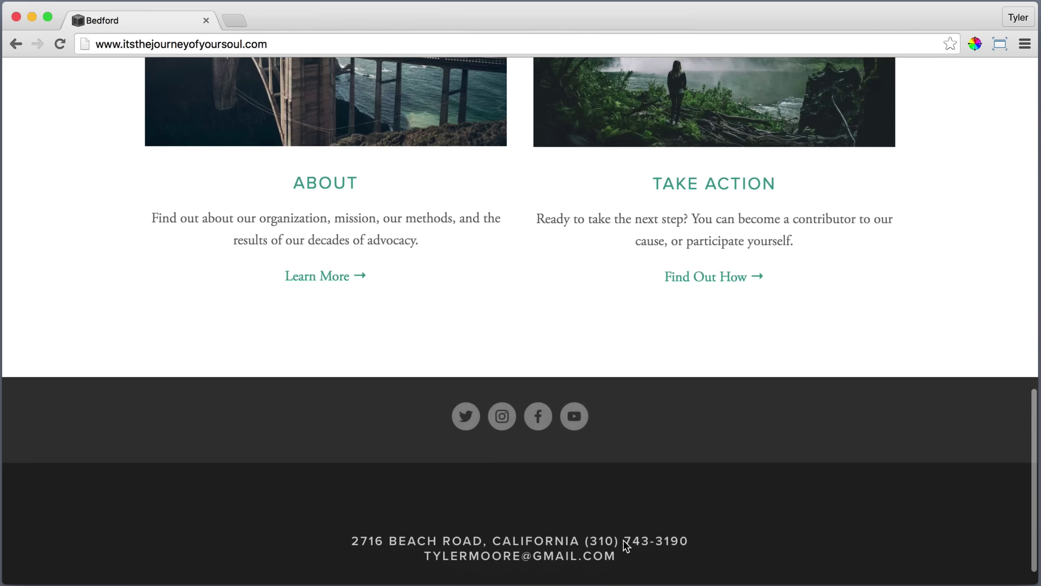
pyautogui.scroll(-1, 623, 540)
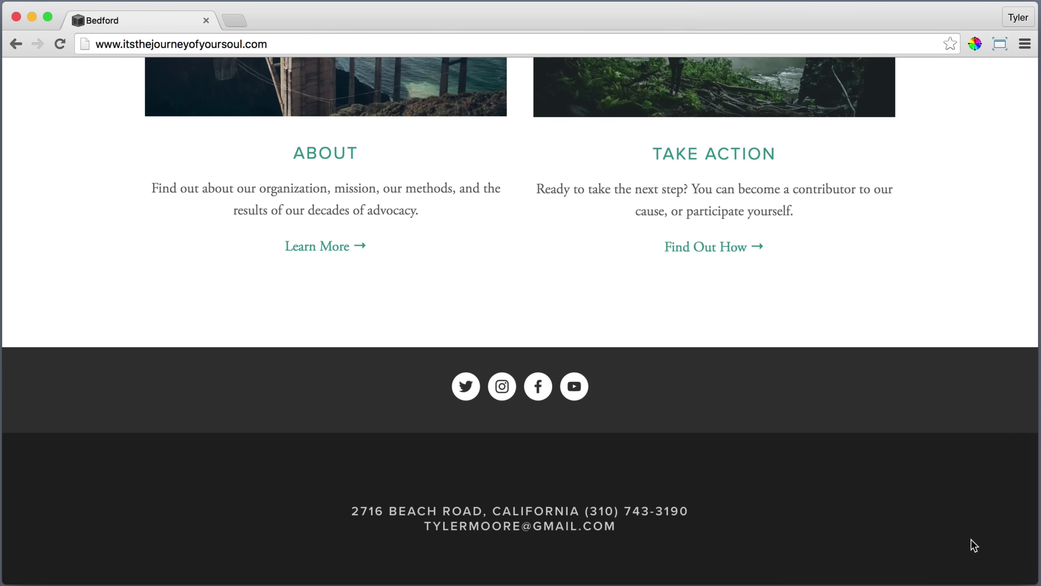
pyautogui.scroll(15, 972, 539)
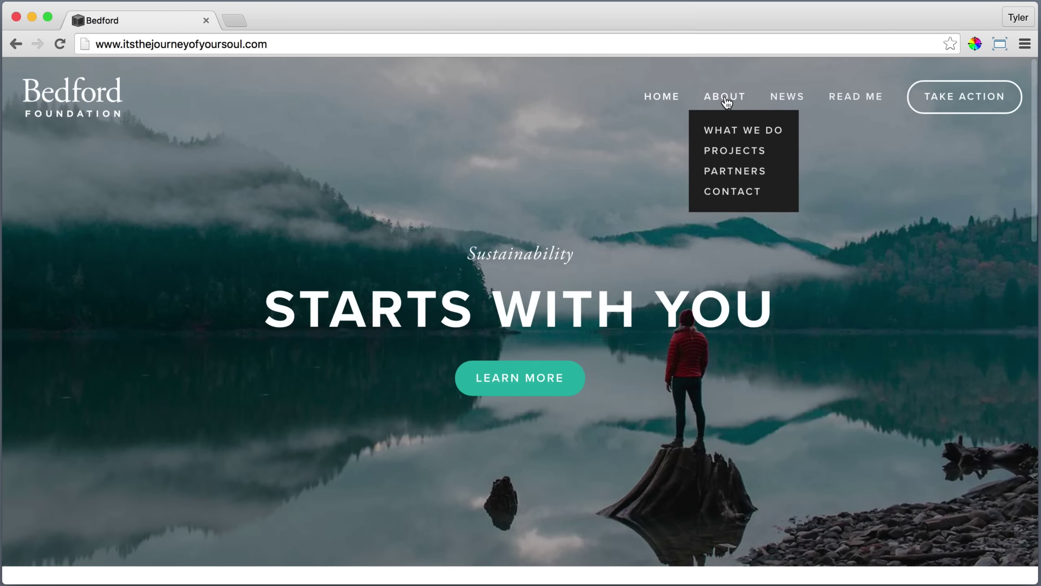
pyautogui.click(725, 98)
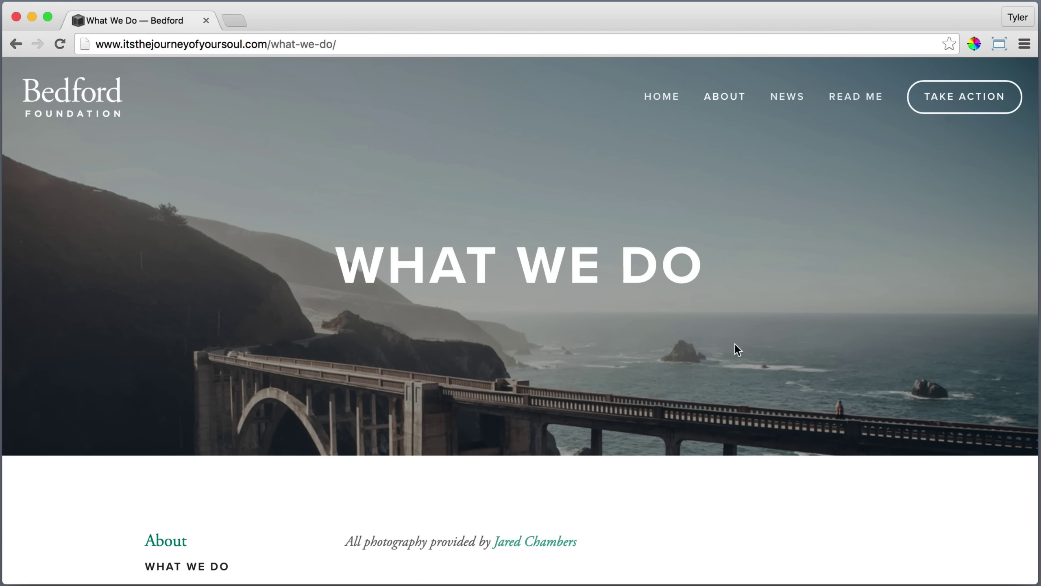
pyautogui.scroll(-5, 114, 207)
pyautogui.scroll(-6, 114, 205)
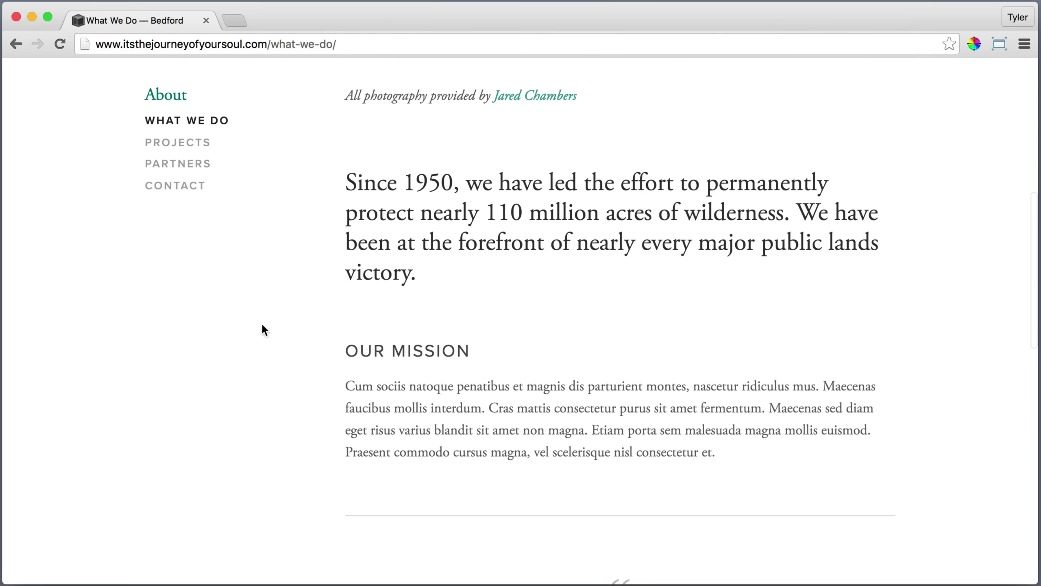
pyautogui.scroll(-8, 307, 429)
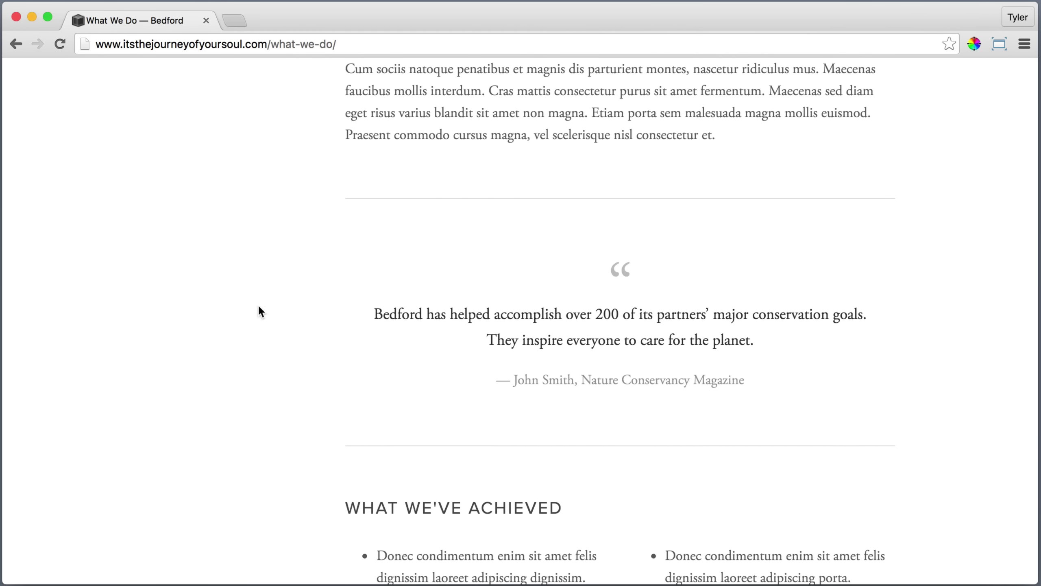
pyautogui.scroll(-8, 256, 304)
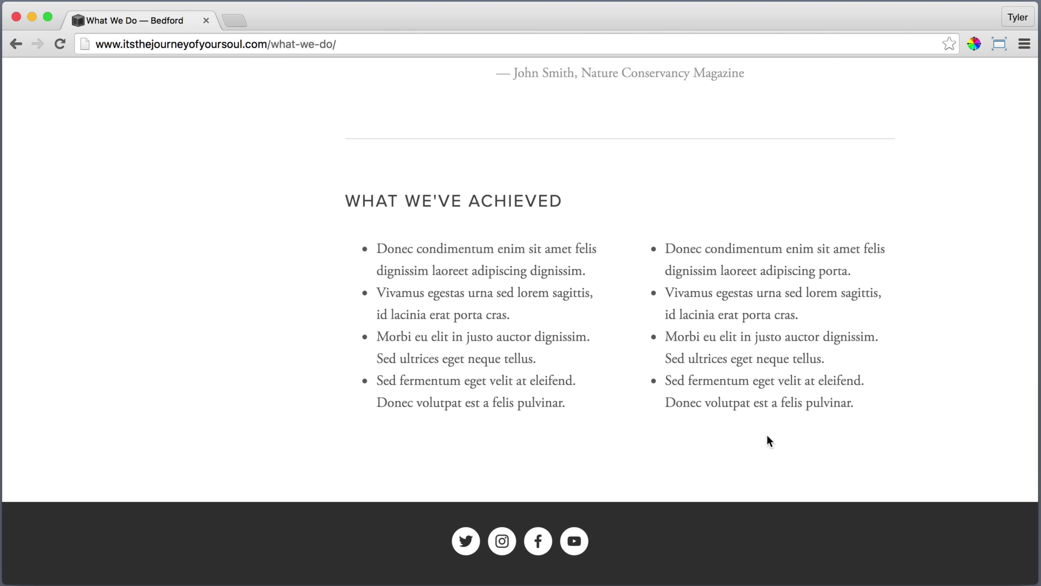
pyautogui.scroll(20, 999, 391)
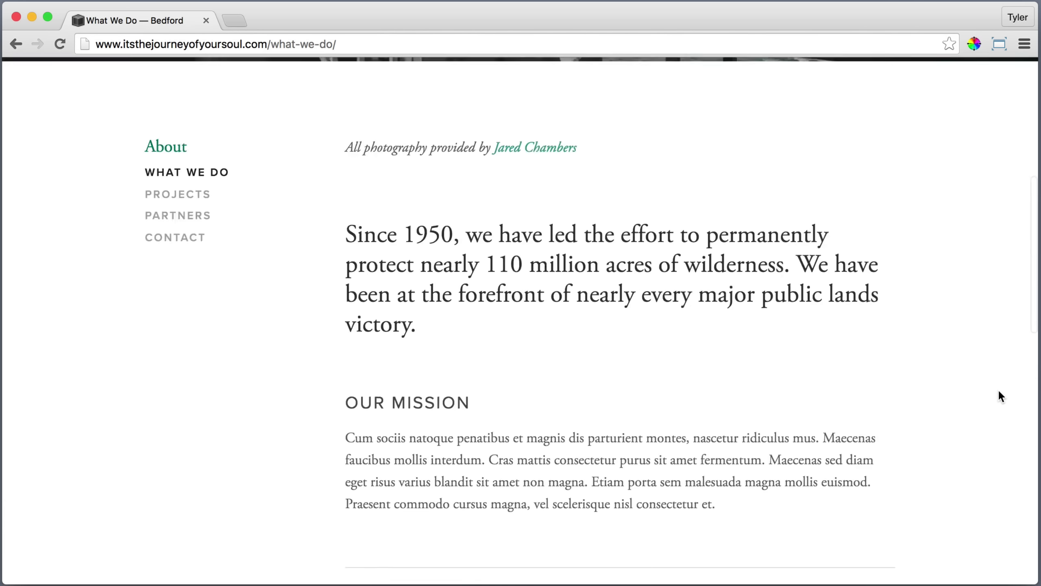
# Review the Projects page, then go on to the Partners page.
pyautogui.moveTo(725, 109)
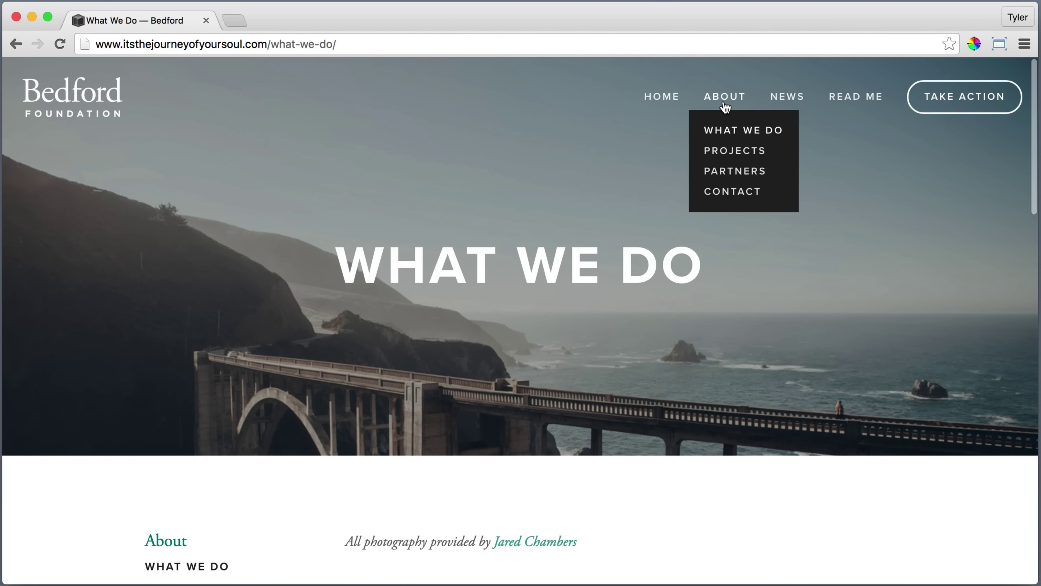
pyautogui.click(726, 155)
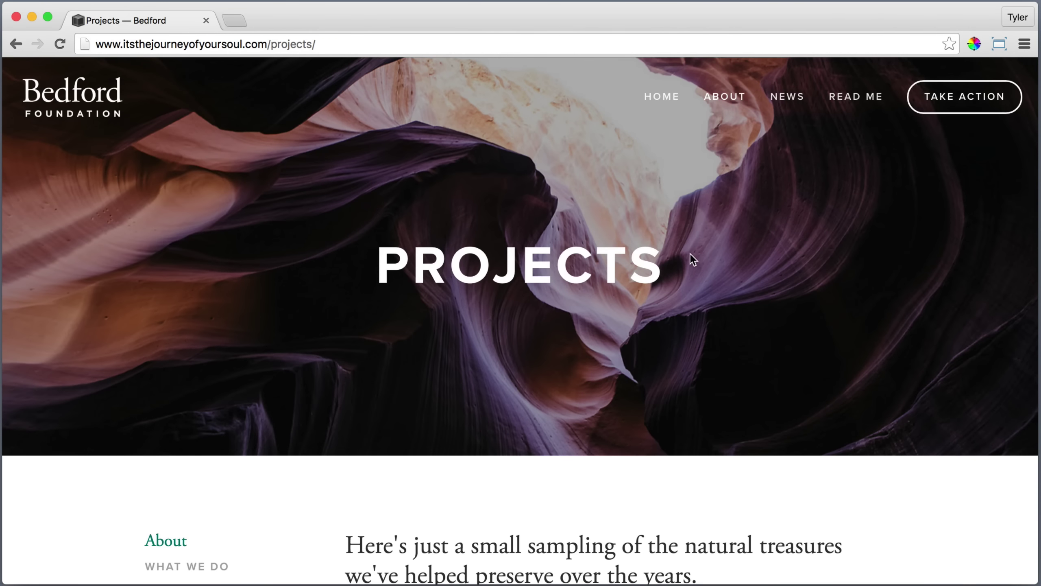
pyautogui.scroll(-7, 929, 212)
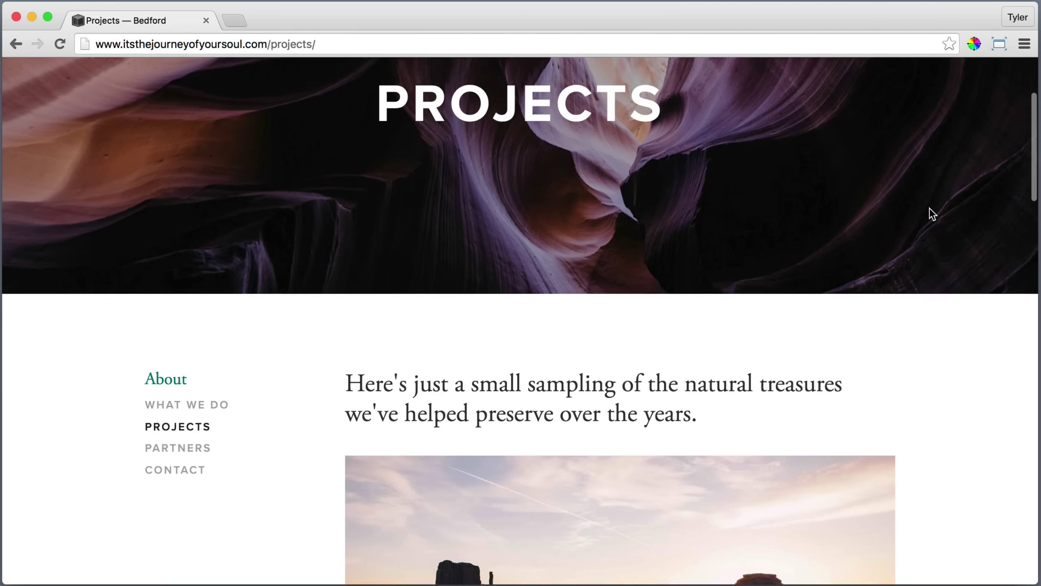
pyautogui.scroll(-4, 931, 208)
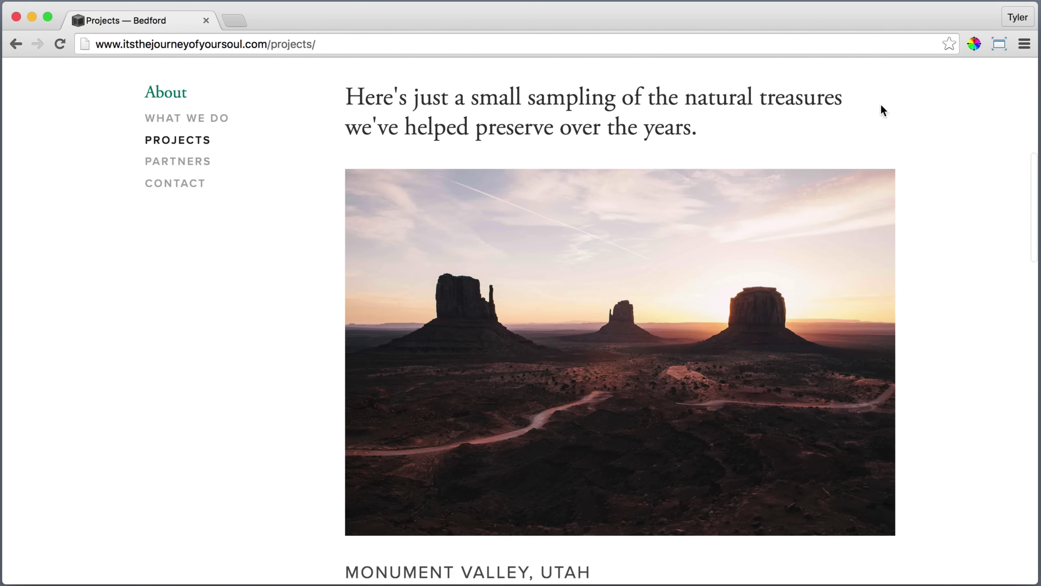
pyautogui.scroll(-4, 928, 349)
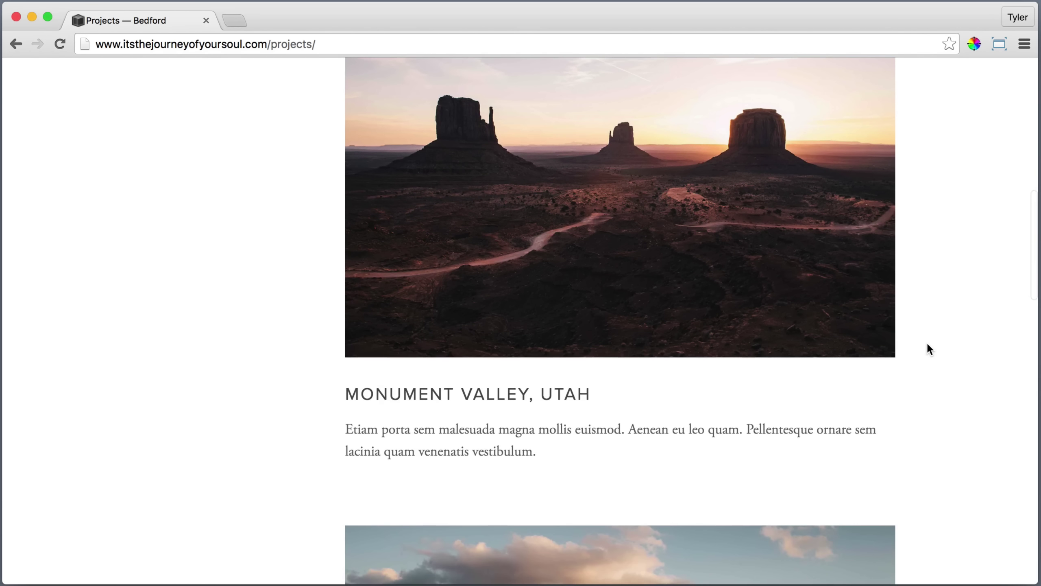
pyautogui.scroll(-18, 952, 448)
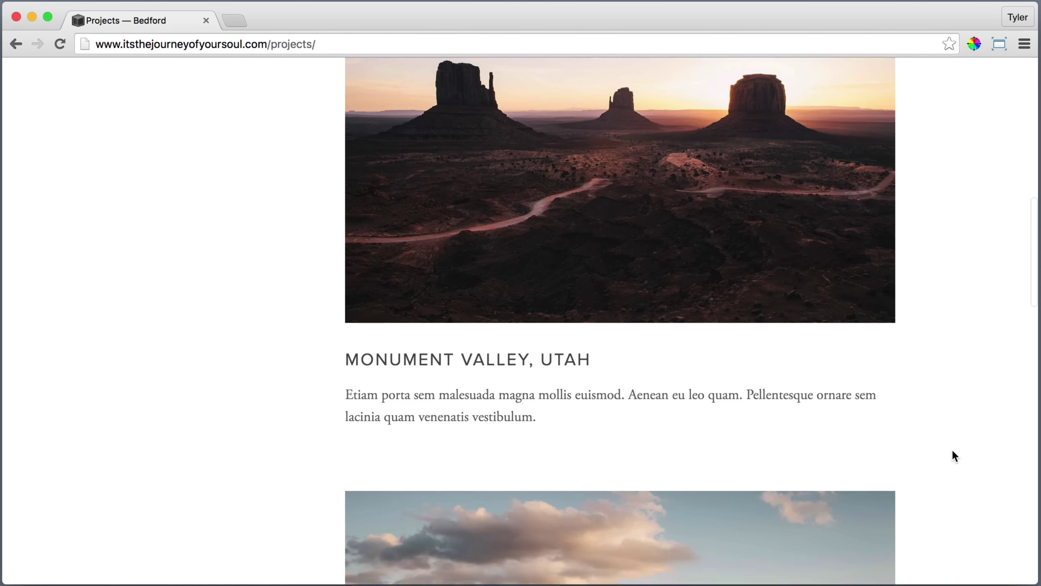
pyautogui.scroll(-8, 952, 448)
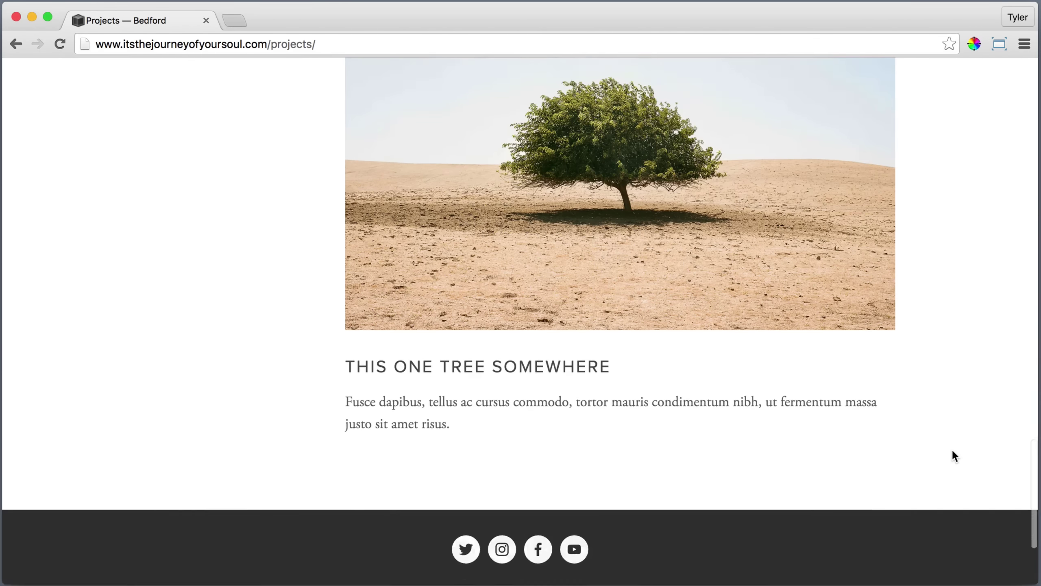
pyautogui.scroll(20, 217, 371)
pyautogui.scroll(15, 215, 371)
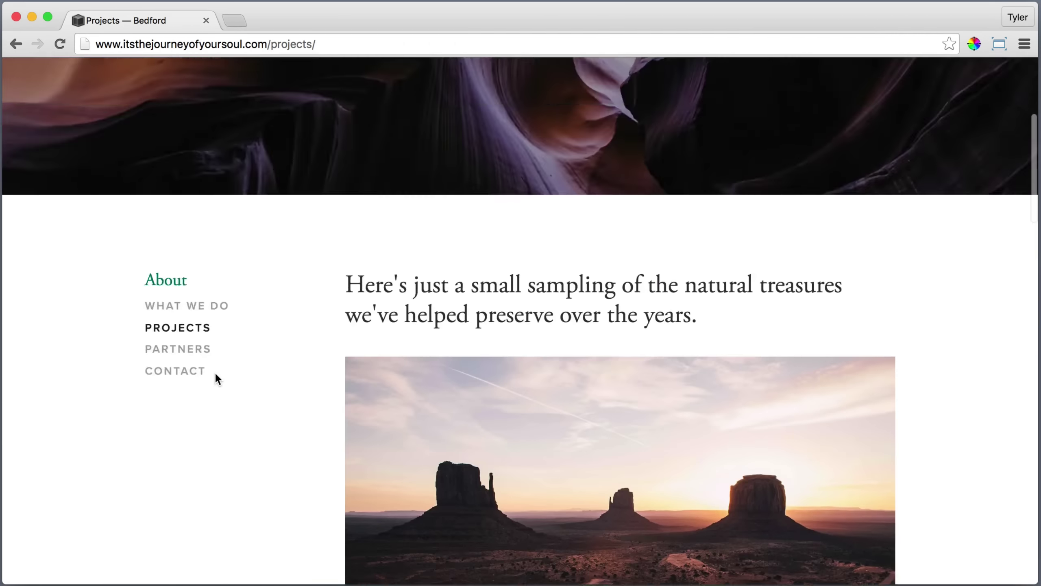
pyautogui.click(185, 456)
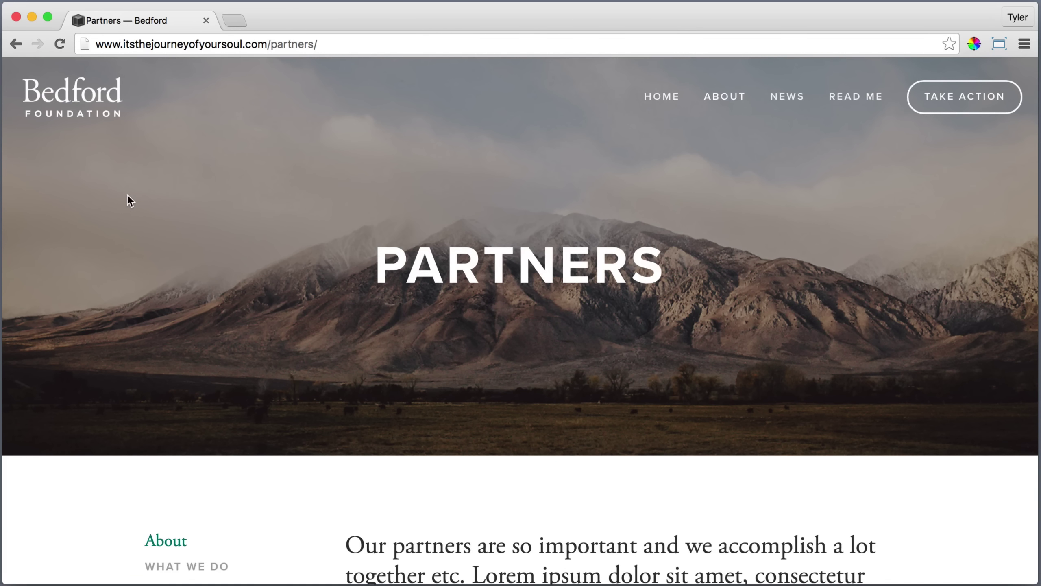
# Scroll through the Partners page, then open Contact from the About menu.
pyautogui.scroll(-8, 76, 277)
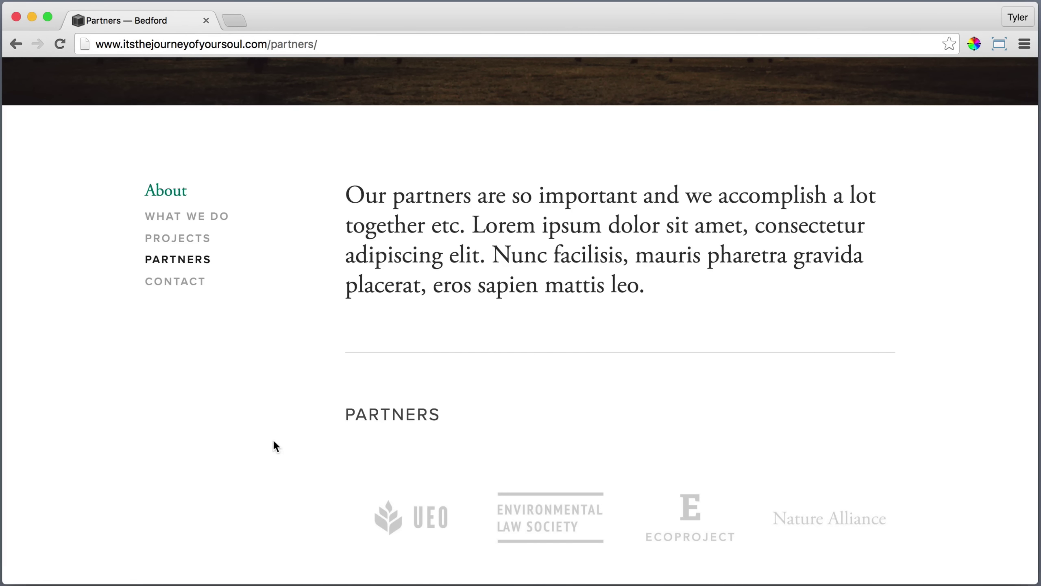
pyautogui.scroll(-3, 319, 503)
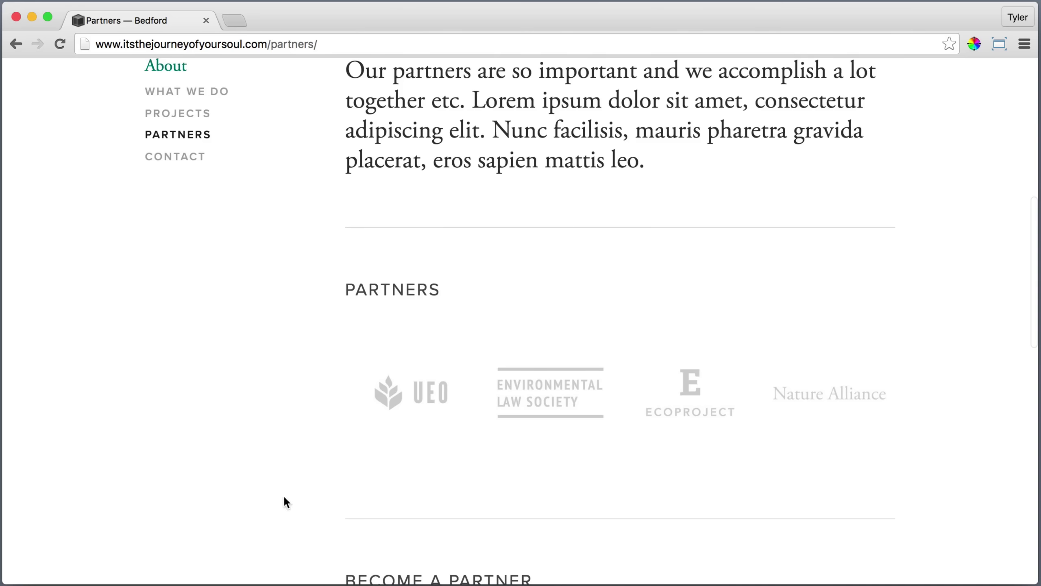
pyautogui.scroll(-10, 319, 513)
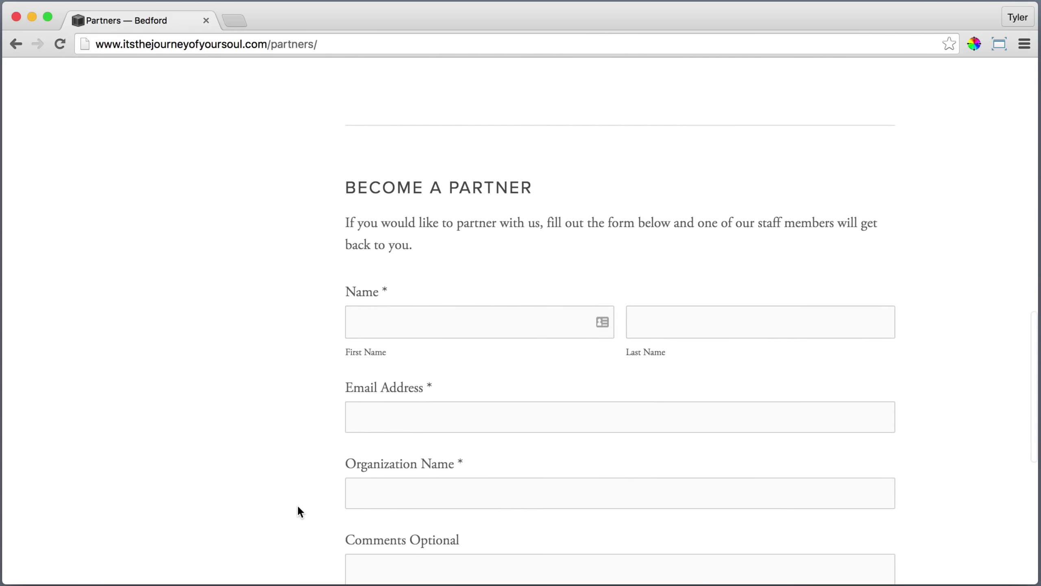
pyautogui.scroll(-2, 298, 511)
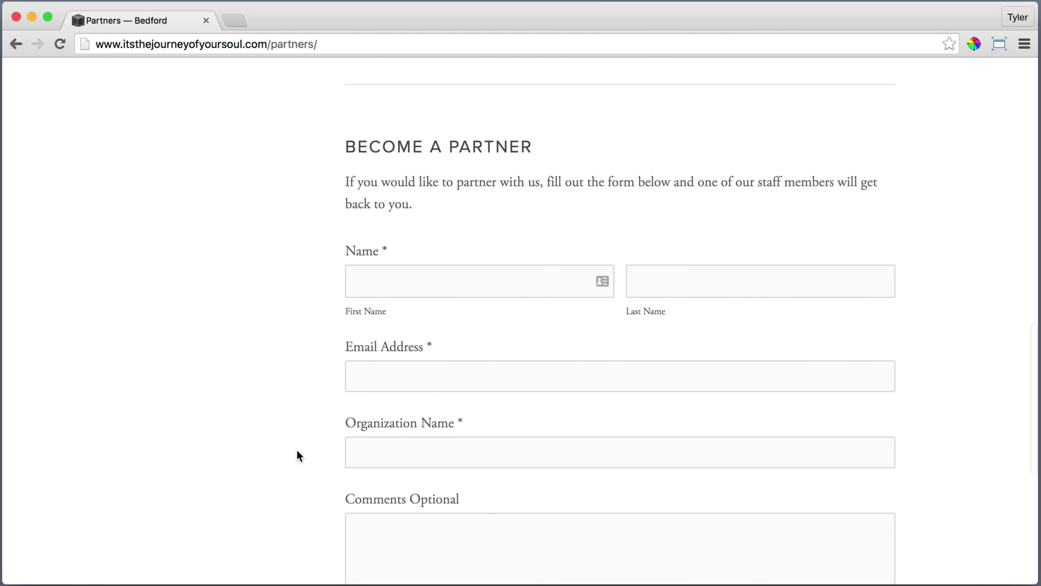
pyautogui.scroll(20, 296, 449)
pyautogui.moveTo(722, 101)
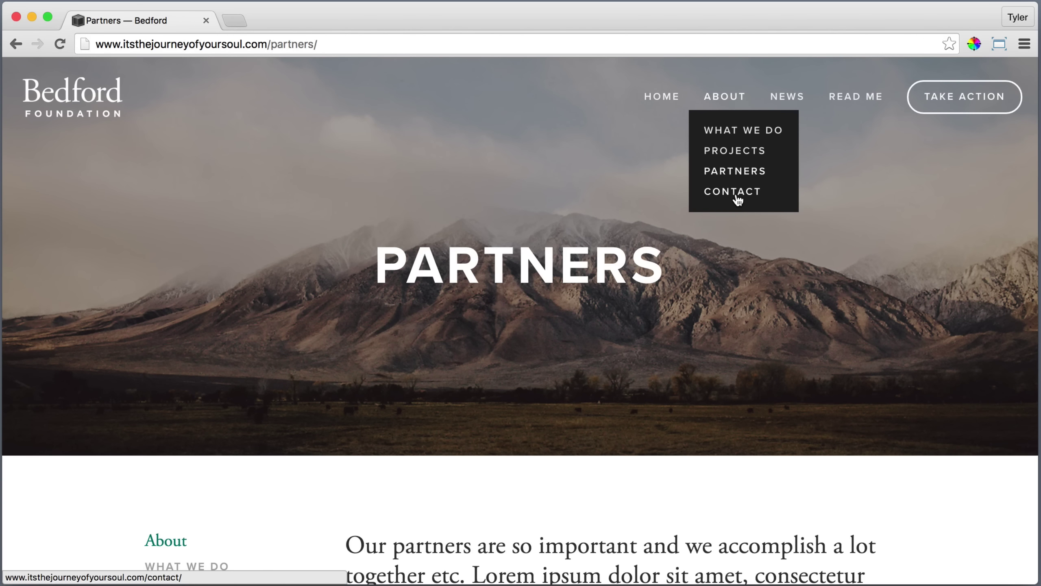
pyautogui.click(737, 200)
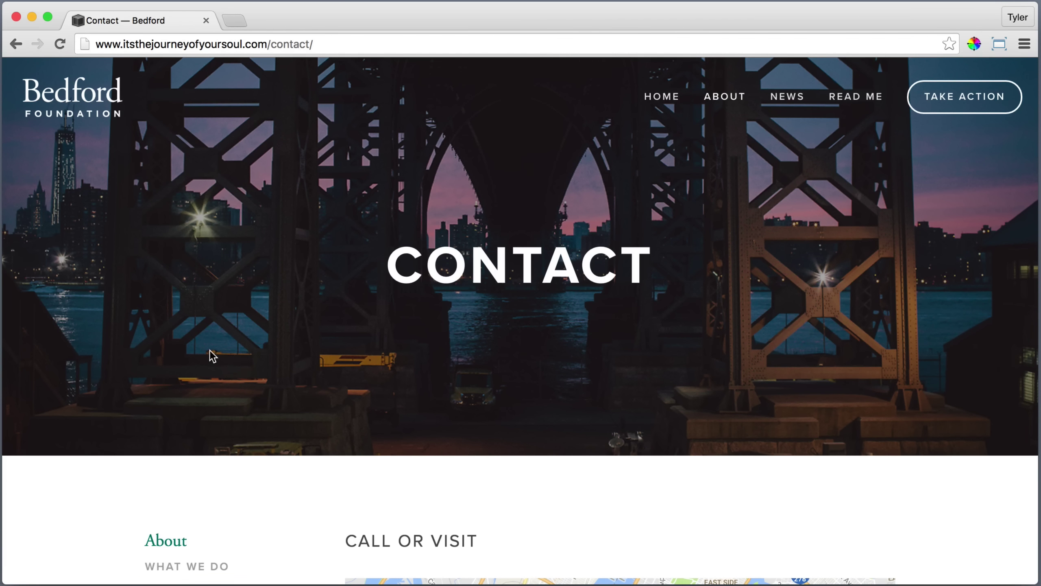
# Scroll through the Contact page, then switch to the News blog.
pyautogui.scroll(-4, 210, 352)
pyautogui.scroll(-1, 210, 351)
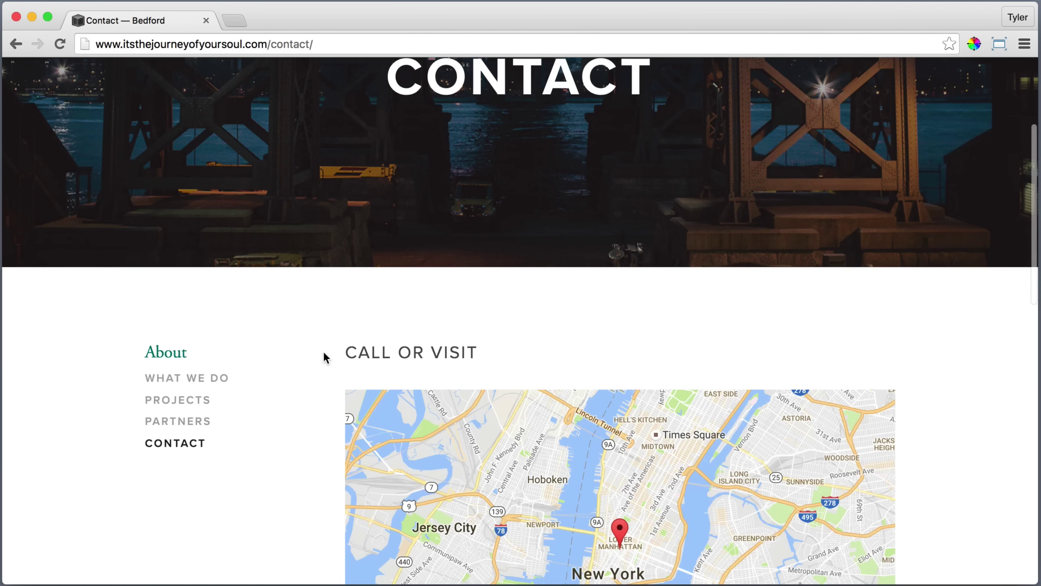
pyautogui.scroll(-4, 302, 360)
pyautogui.scroll(-1, 303, 361)
pyautogui.scroll(-2, 301, 387)
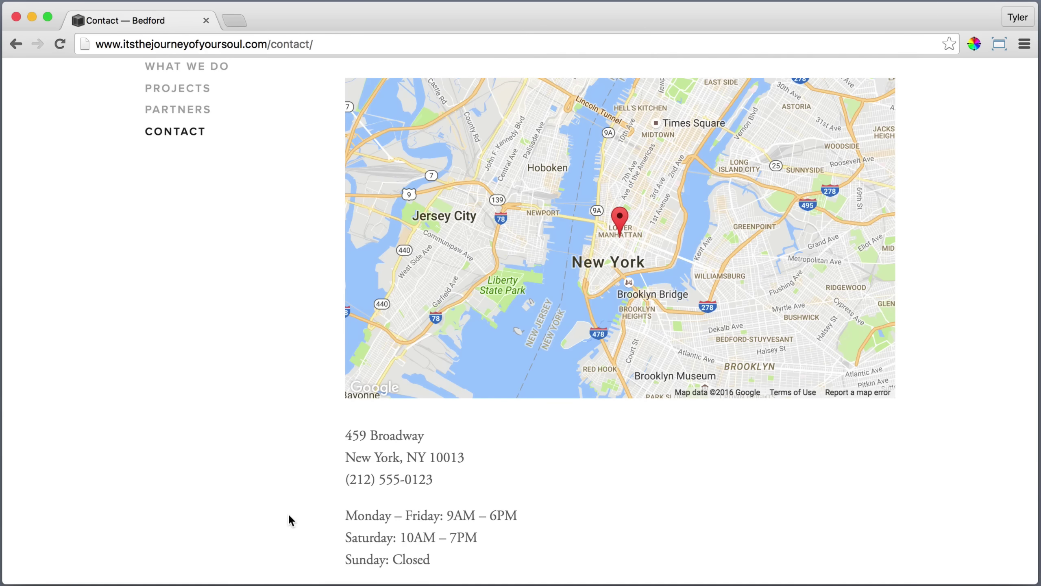
pyautogui.scroll(-6, 283, 516)
pyautogui.scroll(-1, 289, 506)
pyautogui.scroll(-4, 772, 472)
pyautogui.scroll(20, 971, 427)
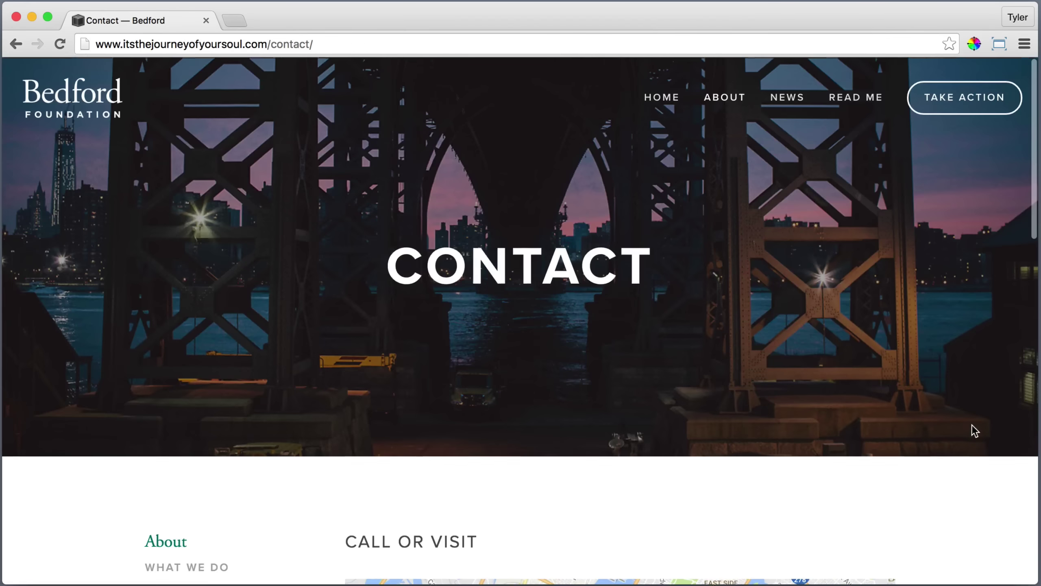
pyautogui.click(788, 102)
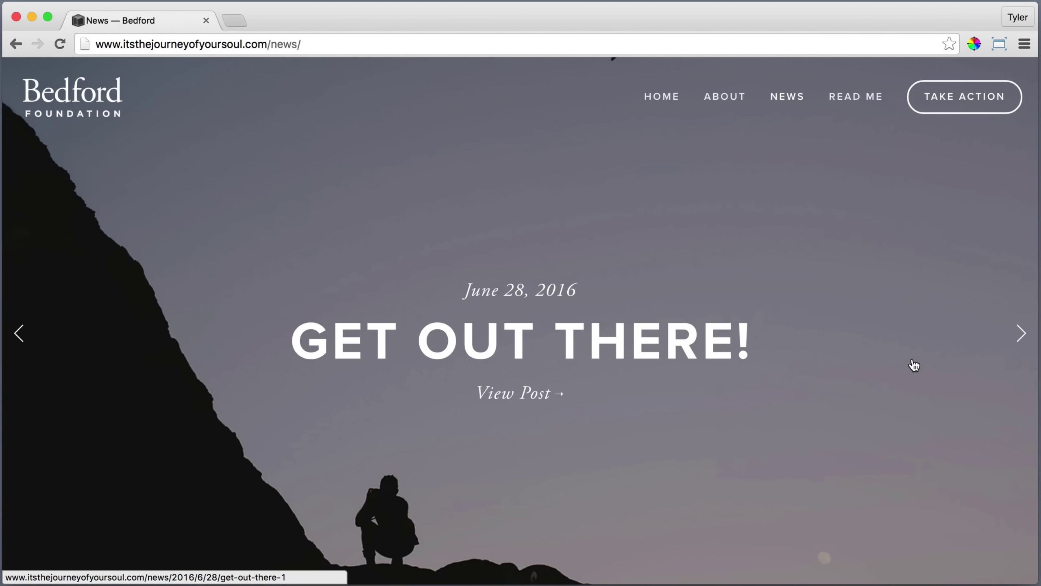
# Advance the featured slider, browse the posts, and open 'Success Story - New Hope in Old Appalachia'.
pyautogui.click(1019, 333)
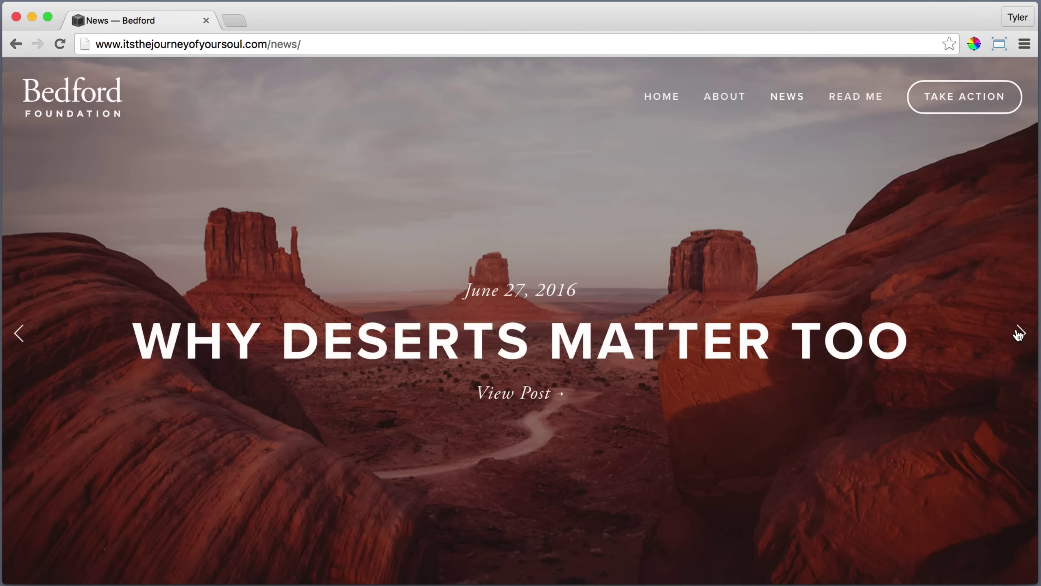
pyautogui.scroll(-10, 1019, 334)
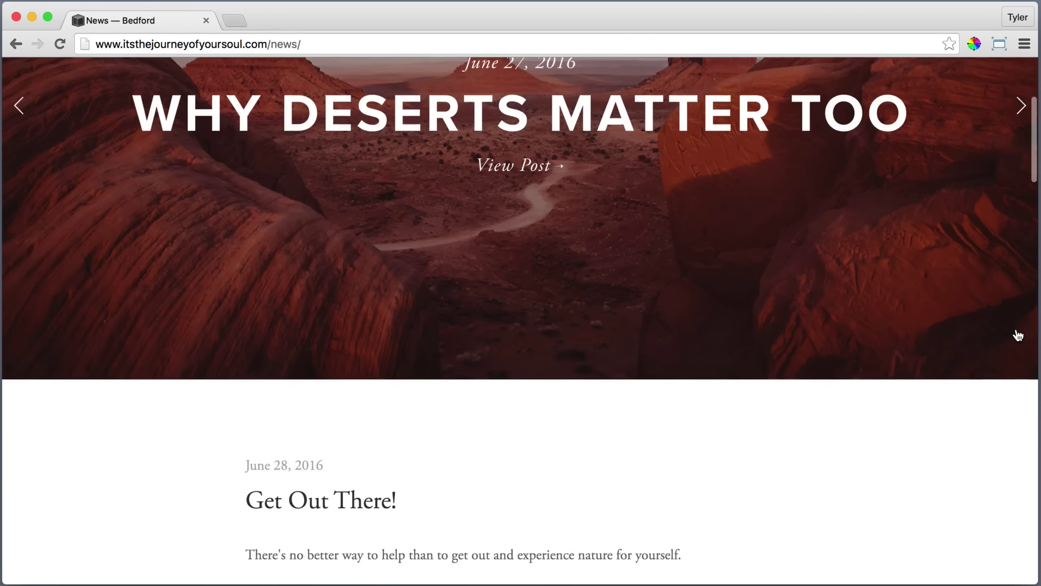
pyautogui.scroll(-3, 1020, 334)
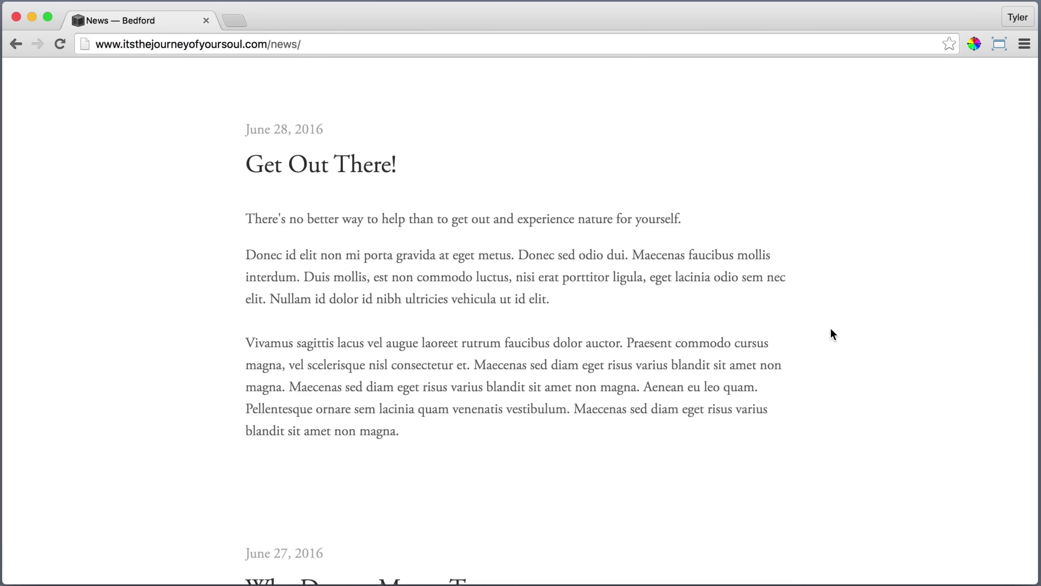
pyautogui.scroll(-5, 832, 328)
pyautogui.scroll(-2, 831, 331)
pyautogui.scroll(-15, 861, 423)
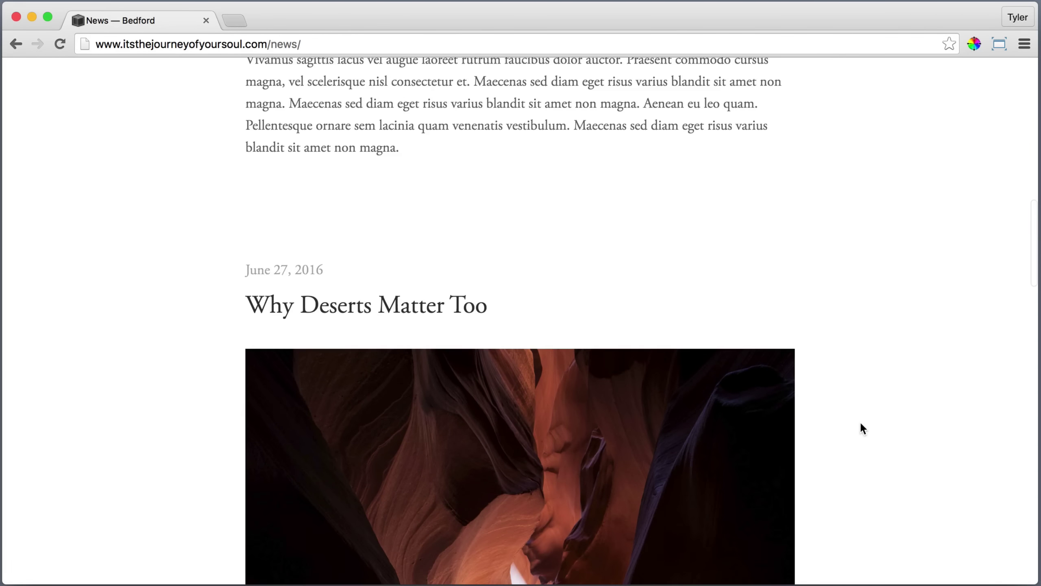
pyautogui.scroll(-8, 855, 426)
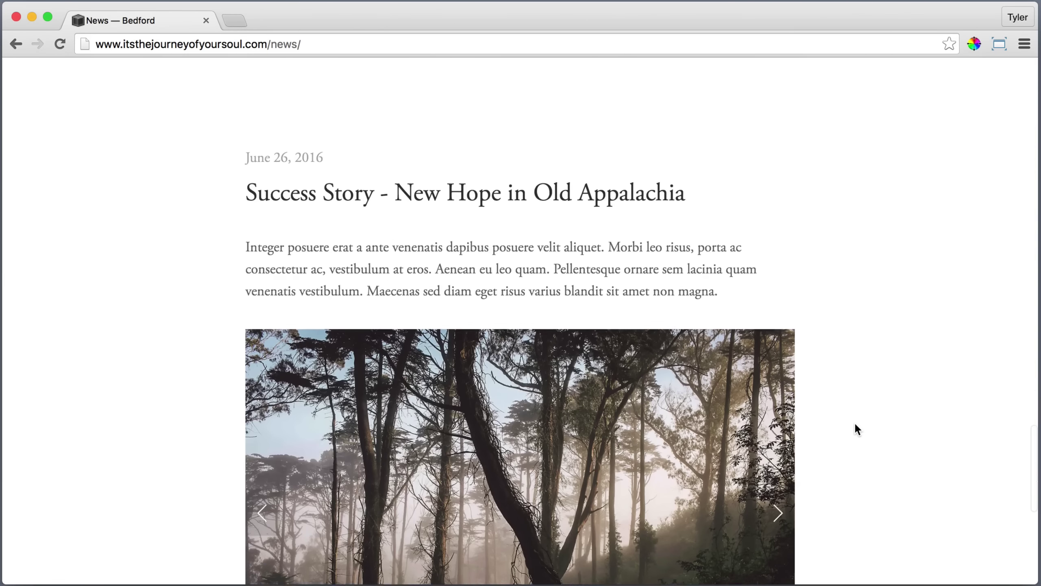
pyautogui.scroll(-4, 832, 414)
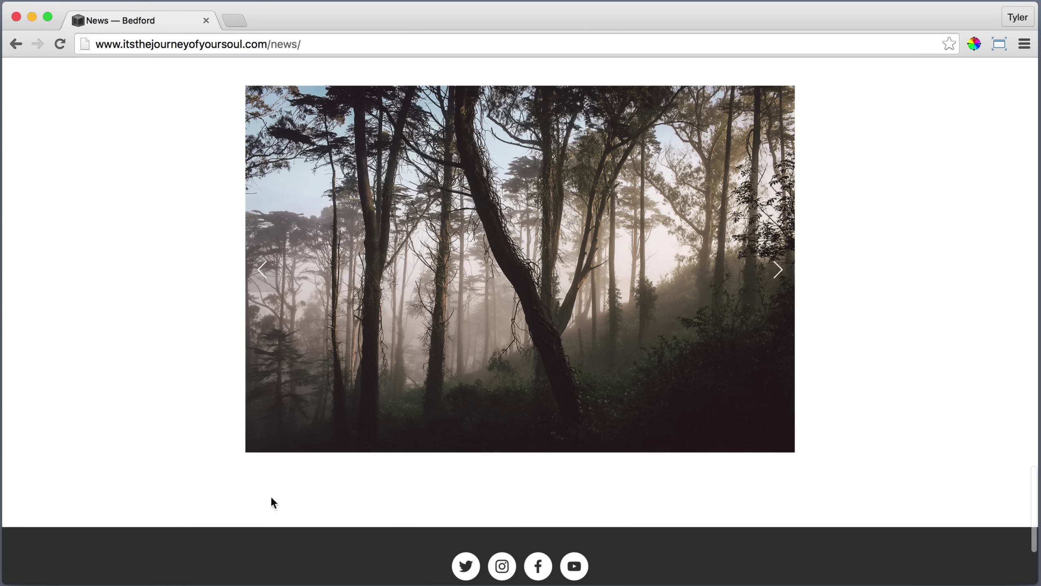
pyautogui.scroll(5, 123, 275)
pyautogui.click(314, 184)
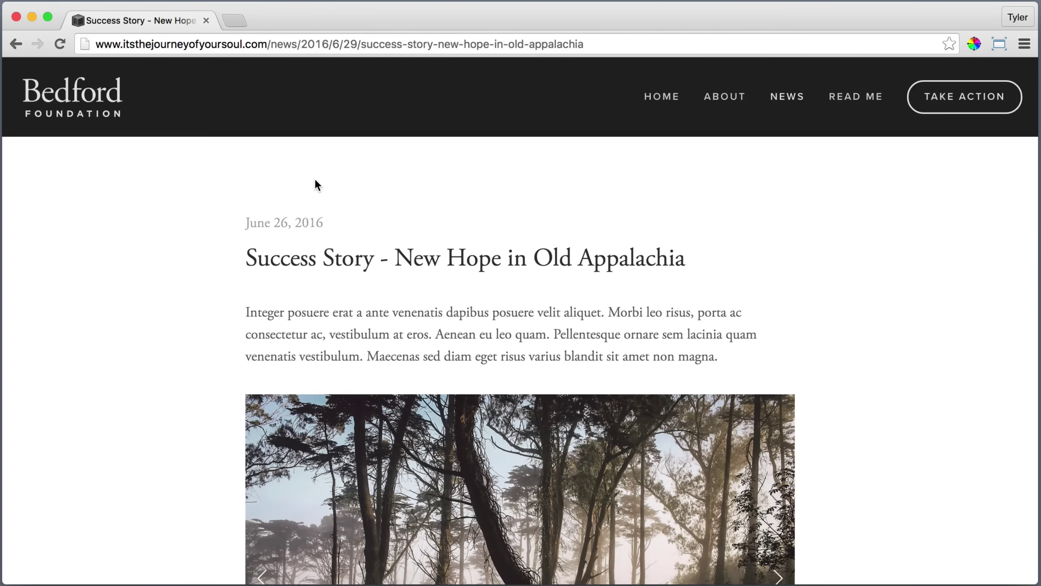
# Cycle through the Success Story gallery images, returning to the forest path image.
pyautogui.scroll(-5, 166, 266)
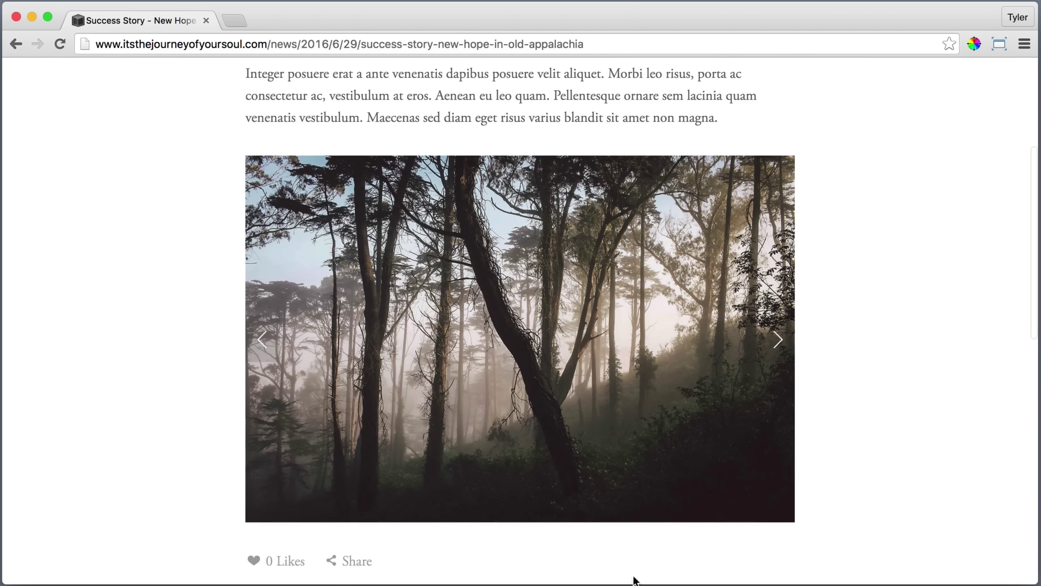
pyautogui.click(777, 341)
pyautogui.click(777, 340)
pyautogui.click(777, 341)
# Scroll down to the article's comments and back, then open the Read Me page.
pyautogui.scroll(-4, 886, 333)
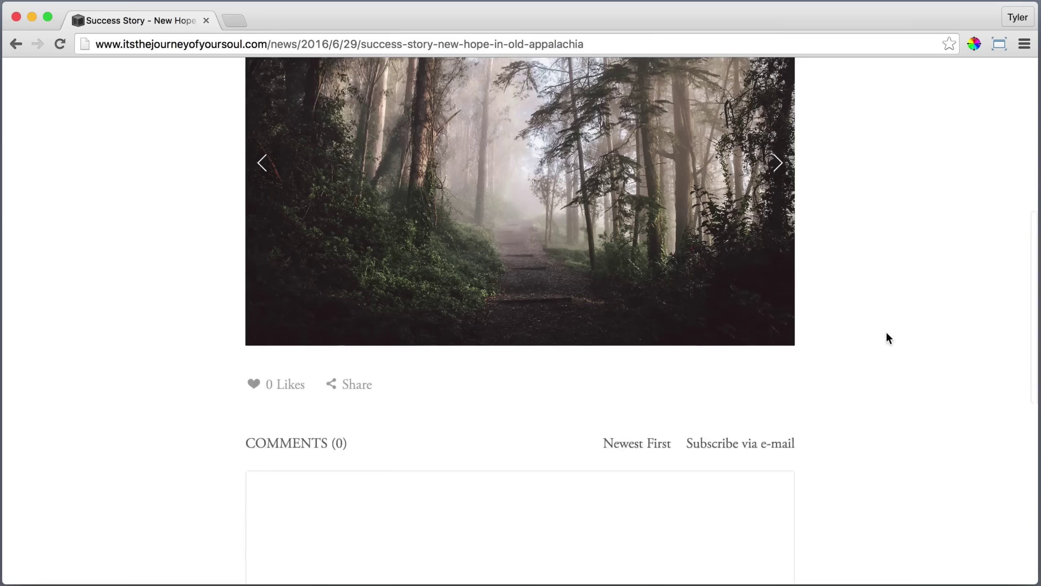
pyautogui.scroll(-3, 885, 331)
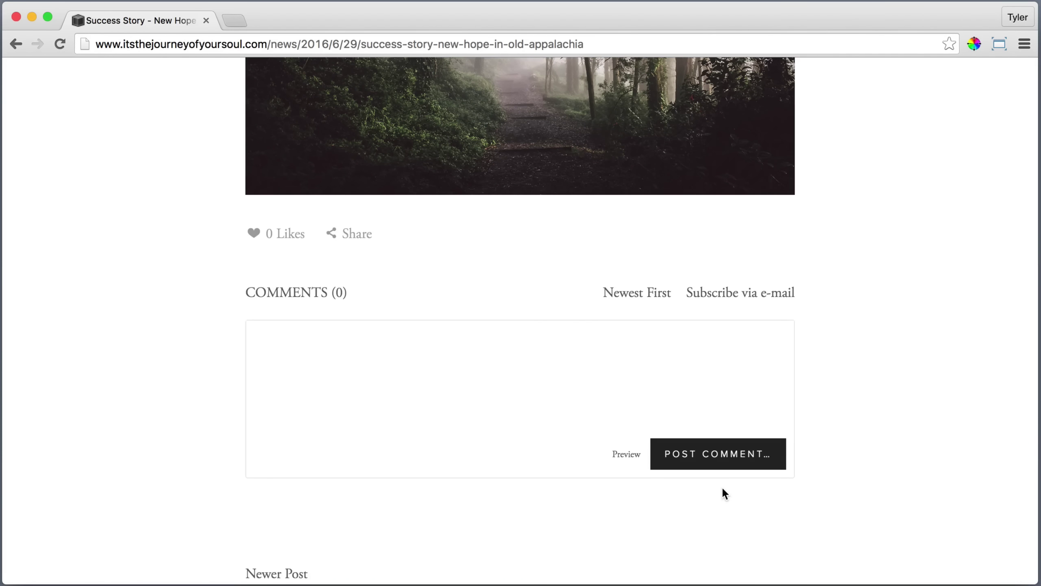
pyautogui.scroll(-2, 724, 488)
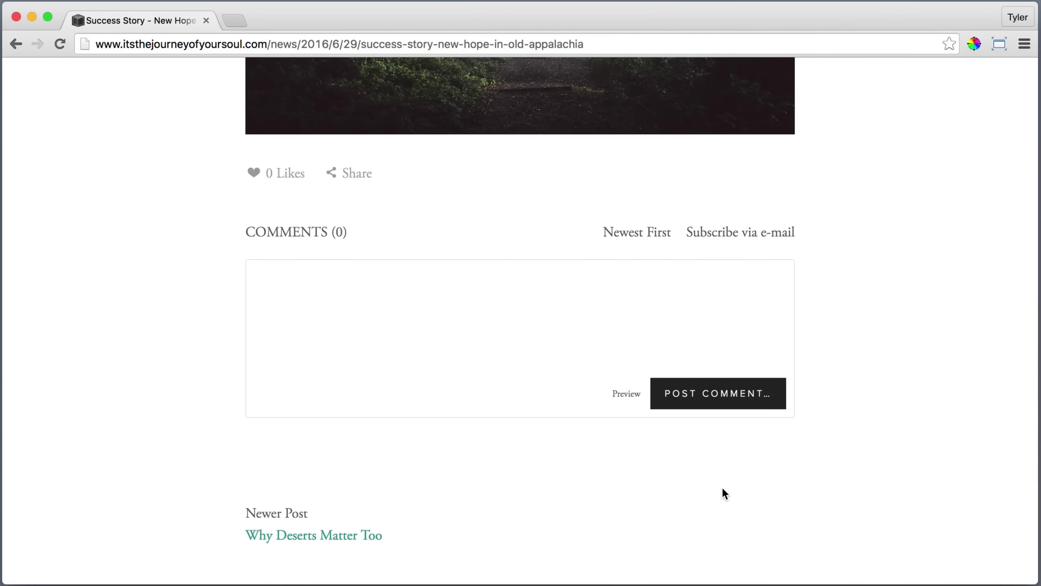
pyautogui.scroll(-3, 724, 489)
pyautogui.scroll(-1, 724, 489)
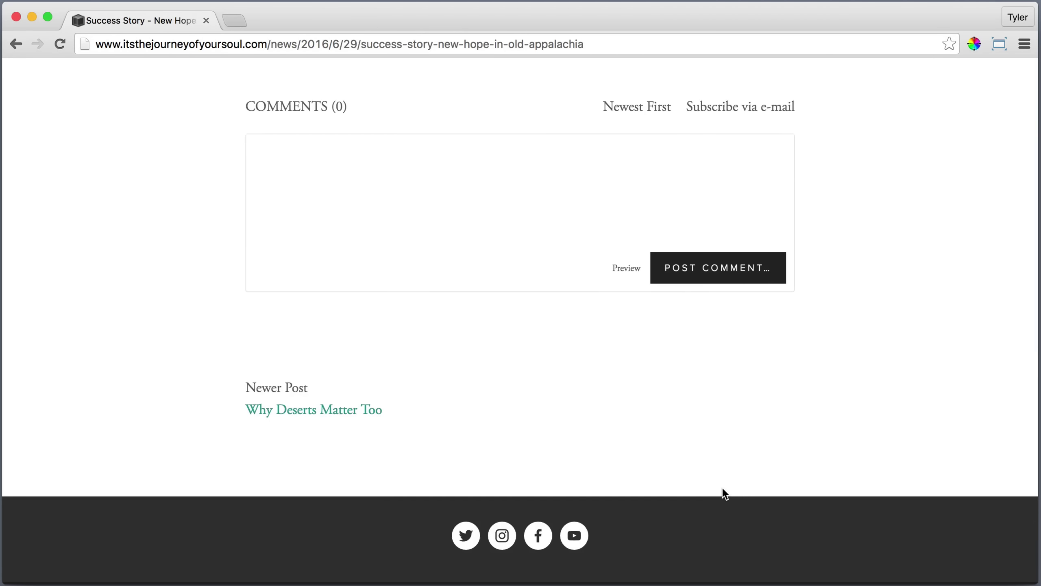
pyautogui.scroll(-4, 723, 489)
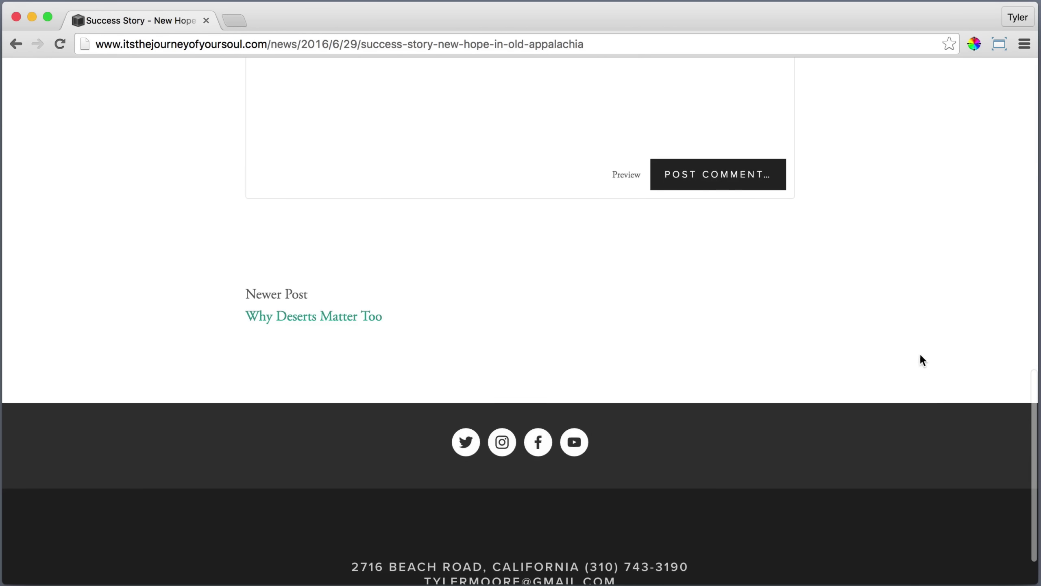
pyautogui.scroll(15, 916, 313)
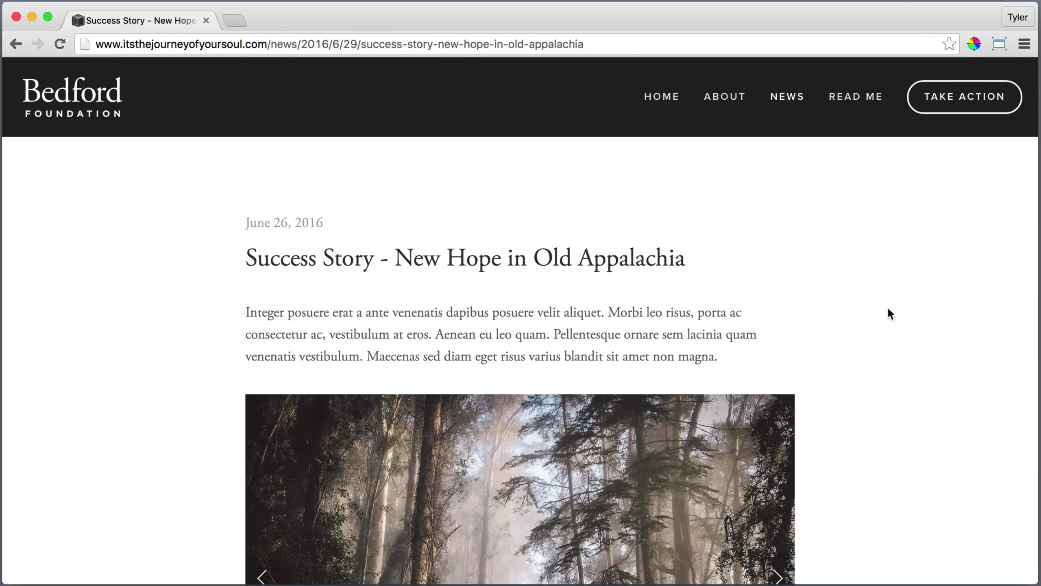
pyautogui.click(862, 99)
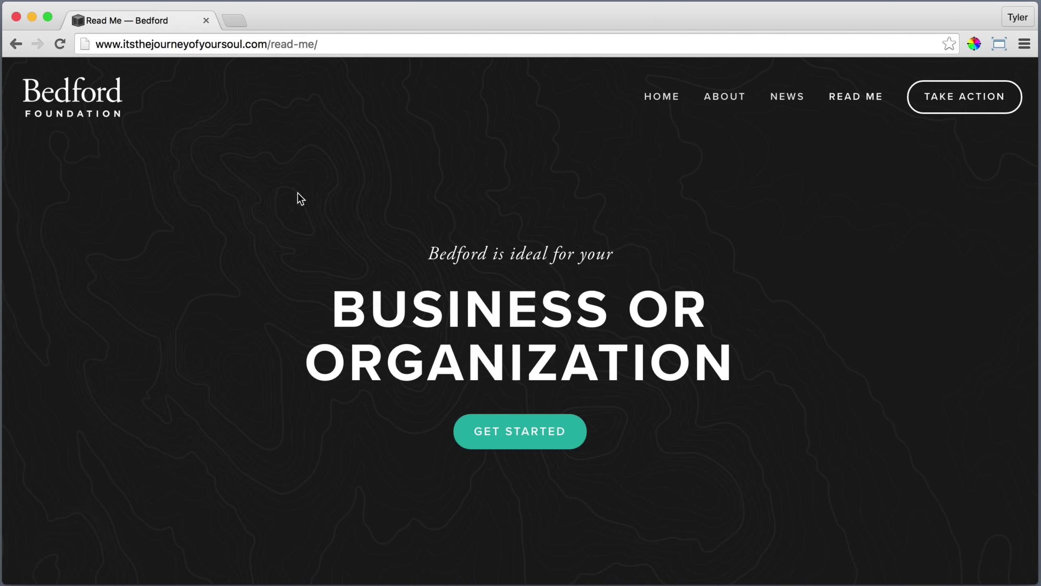
pyautogui.scroll(-9, 836, 394)
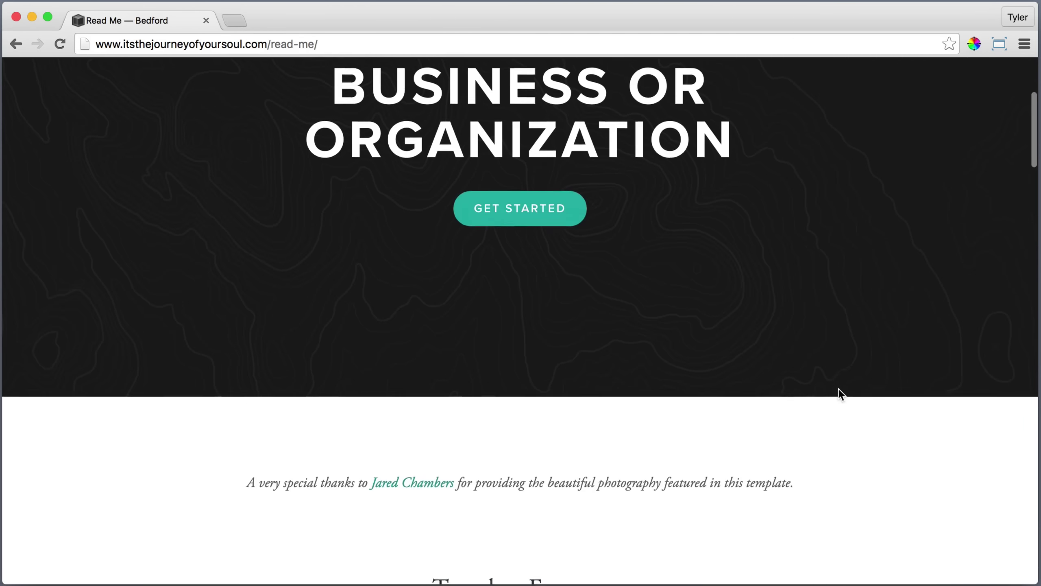
pyautogui.scroll(-20, 848, 338)
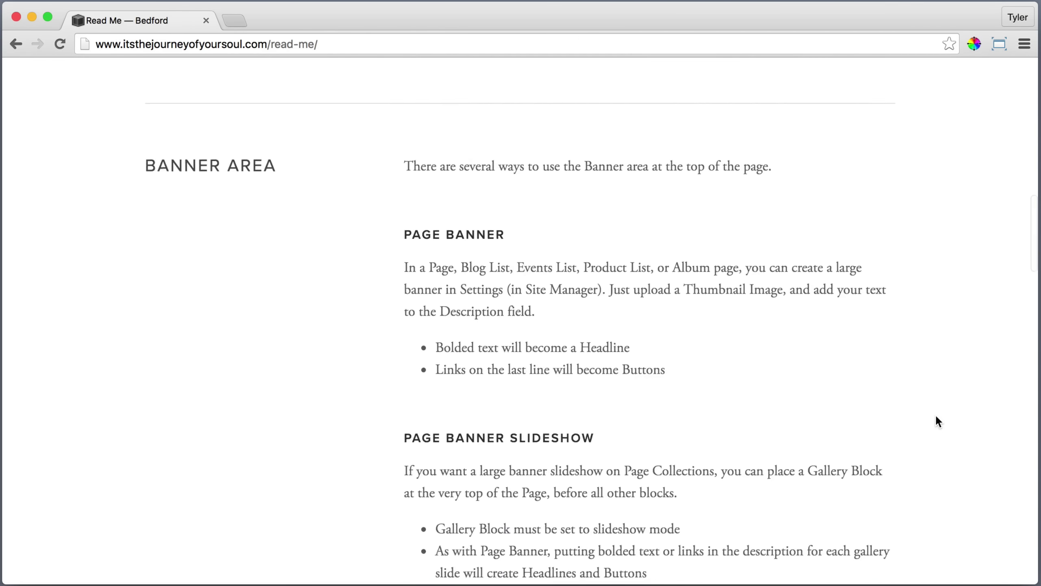
pyautogui.scroll(-20, 935, 415)
pyautogui.scroll(20, 986, 324)
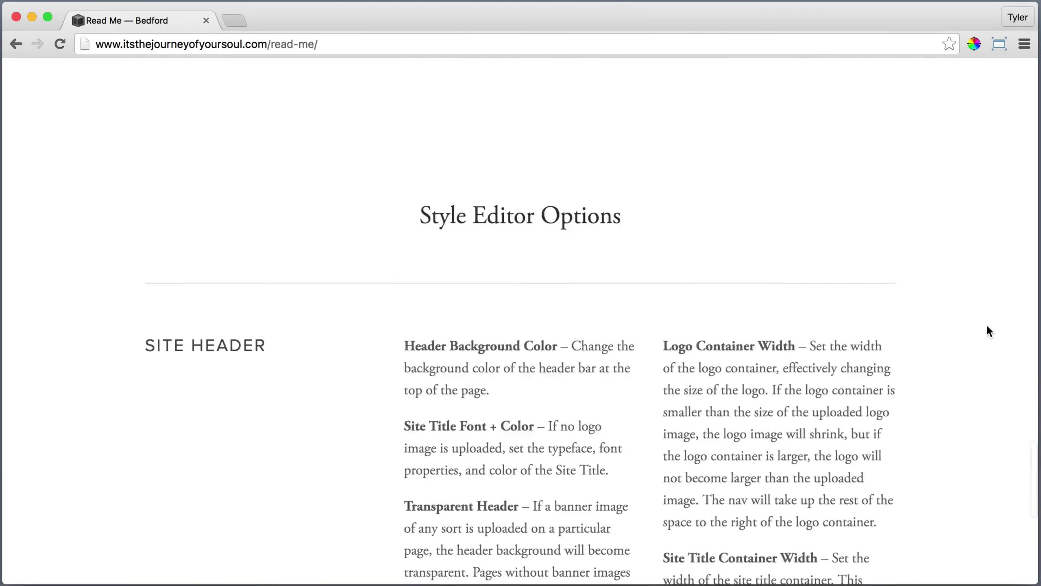
pyautogui.scroll(20, 976, 330)
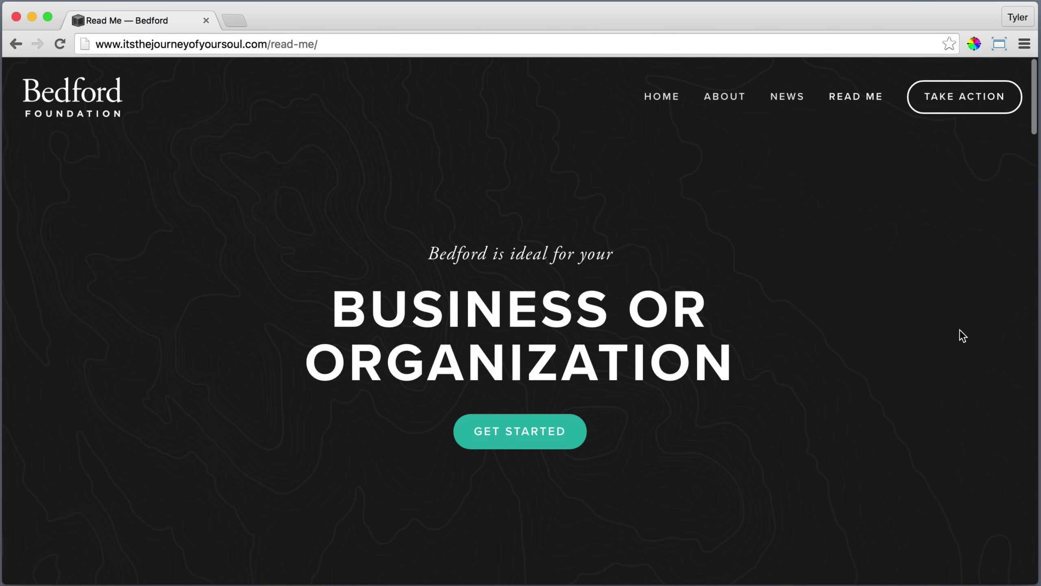
pyautogui.click(952, 99)
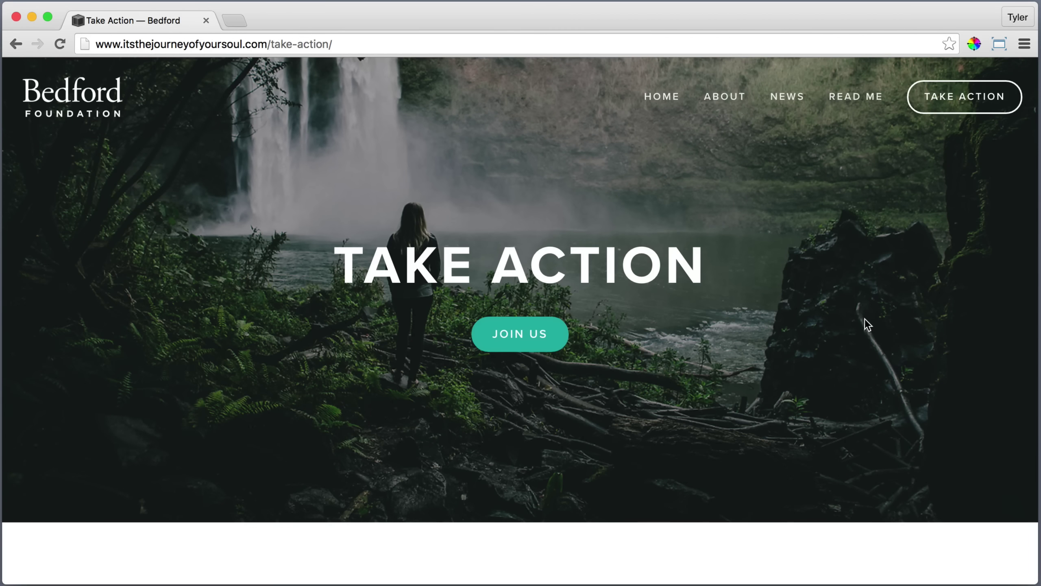
pyautogui.scroll(-5, 864, 322)
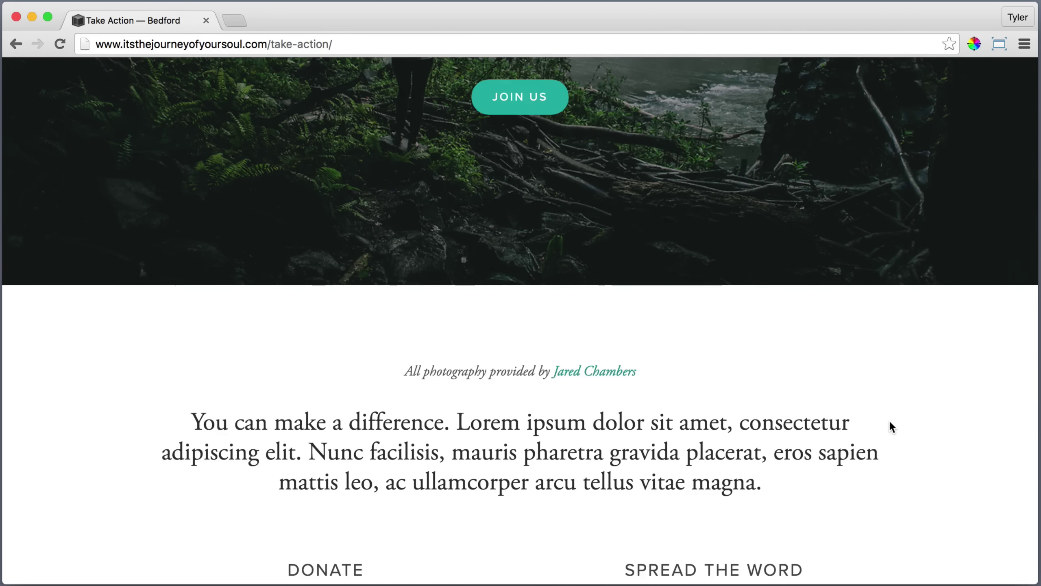
pyautogui.scroll(-5, 888, 419)
pyautogui.scroll(-2, 824, 459)
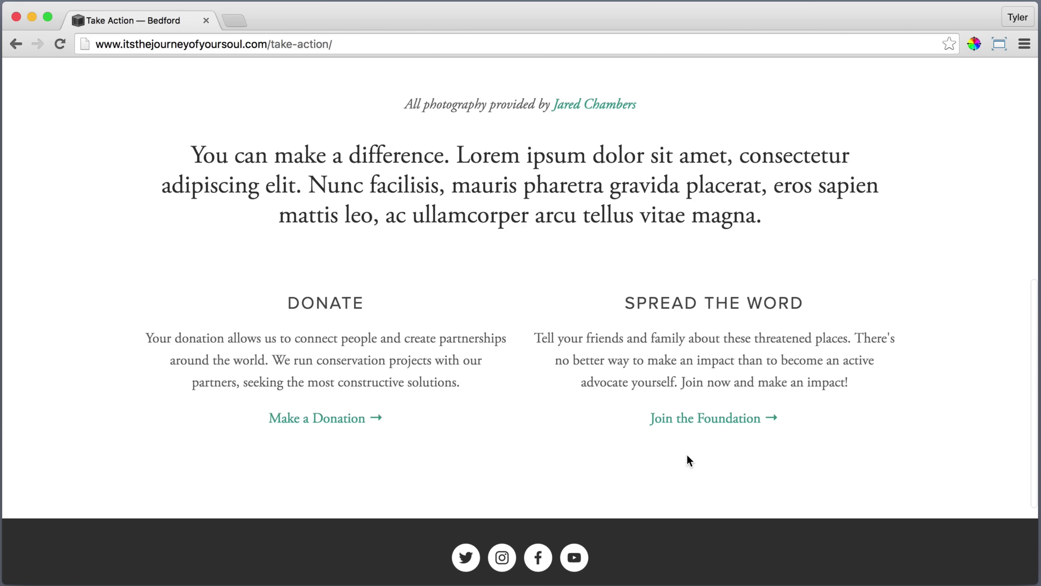
pyautogui.scroll(-4, 331, 459)
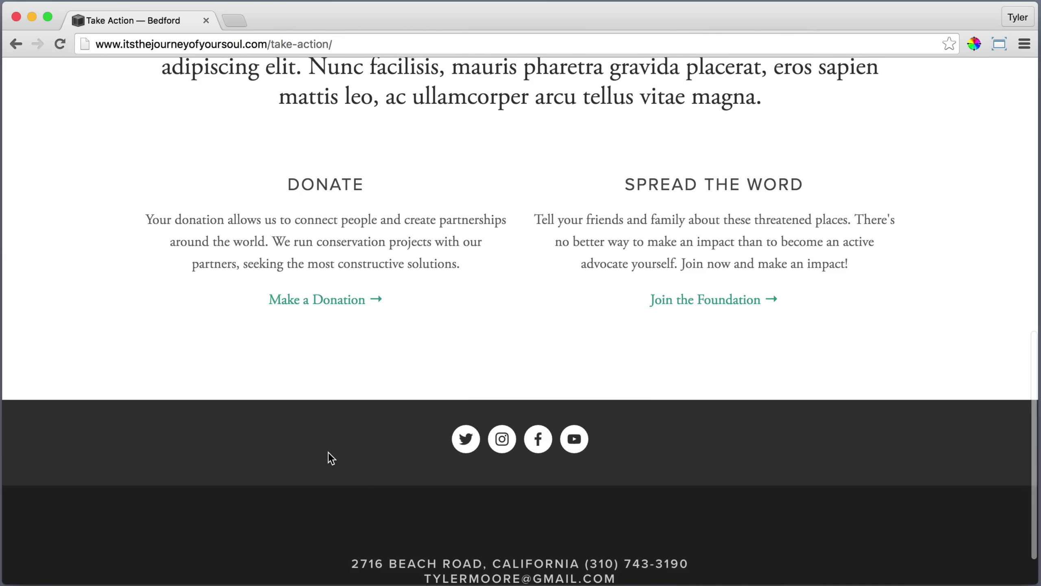
pyautogui.scroll(10, 895, 452)
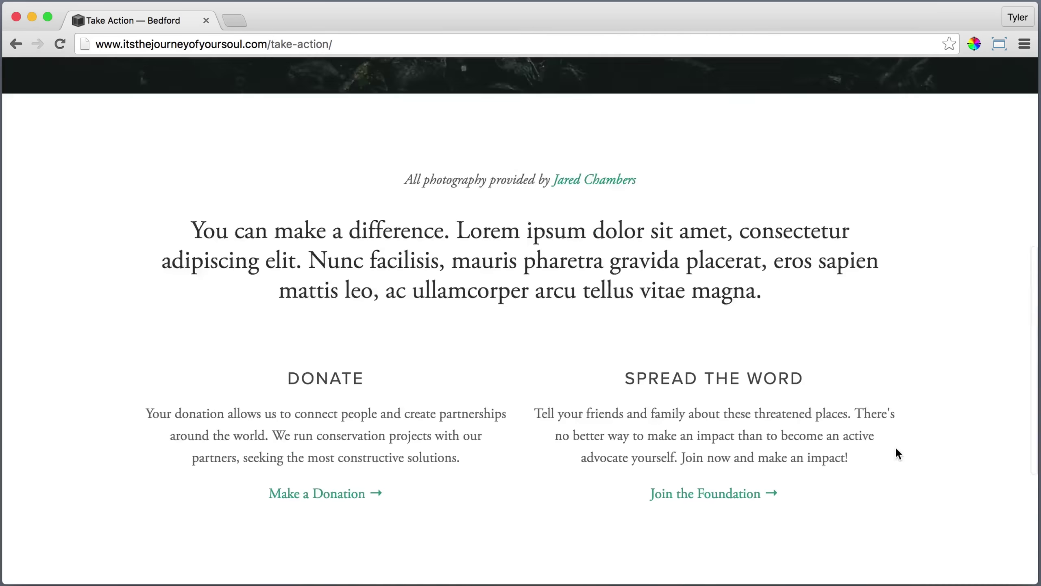
pyautogui.scroll(2, 901, 451)
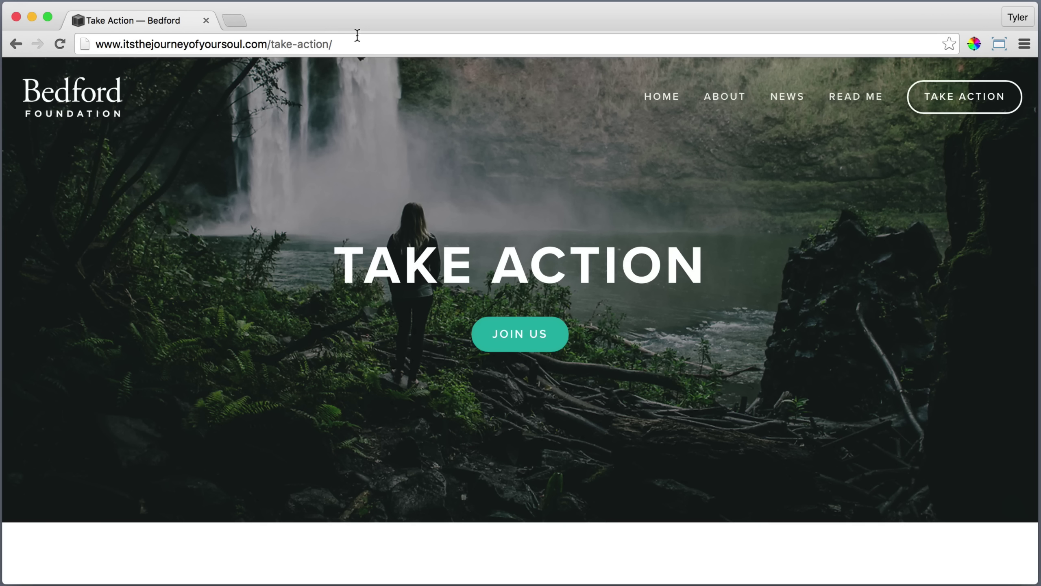
# Change the site address to /home-alt to load the Home Alt page.
pyautogui.moveTo(340, 40); pyautogui.dragTo(270, 42)
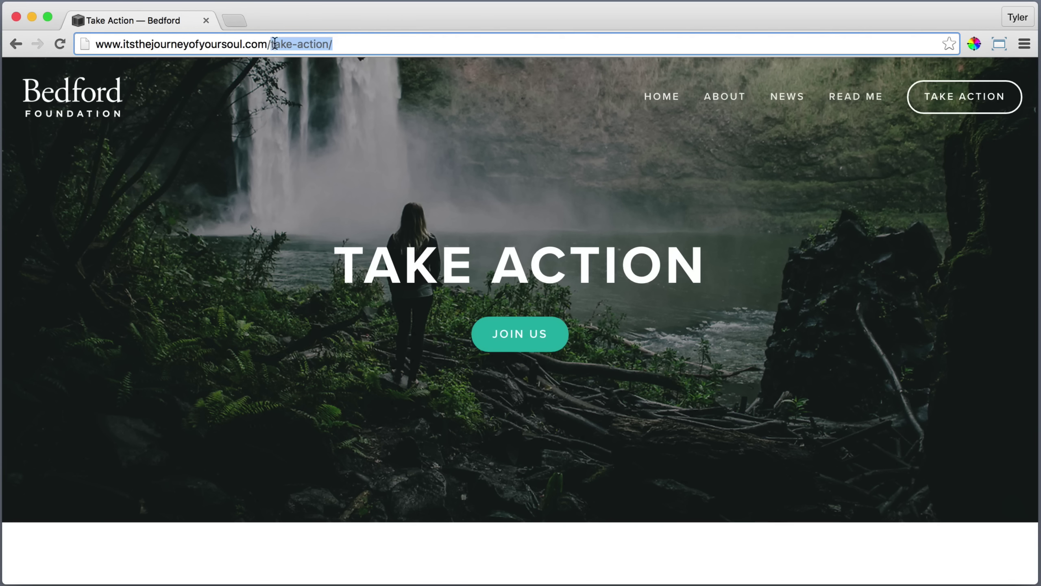
pyautogui.write('hom')
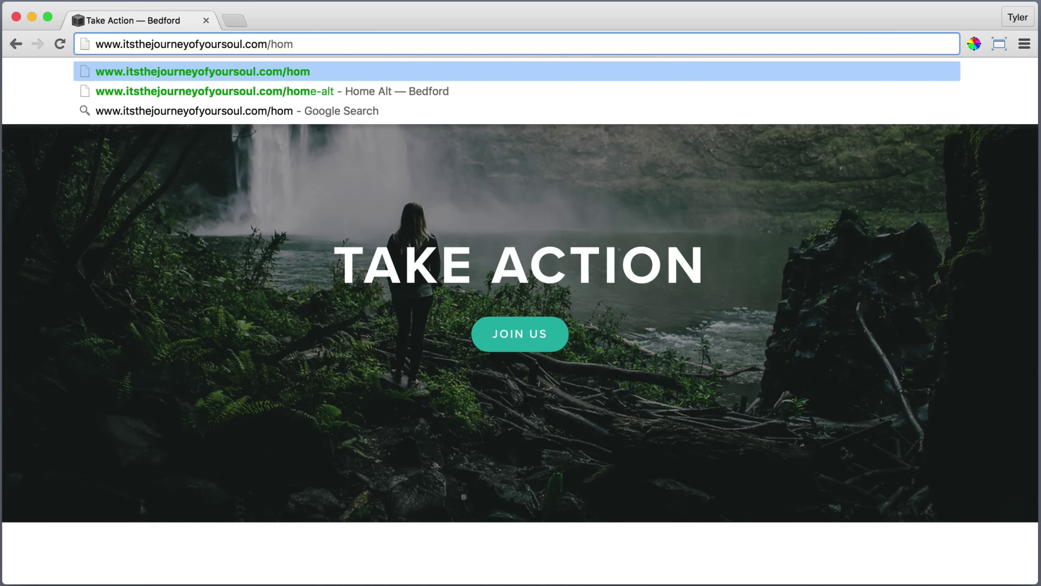
pyautogui.write('e')
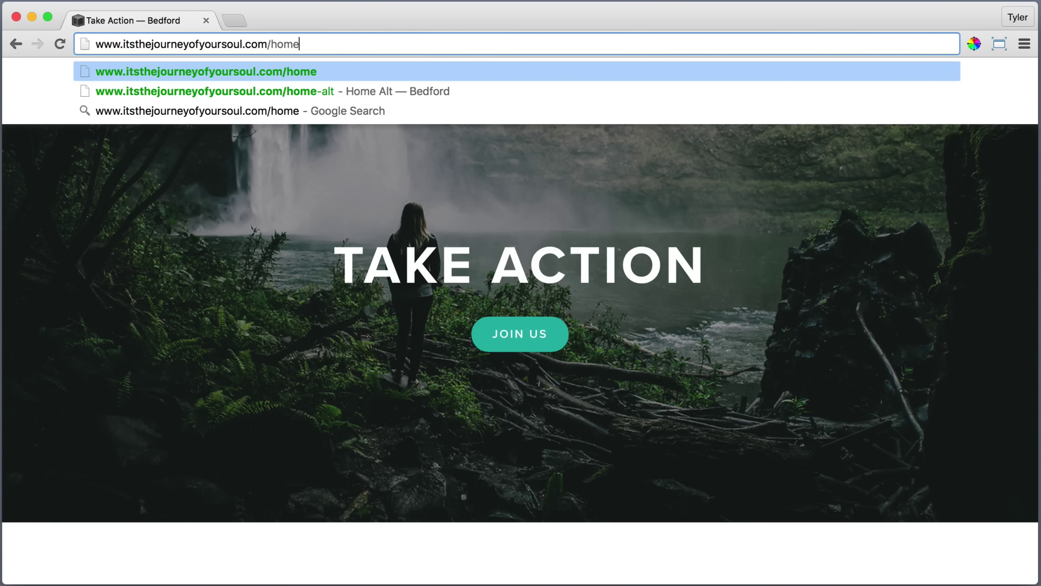
pyautogui.write('-alt')
pyautogui.press('Return')
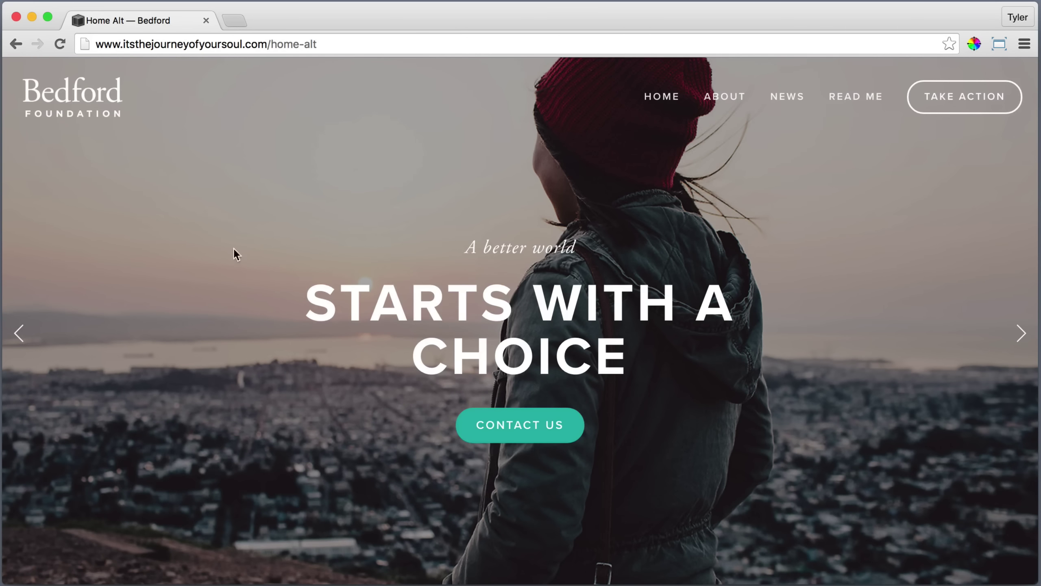
# Cycle the hero slideshow through all slides back to the first, and scroll the page.
pyautogui.click(1021, 333)
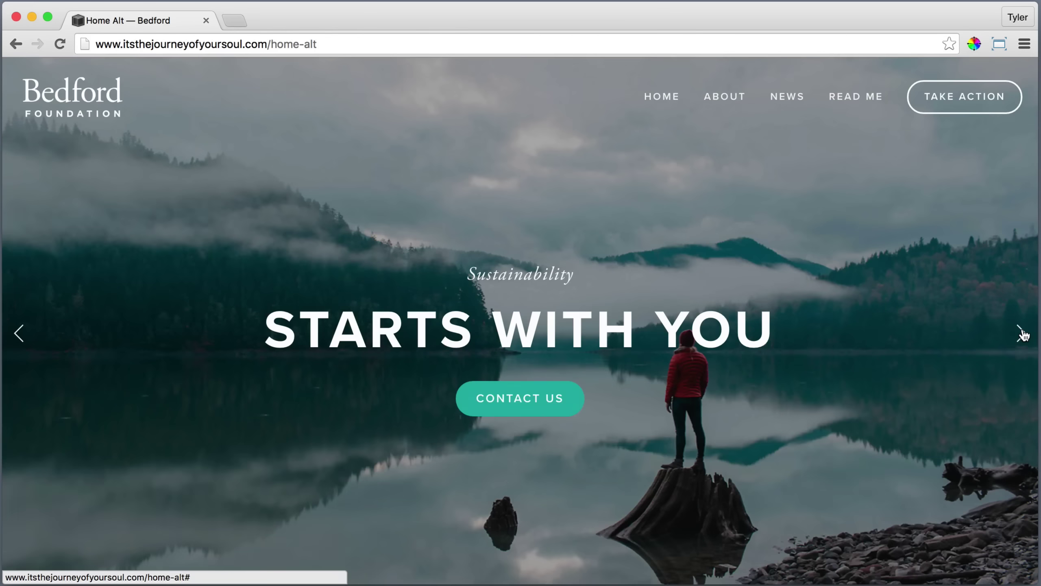
pyautogui.click(1022, 334)
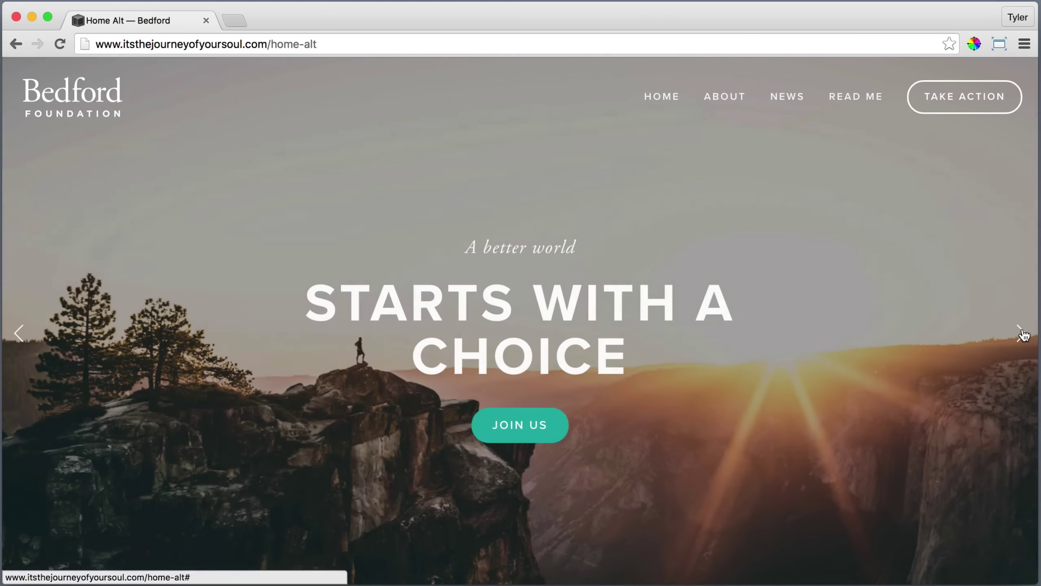
pyautogui.click(1022, 334)
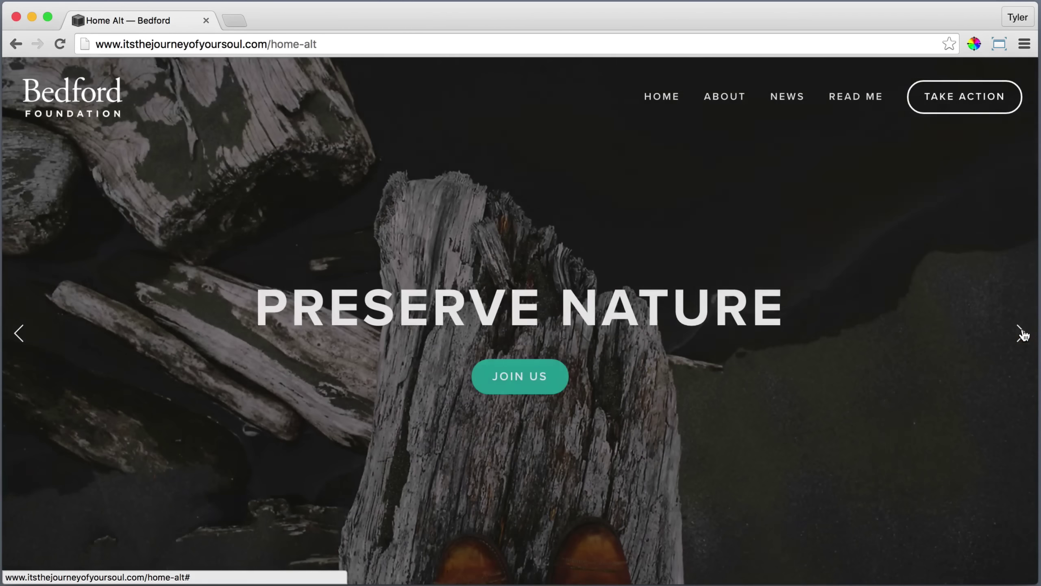
pyautogui.click(1023, 334)
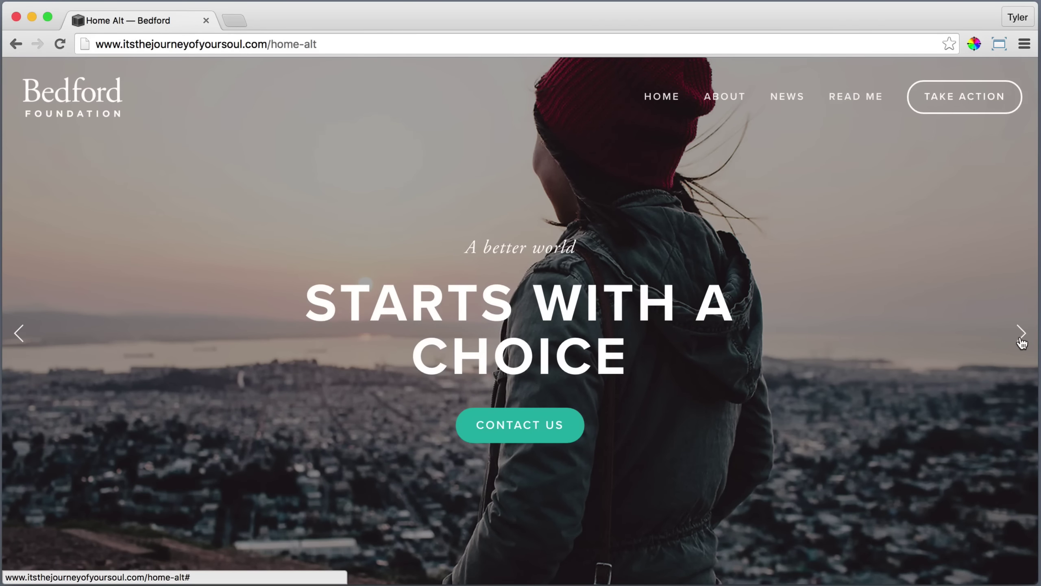
pyautogui.scroll(-6, 773, 472)
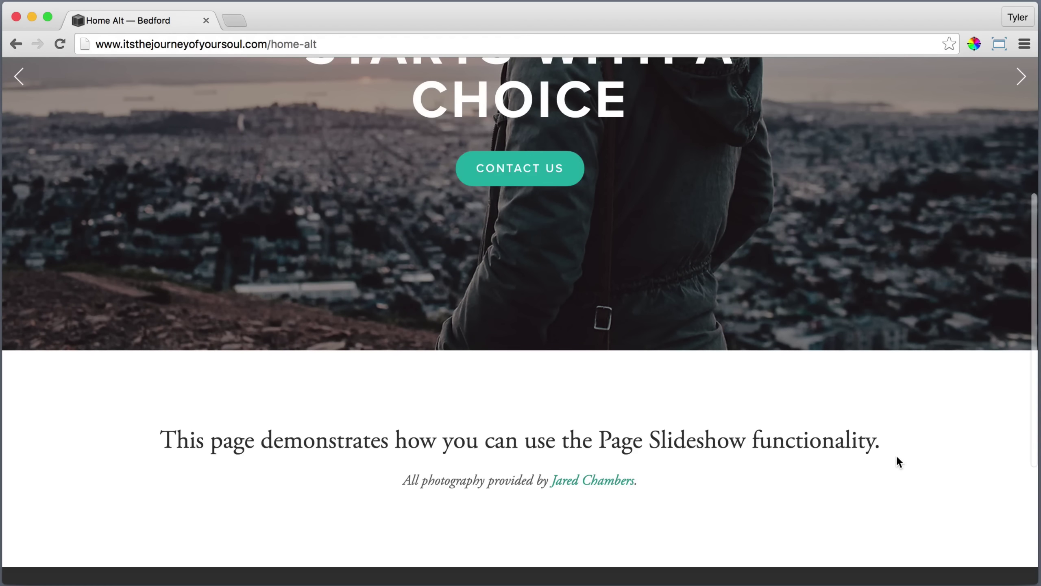
pyautogui.scroll(-5, 720, 488)
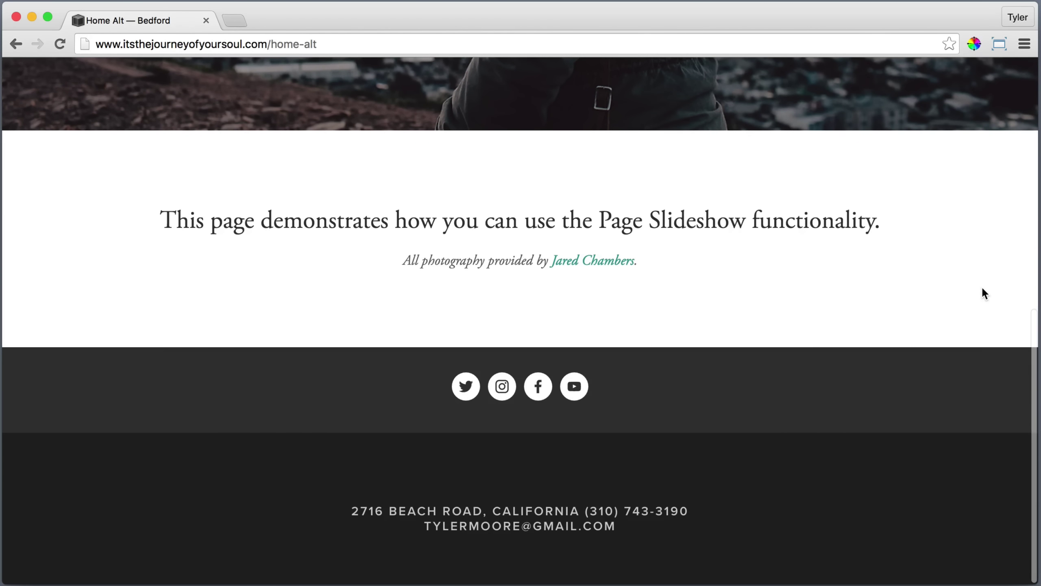
pyautogui.scroll(5, 997, 226)
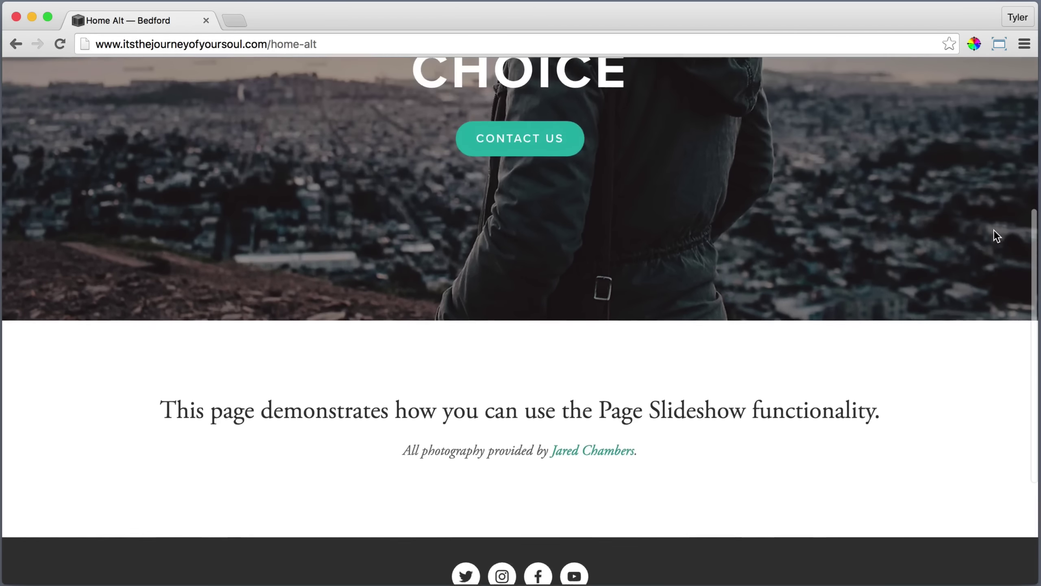
pyautogui.scroll(7, 994, 231)
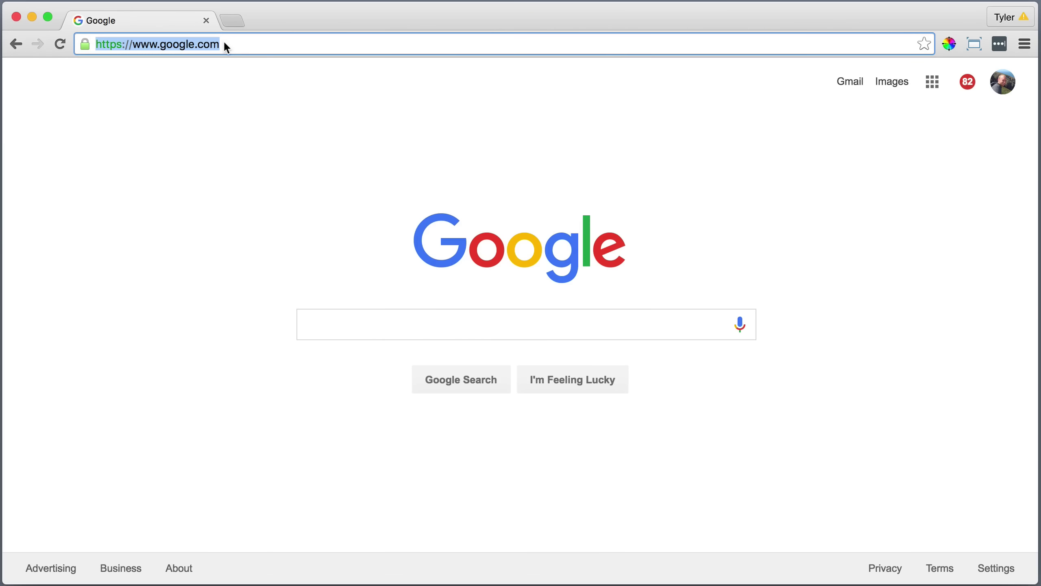
# Load squarespace.com from the address bar.
pyautogui.write('square')
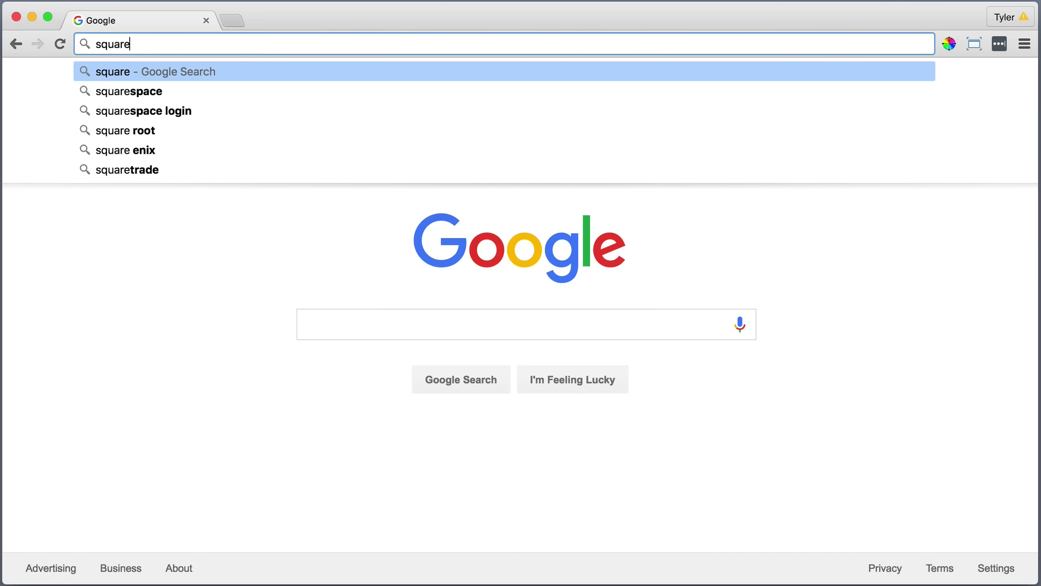
pyautogui.press('Down')
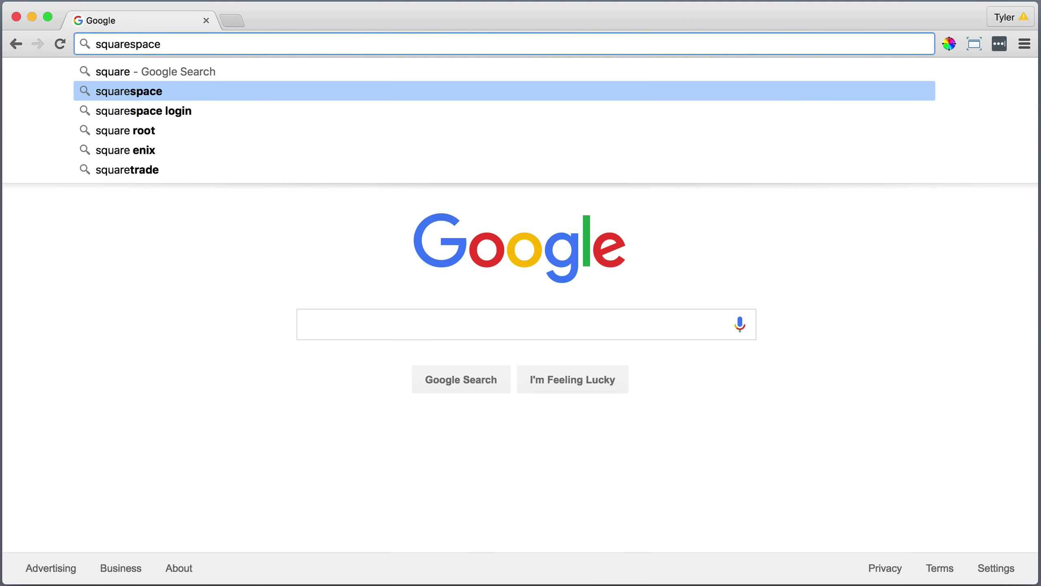
pyautogui.write('.com')
pyautogui.press('Return')
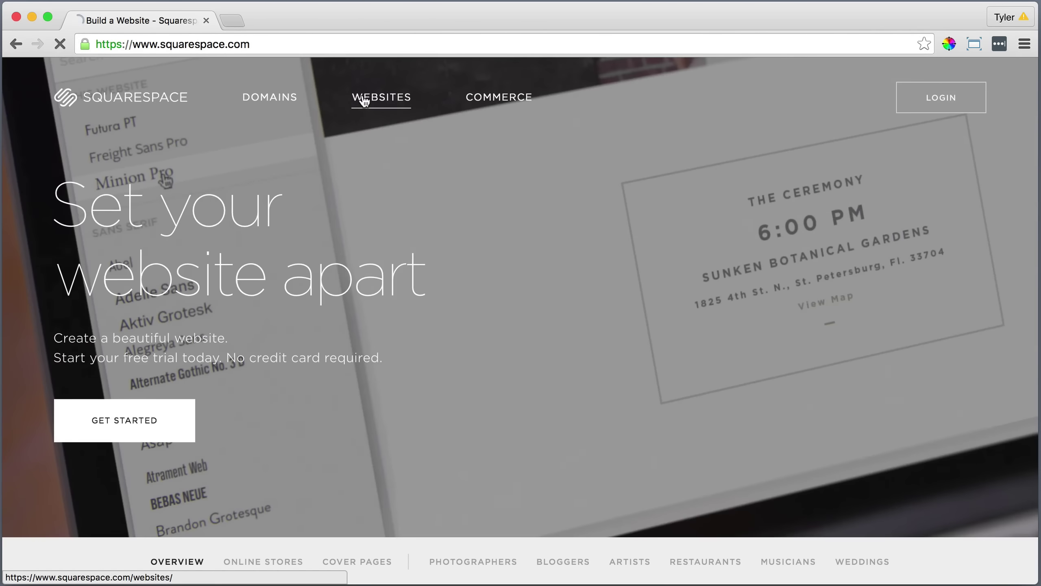
# Find Bedford in the Websites template gallery and open its details page.
pyautogui.click(364, 99)
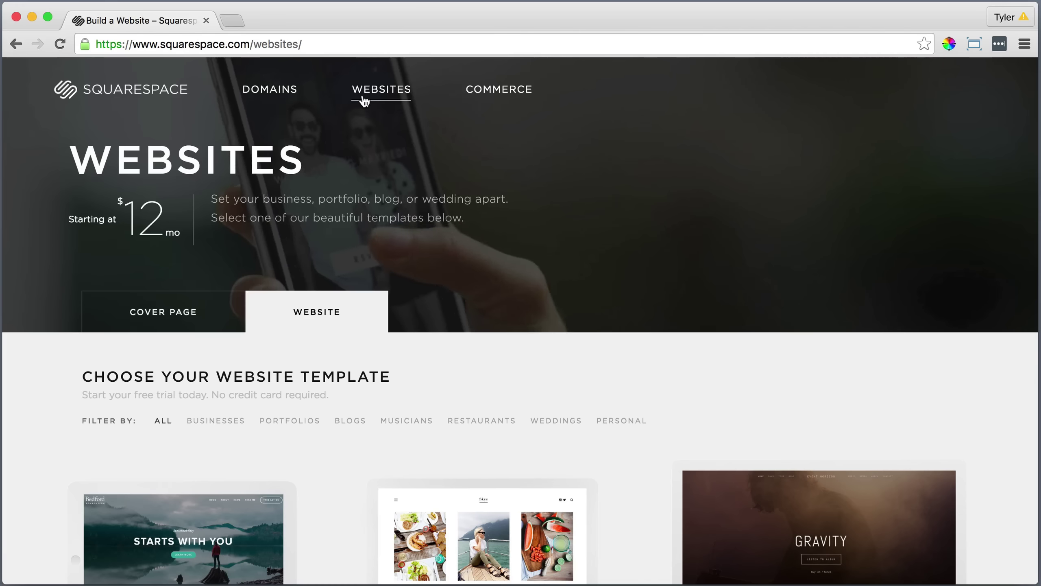
pyautogui.scroll(-3, 364, 100)
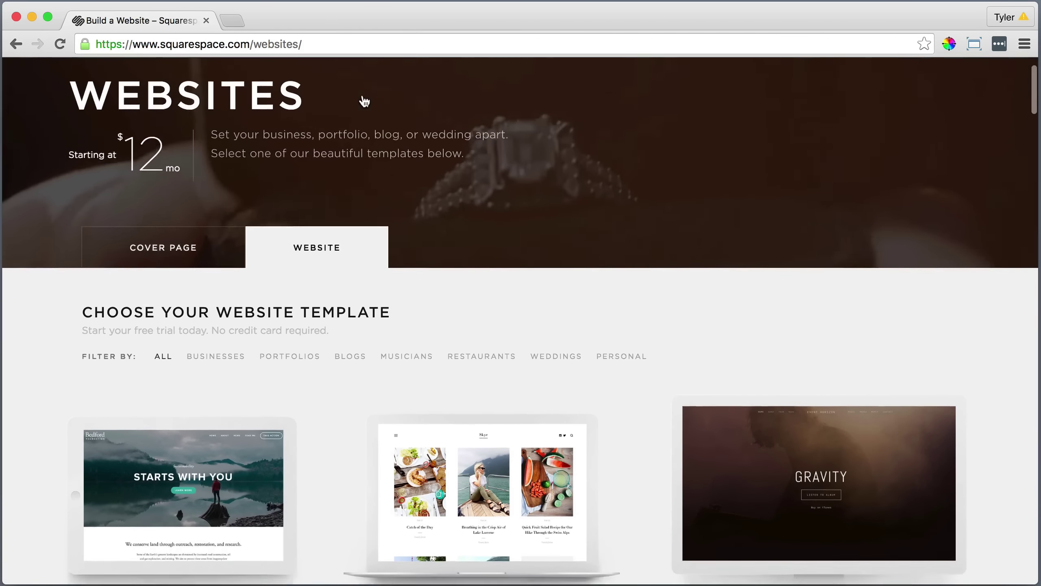
pyautogui.scroll(-5, 364, 100)
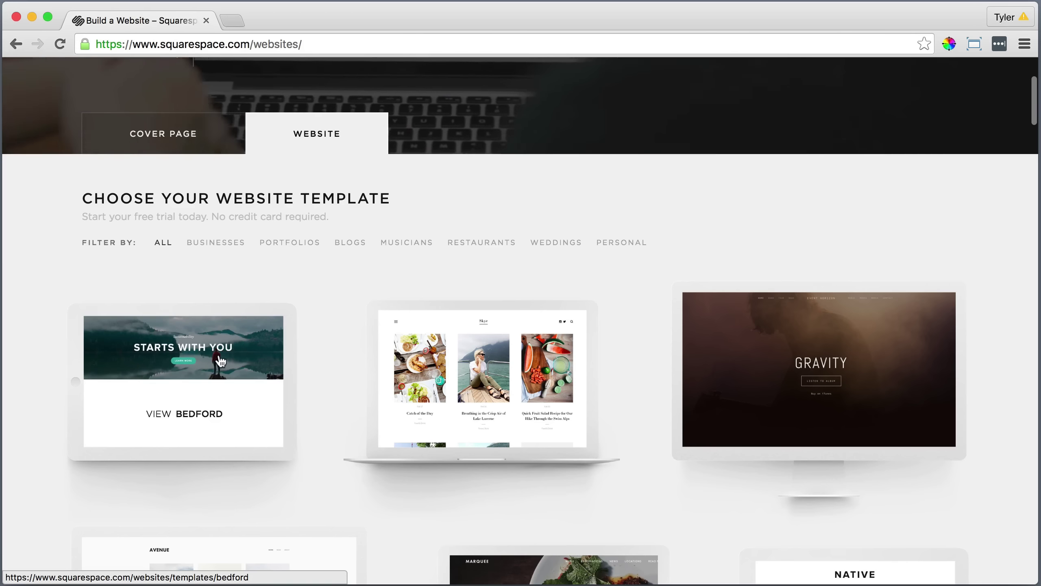
pyautogui.click(174, 418)
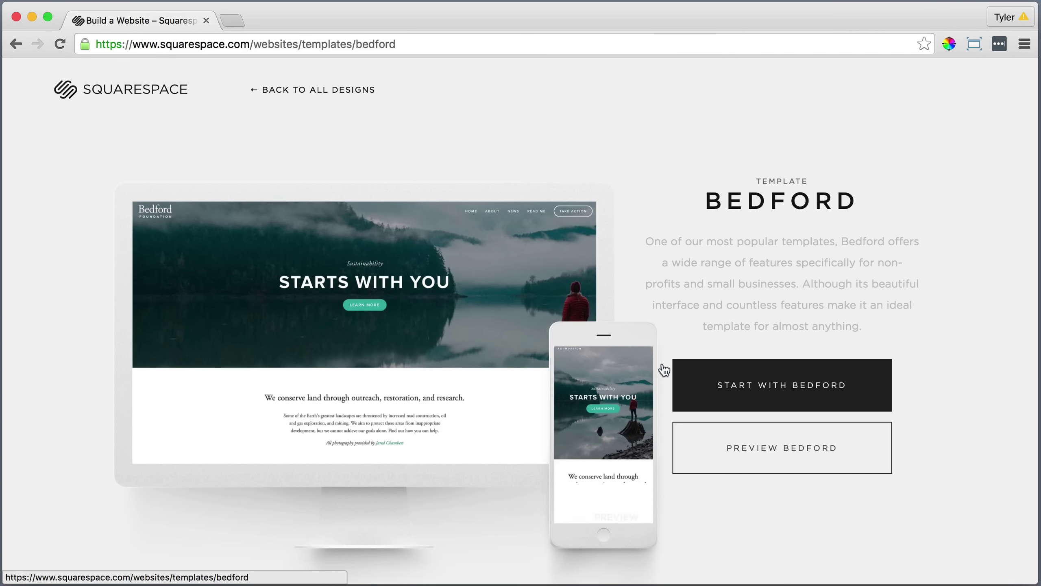
# Start a site from Bedford, creating an account with first and last name, e-mail and password.
pyautogui.click(788, 385)
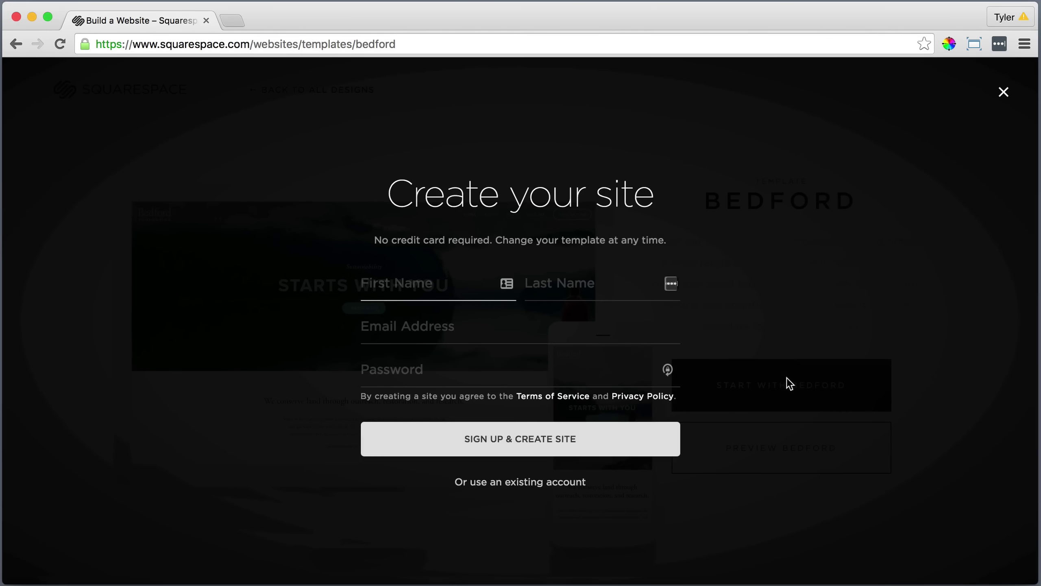
pyautogui.press('Tab')
pyautogui.press('Tab')
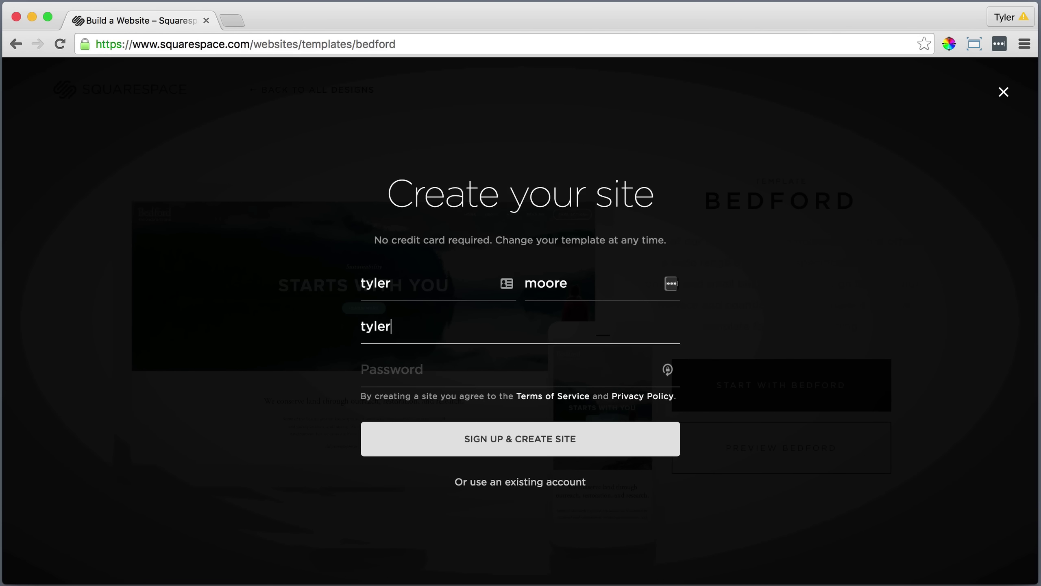
pyautogui.press('Tab')
pyautogui.write('•••••••••••')
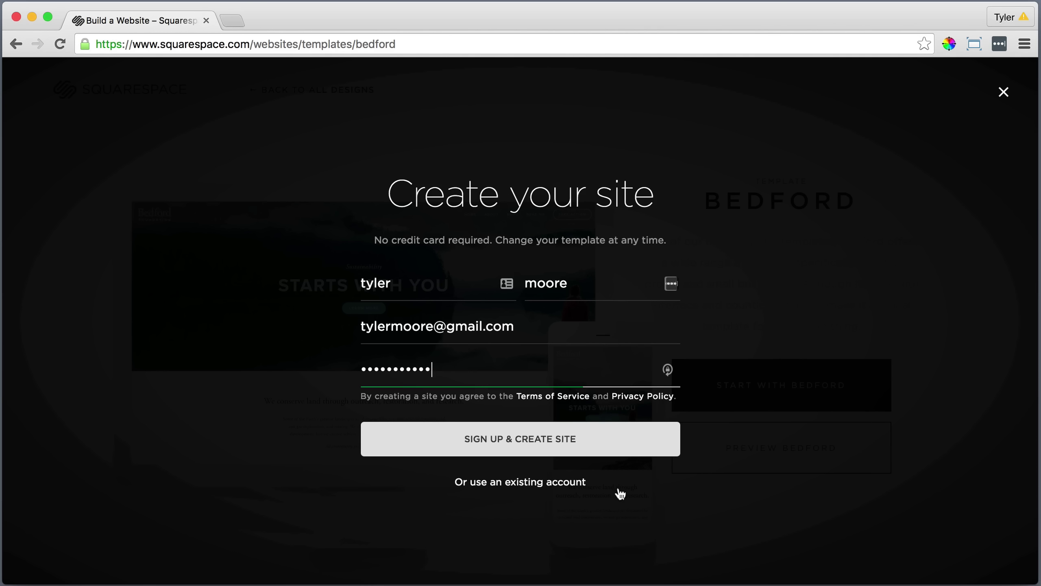
pyautogui.click(523, 436)
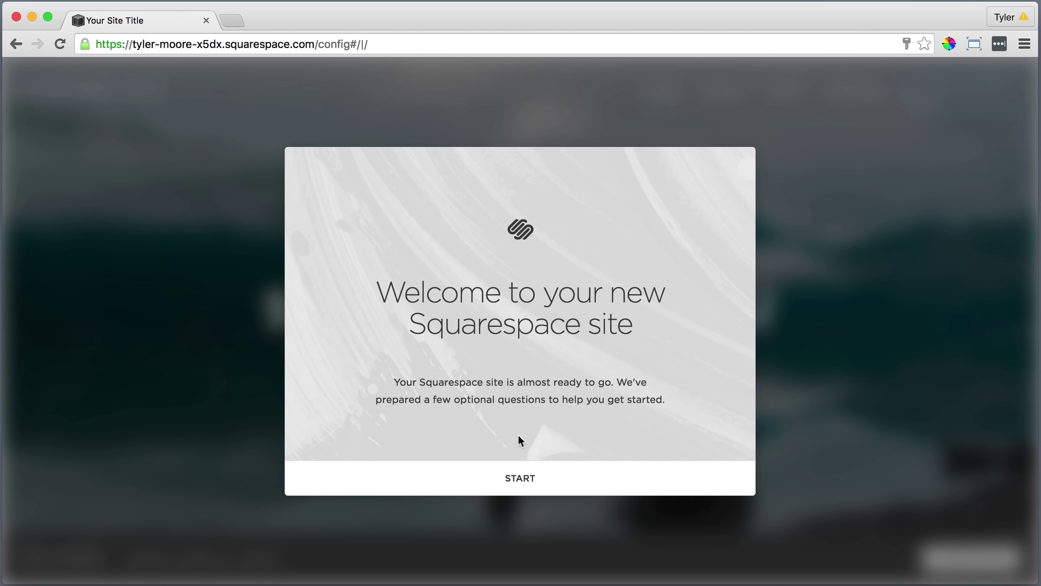
# Skip the setup questions and set the site title to 'Bedford'.
pyautogui.click(519, 479)
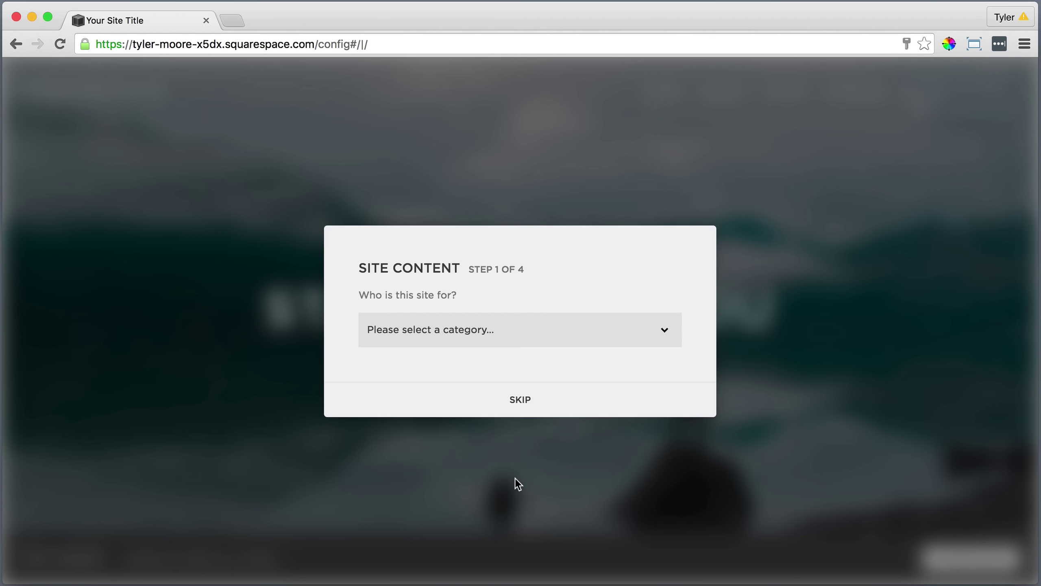
pyautogui.click(519, 404)
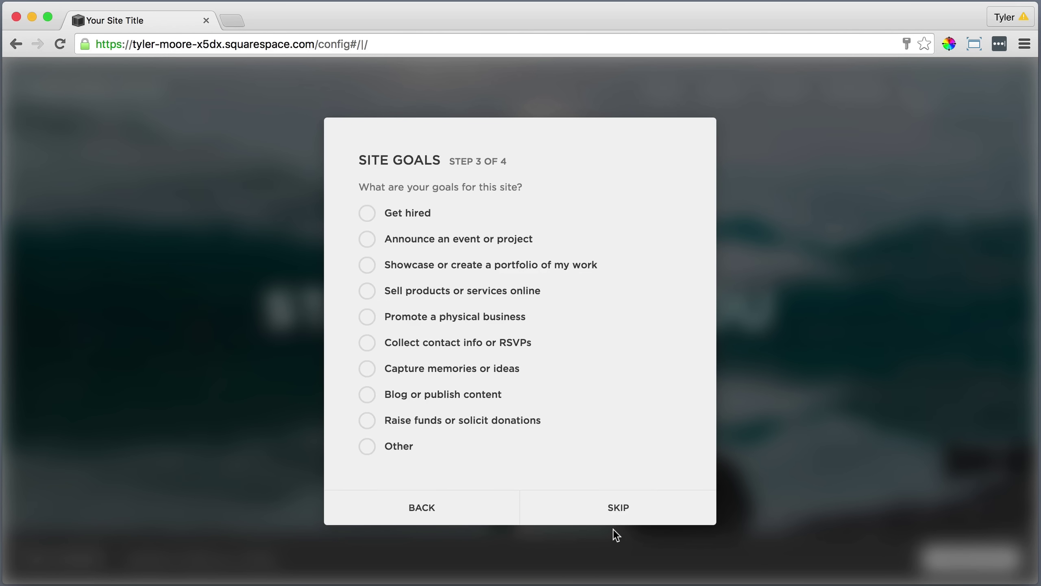
pyautogui.click(615, 518)
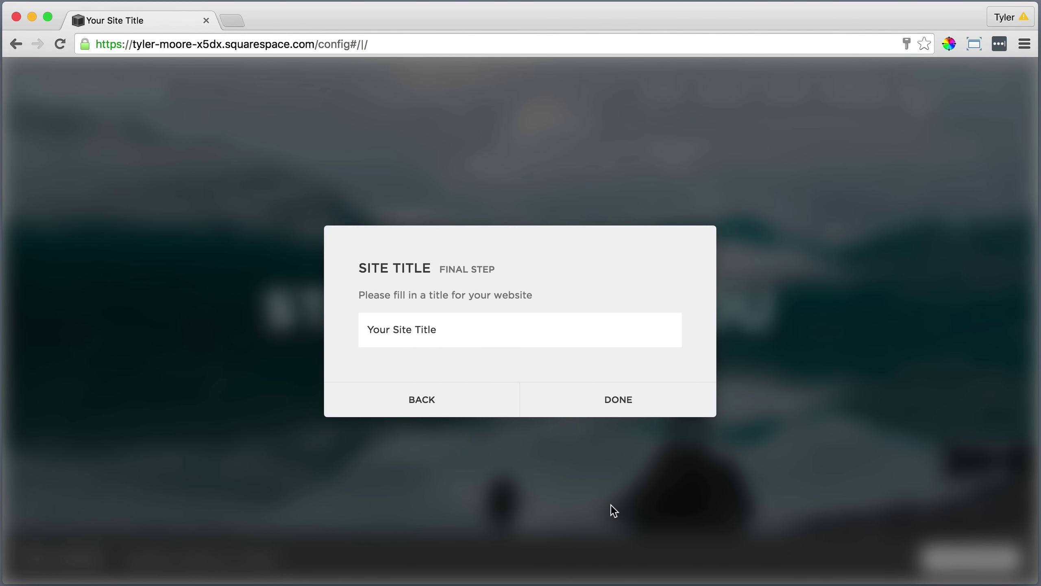
pyautogui.moveTo(441, 325); pyautogui.dragTo(316, 326)
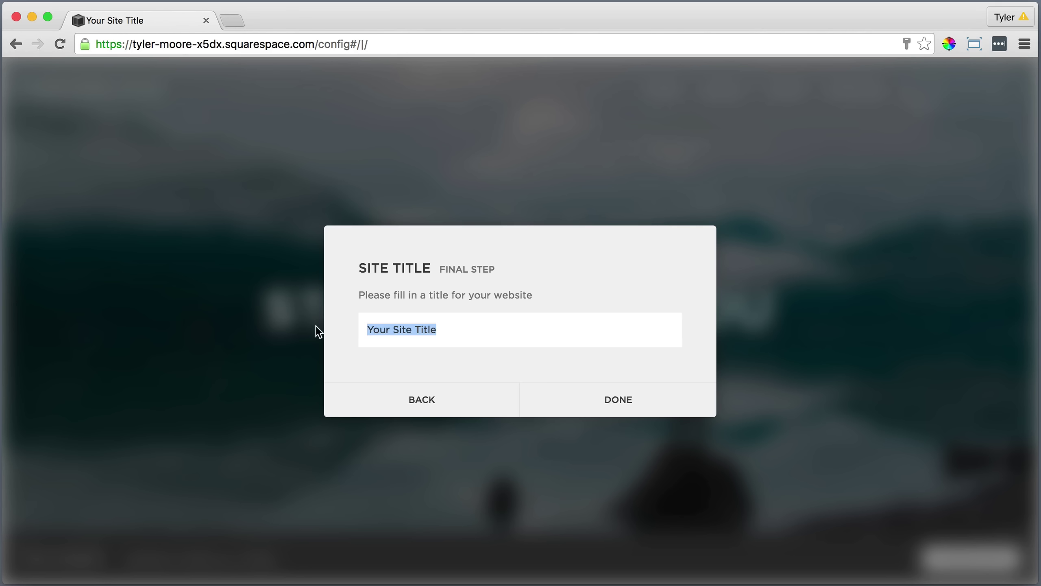
pyautogui.write('Bedford')
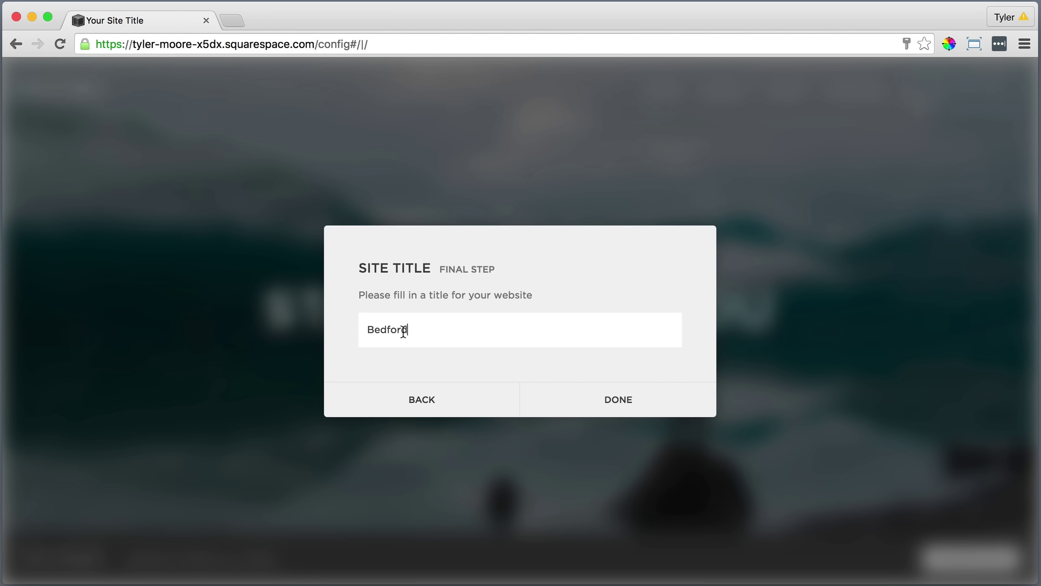
pyautogui.click(615, 398)
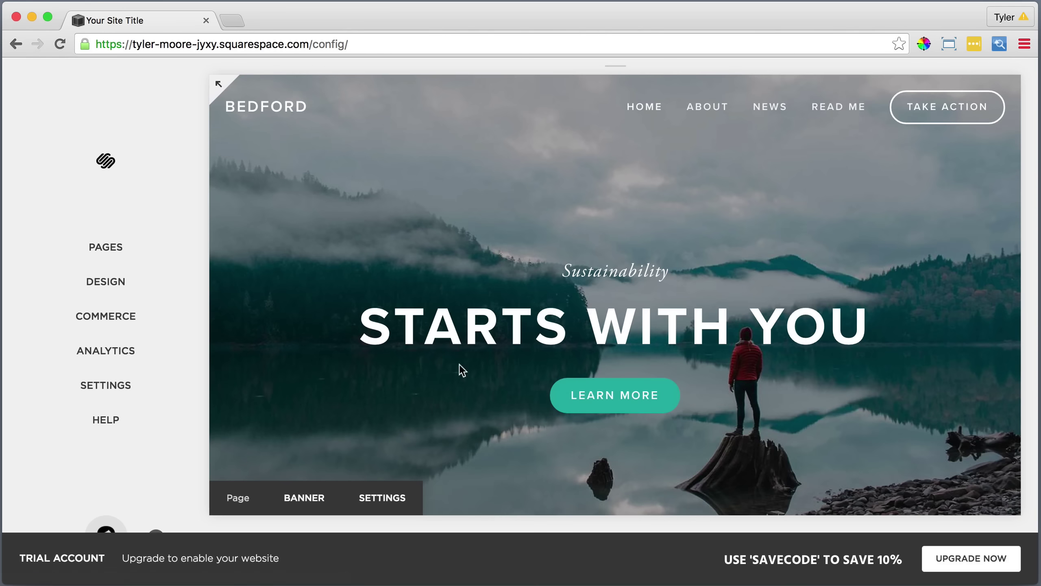
# Delete the About demo folder and the News demo blog.
pyautogui.click(144, 250)
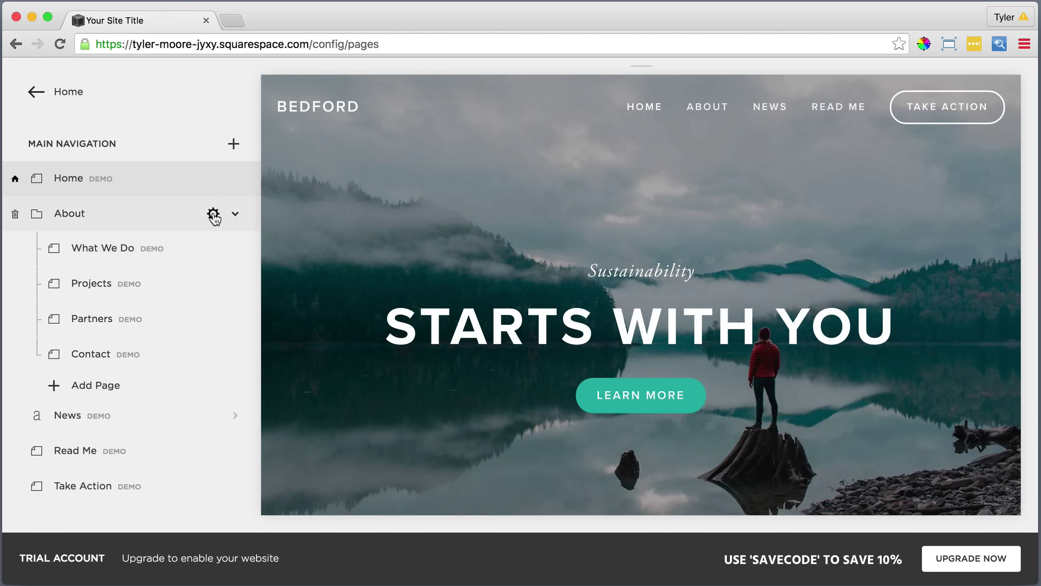
pyautogui.click(214, 207)
pyautogui.click(212, 258)
pyautogui.click(262, 299)
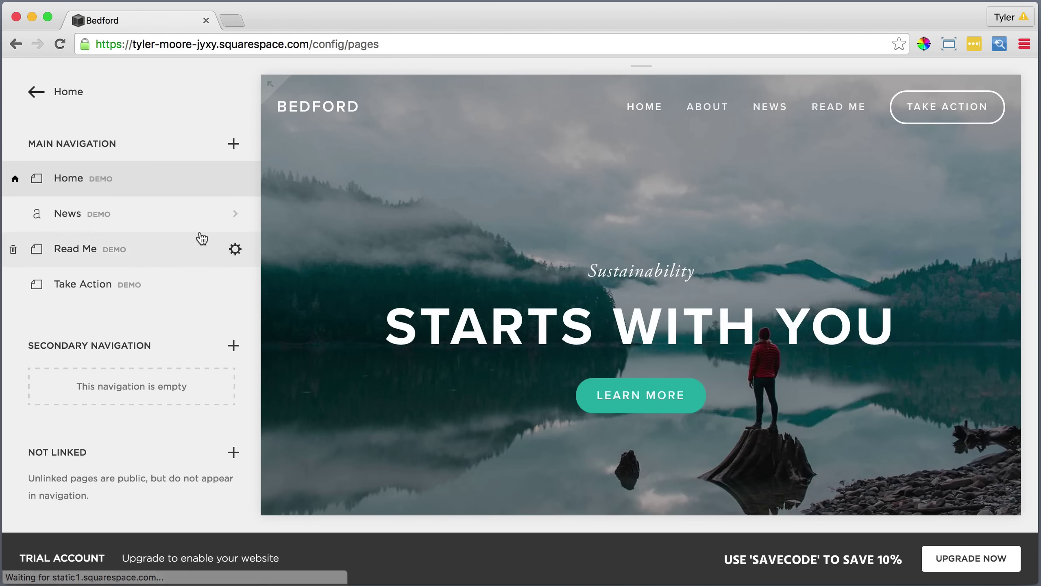
pyautogui.click(213, 213)
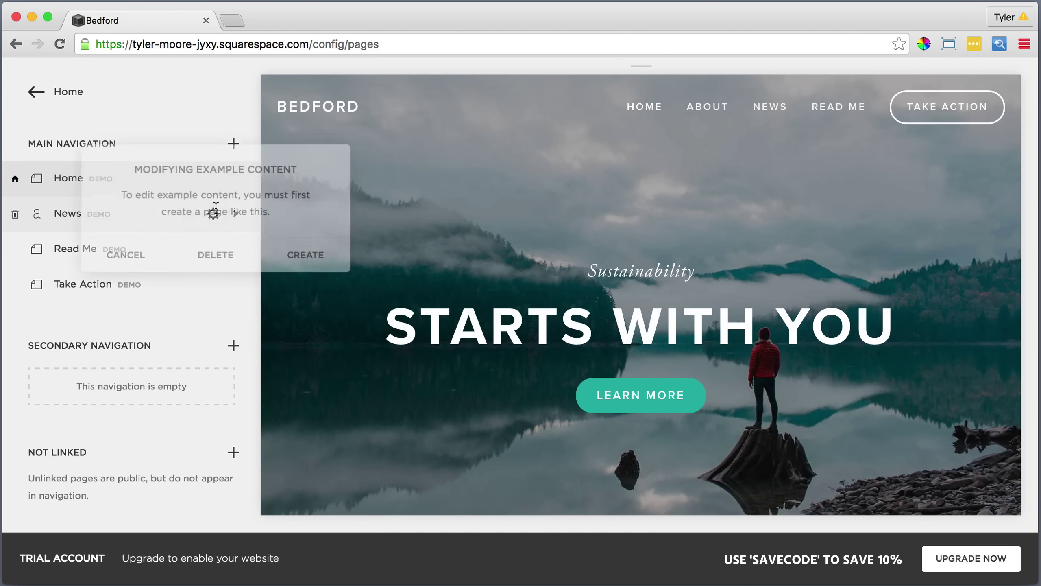
pyautogui.click(216, 255)
pyautogui.click(293, 299)
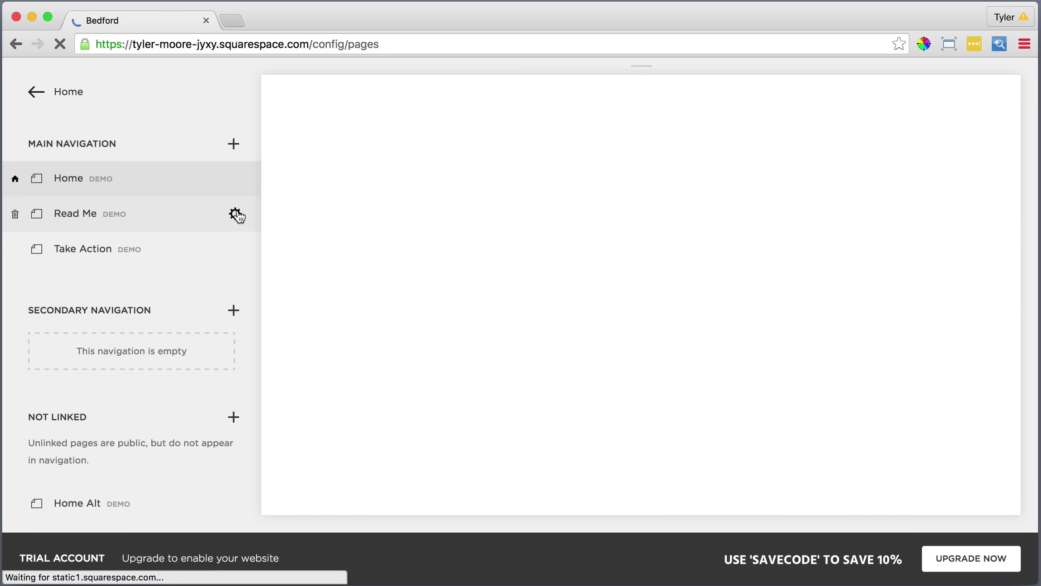
# Delete the Read Me, Take Action and Home Alt demo pages.
pyautogui.click(234, 214)
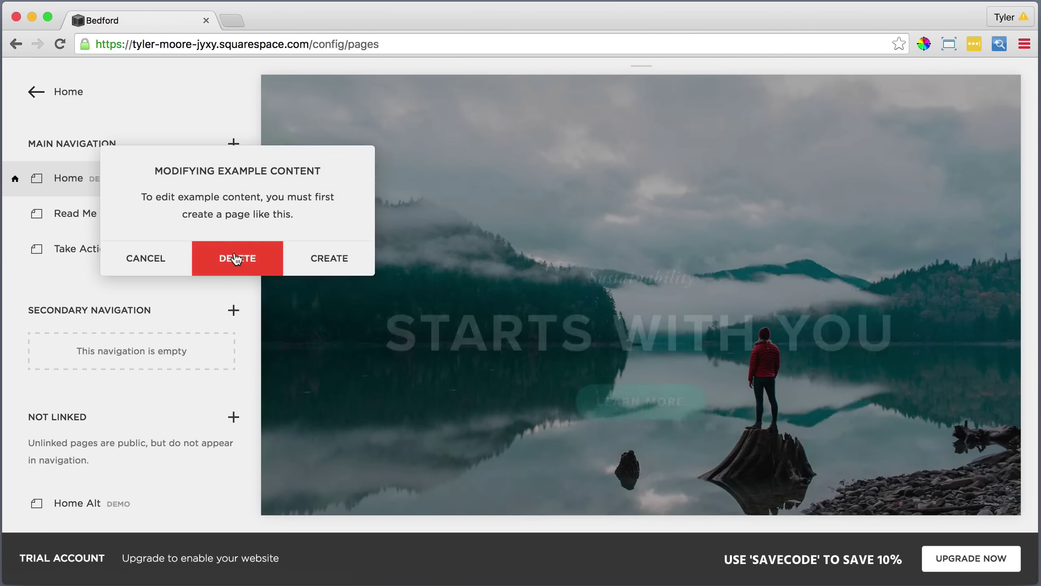
pyautogui.click(227, 257)
pyautogui.click(297, 301)
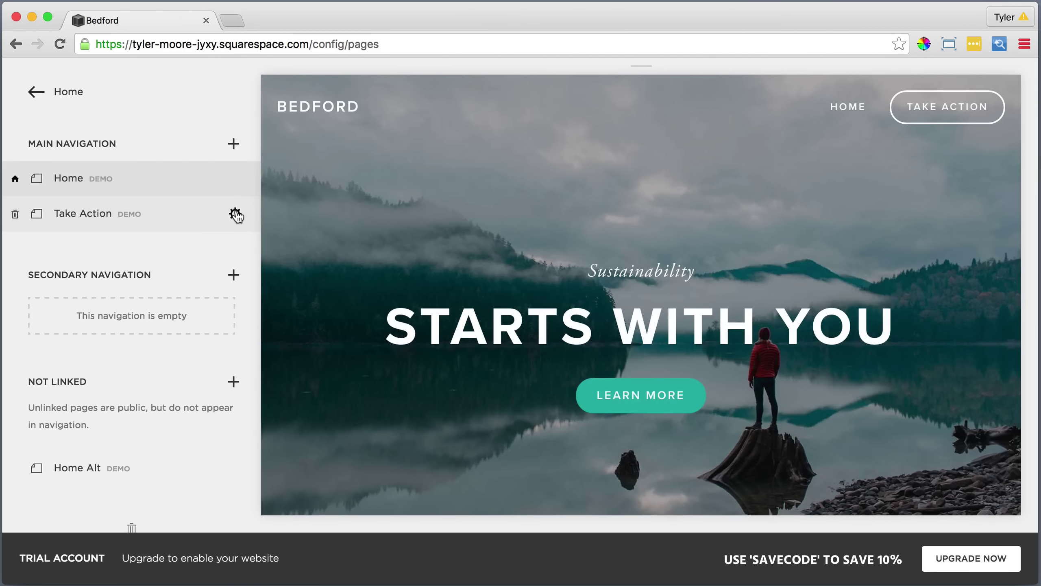
pyautogui.click(235, 213)
pyautogui.click(245, 257)
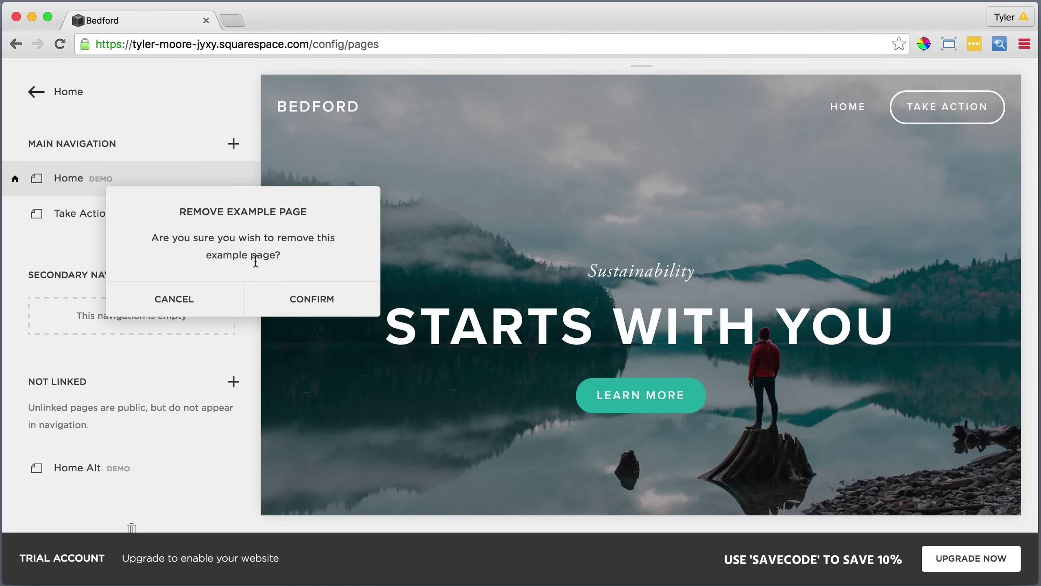
pyautogui.click(295, 299)
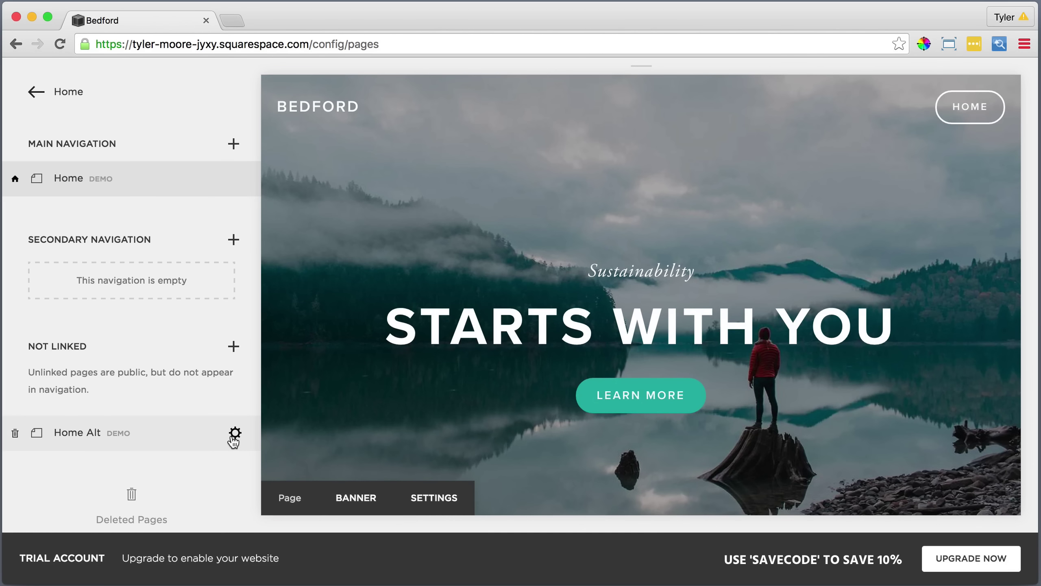
pyautogui.click(235, 434)
pyautogui.click(232, 477)
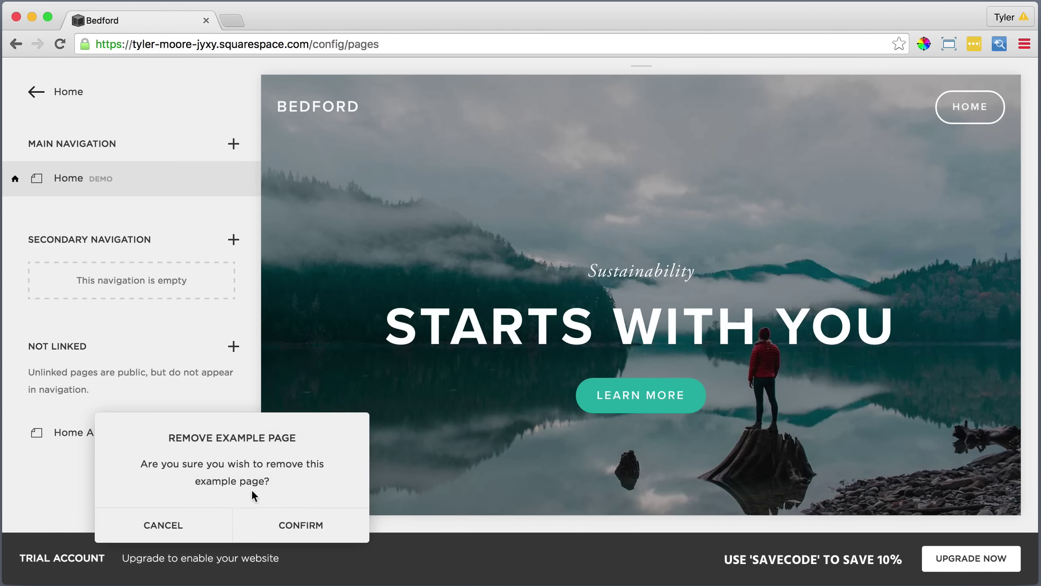
pyautogui.click(297, 527)
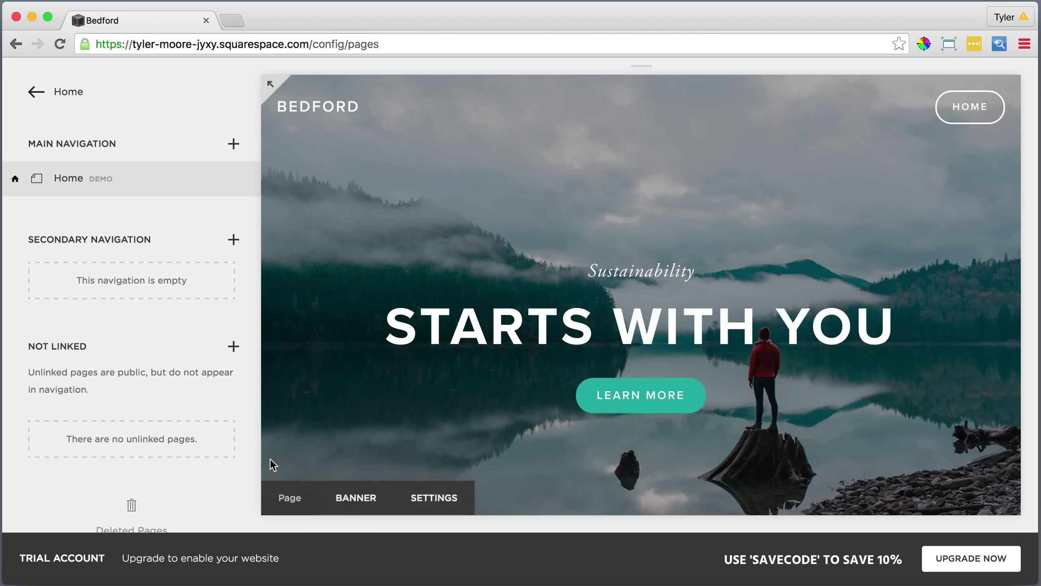
# Add a blank page named Home under Main Navigation.
pyautogui.click(233, 143)
pyautogui.click(311, 203)
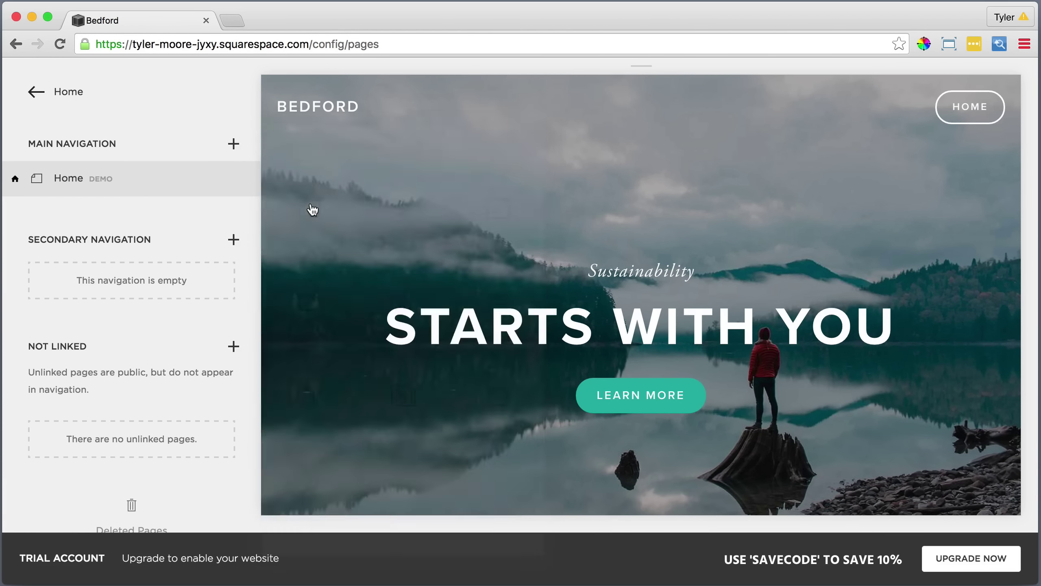
pyautogui.write('Home')
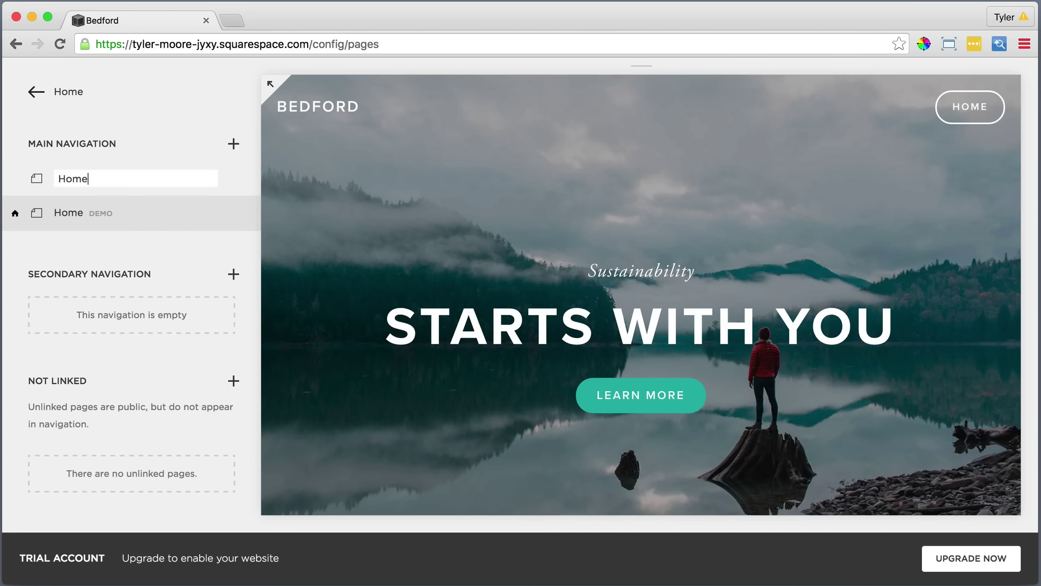
pyautogui.press('Return')
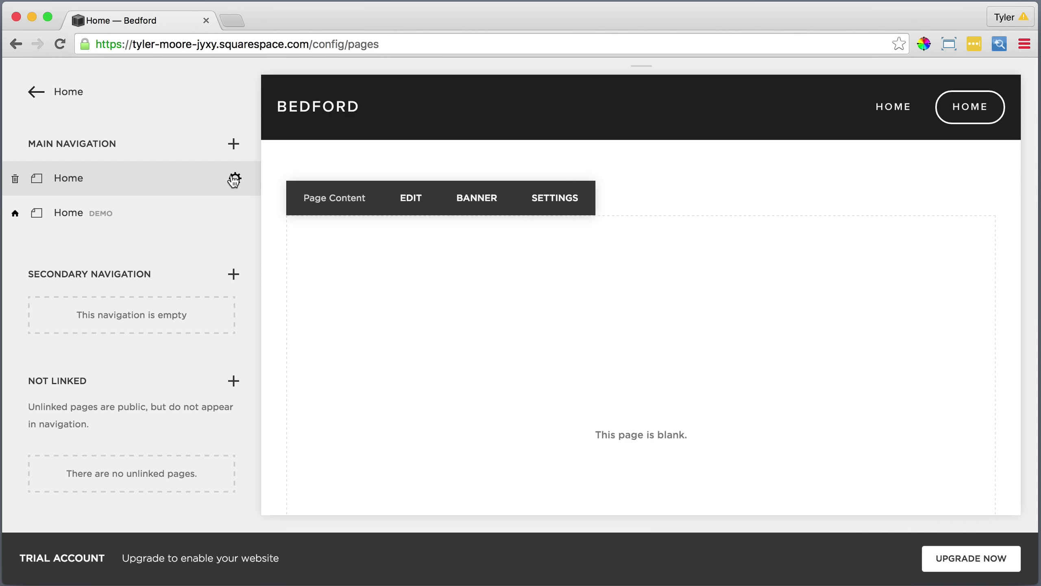
# Make the new Home page the site's homepage and save its settings.
pyautogui.click(235, 178)
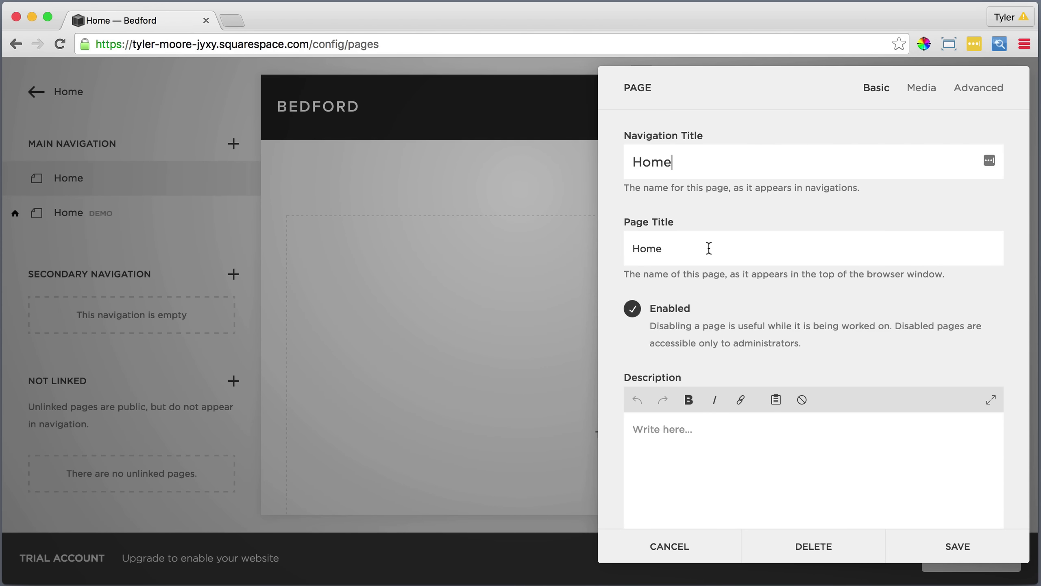
pyautogui.scroll(-2, 728, 285)
pyautogui.scroll(-10, 728, 285)
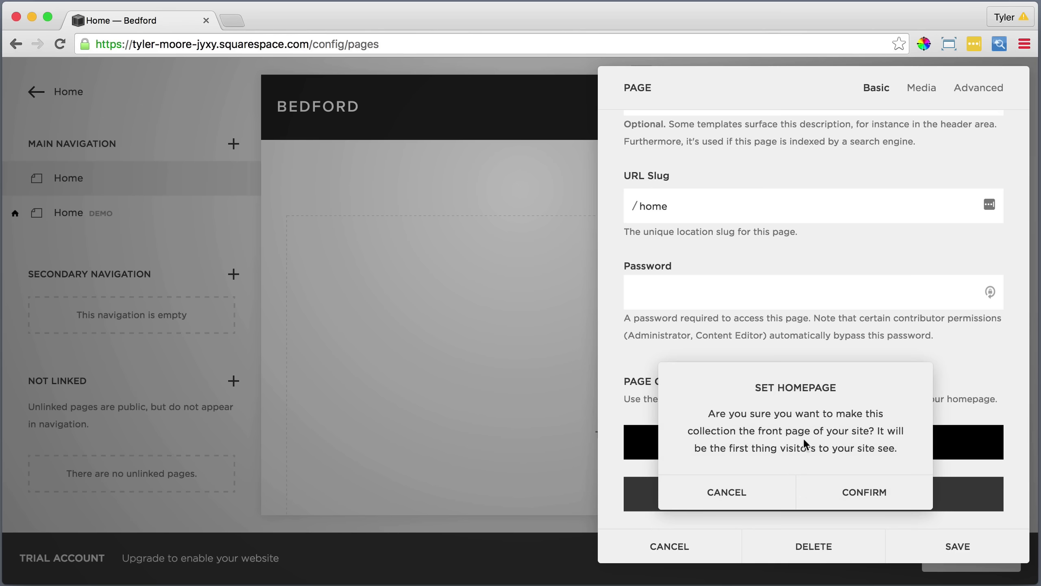
pyautogui.click(861, 492)
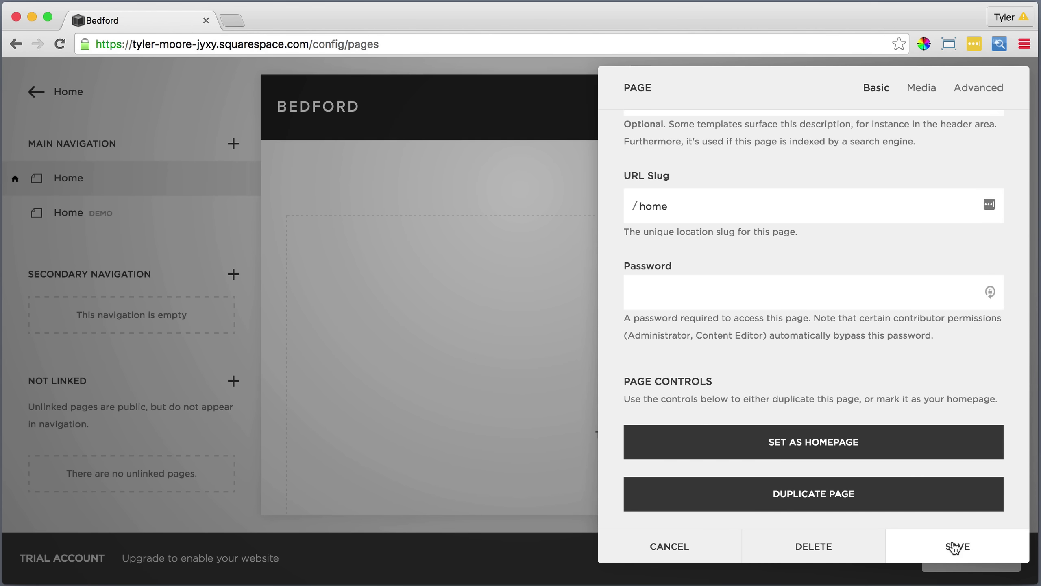
pyautogui.click(954, 546)
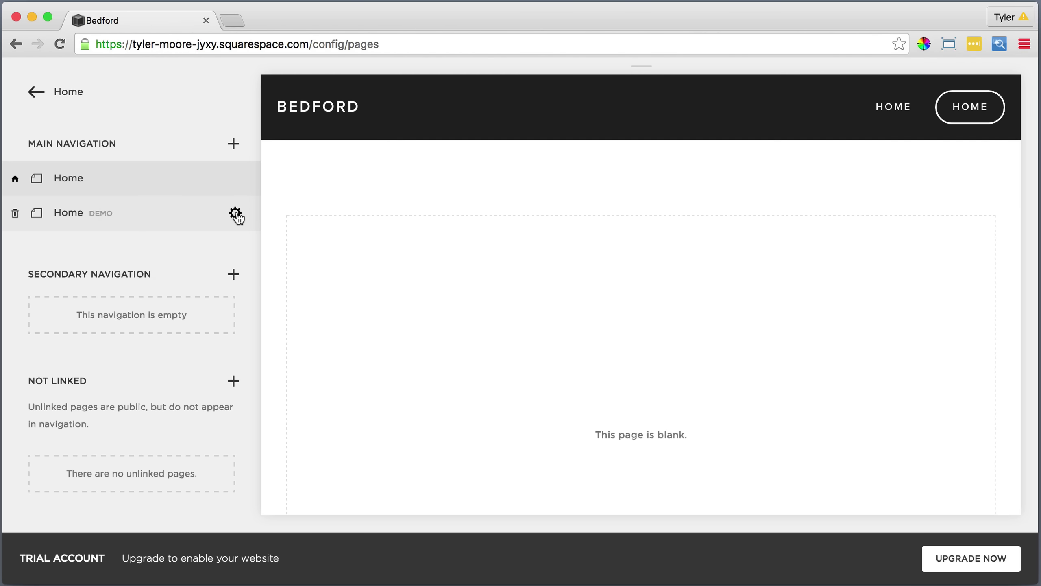
# Delete the old Home demo page.
pyautogui.click(236, 214)
pyautogui.click(248, 261)
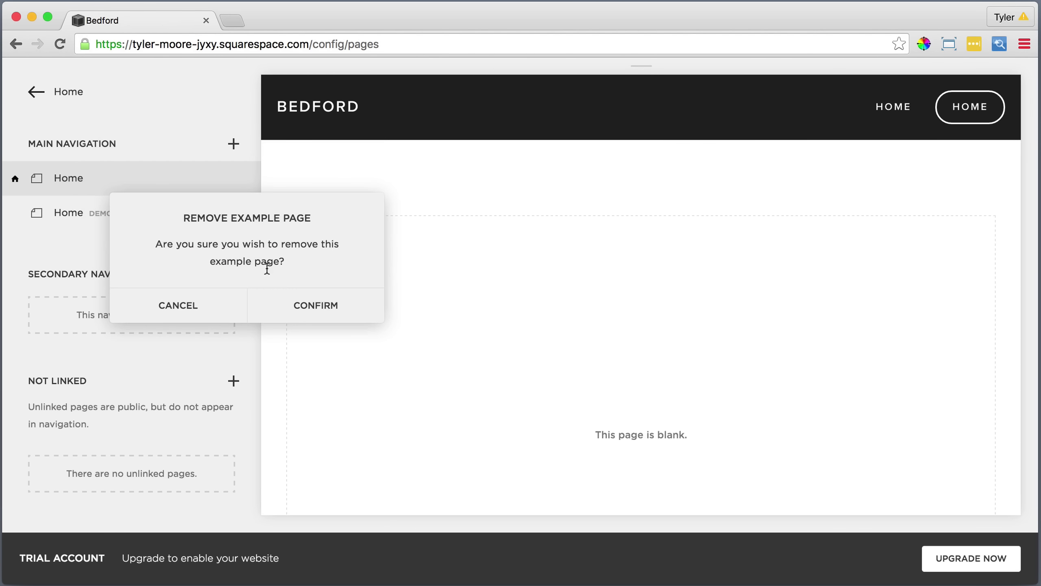
pyautogui.click(315, 303)
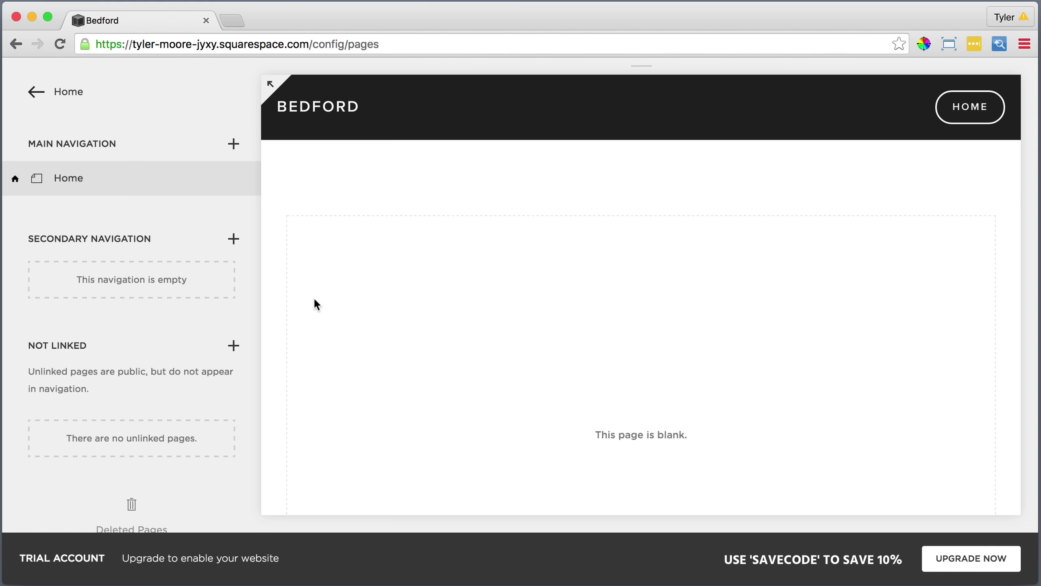
# Add blank pages What We Do, Projects and Partners to the main navigation.
pyautogui.click(234, 144)
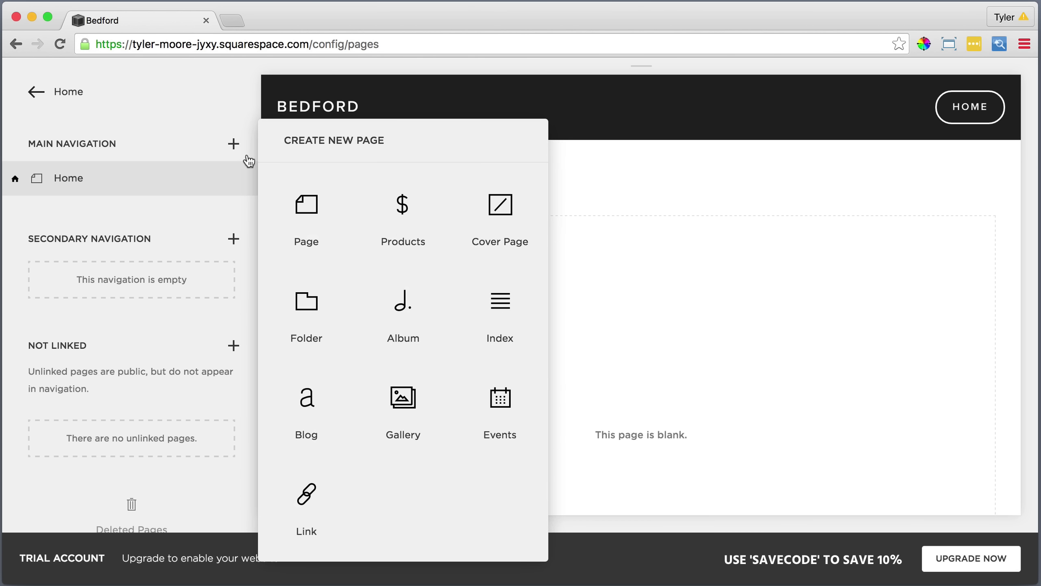
pyautogui.click(308, 205)
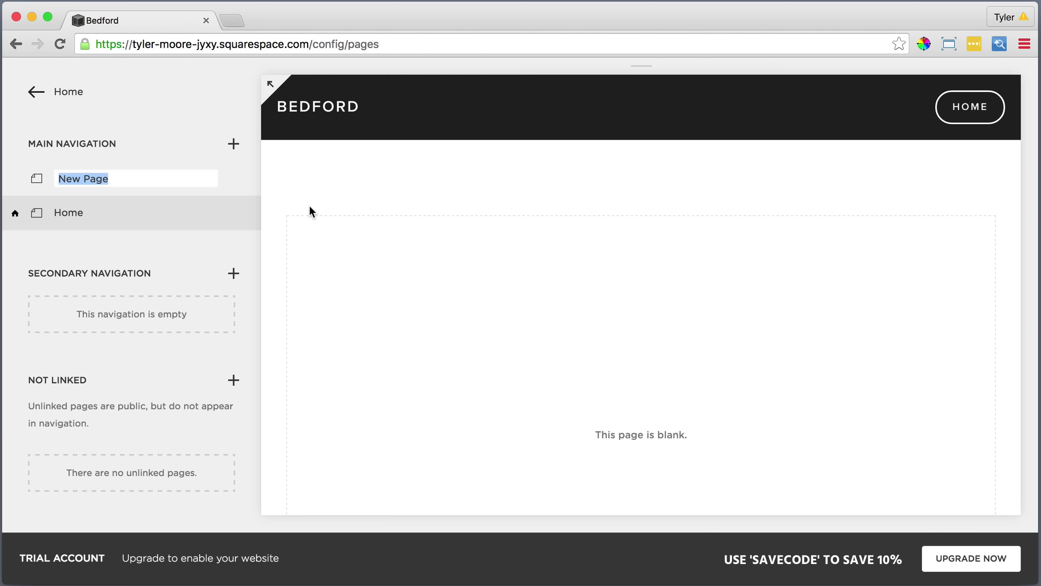
pyautogui.write('What')
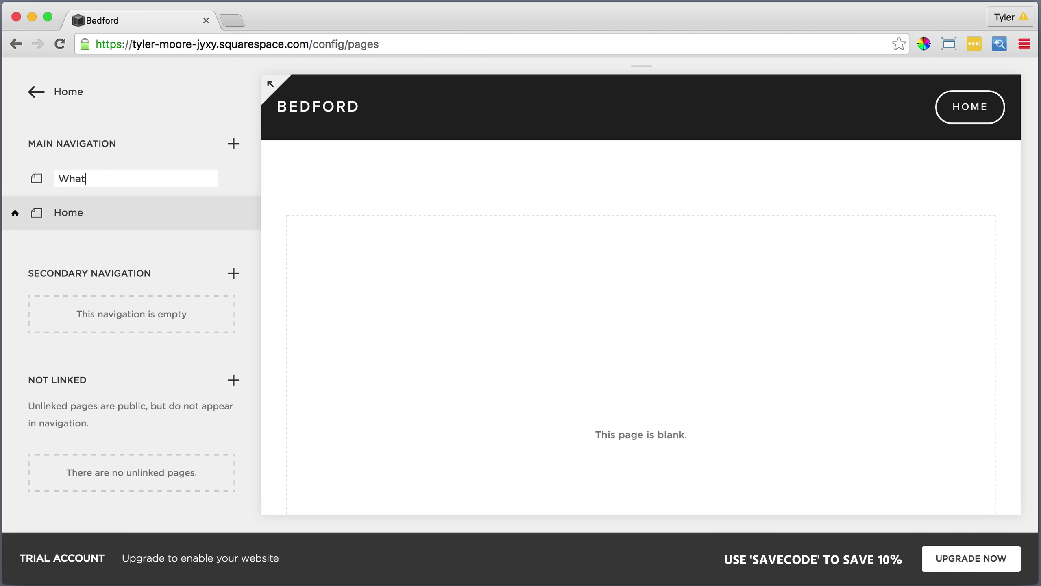
pyautogui.write(' We Do')
pyautogui.press('Return')
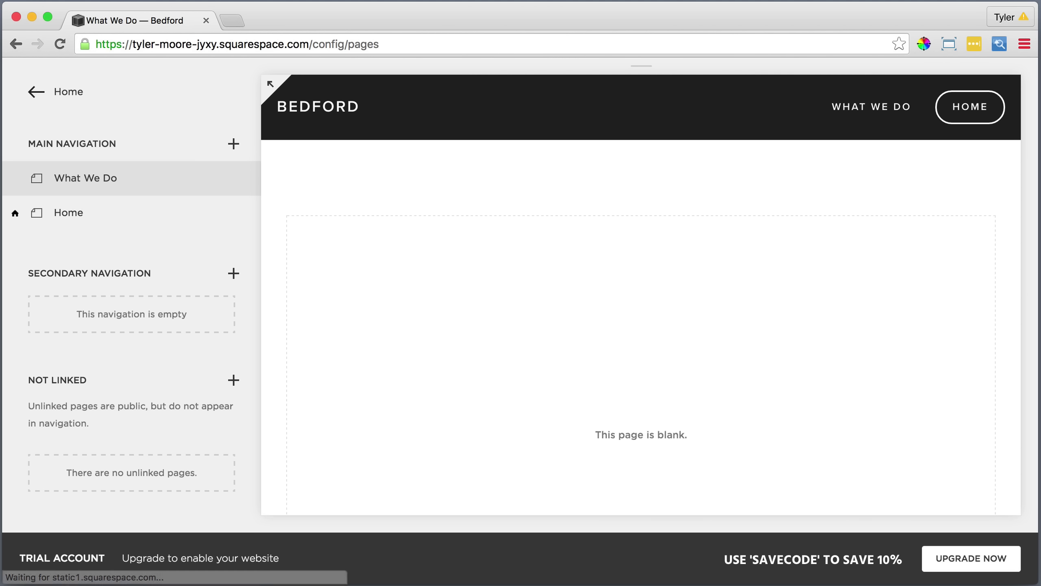
pyautogui.click(235, 145)
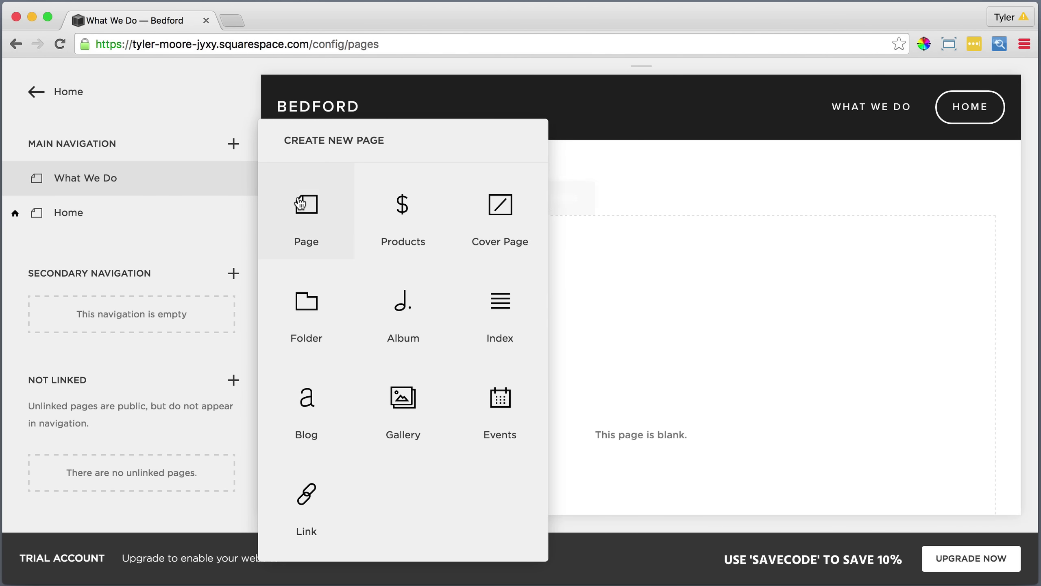
pyautogui.click(299, 202)
pyautogui.write('Projects')
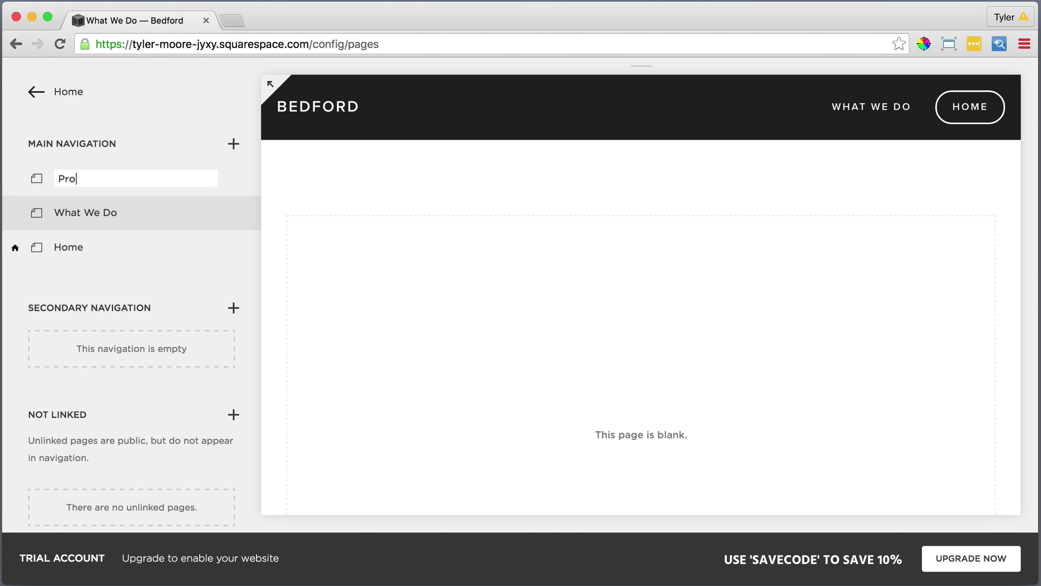
pyautogui.press('Return')
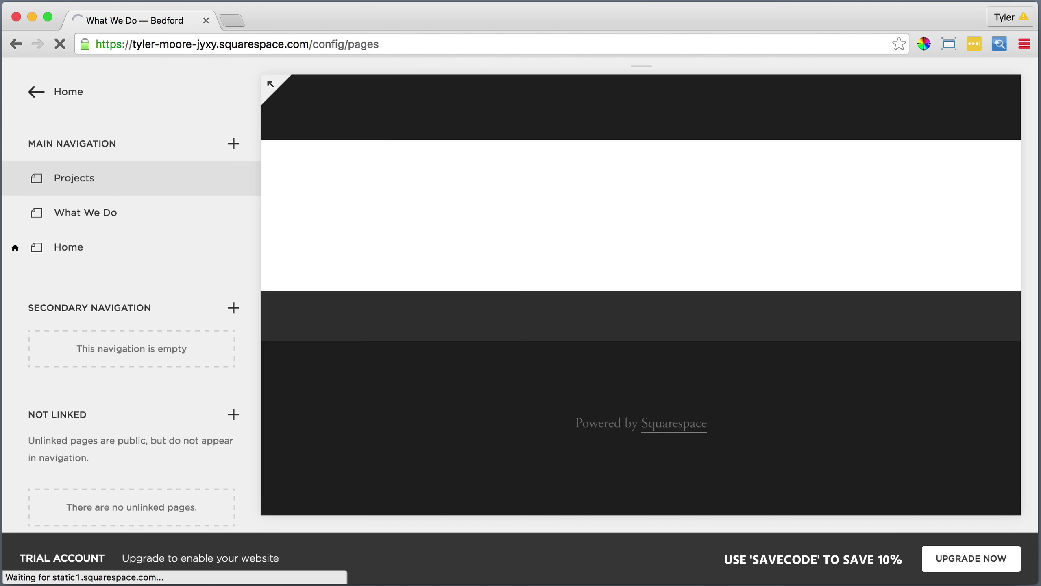
pyautogui.click(232, 144)
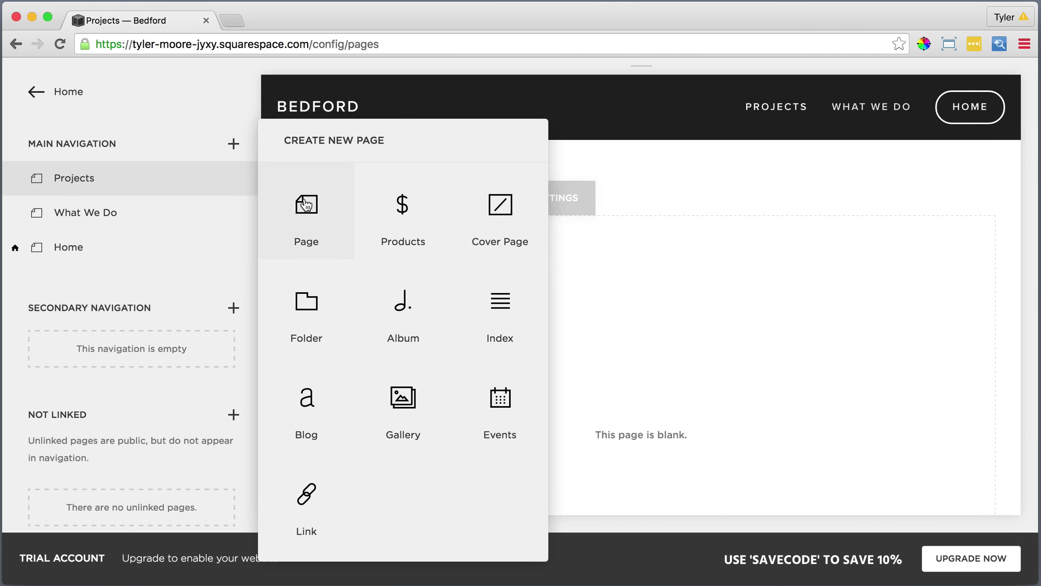
pyautogui.click(303, 203)
pyautogui.write('Partners')
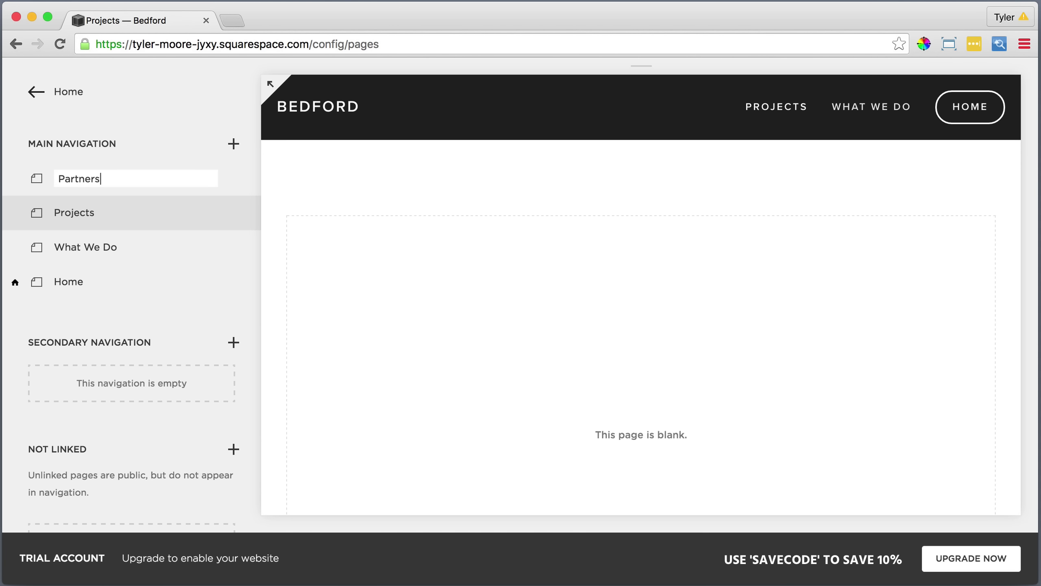
pyautogui.press('Return')
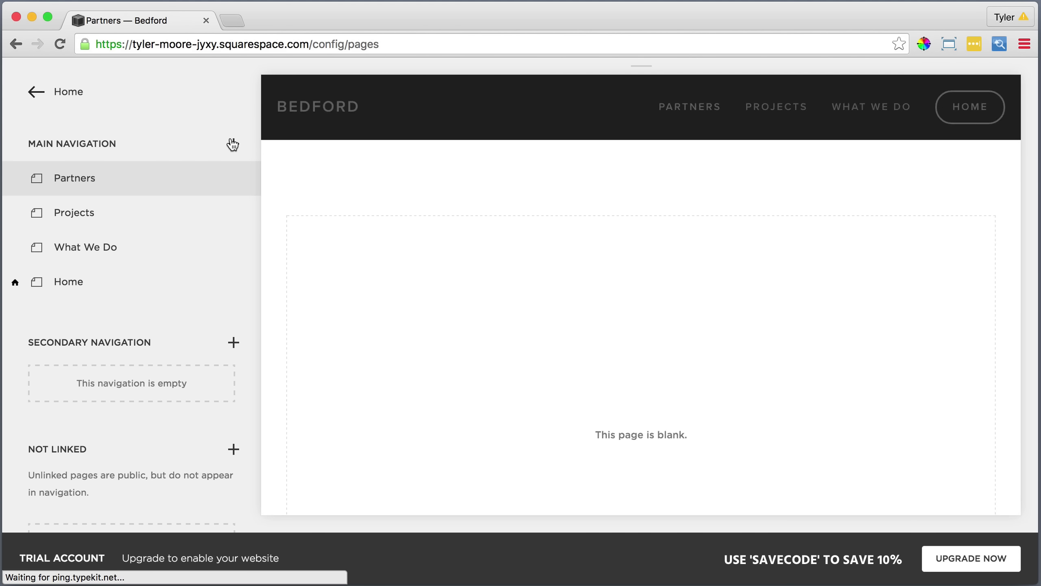
# Add blank pages named Contact and Read Me to the main navigation.
pyautogui.click(232, 143)
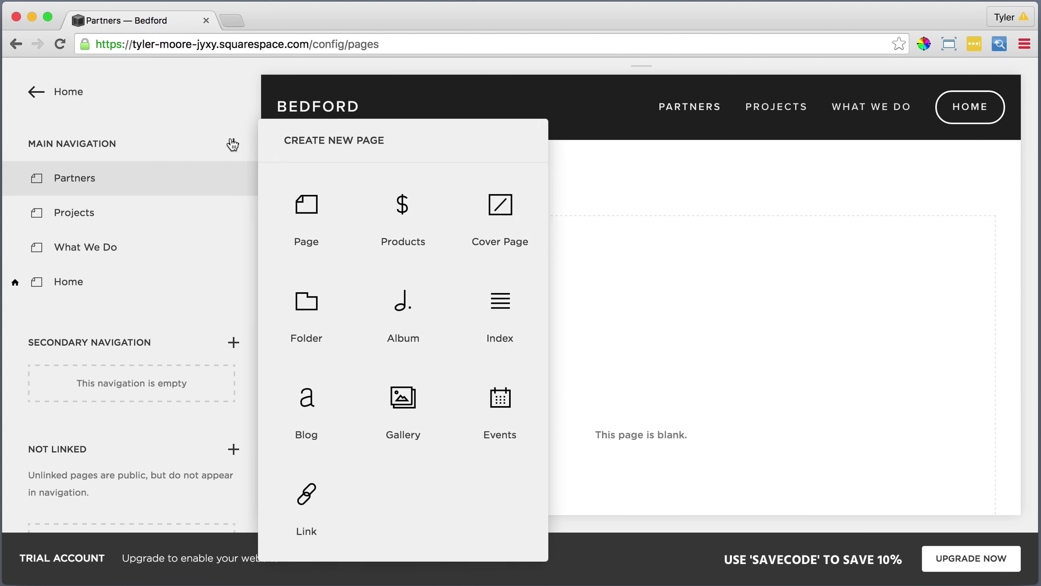
pyautogui.click(304, 204)
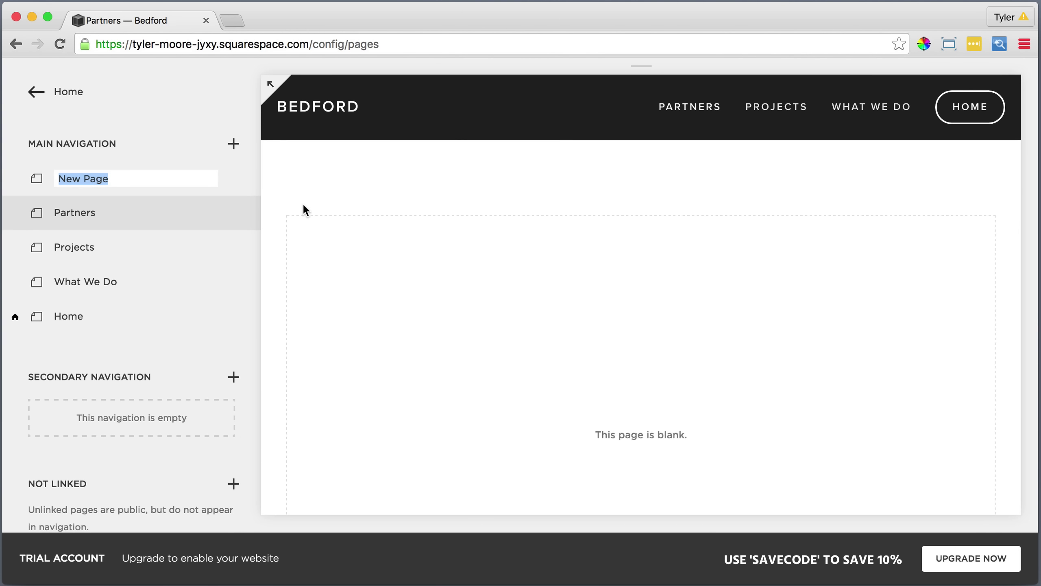
pyautogui.write('C')
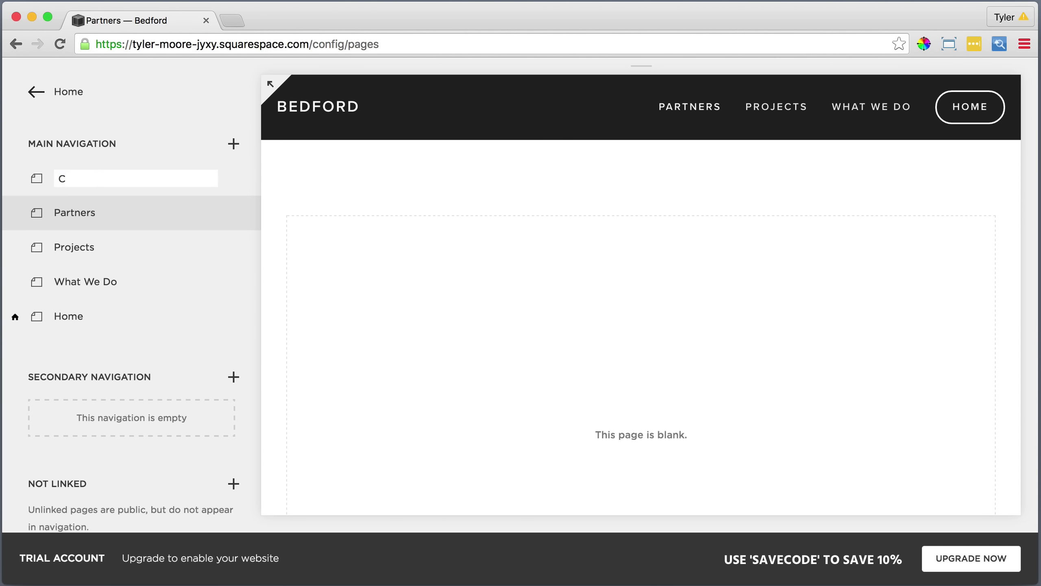
pyautogui.write('ontact')
pyautogui.press('Return')
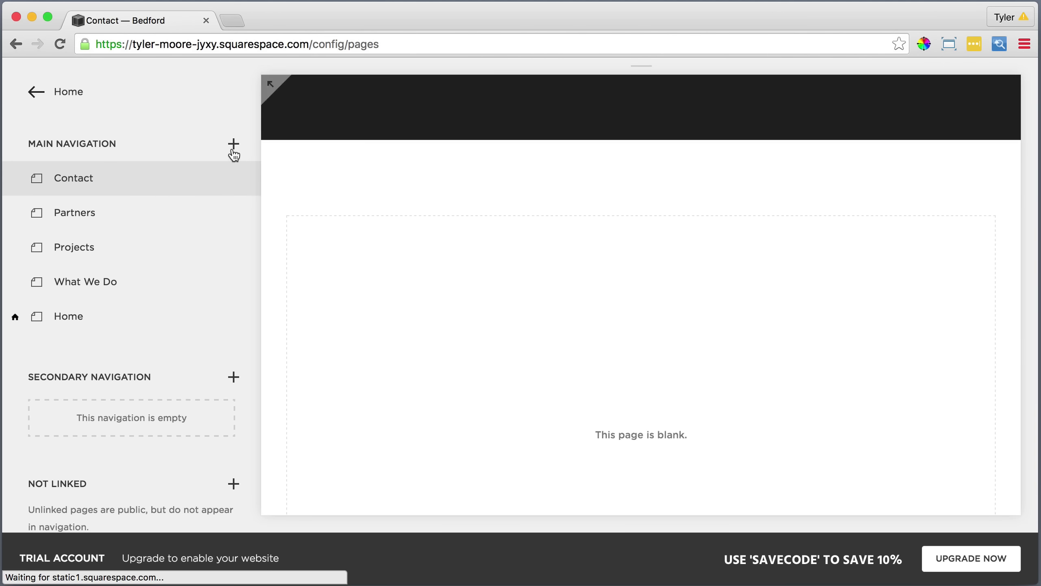
pyautogui.click(233, 144)
pyautogui.click(304, 205)
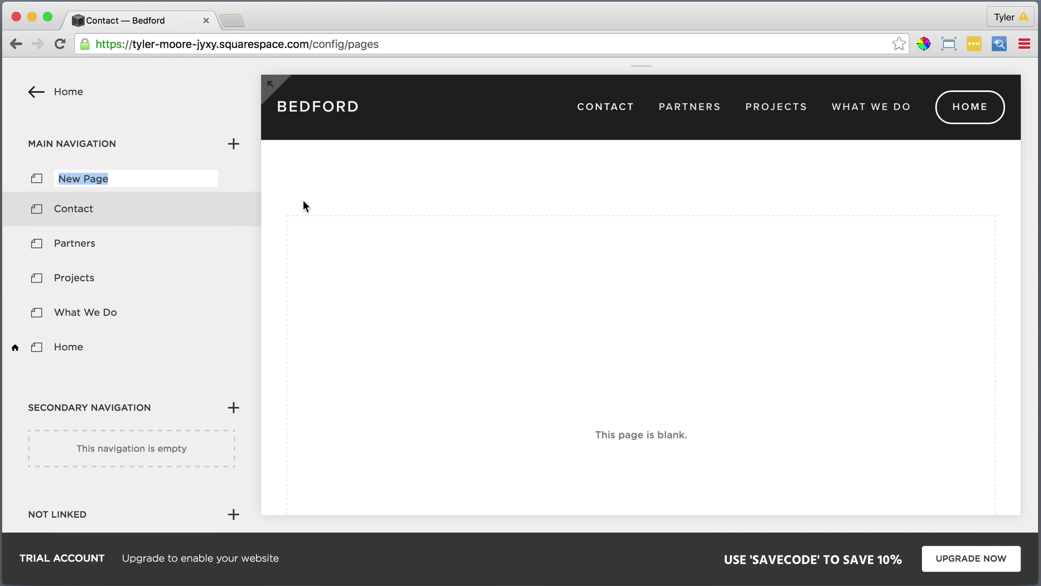
pyautogui.write('Read Me')
pyautogui.press('Return')
# Add blank pages named Take Action and Home Alt to the main navigation.
pyautogui.click(239, 146)
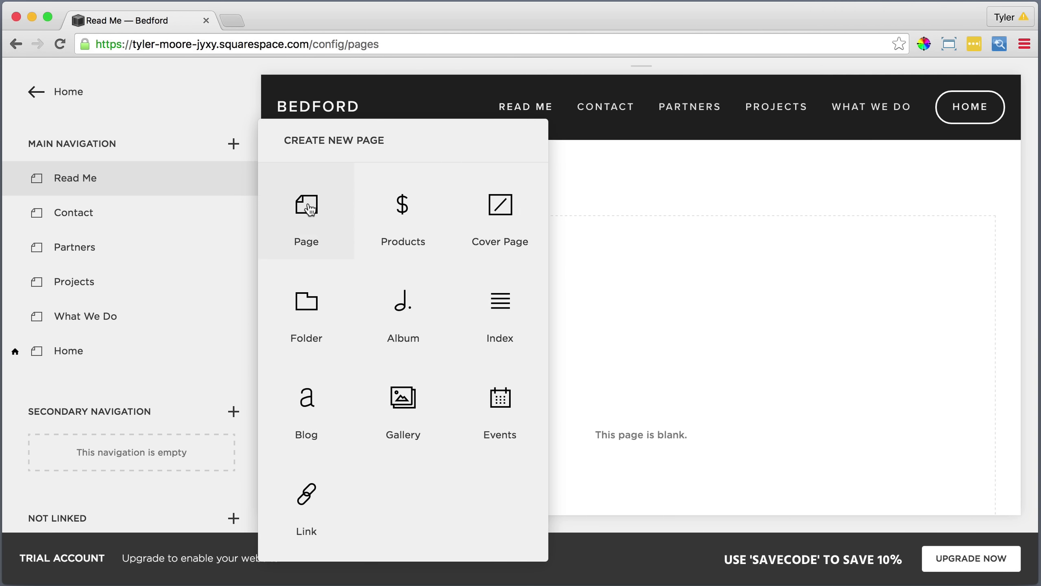
pyautogui.click(305, 205)
pyautogui.write('Take Action')
pyautogui.press('Return')
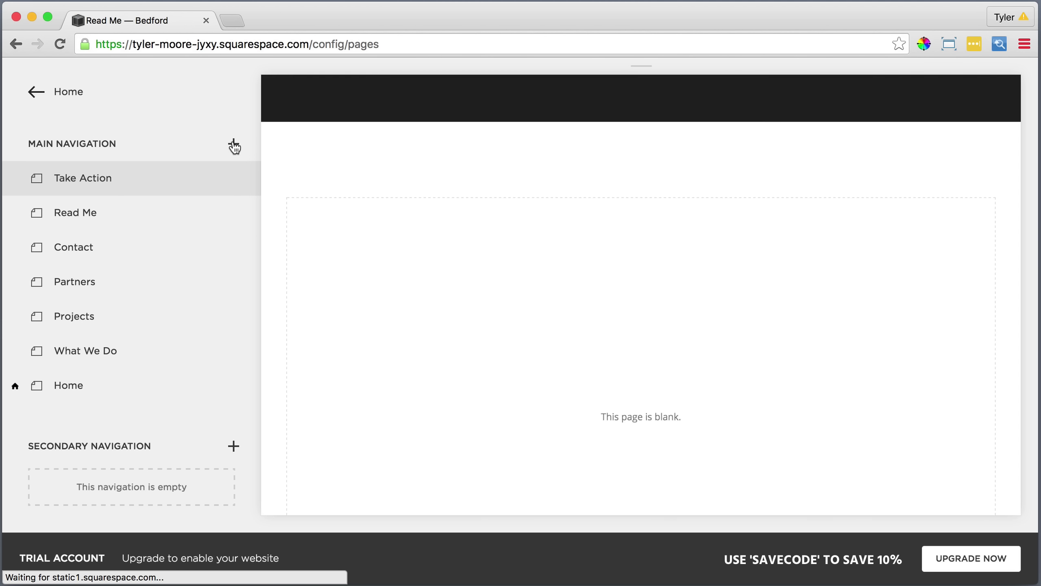
pyautogui.click(234, 144)
pyautogui.click(298, 202)
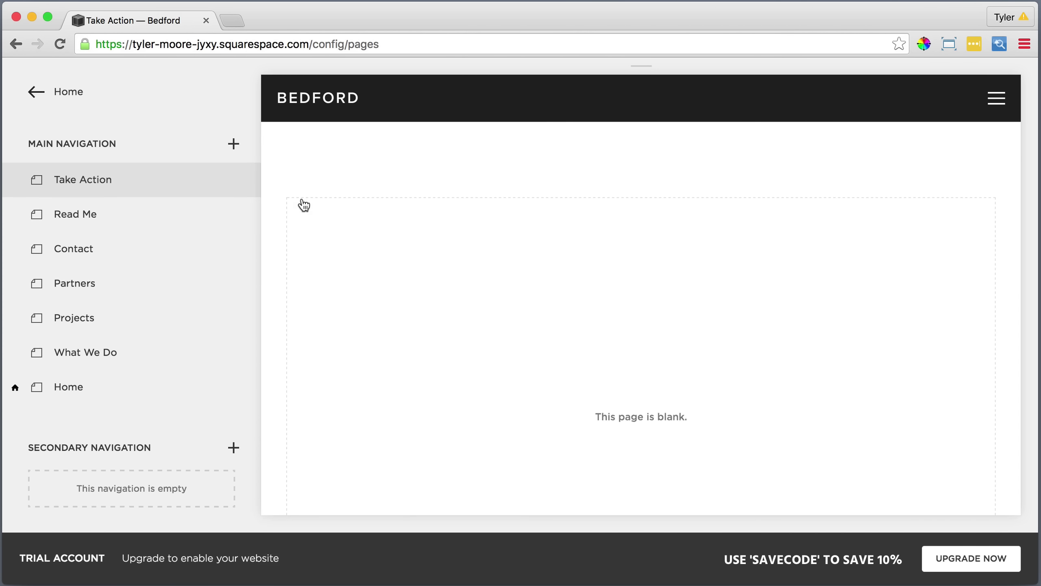
pyautogui.write('Home A')
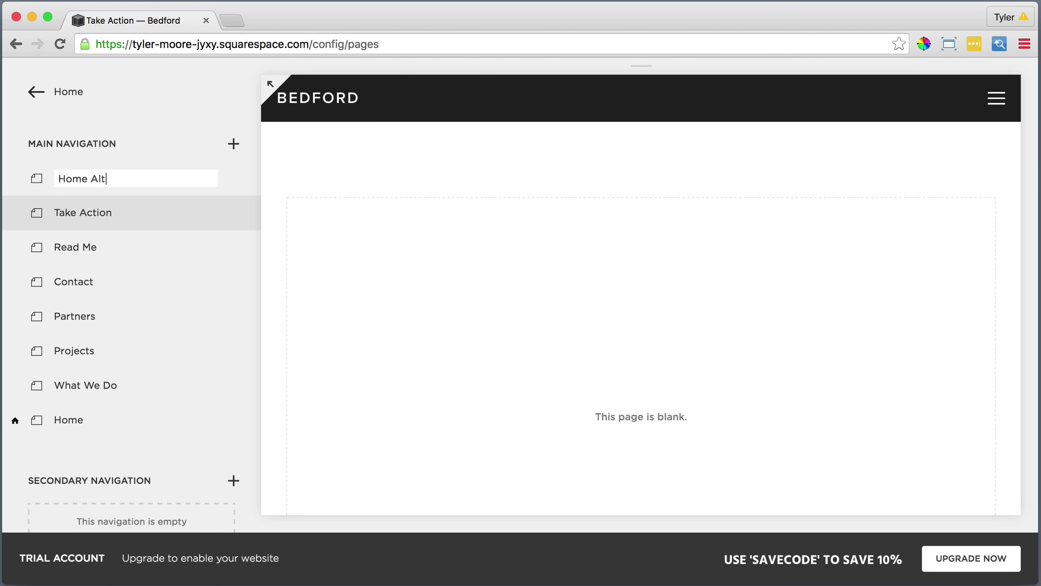
pyautogui.write('lt')
pyautogui.press('Return')
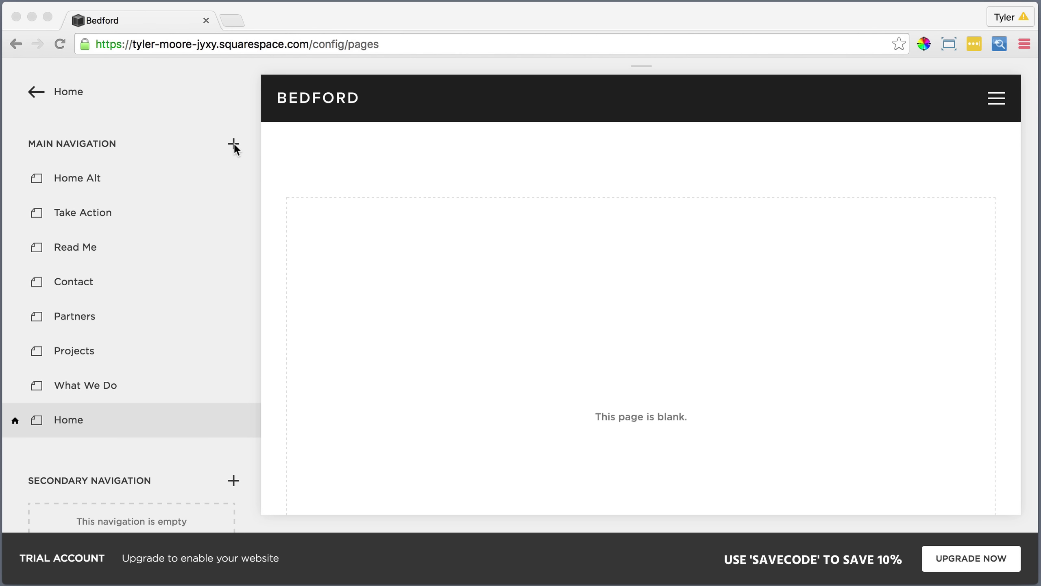
# Add a blog named News to the main navigation.
pyautogui.click(233, 144)
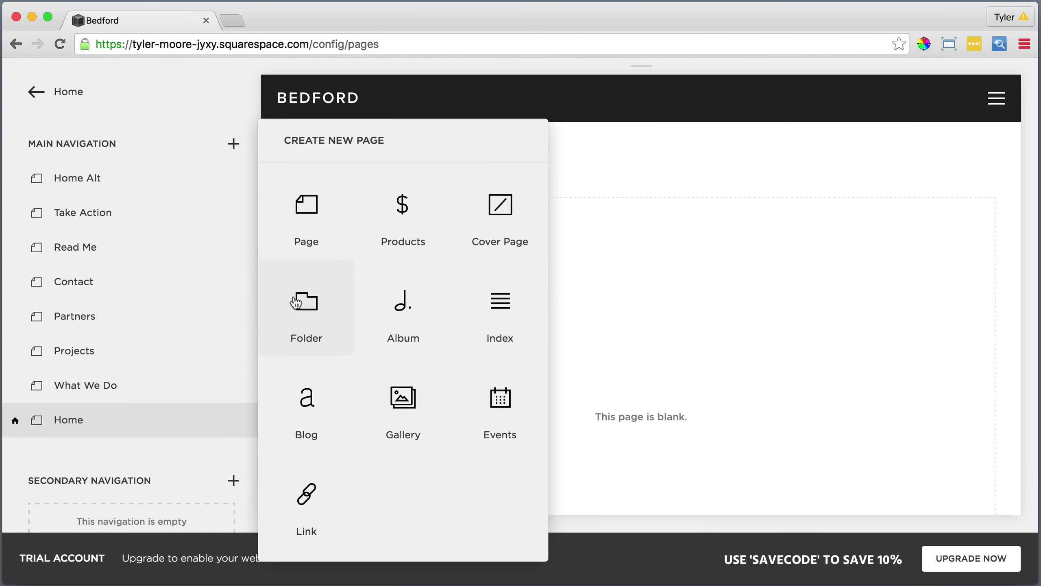
pyautogui.click(303, 397)
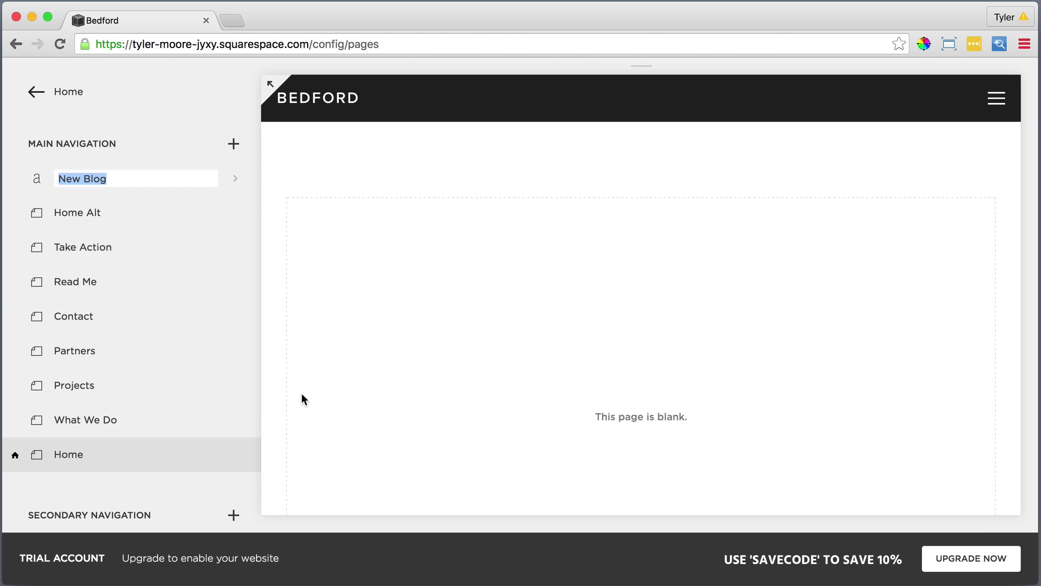
pyautogui.write('News')
pyautogui.press('Return')
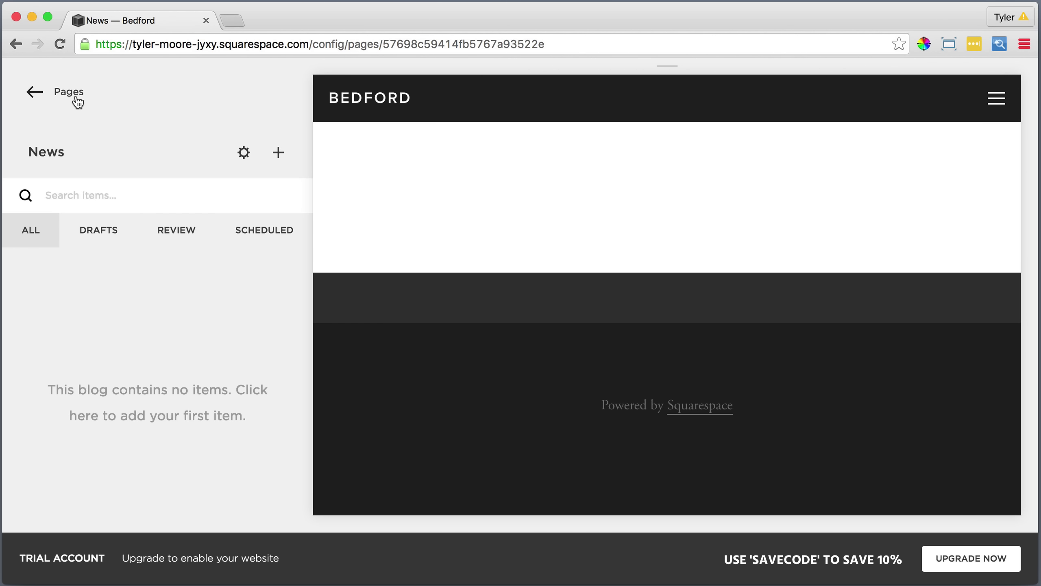
# Back in the page list, add a folder named About to the main navigation.
pyautogui.click(69, 93)
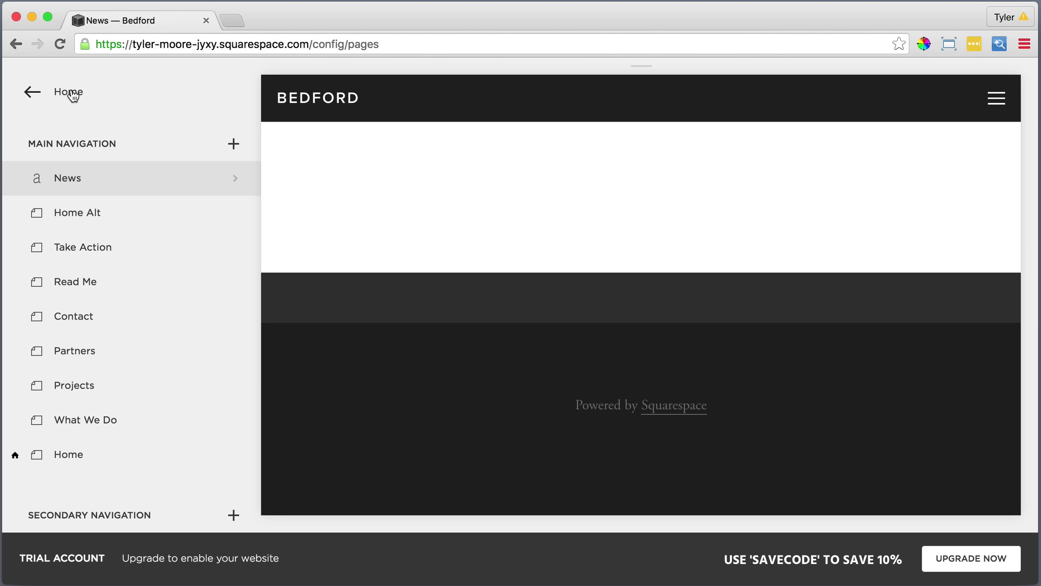
pyautogui.click(233, 144)
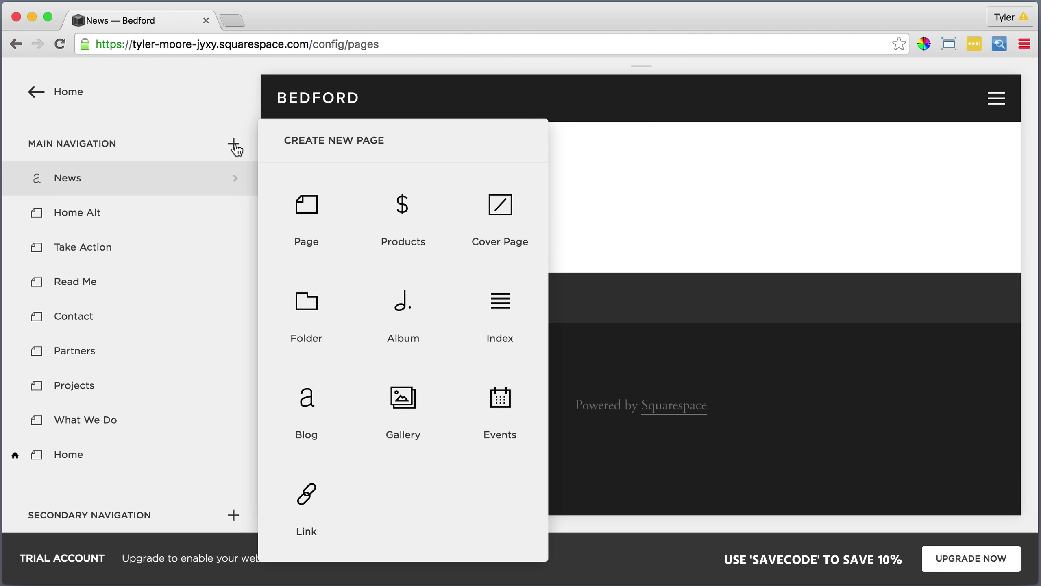
pyautogui.click(304, 301)
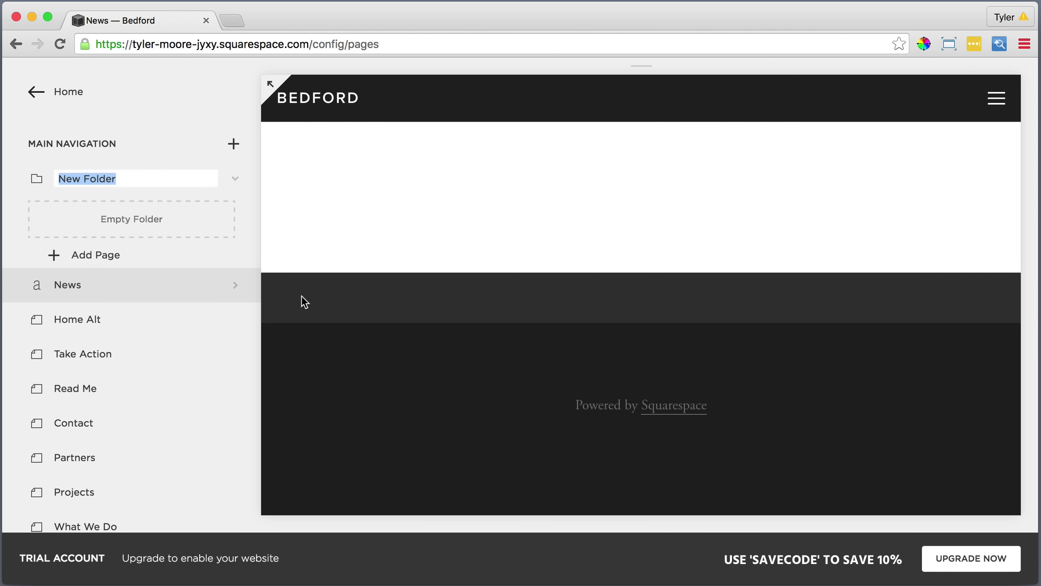
pyautogui.write('Abou')
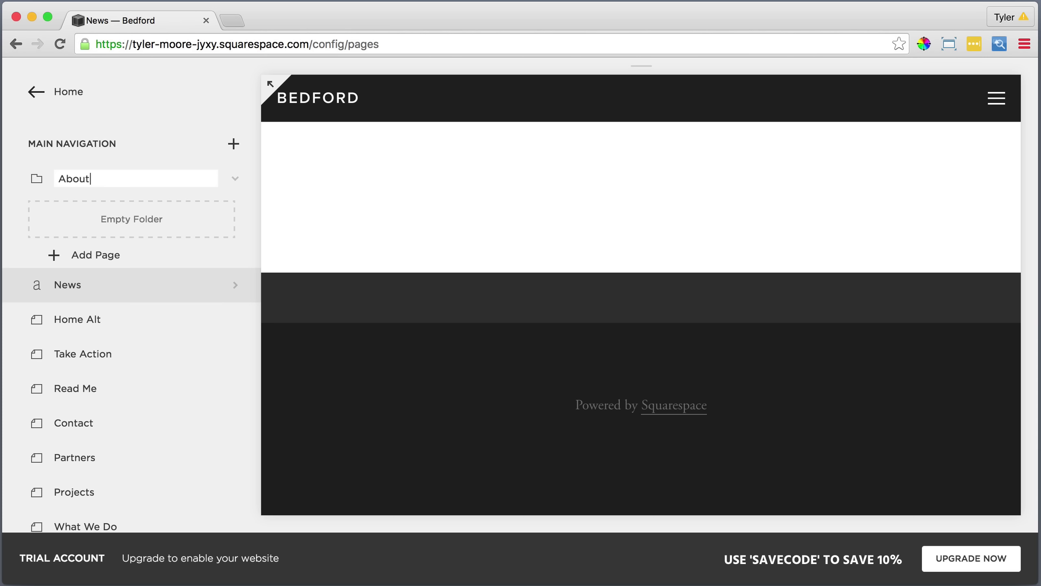
pyautogui.write('t')
pyautogui.press('Return')
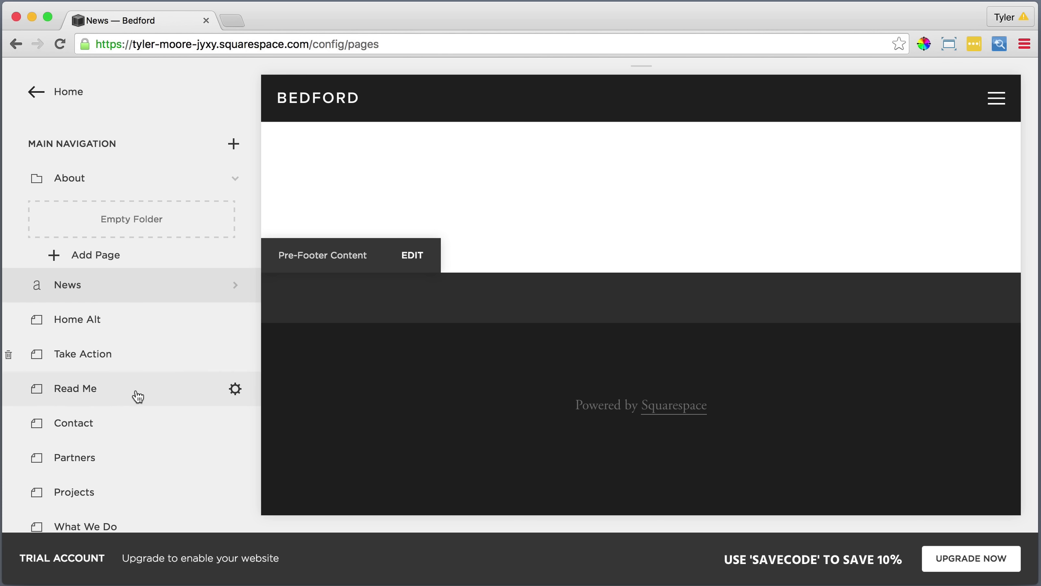
# Drag What We Do, Projects, Partners and Contact, in that order, into the About folder.
pyautogui.moveTo(102, 530); pyautogui.dragTo(151, 217)
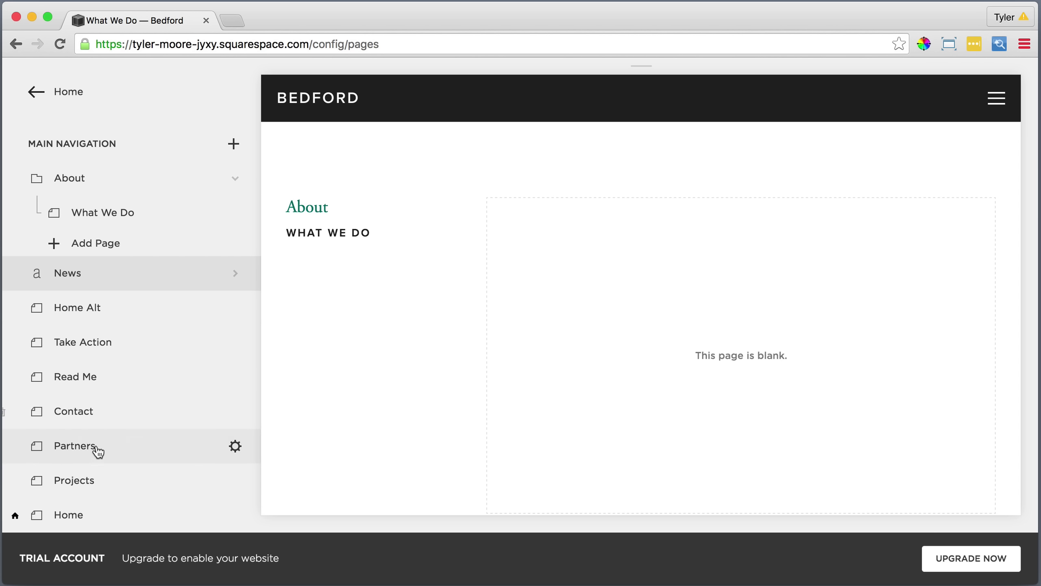
pyautogui.moveTo(87, 480); pyautogui.dragTo(122, 231)
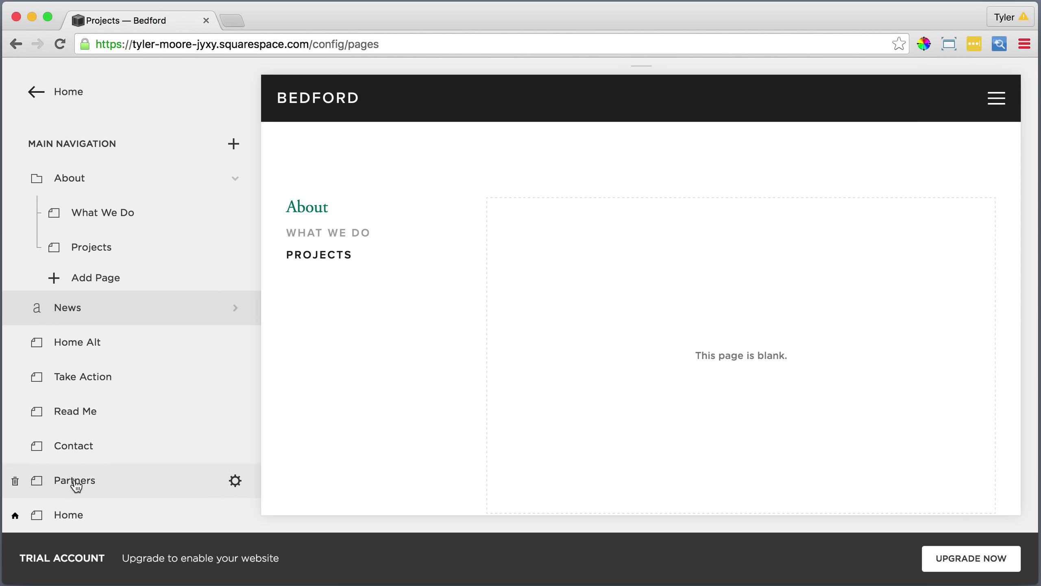
pyautogui.moveTo(74, 479); pyautogui.dragTo(121, 275)
pyautogui.moveTo(95, 480); pyautogui.dragTo(130, 304)
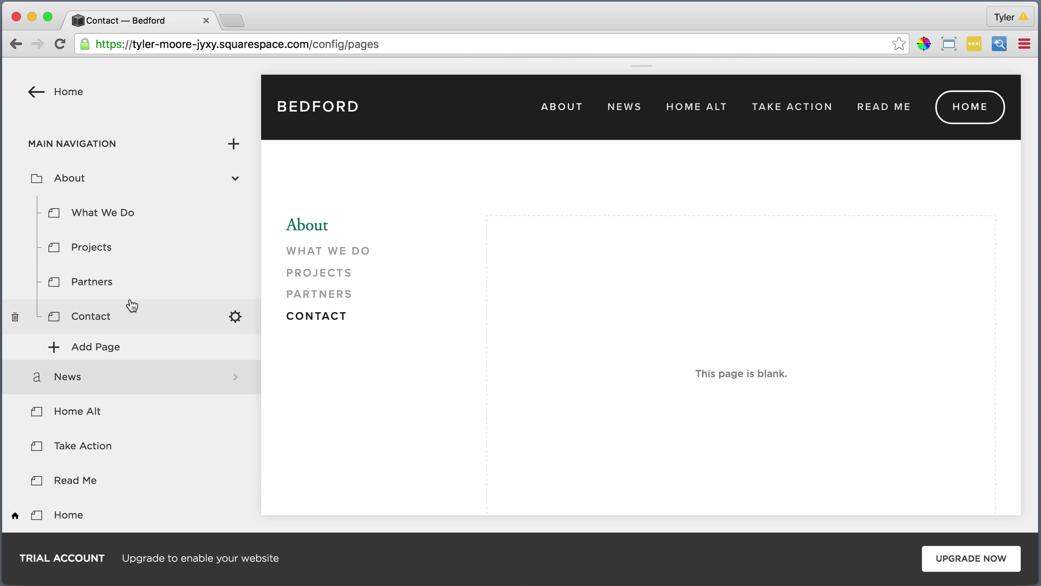
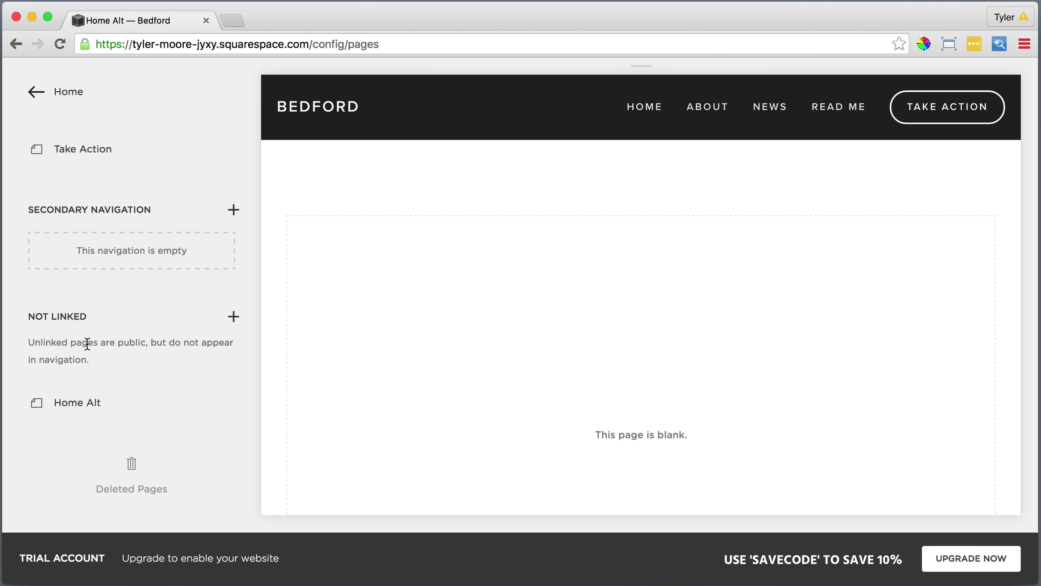
# Open the Home page's settings from its row in Main Navigation.
pyautogui.scroll(5, 87, 344)
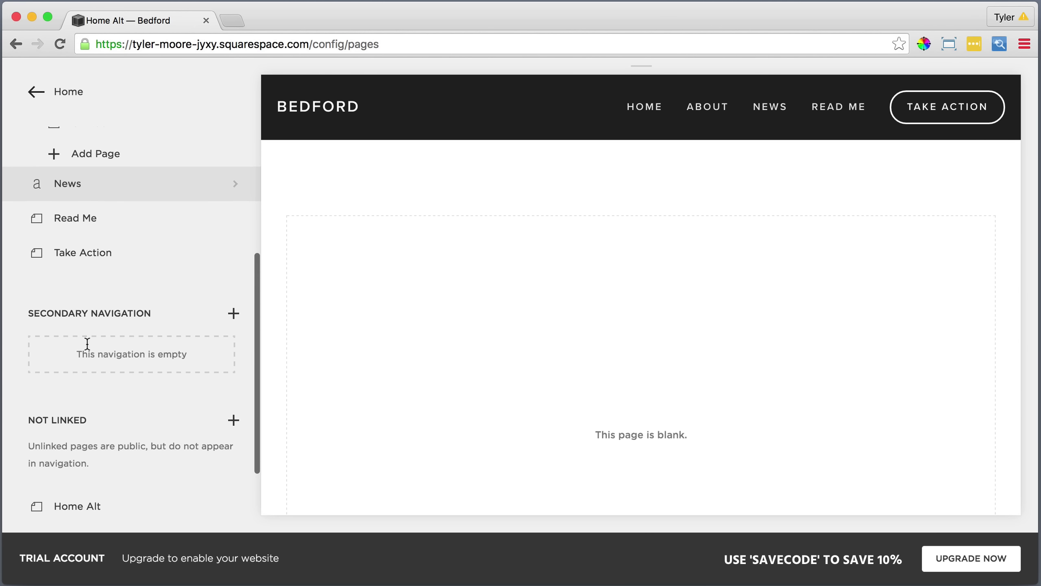
pyautogui.scroll(4, 87, 344)
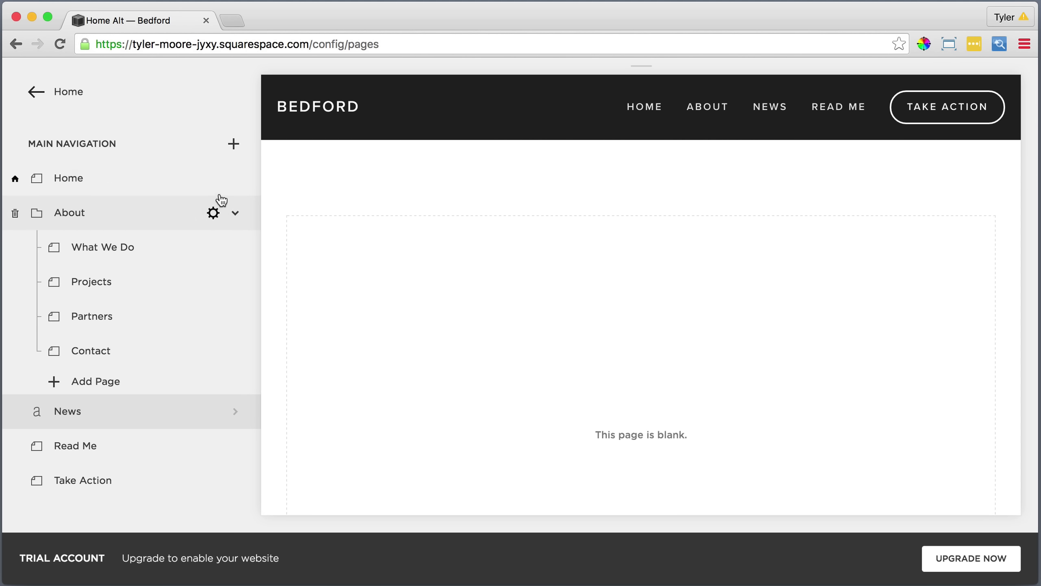
pyautogui.click(234, 179)
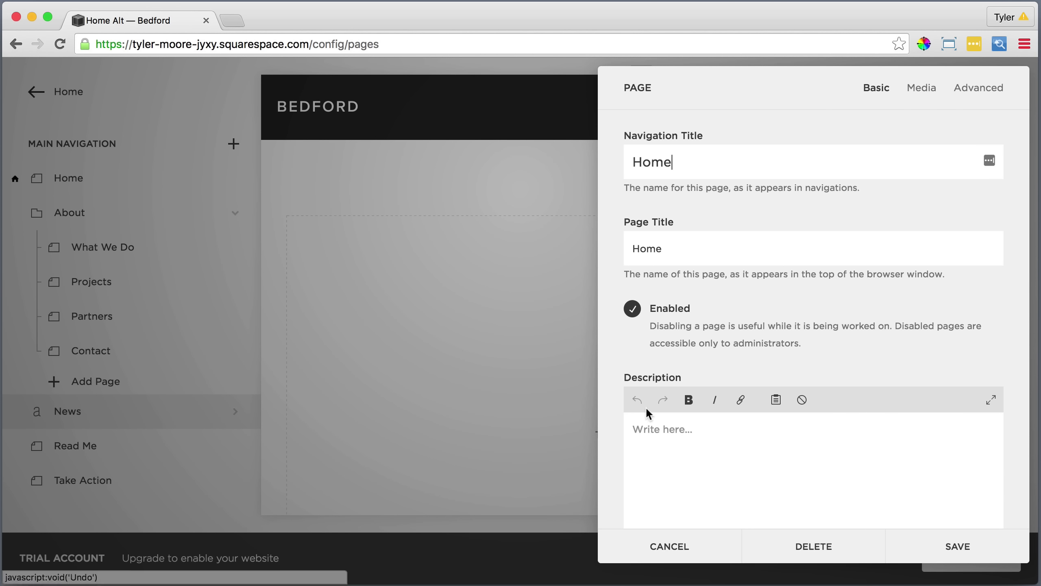
# Write 'Sustainability' and a bold 'Starts with you' in the Home page description.
pyautogui.click(651, 431)
pyautogui.write('Su')
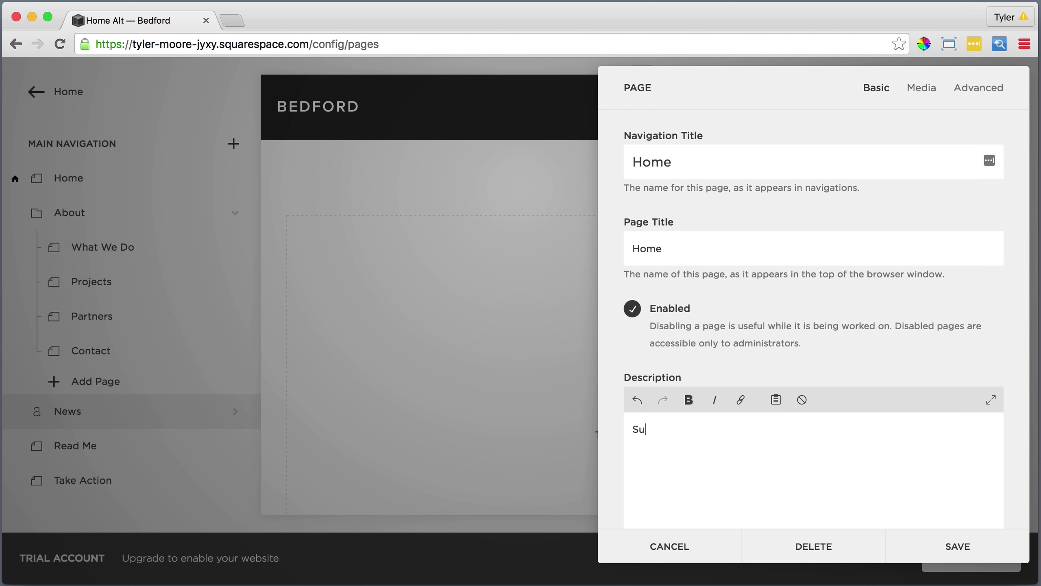
pyautogui.write('stainability ')
pyautogui.write('Starts')
pyautogui.write(' with you')
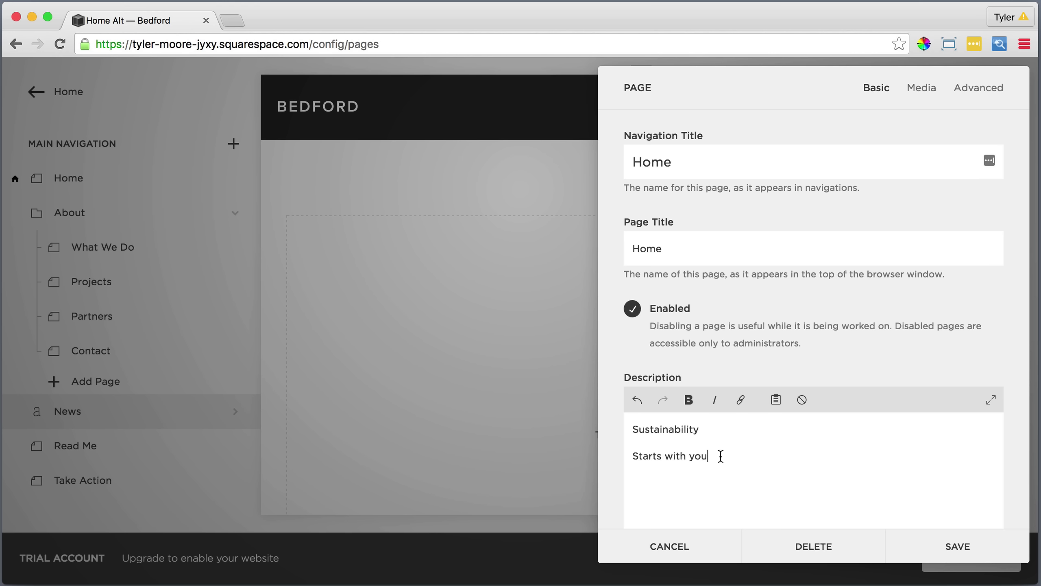
pyautogui.moveTo(720, 456); pyautogui.dragTo(623, 456)
pyautogui.click(686, 400)
pyautogui.press('Right')
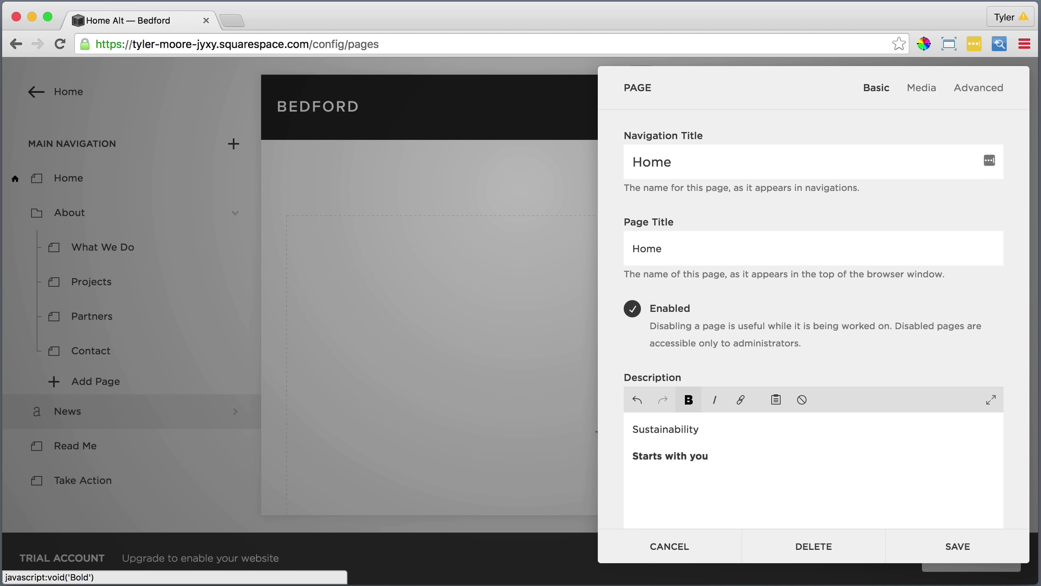
# Add a 'Learn More' line linked to the What We Do page.
pyautogui.write('Learn More')
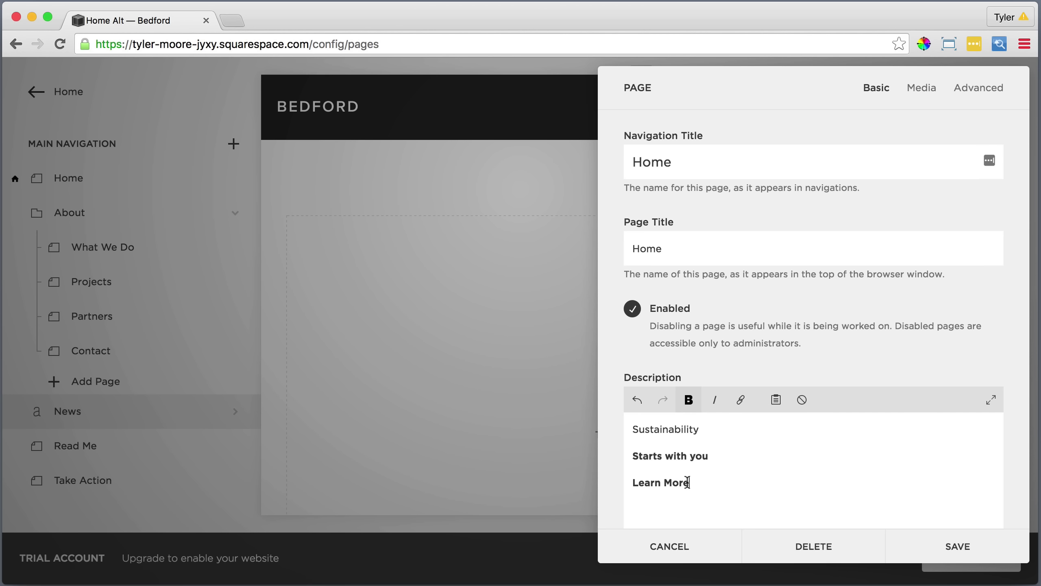
pyautogui.moveTo(690, 482); pyautogui.dragTo(633, 483)
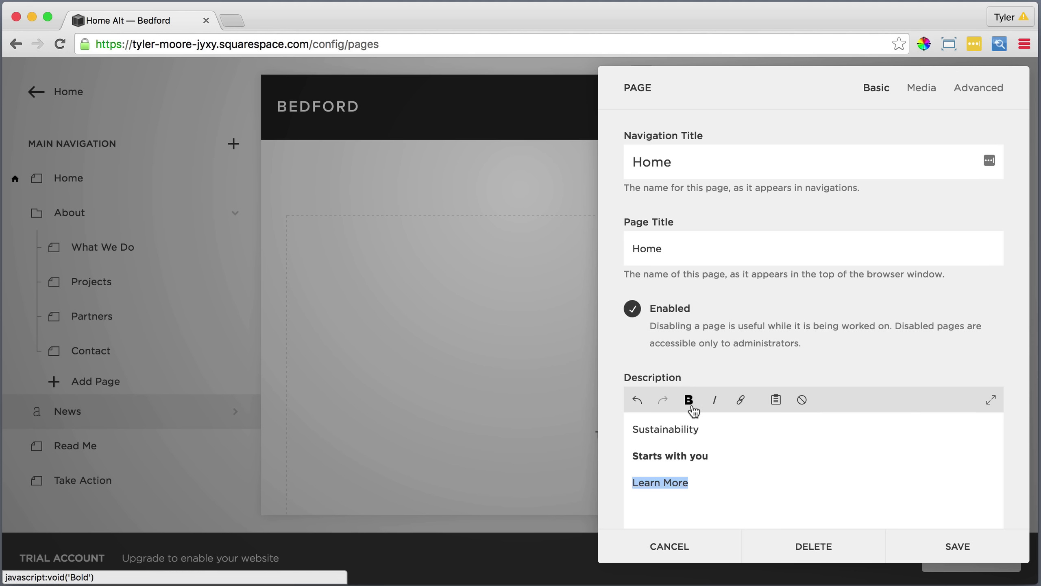
pyautogui.click(741, 399)
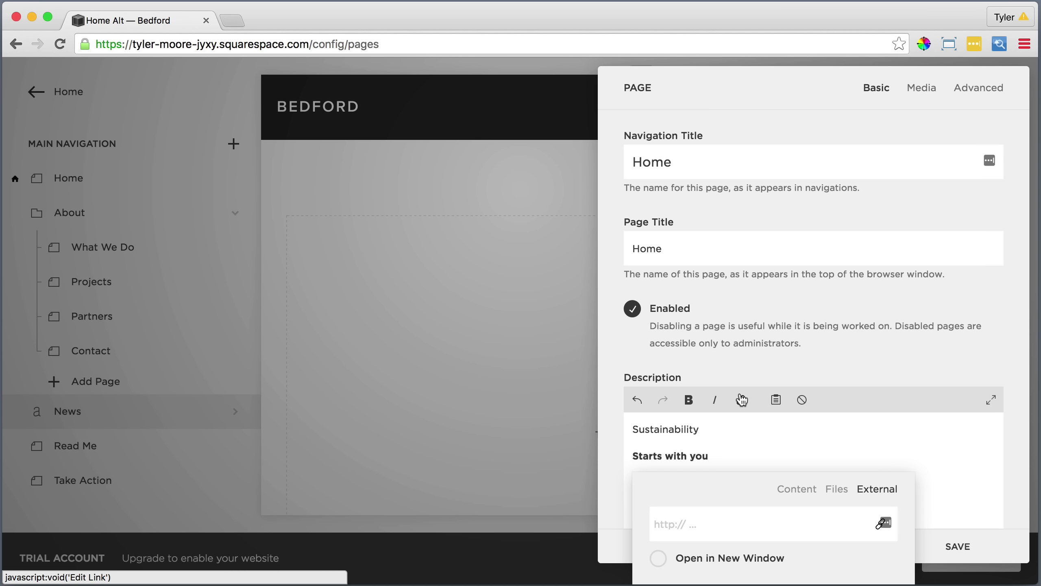
pyautogui.click(796, 492)
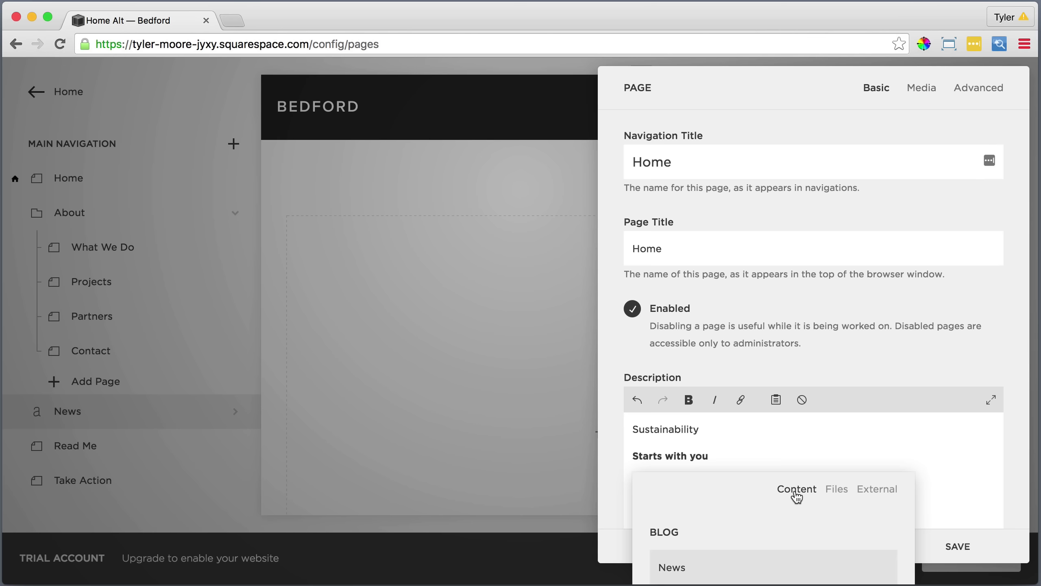
pyautogui.scroll(-1, 797, 517)
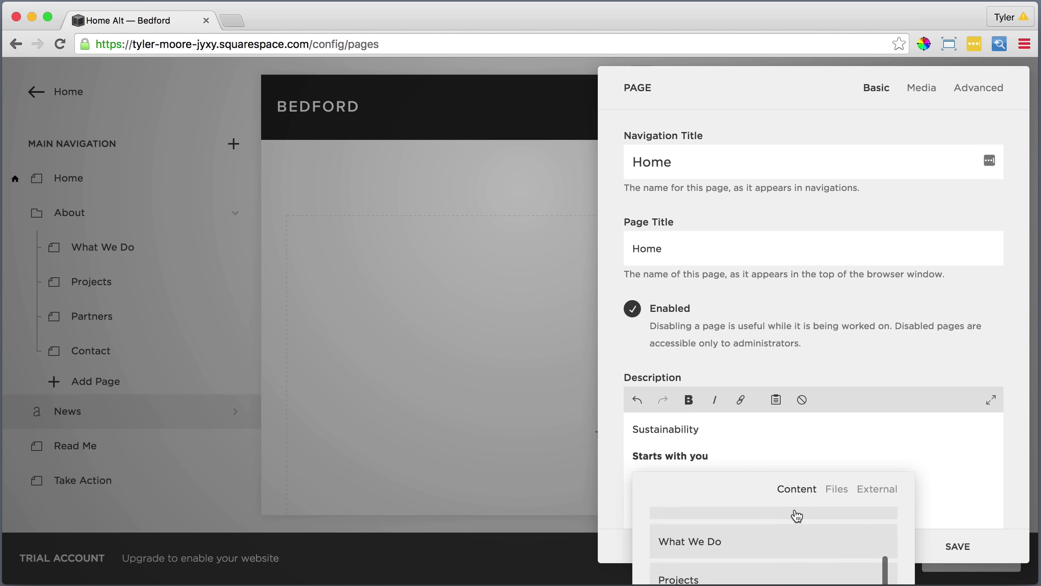
pyautogui.click(778, 542)
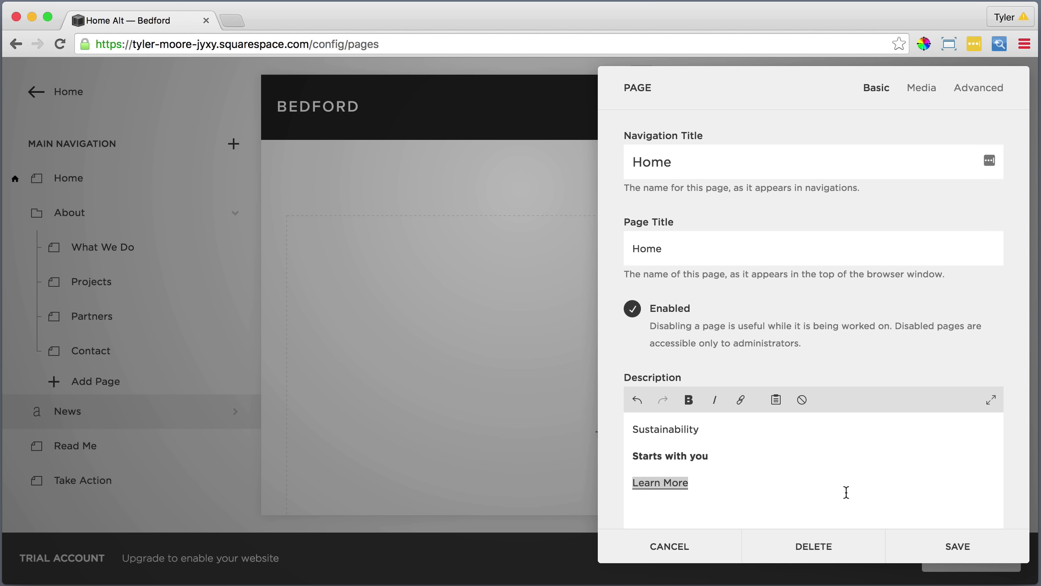
pyautogui.click(918, 87)
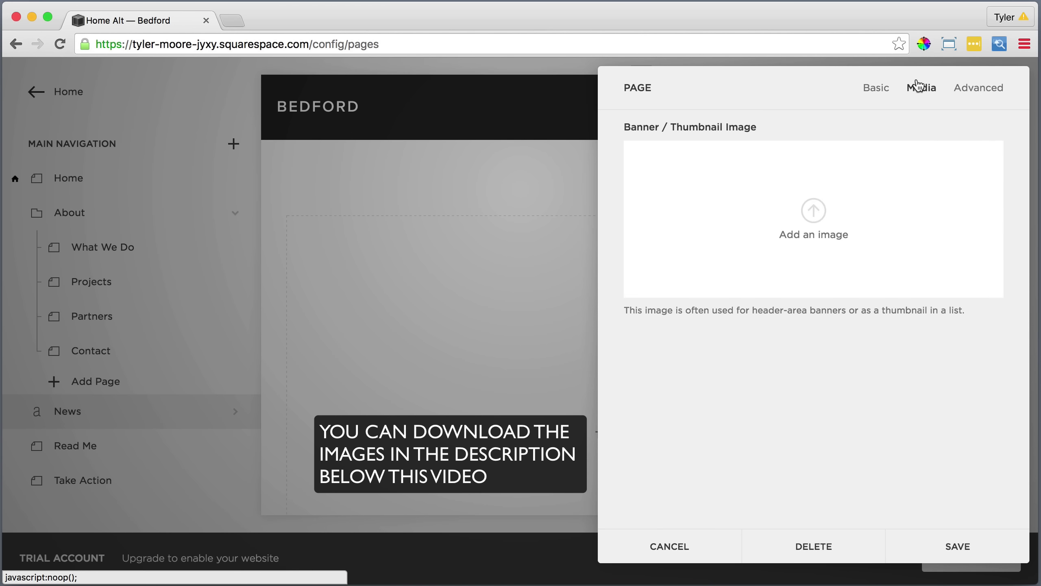
# Upload Bedford Images/1.Home Page/Home Page.jpeg as the Home banner and save.
pyautogui.click(814, 217)
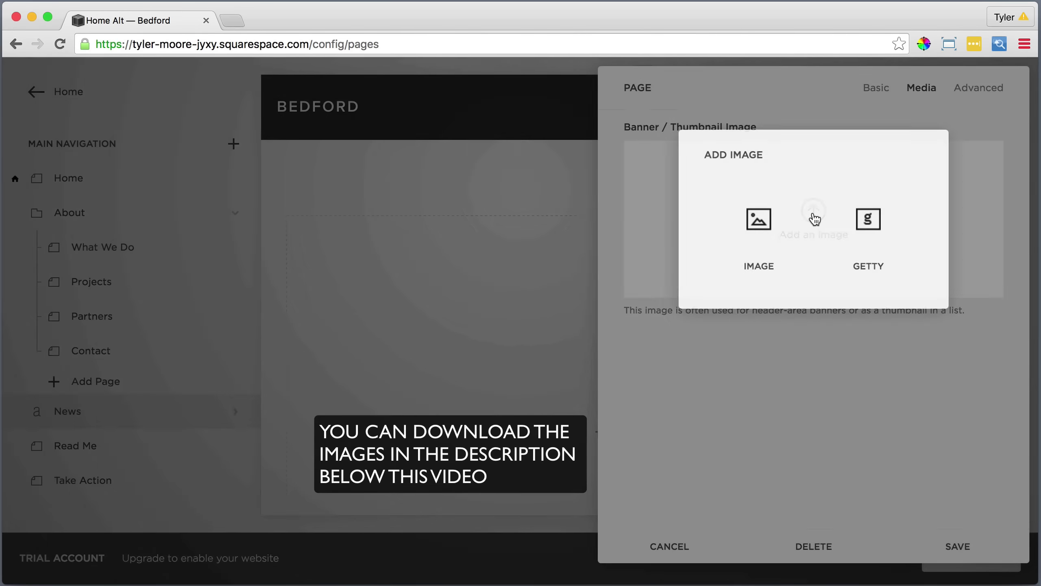
pyautogui.click(759, 221)
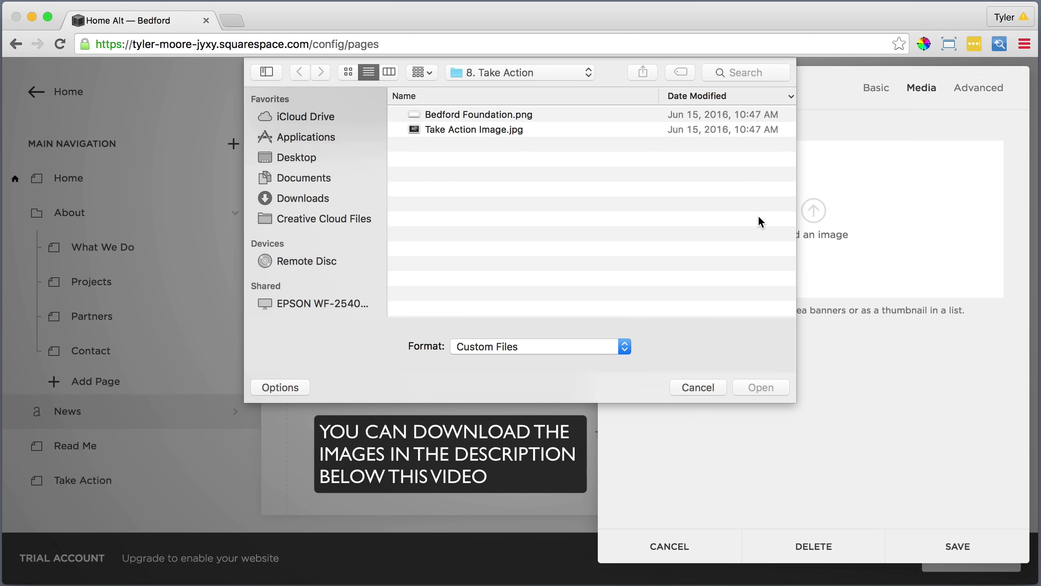
pyautogui.click(503, 77)
pyautogui.click(502, 87)
pyautogui.doubleClick(473, 232)
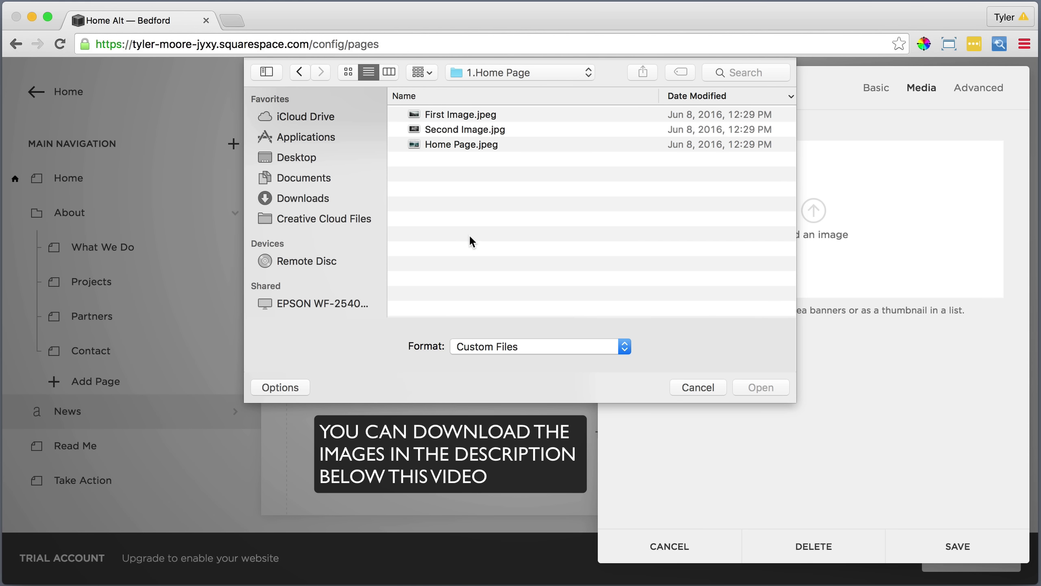
pyautogui.click(512, 144)
pyautogui.click(754, 386)
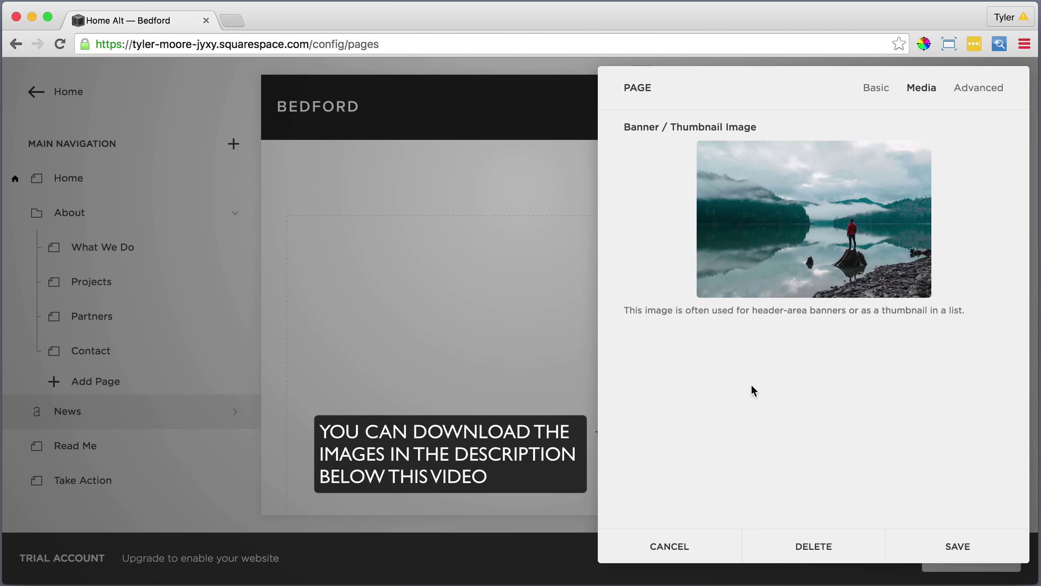
pyautogui.click(955, 547)
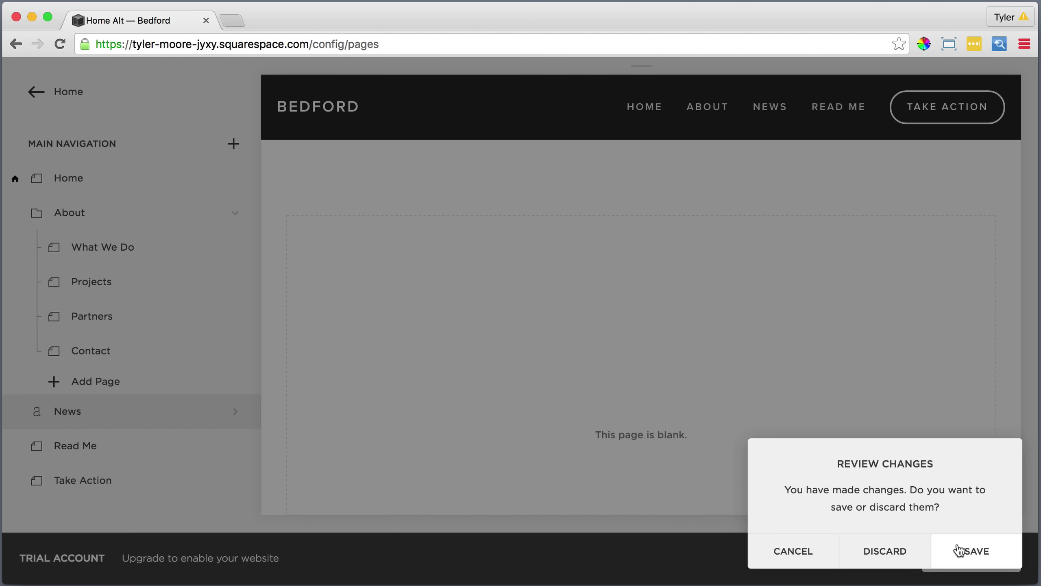
pyautogui.click(976, 551)
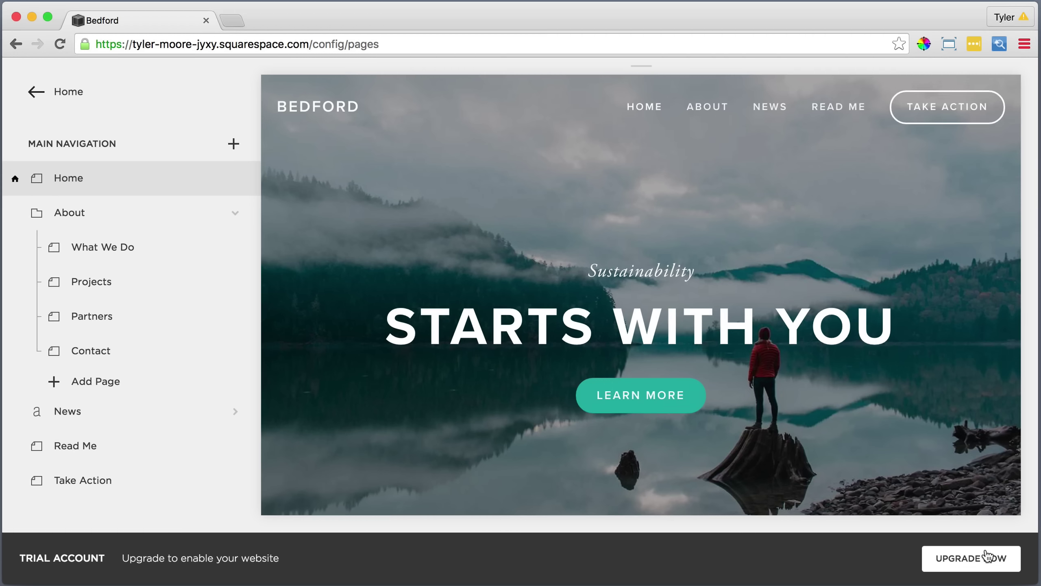
# Scroll the Home page preview down to the blank content area below the banner.
pyautogui.moveTo(988, 556)
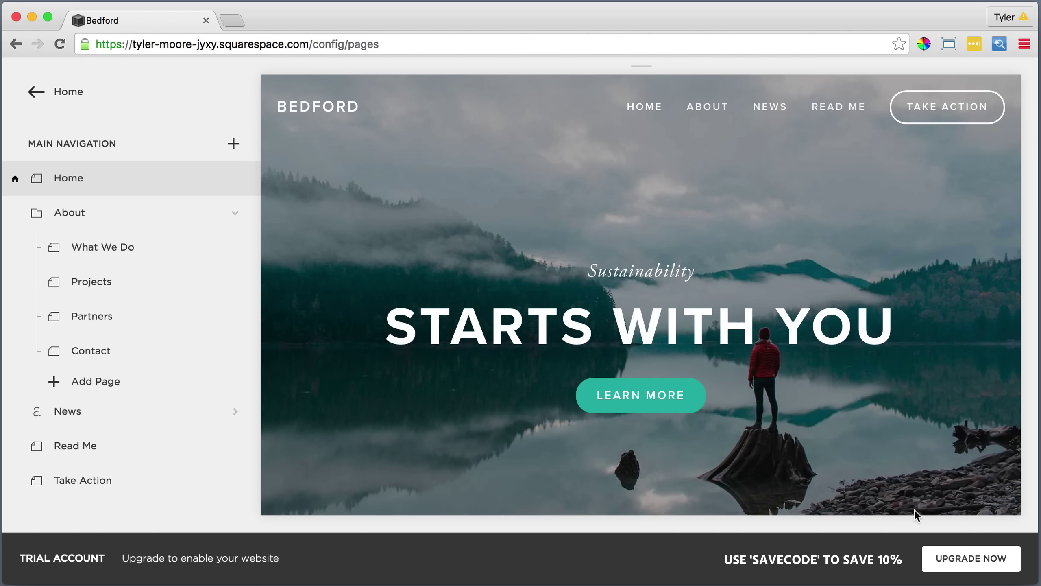
pyautogui.moveTo(903, 504)
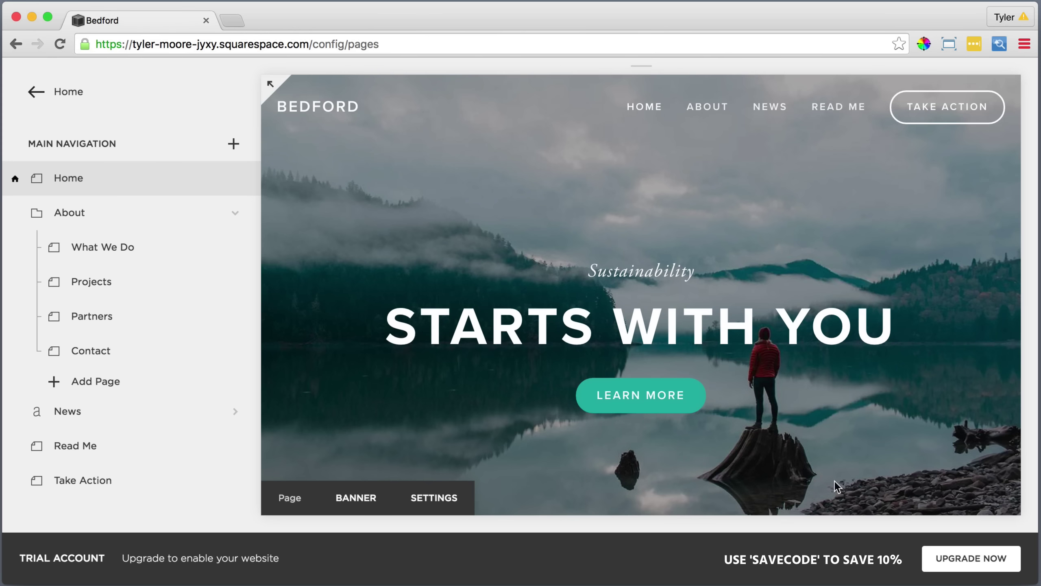
pyautogui.scroll(-5, 829, 479)
pyautogui.scroll(-8, 801, 470)
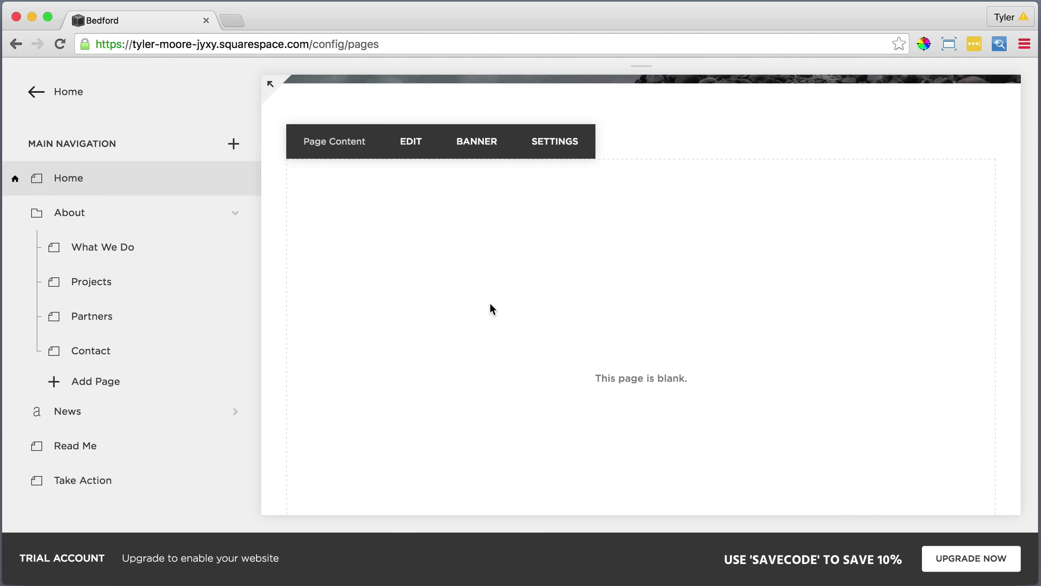
# Paste the mission sentence as plain text into the Home page's empty text block.
pyautogui.click(410, 142)
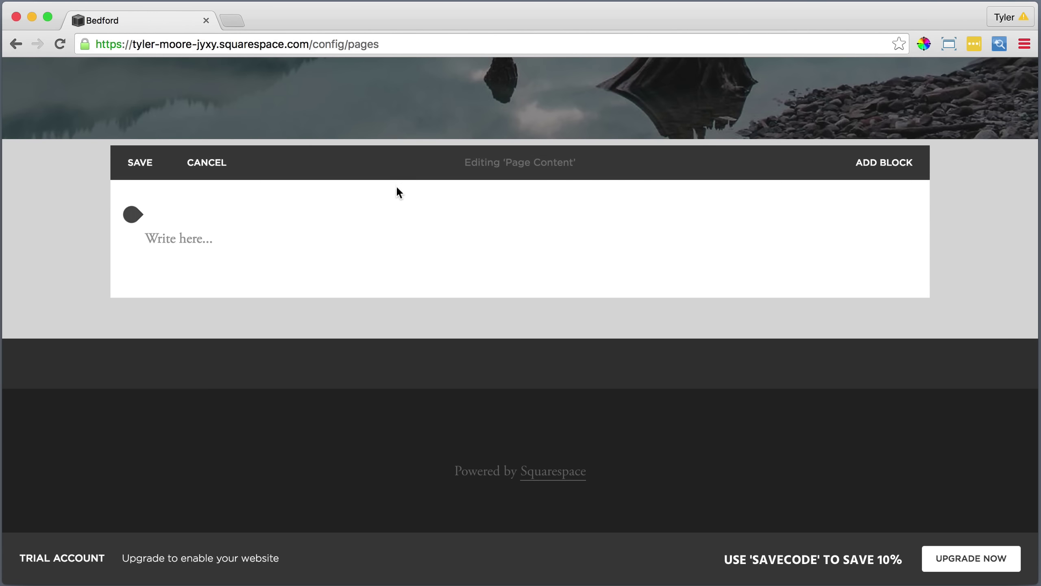
pyautogui.moveTo(356, 232)
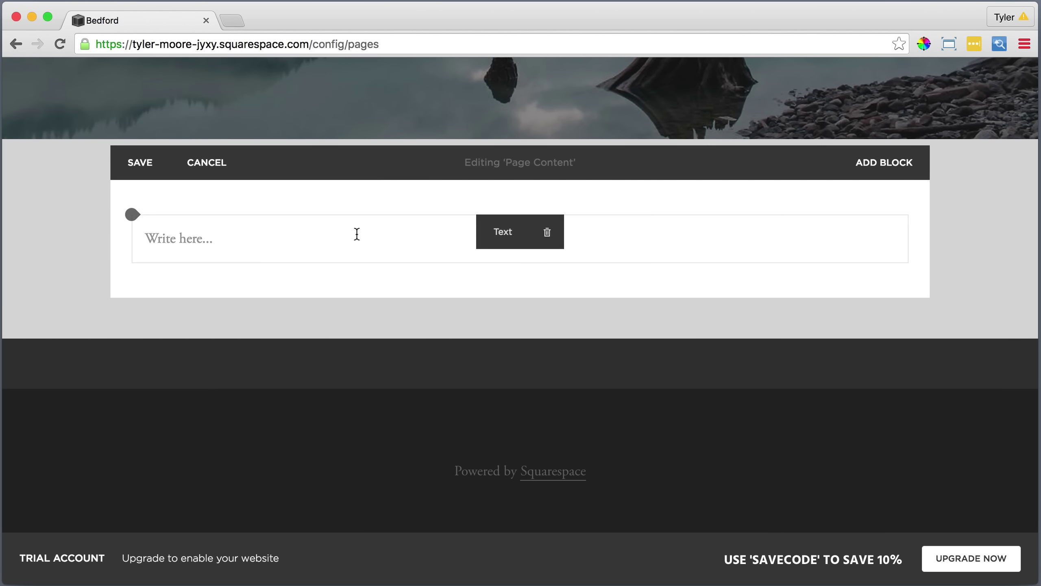
pyautogui.click(260, 238)
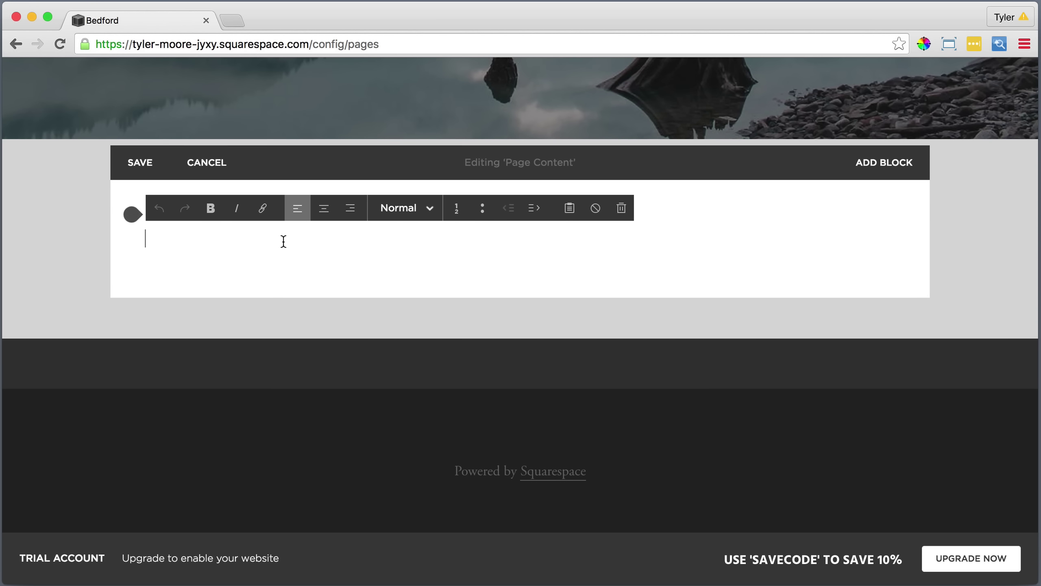
pyautogui.click(571, 208)
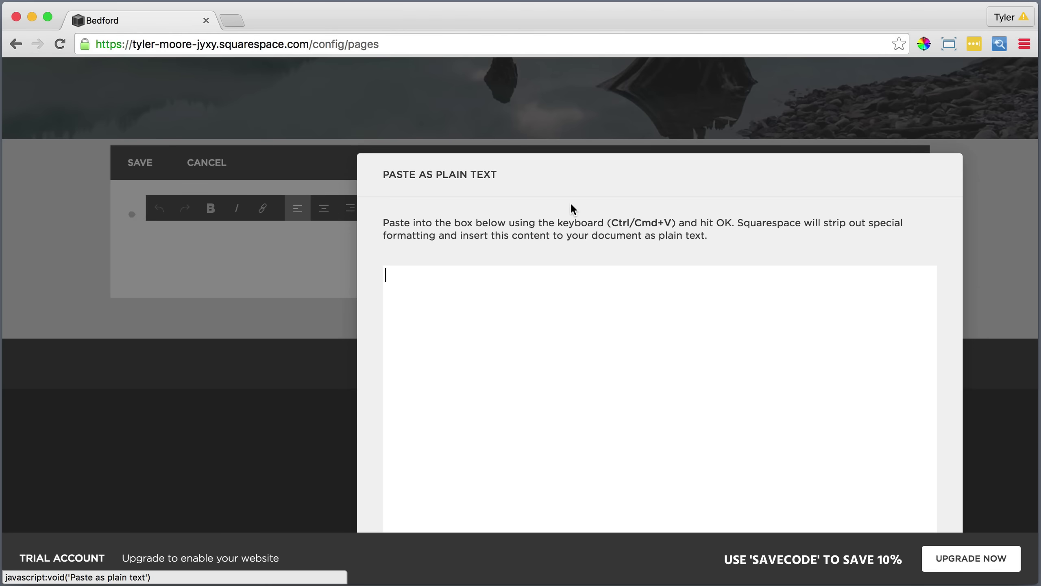
pyautogui.rightClick(578, 277)
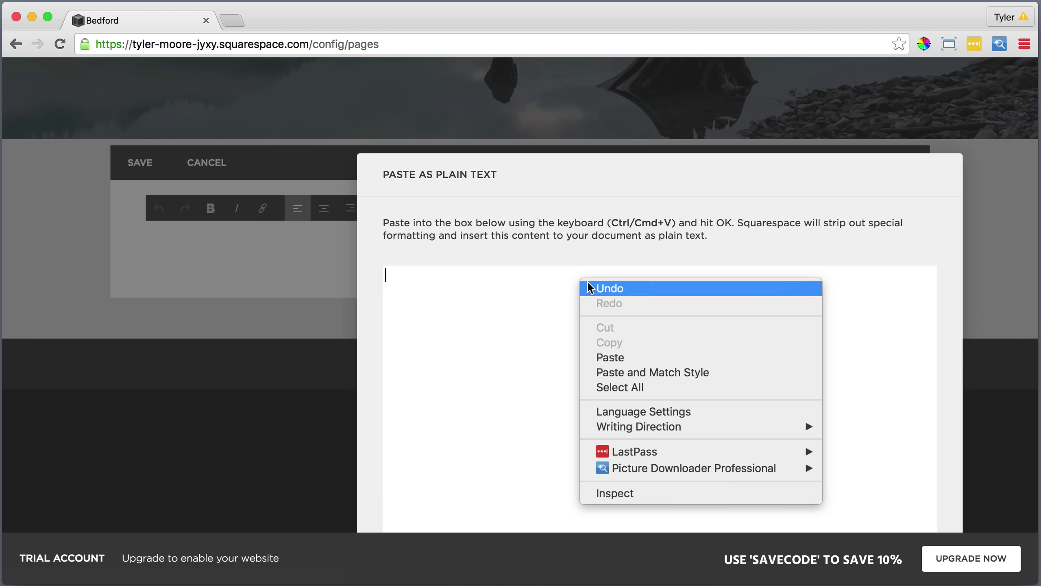
pyautogui.click(625, 357)
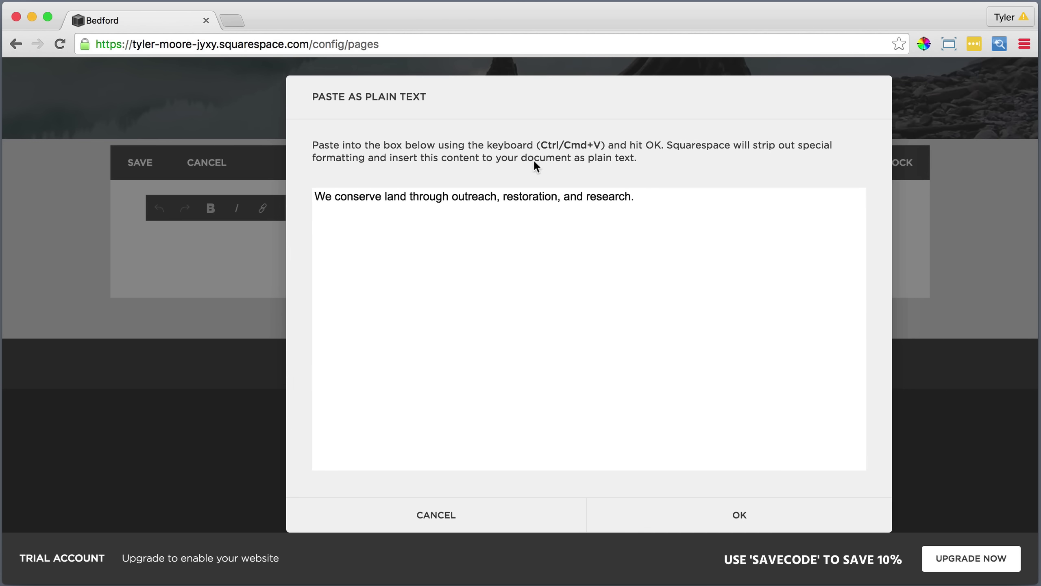
pyautogui.click(738, 519)
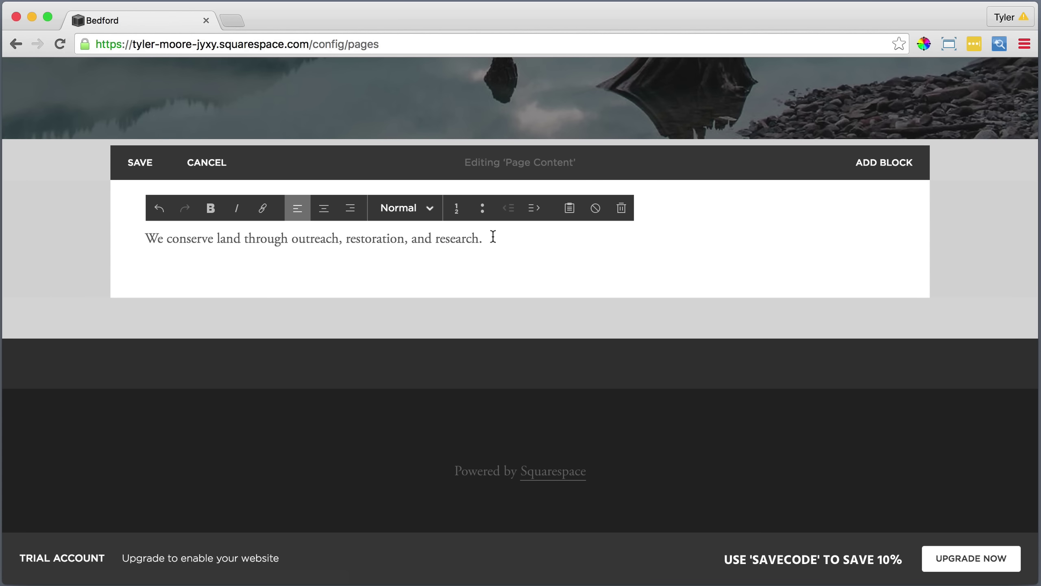
# Make the mission sentence a centred Heading 1 and start a new paragraph below.
pyautogui.moveTo(493, 237); pyautogui.dragTo(143, 238)
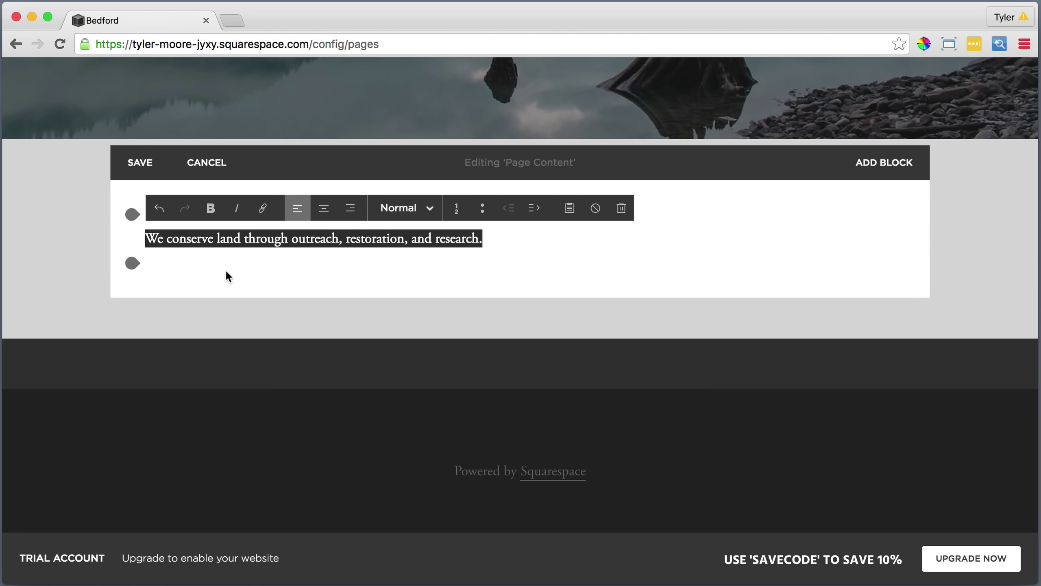
pyautogui.click(397, 207)
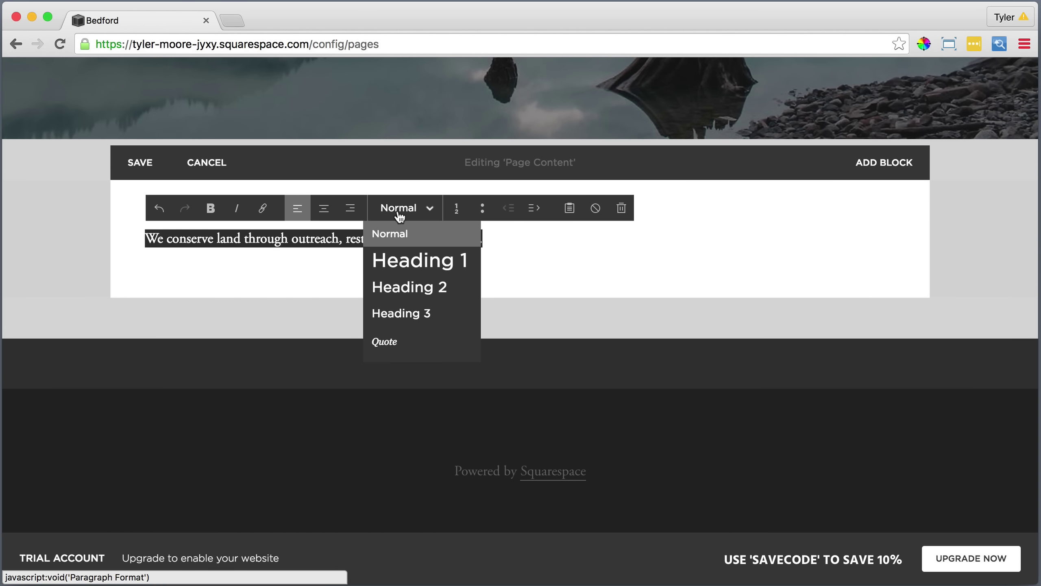
pyautogui.click(400, 258)
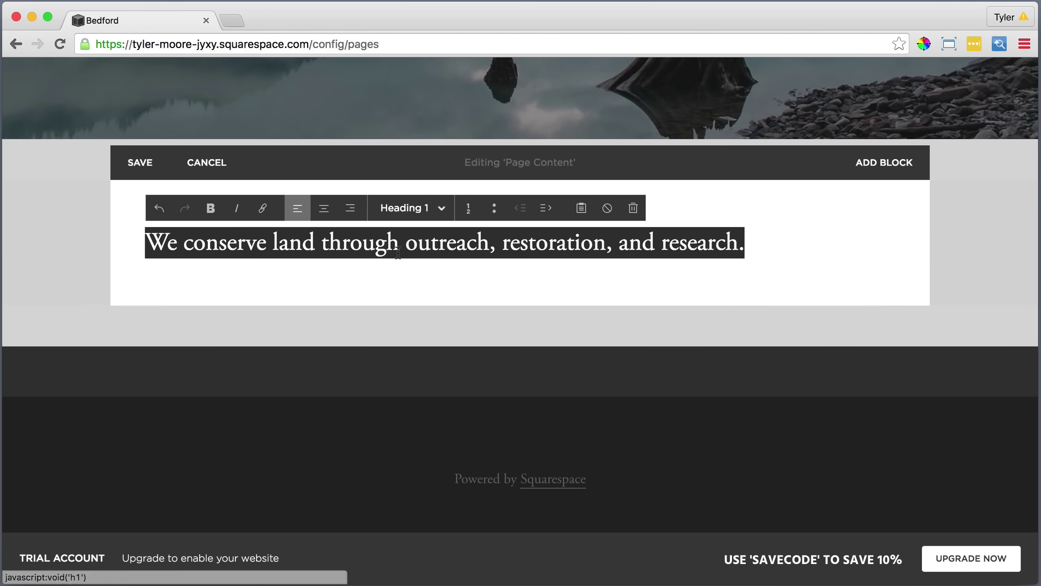
pyautogui.click(324, 211)
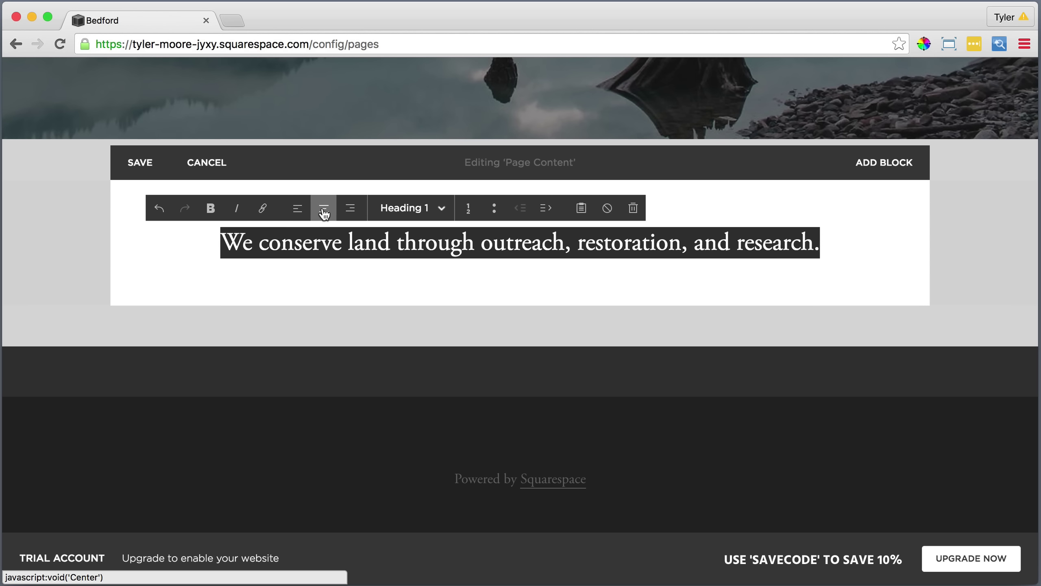
pyautogui.click(830, 242)
pyautogui.press('Return')
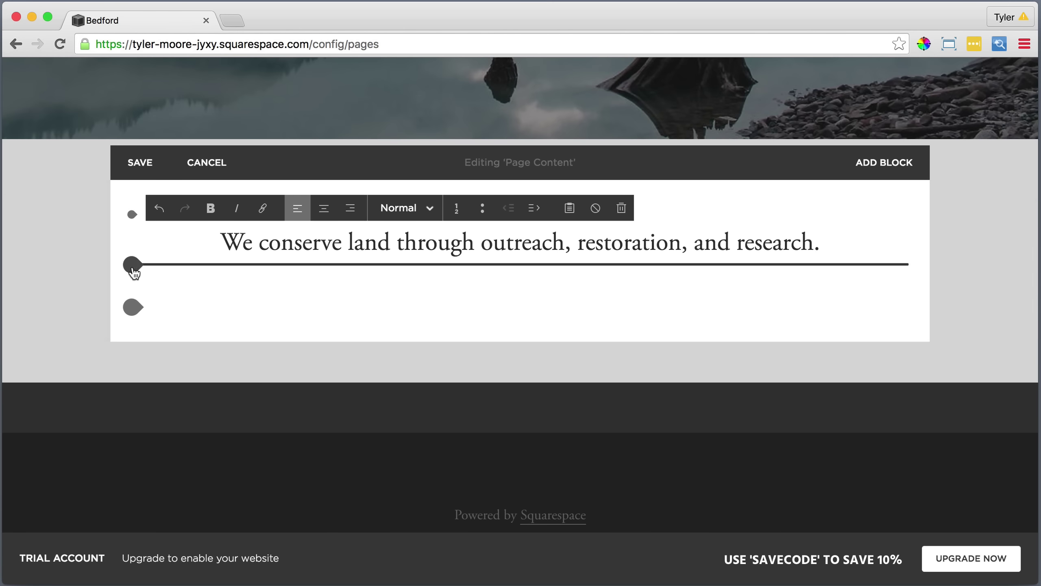
# Insert a divider Line block below the heading.
pyautogui.click(133, 269)
pyautogui.scroll(-3, 197, 298)
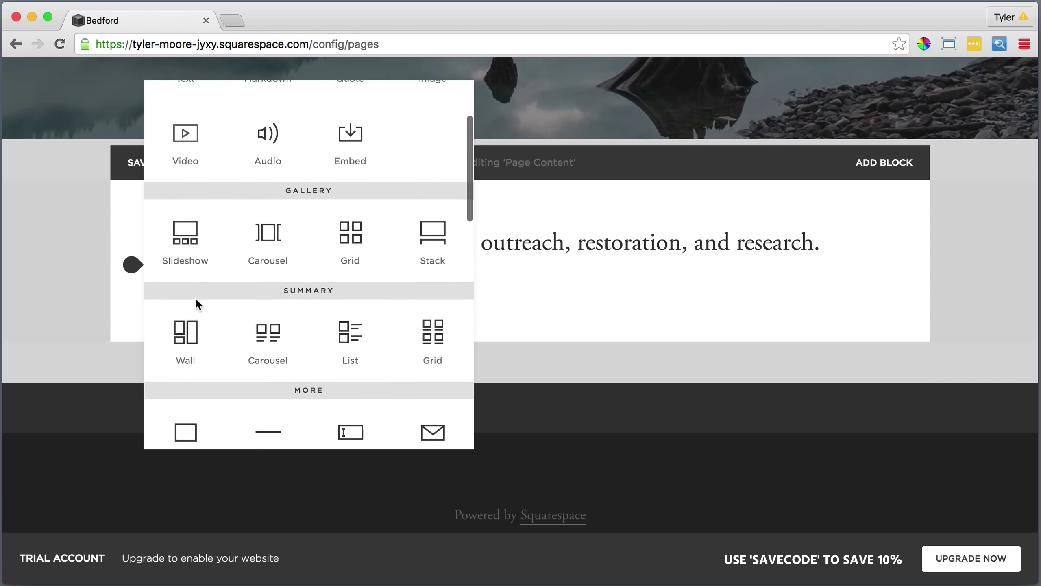
pyautogui.click(267, 397)
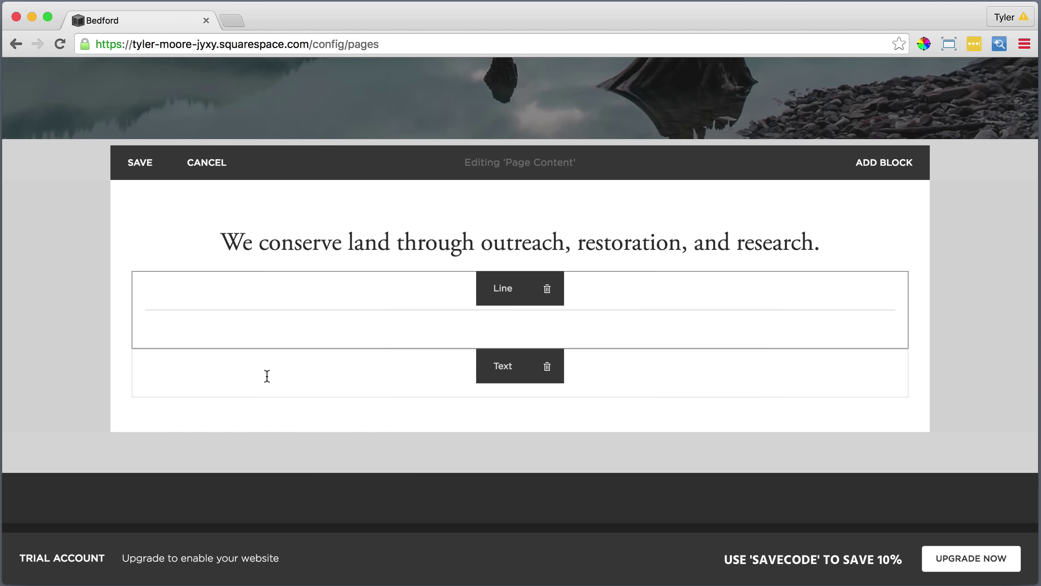
# Add a text block with the conservation paragraph and photo credit pasted as plain text, centred.
pyautogui.moveTo(153, 386)
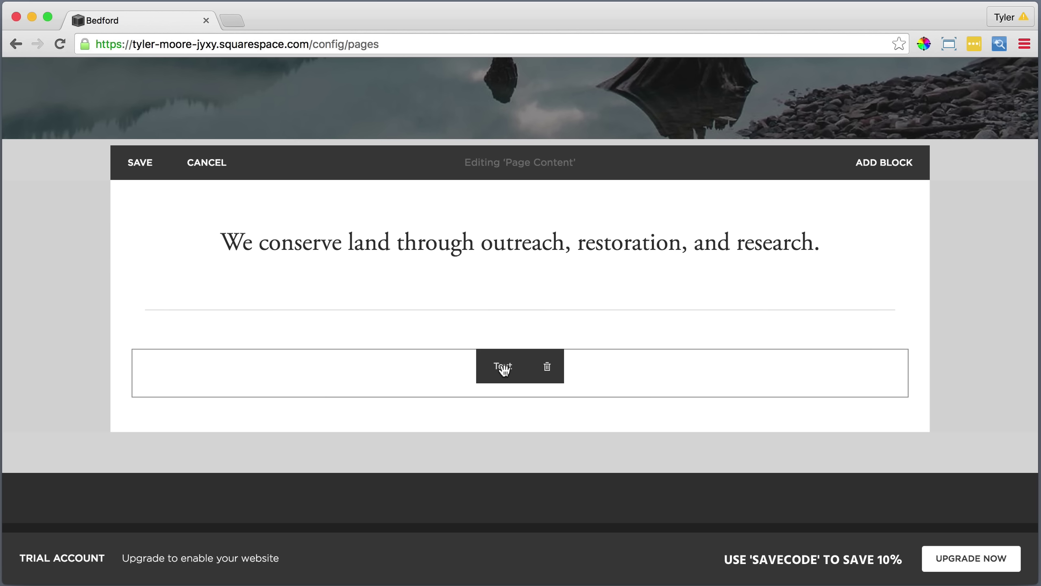
pyautogui.click(132, 355)
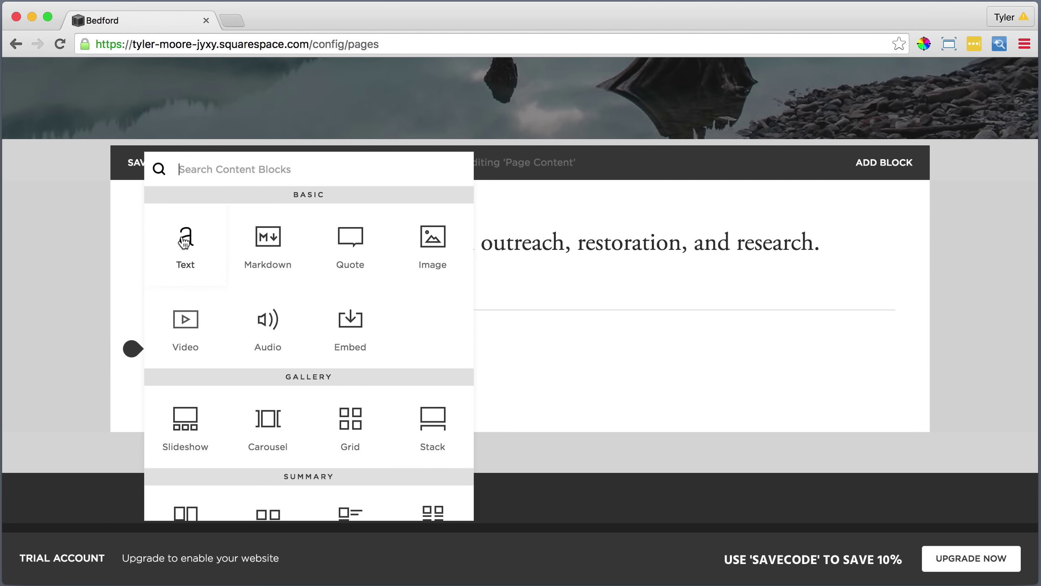
pyautogui.click(182, 237)
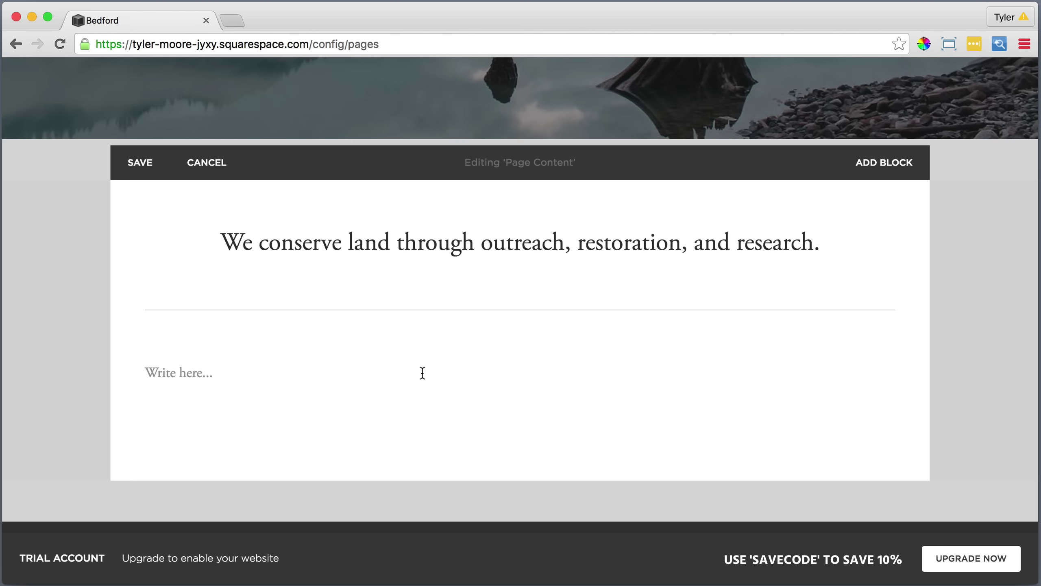
pyautogui.click(196, 369)
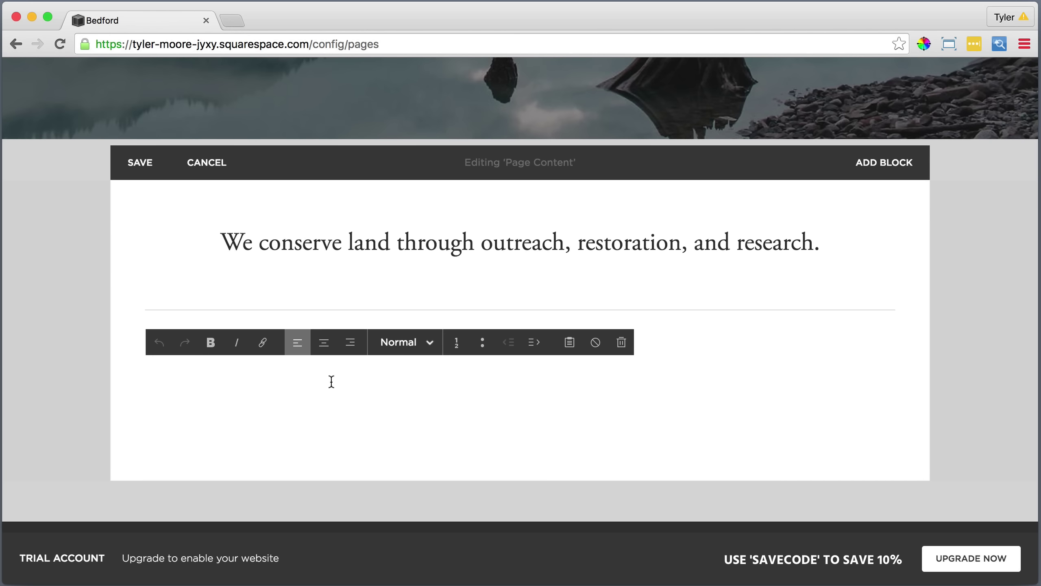
pyautogui.click(571, 341)
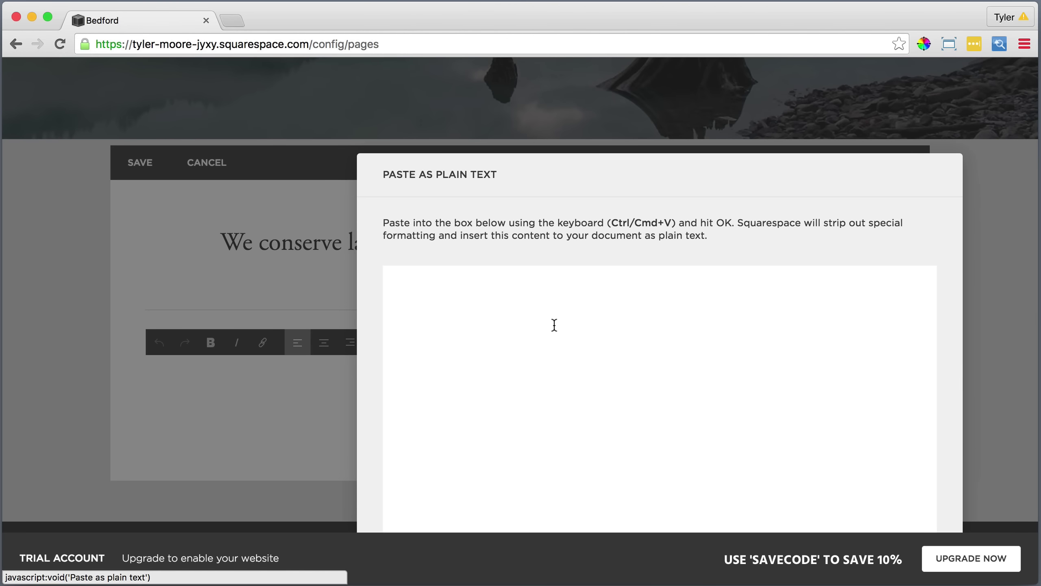
pyautogui.rightClick(548, 304)
pyautogui.click(589, 382)
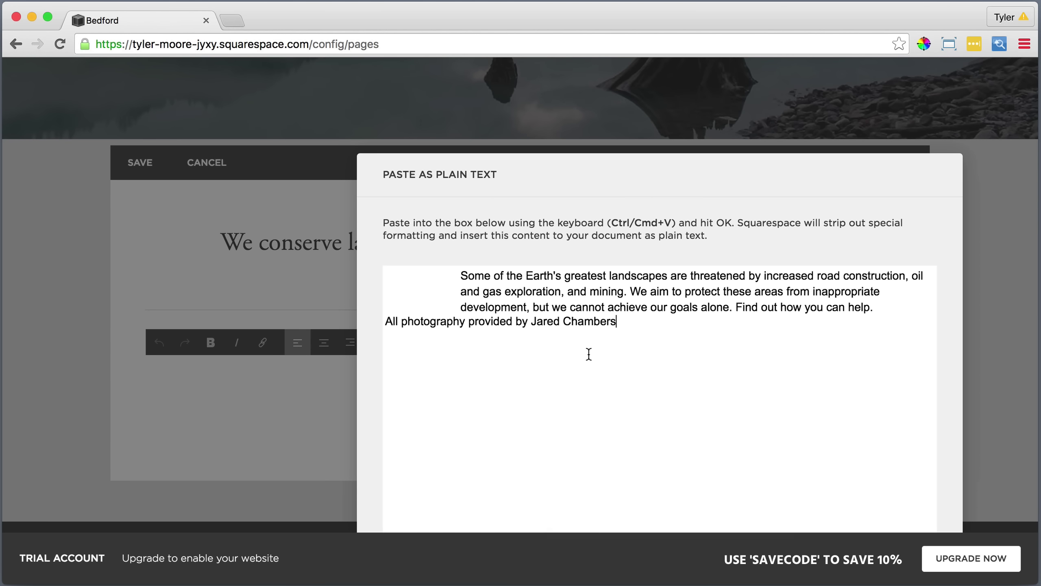
pyautogui.moveTo(571, 173); pyautogui.dragTo(466, 95)
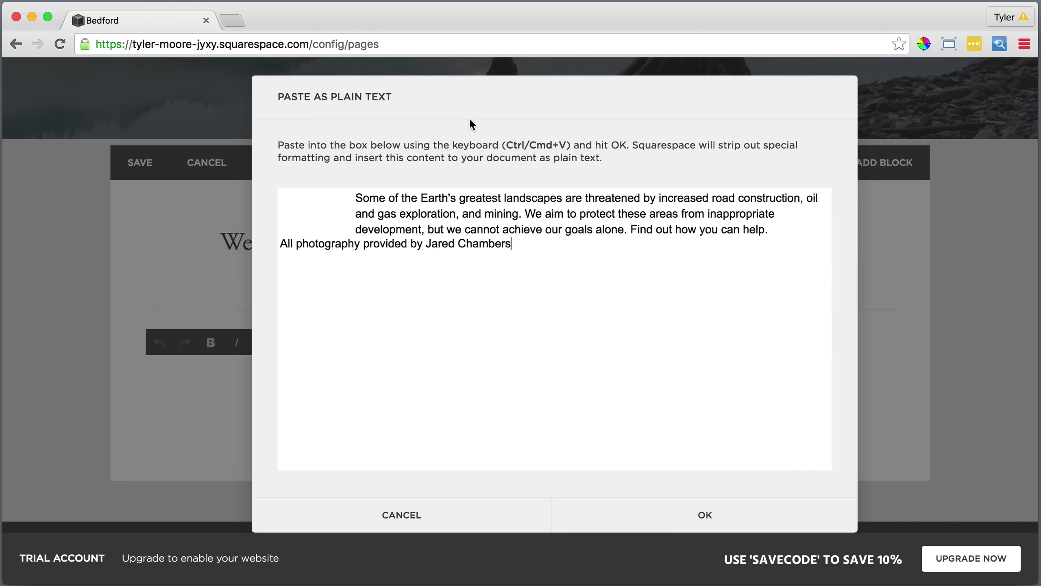
pyautogui.click(702, 512)
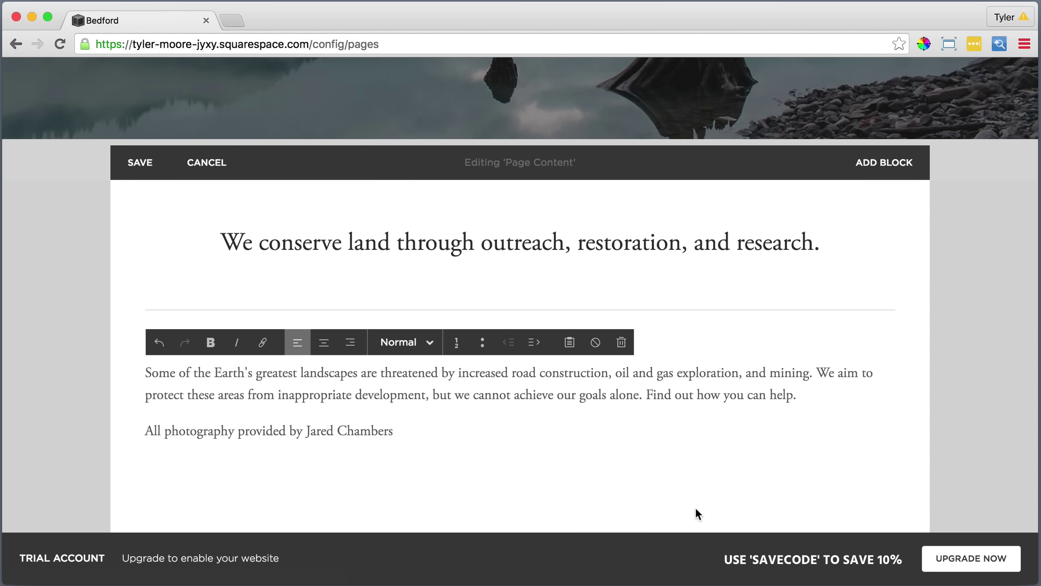
pyautogui.moveTo(396, 432); pyautogui.dragTo(141, 377)
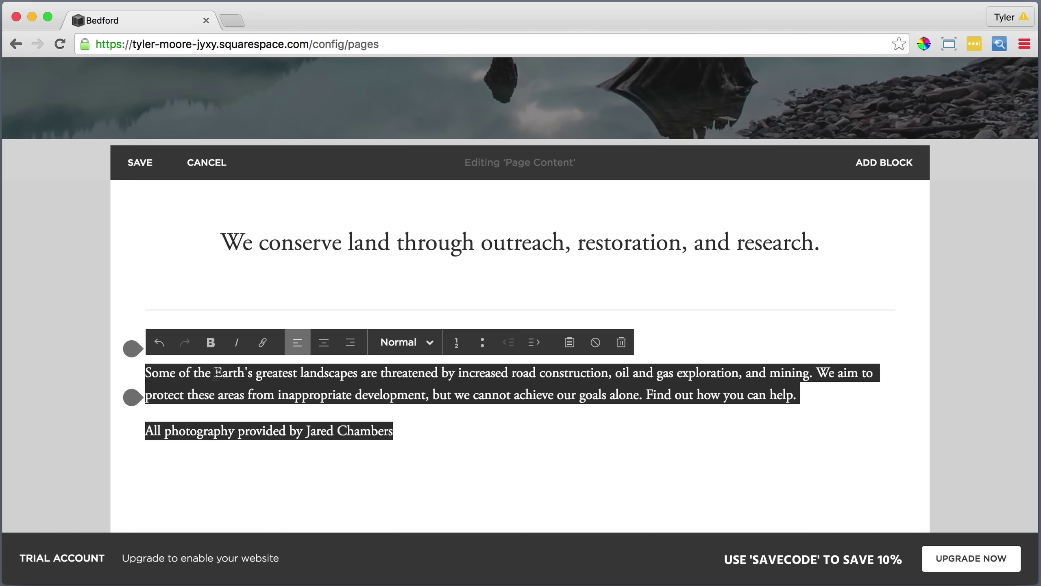
pyautogui.click(325, 344)
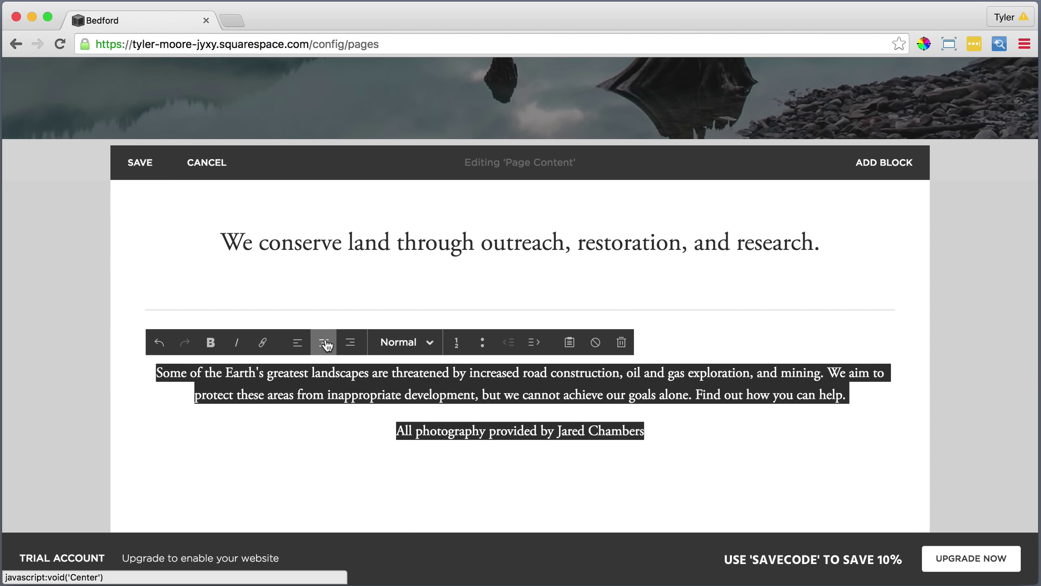
# Italicise the photography credit and link the photographer's name to their website URL.
pyautogui.moveTo(662, 431); pyautogui.dragTo(393, 431)
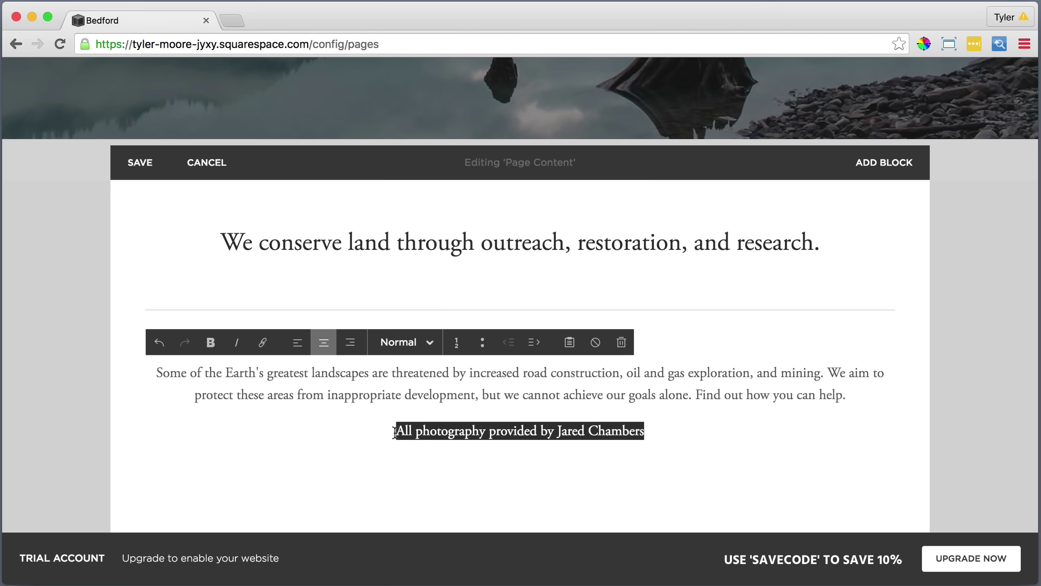
pyautogui.click(237, 343)
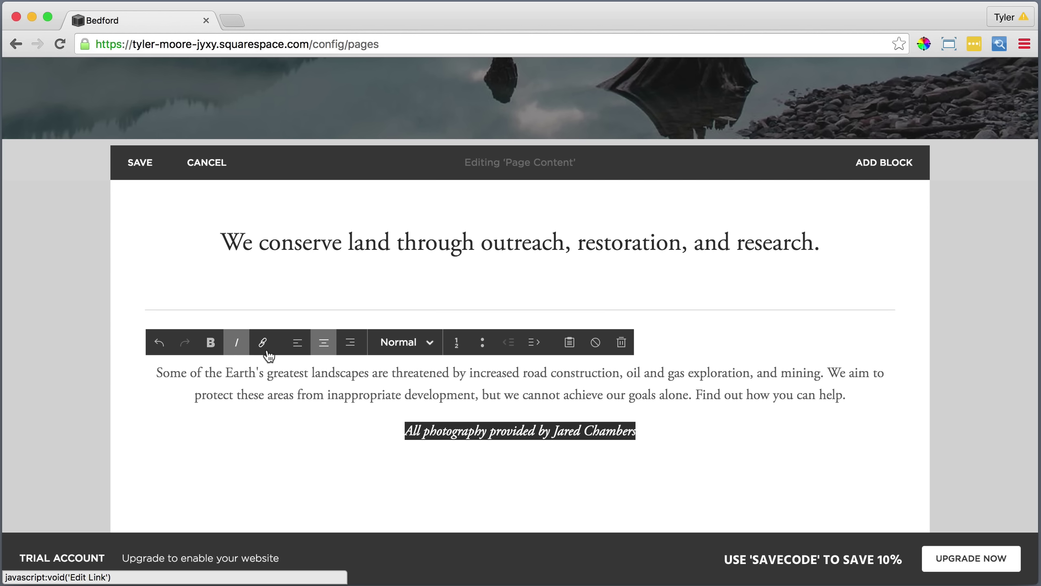
pyautogui.moveTo(647, 431); pyautogui.dragTo(554, 429)
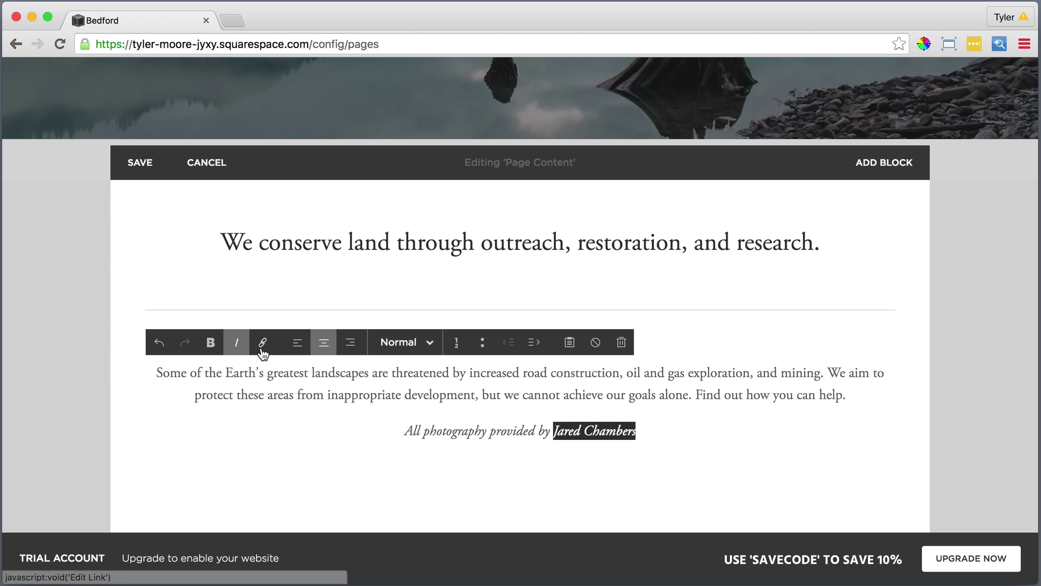
pyautogui.press('super+k')
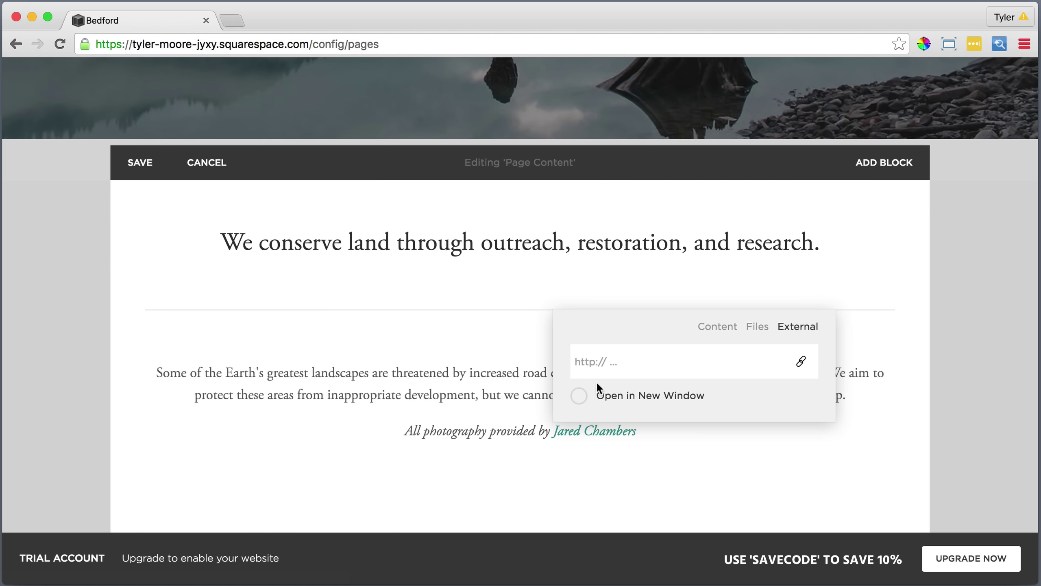
pyautogui.rightClick(622, 361)
pyautogui.click(661, 438)
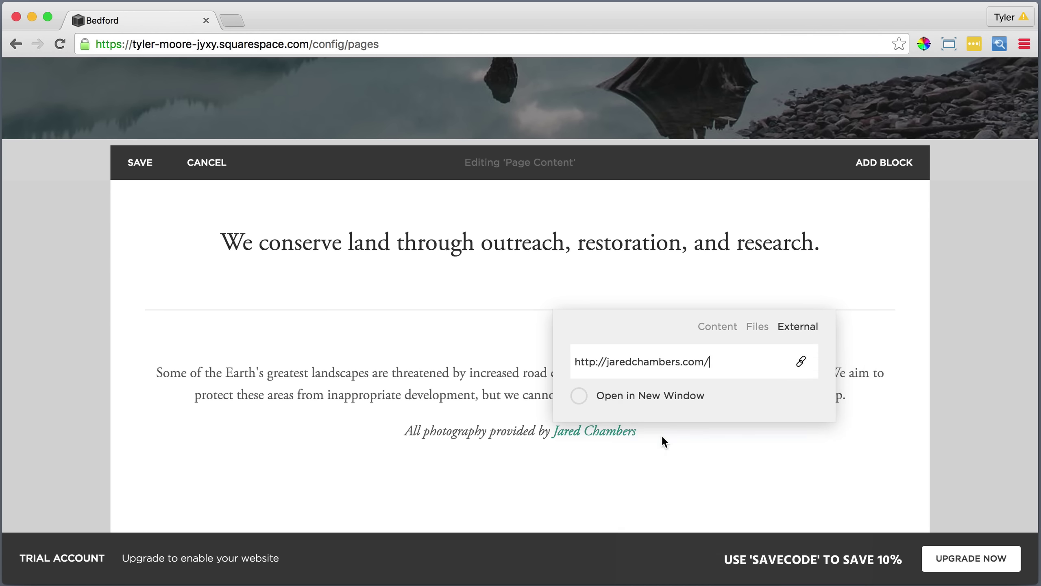
pyautogui.press('Return')
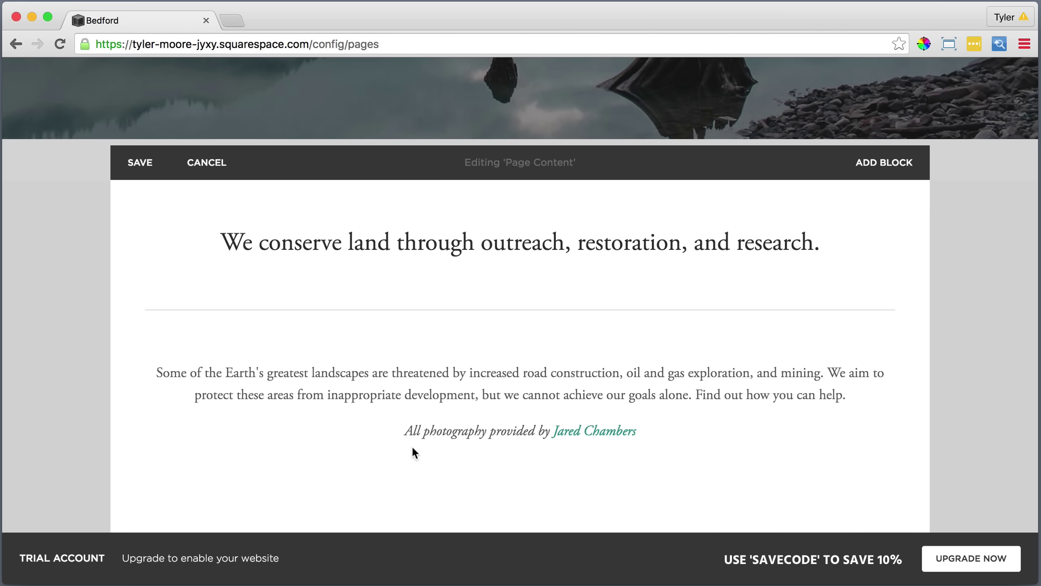
# Place a spacer column left of the paragraph and narrow it so the text widens.
pyautogui.moveTo(126, 467)
pyautogui.click(132, 455)
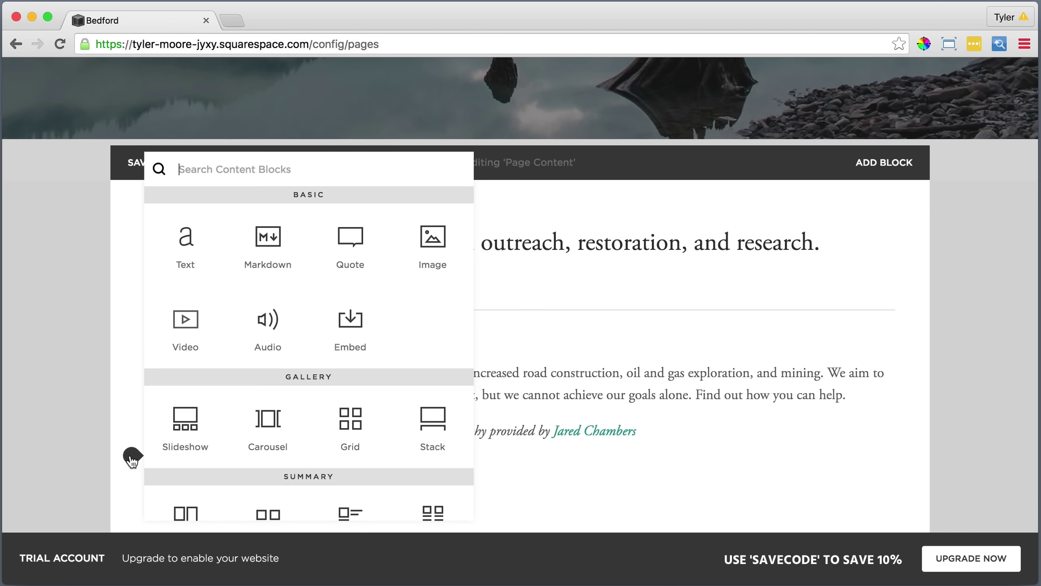
pyautogui.scroll(-5, 186, 468)
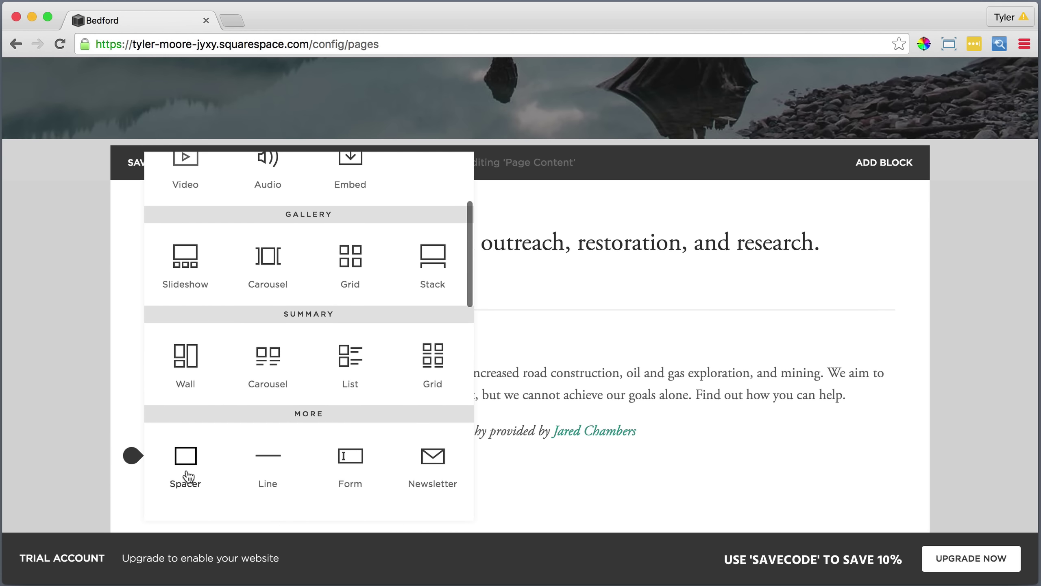
pyautogui.click(186, 461)
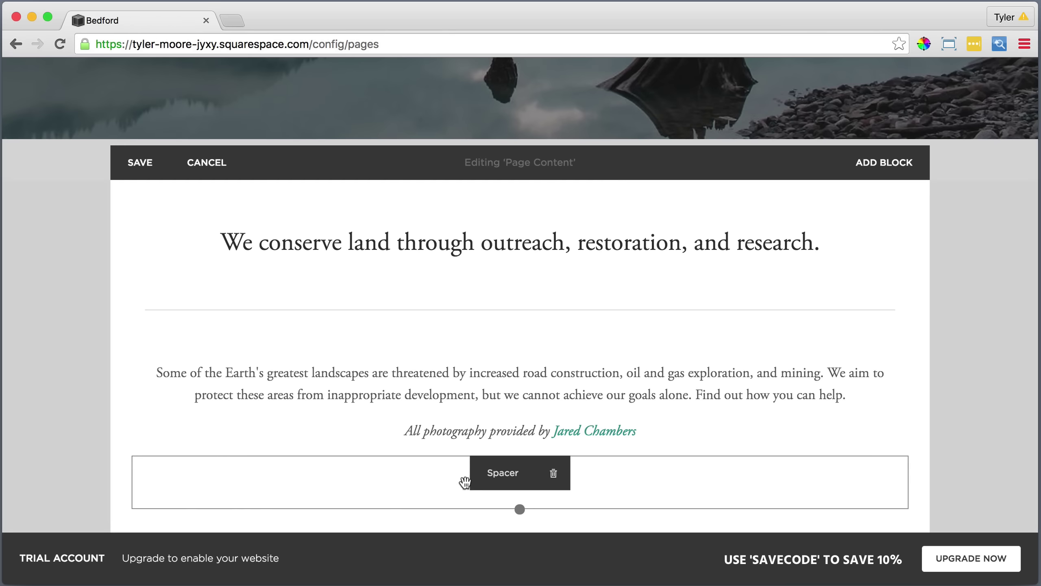
pyautogui.moveTo(501, 473); pyautogui.dragTo(171, 372)
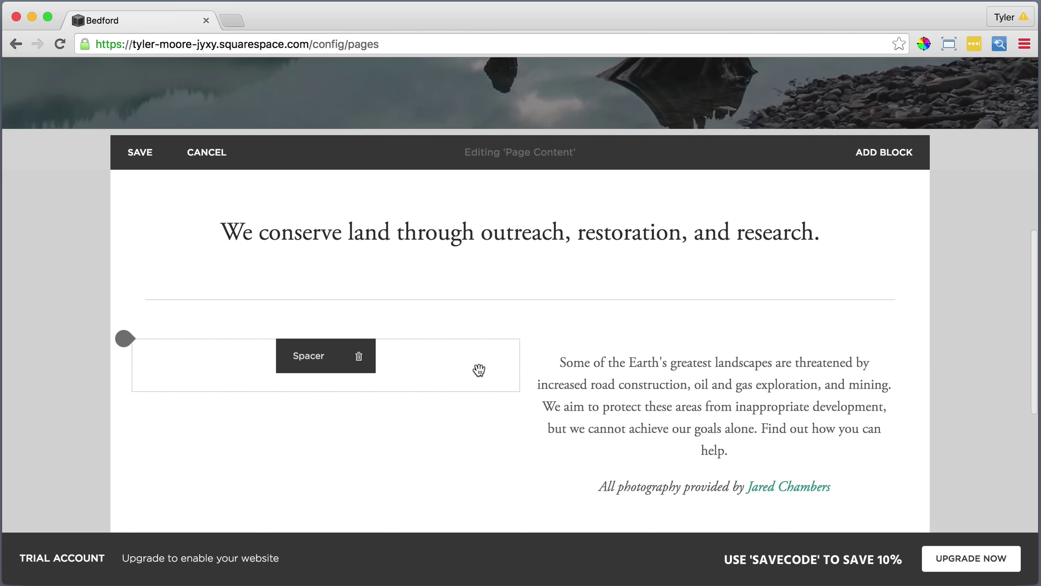
pyautogui.moveTo(517, 364); pyautogui.dragTo(283, 371)
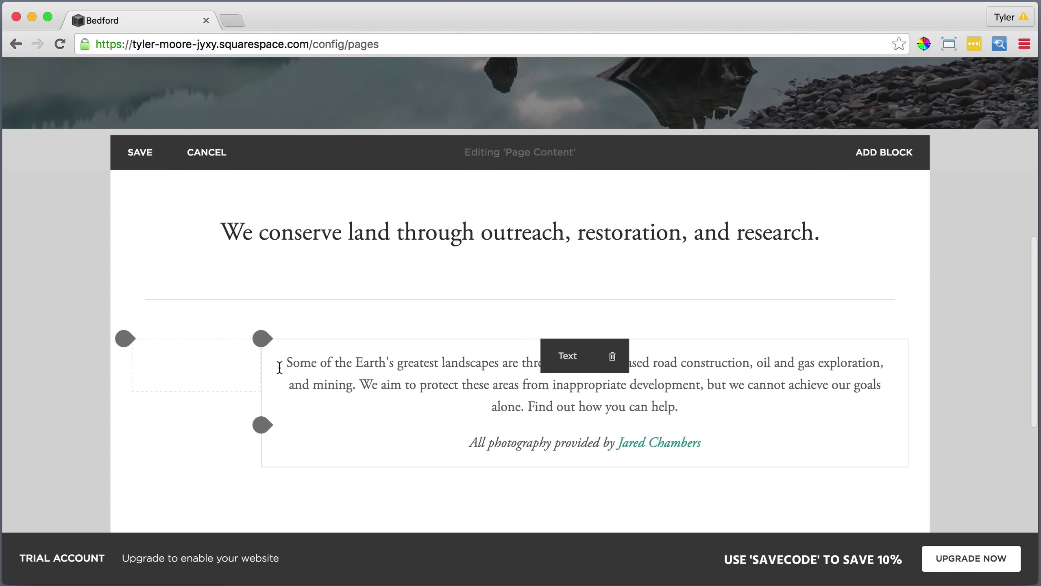
# Add a spacer right of the paragraph, widen the text column, and shorten the left spacer.
pyautogui.moveTo(279, 367); pyautogui.dragTo(128, 471)
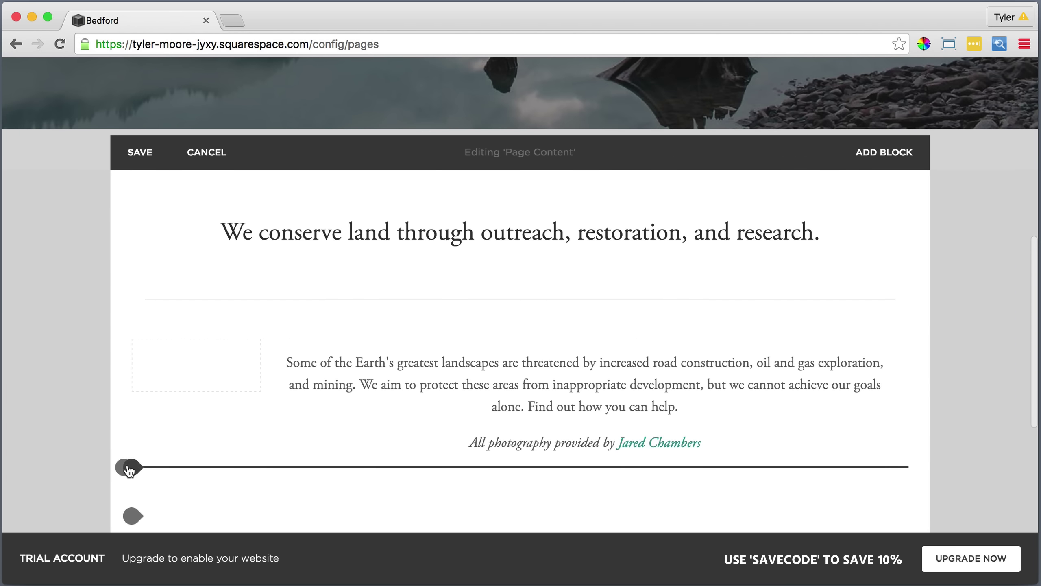
pyautogui.click(129, 469)
pyautogui.scroll(-5, 144, 462)
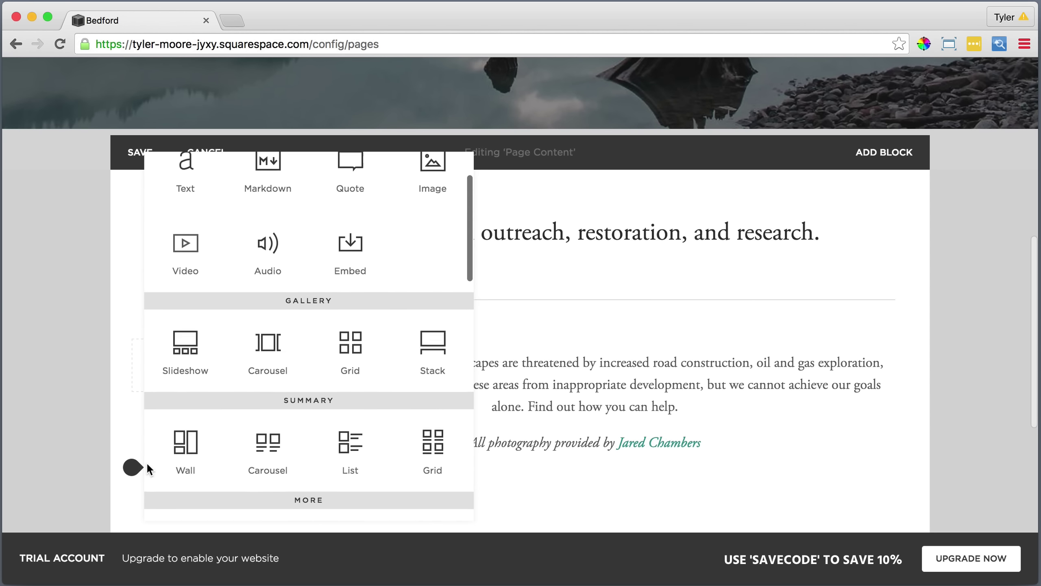
pyautogui.click(185, 486)
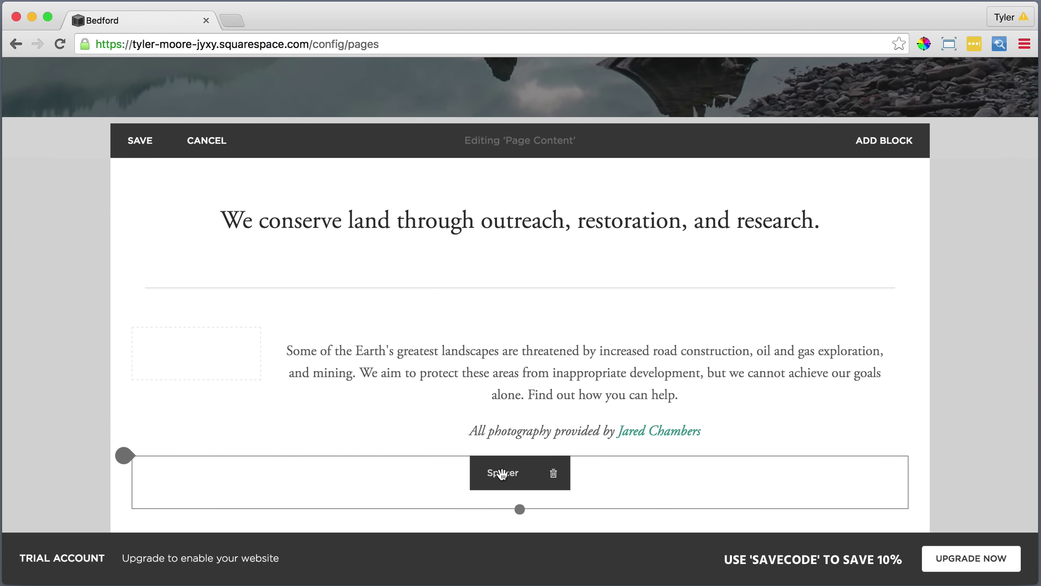
pyautogui.moveTo(501, 473); pyautogui.dragTo(891, 320)
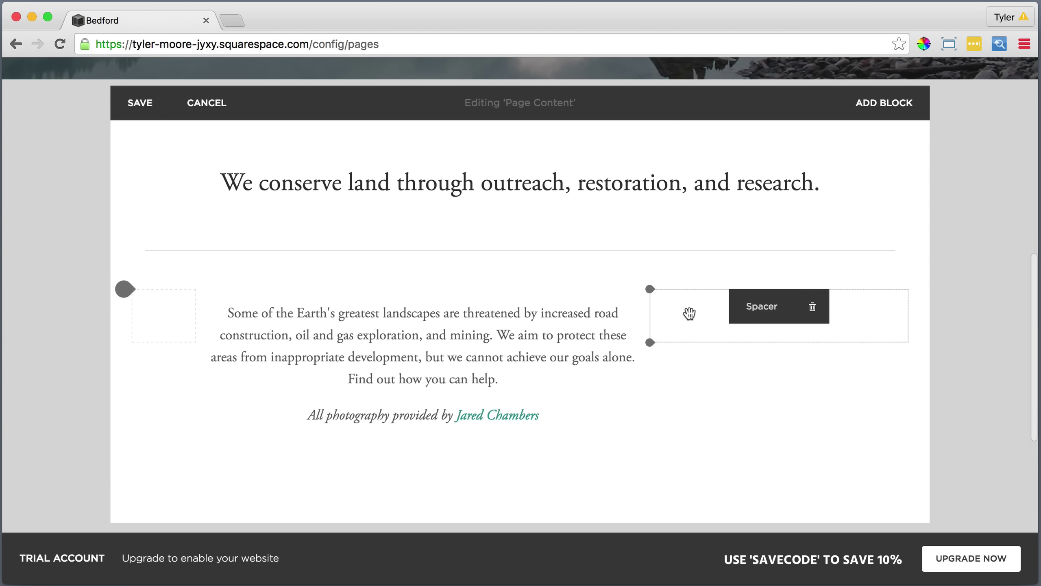
pyautogui.moveTo(655, 315); pyautogui.dragTo(767, 318)
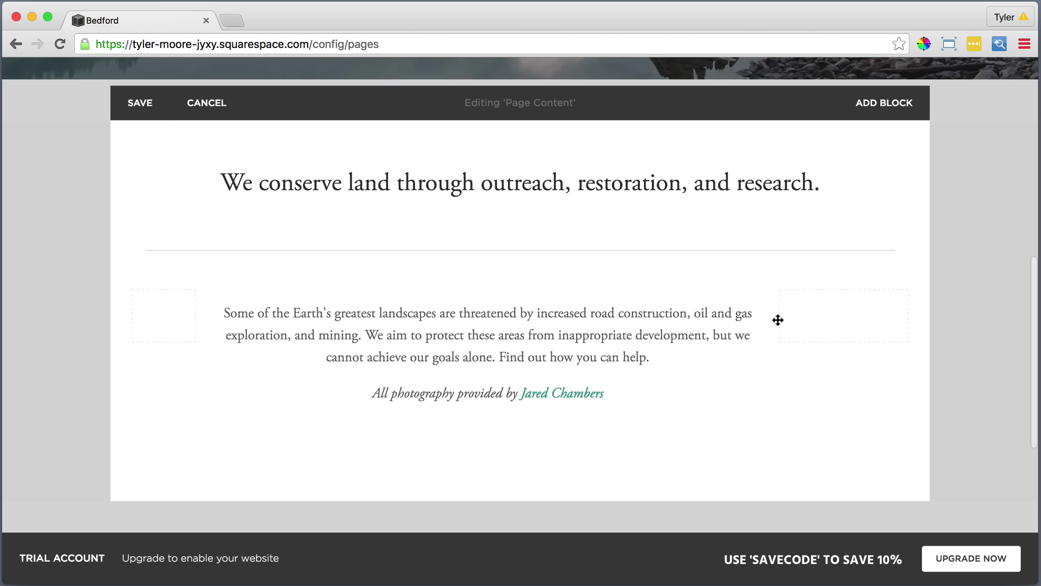
pyautogui.moveTo(811, 322); pyautogui.dragTo(802, 323)
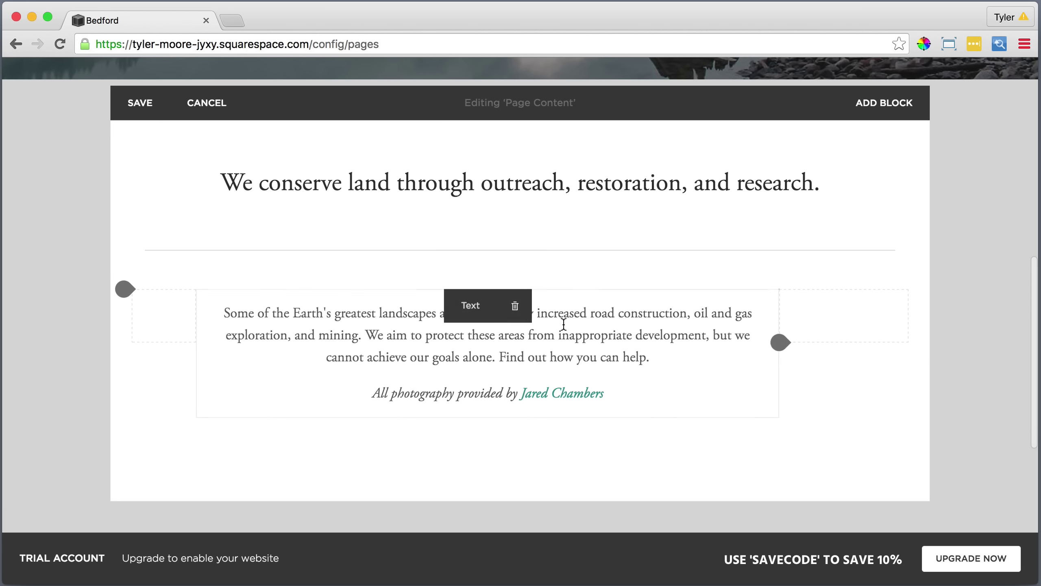
pyautogui.click(458, 331)
pyautogui.moveTo(192, 364); pyautogui.dragTo(193, 344)
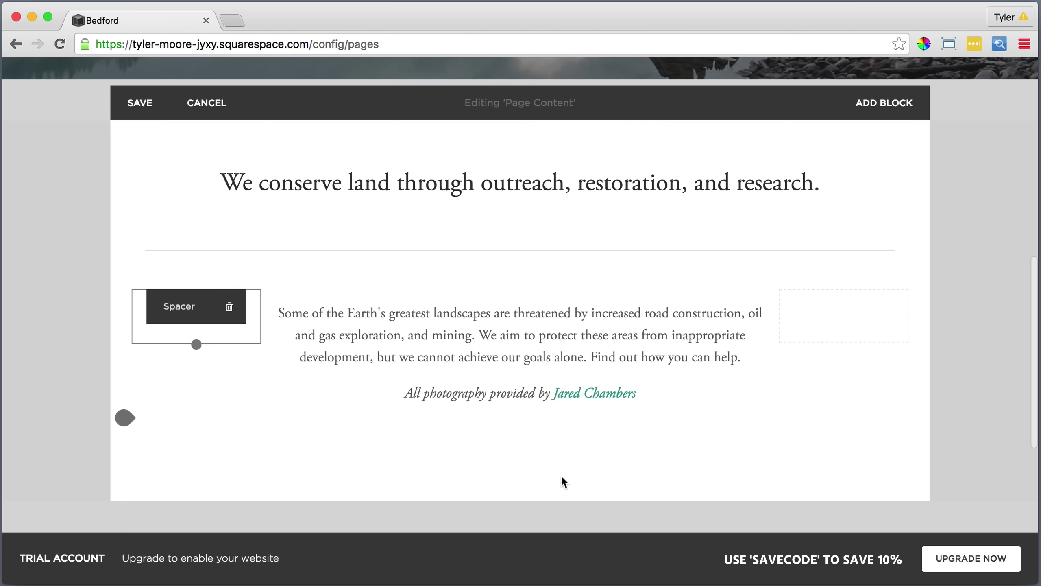
# Add a full-width spacer beneath the photography credit.
pyautogui.click(135, 426)
pyautogui.scroll(-5, 178, 434)
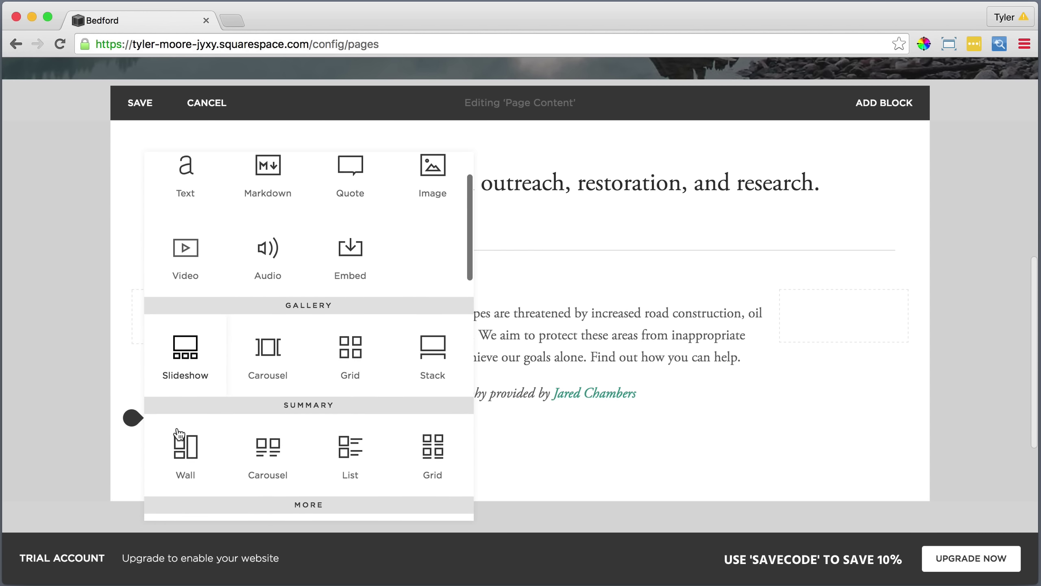
pyautogui.scroll(-3, 178, 434)
pyautogui.click(179, 434)
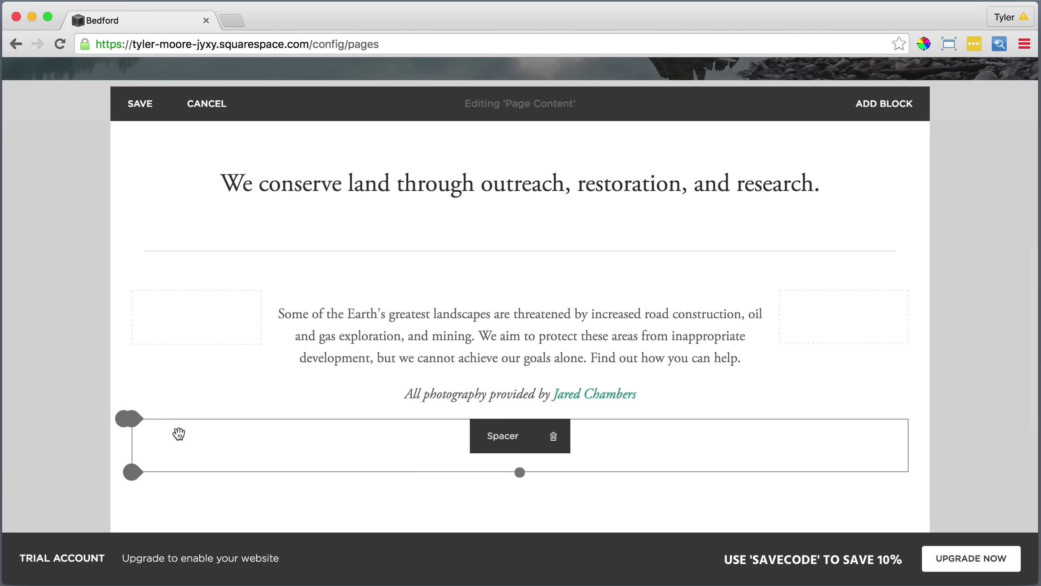
pyautogui.click(135, 475)
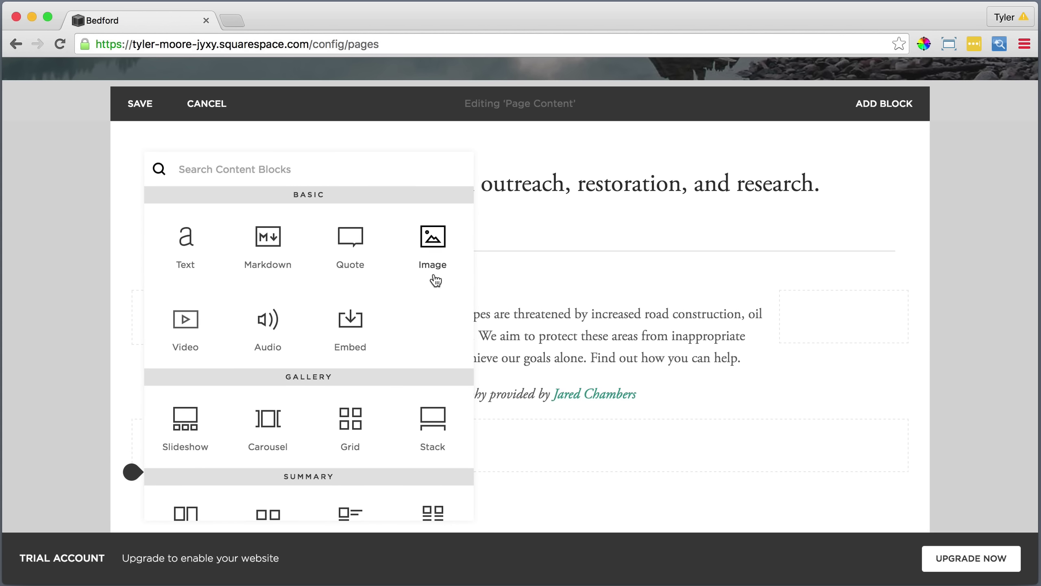
# Add an image block with the bridge photo First Image.jpeg.
pyautogui.click(433, 242)
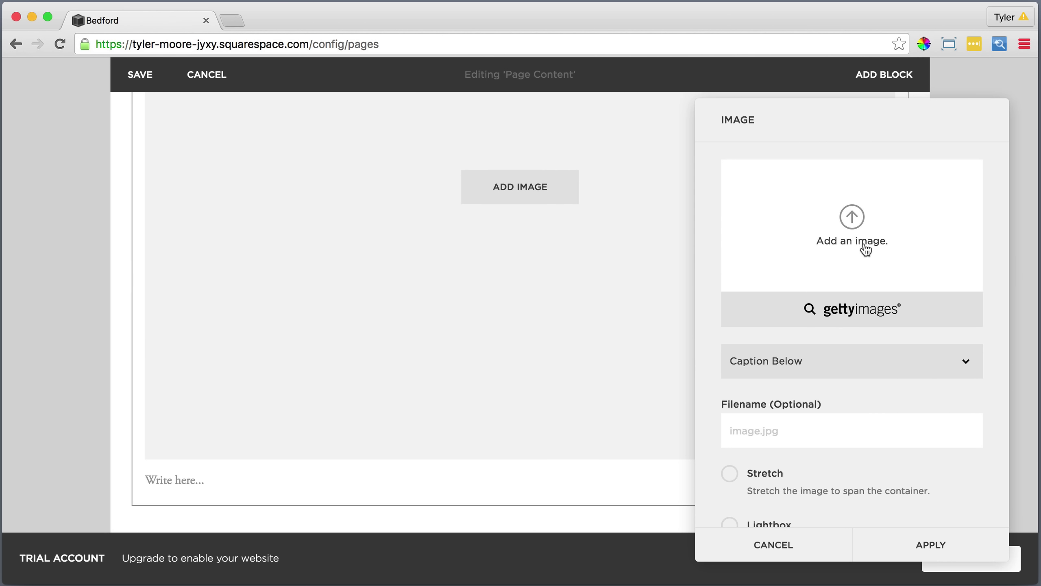
pyautogui.click(861, 222)
pyautogui.click(453, 115)
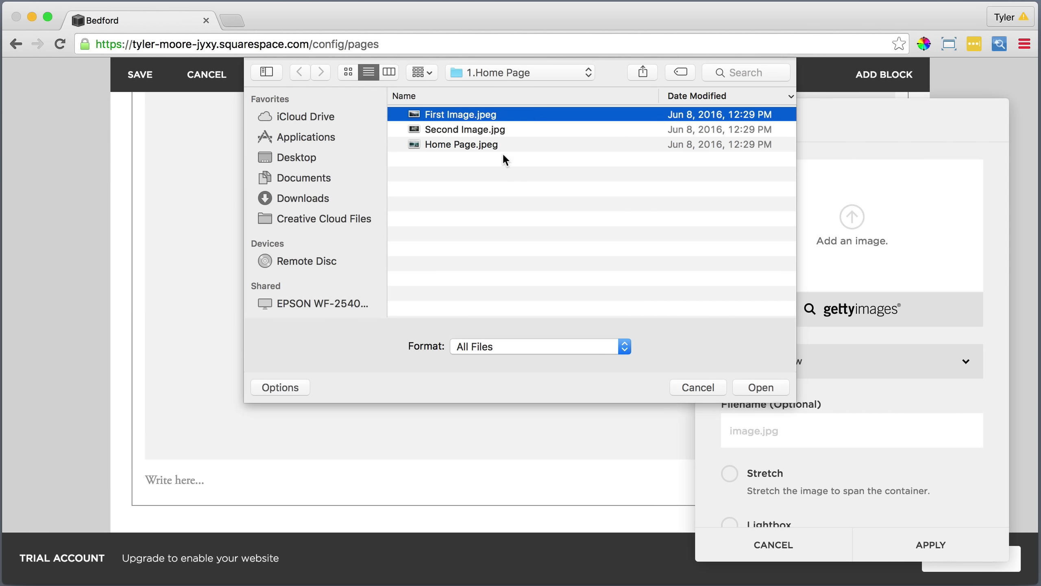
pyautogui.click(759, 387)
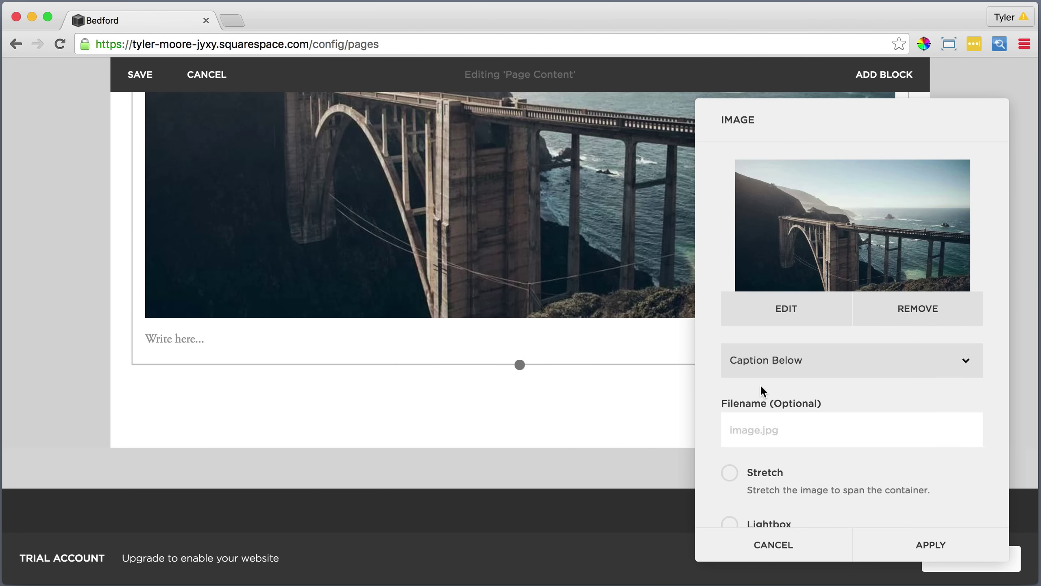
pyautogui.scroll(-3, 787, 400)
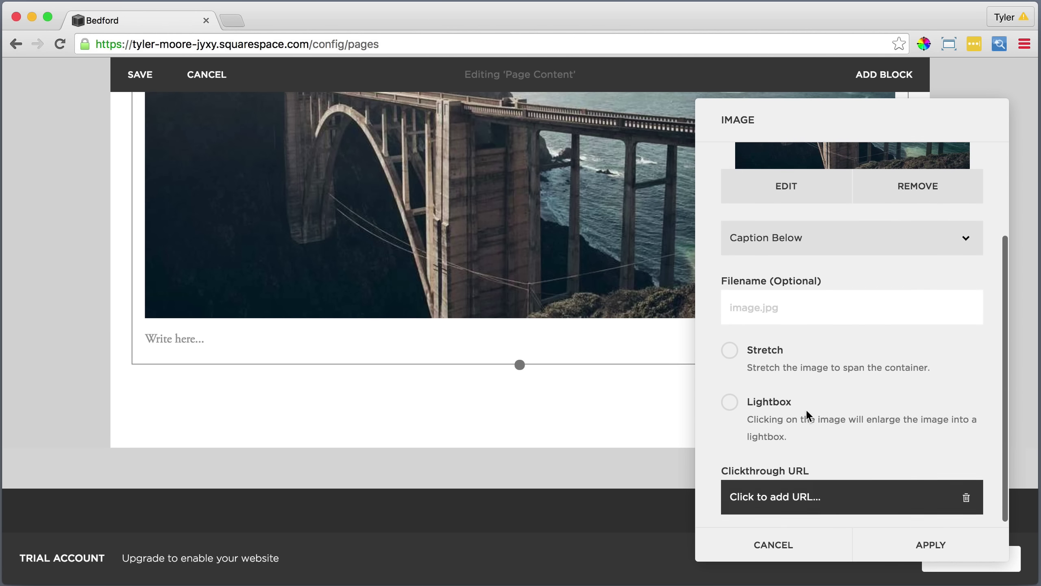
pyautogui.click(928, 544)
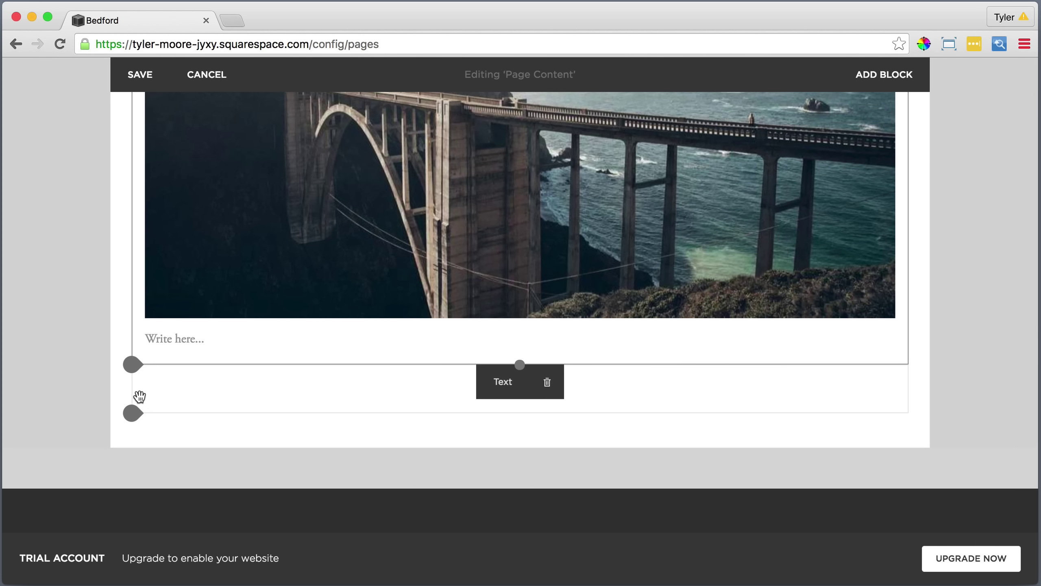
# Add a second image block with the waterfall photo Second Image.jpg.
pyautogui.click(136, 369)
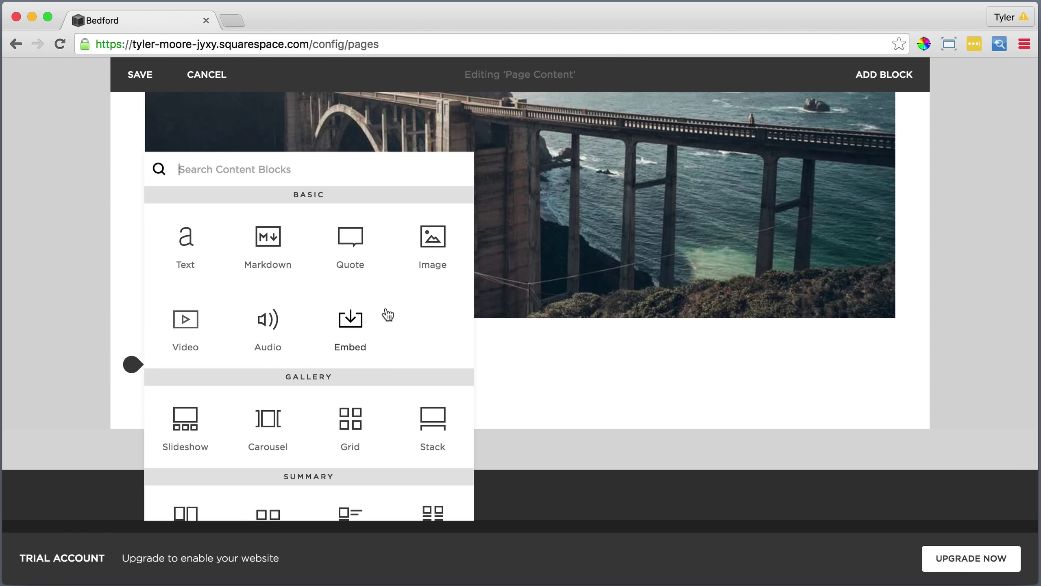
pyautogui.click(432, 242)
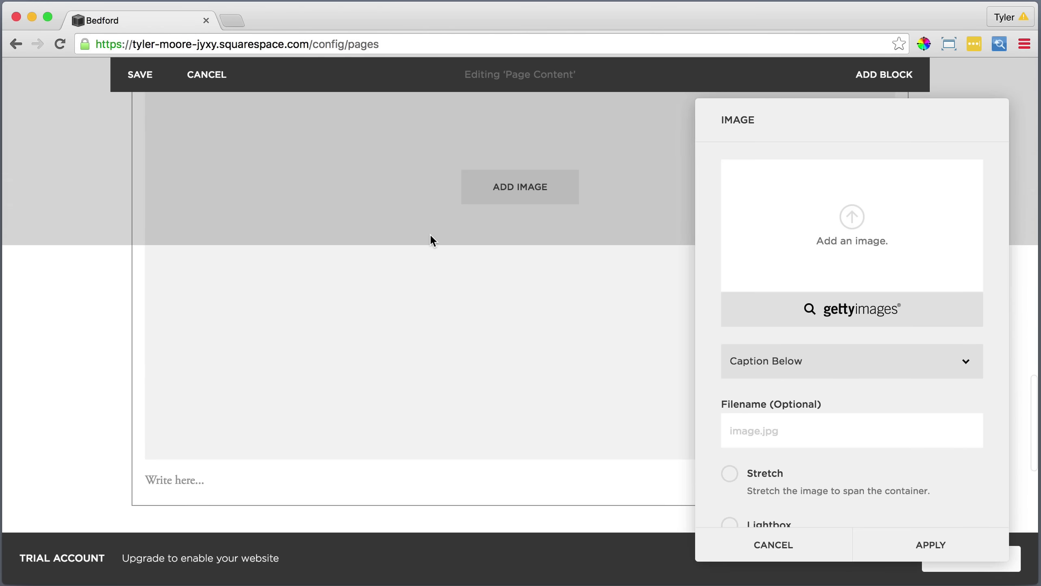
pyautogui.click(852, 219)
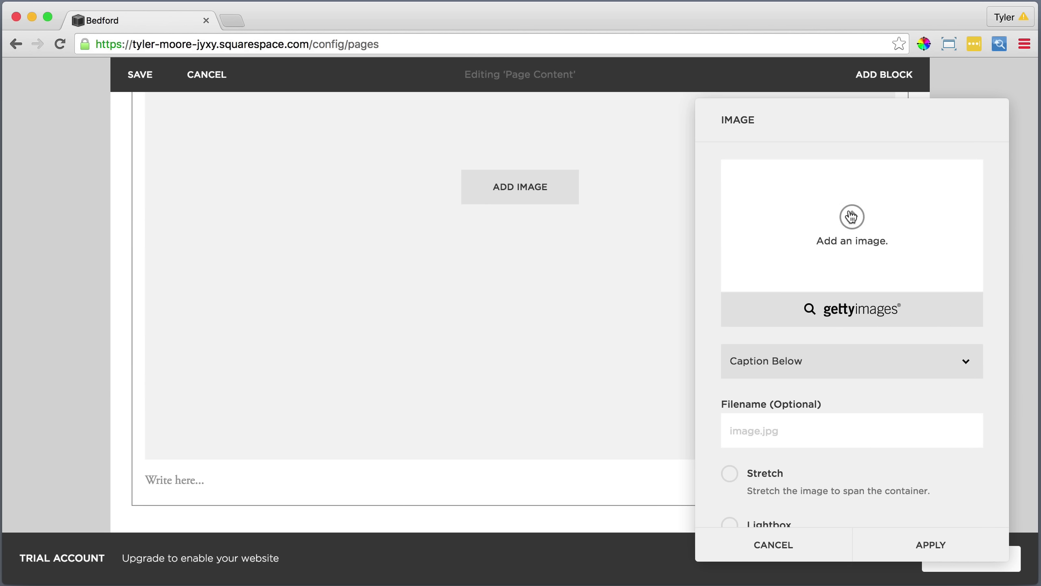
pyautogui.click(465, 131)
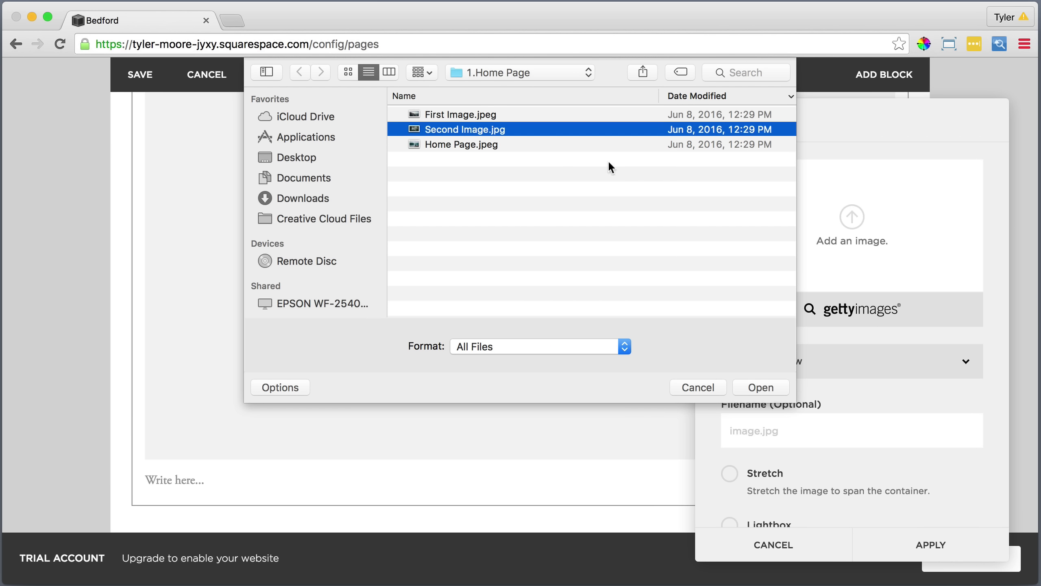
pyautogui.click(760, 386)
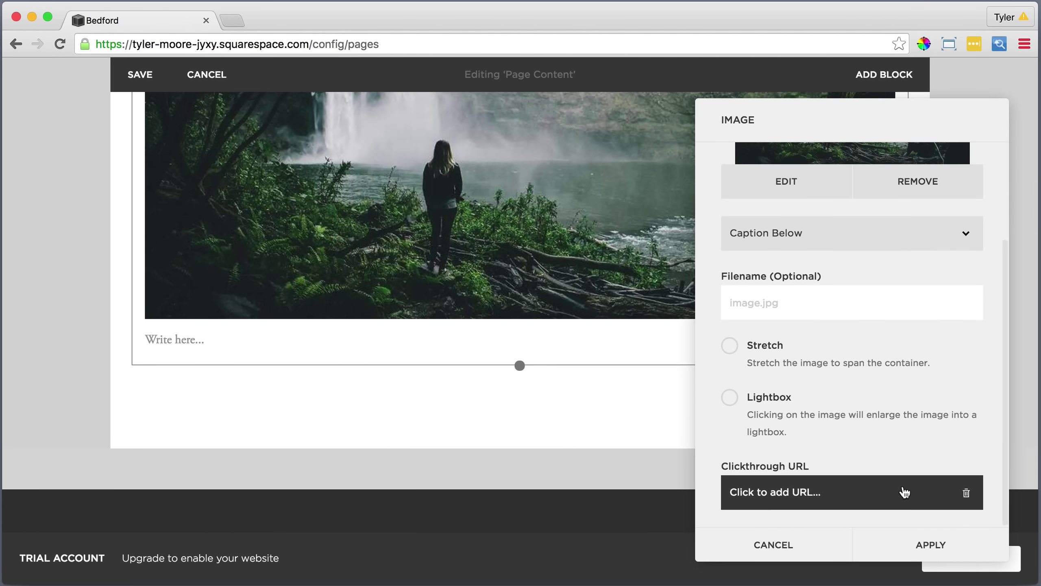
pyautogui.click(925, 545)
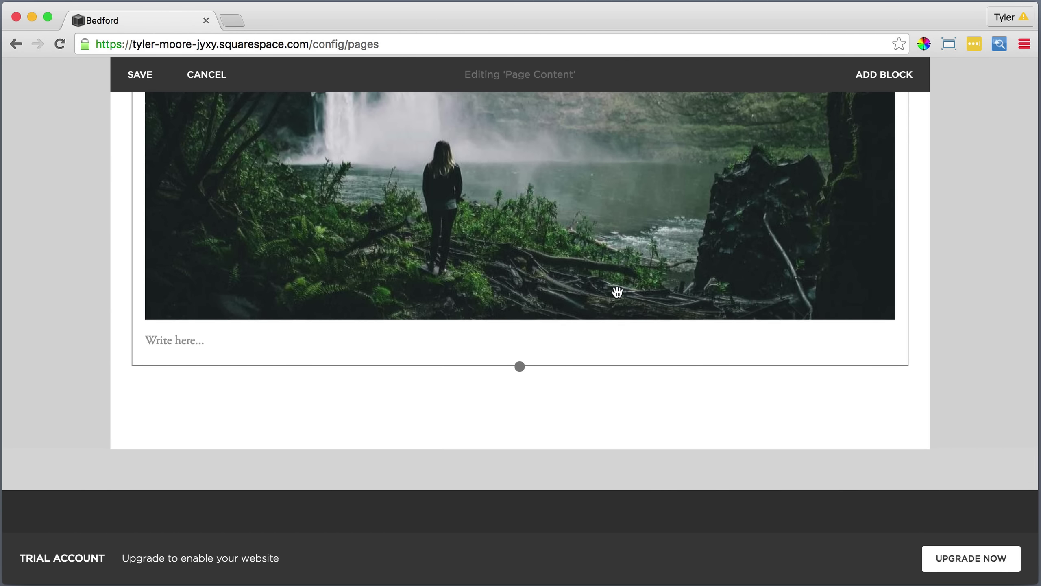
# Drag the waterfall photo beside the bridge photo.
pyautogui.scroll(2, 617, 290)
pyautogui.scroll(7, 617, 291)
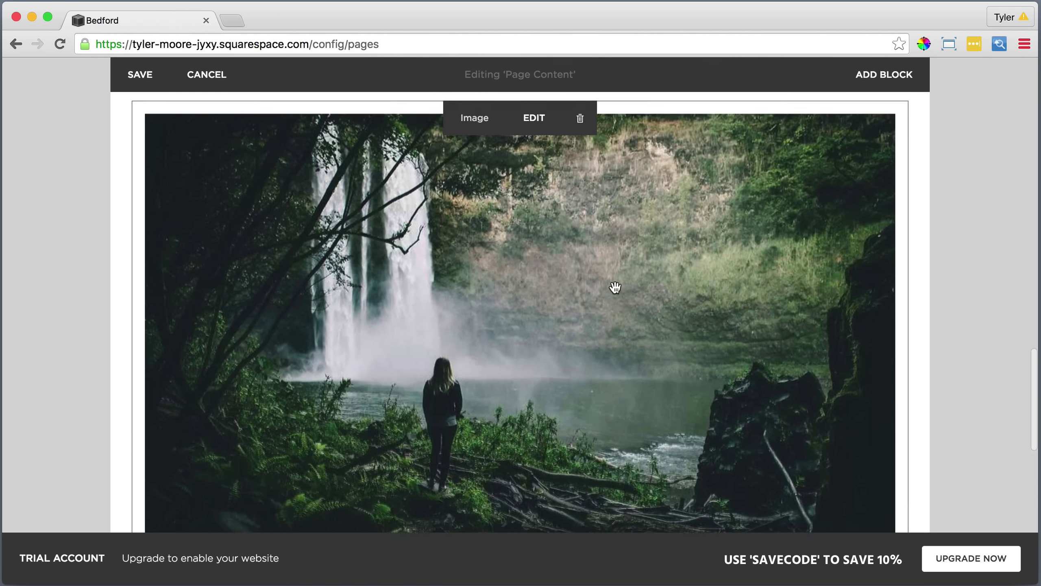
pyautogui.scroll(2, 615, 287)
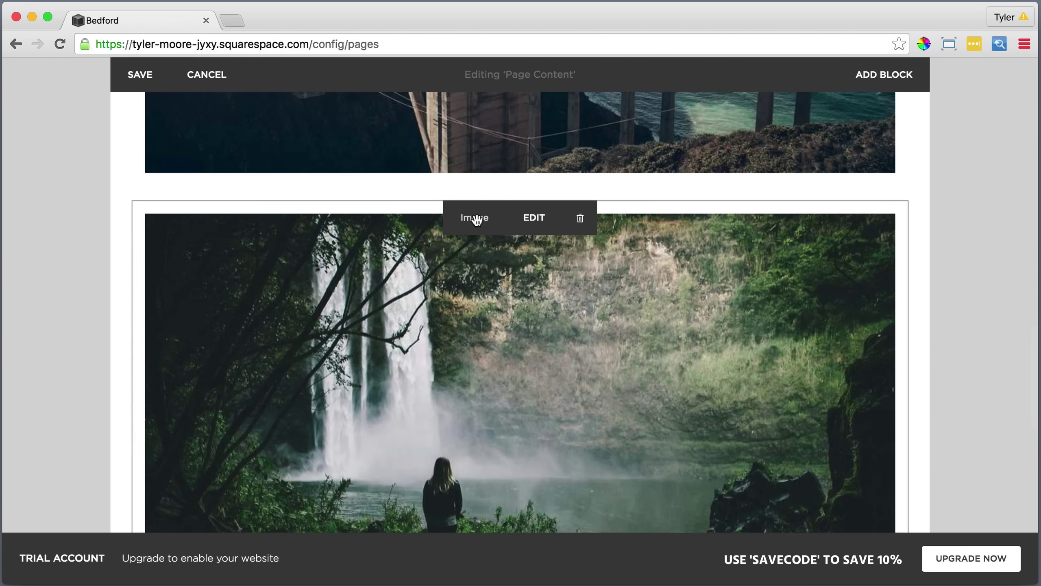
pyautogui.moveTo(476, 220); pyautogui.dragTo(827, 272)
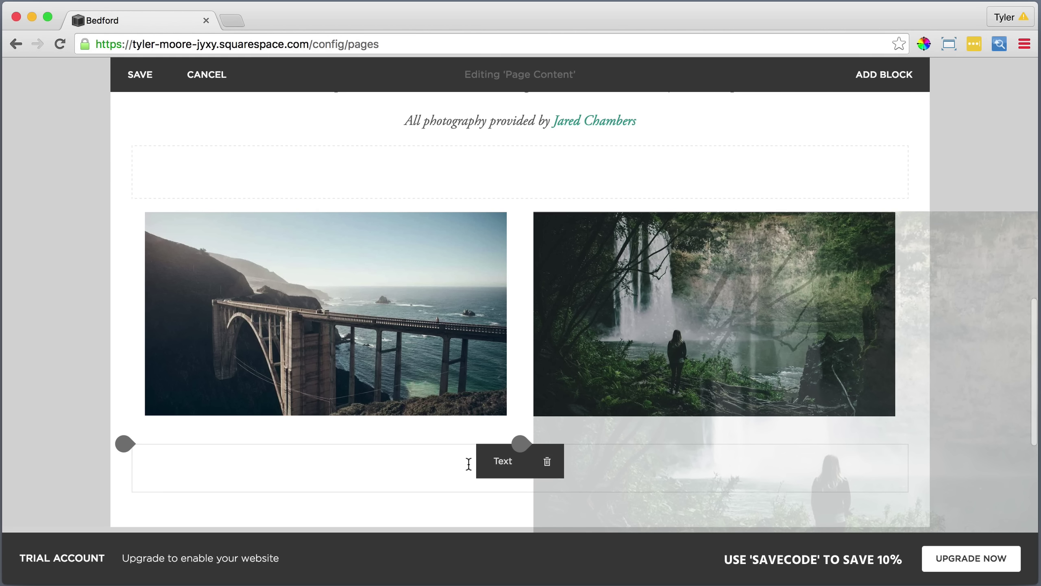
# Open the block list at the insert point under the bridge photo.
pyautogui.moveTo(124, 443); pyautogui.dragTo(128, 451)
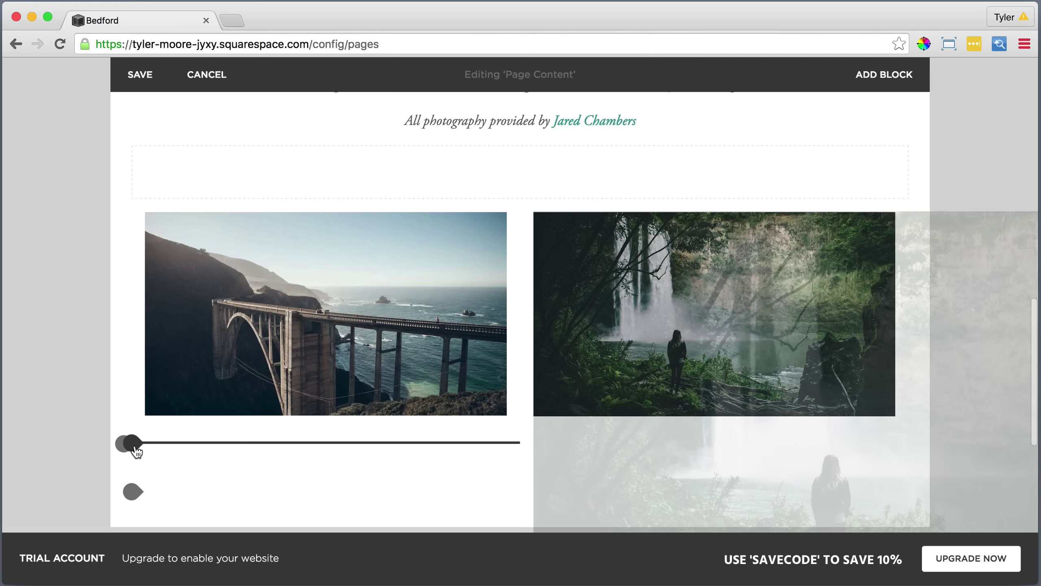
pyautogui.moveTo(137, 451); pyautogui.dragTo(131, 445)
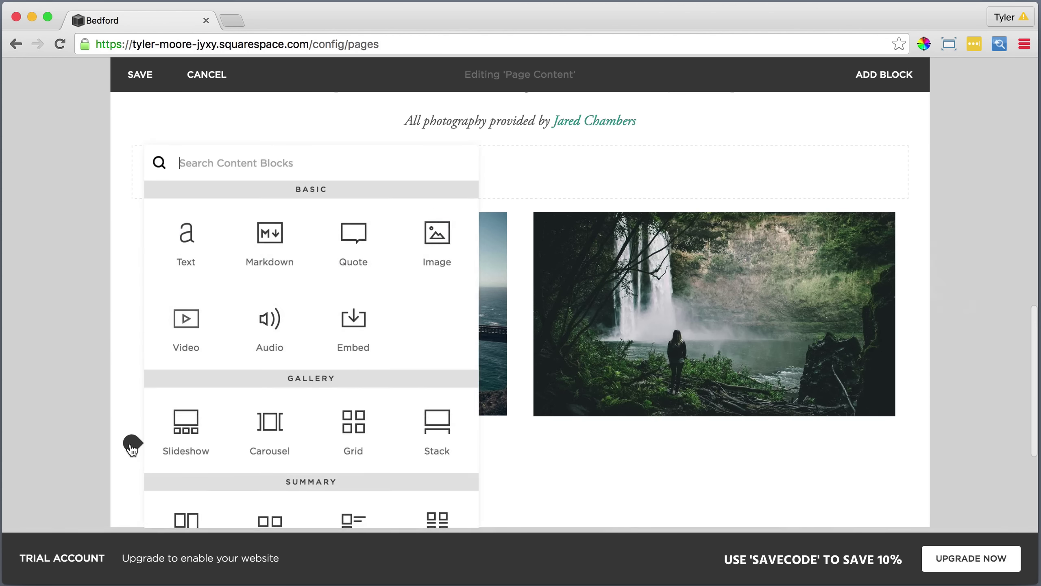
# Add a text block below the bridge photo and paste the About text into it as plain text.
pyautogui.click(187, 242)
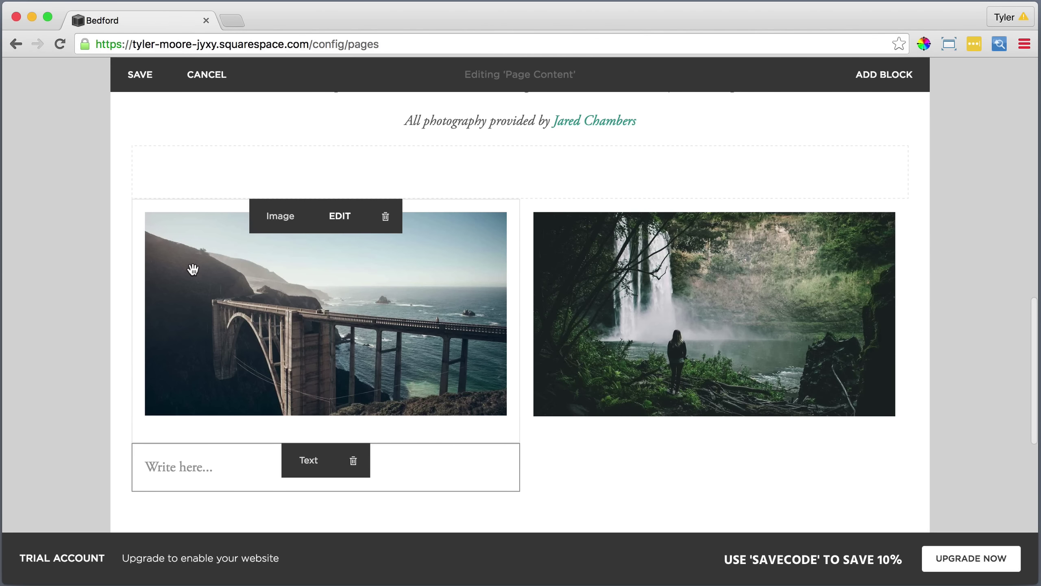
pyautogui.click(420, 476)
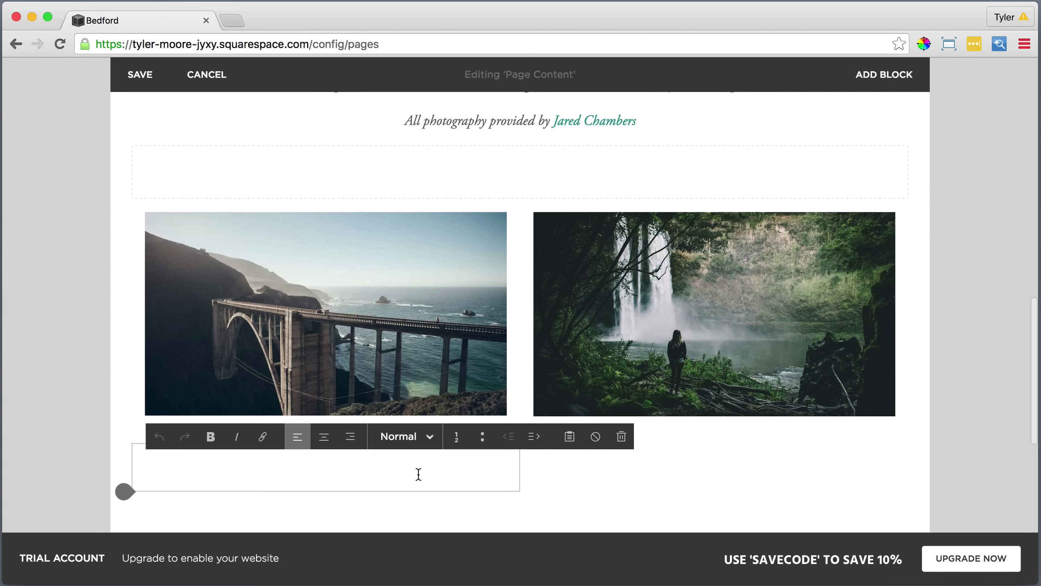
pyautogui.click(275, 469)
pyautogui.click(569, 436)
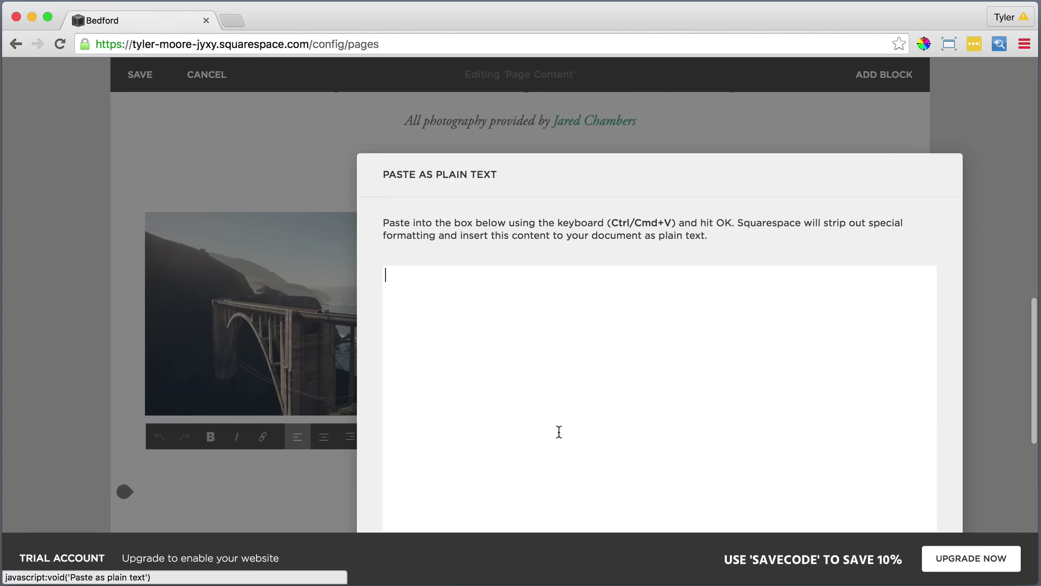
pyautogui.rightClick(484, 295)
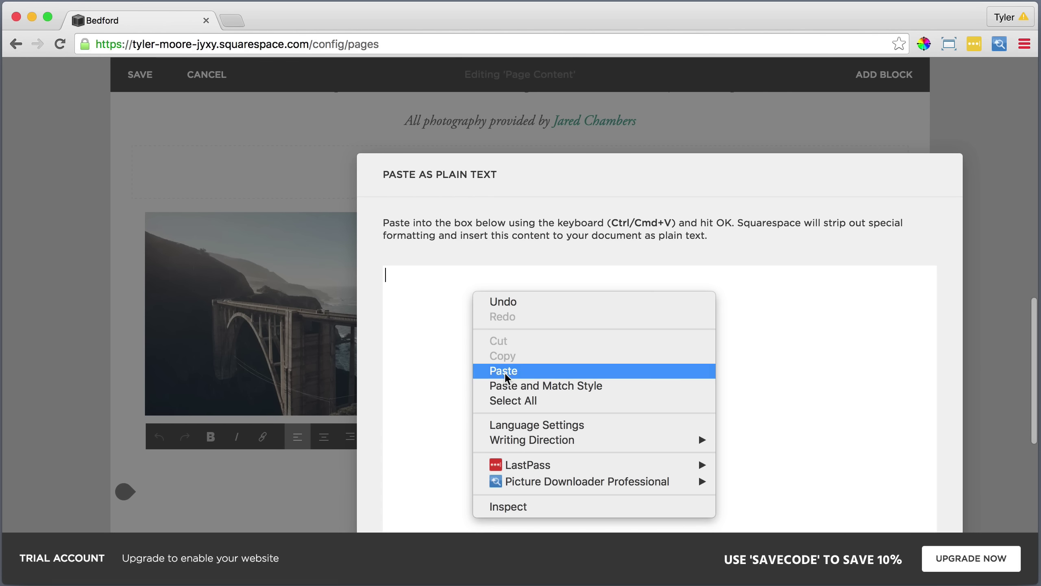
pyautogui.click(505, 371)
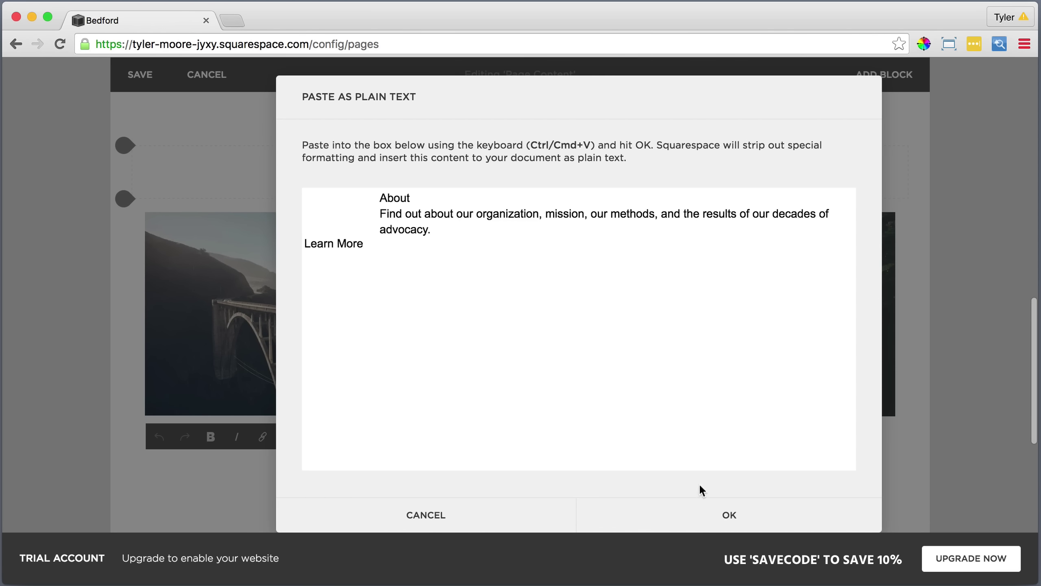
pyautogui.click(728, 515)
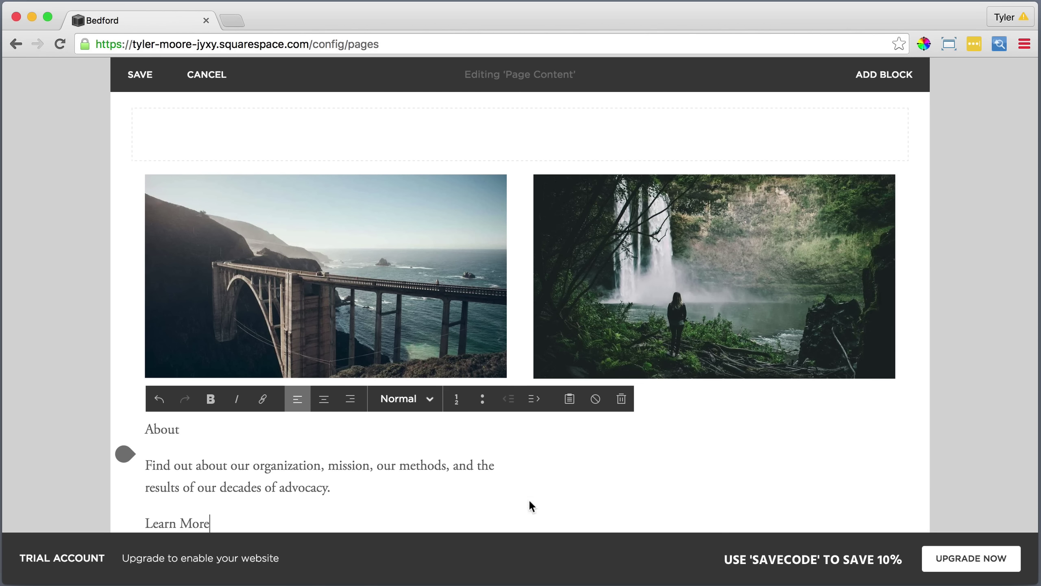
# Centre the three pasted paragraphs and make About a Heading 2.
pyautogui.moveTo(235, 517); pyautogui.dragTo(143, 429)
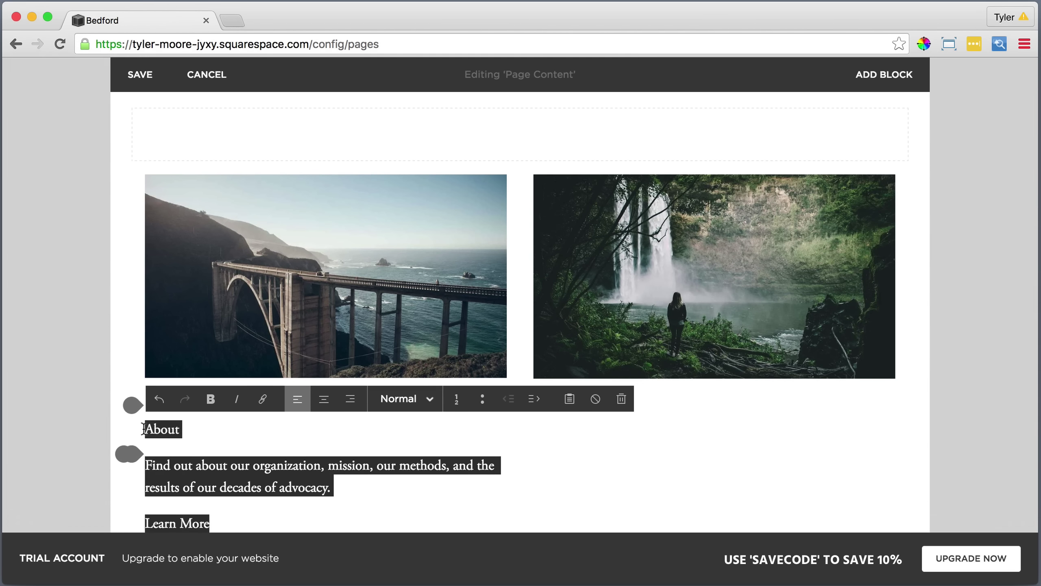
pyautogui.click(324, 399)
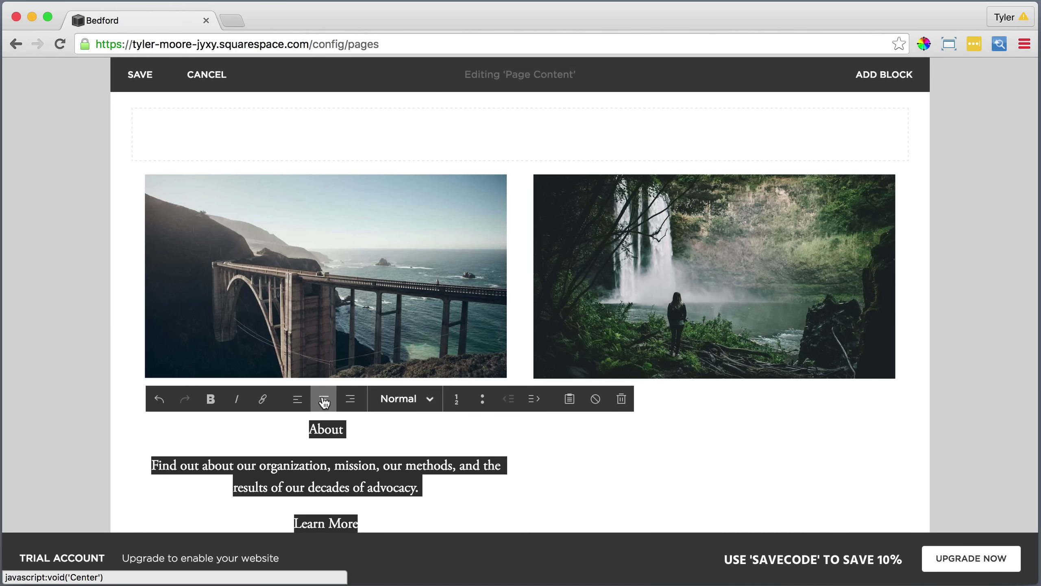
pyautogui.doubleClick(345, 429)
pyautogui.click(404, 398)
pyautogui.click(423, 349)
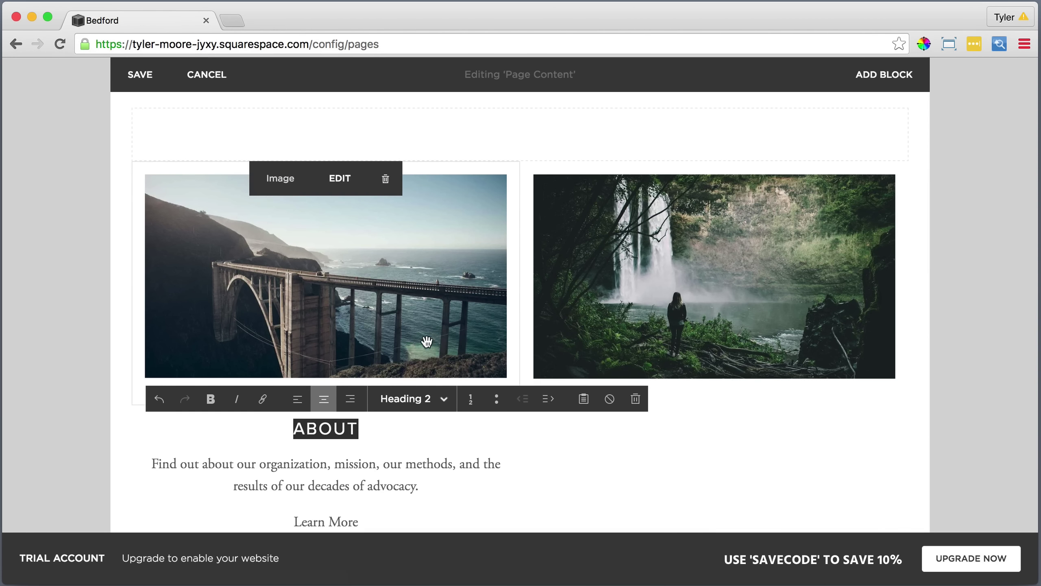
# Link the ABOUT heading to the What We Do page.
pyautogui.click(383, 429)
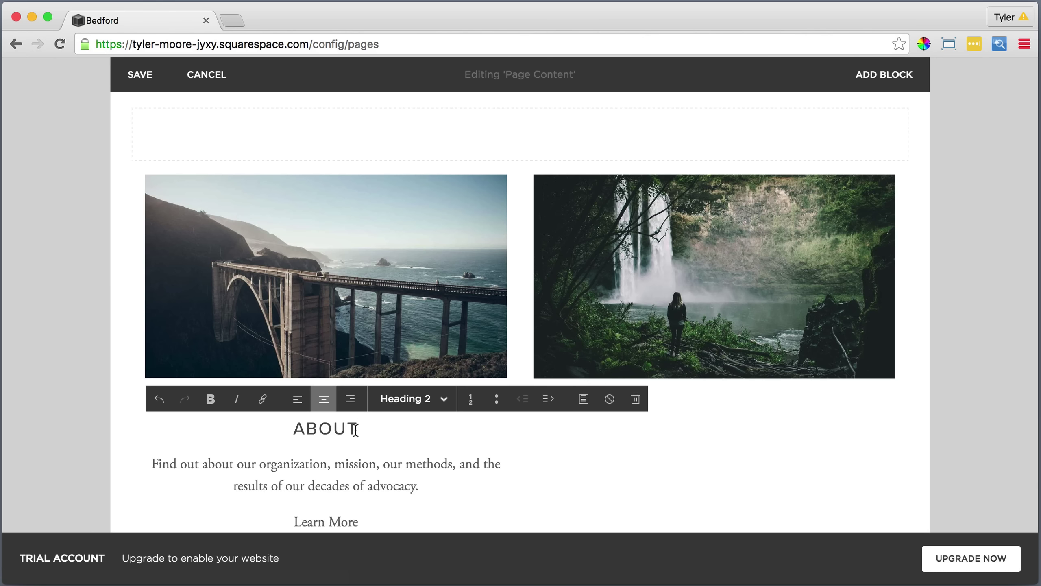
pyautogui.moveTo(356, 428); pyautogui.dragTo(295, 428)
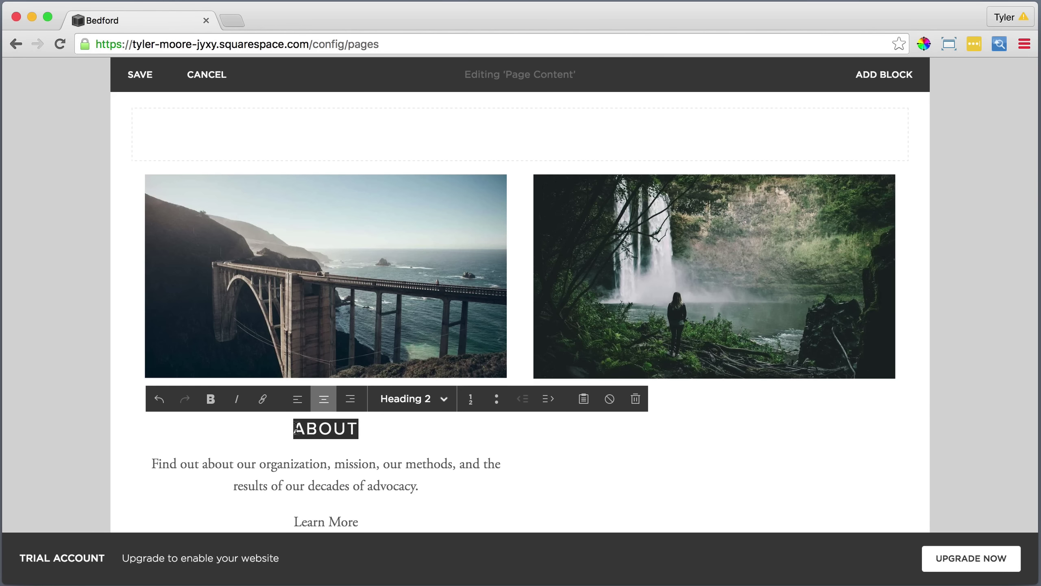
pyautogui.click(263, 399)
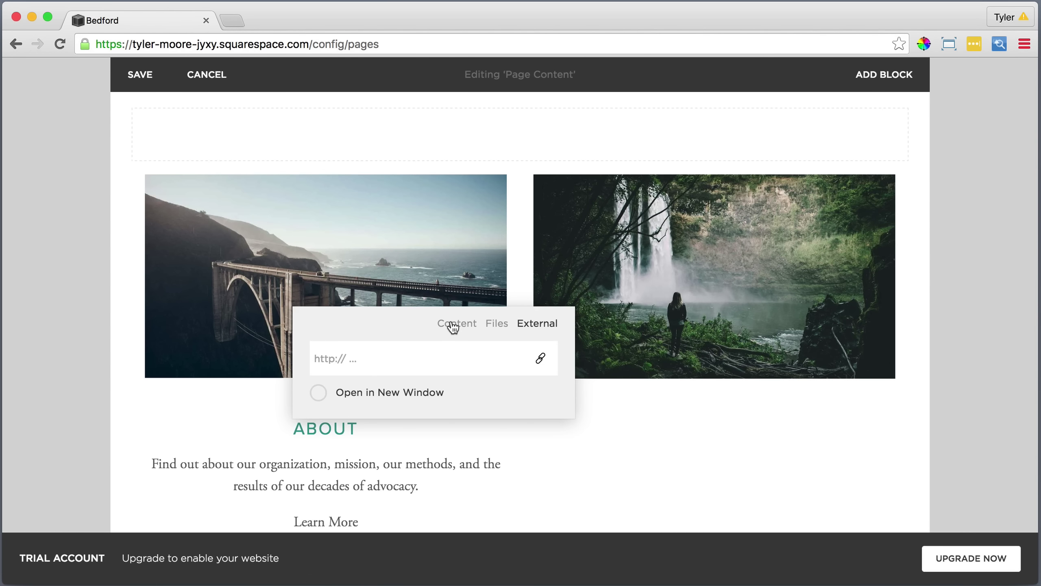
pyautogui.click(453, 327)
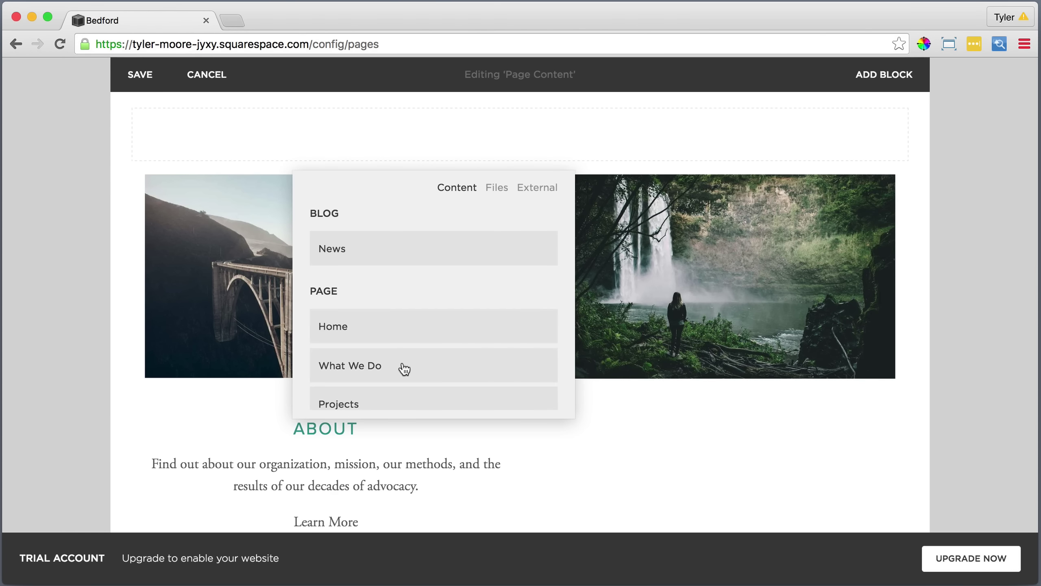
pyautogui.click(404, 369)
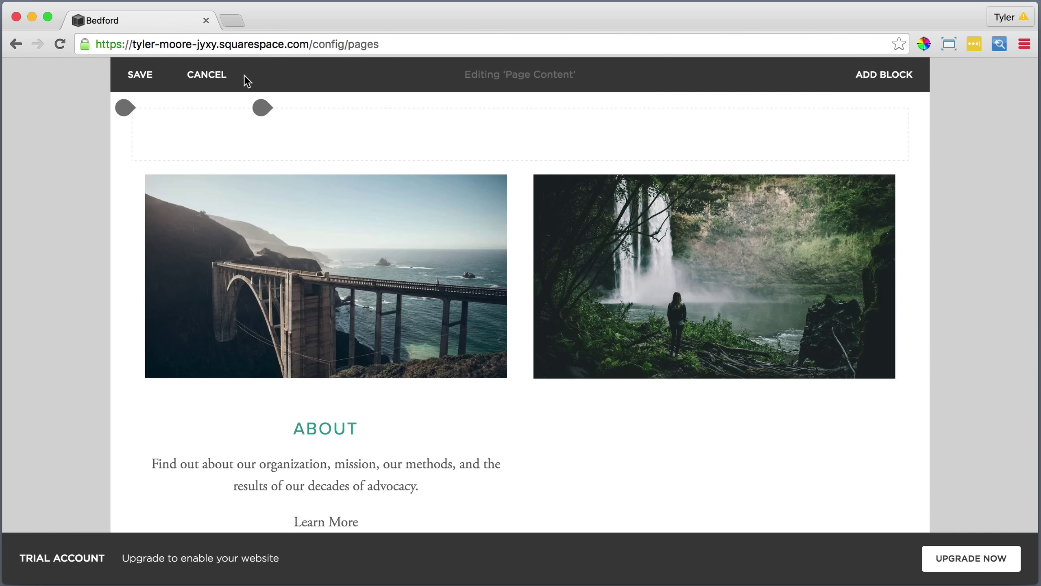
pyautogui.click(236, 19)
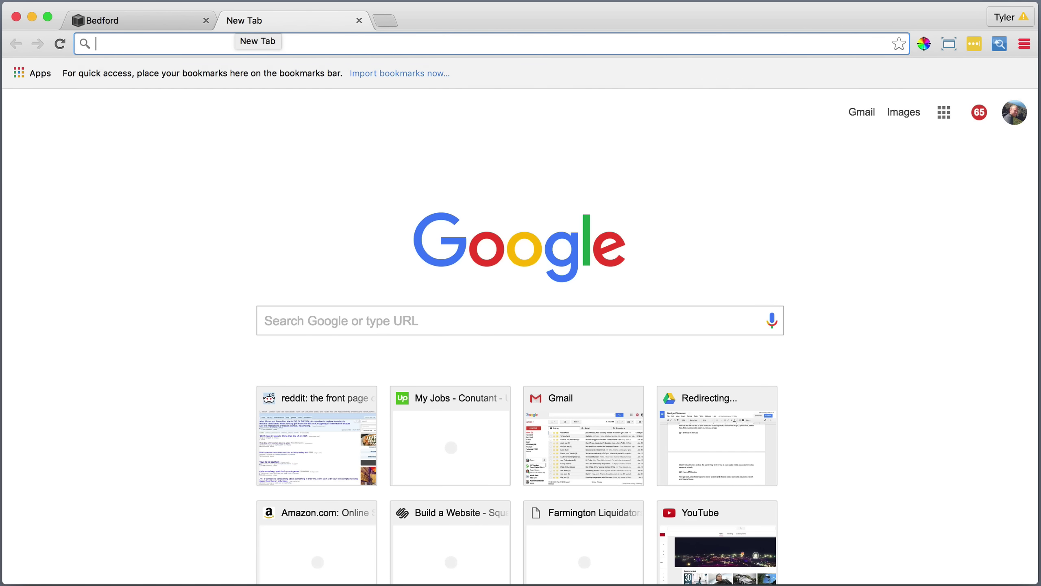
pyautogui.write('arrow')
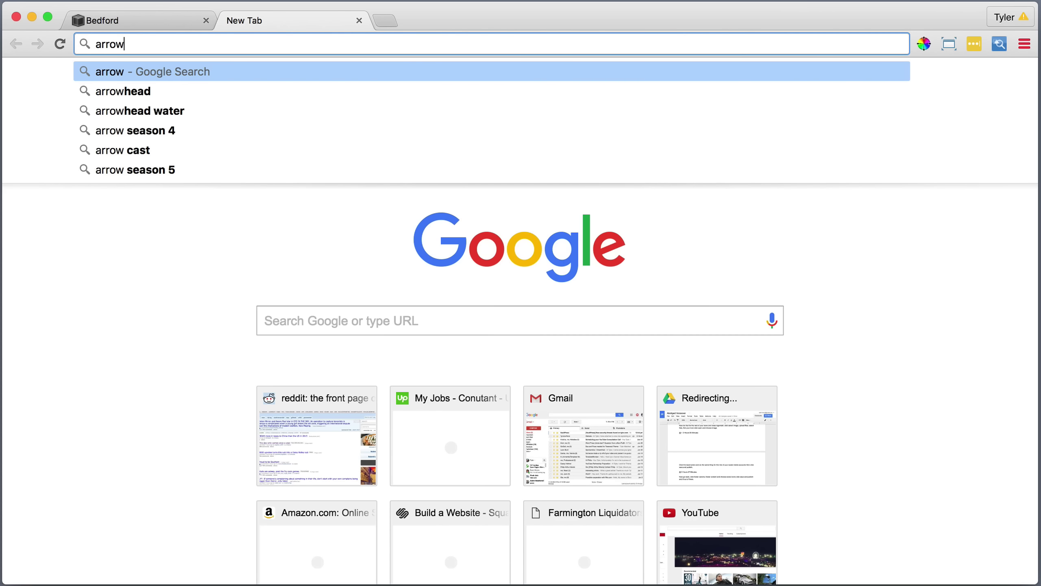
pyautogui.write(' sy')
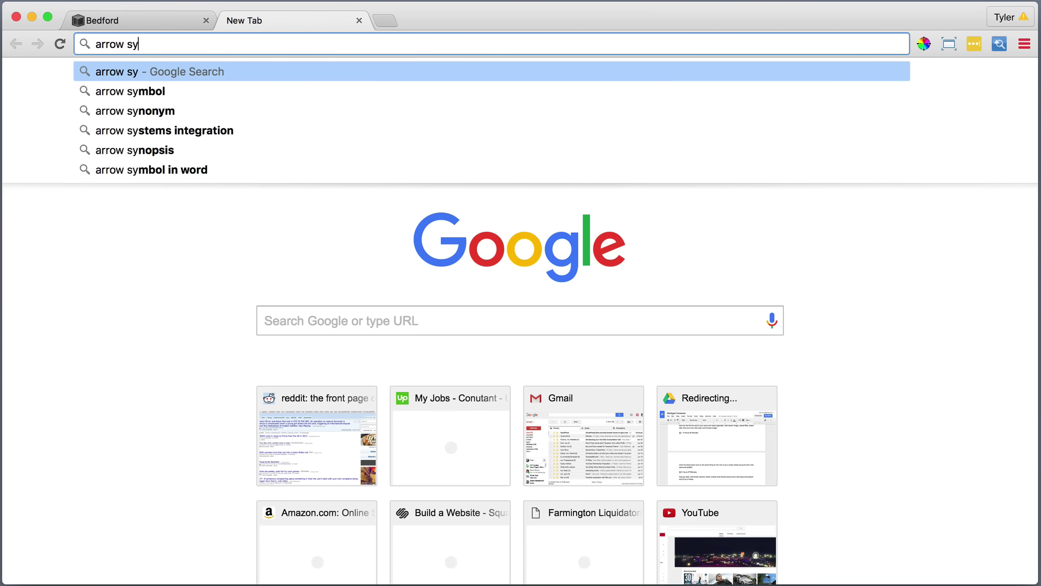
pyautogui.write('mbol')
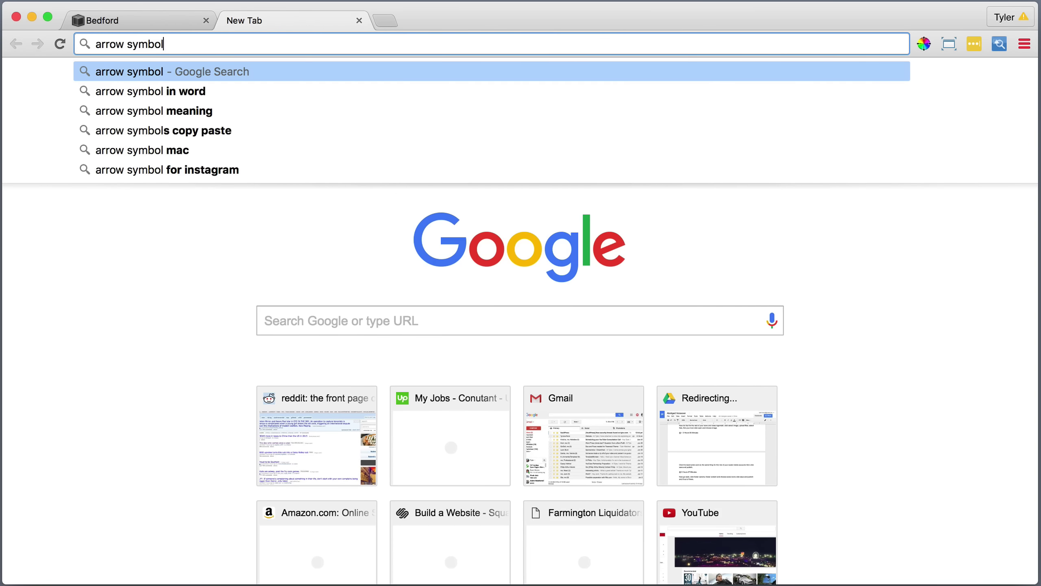
pyautogui.press('Return')
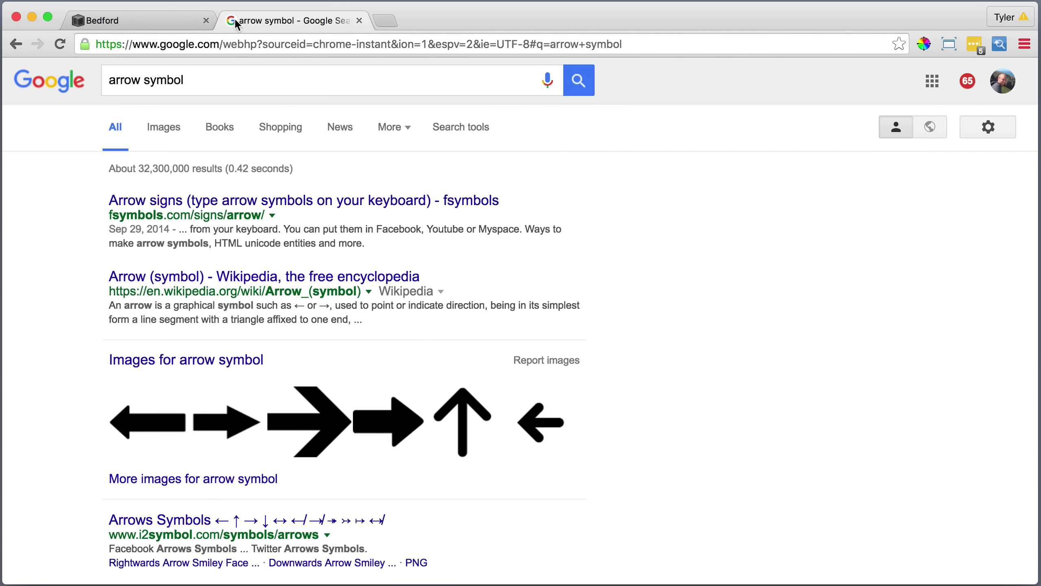
pyautogui.scroll(-5, 254, 138)
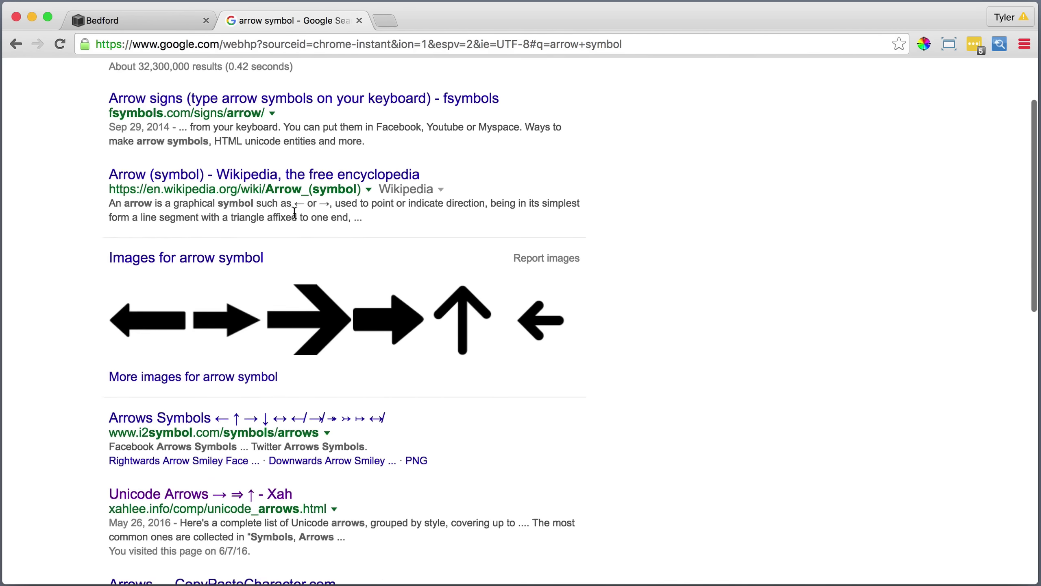
pyautogui.click(217, 438)
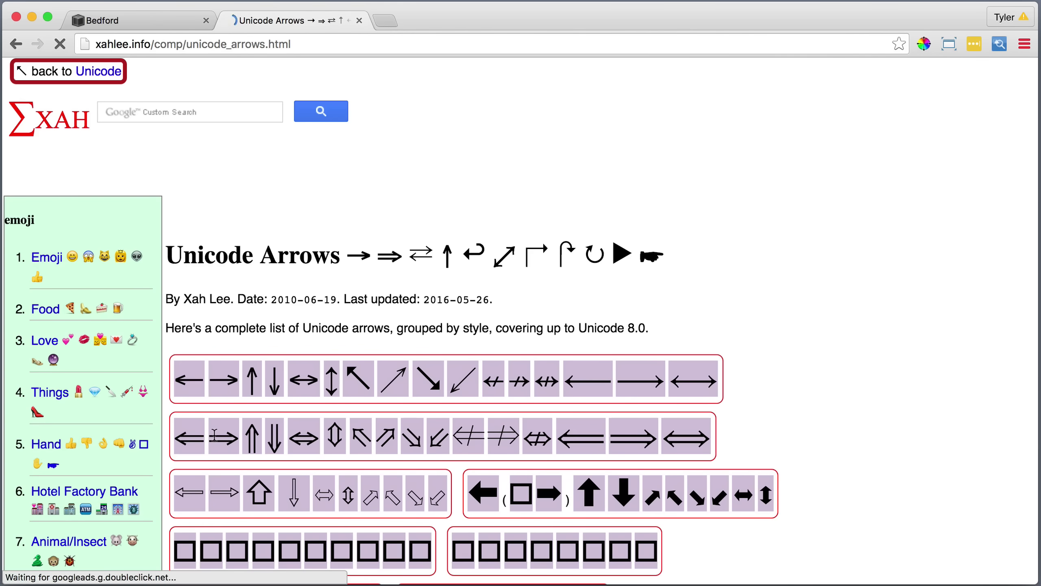
pyautogui.moveTo(216, 419)
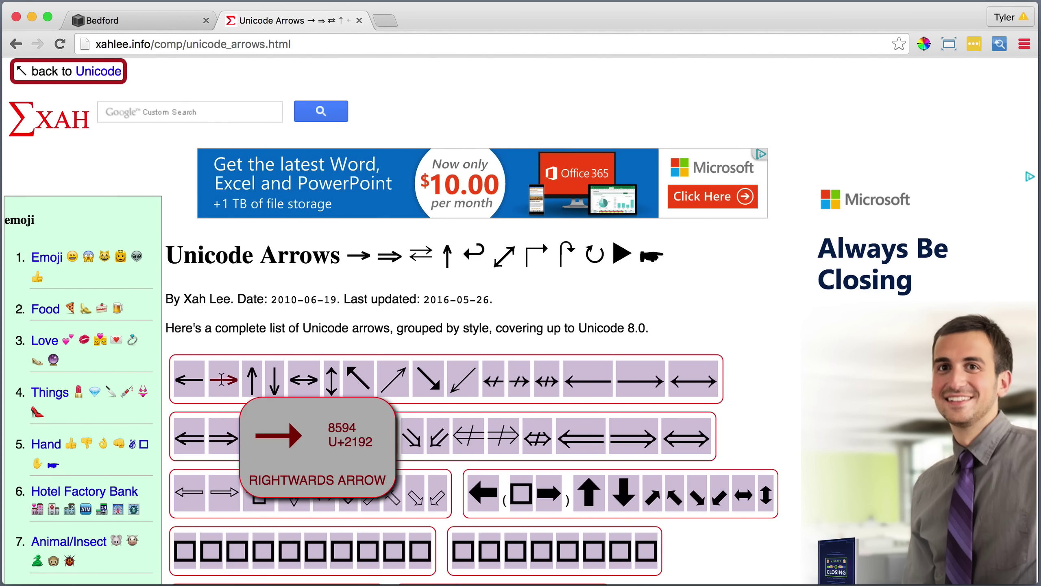
pyautogui.rightClick(223, 375)
pyautogui.click(245, 414)
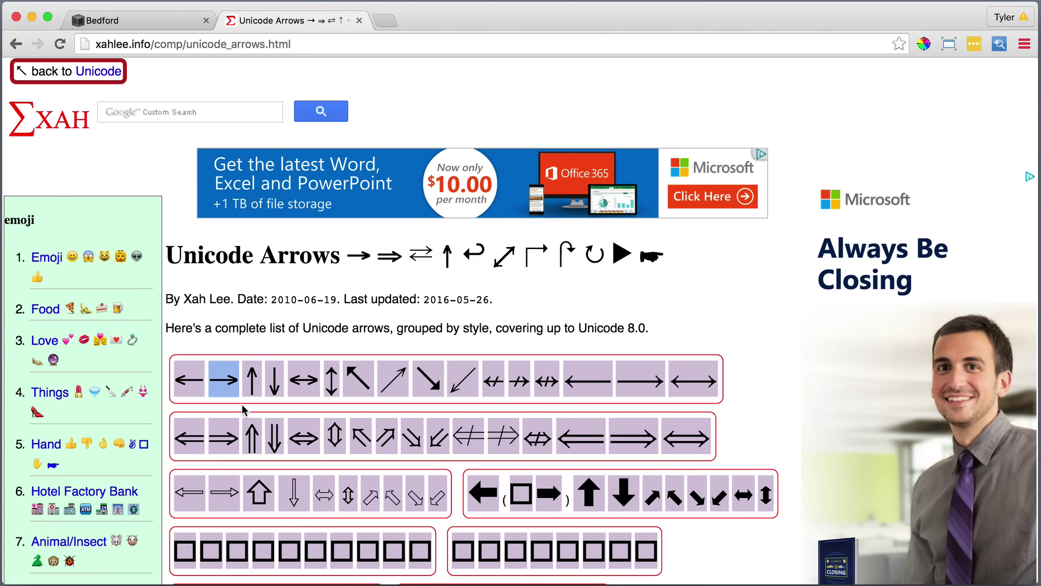
pyautogui.click(359, 21)
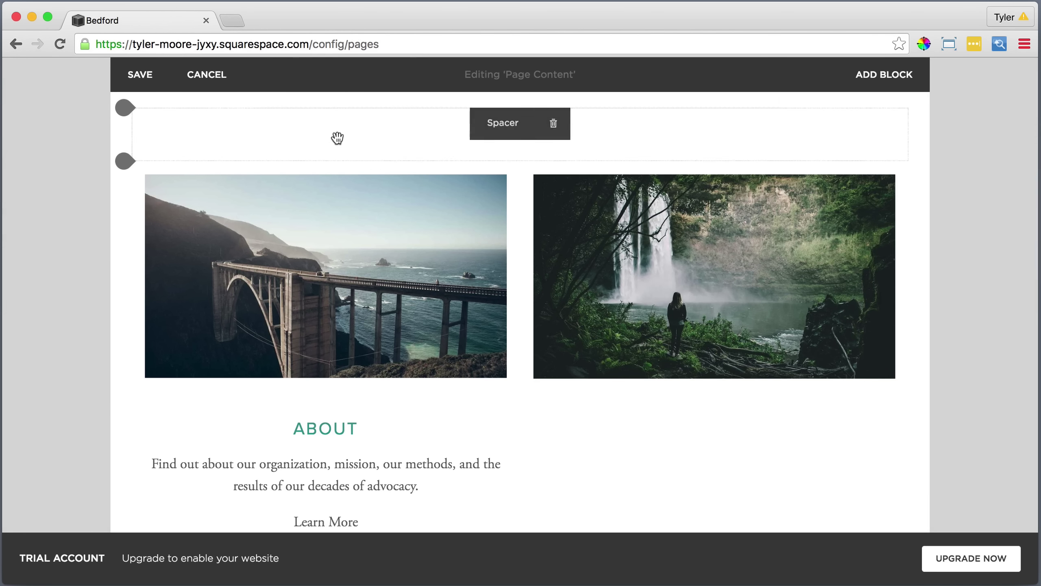
# Paste a rightwards arrow (→) as plain text after Learn More.
pyautogui.click(362, 522)
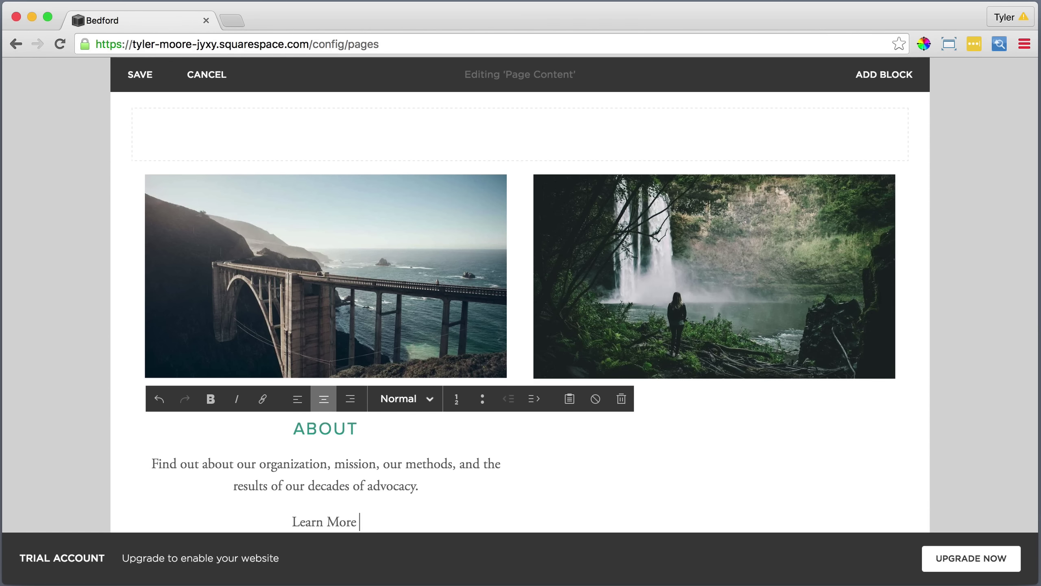
pyautogui.click(570, 399)
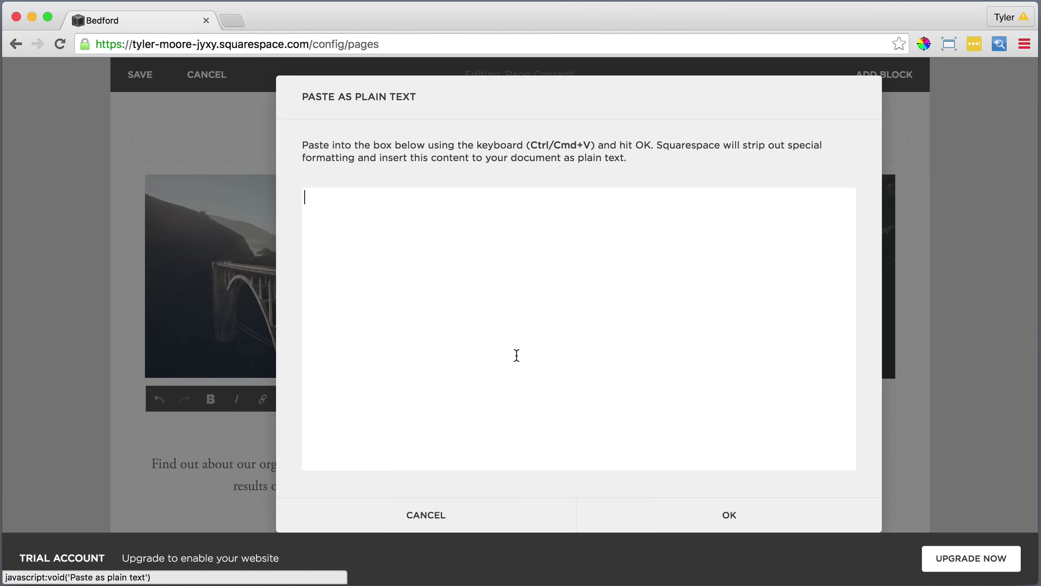
pyautogui.rightClick(404, 195)
pyautogui.click(425, 274)
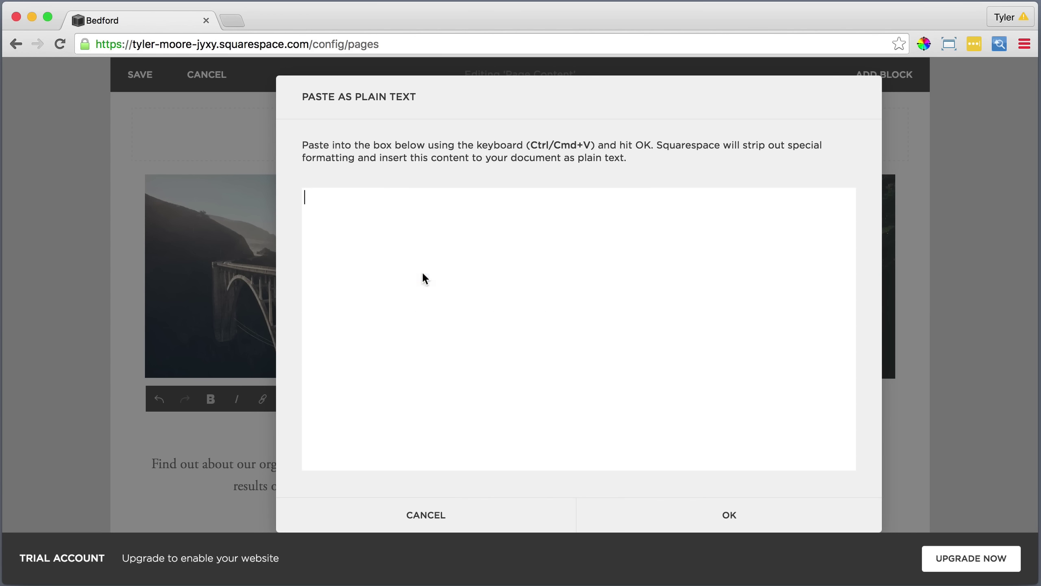
pyautogui.click(729, 516)
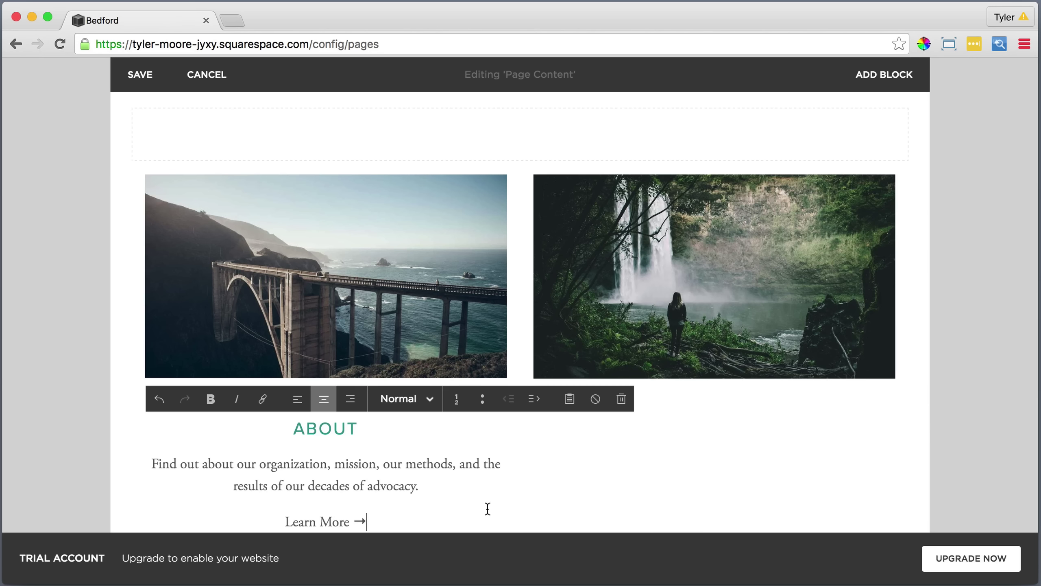
# Link the Learn More → line to the What We Do page.
pyautogui.moveTo(369, 522); pyautogui.dragTo(280, 521)
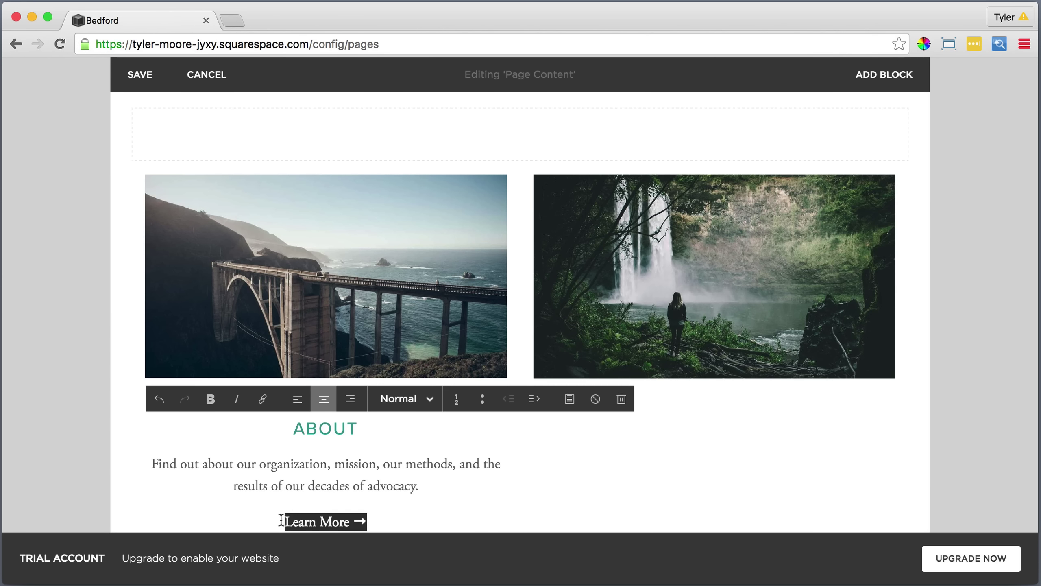
pyautogui.click(261, 400)
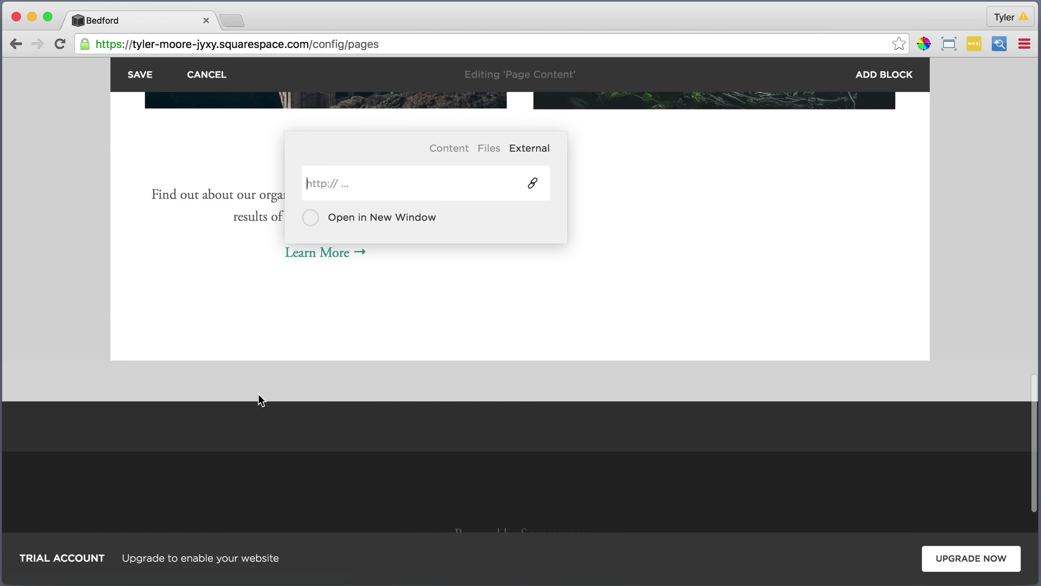
pyautogui.click(450, 152)
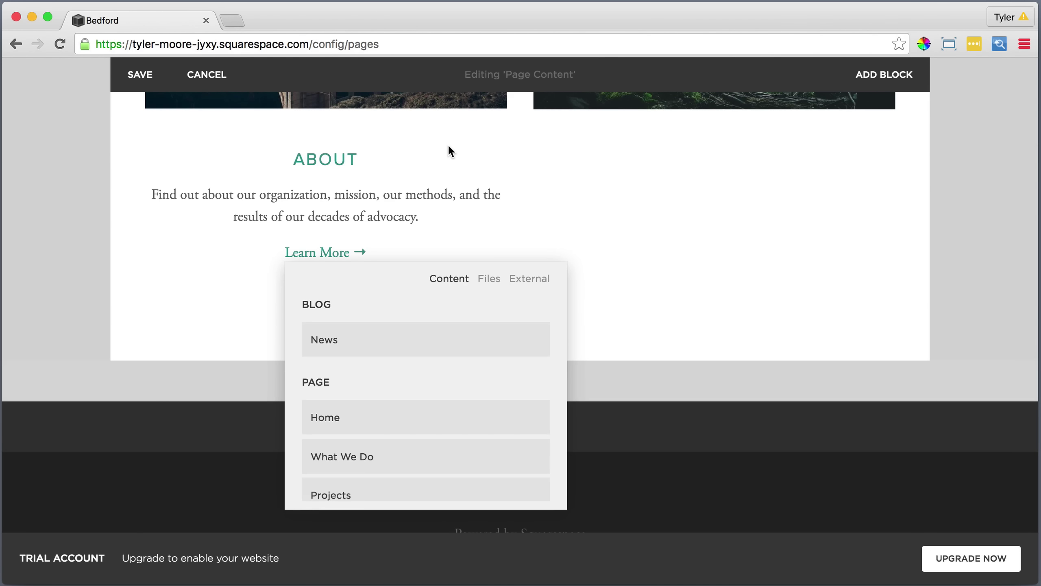
pyautogui.click(397, 455)
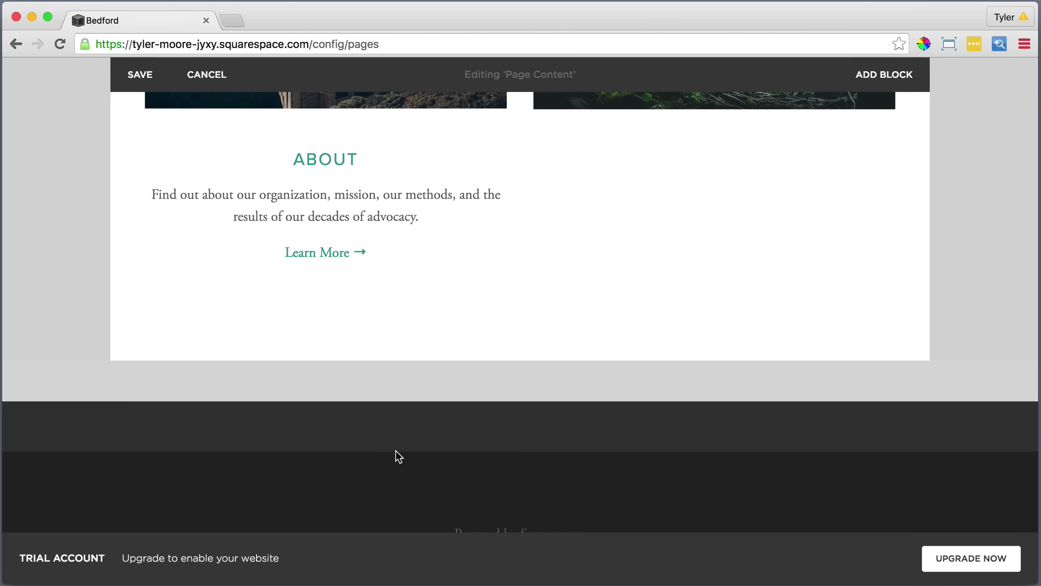
# Add a text block in the right column and paste the Take Action text as plain text.
pyautogui.moveTo(572, 144)
pyautogui.click(521, 142)
pyautogui.click(572, 155)
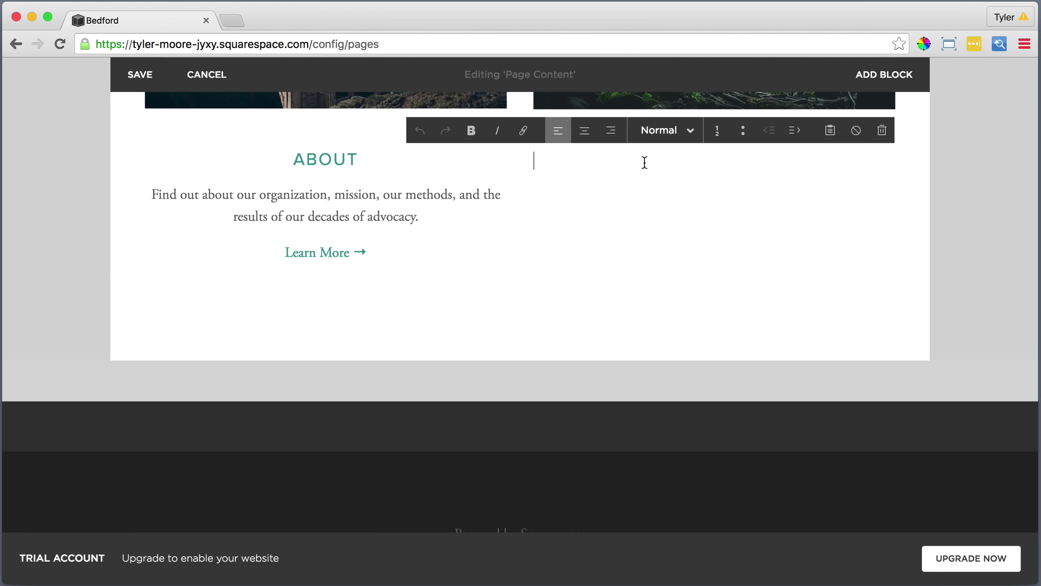
pyautogui.click(831, 131)
pyautogui.rightClick(698, 290)
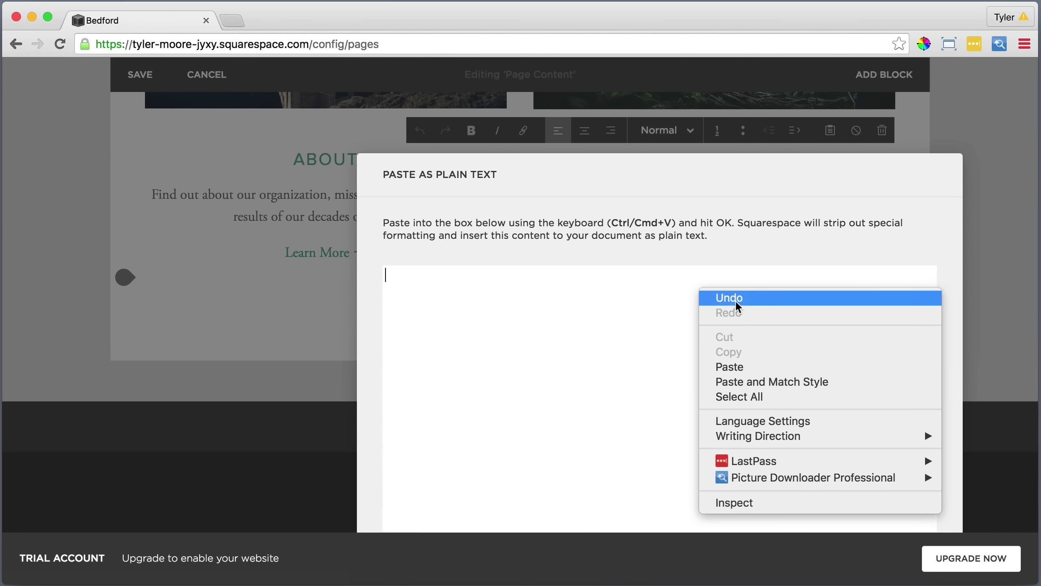
pyautogui.click(744, 366)
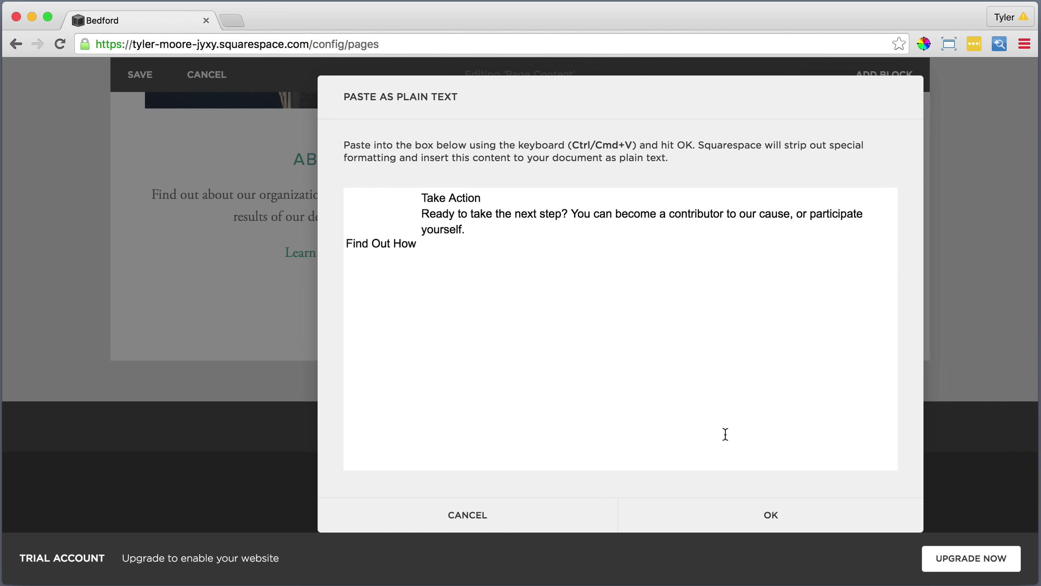
pyautogui.click(769, 517)
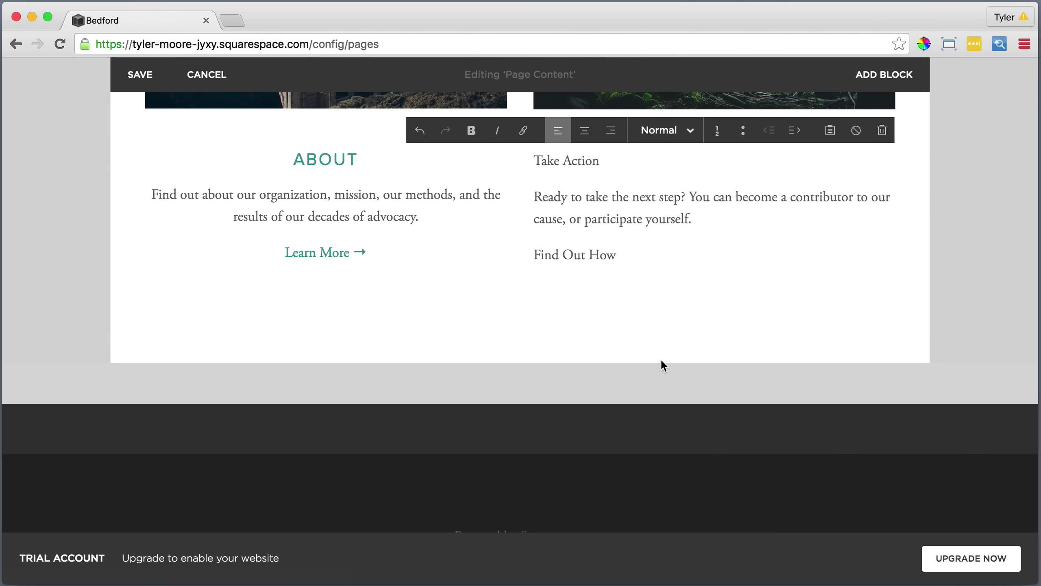
# Centre the Take Action text and make its Take Action title a Heading 2.
pyautogui.moveTo(627, 258); pyautogui.dragTo(534, 160)
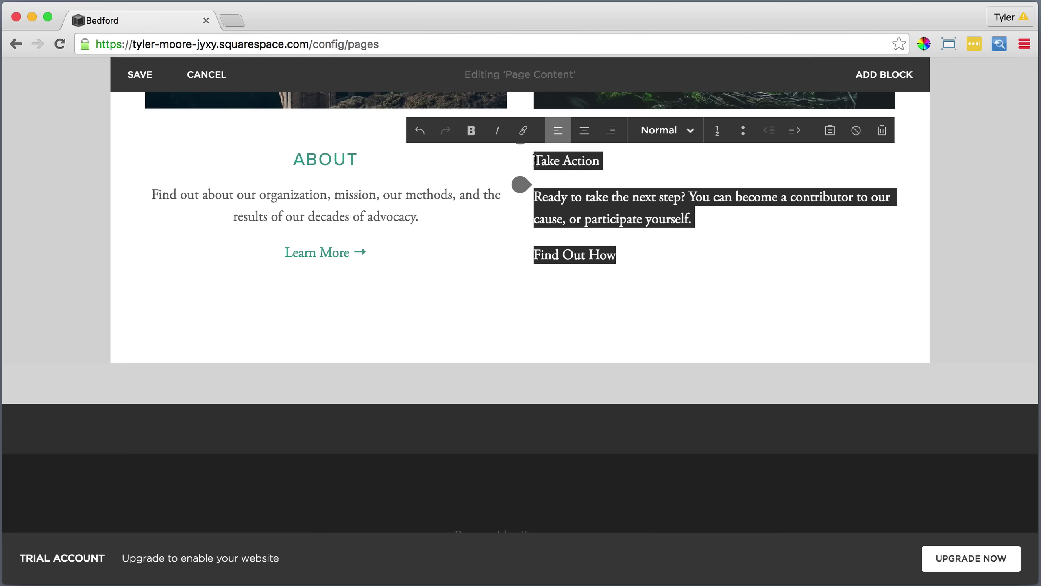
pyautogui.click(584, 133)
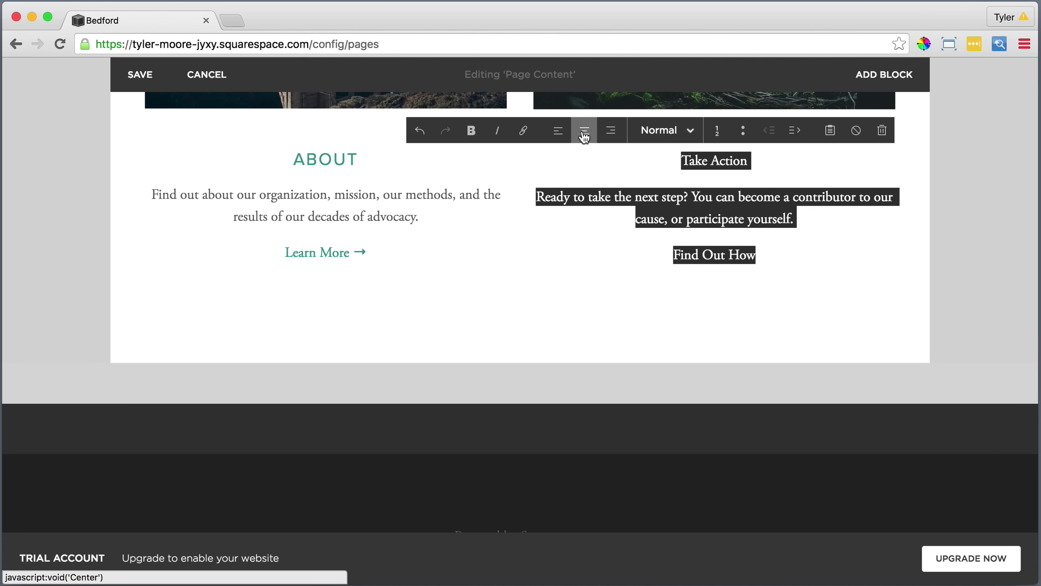
pyautogui.click(751, 160)
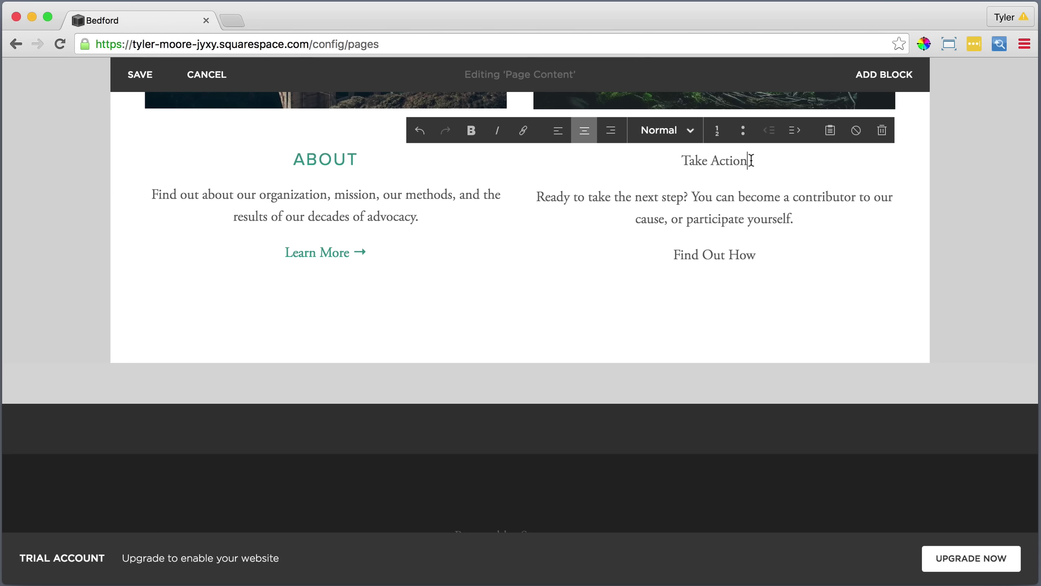
pyautogui.moveTo(751, 160); pyautogui.dragTo(679, 158)
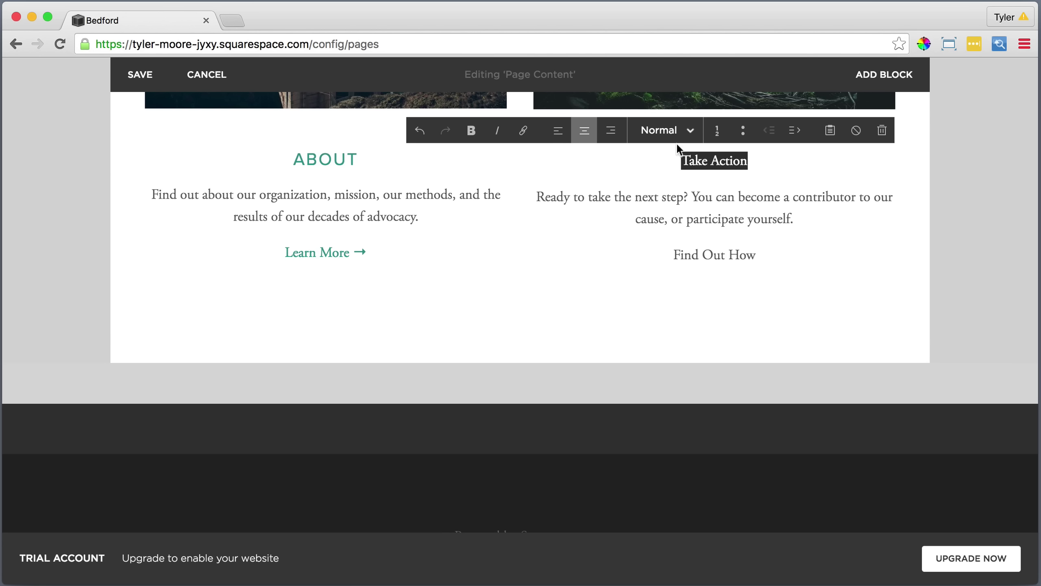
pyautogui.click(665, 130)
pyautogui.click(666, 201)
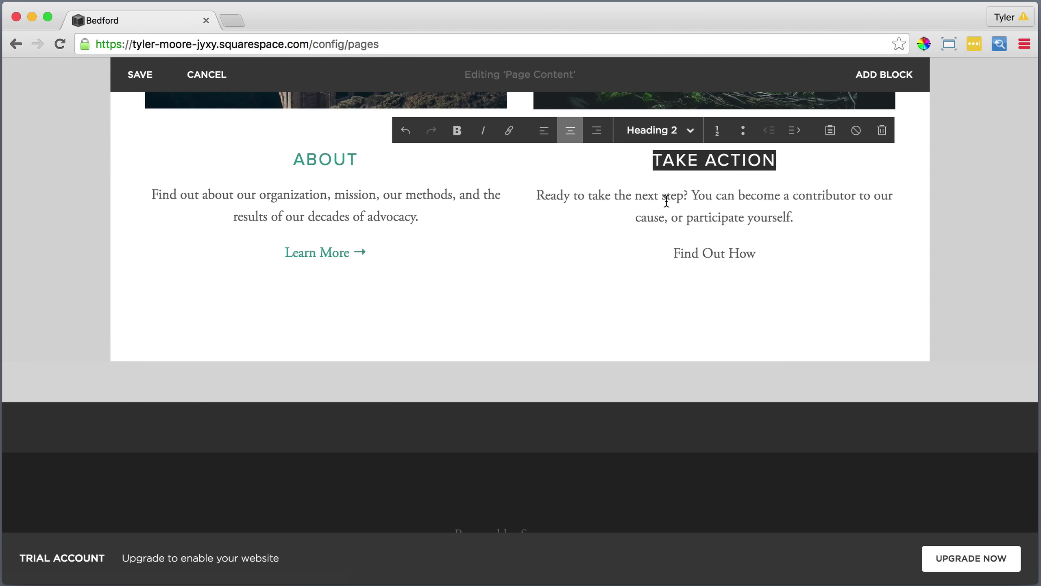
# Link the TAKE ACTION heading to the Take Action page.
pyautogui.moveTo(790, 161); pyautogui.dragTo(652, 159)
pyautogui.click(509, 130)
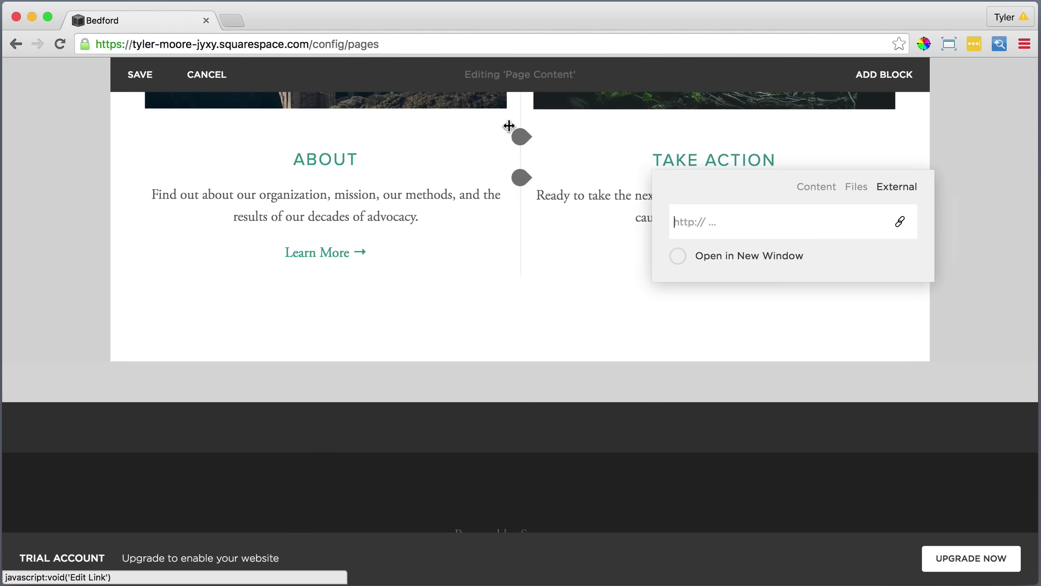
pyautogui.click(806, 192)
pyautogui.scroll(-5, 800, 326)
pyautogui.scroll(-2, 801, 330)
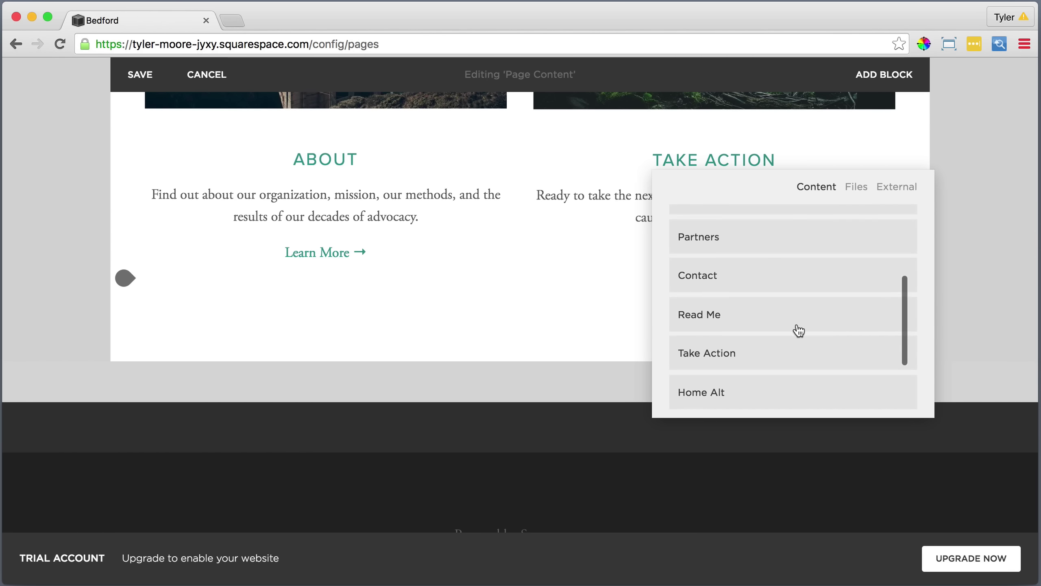
pyautogui.click(728, 351)
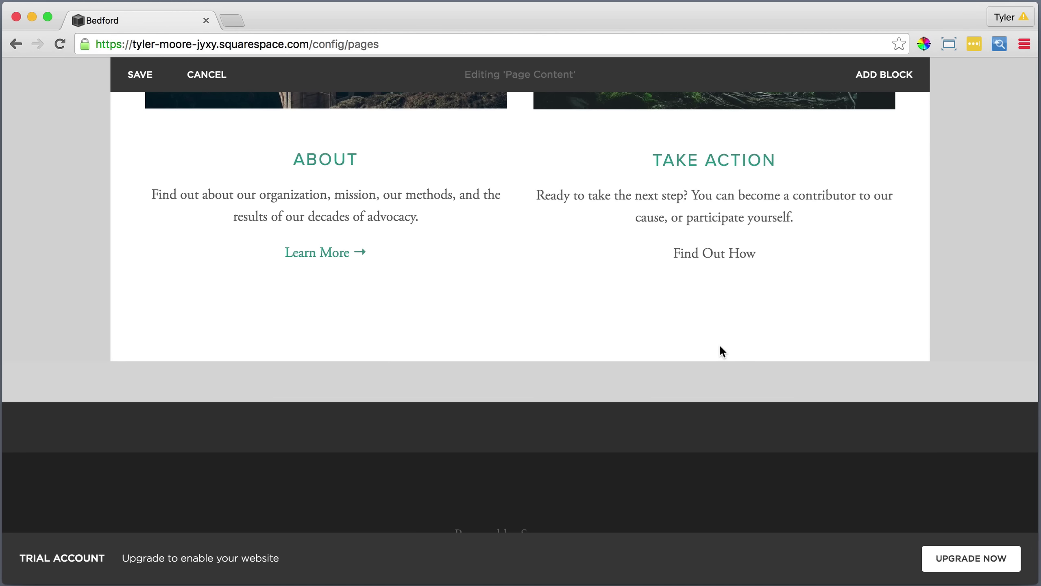
pyautogui.click(767, 253)
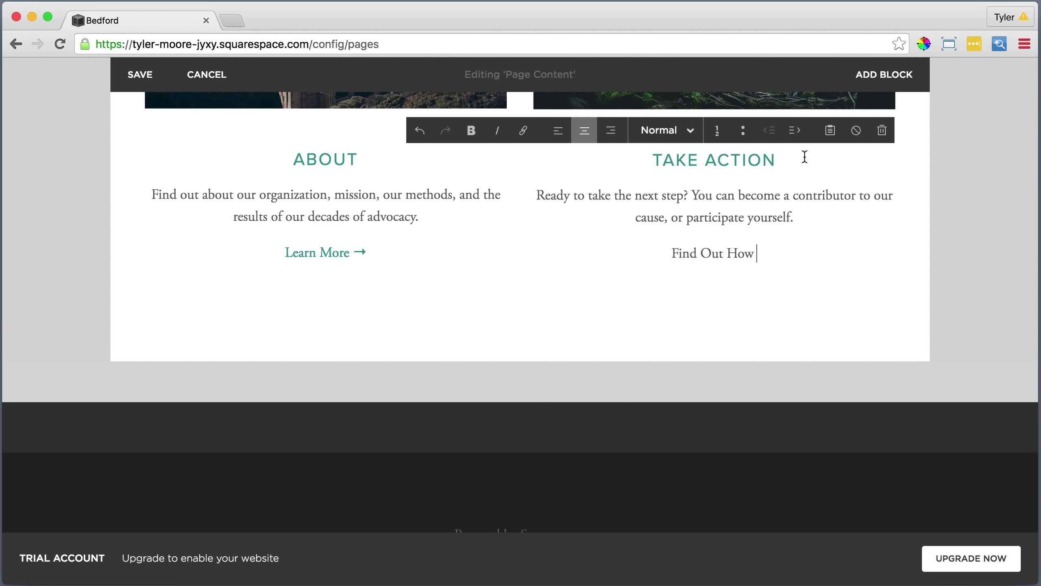
pyautogui.click(830, 130)
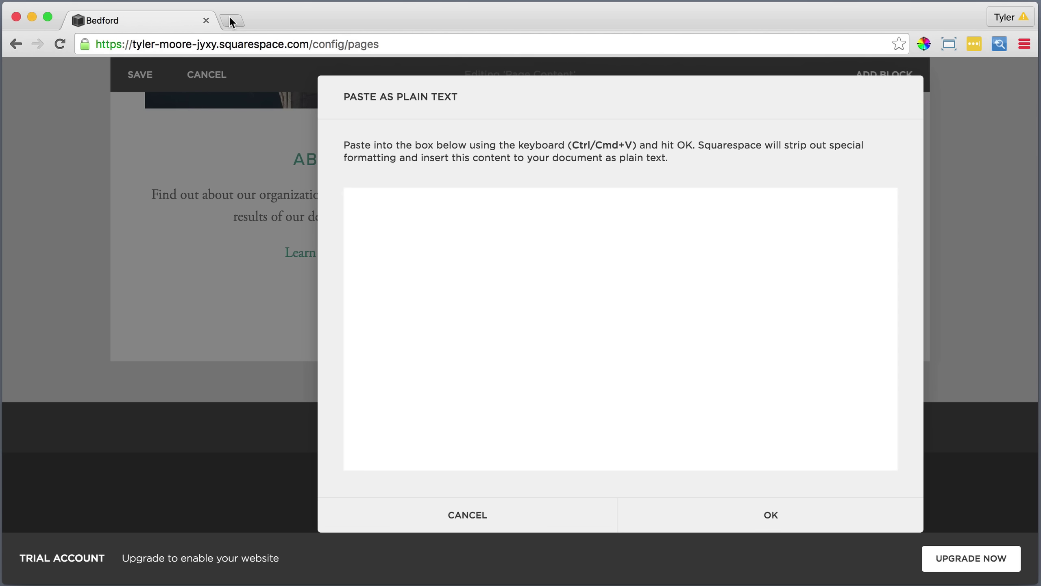
# Search 'arrow', copy the → character from the Unicode Arrows page, and close that tab.
pyautogui.click(230, 20)
pyautogui.write('arrow symbol')
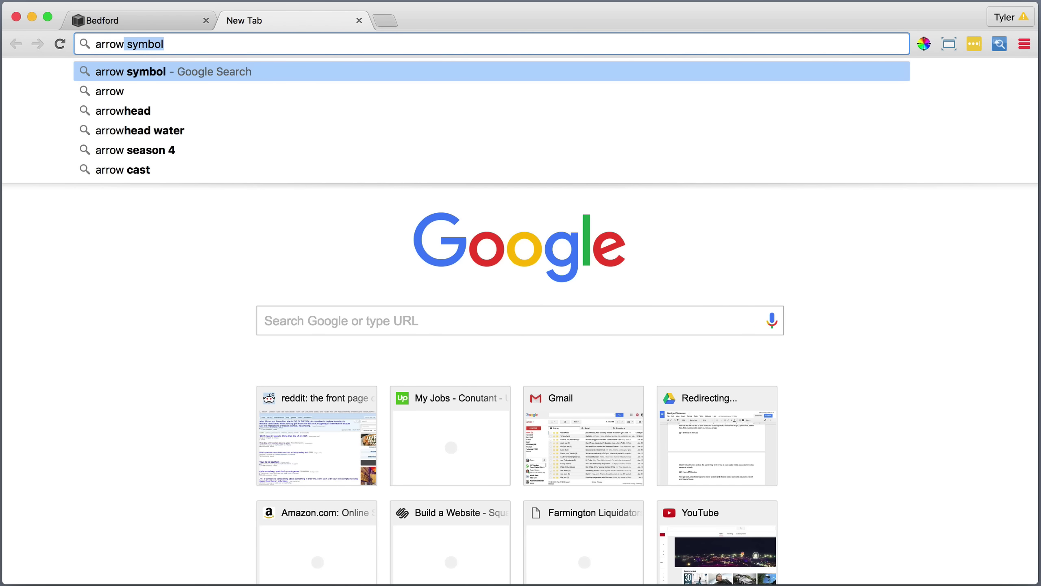
pyautogui.press('Return')
pyautogui.scroll(-4, 180, 406)
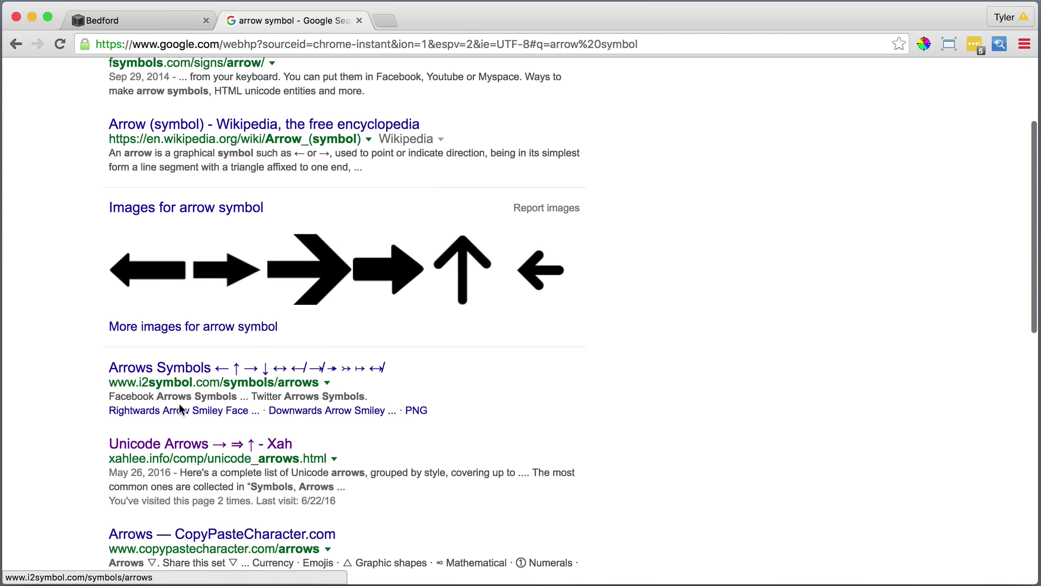
pyautogui.click(174, 443)
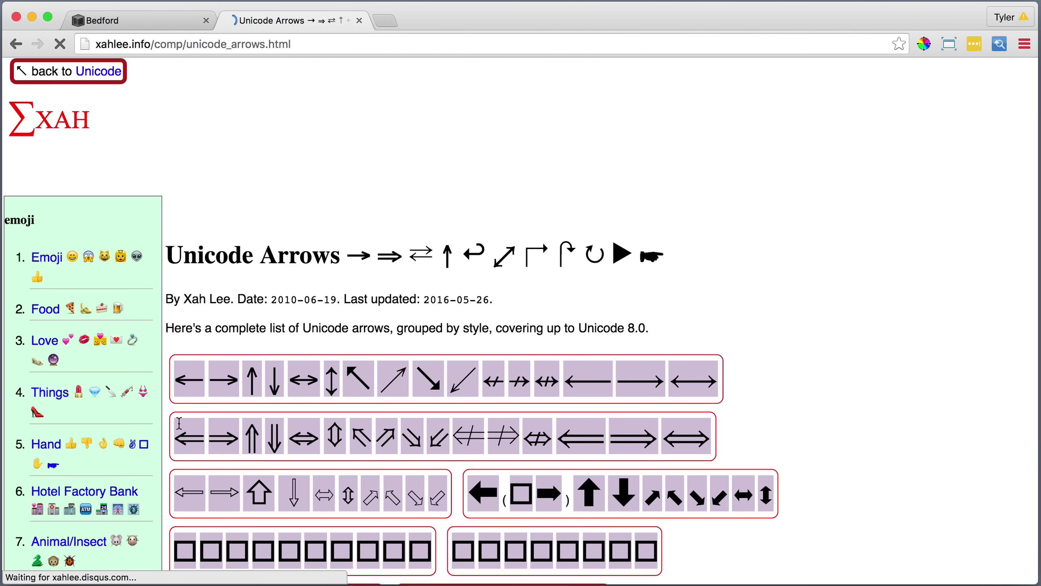
pyautogui.rightClick(222, 381)
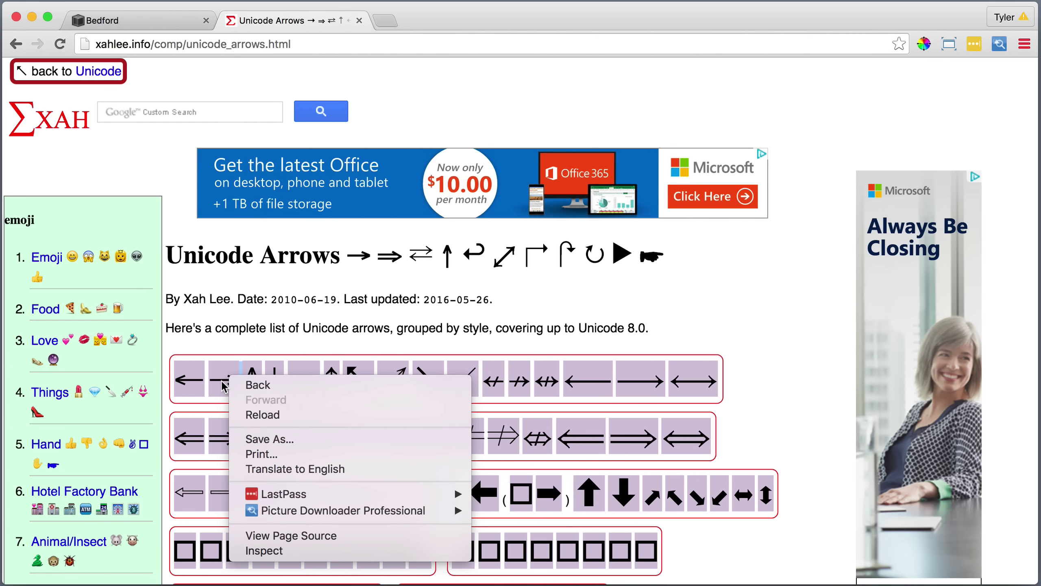
pyautogui.rightClick(223, 382)
pyautogui.click(255, 416)
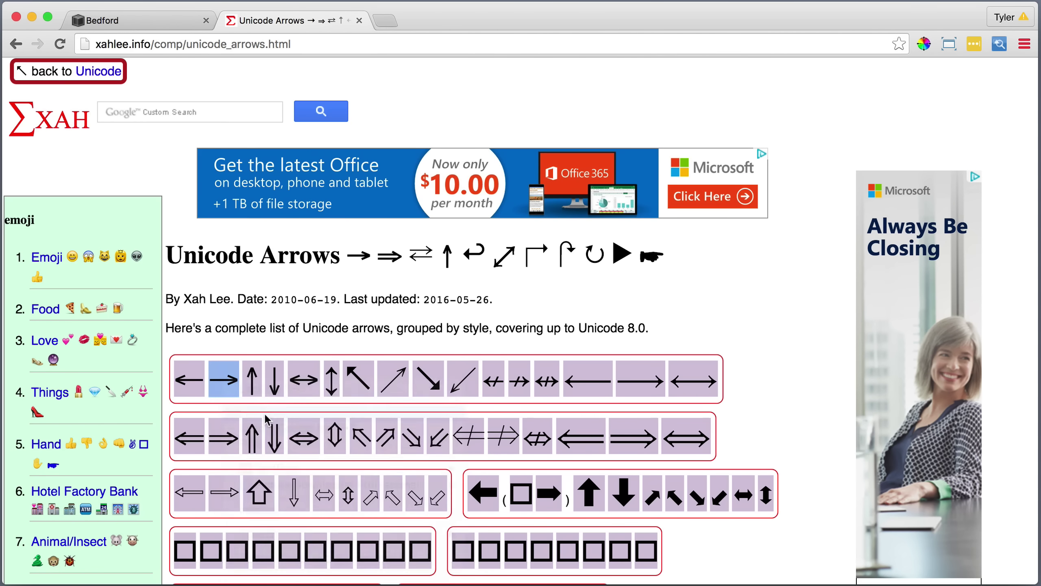
pyautogui.click(359, 21)
pyautogui.rightClick(371, 192)
# Append the → to Find Out How and link it to the Take Action page.
pyautogui.click(425, 271)
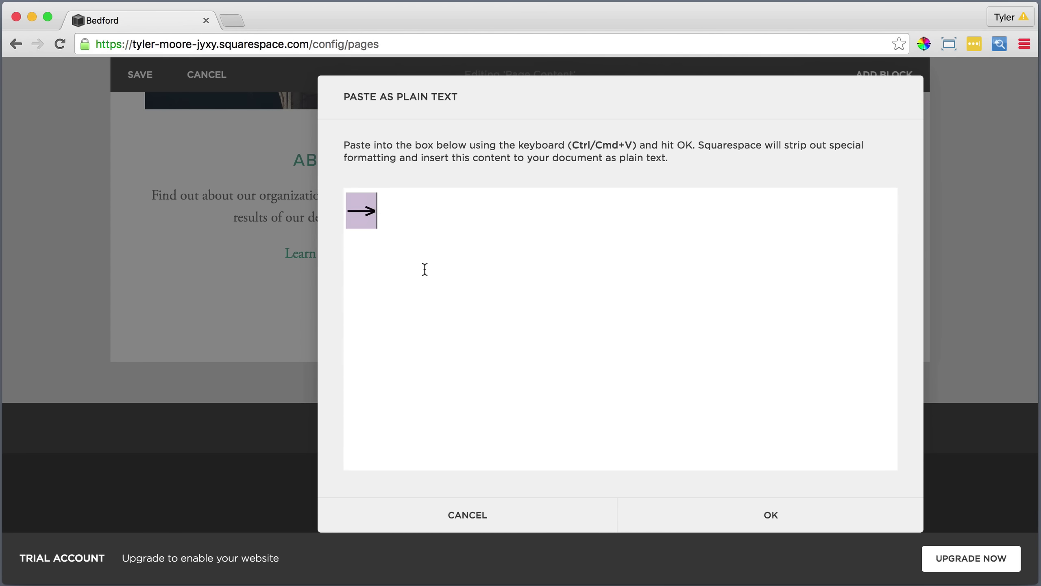
pyautogui.click(772, 515)
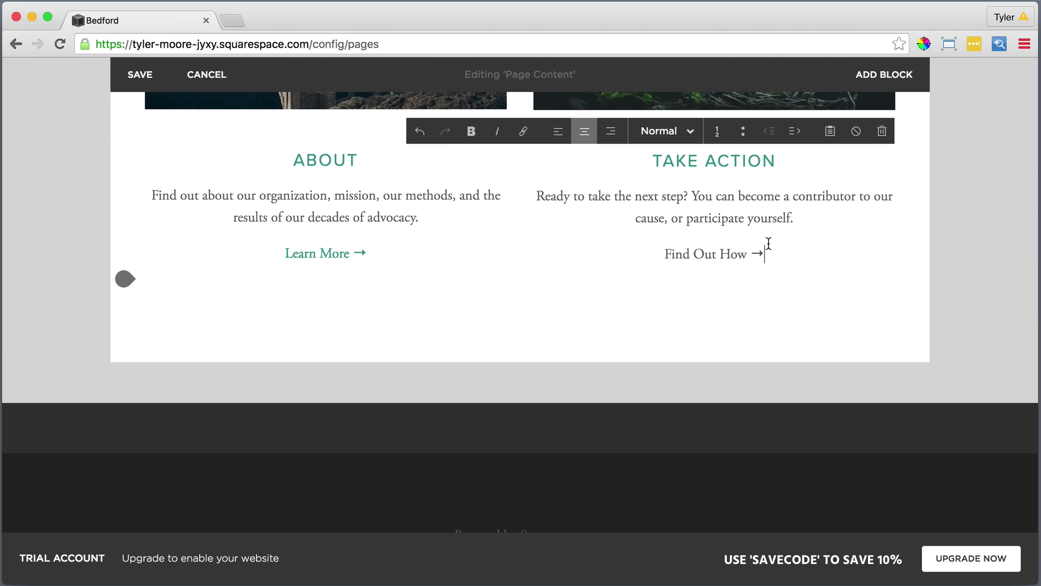
pyautogui.moveTo(769, 243); pyautogui.dragTo(651, 247)
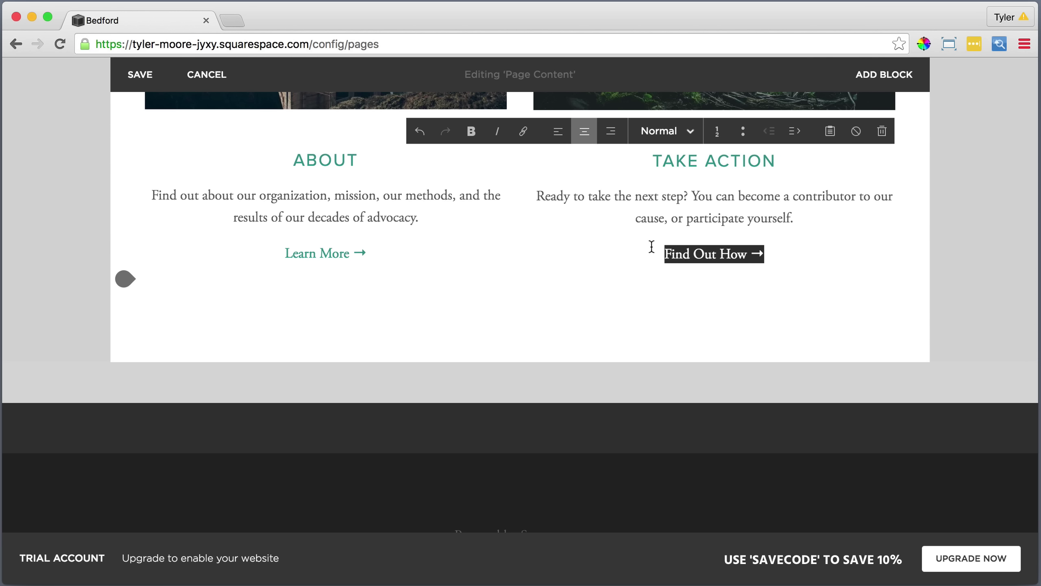
pyautogui.click(523, 137)
pyautogui.click(829, 155)
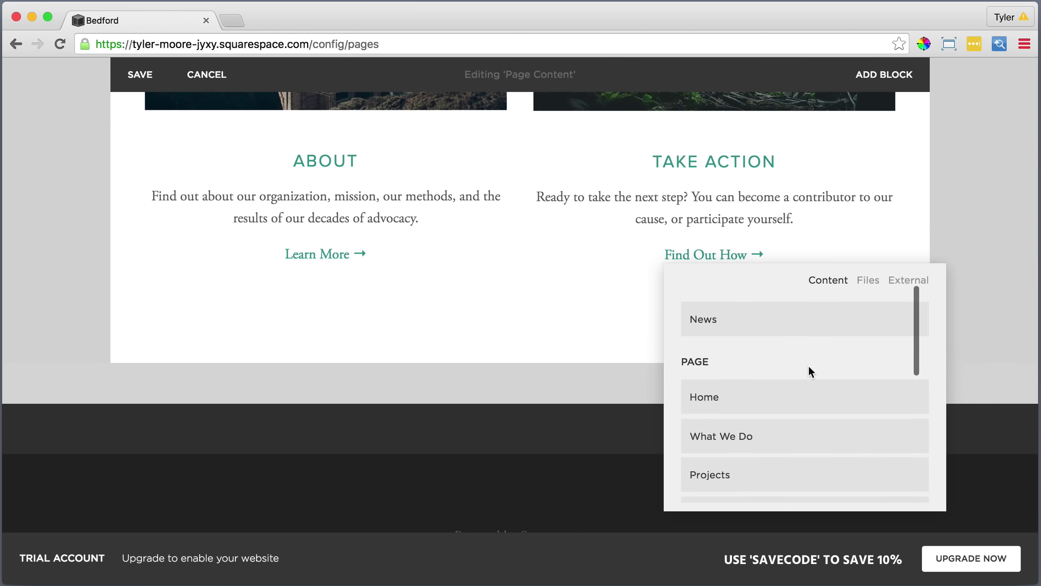
pyautogui.scroll(-5, 810, 377)
pyautogui.click(747, 421)
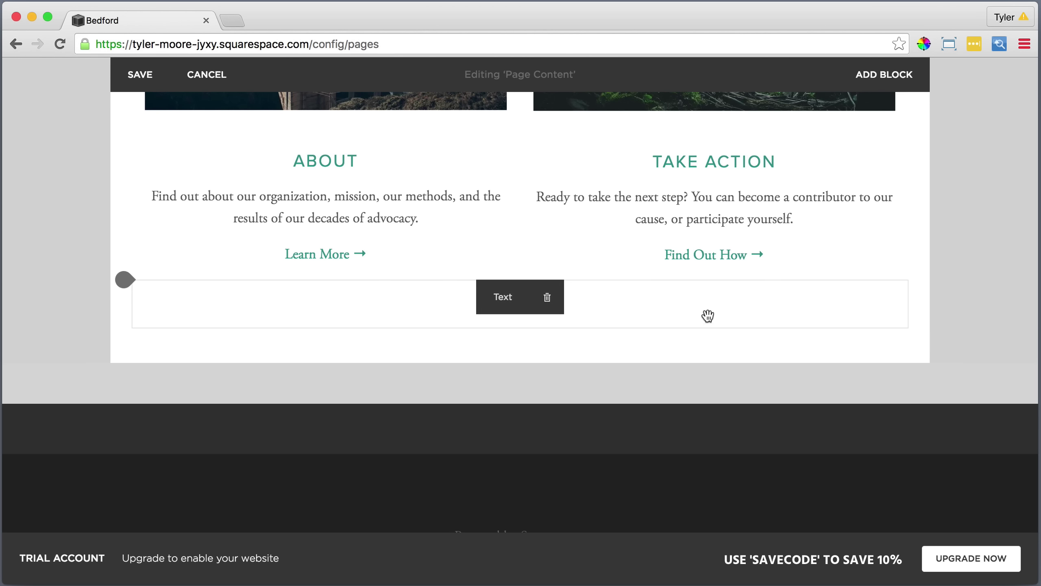
# Delete the empty text block and the divider line under the headline.
pyautogui.click(547, 297)
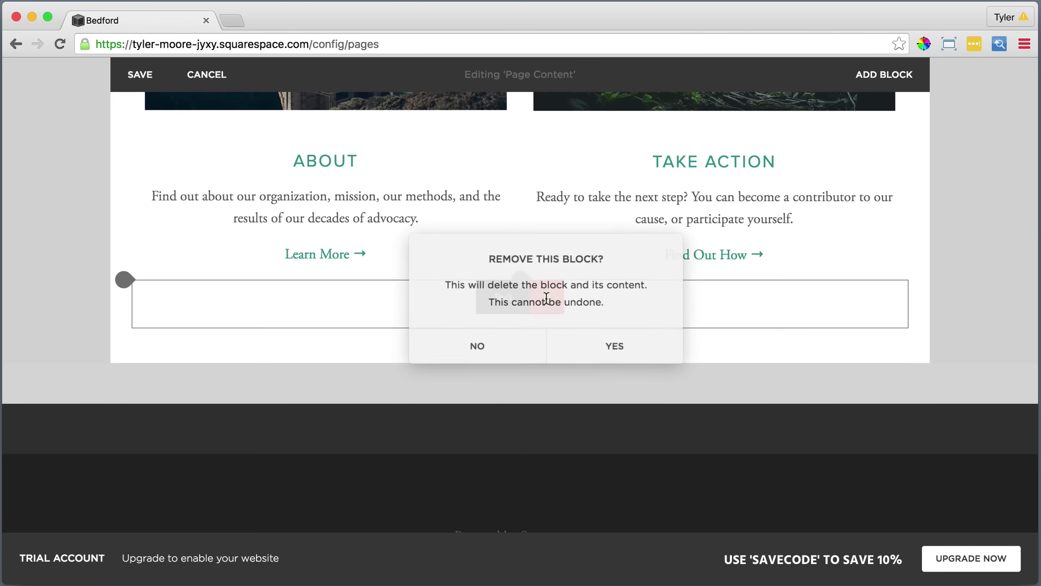
pyautogui.click(614, 348)
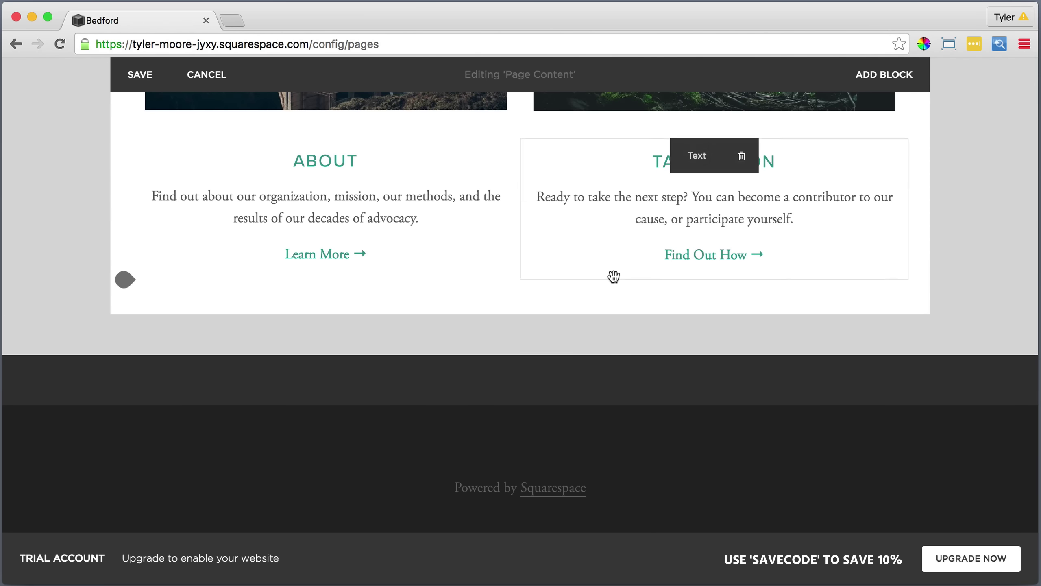
pyautogui.scroll(10, 614, 275)
pyautogui.scroll(5, 613, 275)
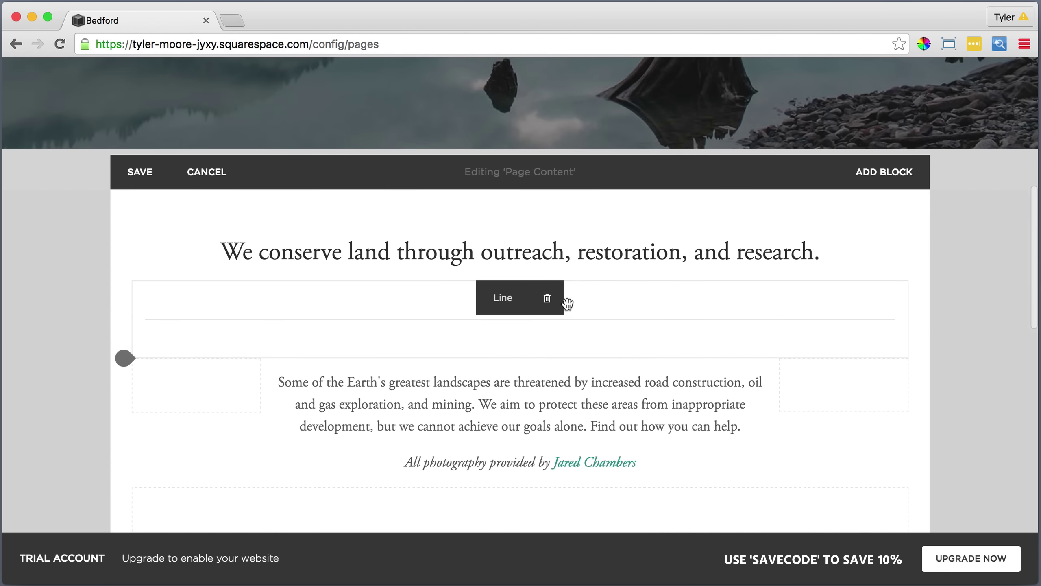
pyautogui.click(548, 298)
pyautogui.click(617, 346)
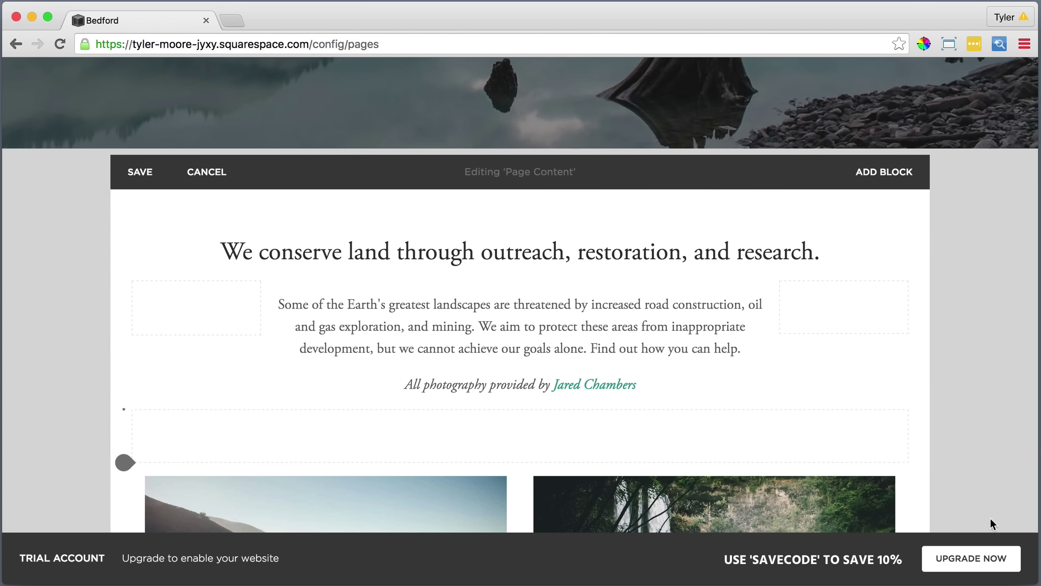
pyautogui.scroll(-10, 827, 399)
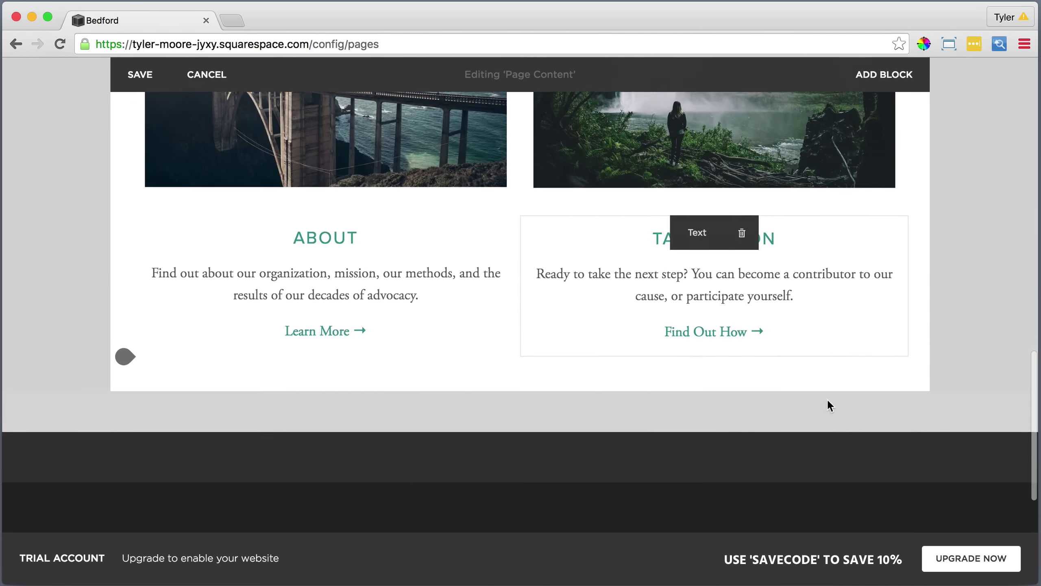
pyautogui.scroll(15, 827, 406)
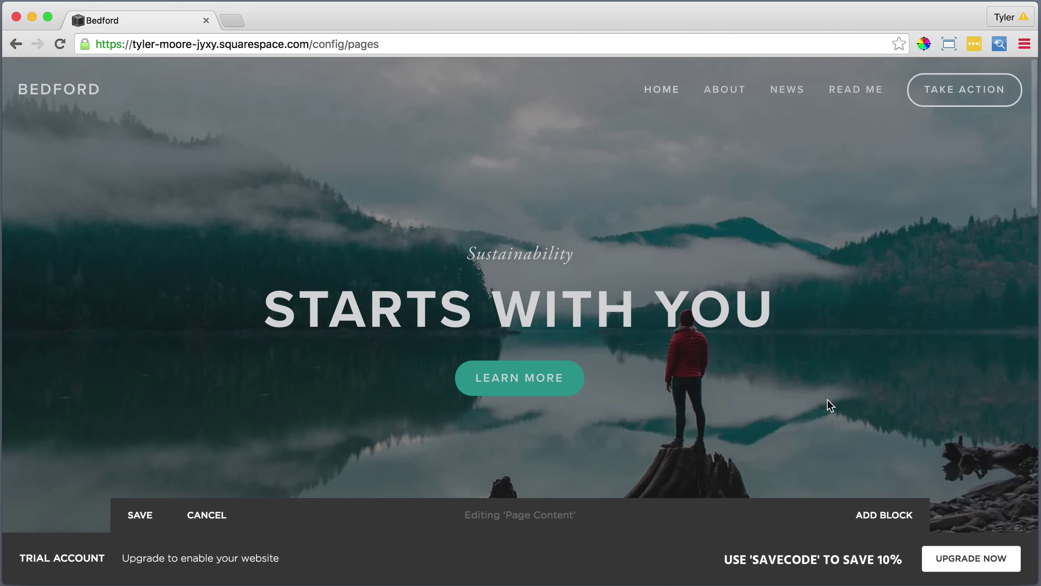
# Save the home page, then give What We Do a bold 'What We Do' description and save.
pyautogui.click(143, 511)
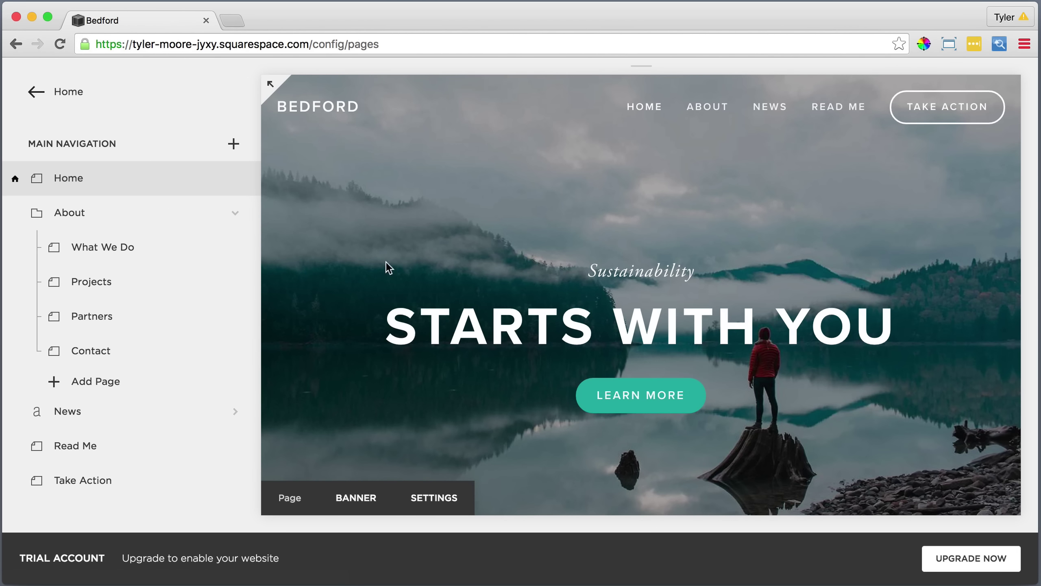
pyautogui.click(234, 247)
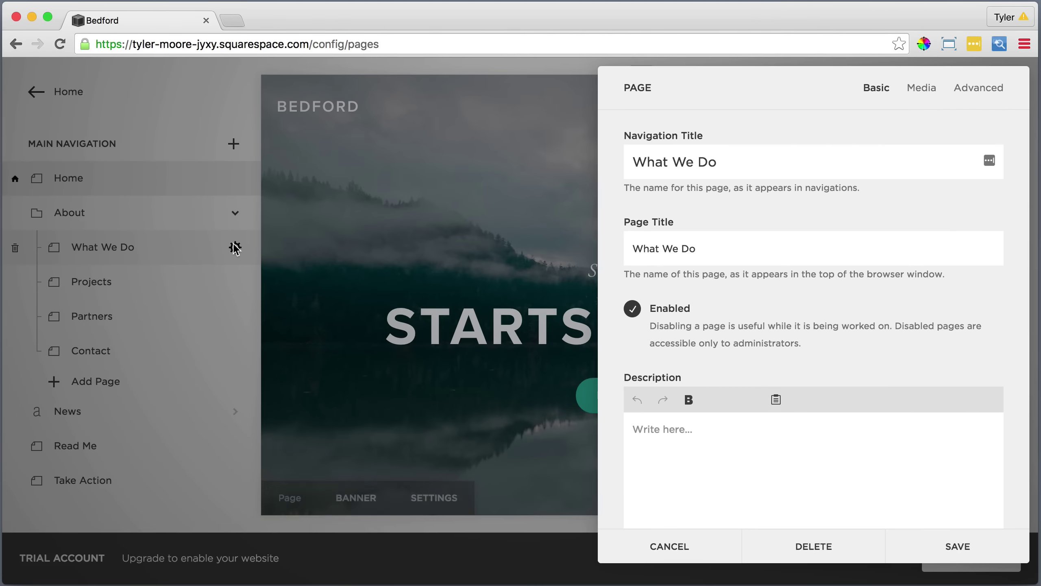
pyautogui.click(661, 429)
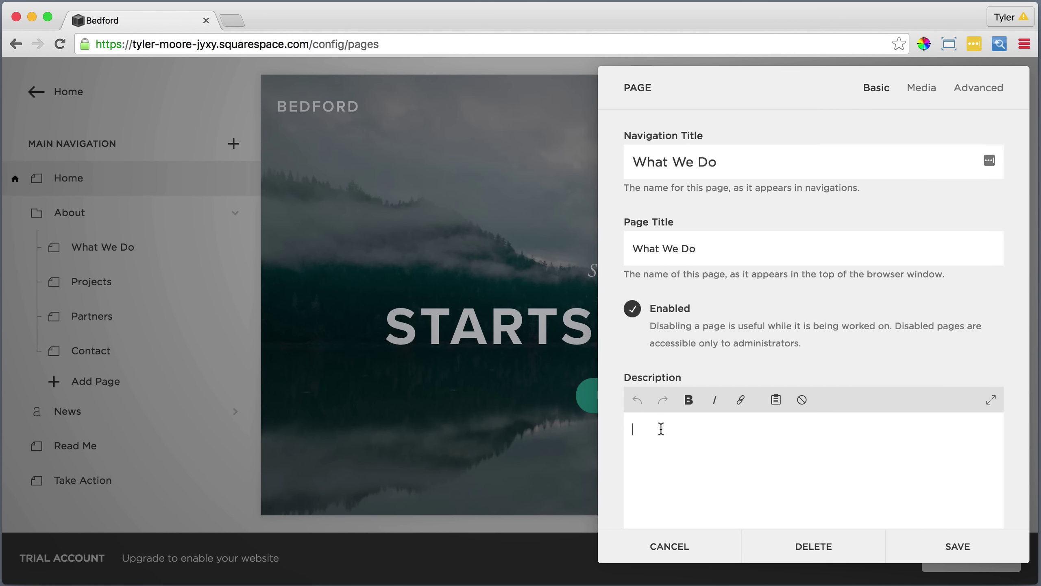
pyautogui.write('What We Do')
pyautogui.moveTo(715, 429); pyautogui.dragTo(626, 424)
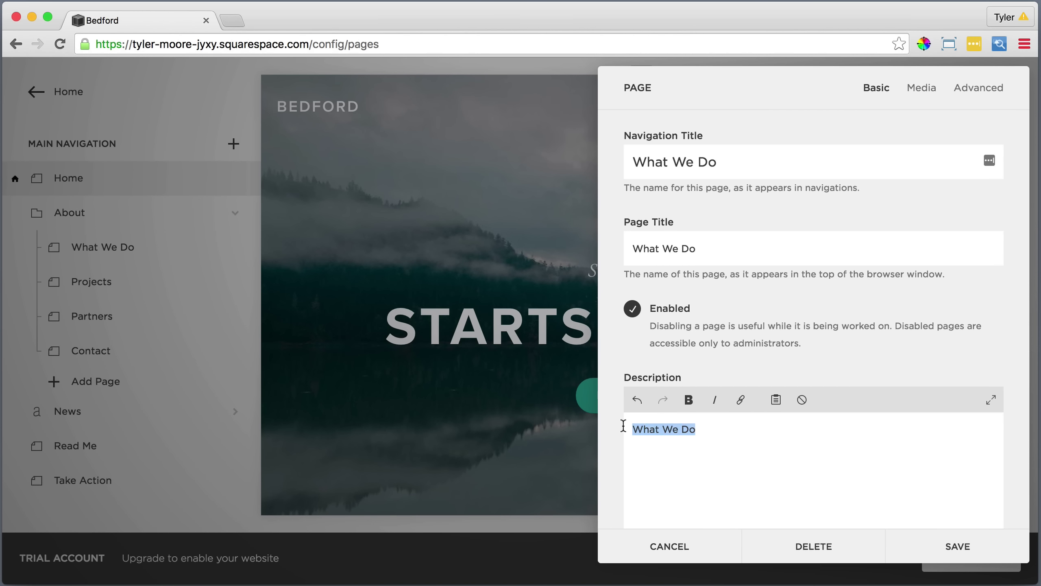
pyautogui.click(690, 403)
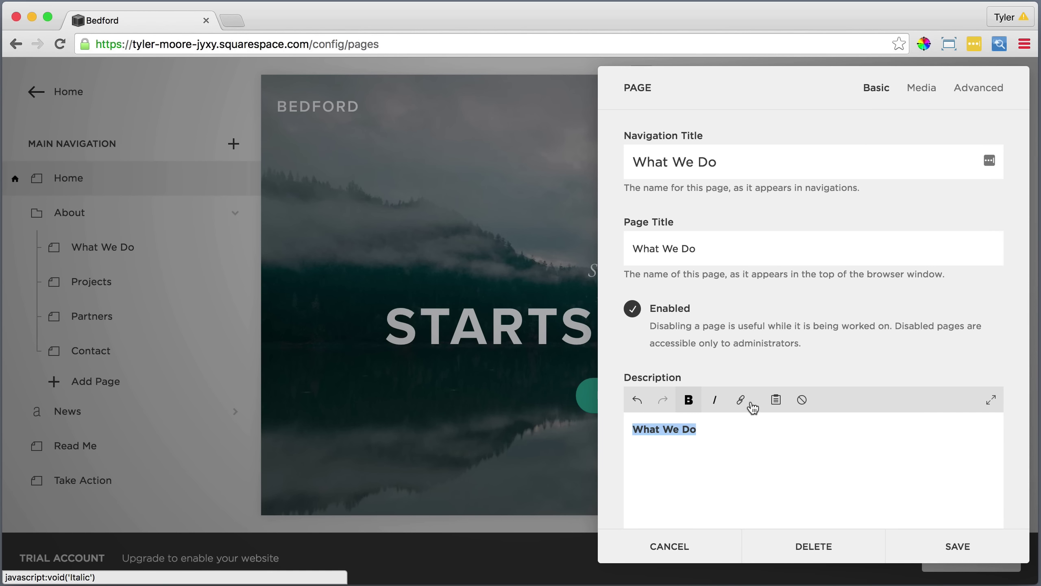
pyautogui.click(956, 545)
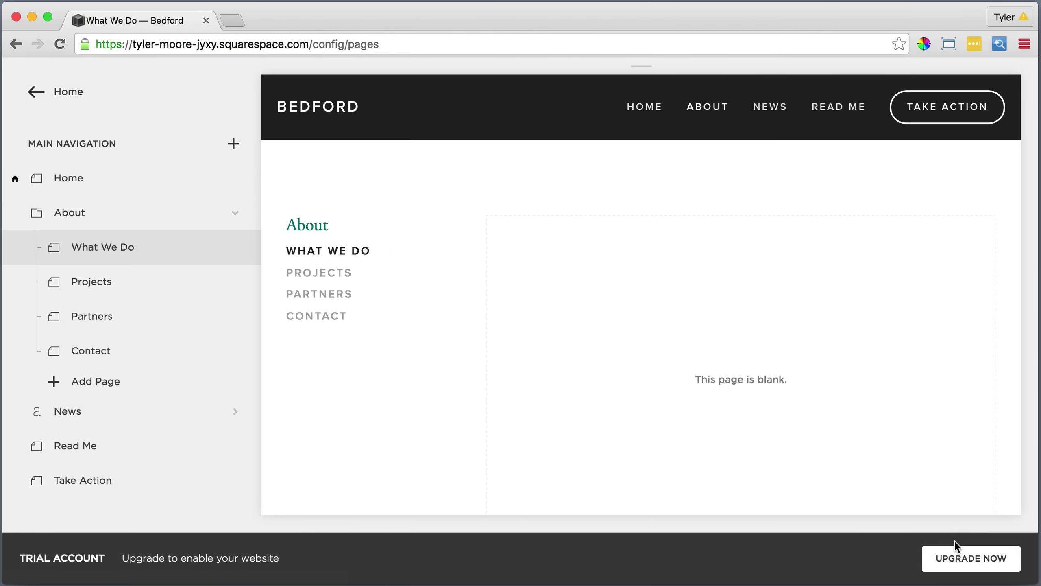
# Upload WhatWeDoImage.jpg as the banner, shift its focal point up into the sky, and save.
pyautogui.moveTo(847, 463)
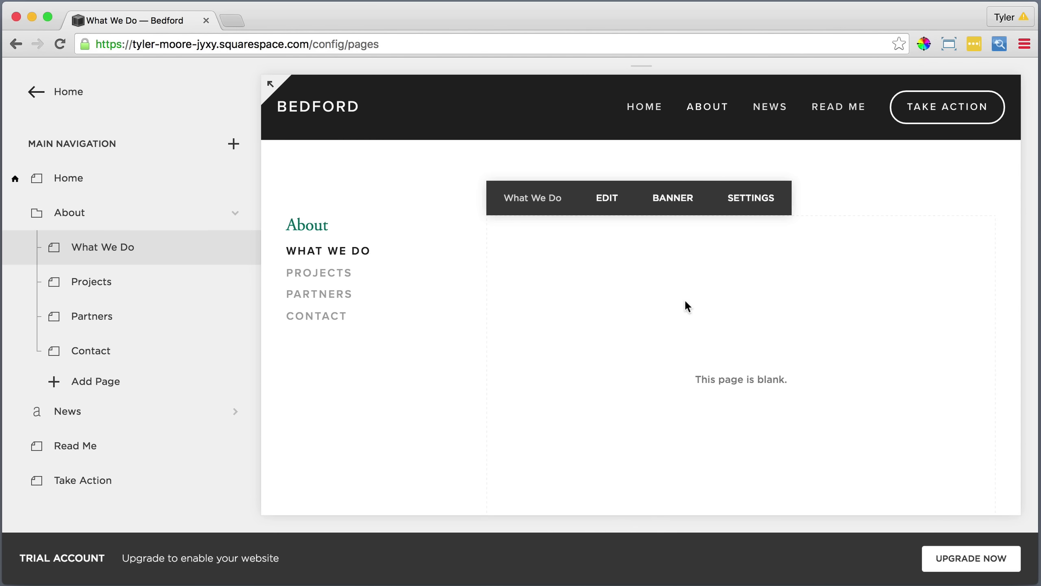
pyautogui.click(665, 193)
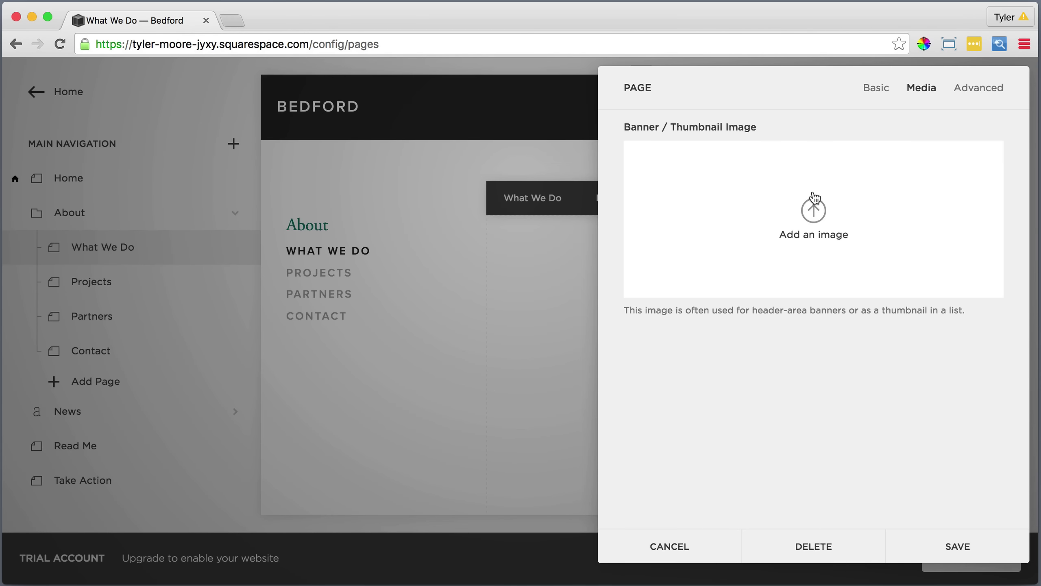
pyautogui.click(814, 205)
pyautogui.click(758, 214)
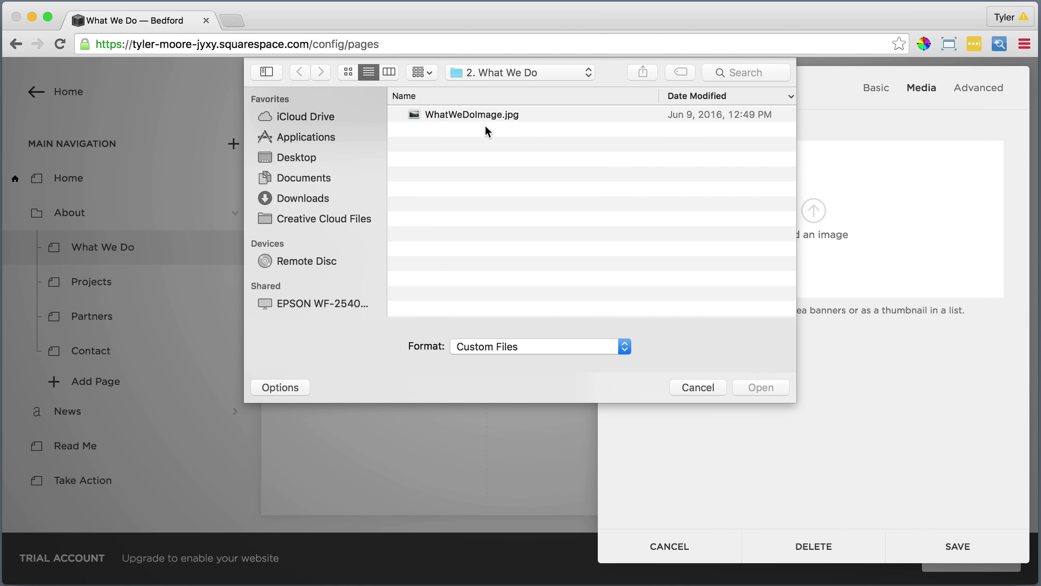
pyautogui.click(474, 118)
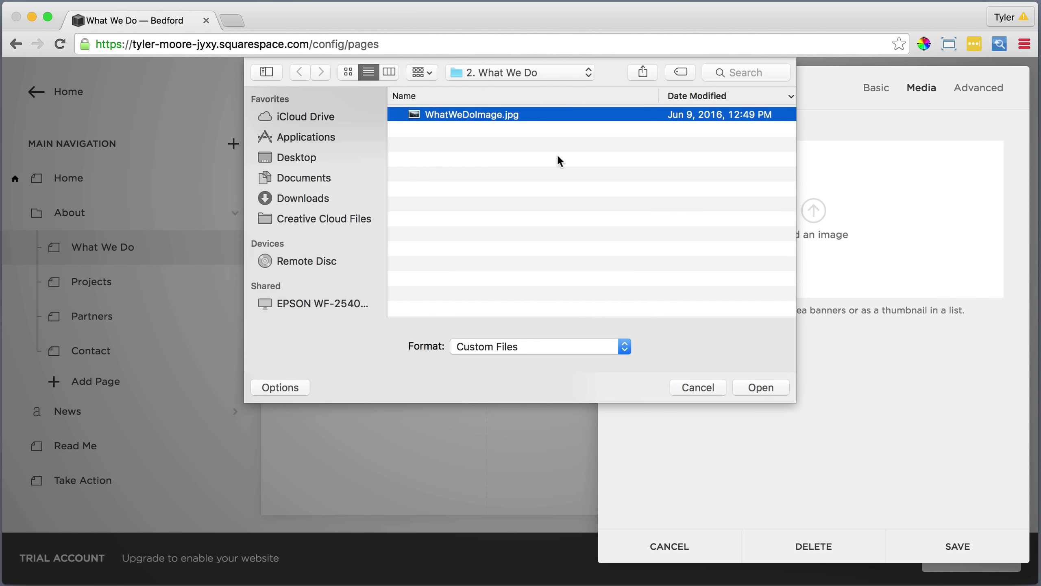
pyautogui.click(758, 387)
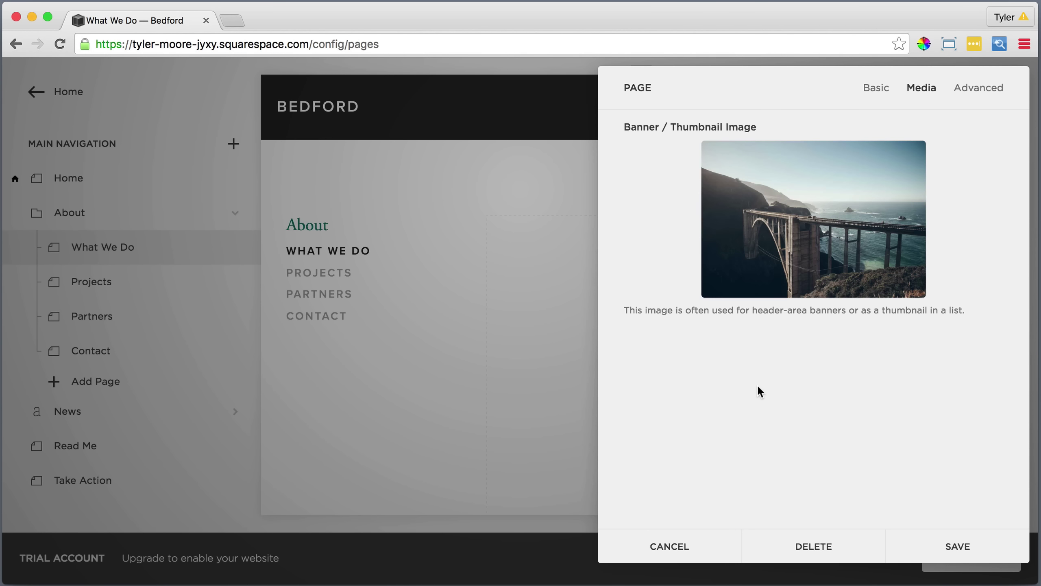
pyautogui.moveTo(802, 248)
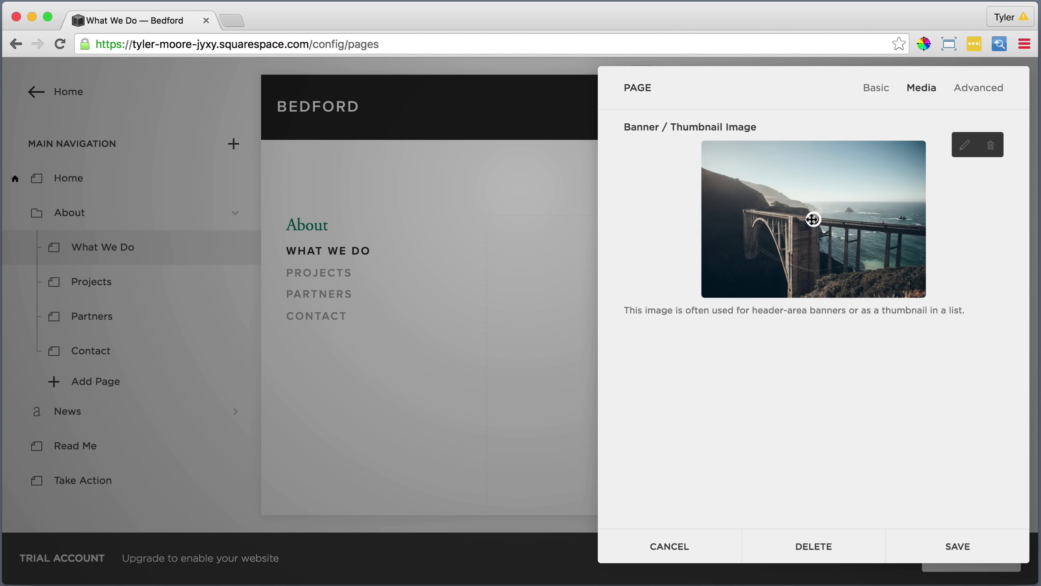
pyautogui.moveTo(812, 219); pyautogui.dragTo(815, 190)
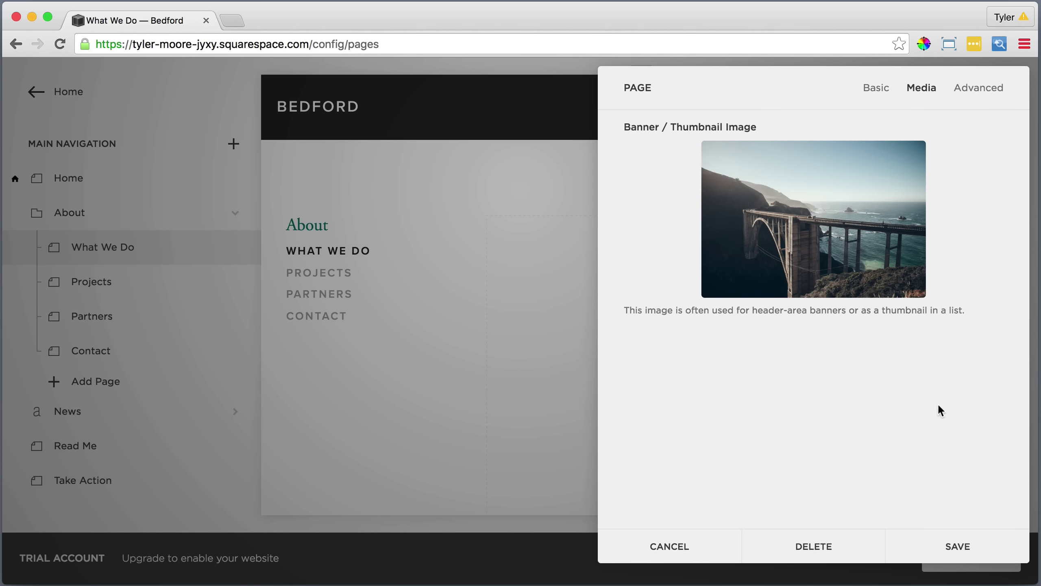
pyautogui.click(955, 542)
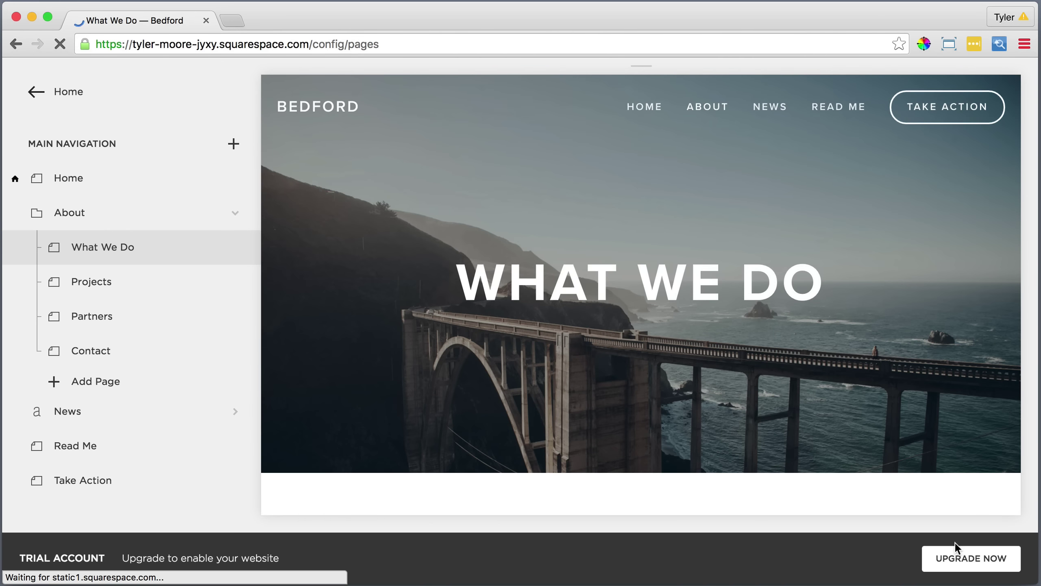
# Paste the Since 1950 and Our Mission page text into the empty text block as plain text.
pyautogui.scroll(-5, 693, 410)
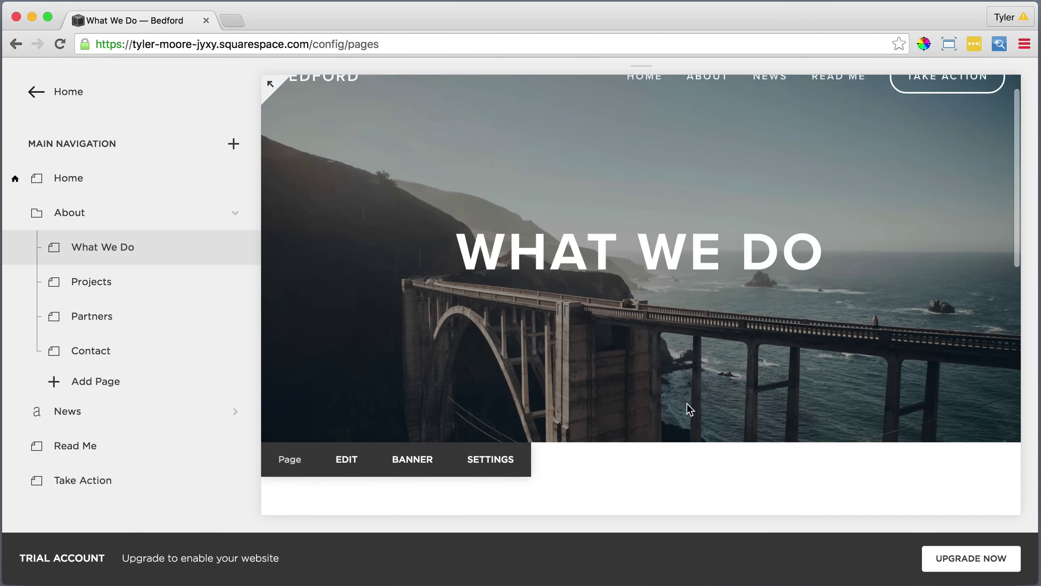
pyautogui.scroll(-2, 683, 402)
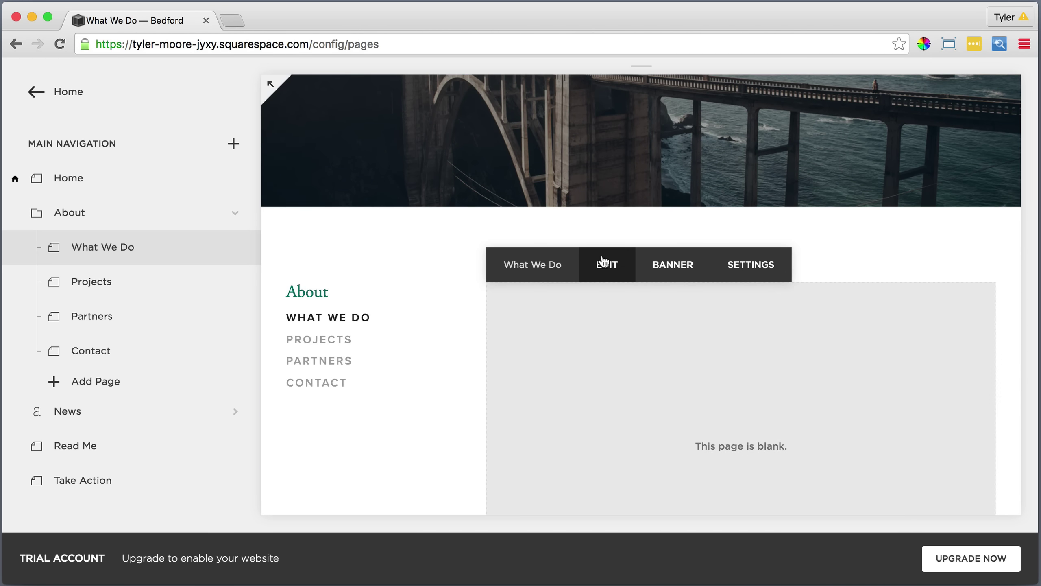
pyautogui.click(606, 263)
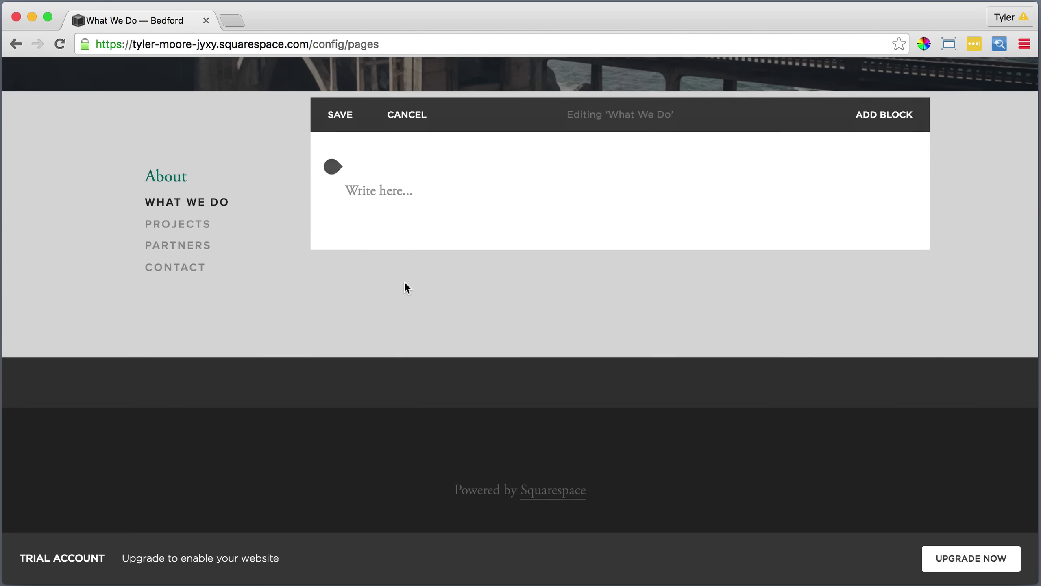
pyautogui.click(388, 180)
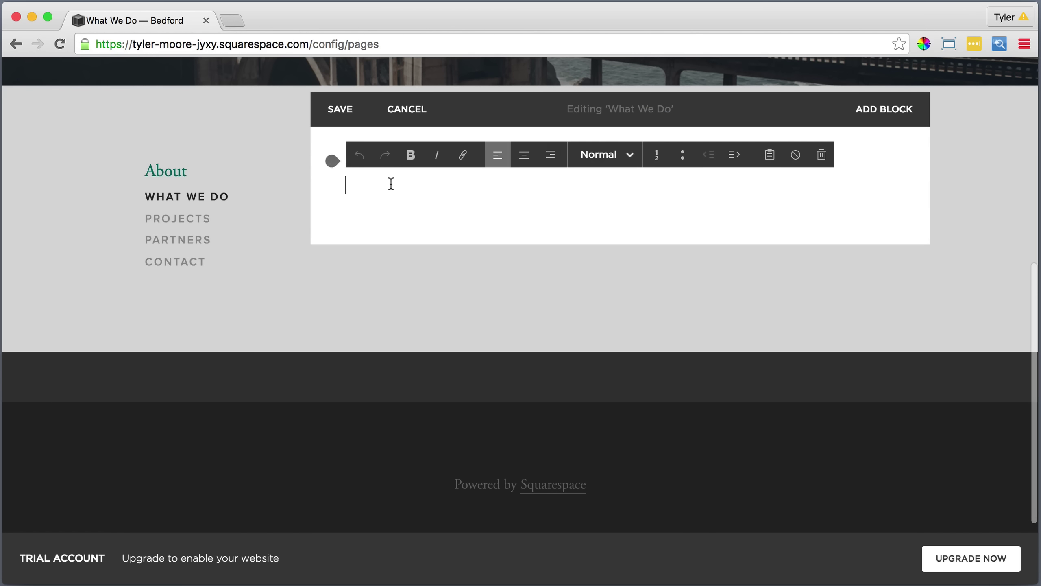
pyautogui.click(769, 154)
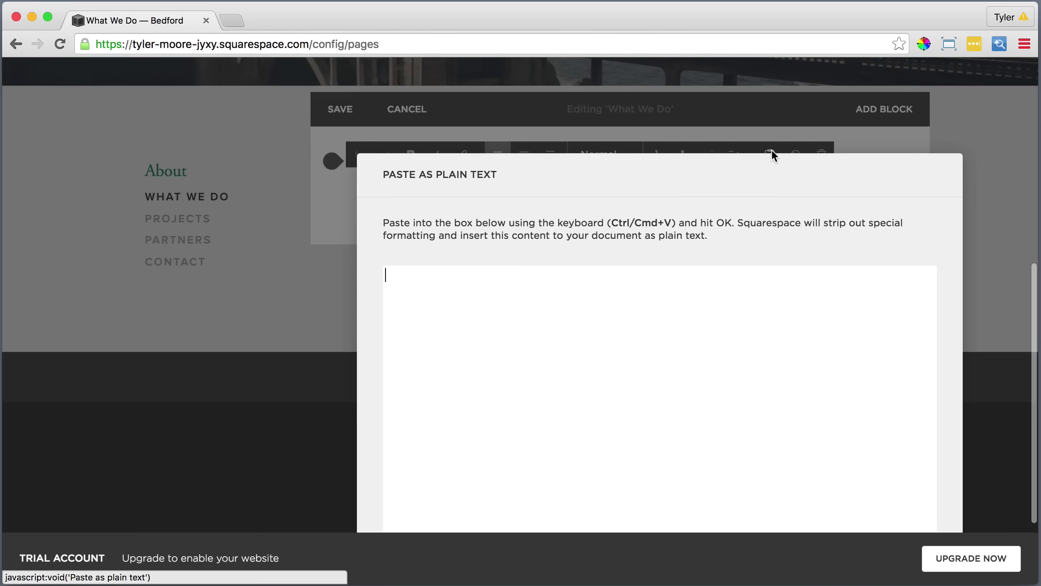
pyautogui.rightClick(634, 267)
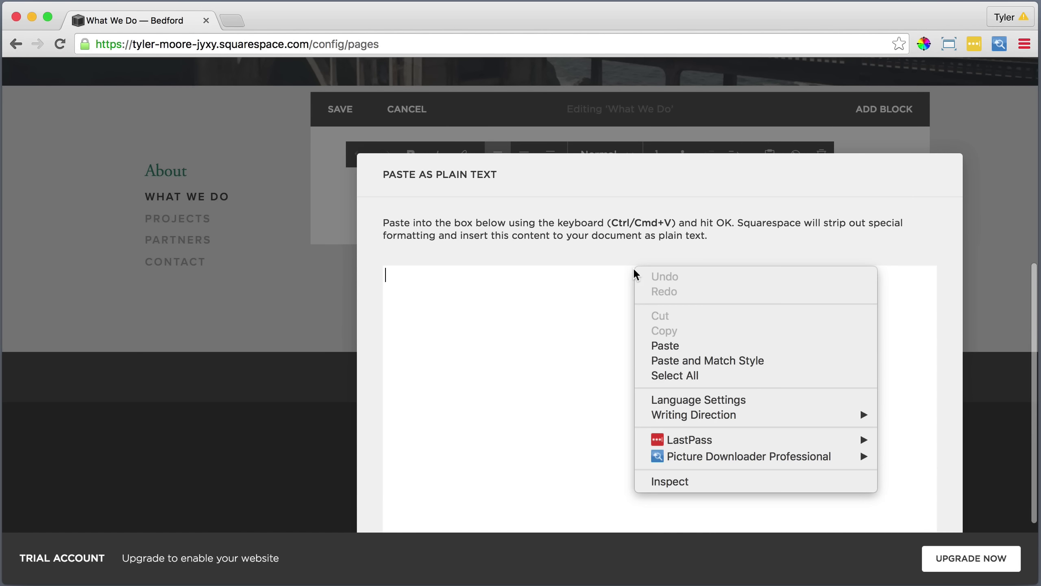
pyautogui.click(677, 346)
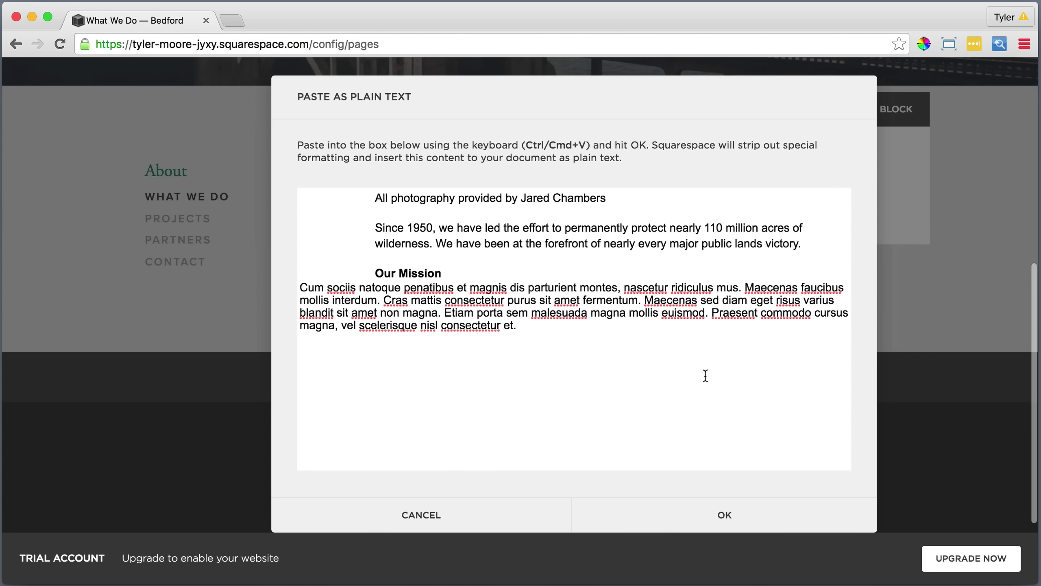
pyautogui.click(725, 515)
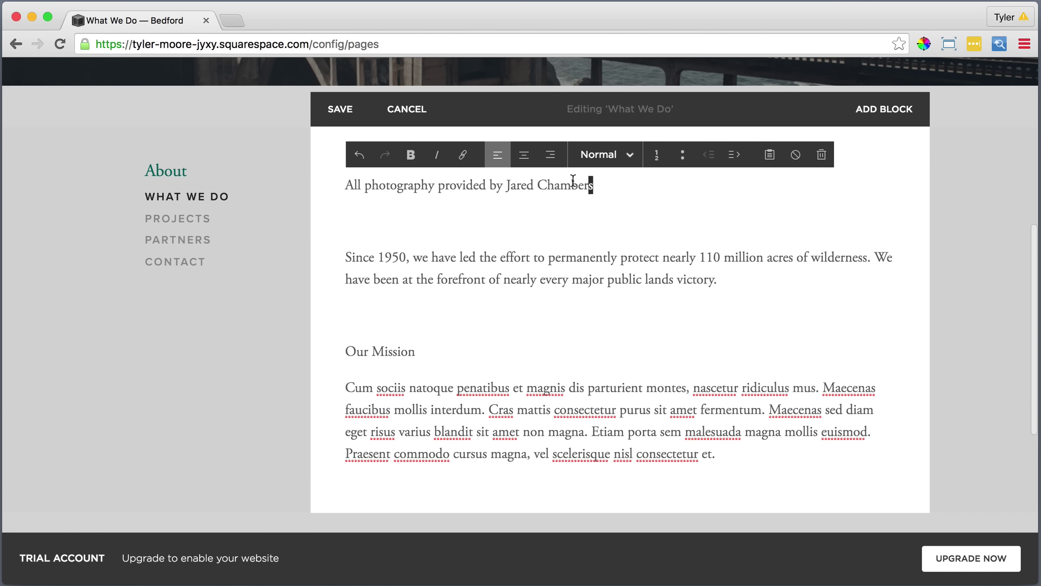
# Italicize the photography credit line and link the photographer's name to their website.
pyautogui.moveTo(592, 185); pyautogui.dragTo(345, 186)
pyautogui.click(437, 155)
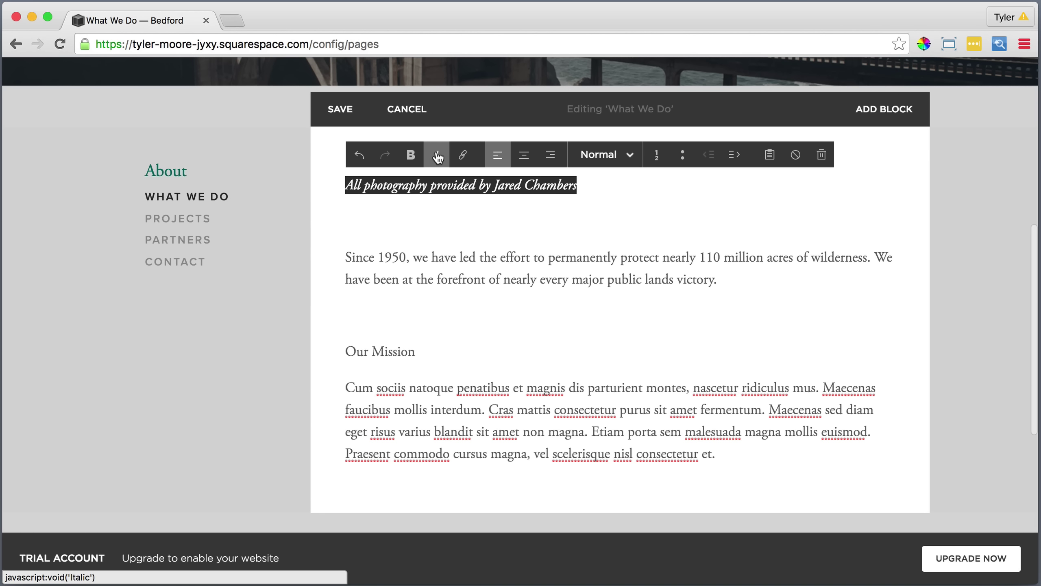
pyautogui.moveTo(578, 185); pyautogui.dragTo(493, 185)
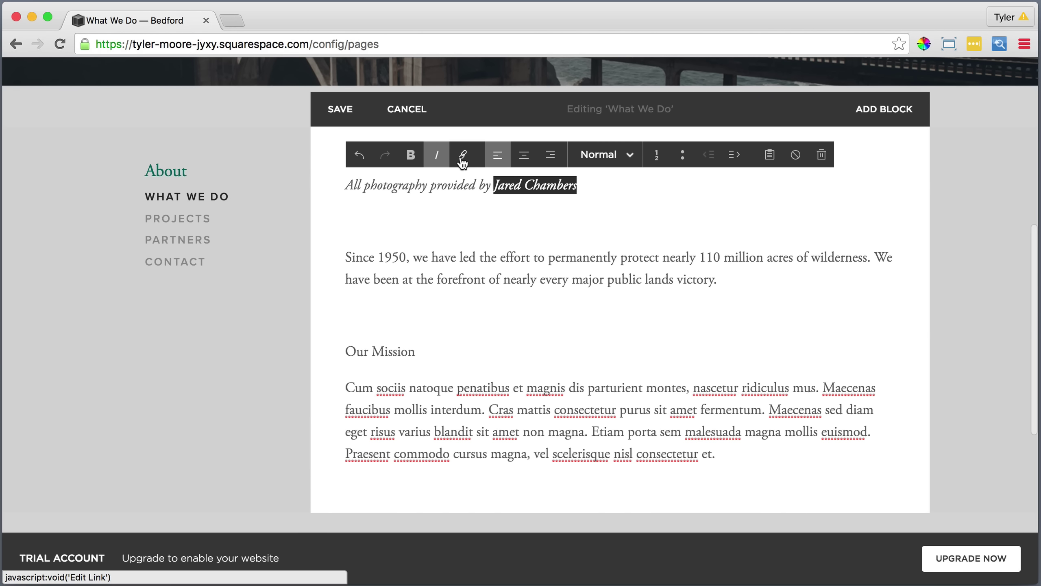
pyautogui.click(462, 158)
pyautogui.write('j')
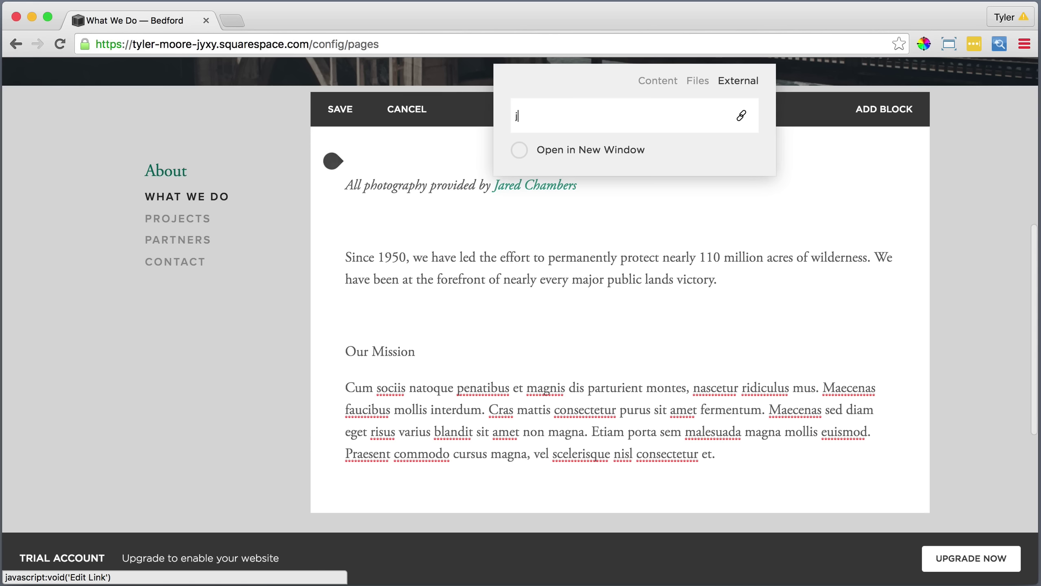
pyautogui.write('aredchamber')
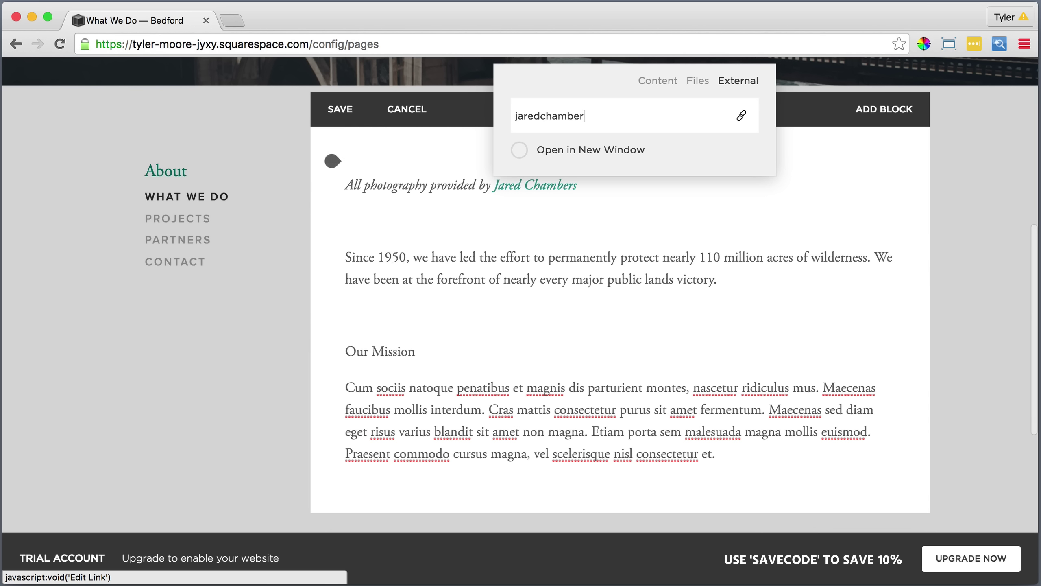
pyautogui.write('s.com')
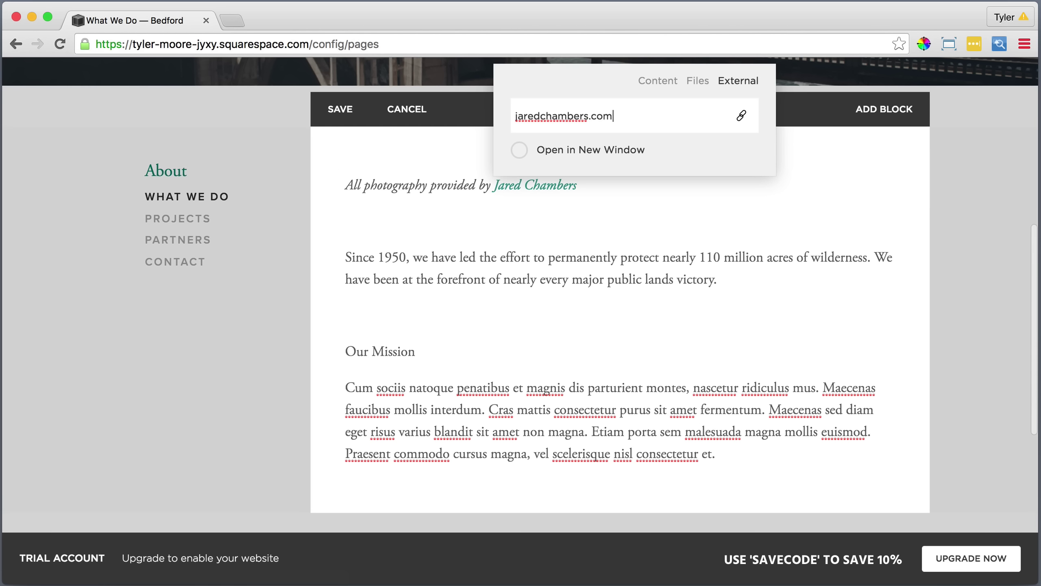
pyautogui.press('Return')
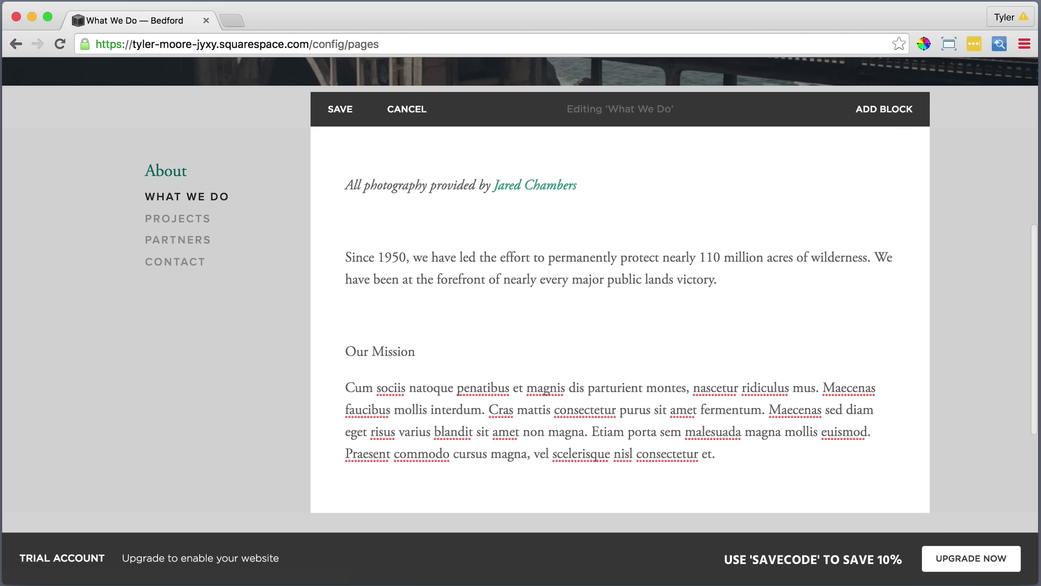
# Turn the Since 1950 paragraph into a Heading 1.
pyautogui.tripleClick(720, 277)
pyautogui.click(606, 154)
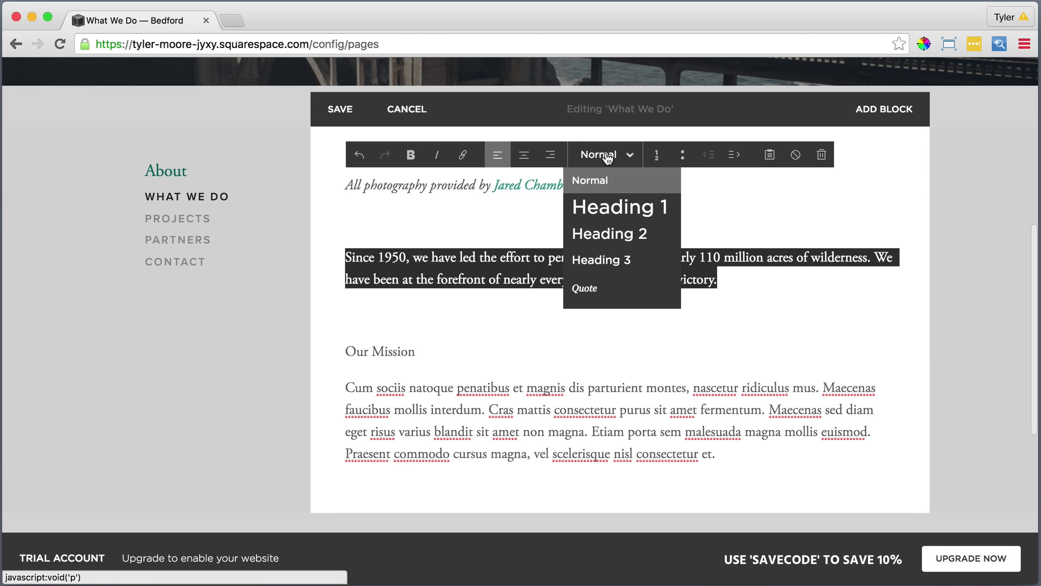
pyautogui.click(608, 207)
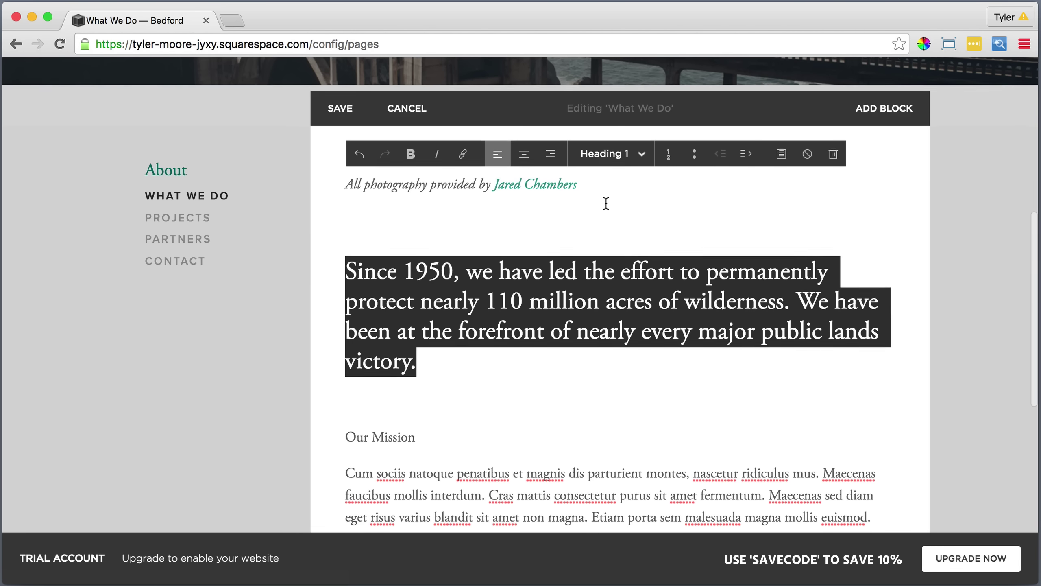
pyautogui.scroll(-3, 607, 204)
pyautogui.scroll(-2, 607, 203)
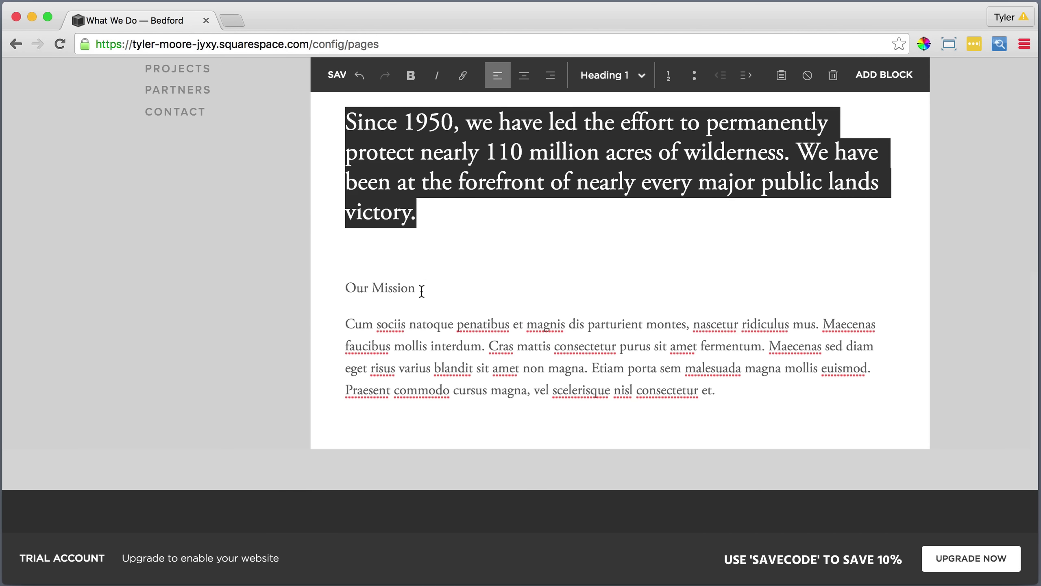
# Make Our Mission a Heading 2, leaving the mission body paragraph's style unchanged.
pyautogui.moveTo(421, 290); pyautogui.dragTo(333, 324)
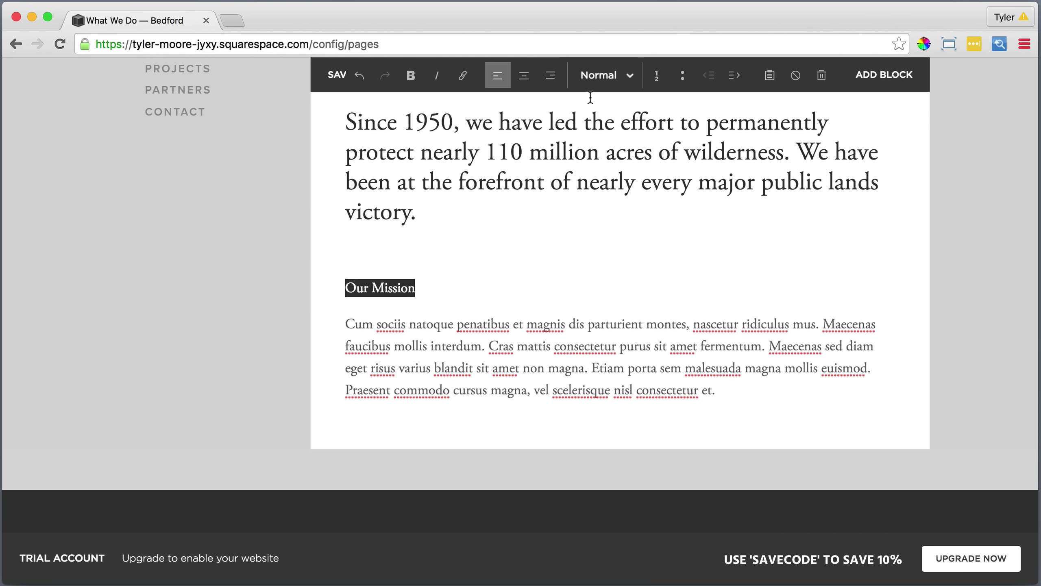
pyautogui.click(602, 76)
pyautogui.click(600, 149)
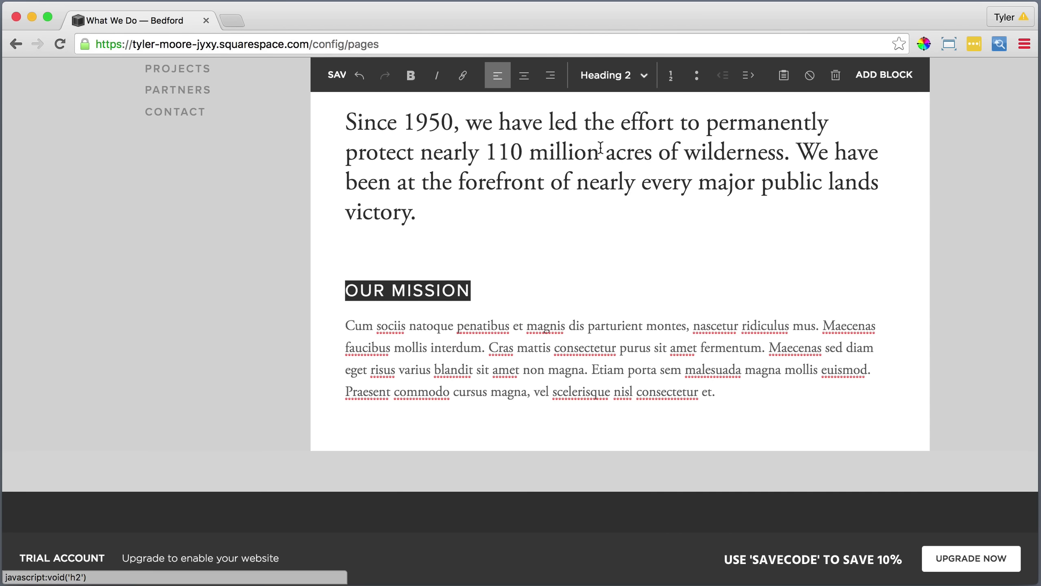
pyautogui.click(585, 352)
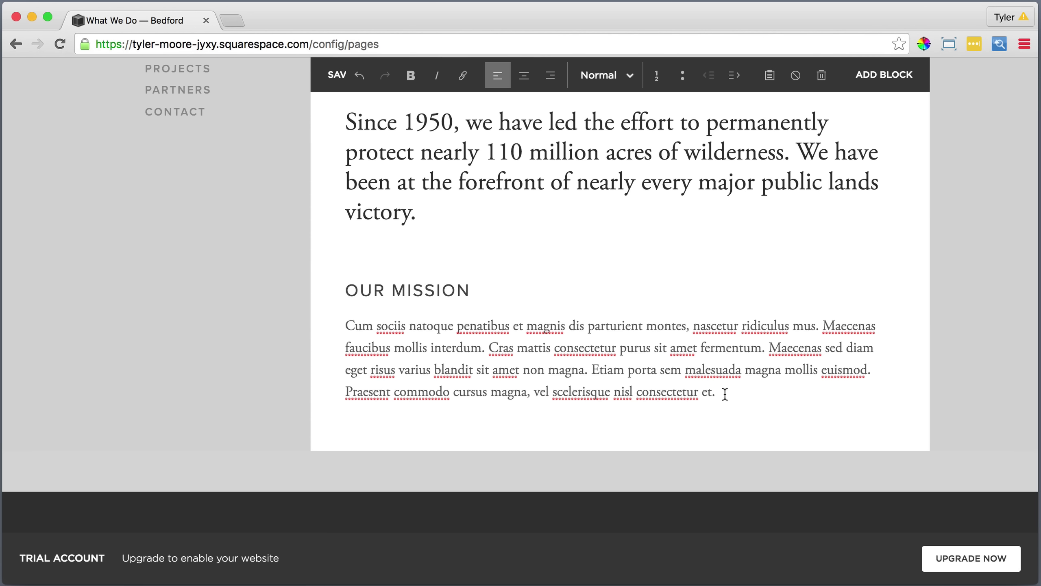
pyautogui.moveTo(725, 394); pyautogui.dragTo(330, 325)
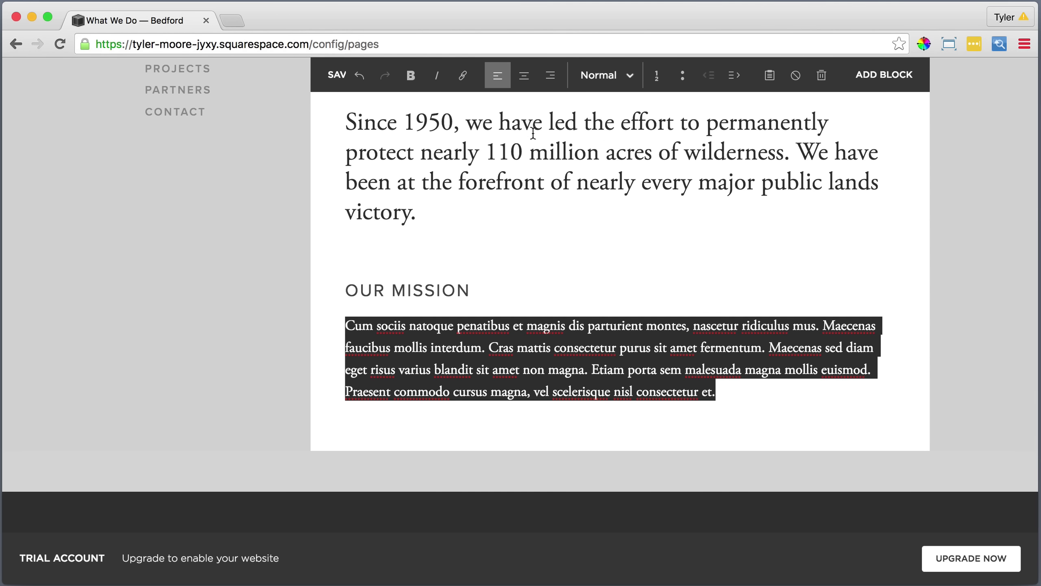
pyautogui.click(600, 82)
pyautogui.click(648, 141)
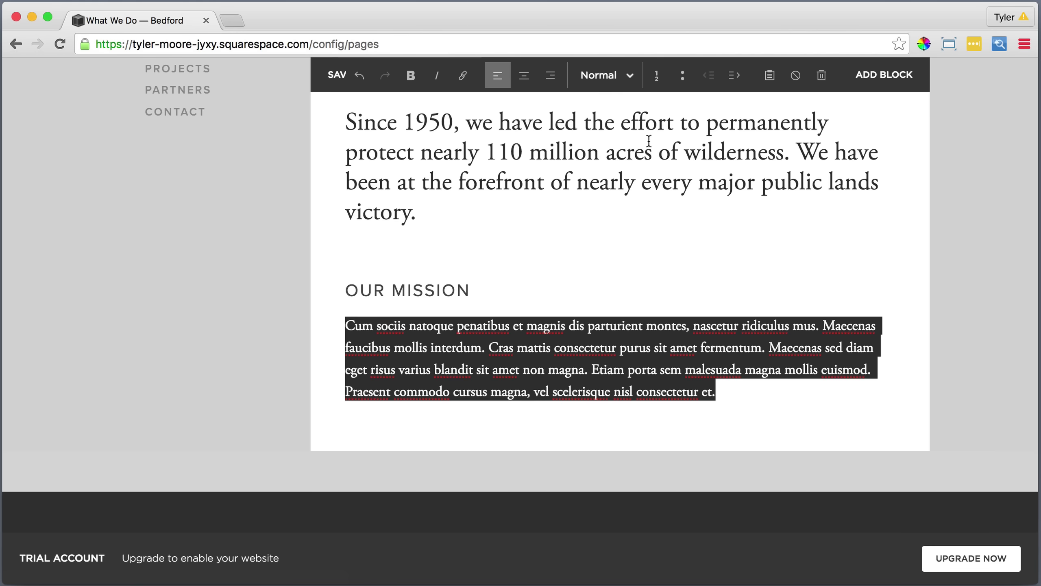
pyautogui.click(724, 395)
pyautogui.scroll(-2, 724, 396)
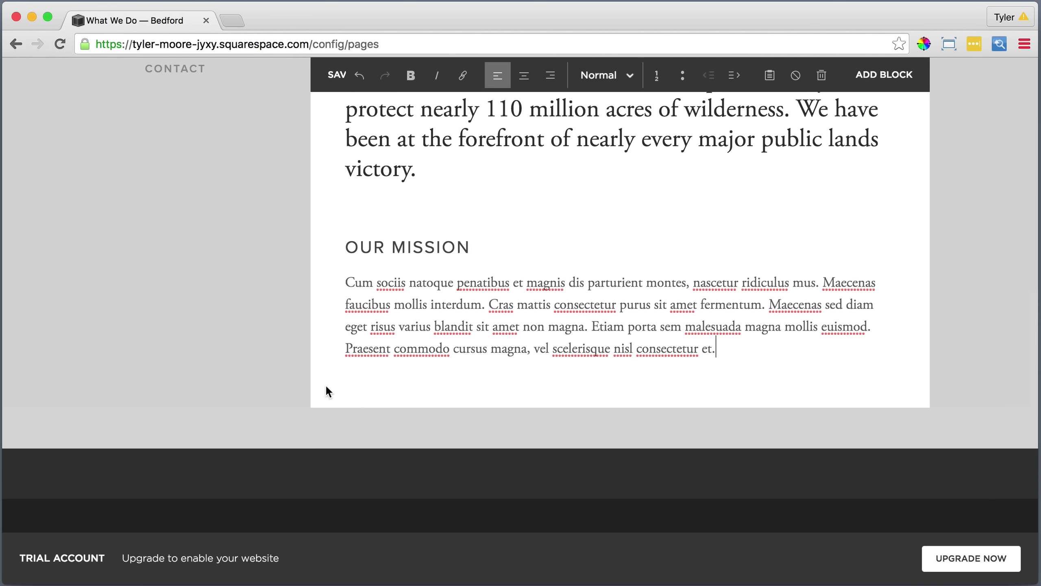
# Add a quote block about Bedford accomplishing over 200 partners' conservation goals, sourced to Nature Conservancy Magazine.
pyautogui.click(330, 287)
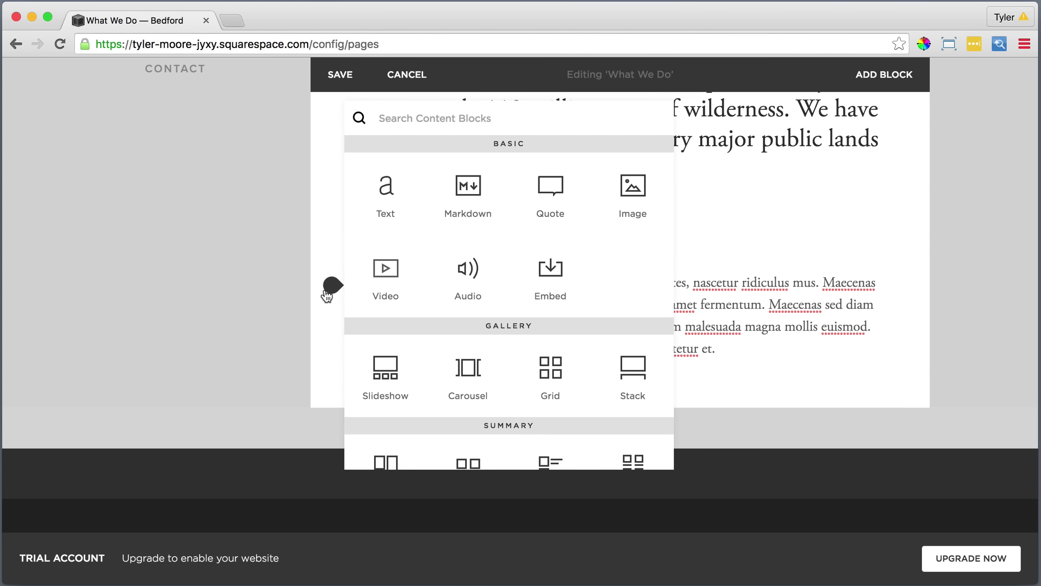
pyautogui.click(553, 185)
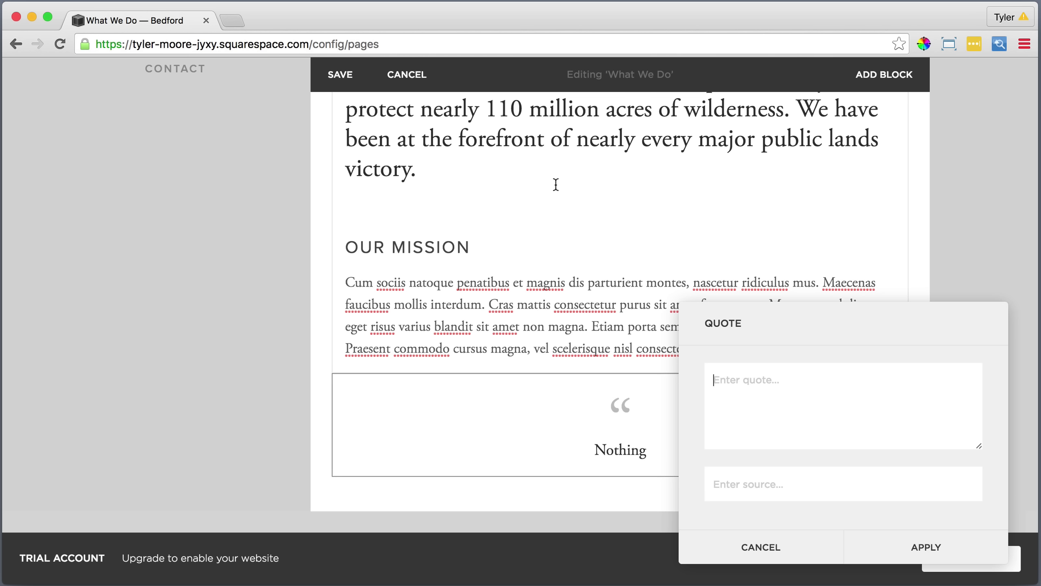
pyautogui.click(760, 377)
pyautogui.write("Bedford has helped accomplish over 200 of its partners' major conservation goals. They inspire")
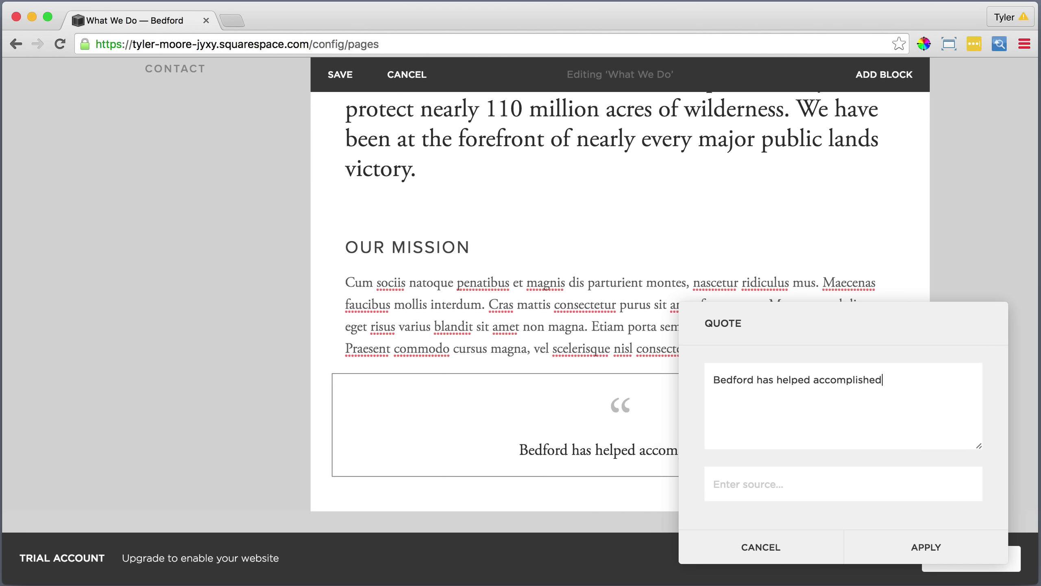
pyautogui.write(' everyone to care for the planet.')
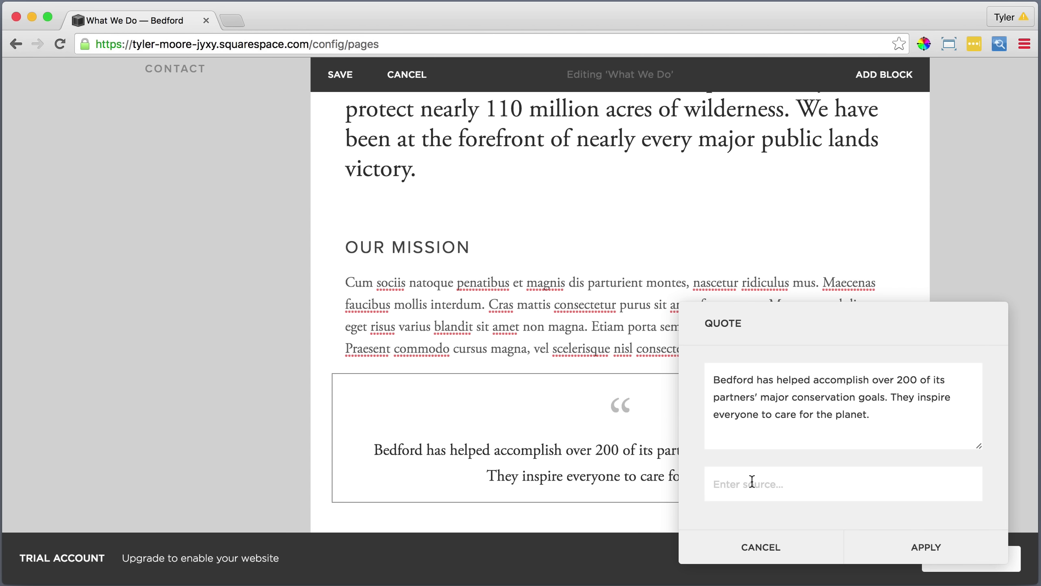
pyautogui.write('-')
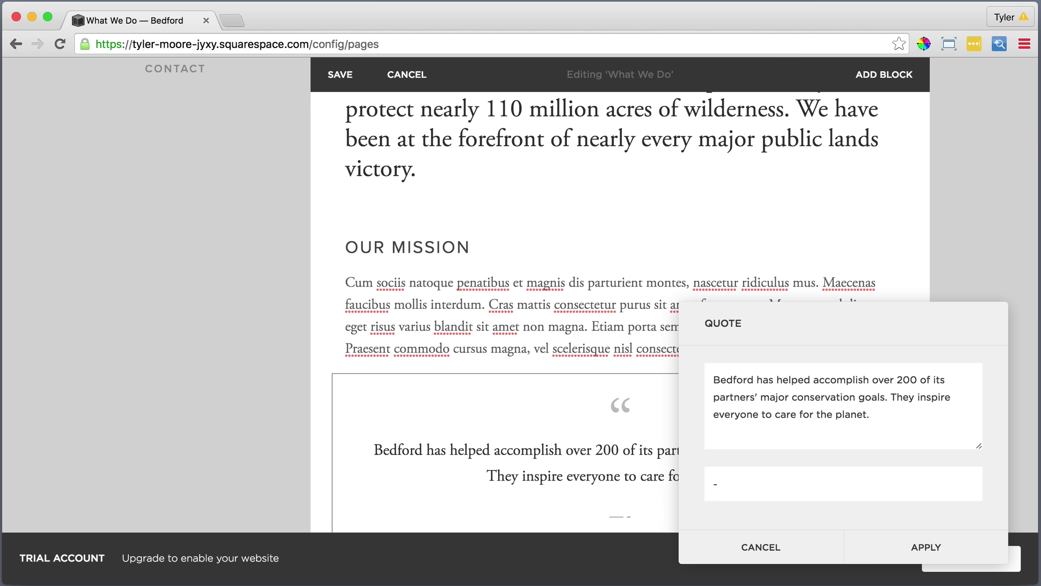
pyautogui.write('John Smith,')
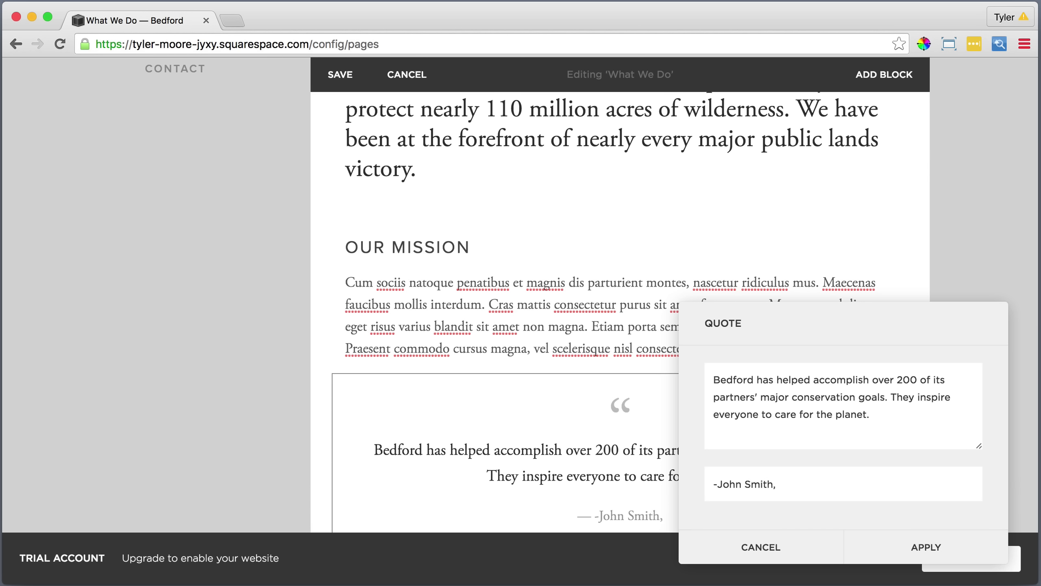
pyautogui.write(' Nature Con')
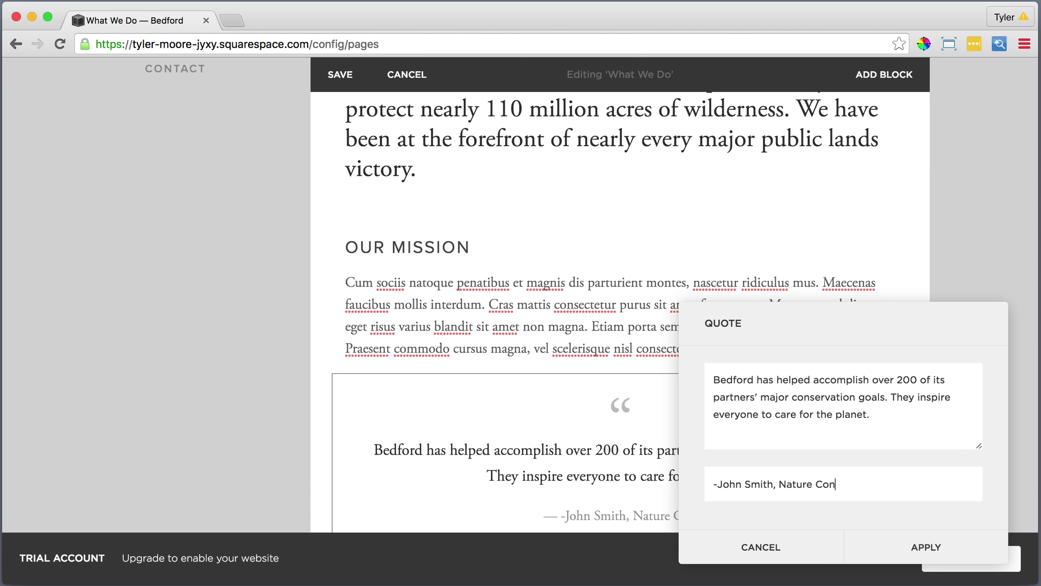
pyautogui.write('servancy Maga')
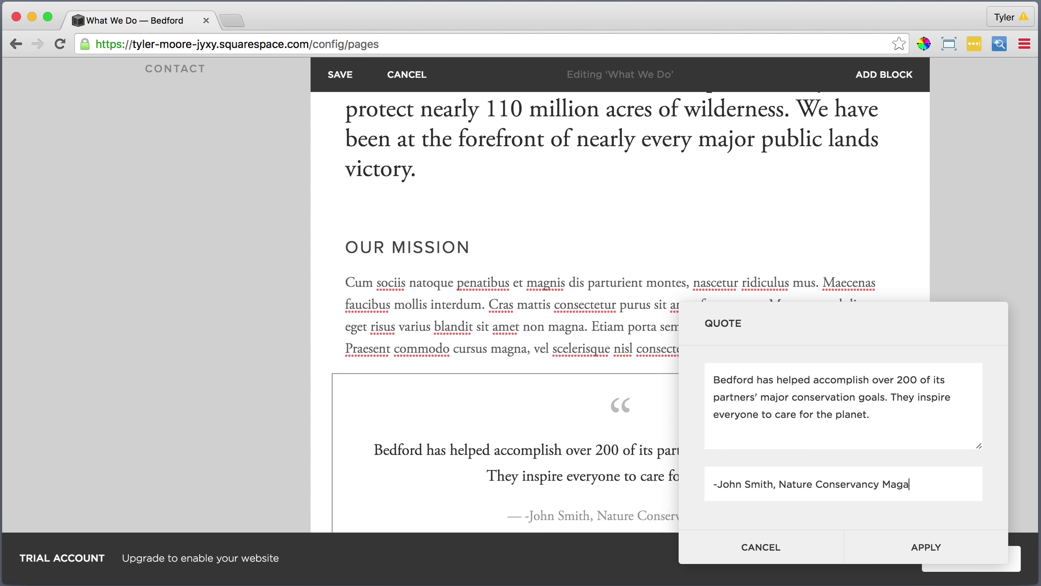
pyautogui.write('zine')
pyautogui.click(920, 547)
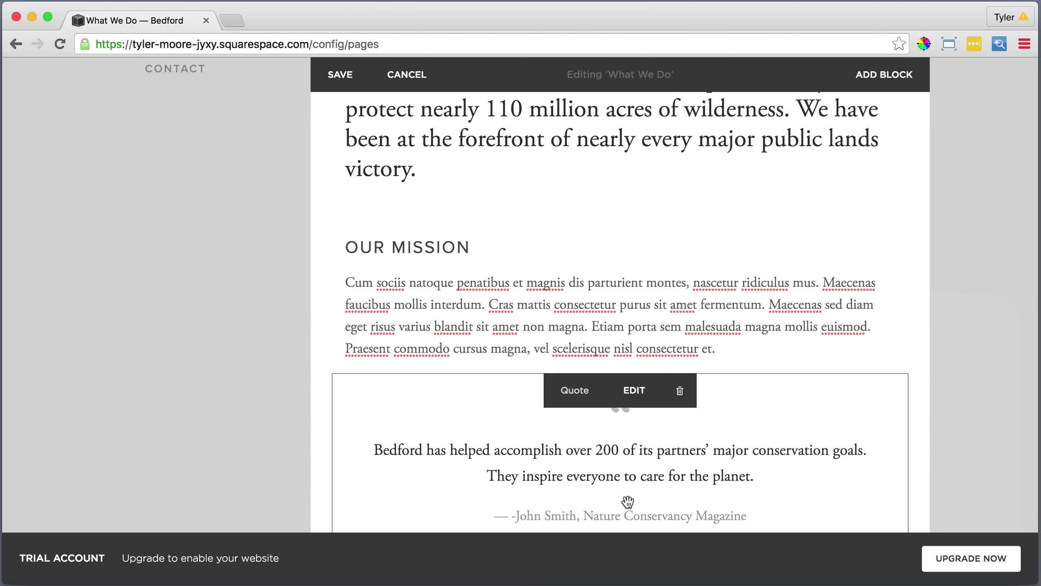
# Remove the stray leading dash from the quote's source.
pyautogui.click(633, 393)
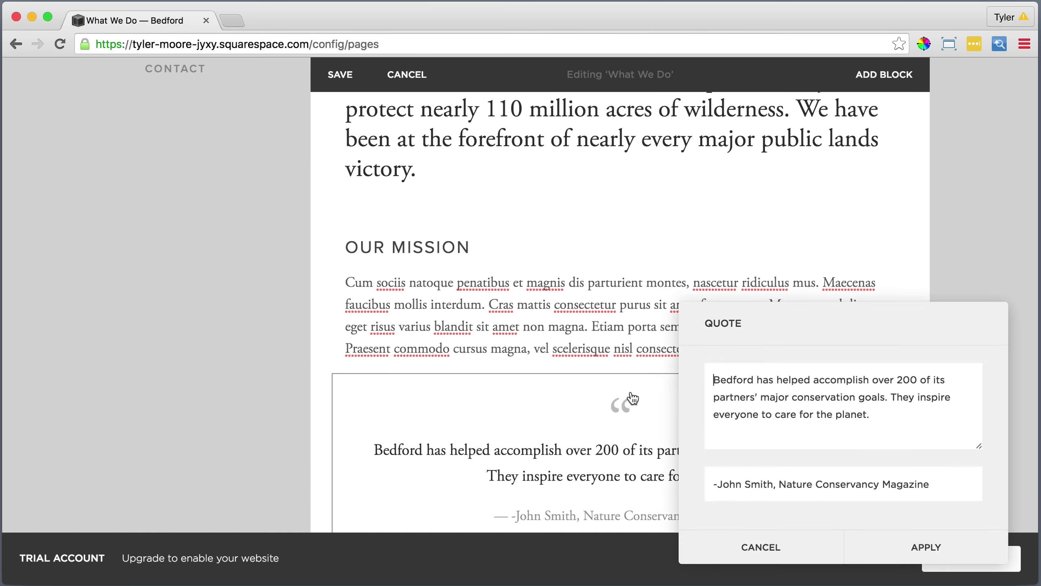
pyautogui.click(718, 487)
pyautogui.press('BackSpace')
pyautogui.click(931, 547)
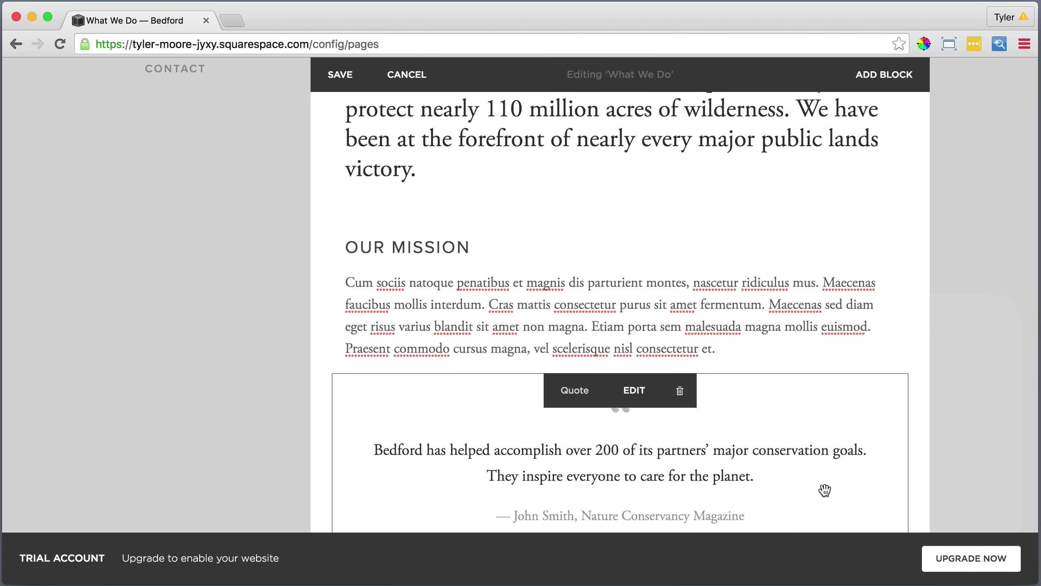
pyautogui.scroll(-3, 824, 489)
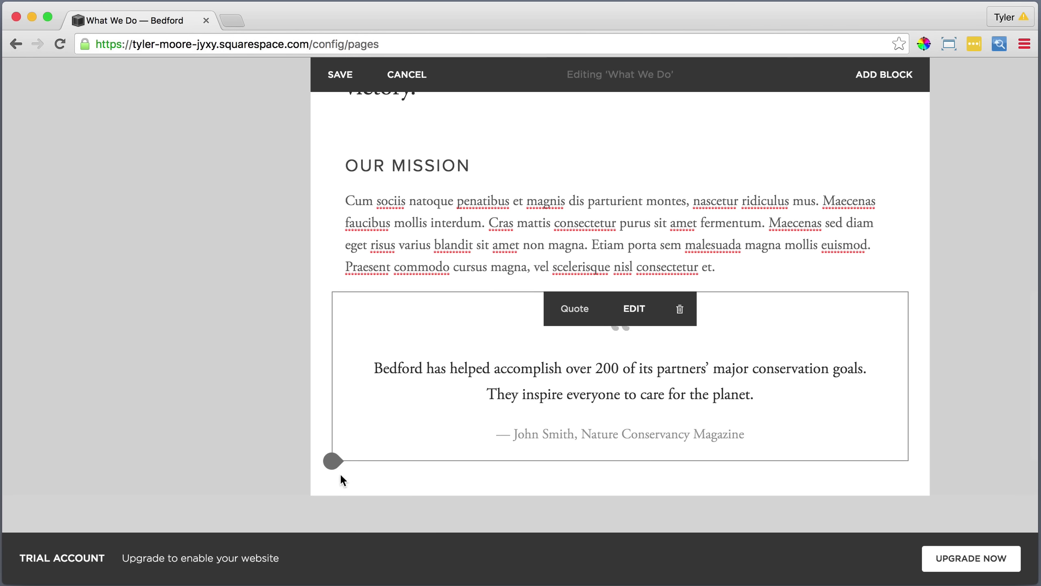
# Add two Line blocks below the quote and move one above it to frame the quote.
pyautogui.click(332, 462)
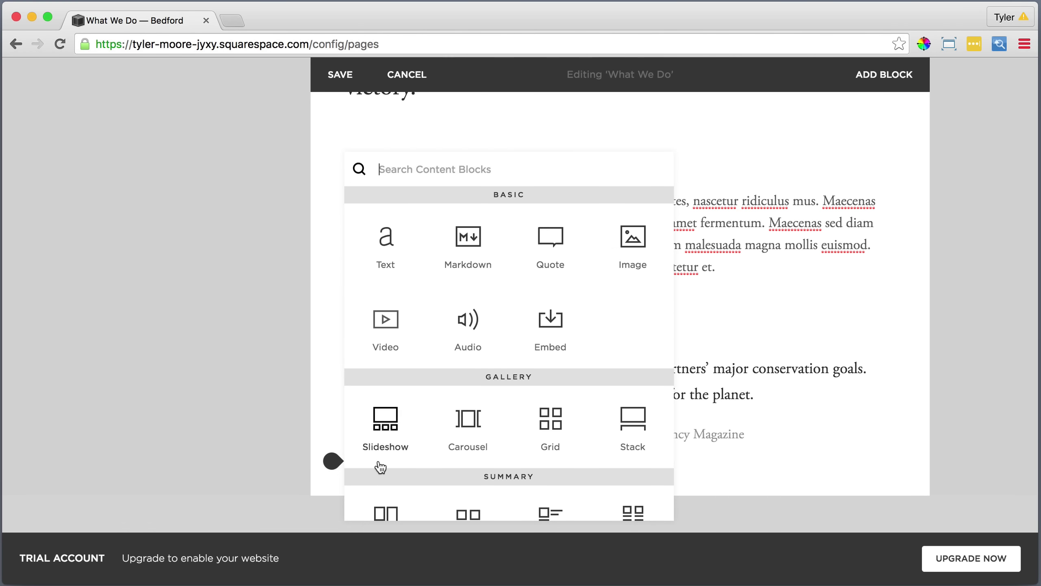
pyautogui.scroll(-3, 383, 468)
pyautogui.scroll(-3, 386, 467)
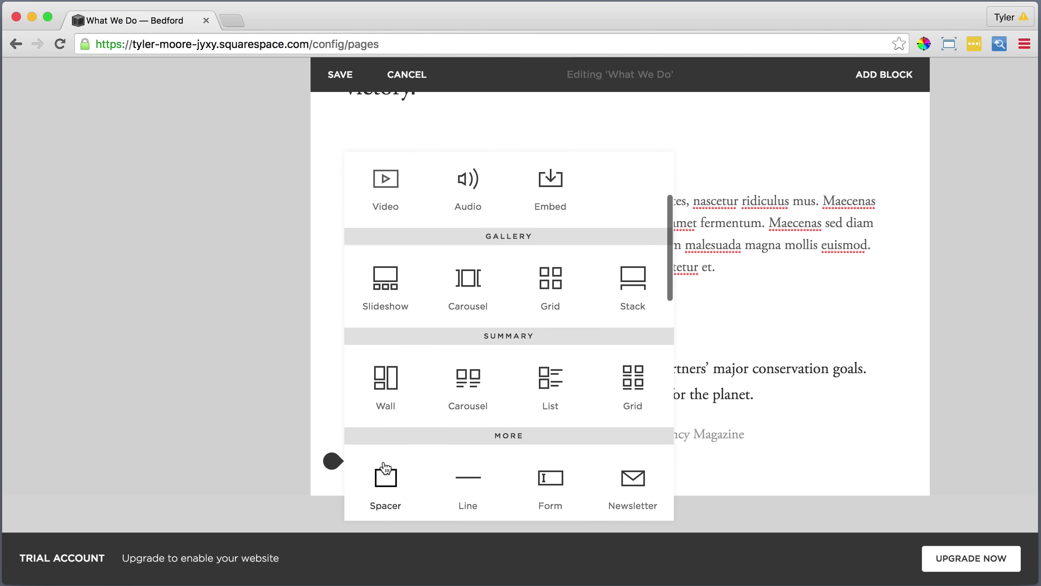
pyautogui.click(466, 439)
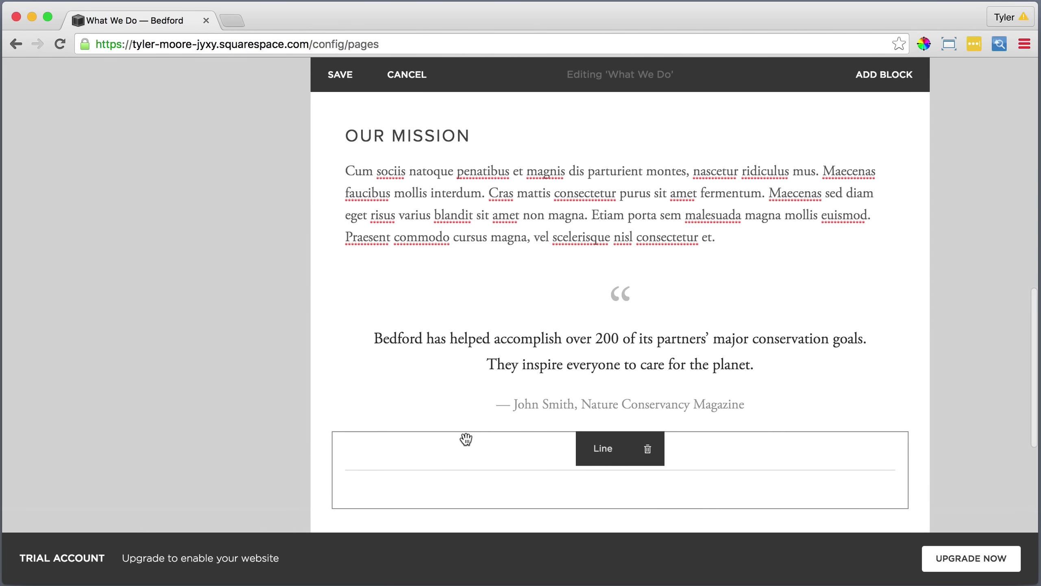
pyautogui.scroll(-3, 449, 438)
pyautogui.click(333, 419)
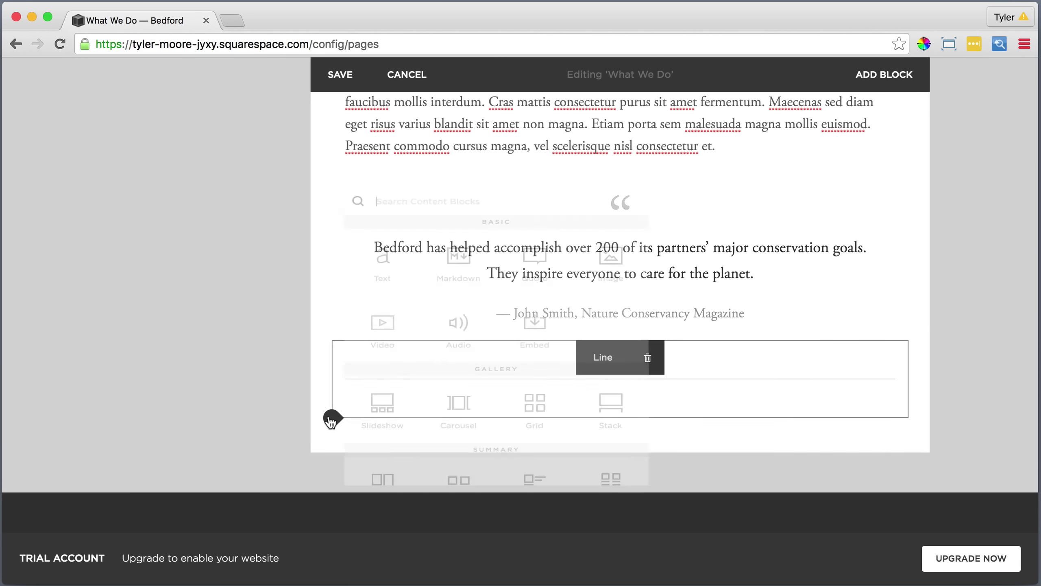
pyautogui.scroll(-2, 471, 413)
pyautogui.scroll(-4, 472, 413)
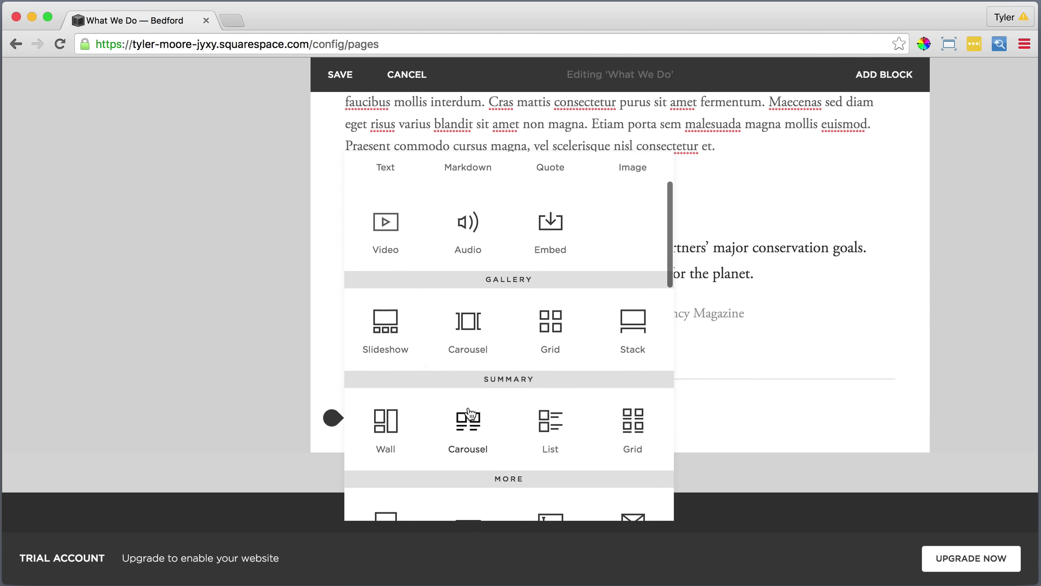
pyautogui.click(462, 438)
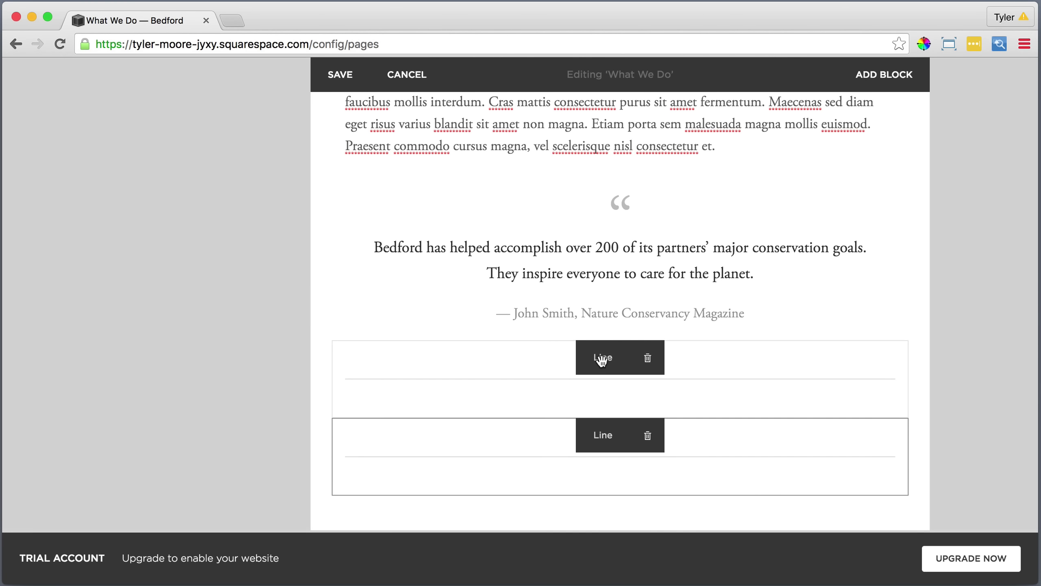
pyautogui.moveTo(600, 360); pyautogui.dragTo(516, 199)
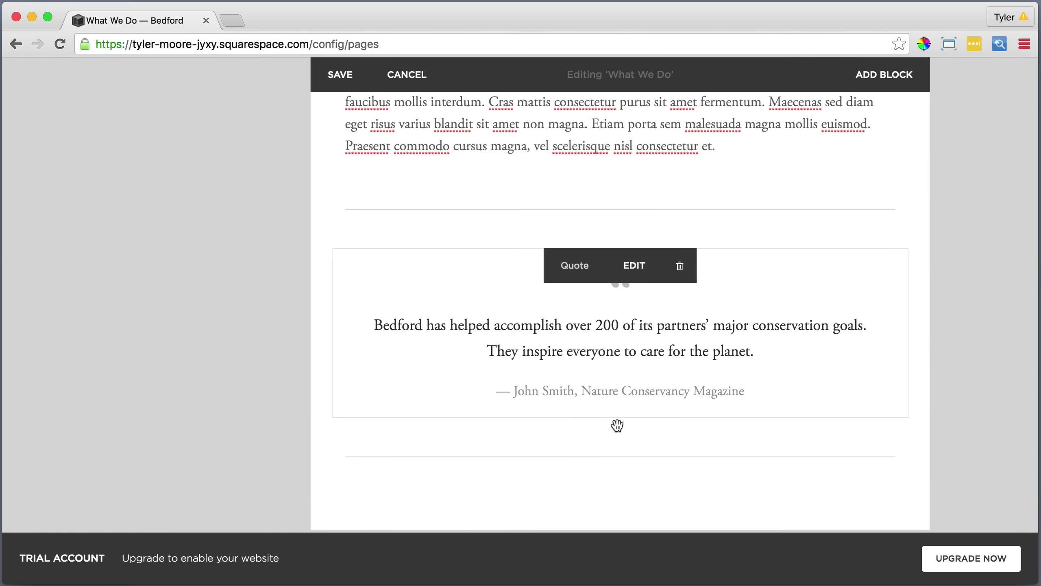
# Add a text block below the lower divider reading 'What We've Achieved' styled as Heading 2.
pyautogui.click(332, 495)
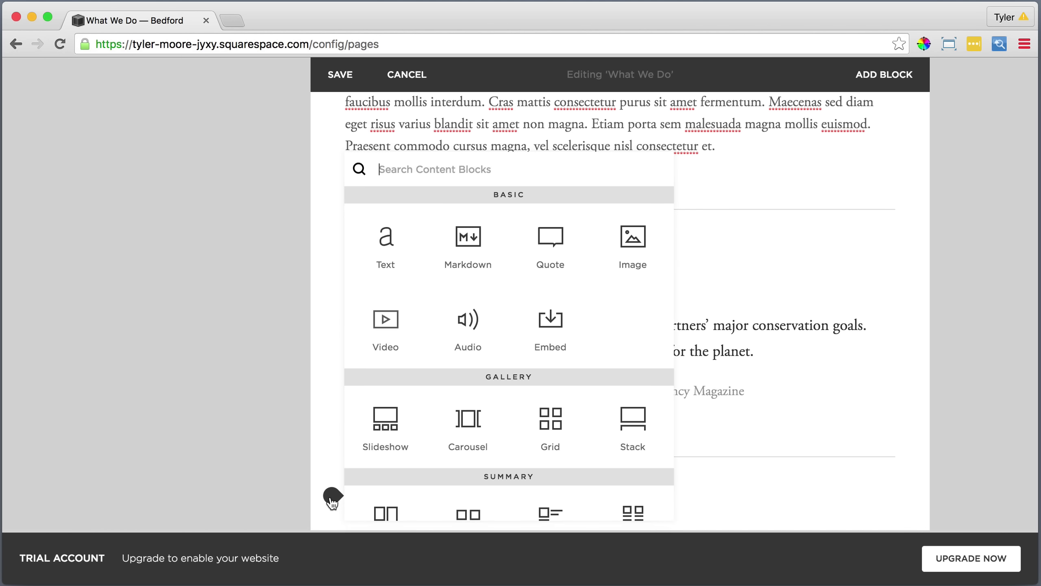
pyautogui.click(386, 246)
pyautogui.write('What')
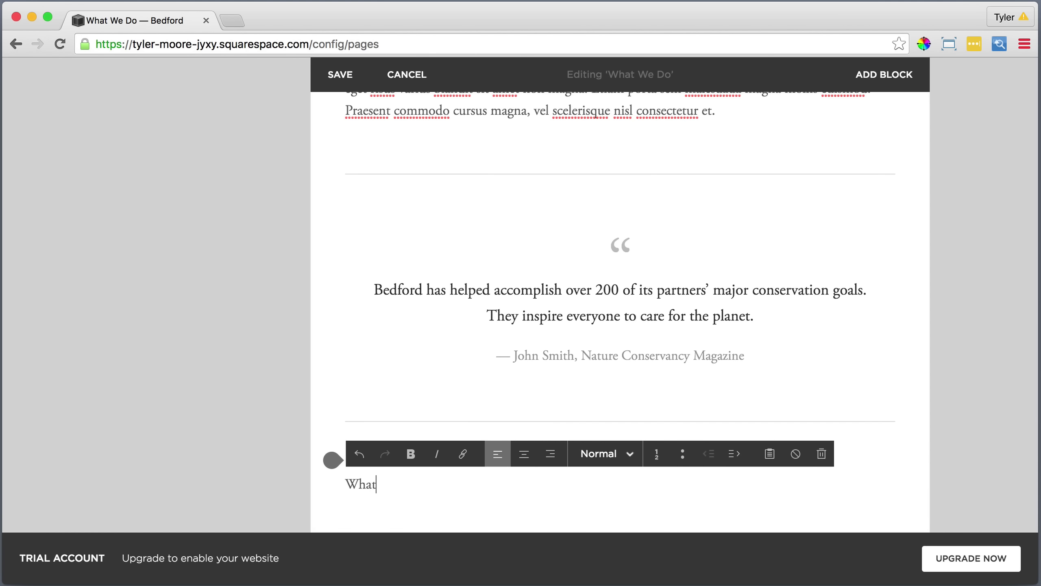
pyautogui.write(" We've Achieved")
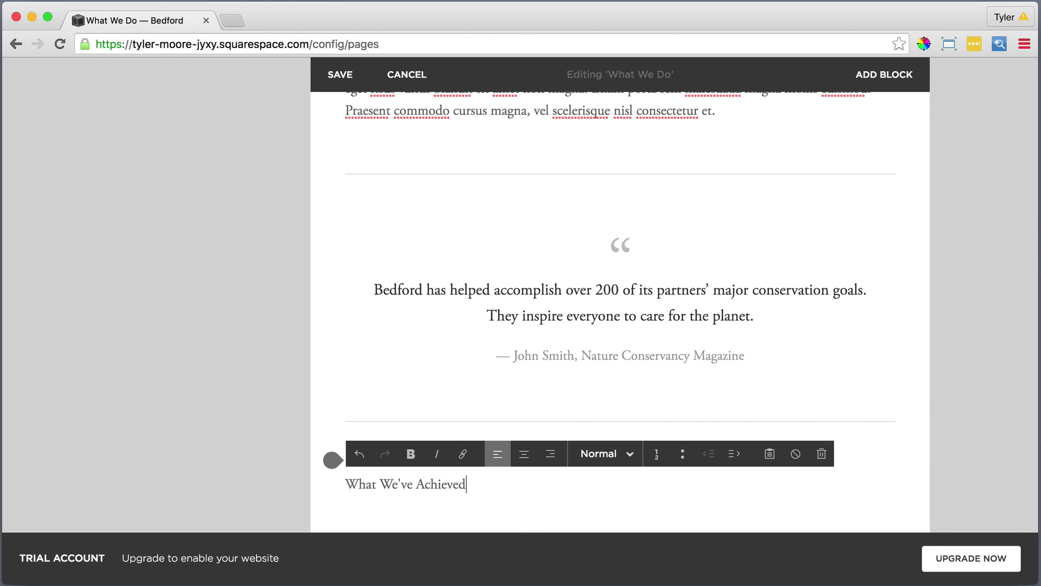
pyautogui.moveTo(466, 484); pyautogui.dragTo(344, 485)
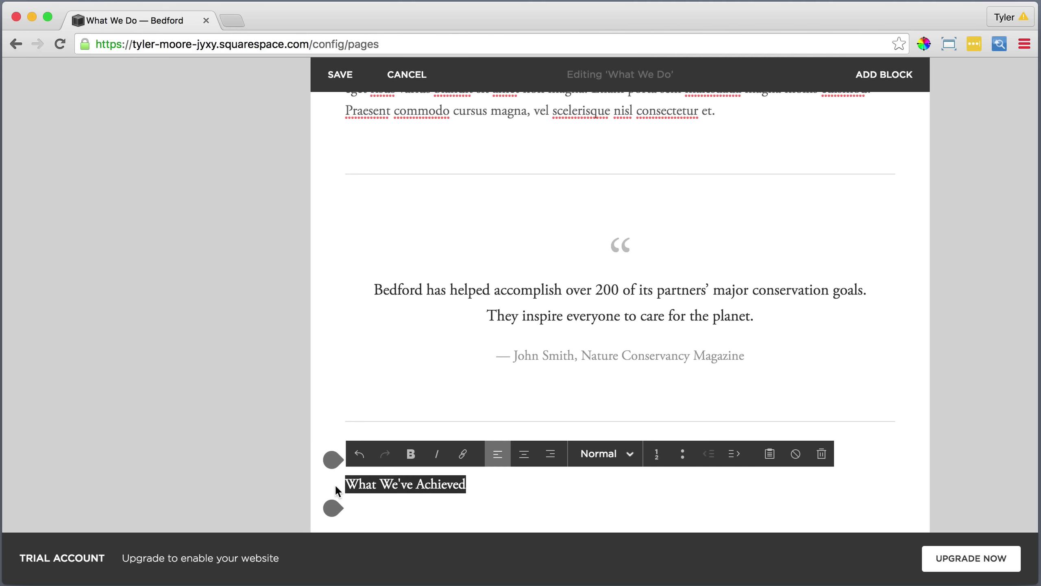
pyautogui.click(591, 453)
pyautogui.click(610, 393)
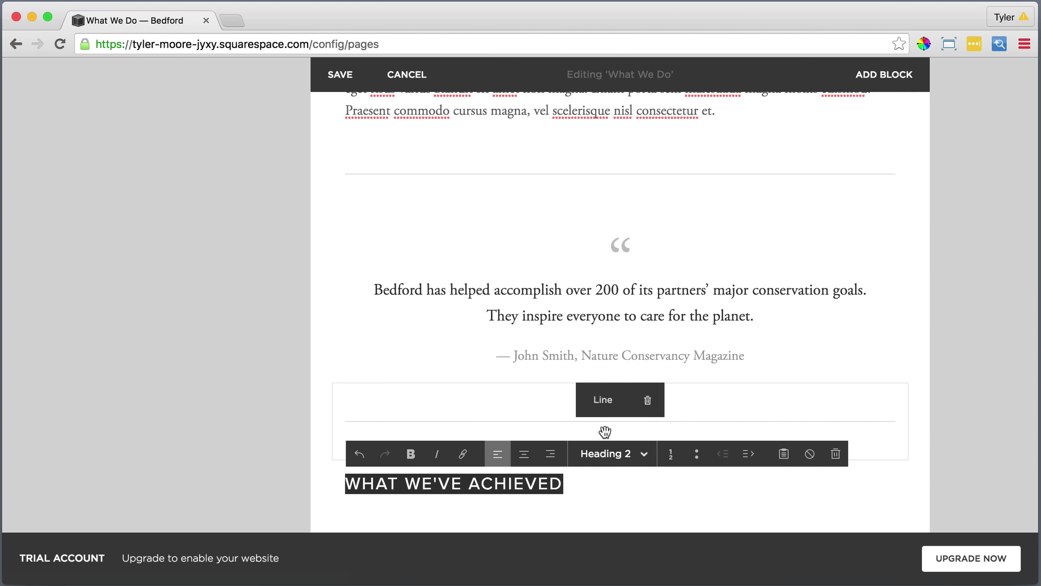
pyautogui.click(586, 480)
# Add an empty text block beneath the heading and bring up the Paste as Plain Text box.
pyautogui.scroll(-2, 388, 460)
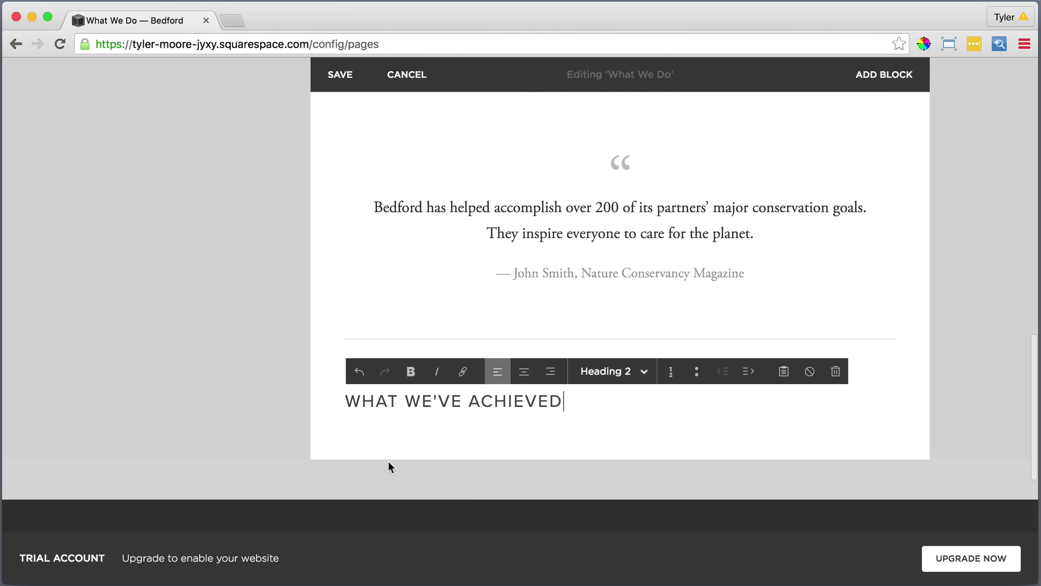
pyautogui.click(332, 426)
pyautogui.click(382, 233)
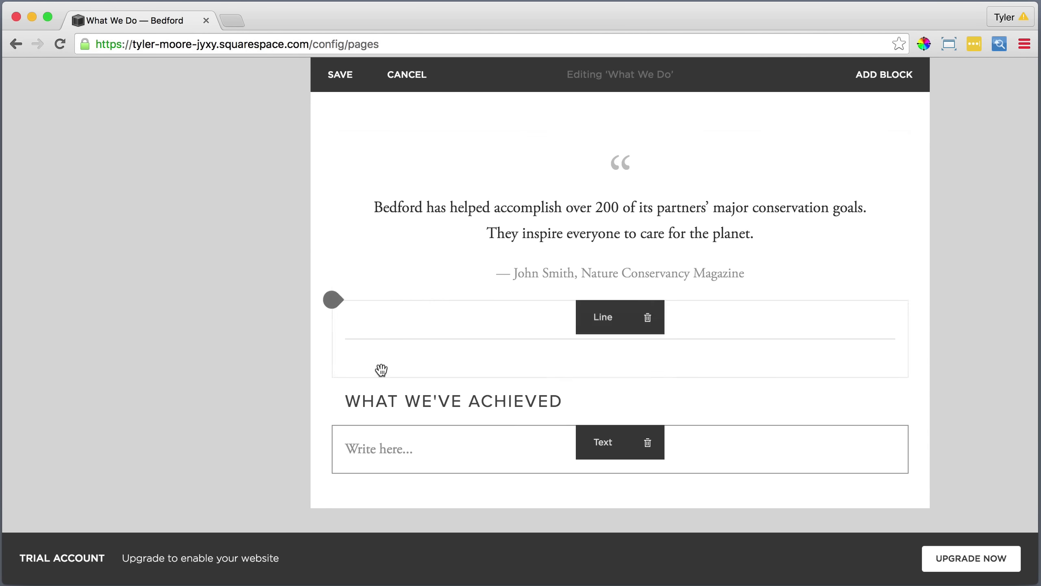
pyautogui.click(377, 452)
pyautogui.click(753, 419)
# Paste the four copied placeholder lines as plain text into the new block.
pyautogui.rightClick(541, 323)
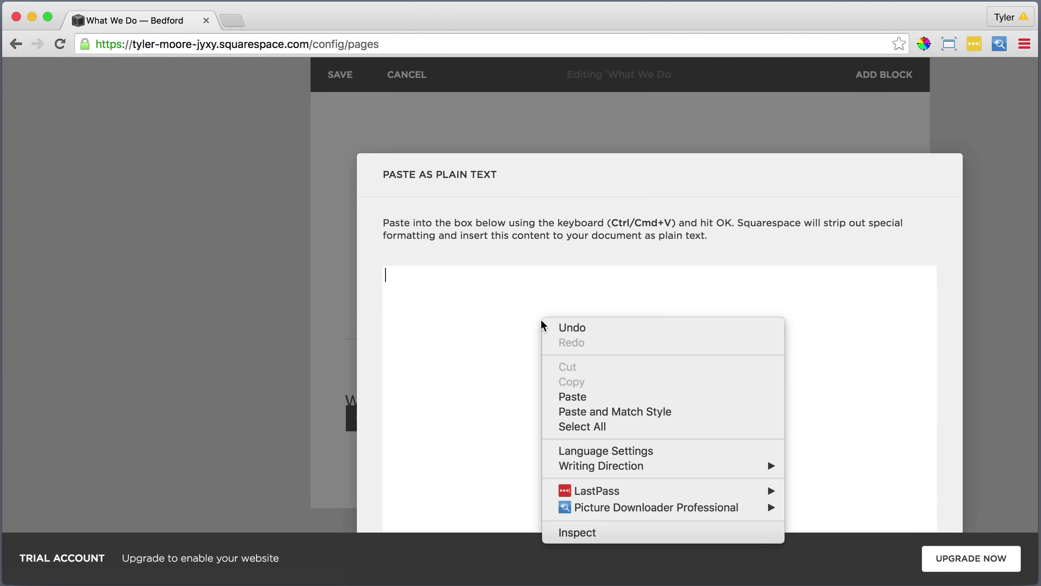
pyautogui.click(574, 397)
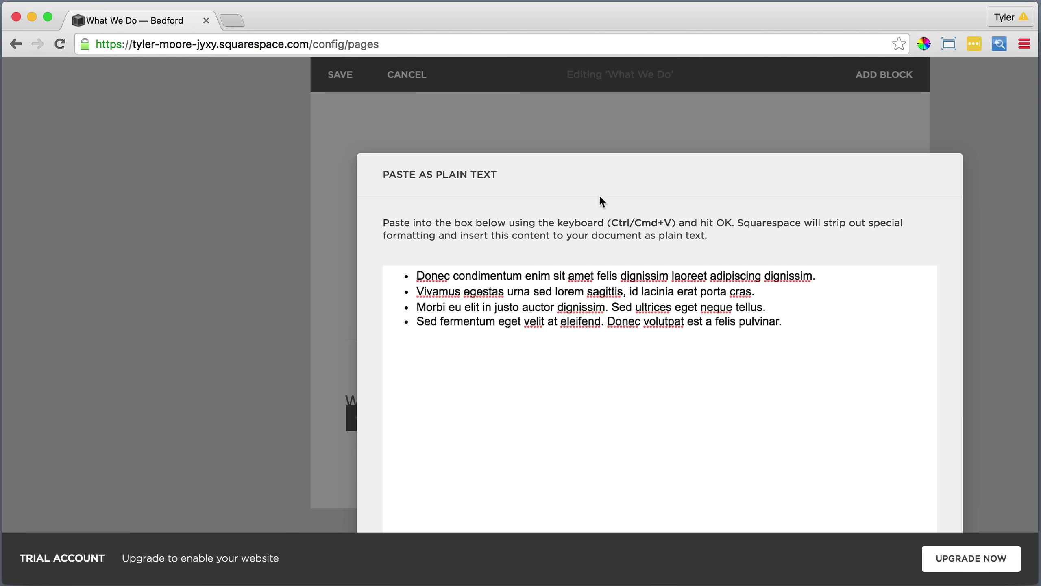
pyautogui.click(799, 515)
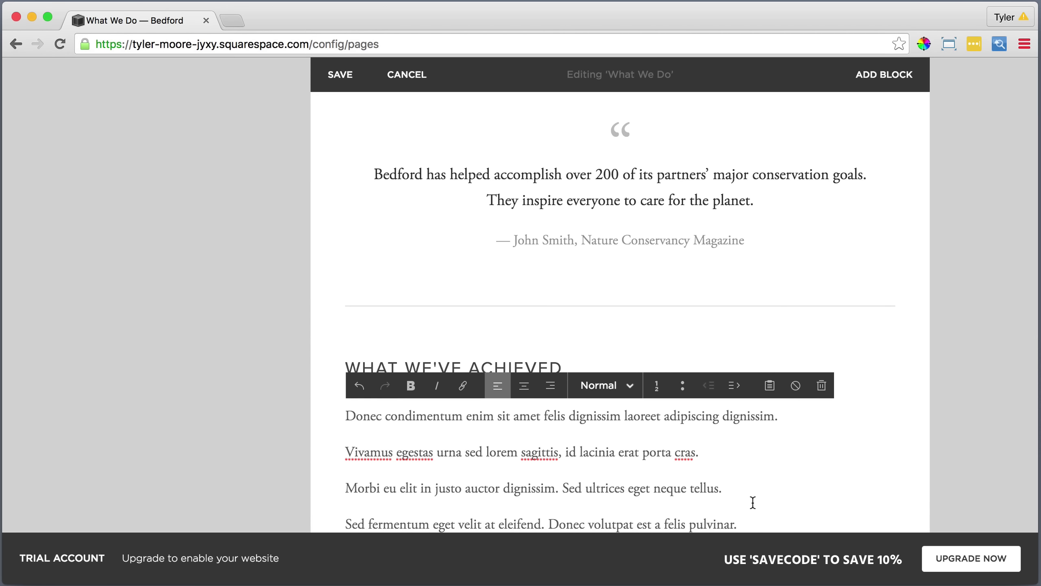
# Format the four pasted sentences as a bulleted list.
pyautogui.scroll(-3, 752, 500)
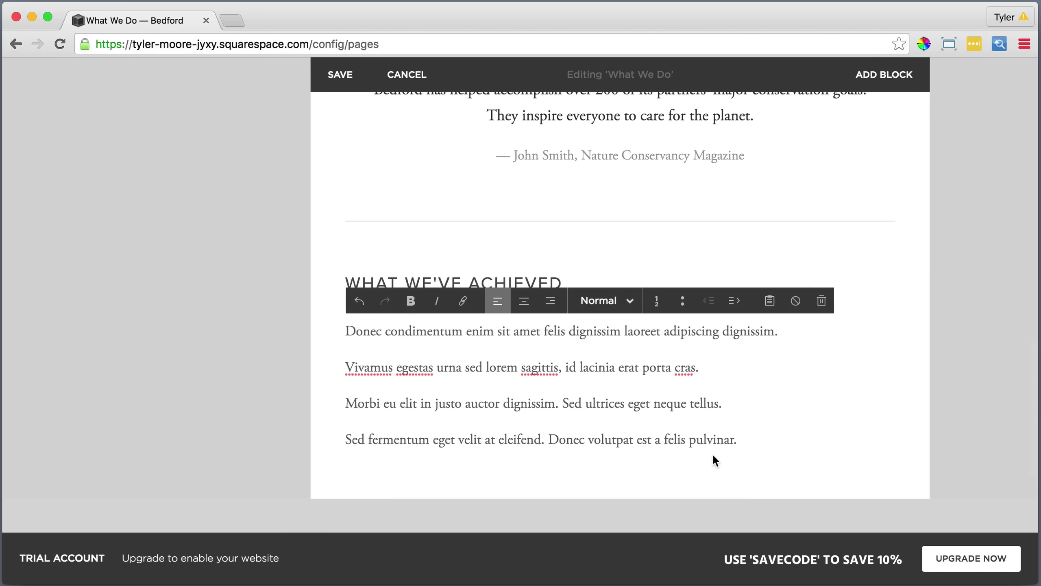
pyautogui.moveTo(735, 439); pyautogui.dragTo(346, 331)
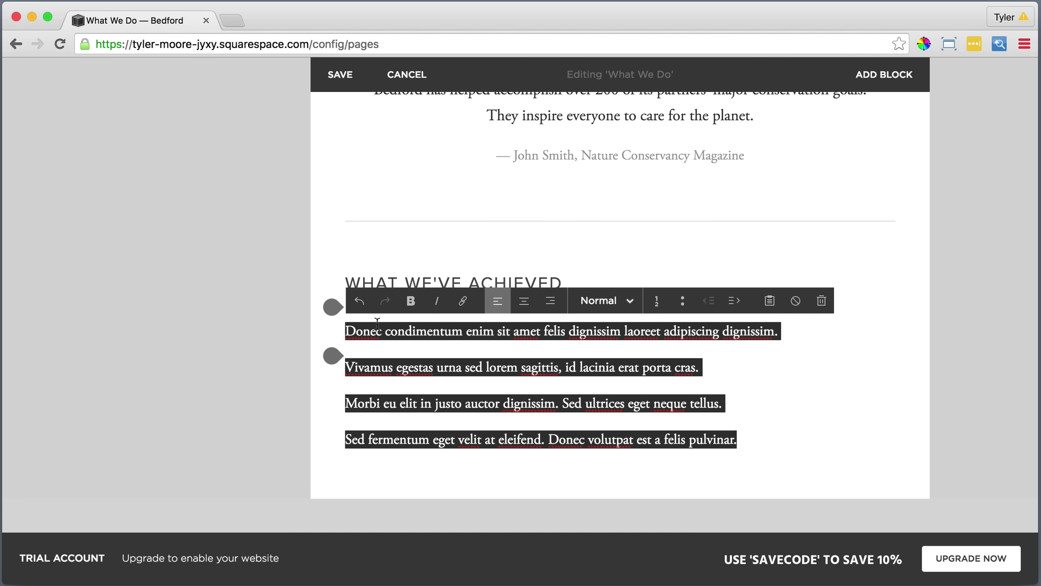
pyautogui.click(683, 301)
pyautogui.click(781, 396)
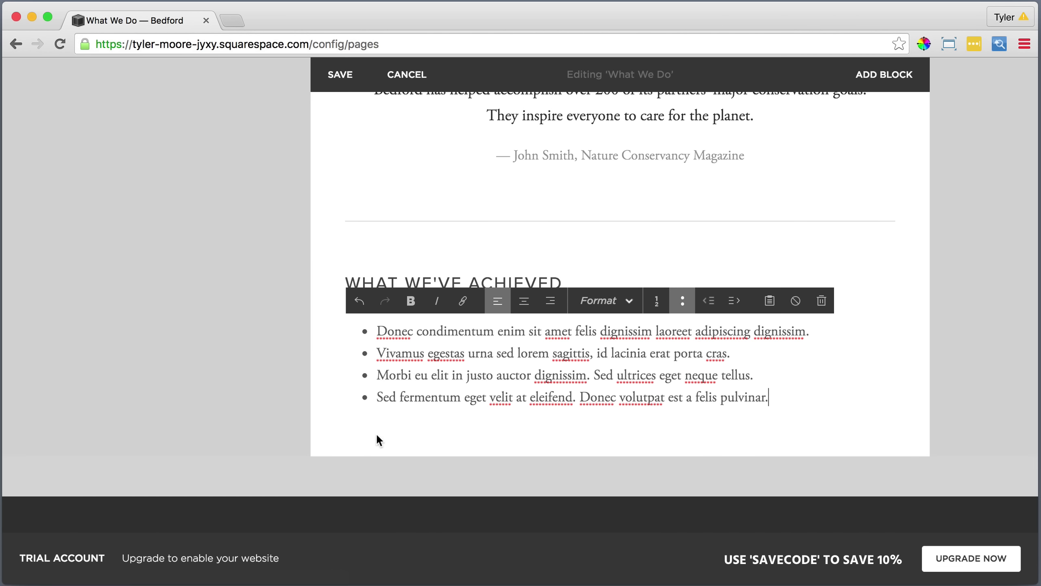
pyautogui.click(332, 422)
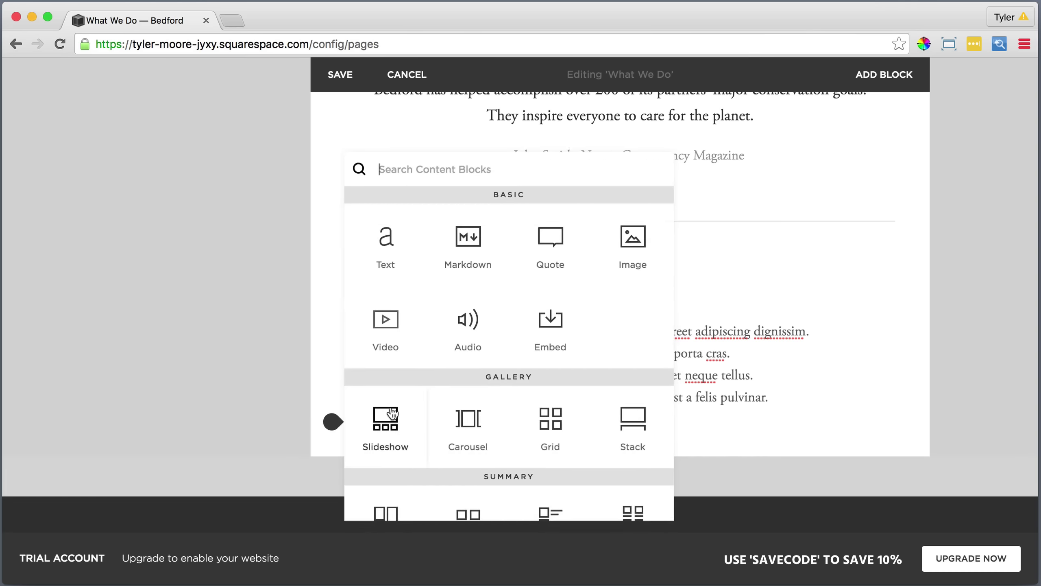
# Add a second text block under the first list and paste four more lines as plain text.
pyautogui.click(385, 246)
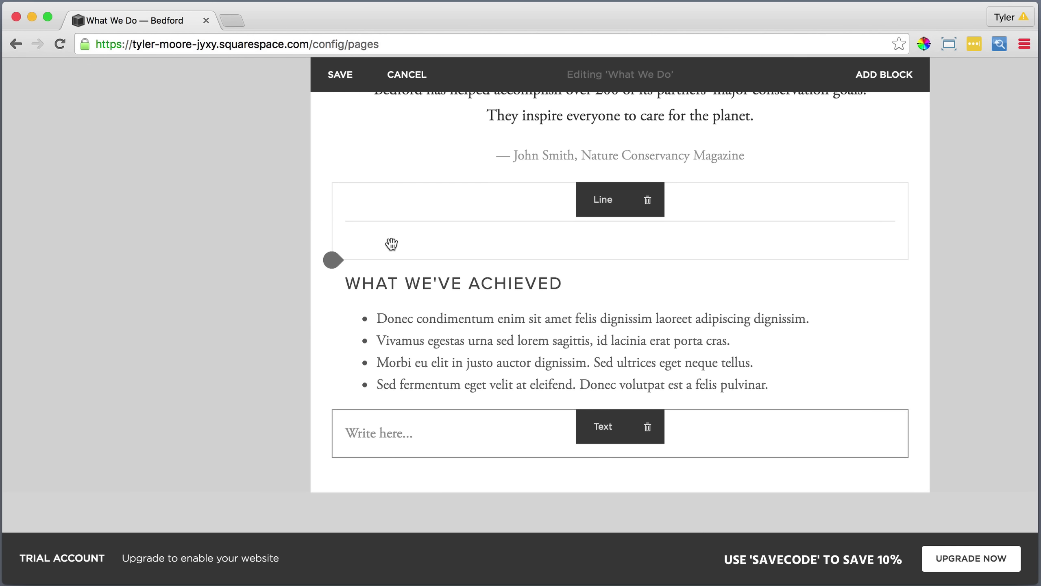
pyautogui.click(385, 434)
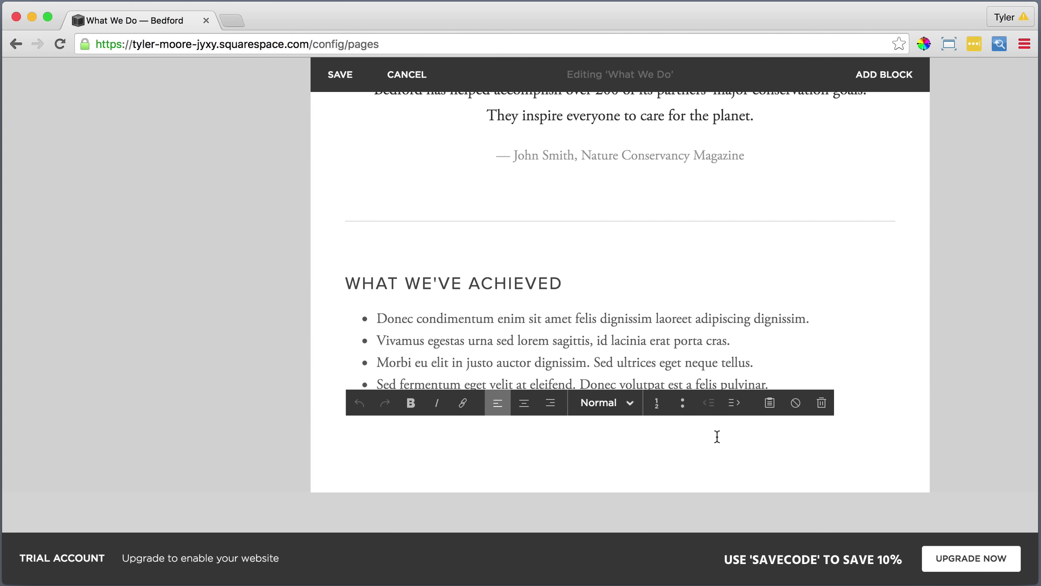
pyautogui.click(773, 404)
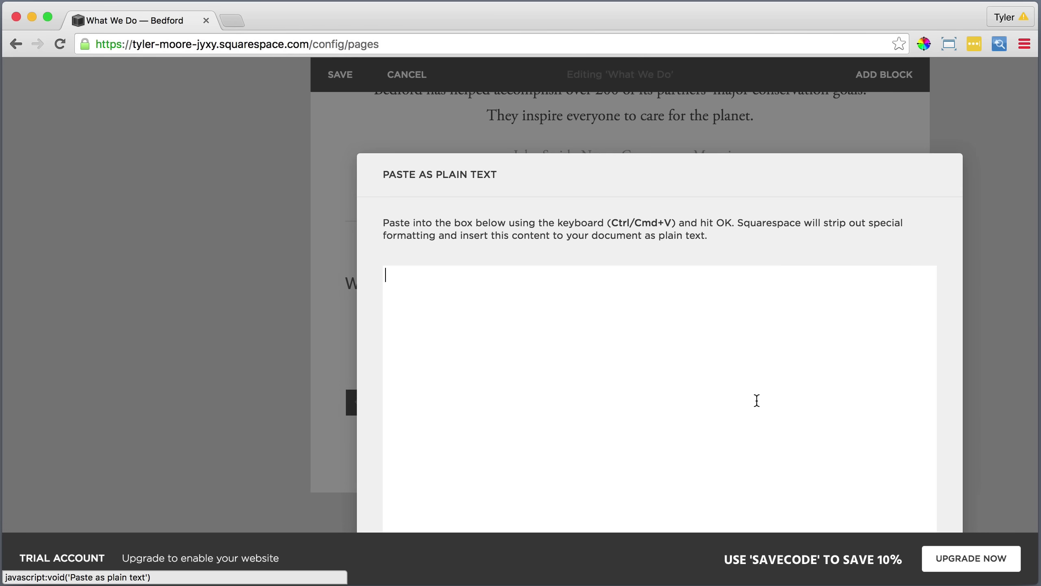
pyautogui.rightClick(509, 332)
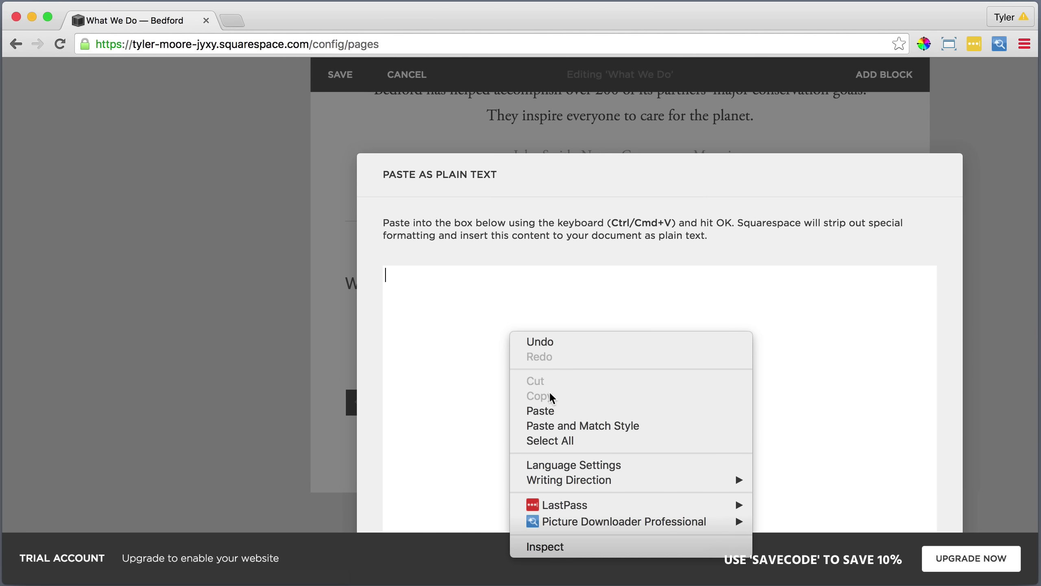
pyautogui.click(549, 410)
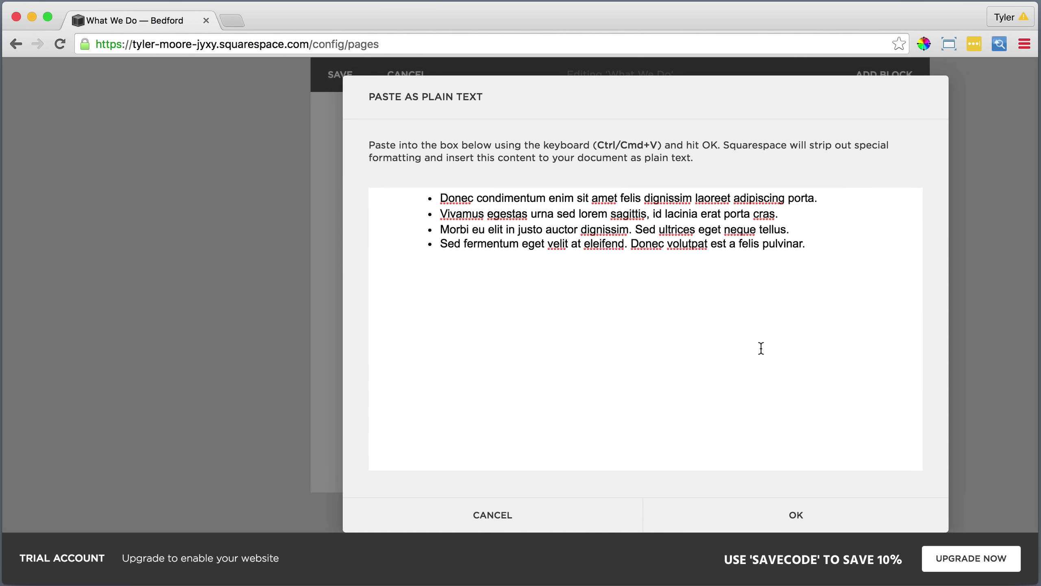
pyautogui.click(795, 516)
# Turn the four newly pasted lines into a bulleted list.
pyautogui.moveTo(781, 495); pyautogui.dragTo(346, 313)
pyautogui.click(682, 283)
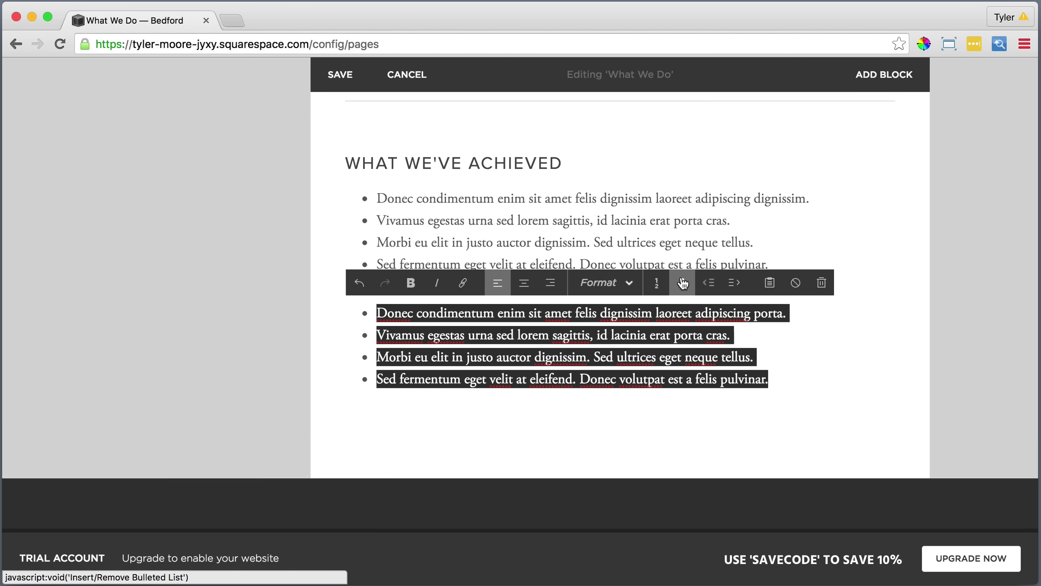
pyautogui.click(701, 416)
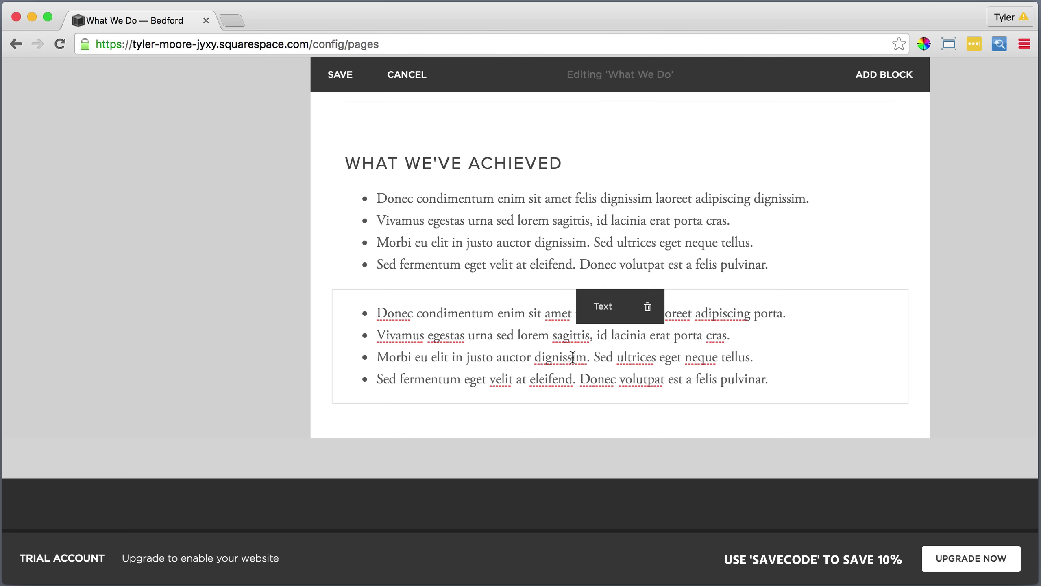
# Place the second list to the right of the first as two columns, then save the page.
pyautogui.moveTo(599, 304); pyautogui.dragTo(842, 208)
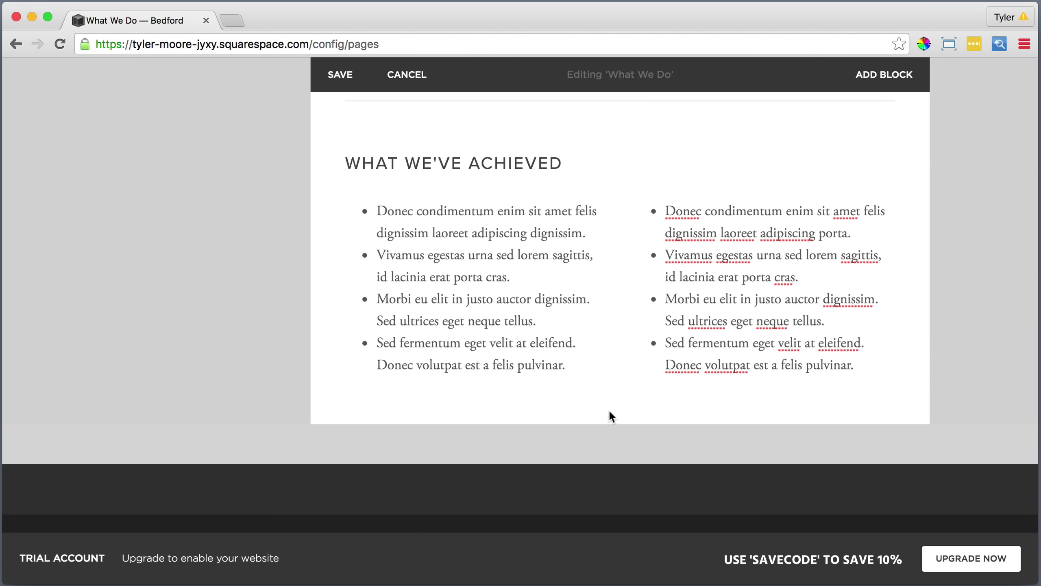
pyautogui.scroll(4, 608, 410)
pyautogui.scroll(4, 608, 408)
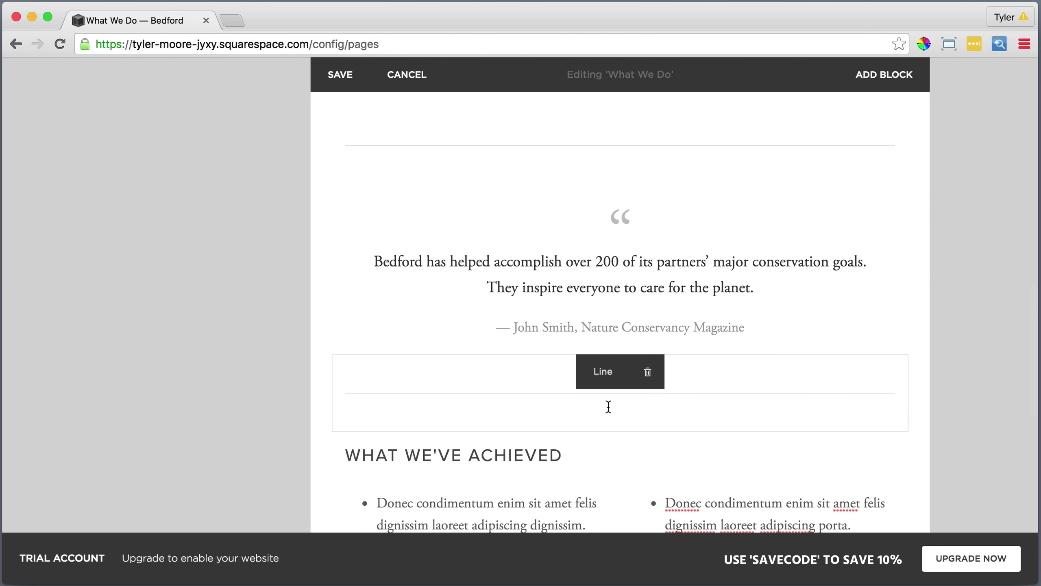
pyautogui.scroll(10, 608, 407)
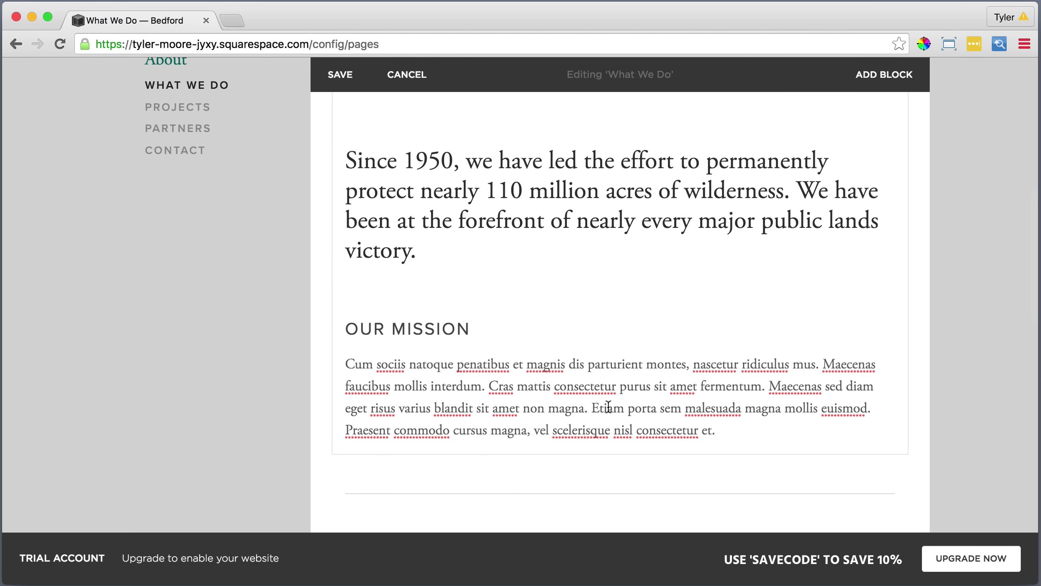
pyautogui.scroll(5, 606, 408)
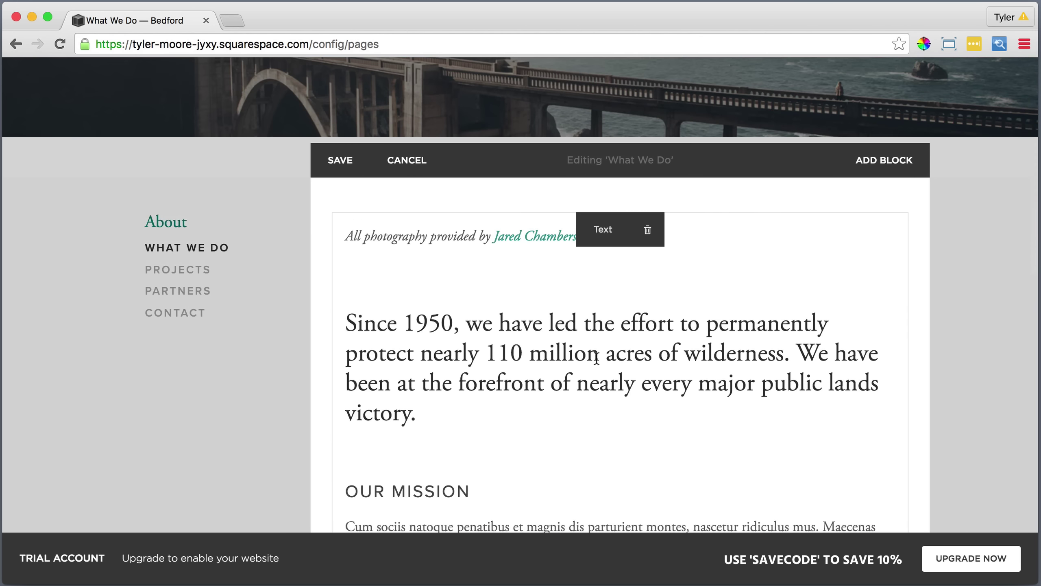
pyautogui.click(340, 162)
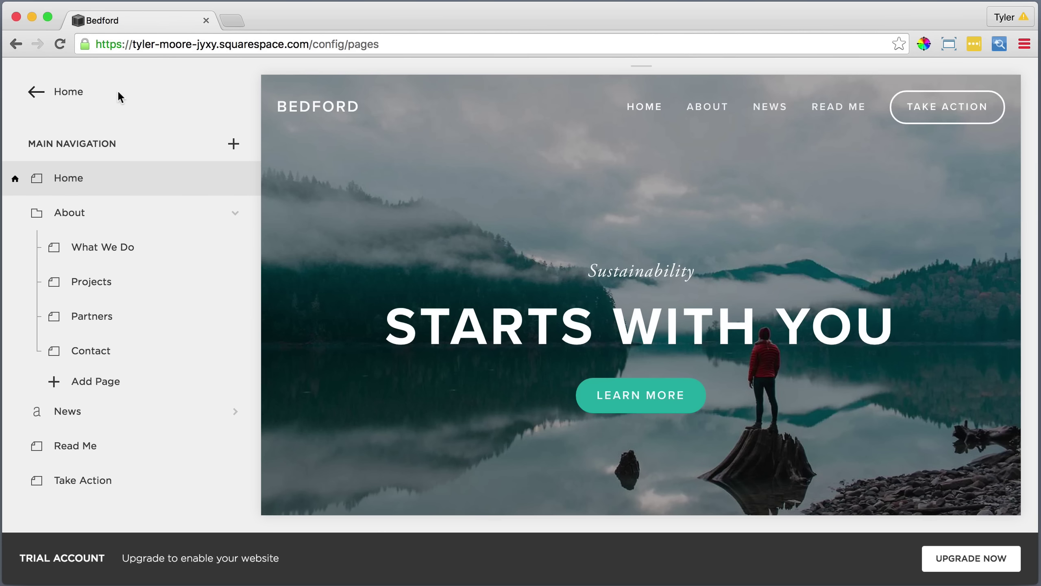
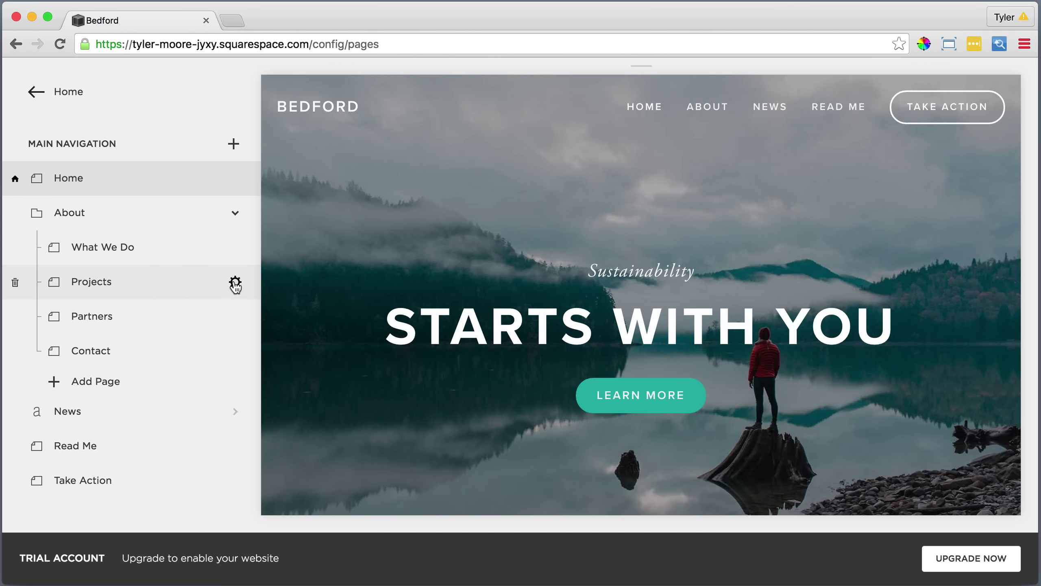
# Set the Projects page description to 'Projects' in bold and save the page settings.
pyautogui.click(235, 283)
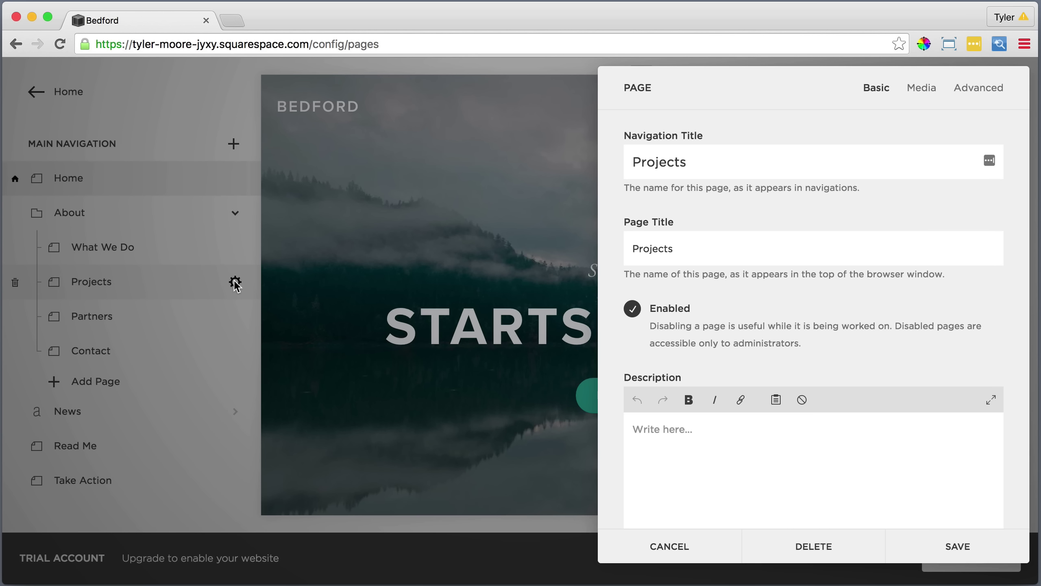
pyautogui.click(641, 430)
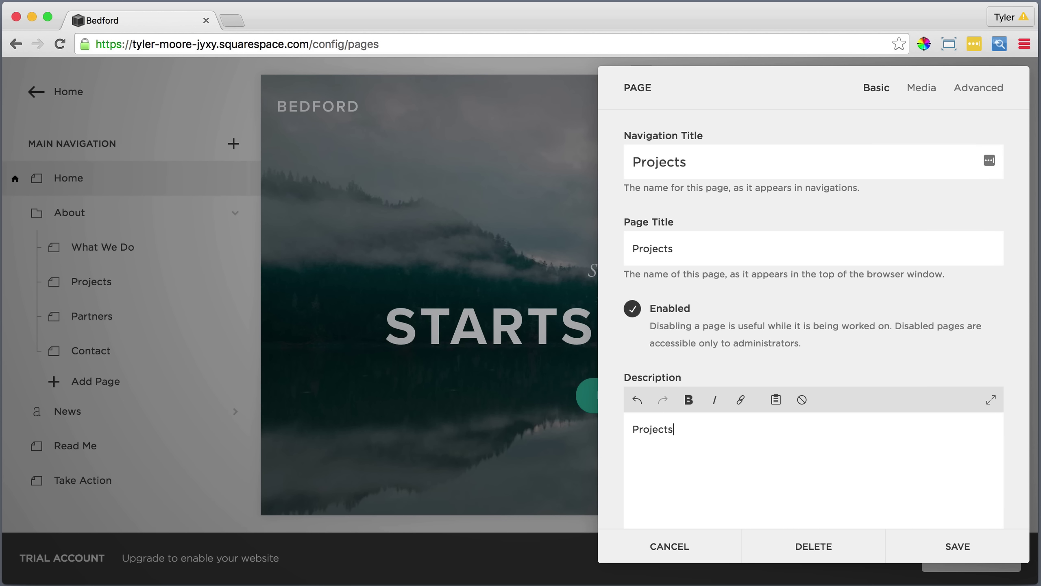
pyautogui.moveTo(680, 429); pyautogui.dragTo(619, 429)
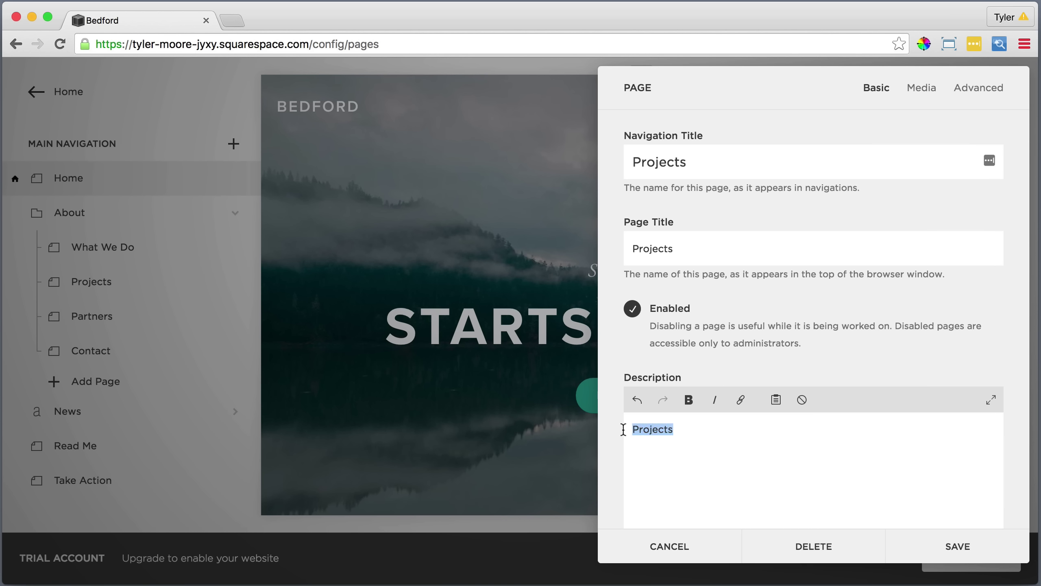
pyautogui.click(689, 400)
pyautogui.scroll(-10, 736, 411)
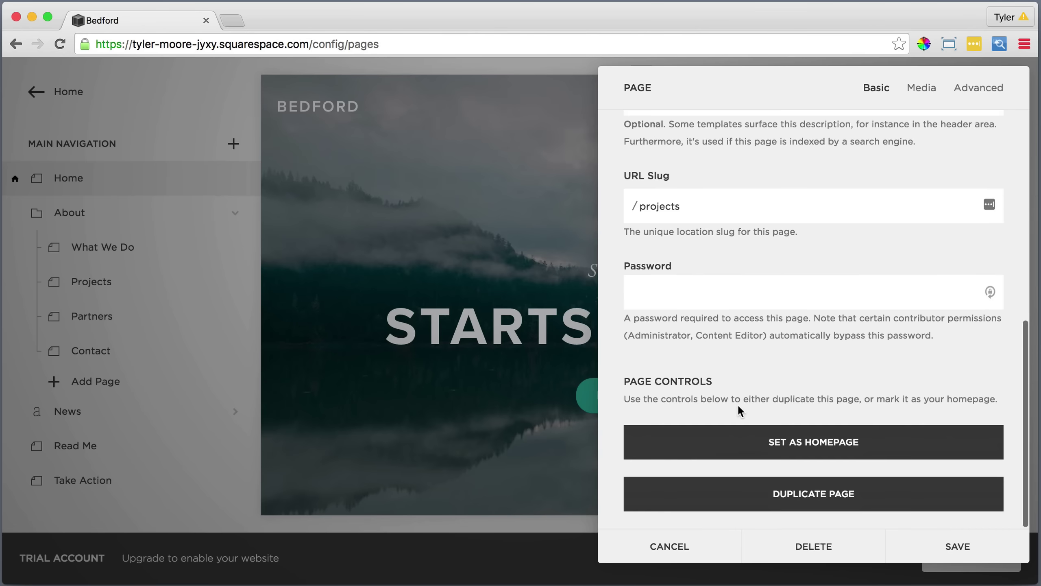
pyautogui.click(966, 547)
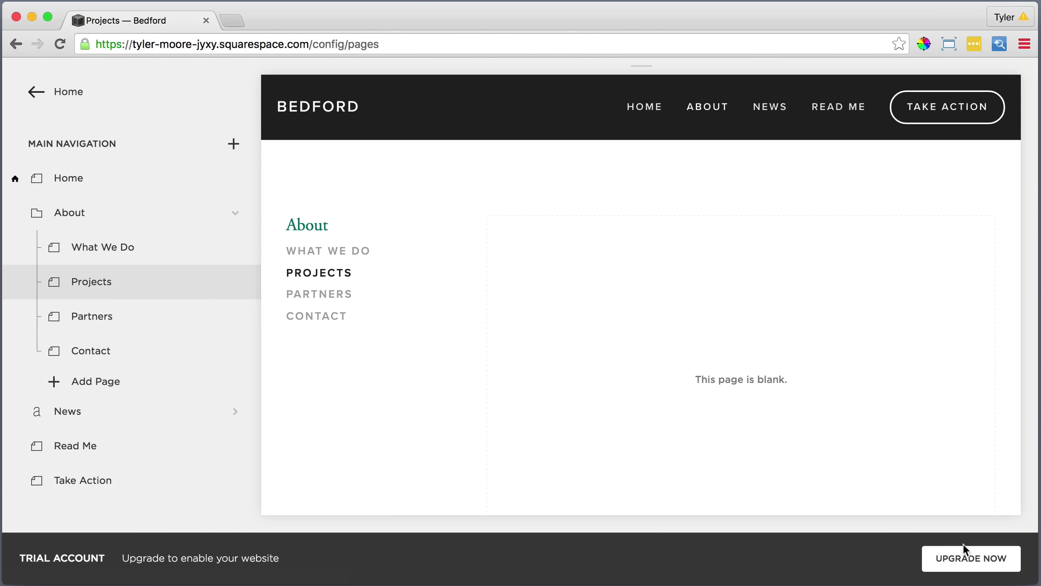
# Make 1. First.jpg from Bedford Images/3. Projects, the canyon photo, the Projects banner and save.
pyautogui.moveTo(781, 478)
pyautogui.click(642, 199)
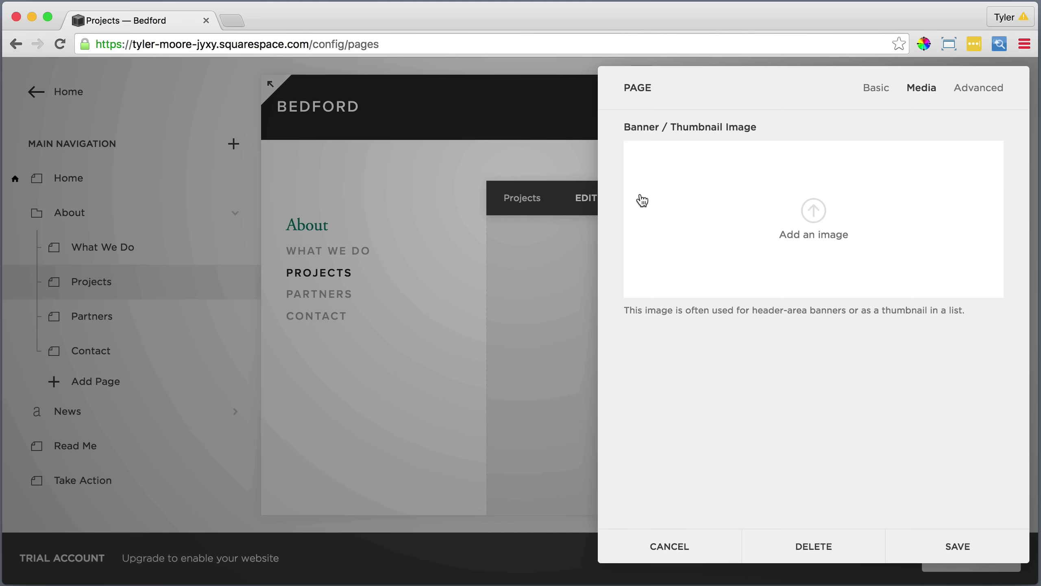
pyautogui.click(814, 212)
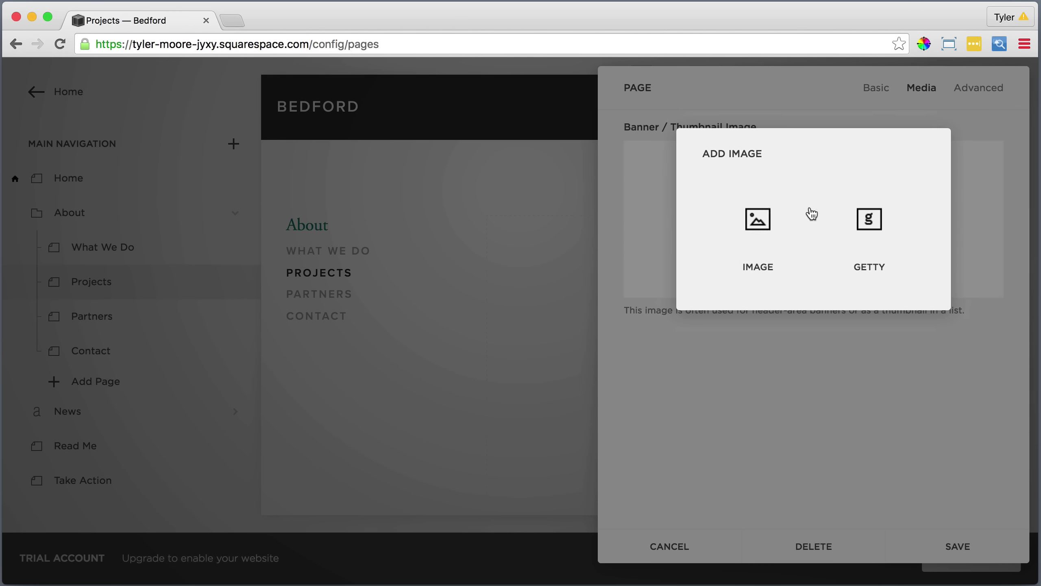
pyautogui.click(757, 219)
pyautogui.click(541, 72)
pyautogui.click(533, 88)
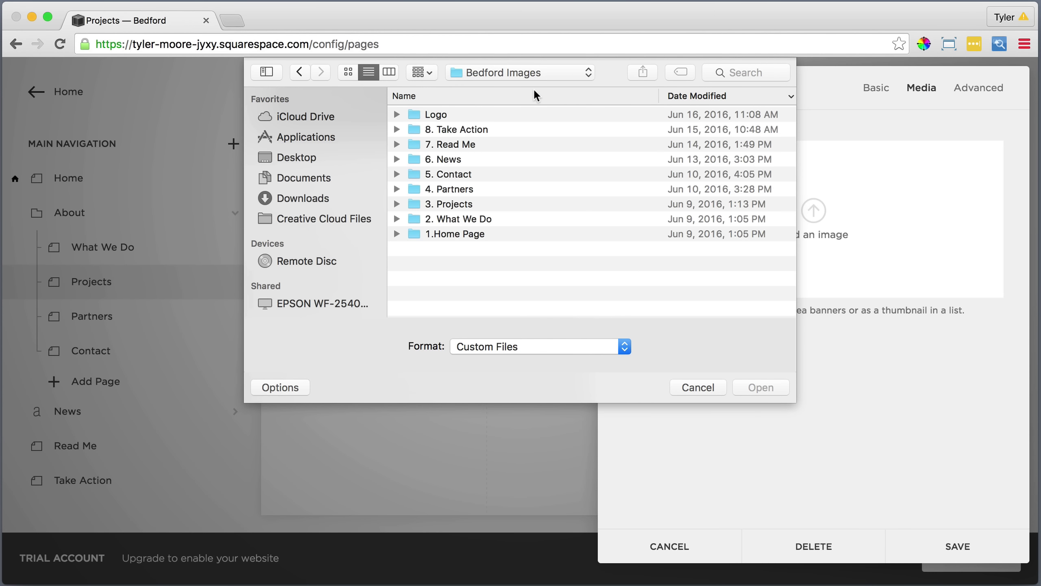
pyautogui.doubleClick(471, 201)
pyautogui.click(450, 113)
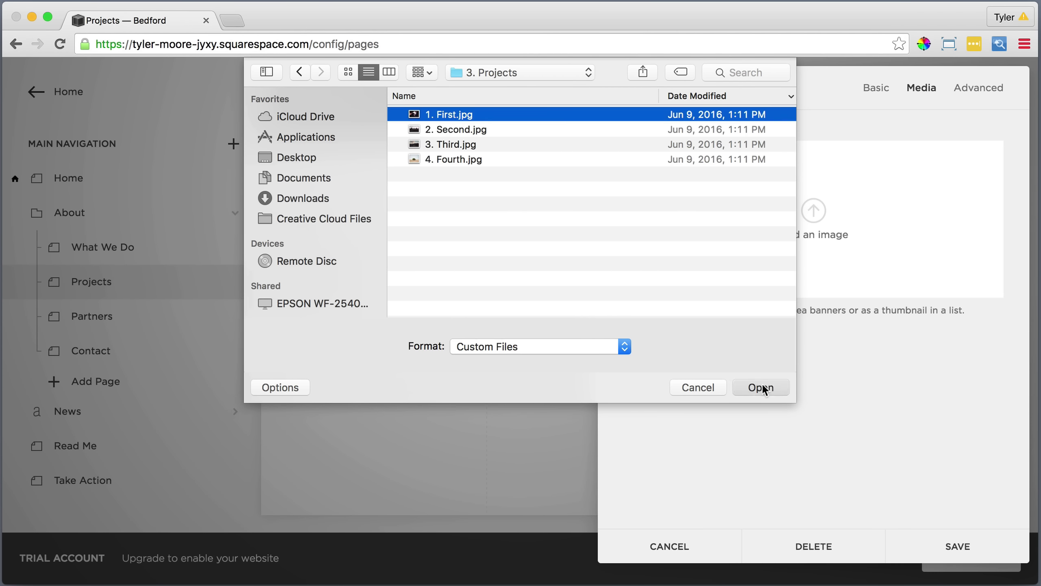
pyautogui.click(761, 386)
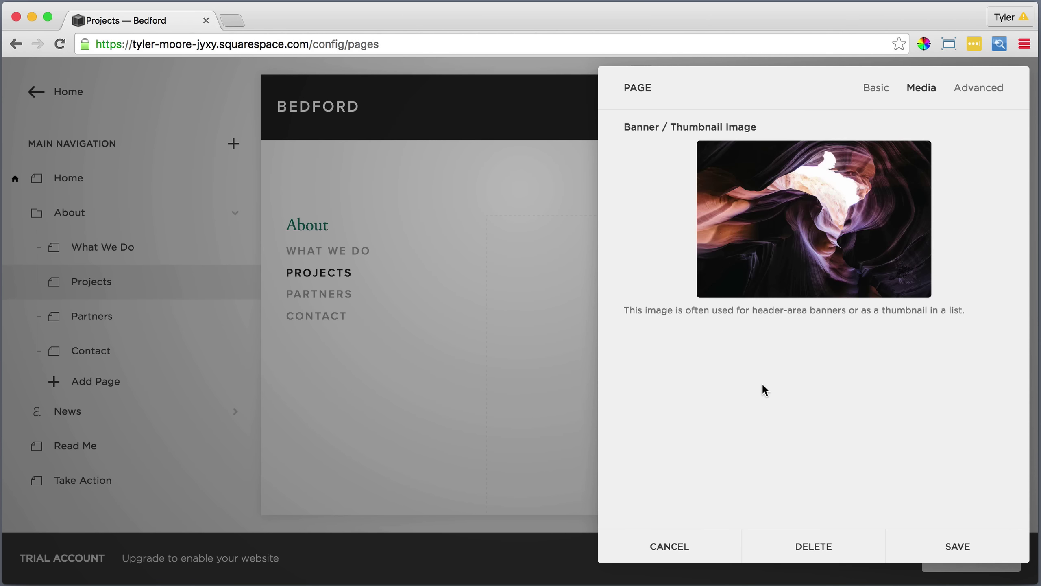
pyautogui.click(957, 544)
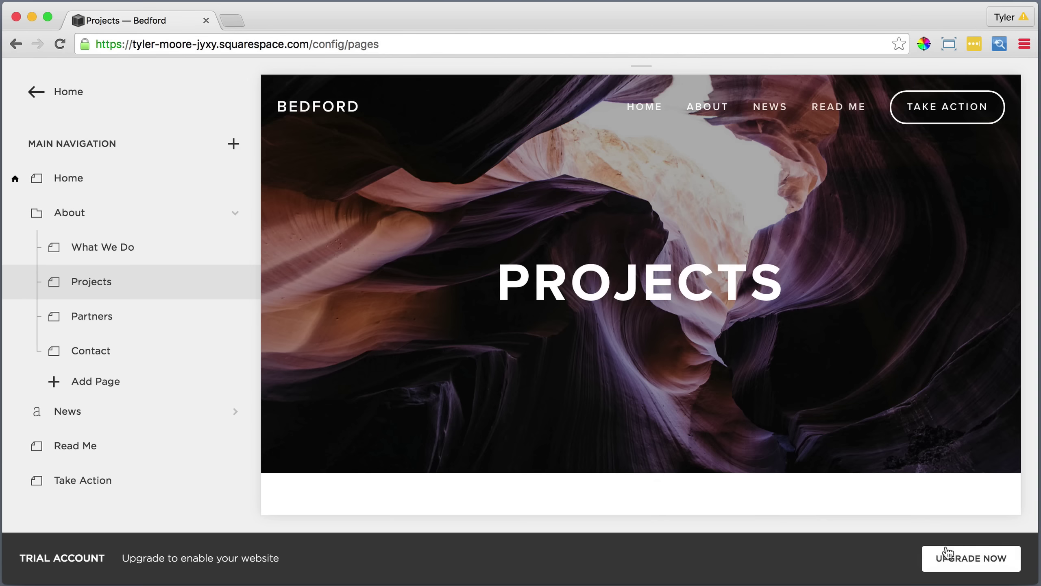
pyautogui.scroll(-5, 646, 419)
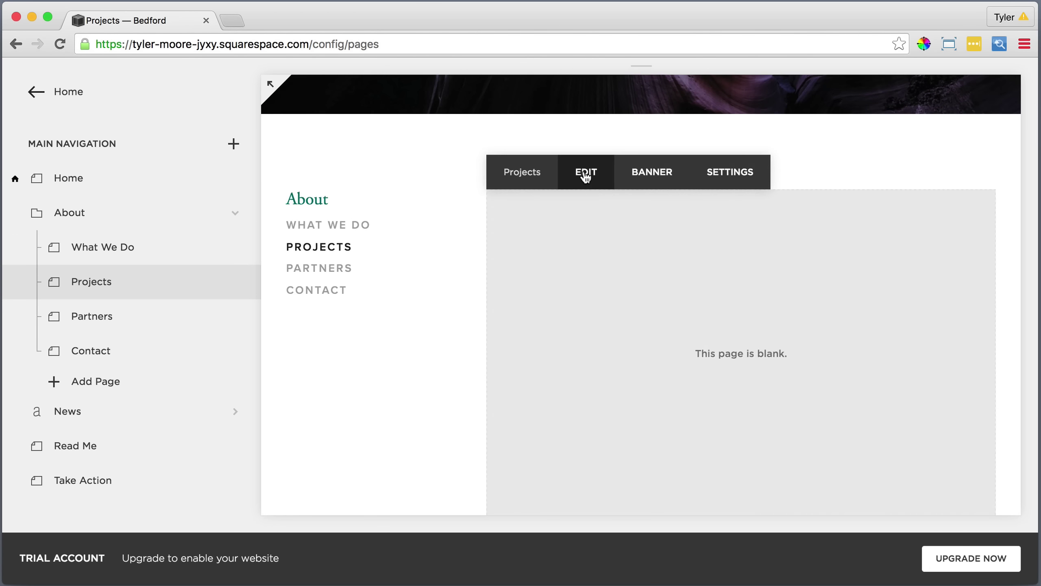
# Paste the natural-treasures sentence as plain text into the Projects body and style it Heading 1.
pyautogui.click(584, 170)
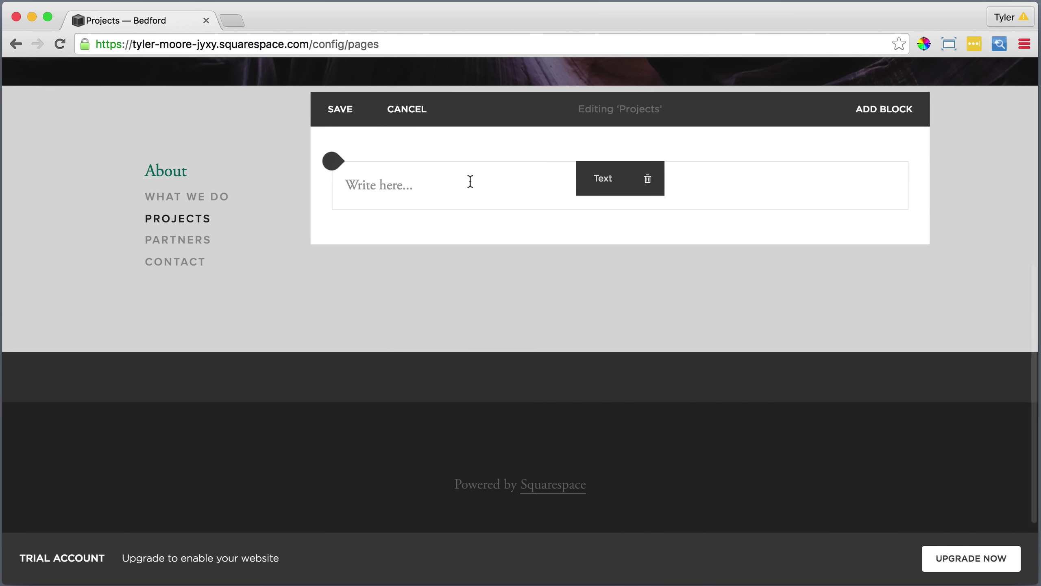
pyautogui.click(467, 180)
pyautogui.click(770, 154)
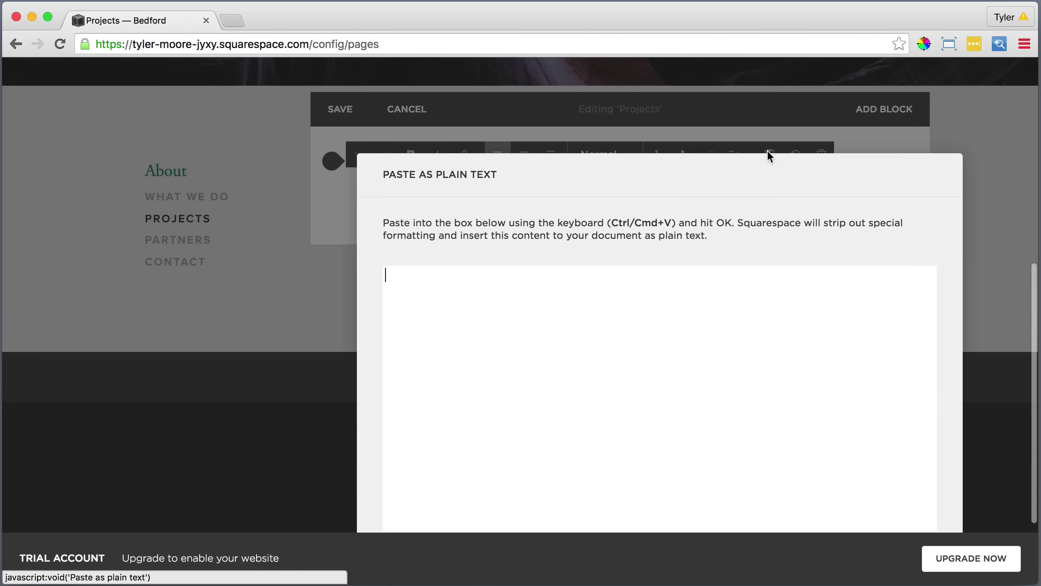
pyautogui.rightClick(593, 301)
pyautogui.click(641, 377)
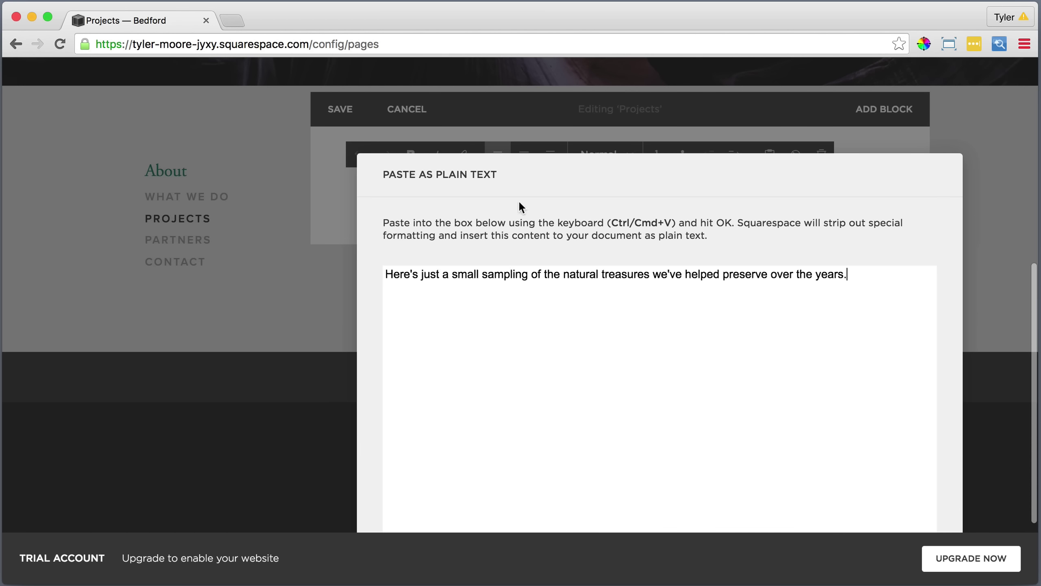
pyautogui.click(745, 518)
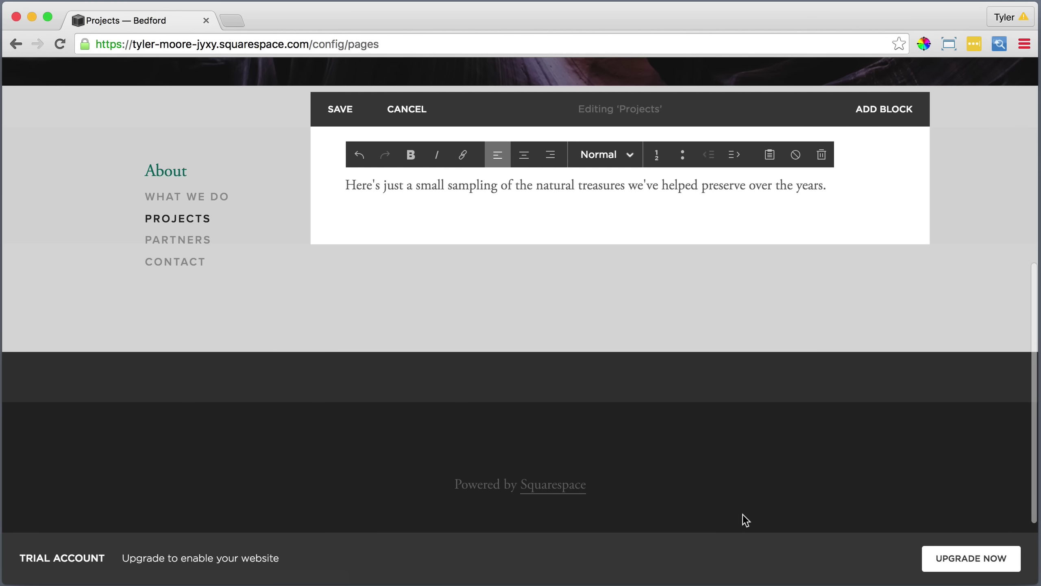
pyautogui.moveTo(781, 188); pyautogui.dragTo(336, 184)
pyautogui.click(593, 156)
pyautogui.click(595, 208)
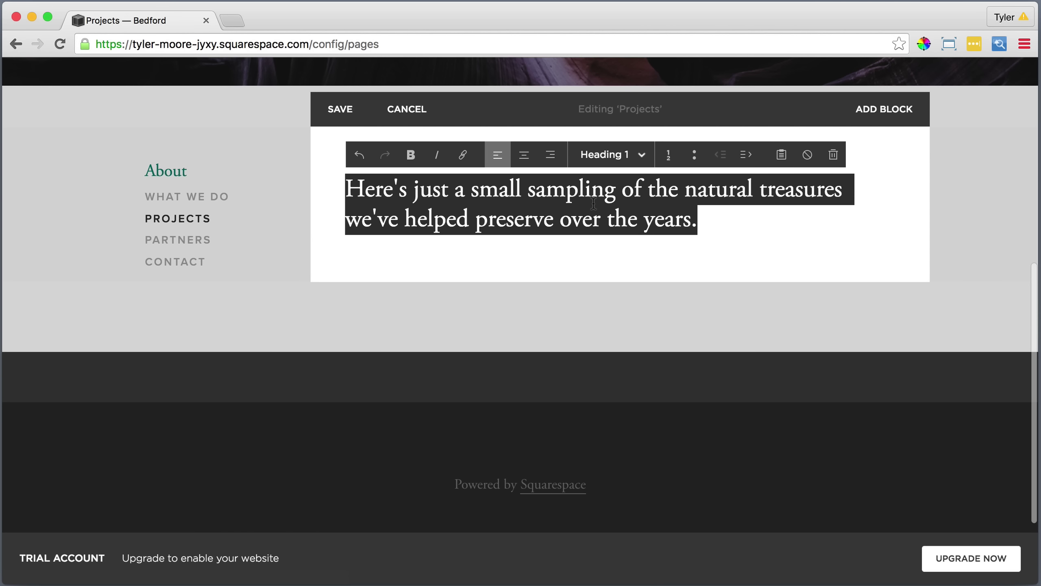
# Insert an image block holding 2. Second.jpg, the Monument Valley photo.
pyautogui.click(333, 247)
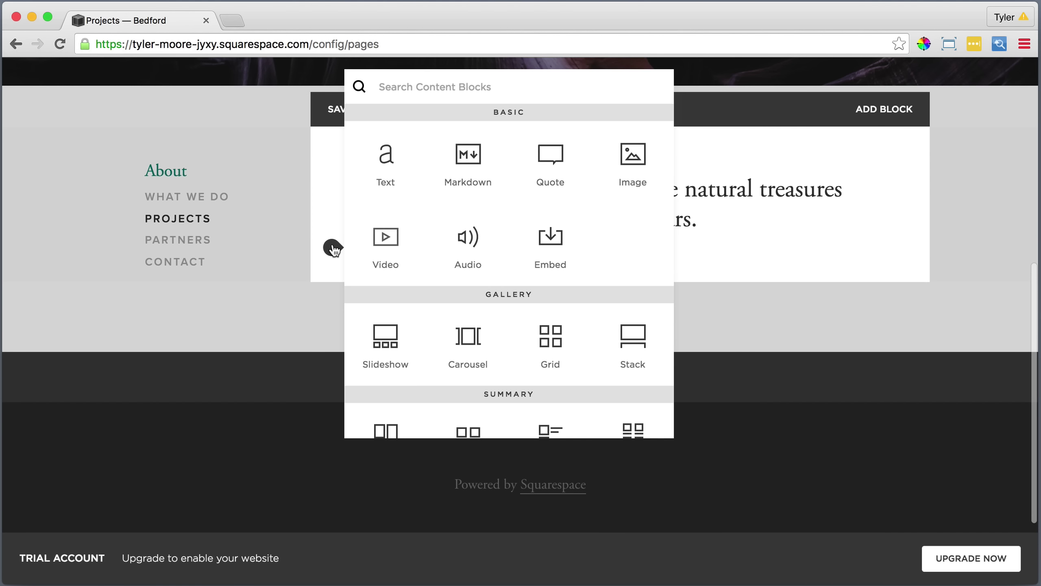
pyautogui.click(628, 155)
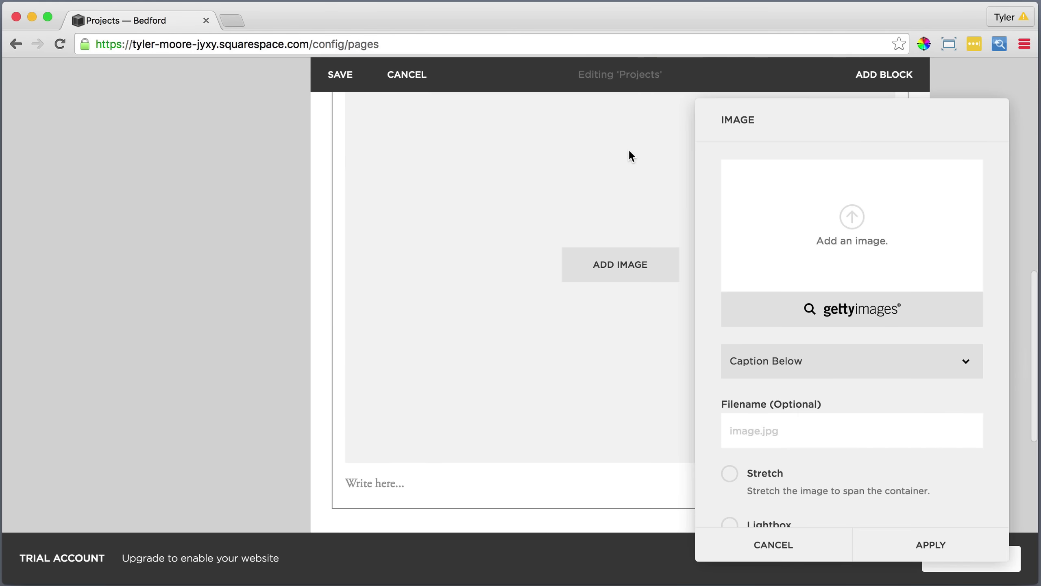
pyautogui.click(852, 217)
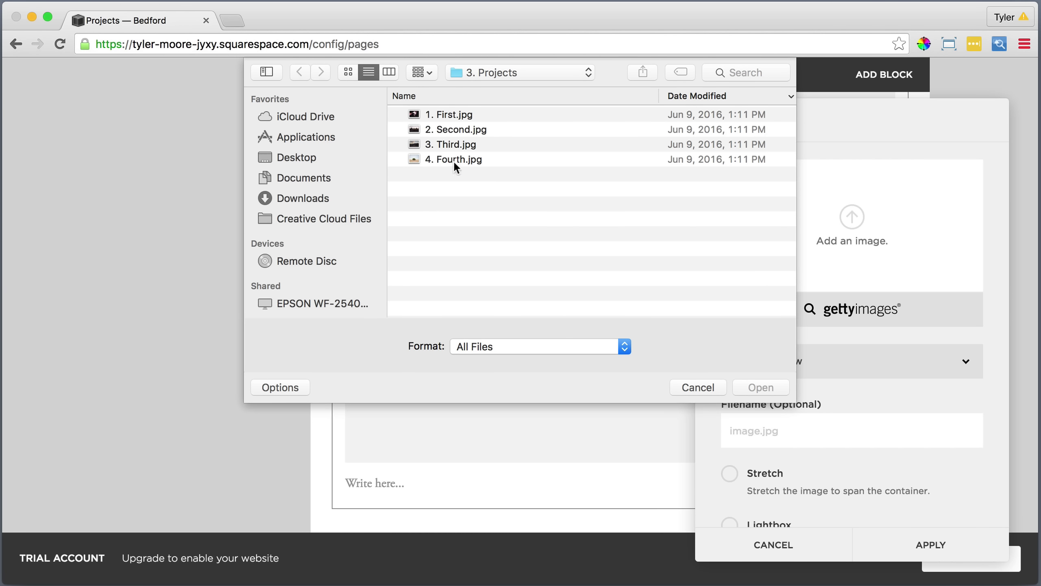
pyautogui.click(454, 130)
pyautogui.click(768, 387)
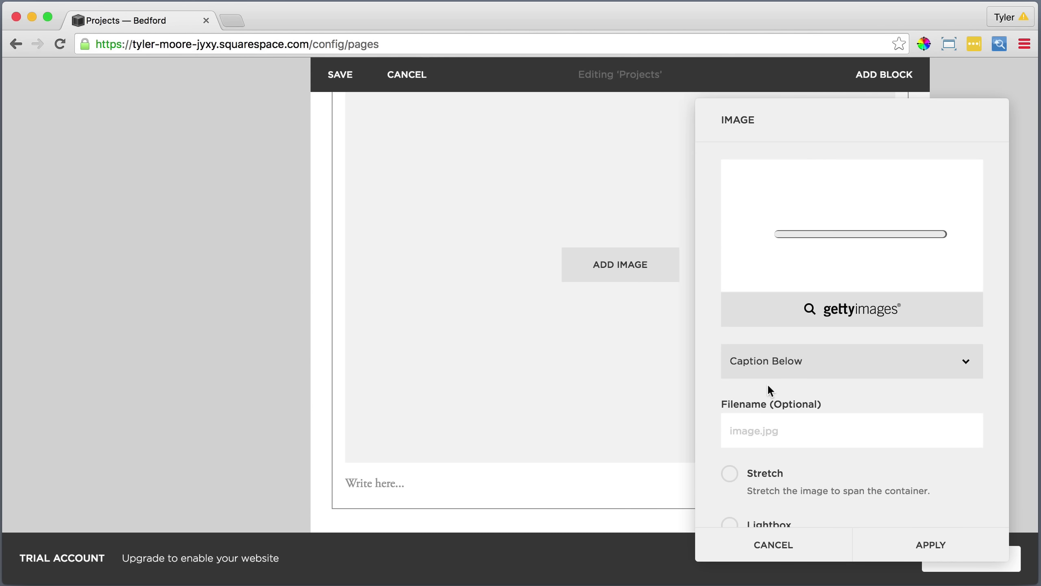
pyautogui.scroll(-3, 768, 394)
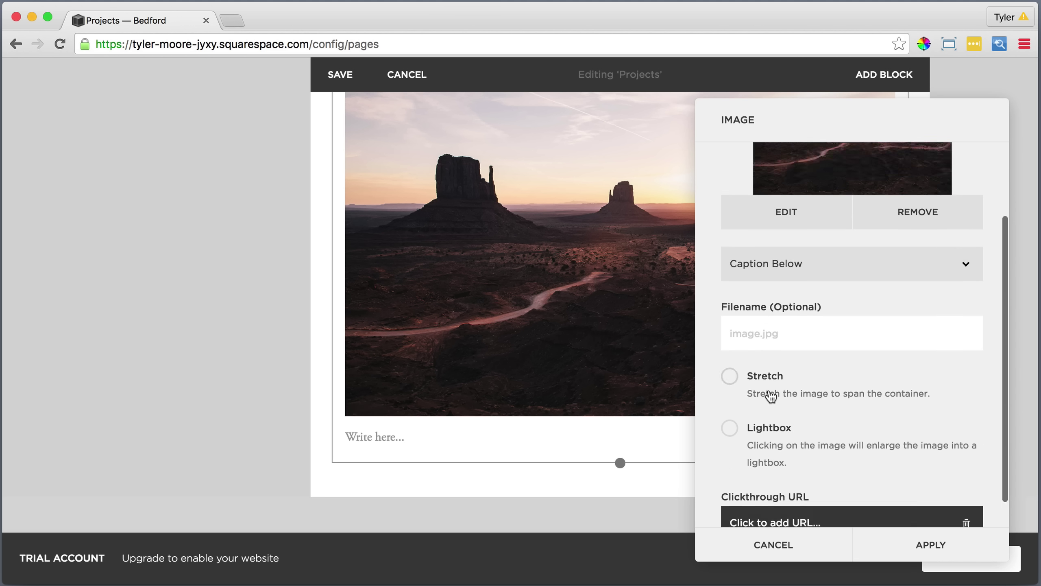
pyautogui.click(929, 547)
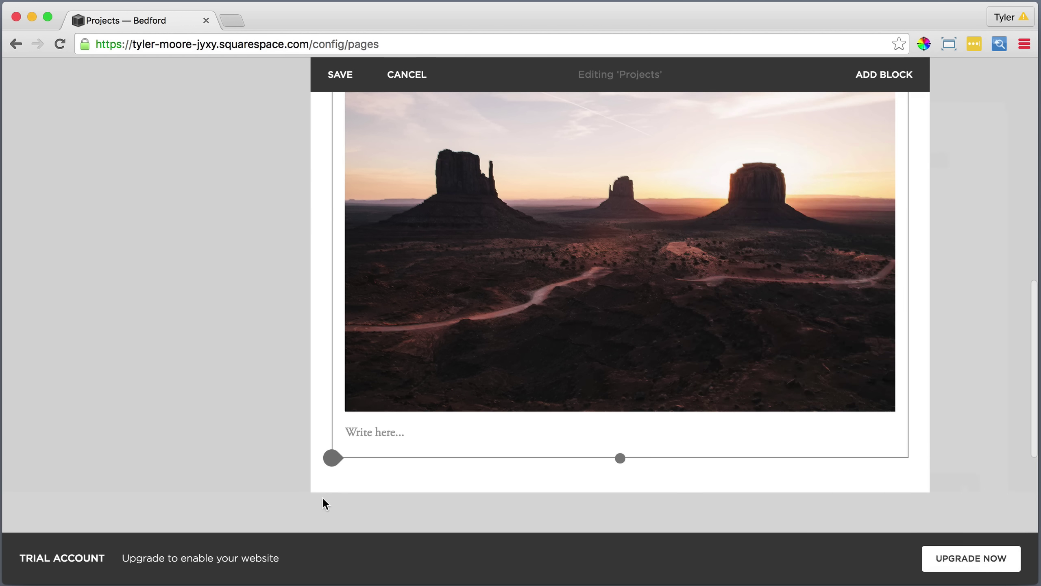
# Add a text block below the photo with the Monument Valley heading and paragraph pasted as plain text.
pyautogui.click(328, 459)
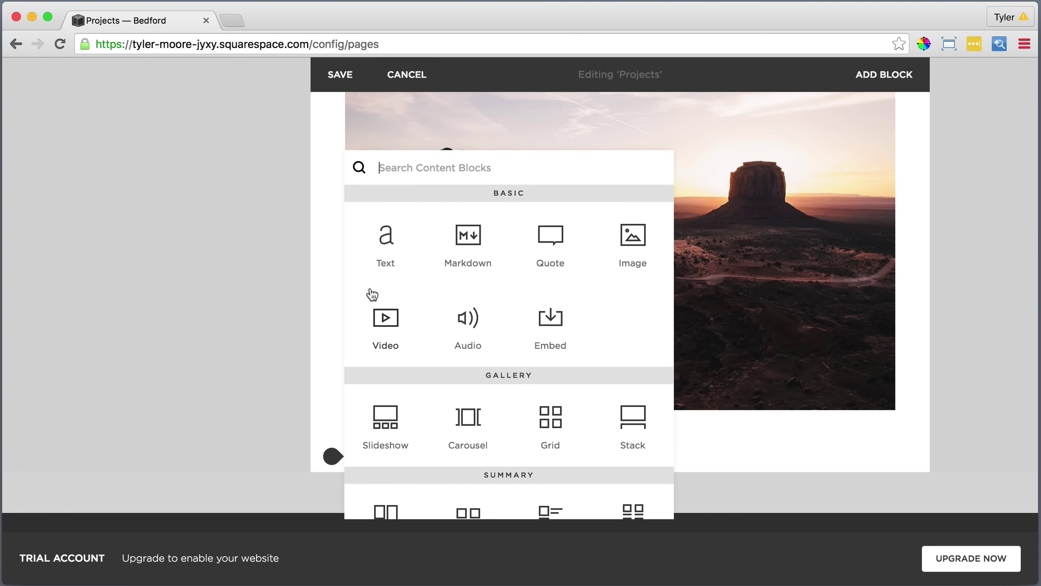
pyautogui.click(386, 236)
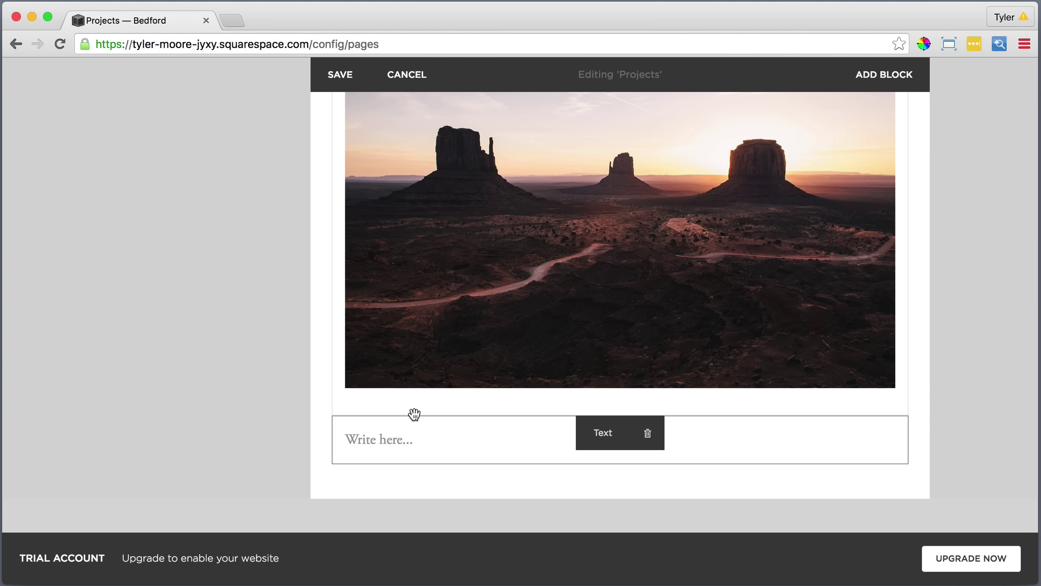
pyautogui.click(412, 440)
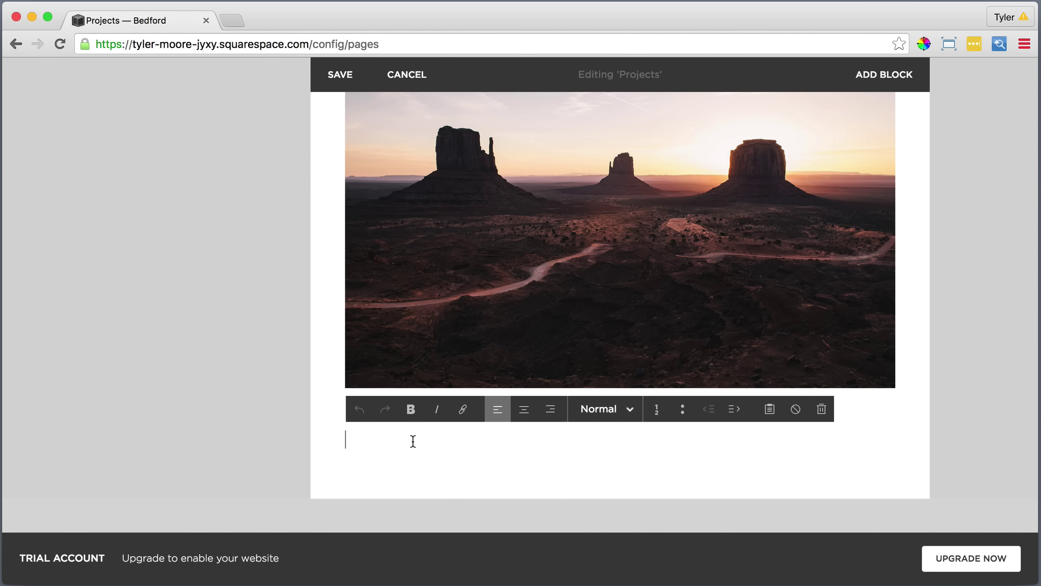
pyautogui.click(769, 409)
pyautogui.rightClick(532, 315)
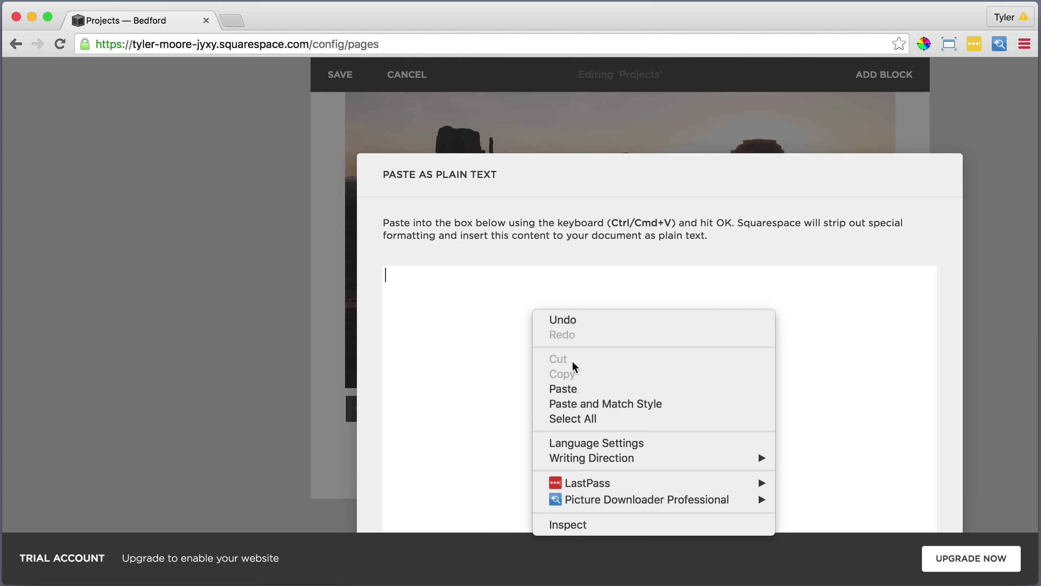
pyautogui.click(563, 389)
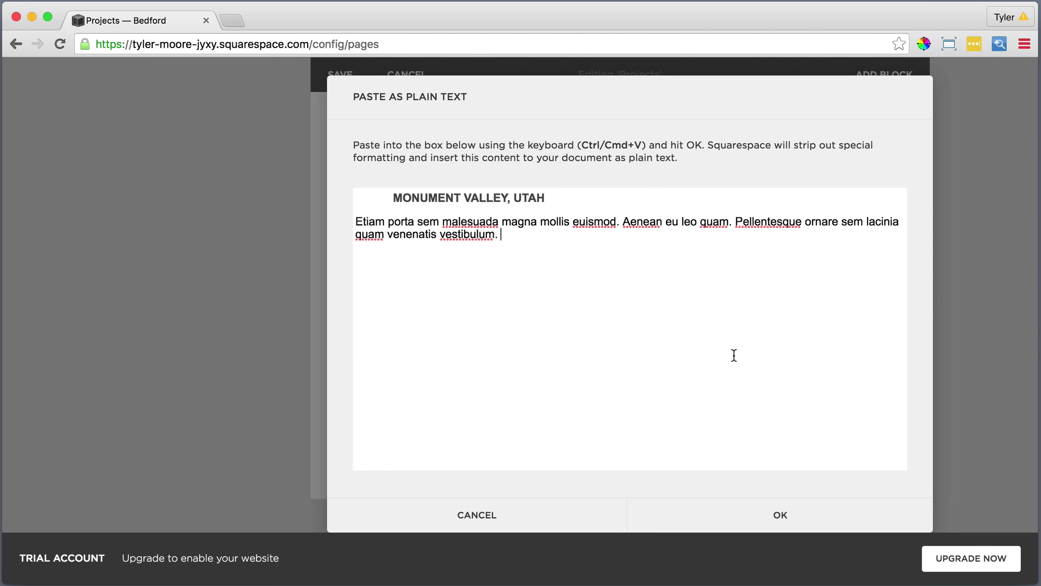
pyautogui.click(778, 510)
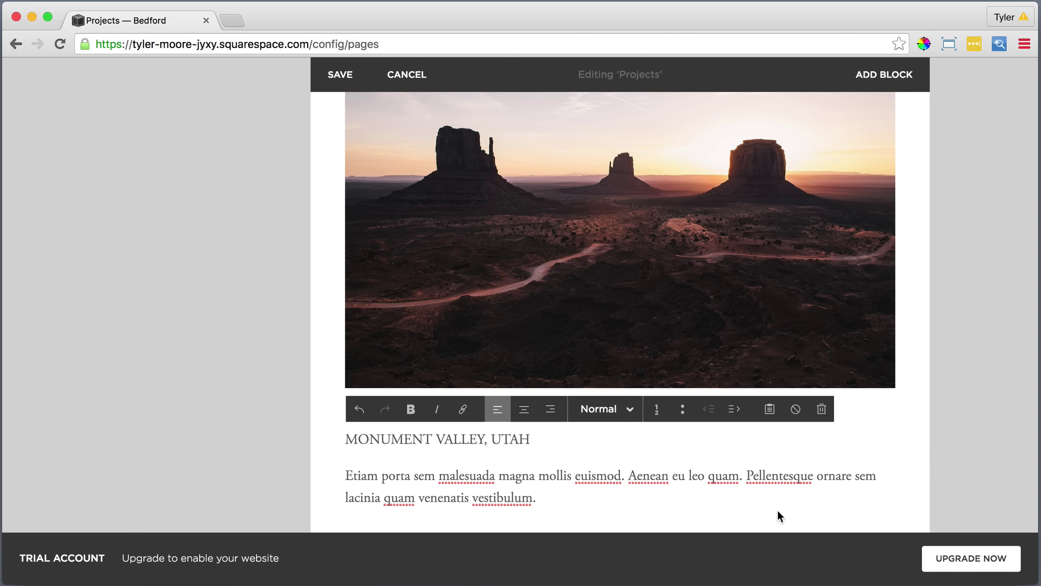
# Style MONUMENT VALLEY, UTAH as Heading 2 and bring up the content block list below.
pyautogui.moveTo(532, 439); pyautogui.dragTo(345, 439)
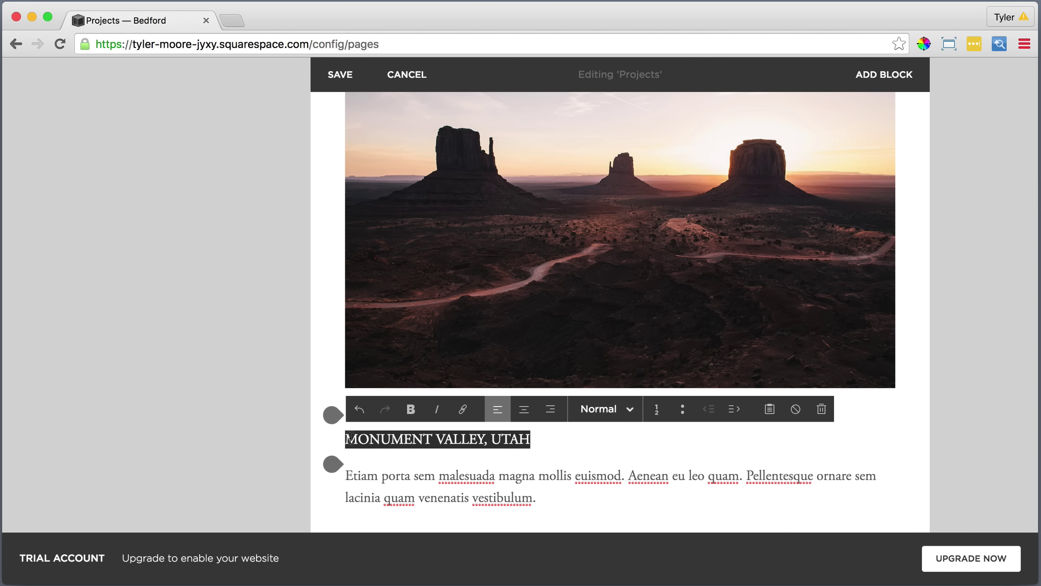
pyautogui.click(602, 409)
pyautogui.click(608, 348)
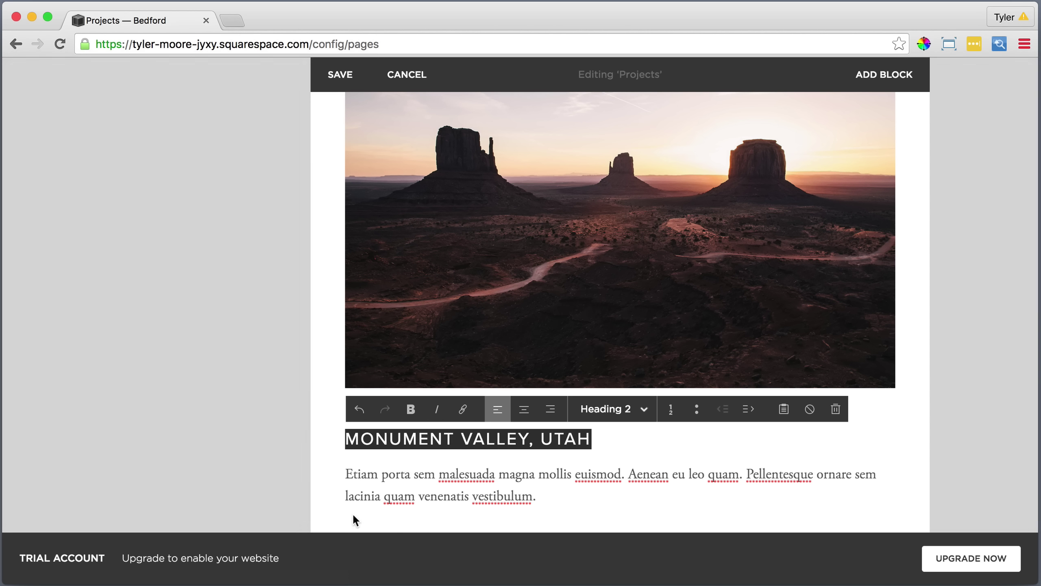
pyautogui.click(333, 520)
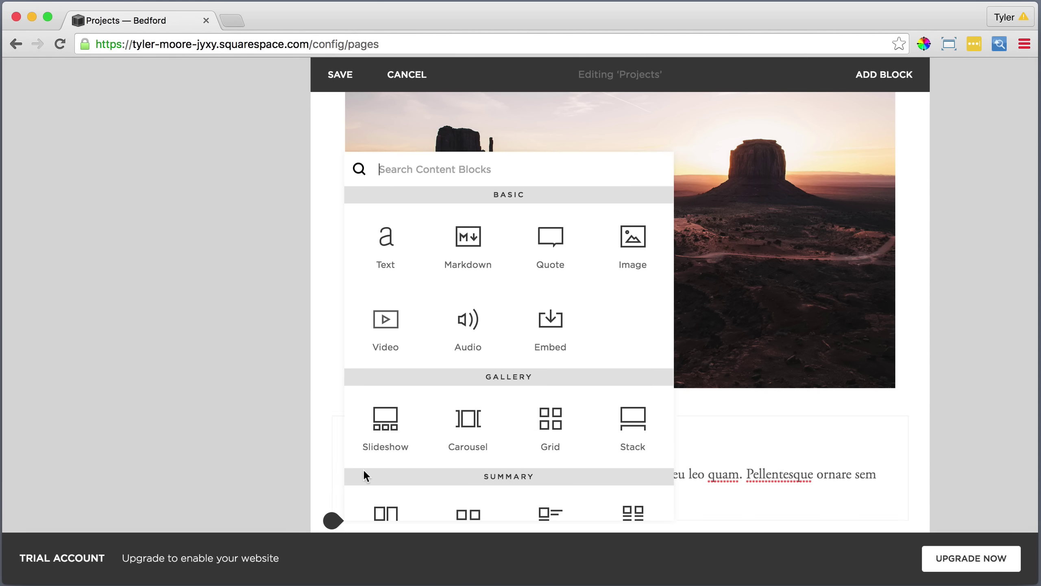
# Insert an image block with 3. Third.jpg, the forest trail photo.
pyautogui.click(621, 250)
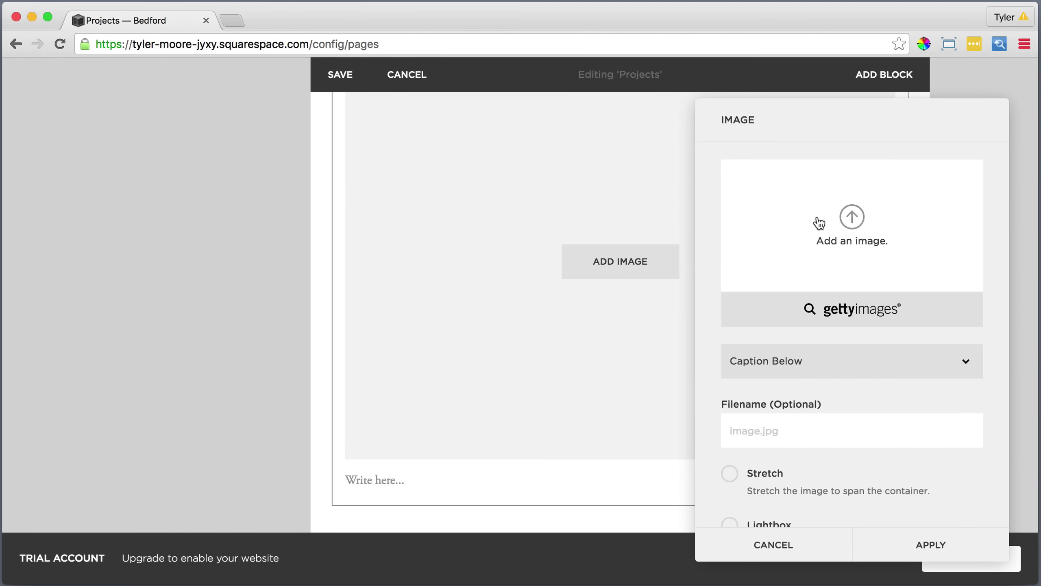
pyautogui.click(854, 220)
pyautogui.click(449, 147)
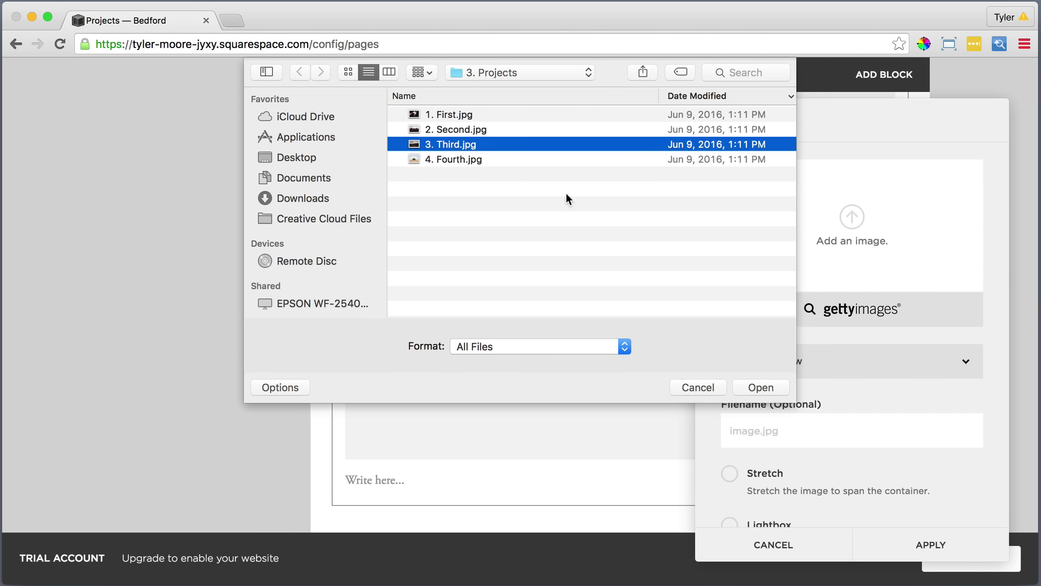
pyautogui.click(768, 392)
pyautogui.scroll(-3, 857, 428)
pyautogui.click(928, 543)
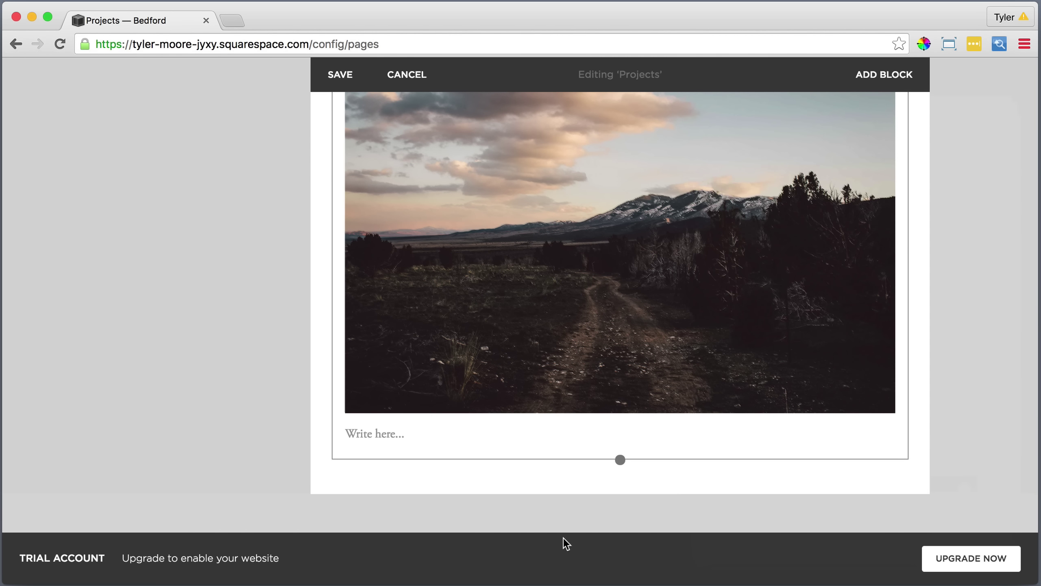
# Add a text block below the photo with the Denali National Park heading and paragraph as plain text.
pyautogui.click(332, 464)
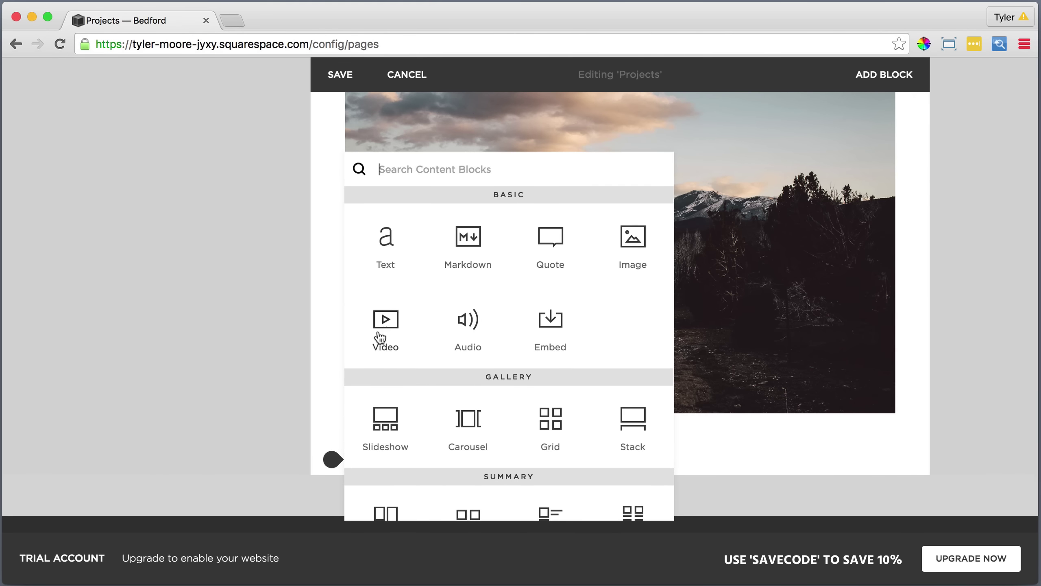
pyautogui.click(384, 237)
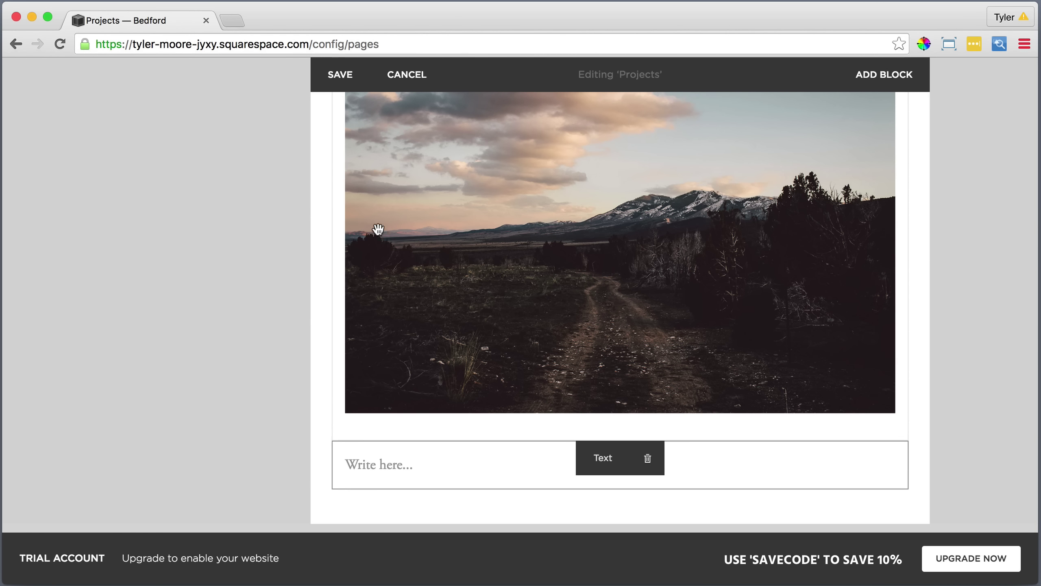
pyautogui.click(385, 462)
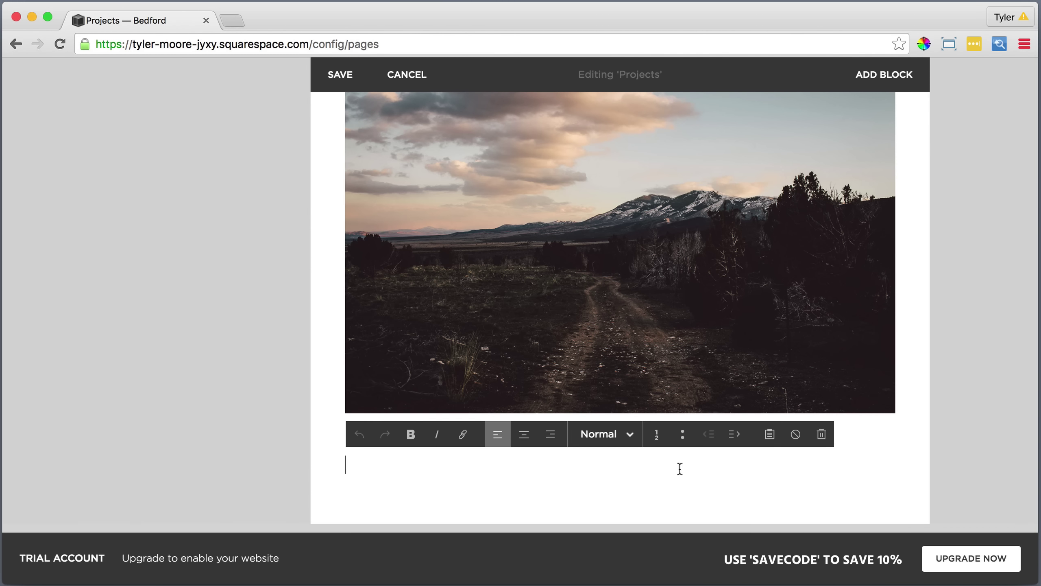
pyautogui.click(770, 437)
pyautogui.rightClick(477, 284)
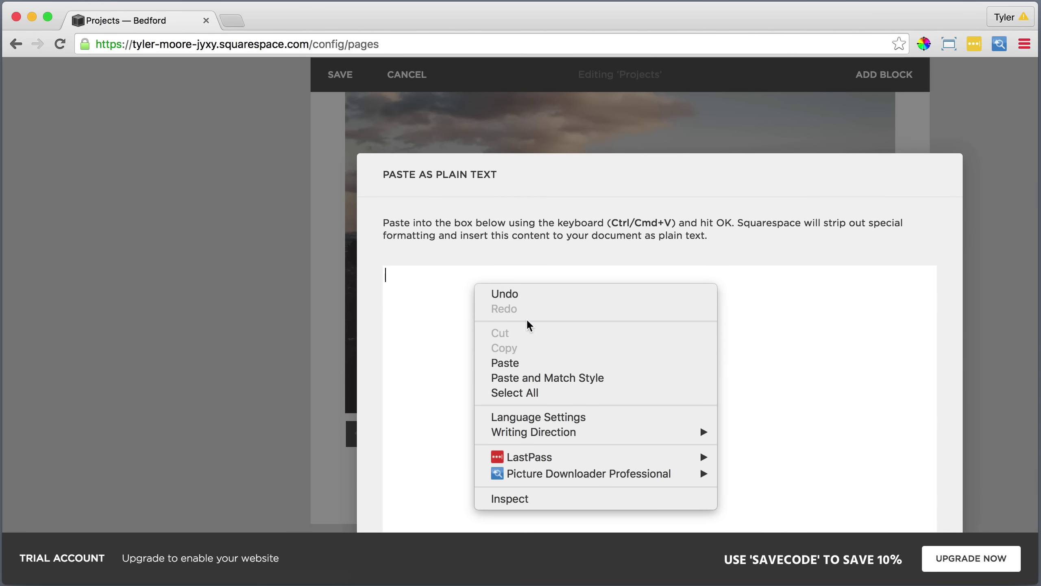
pyautogui.click(514, 363)
pyautogui.scroll(-3, 574, 193)
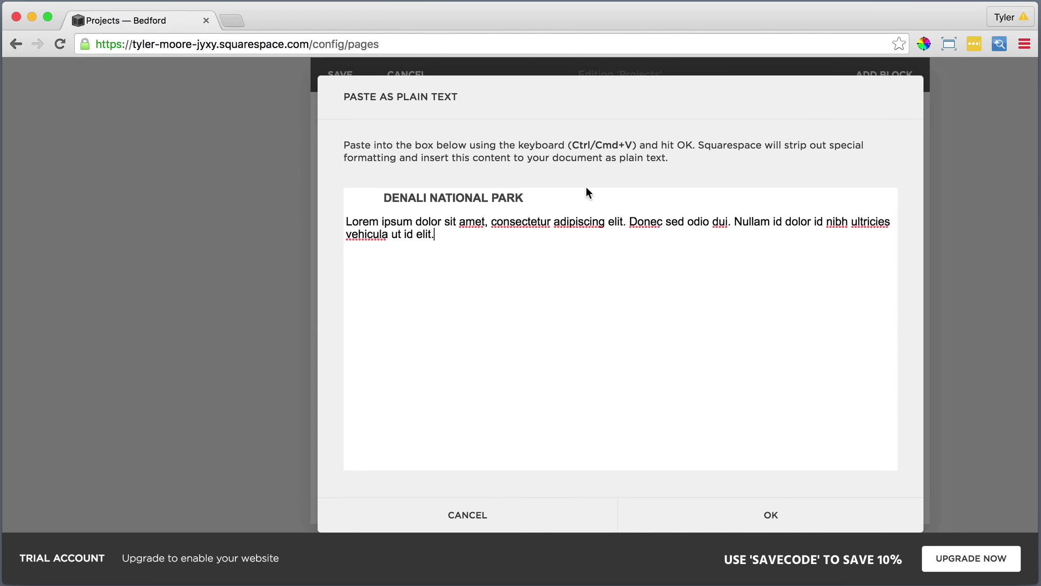
pyautogui.click(769, 516)
# Style DENALI NATIONAL PARK as Heading 2, then start another image block below the paragraph.
pyautogui.scroll(-5, 767, 514)
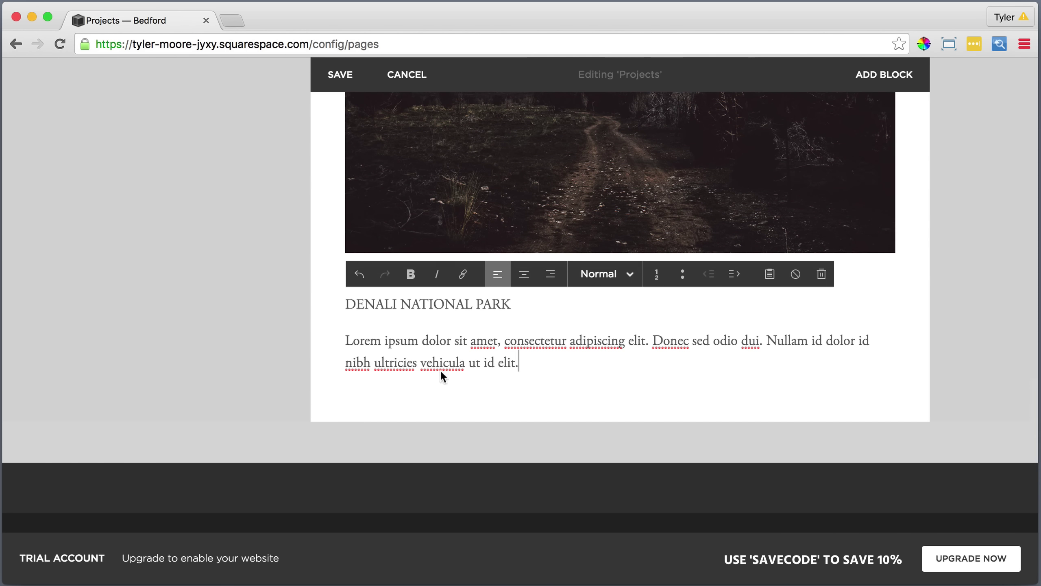
pyautogui.moveTo(512, 304); pyautogui.dragTo(346, 303)
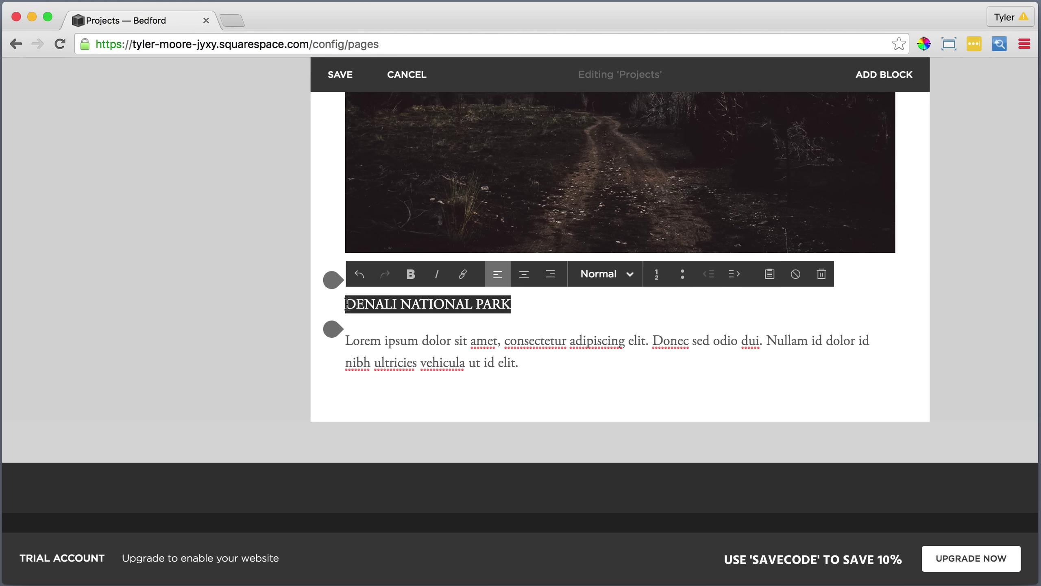
pyautogui.click(591, 278)
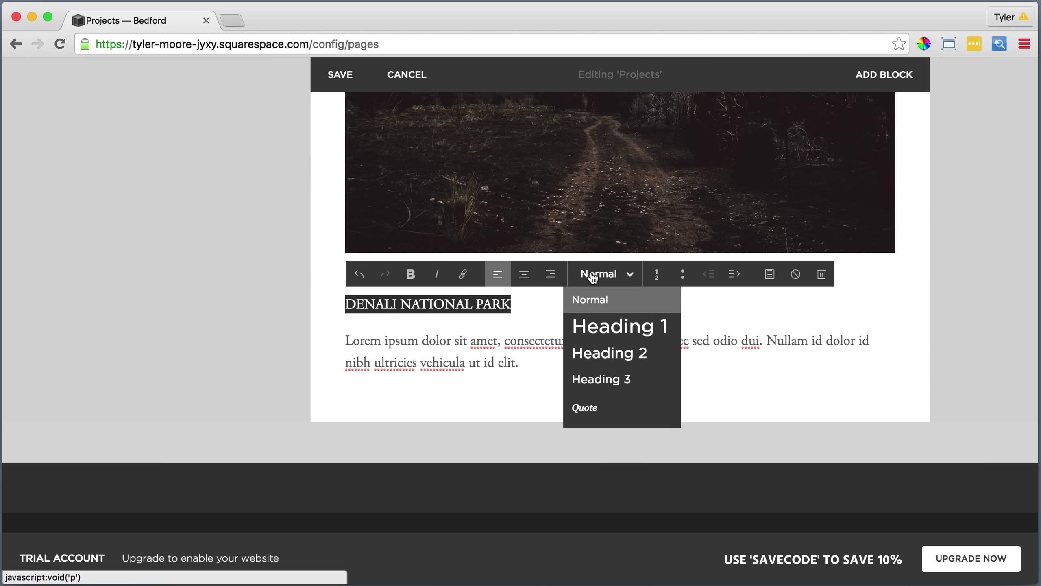
pyautogui.click(592, 352)
pyautogui.click(504, 351)
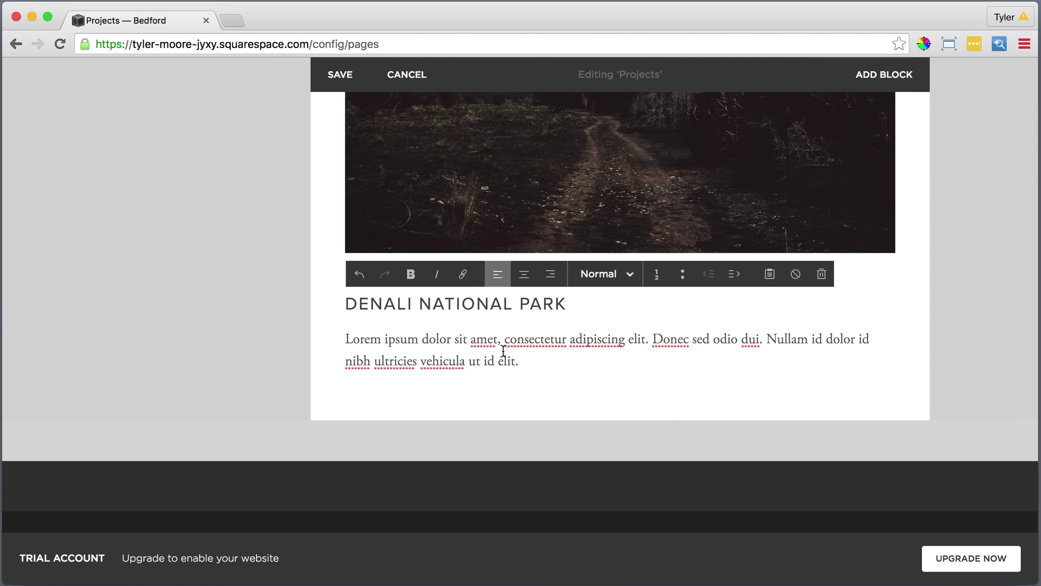
pyautogui.click(331, 386)
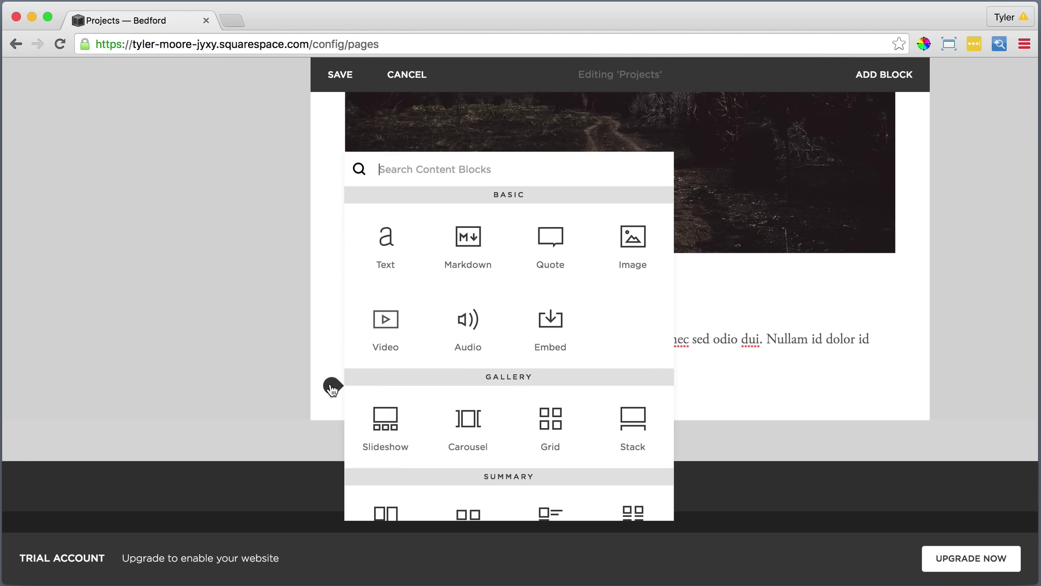
pyautogui.click(632, 238)
pyautogui.click(851, 222)
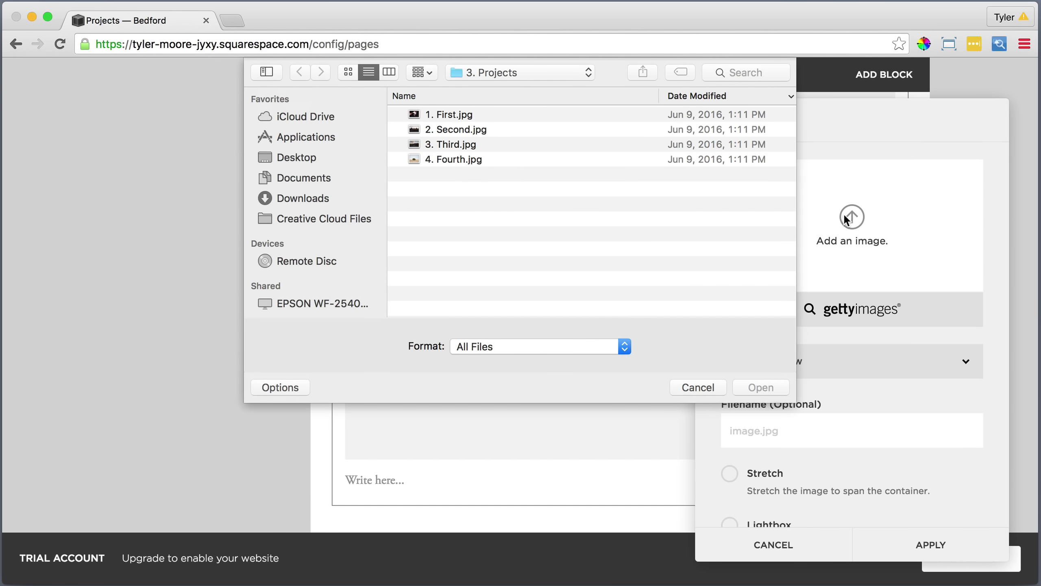
# Load 4. Fourth.jpg, the lone-tree photo, into the new image block and apply it.
pyautogui.click(461, 160)
pyautogui.click(761, 387)
pyautogui.scroll(-3, 861, 426)
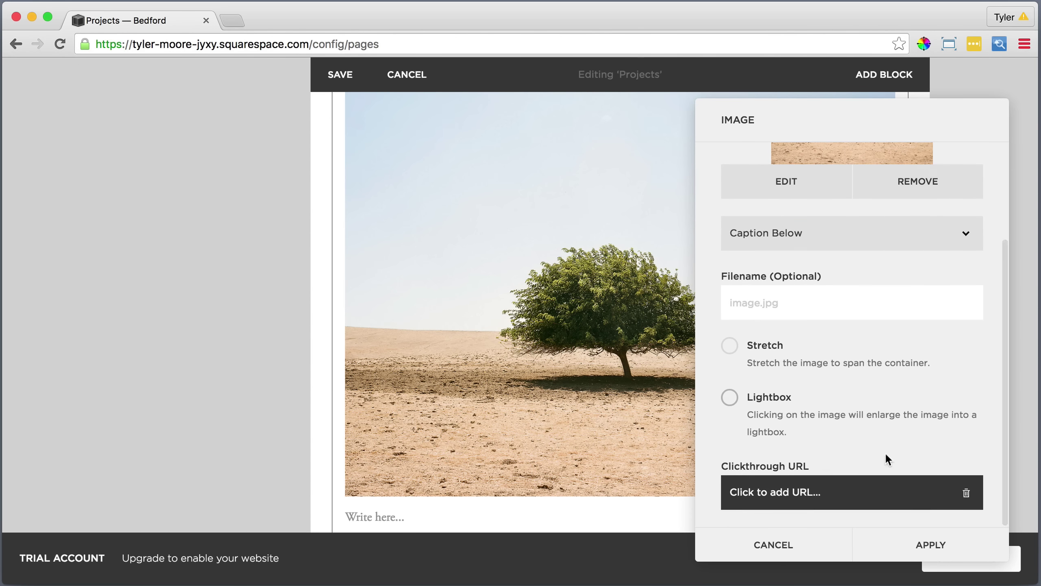
pyautogui.click(932, 544)
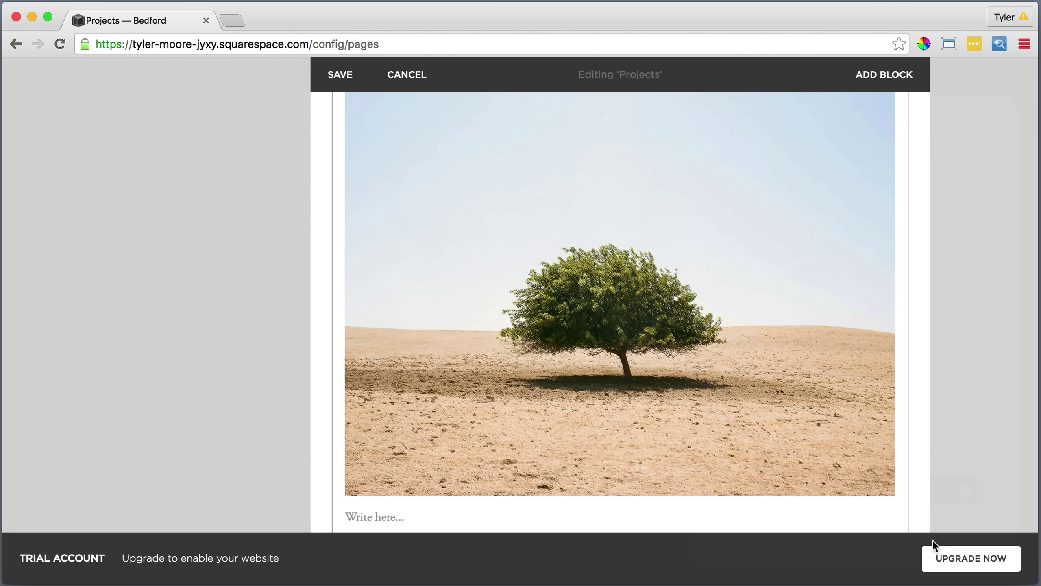
# Add a text block under the tree photo with the THIS ONE TREE SOMEWHERE text, title as Heading 2.
pyautogui.scroll(-5, 430, 460)
pyautogui.click(332, 373)
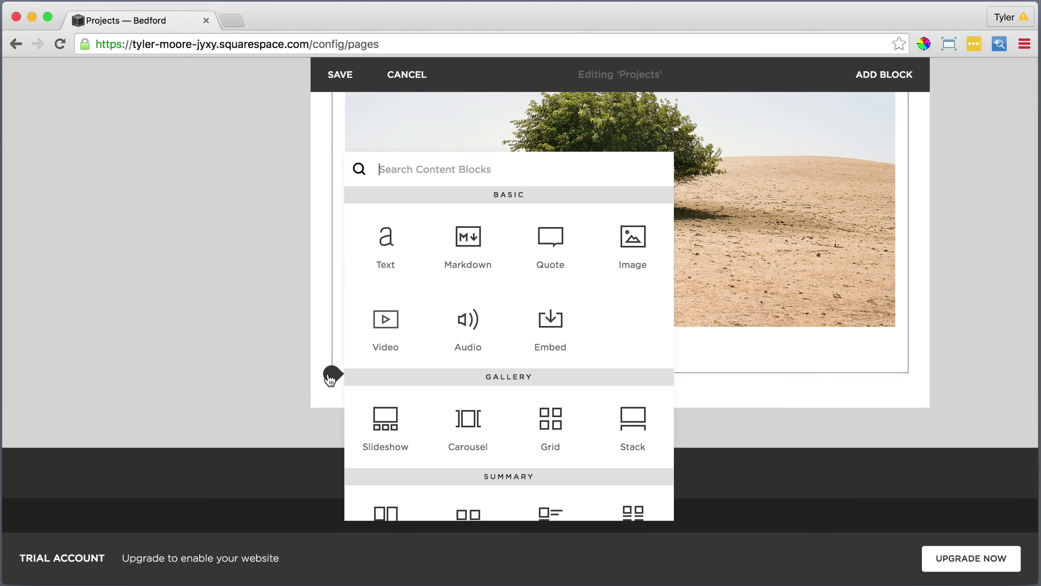
pyautogui.click(388, 245)
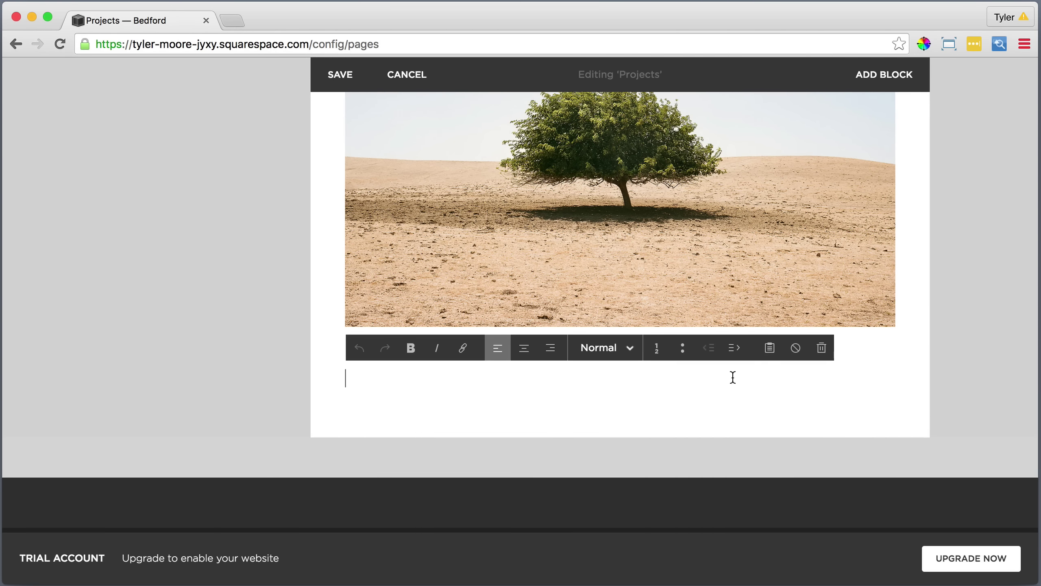
pyautogui.click(770, 347)
pyautogui.rightClick(498, 297)
pyautogui.click(529, 372)
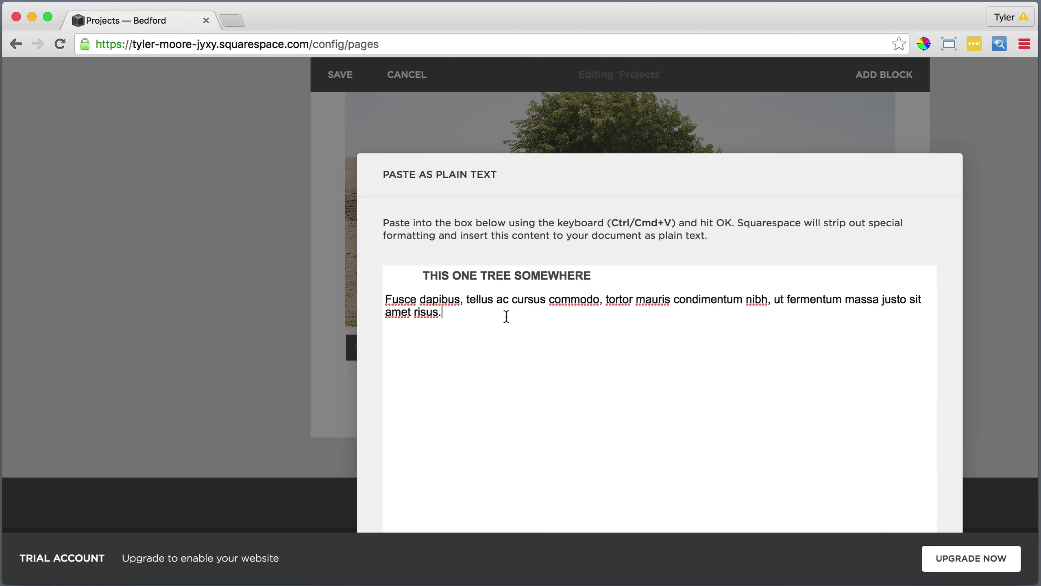
pyautogui.click(771, 508)
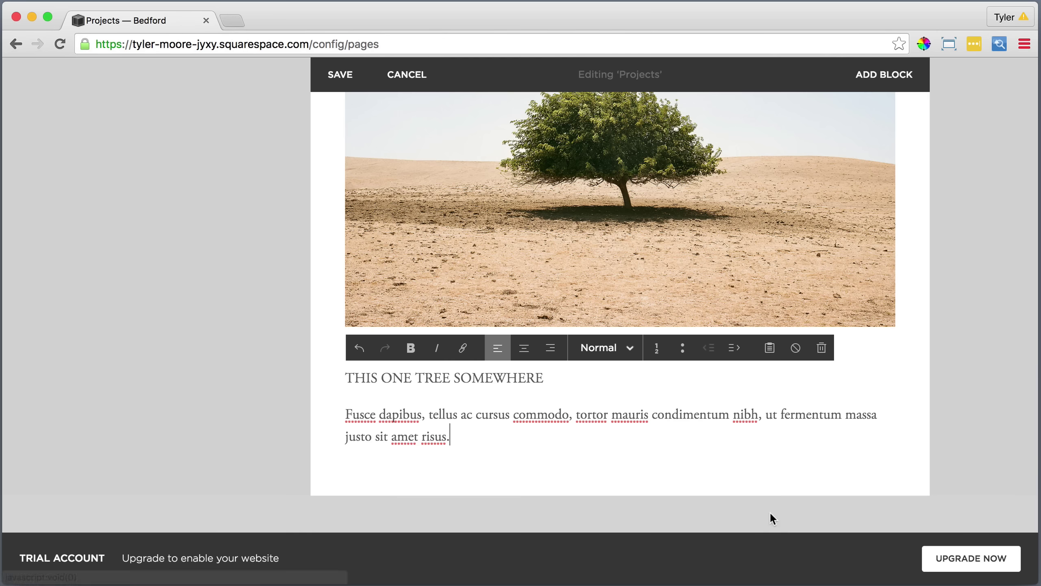
pyautogui.moveTo(549, 375); pyautogui.dragTo(355, 372)
pyautogui.click(593, 348)
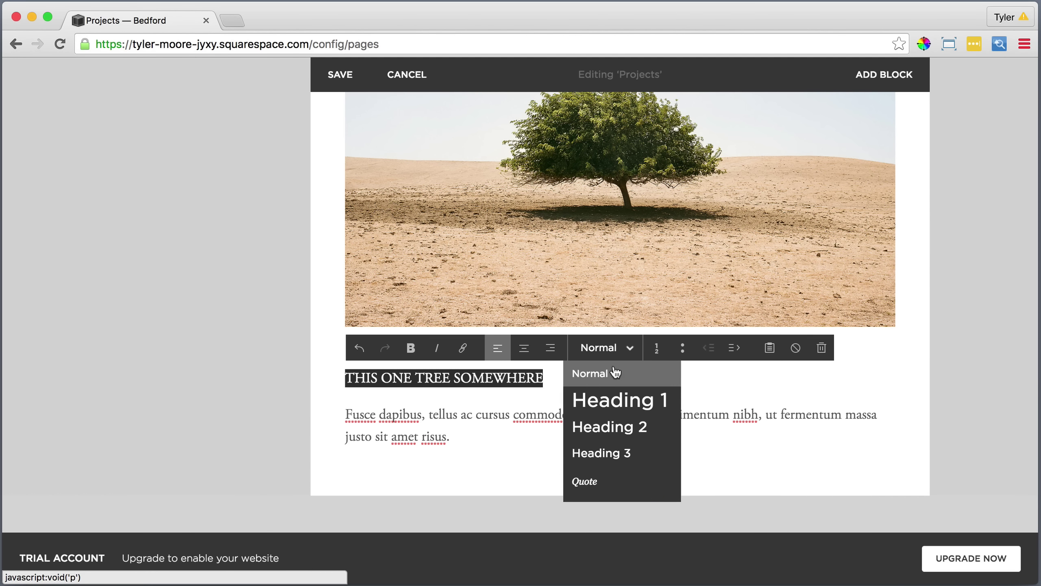
pyautogui.click(601, 425)
pyautogui.click(538, 436)
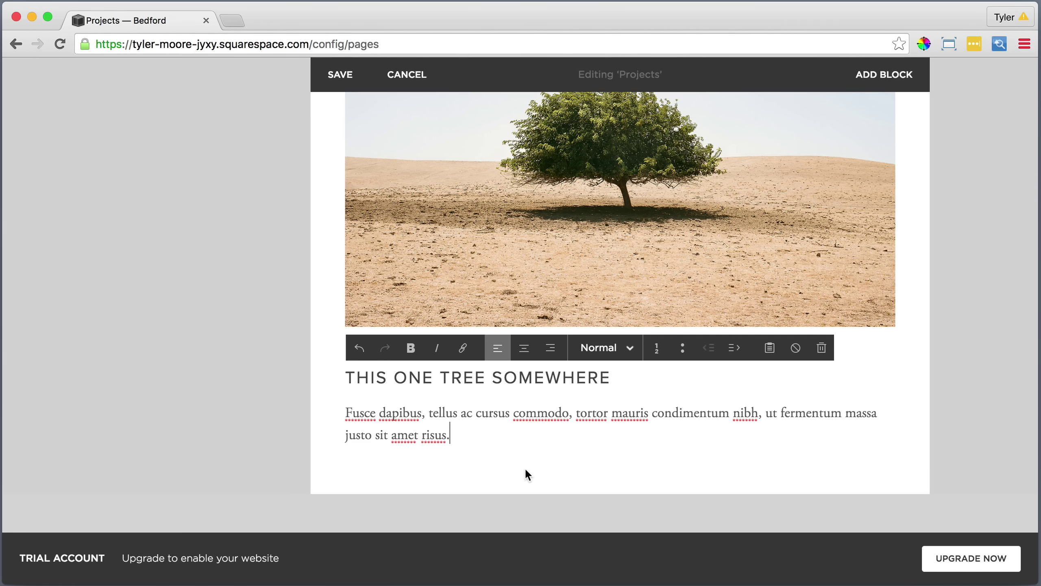
# Add an empty line after the Denali paragraph and save the Projects page.
pyautogui.scroll(-15, 526, 470)
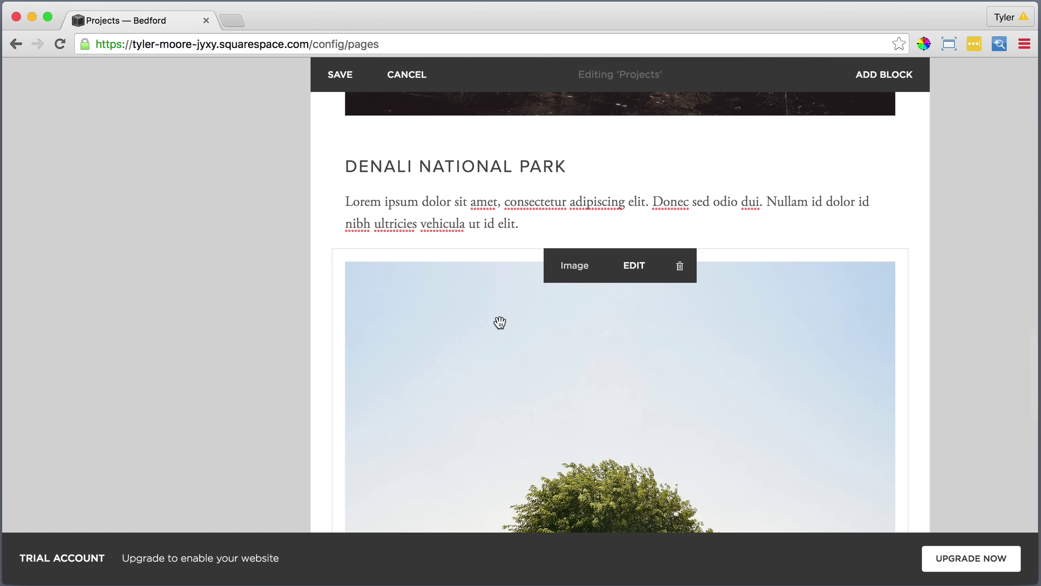
pyautogui.click(526, 225)
pyautogui.press('Return')
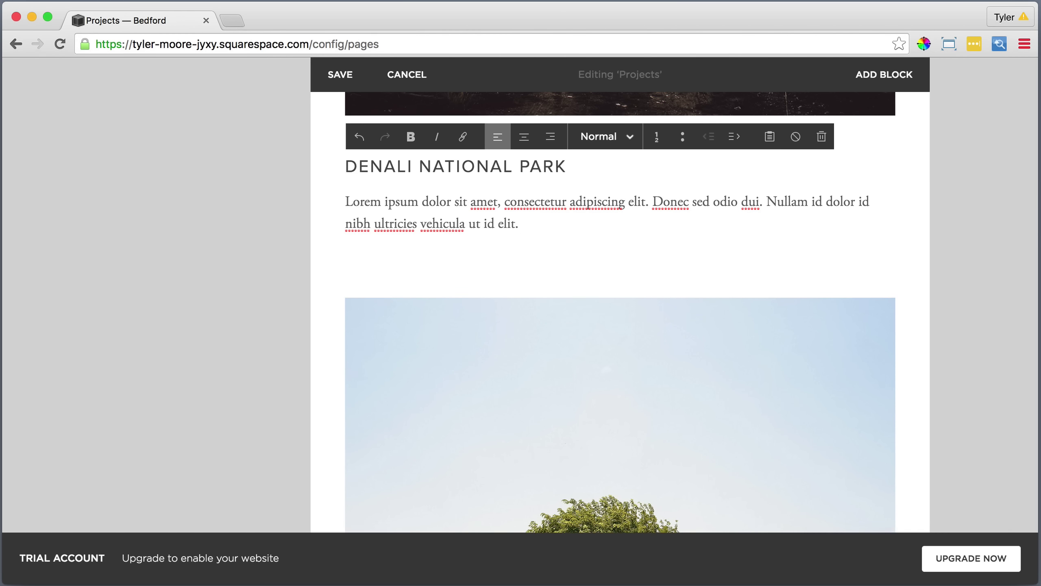
pyautogui.scroll(12, 526, 225)
pyautogui.click(548, 205)
pyautogui.scroll(14, 547, 205)
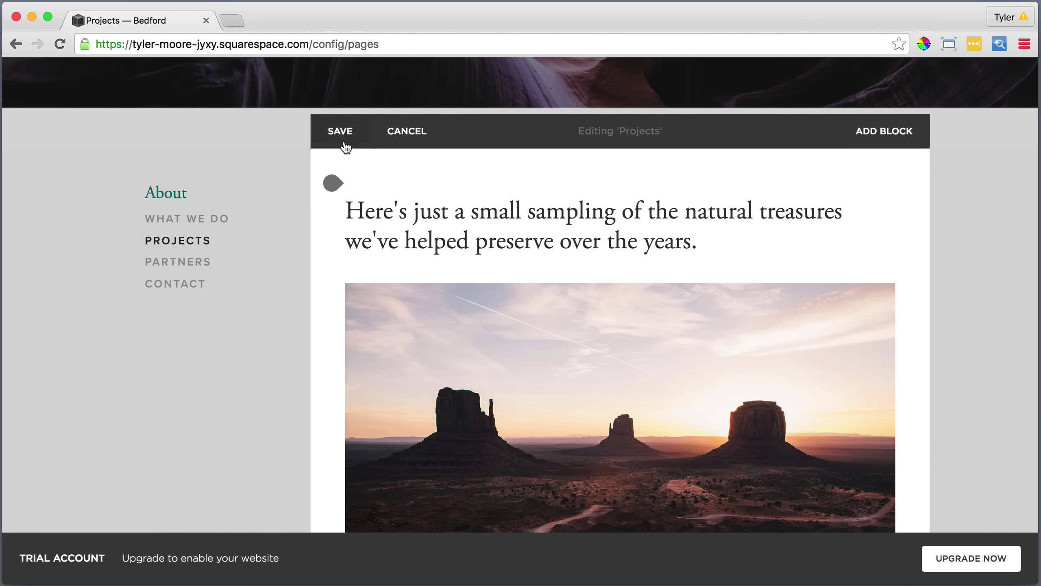
pyautogui.click(340, 131)
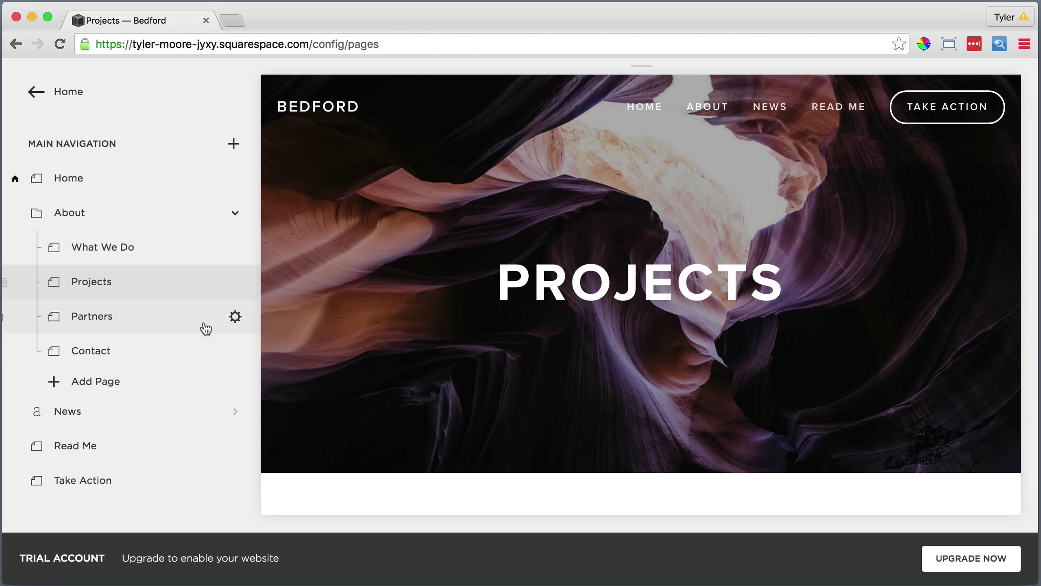
# Bold the Partners page description and save its settings.
pyautogui.click(236, 316)
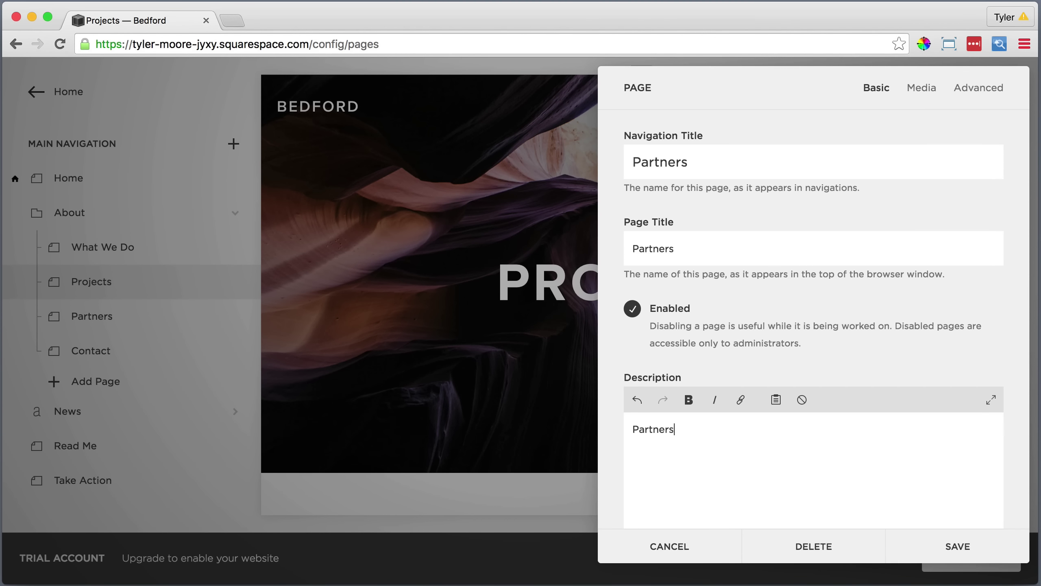
pyautogui.click(689, 400)
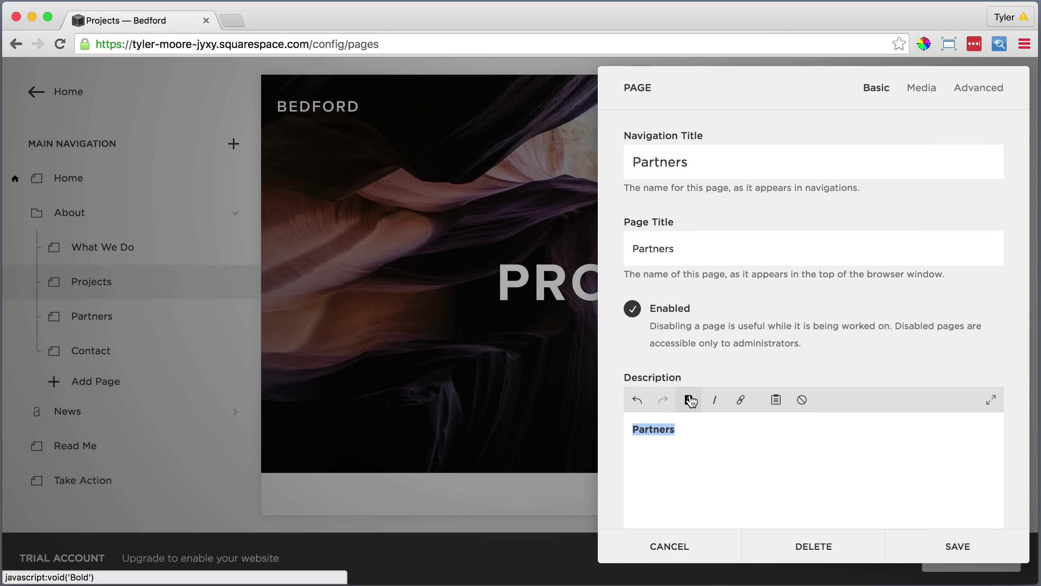
pyautogui.scroll(-6, 689, 401)
pyautogui.click(902, 540)
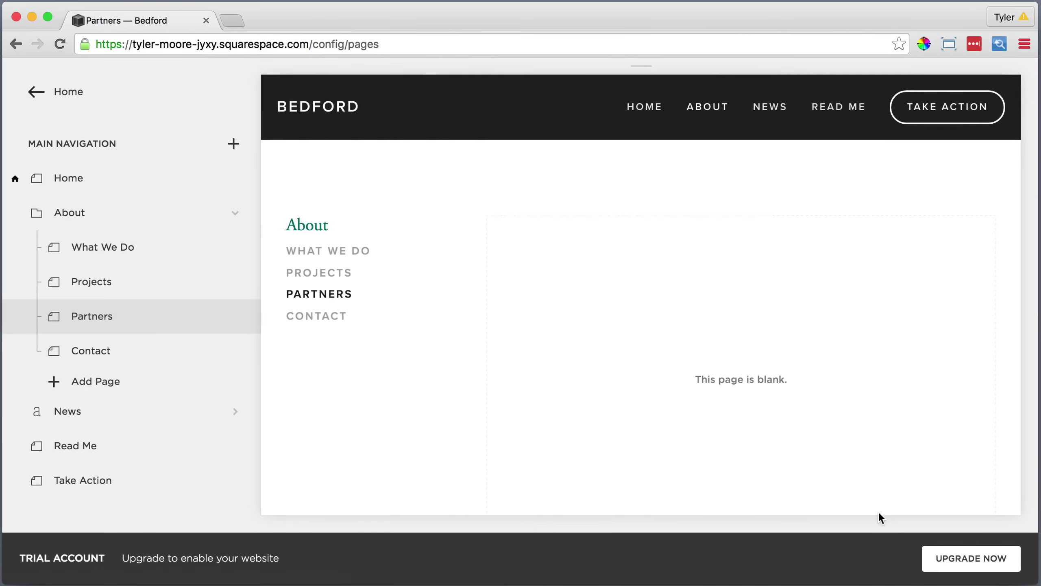
# Set Main Partners Image.jpg, the mountain photo, as the Partners banner and save.
pyautogui.click(639, 202)
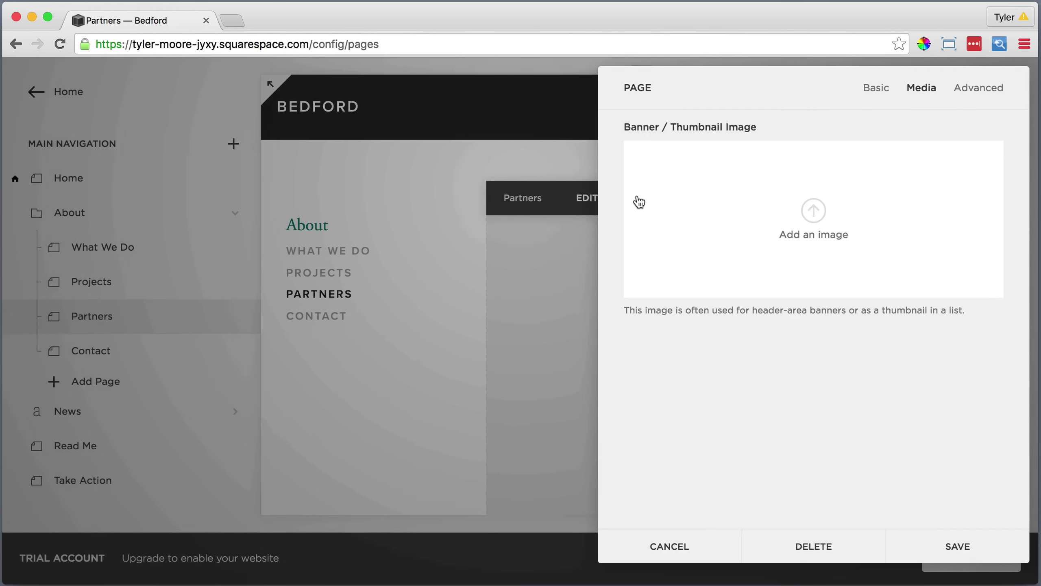
pyautogui.click(816, 209)
pyautogui.click(758, 219)
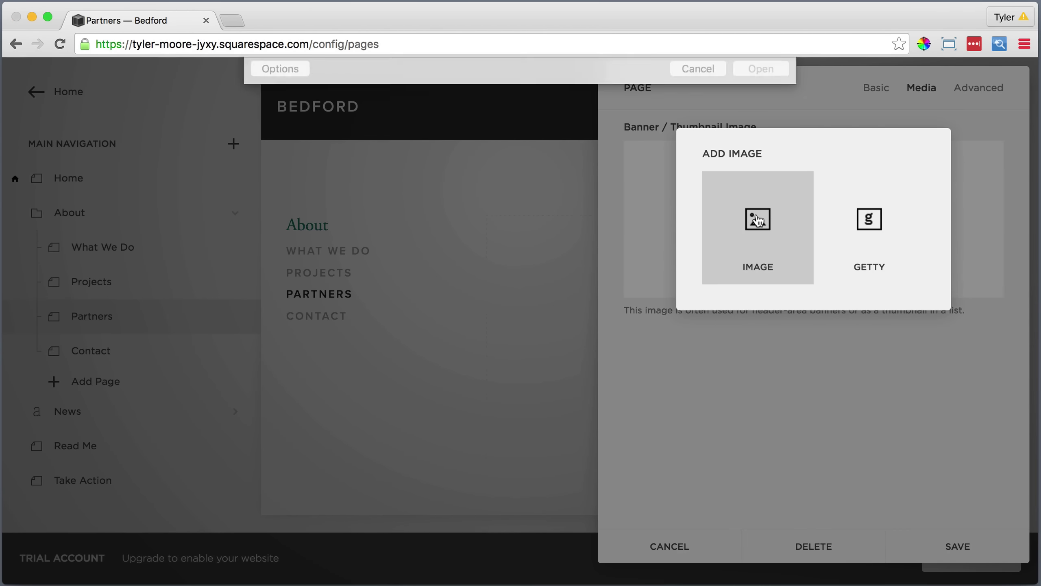
pyautogui.click(464, 173)
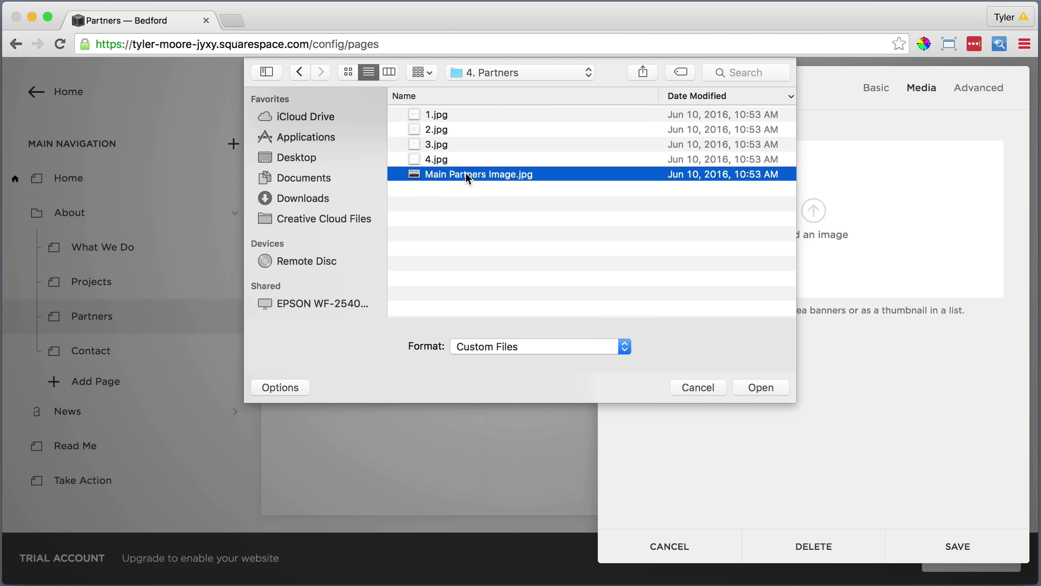
pyautogui.click(752, 387)
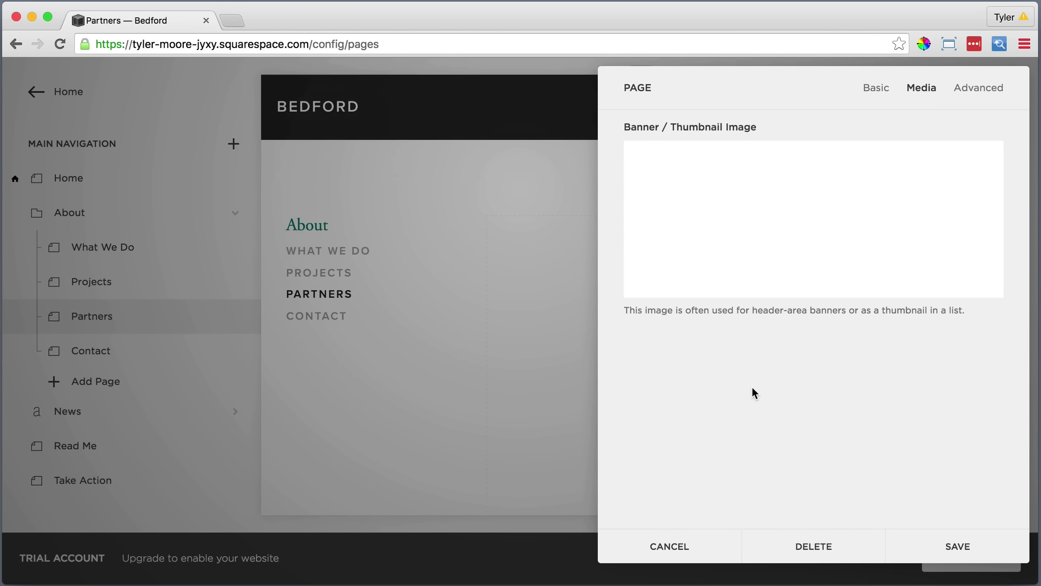
pyautogui.click(959, 547)
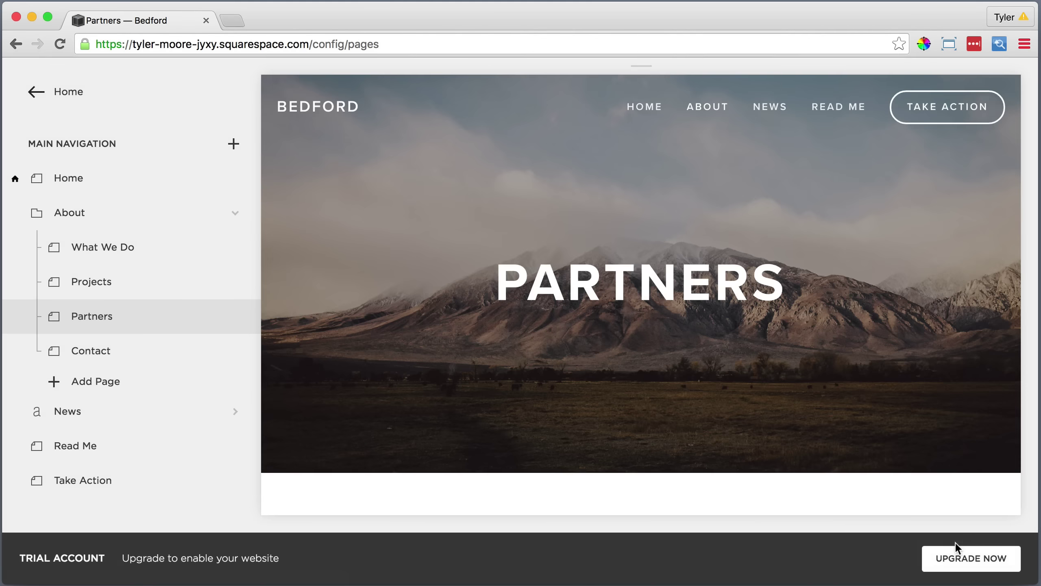
pyautogui.scroll(-5, 629, 389)
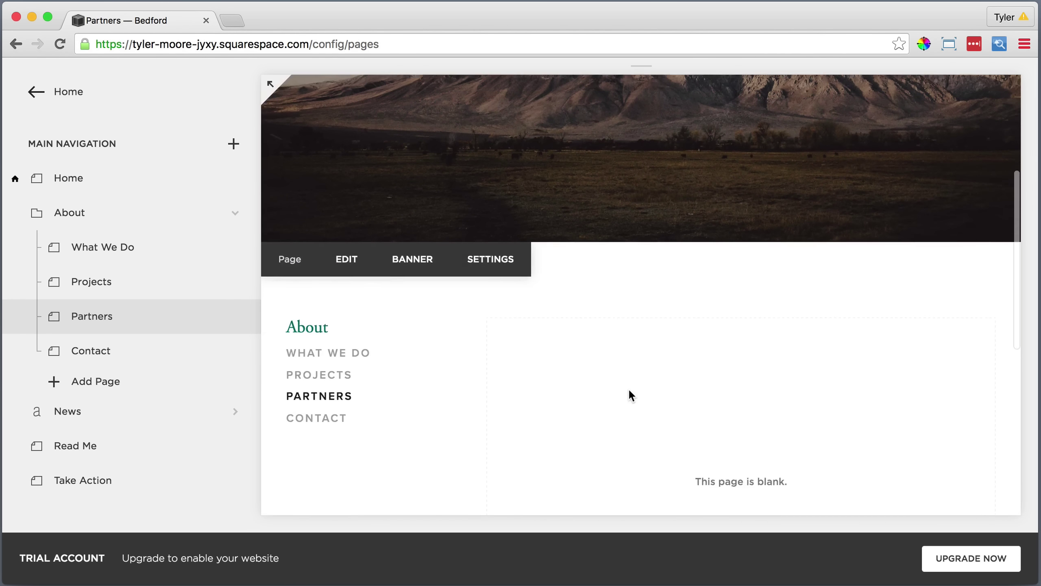
pyautogui.scroll(-2, 628, 387)
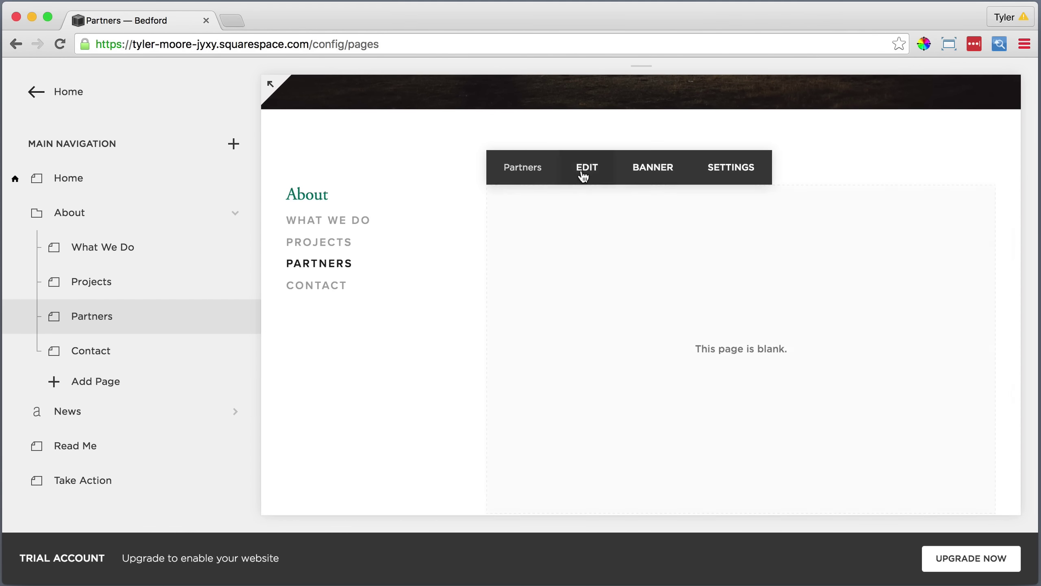
# Paste the partners intro paragraph as plain text into the page and style it Heading 1.
pyautogui.click(584, 172)
pyautogui.click(385, 187)
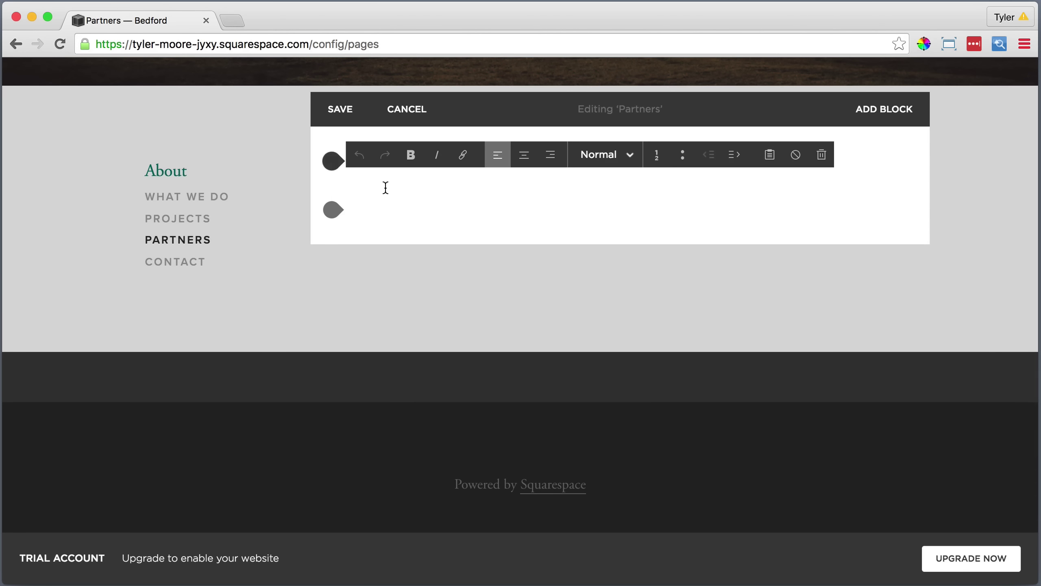
pyautogui.click(770, 155)
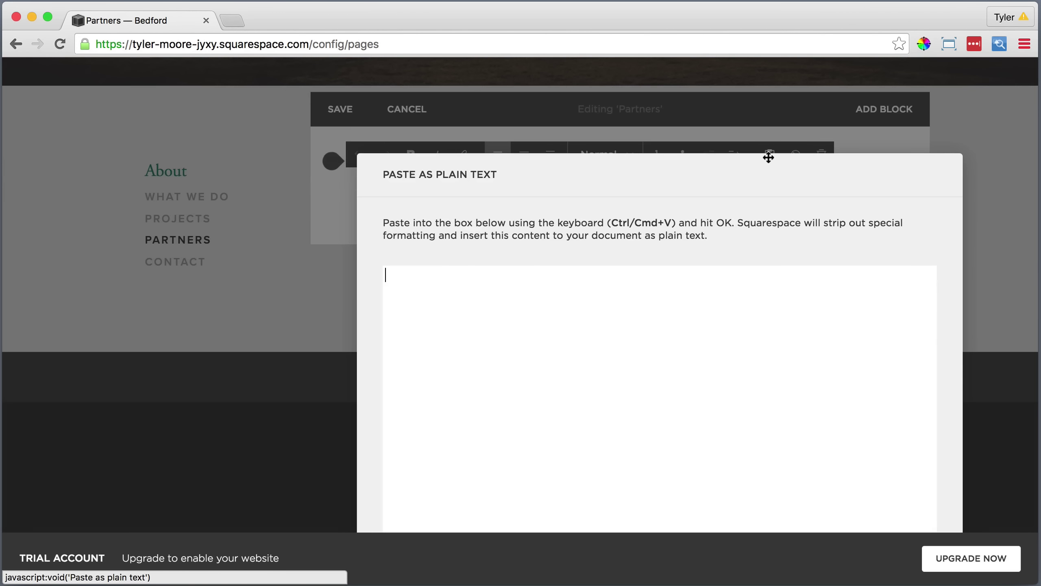
pyautogui.rightClick(541, 276)
pyautogui.click(579, 355)
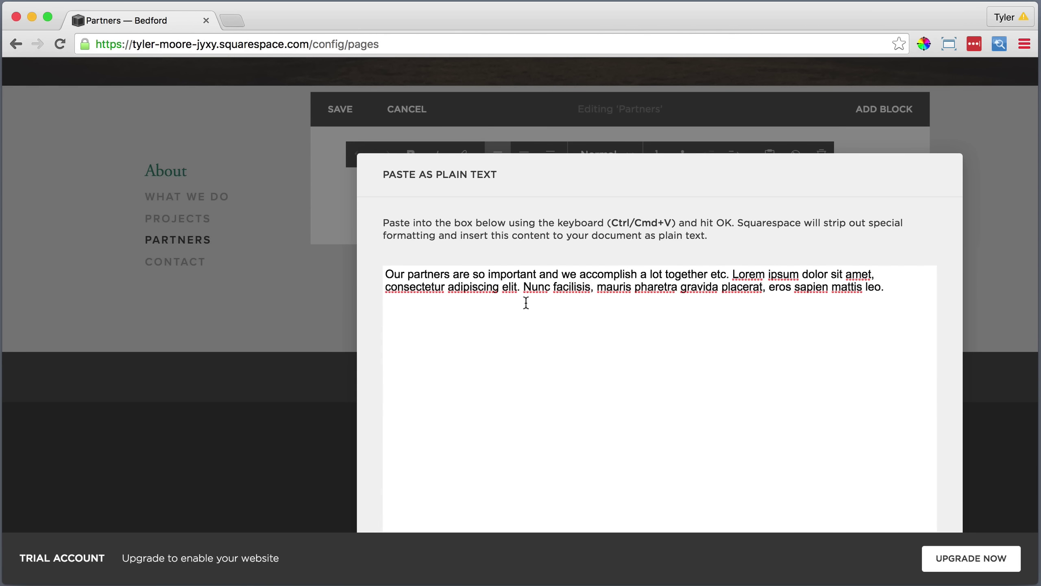
pyautogui.click(709, 513)
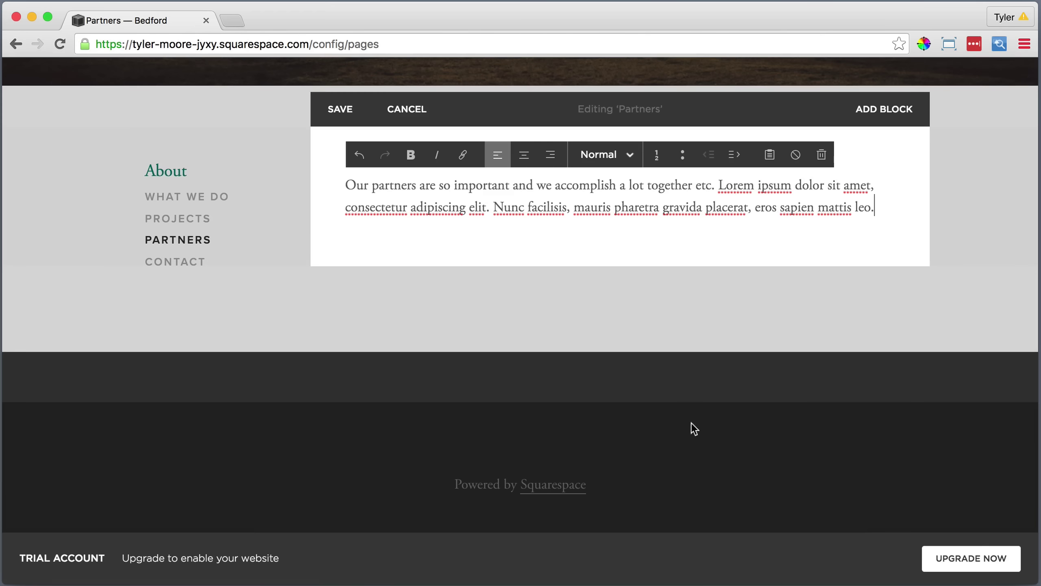
pyautogui.moveTo(877, 208); pyautogui.dragTo(569, 164)
pyautogui.click(595, 156)
pyautogui.click(595, 203)
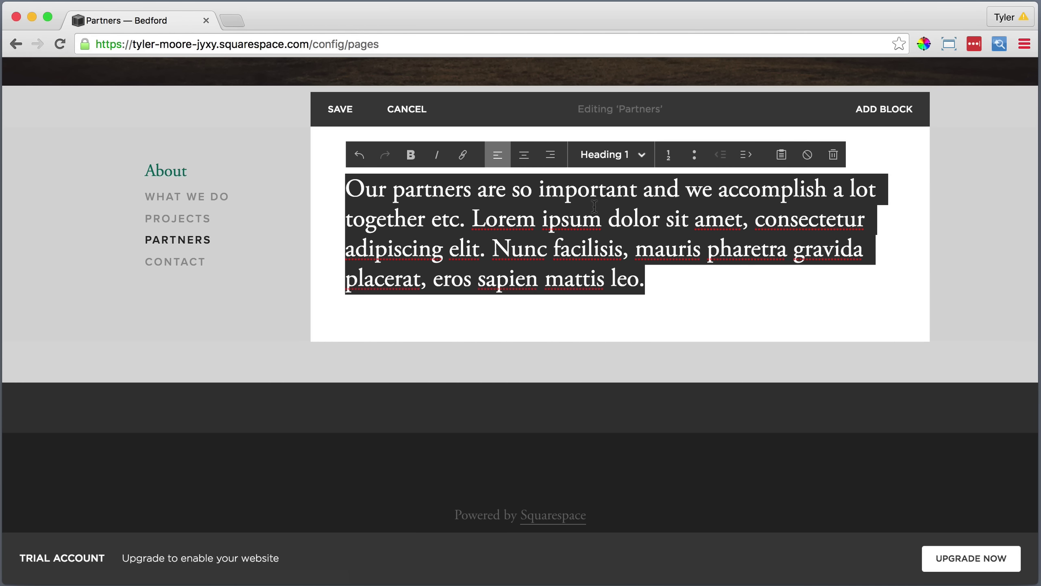
pyautogui.click(560, 319)
# Insert a divider line below the intro paragraph.
pyautogui.click(332, 307)
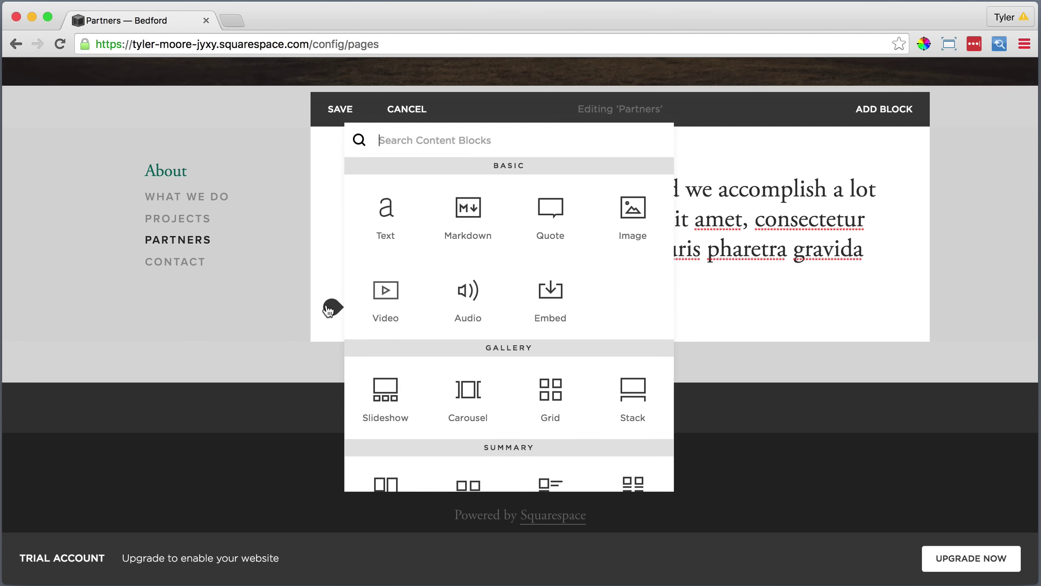
pyautogui.scroll(-2, 381, 341)
pyautogui.scroll(-3, 381, 340)
pyautogui.click(466, 395)
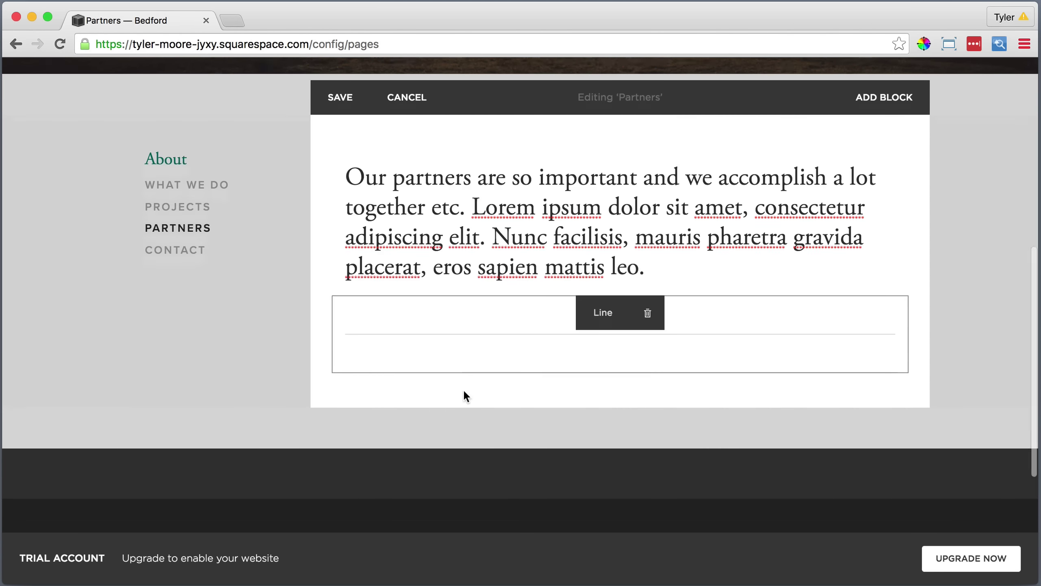
# Add a 'Partners' text block below the line, styled Heading 2.
pyautogui.click(331, 348)
pyautogui.click(383, 246)
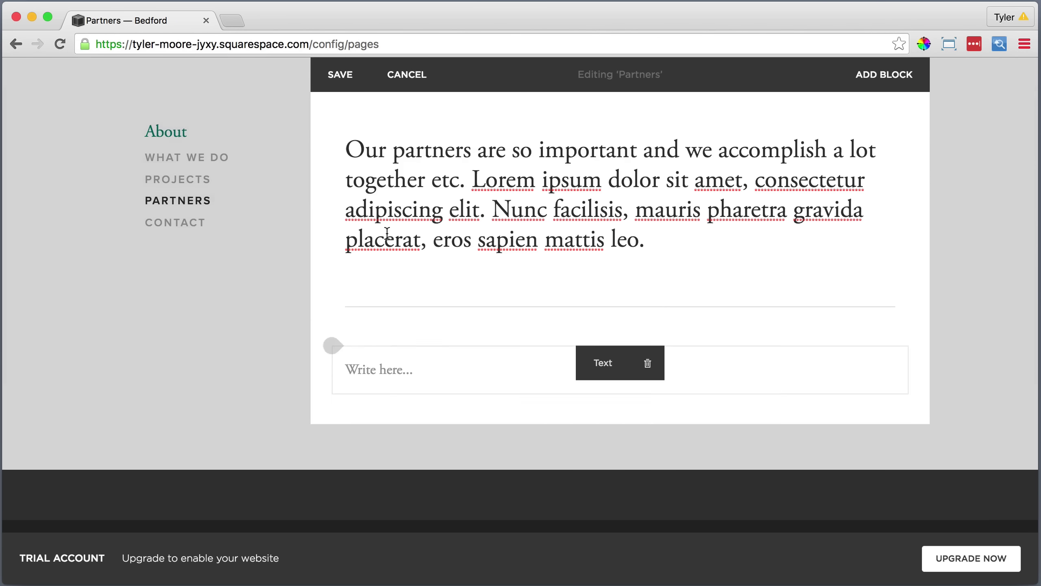
pyautogui.click(384, 373)
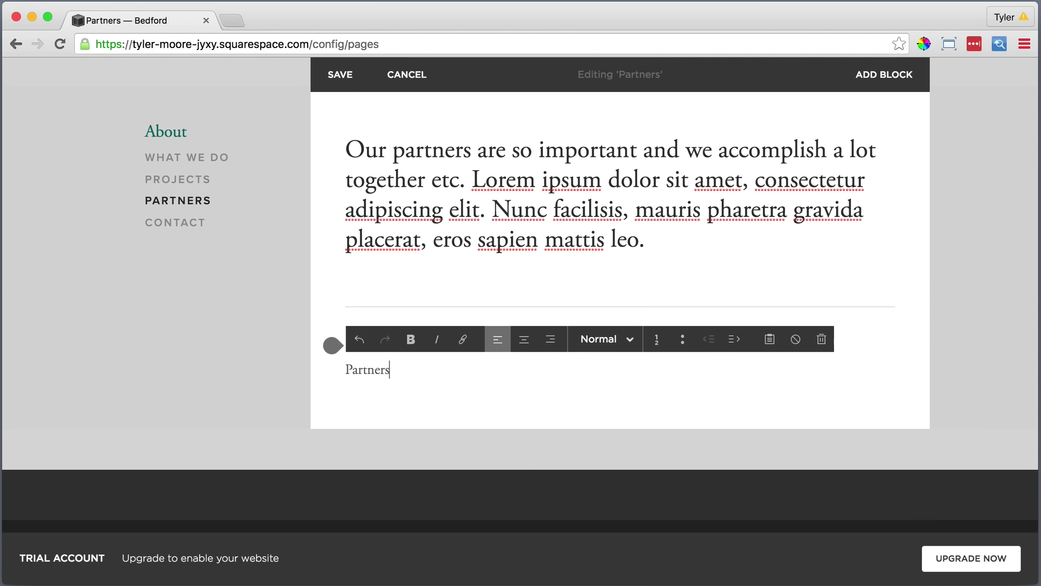
pyautogui.moveTo(392, 372); pyautogui.dragTo(345, 372)
pyautogui.click(605, 339)
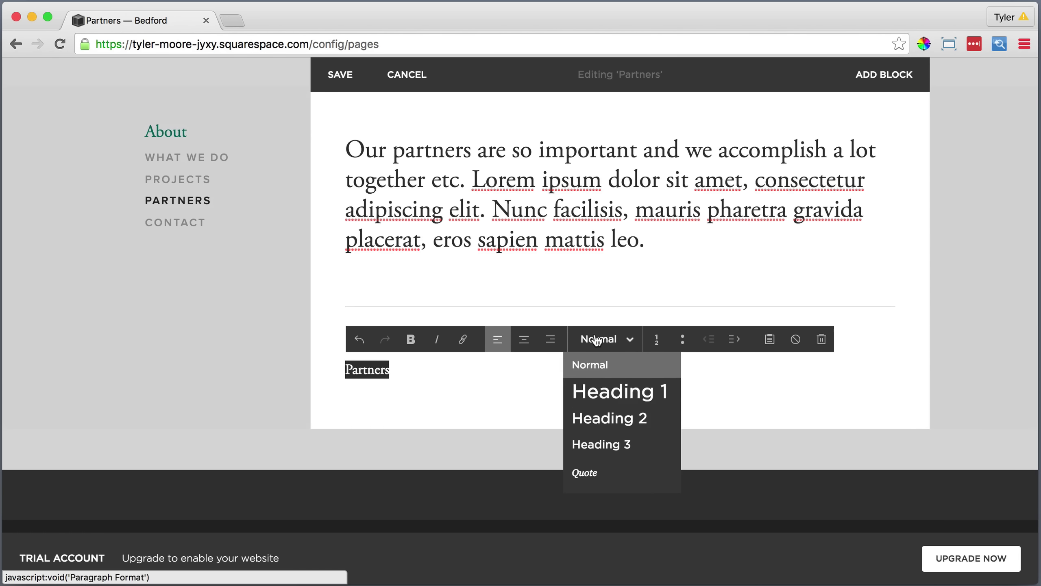
pyautogui.click(590, 412)
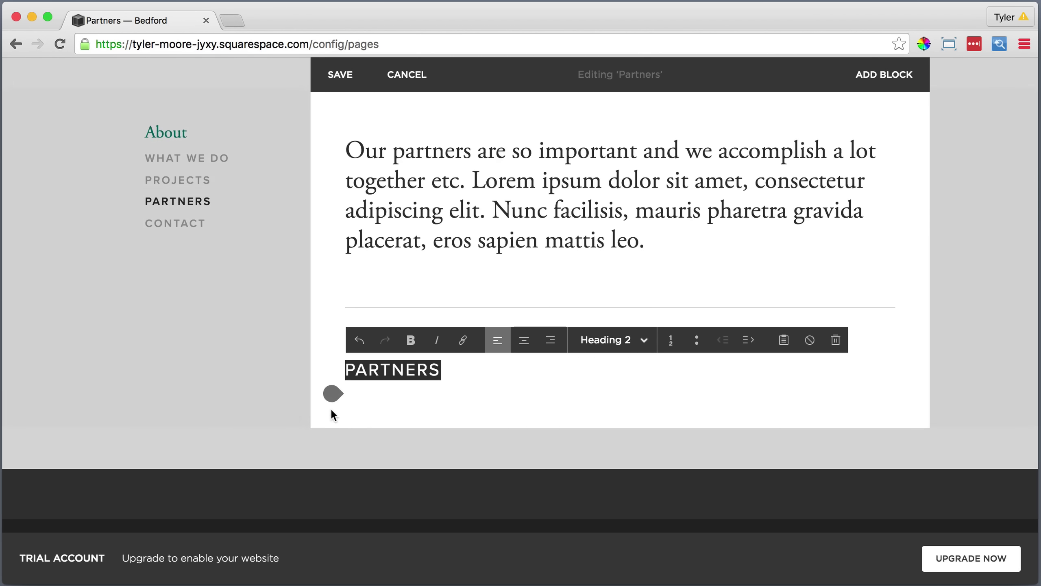
pyautogui.click(330, 395)
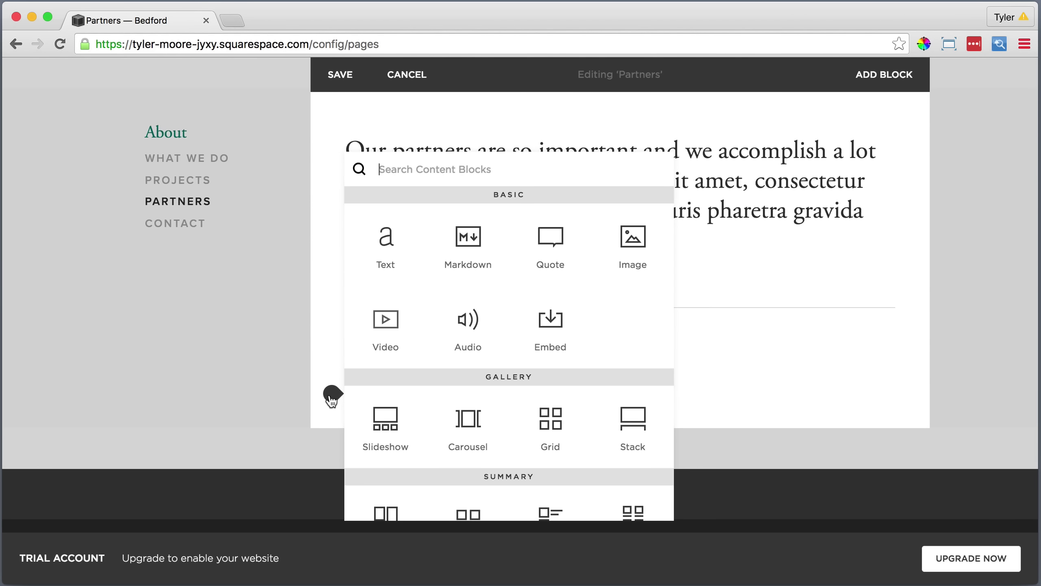
# Insert a grid gallery of the four partner logos 1.jpg–4.jpg and apply it.
pyautogui.click(553, 416)
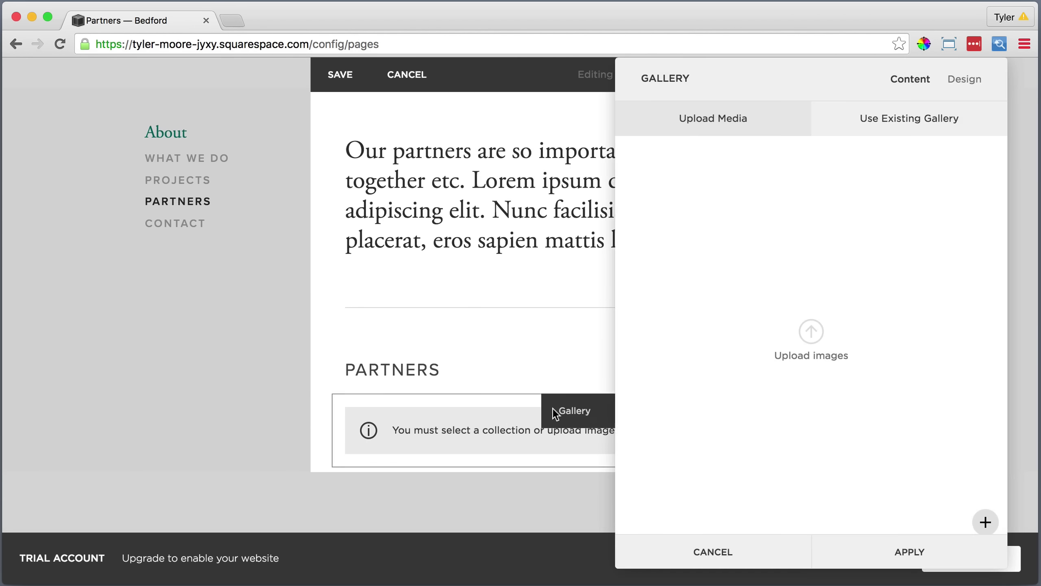
pyautogui.click(812, 331)
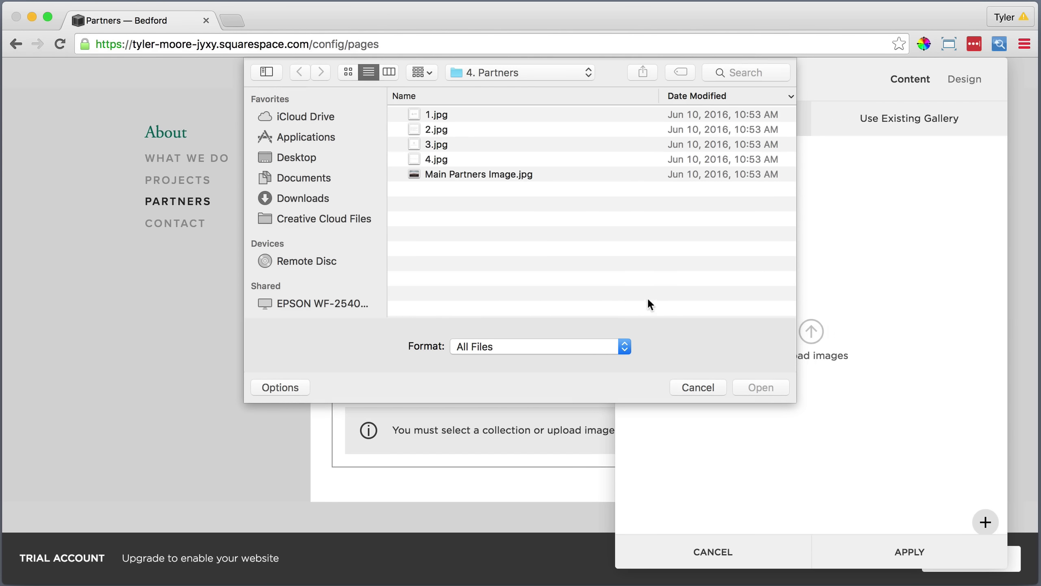
pyautogui.click(474, 116)
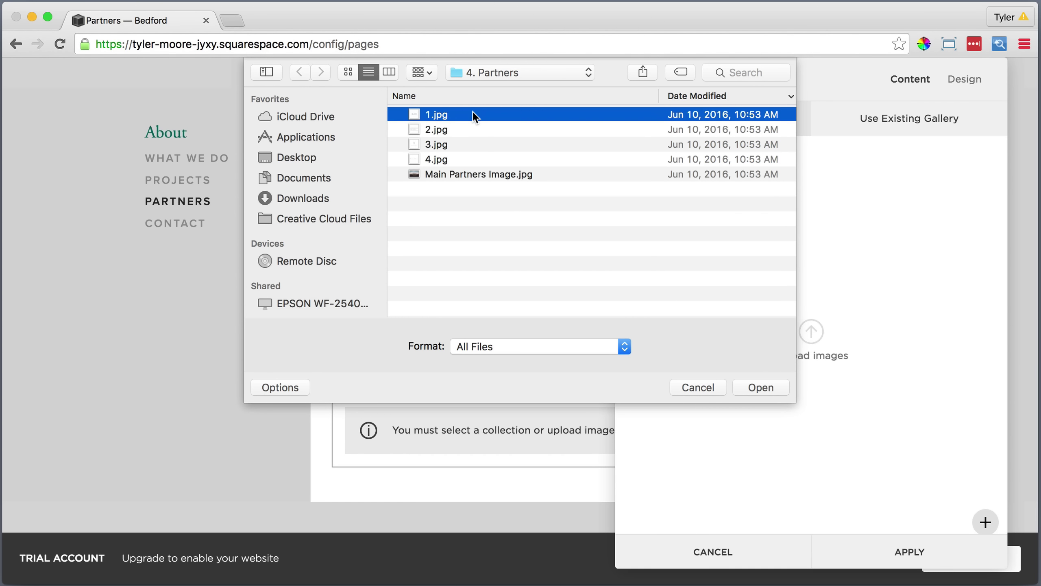
pyautogui.keyDown('super'); pyautogui.click(476, 125); pyautogui.keyUp('super')
pyautogui.keyDown('super'); pyautogui.click(478, 147); pyautogui.keyUp('super')
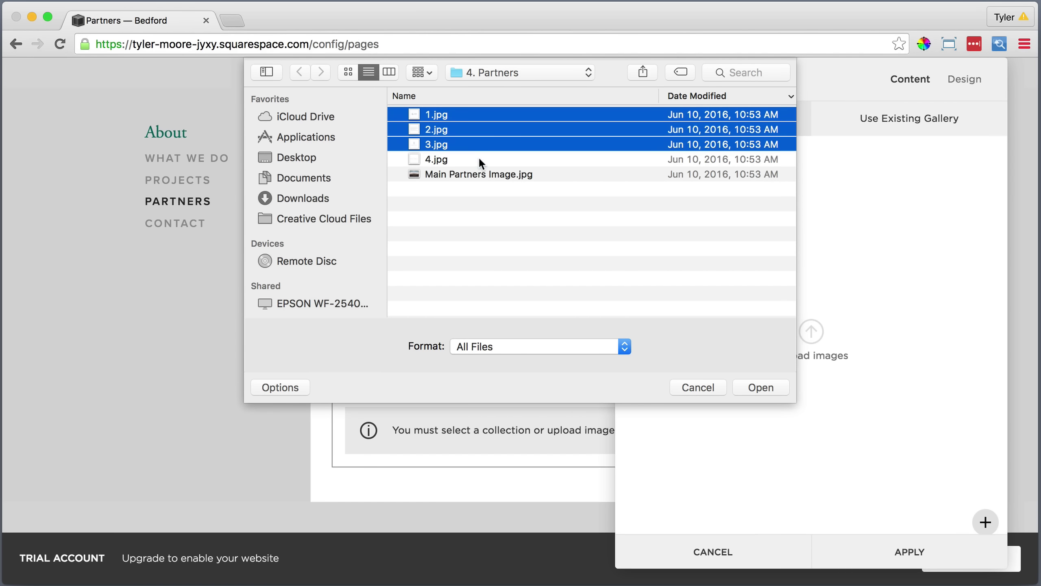
pyautogui.keyDown('super'); pyautogui.click(479, 156); pyautogui.keyUp('super')
pyautogui.click(758, 384)
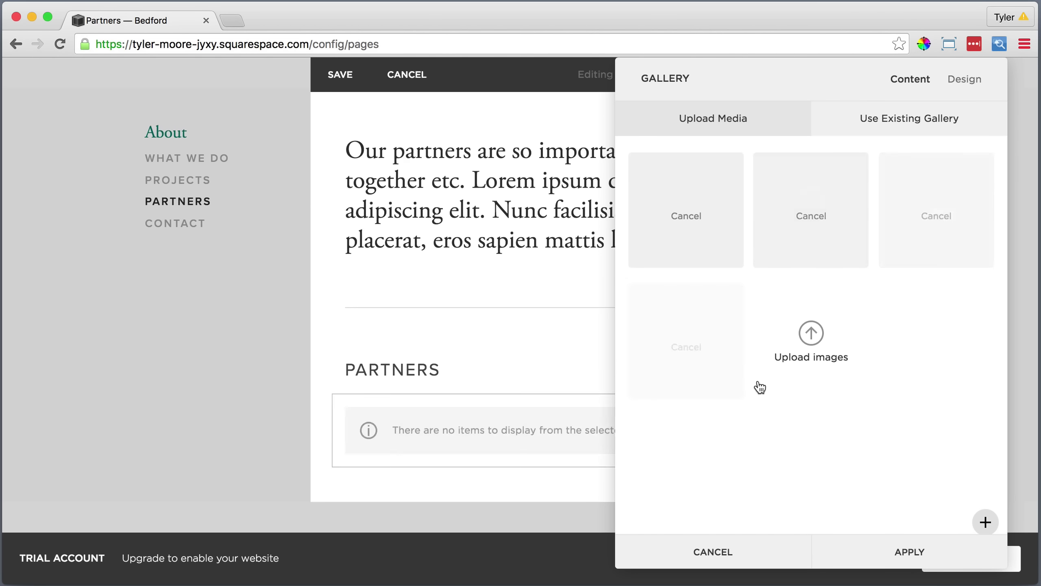
pyautogui.click(967, 79)
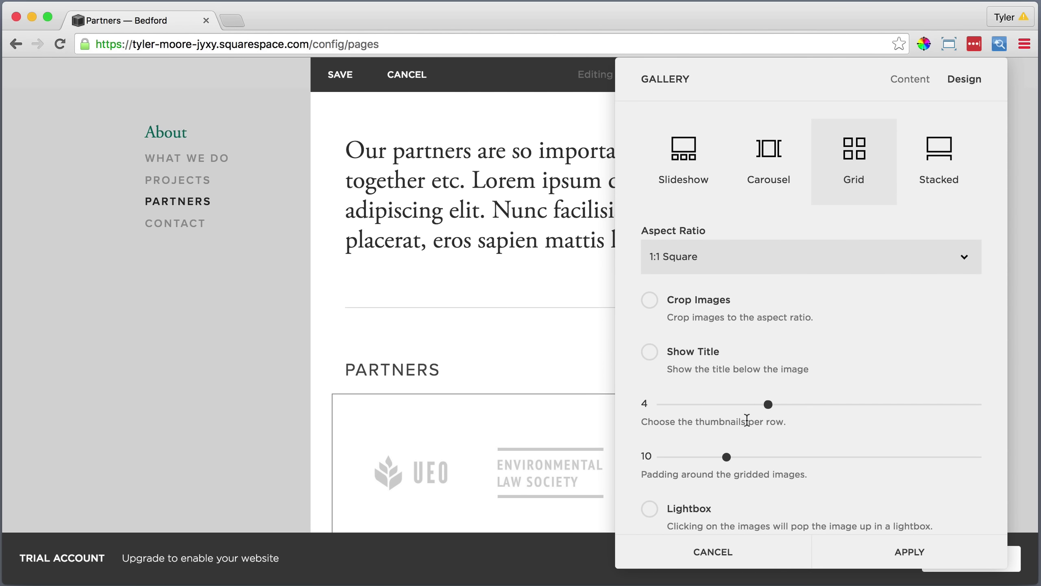
pyautogui.scroll(-1, 836, 460)
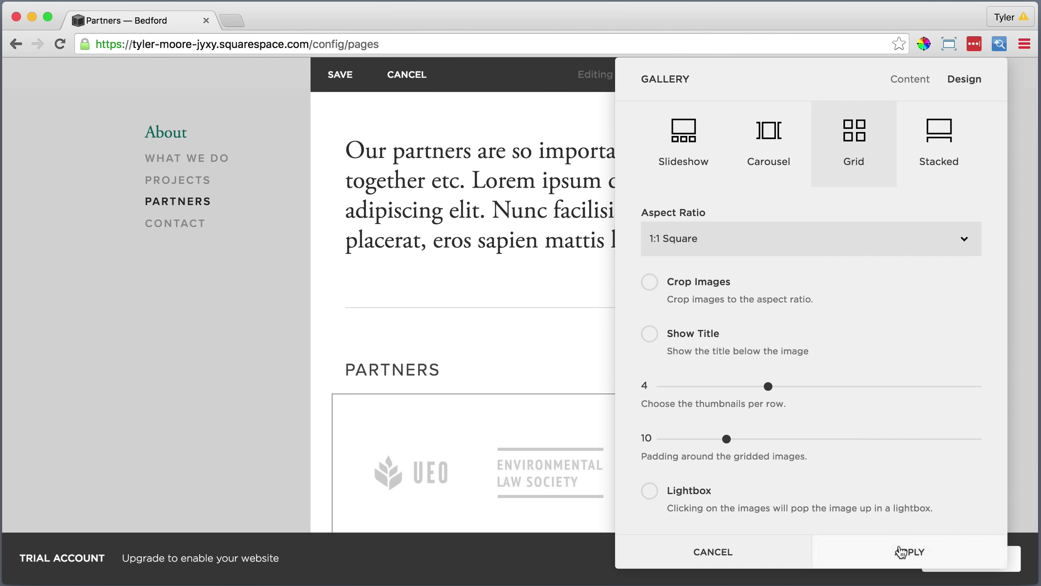
pyautogui.click(902, 551)
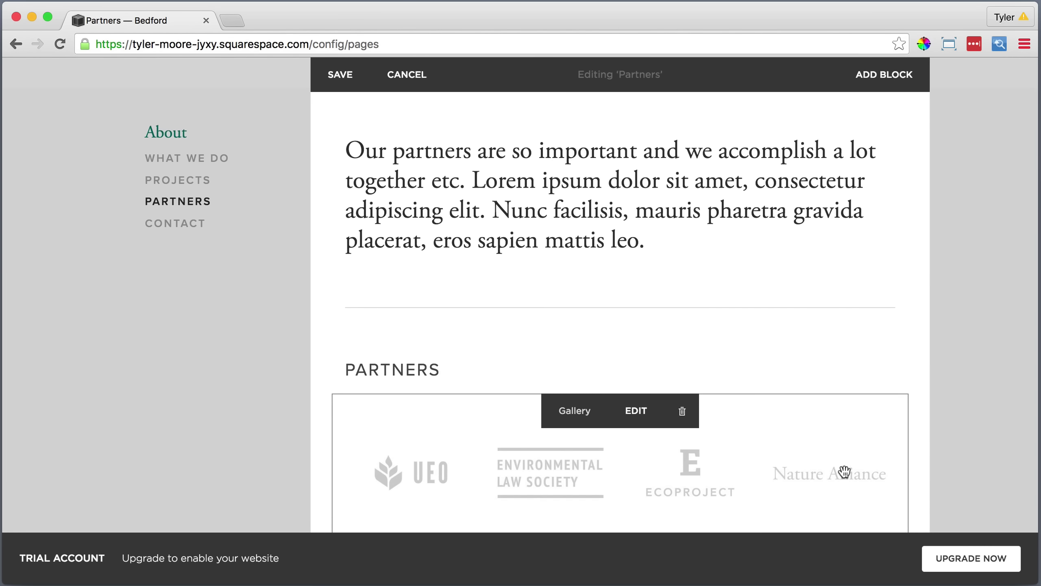
pyautogui.scroll(-5, 837, 410)
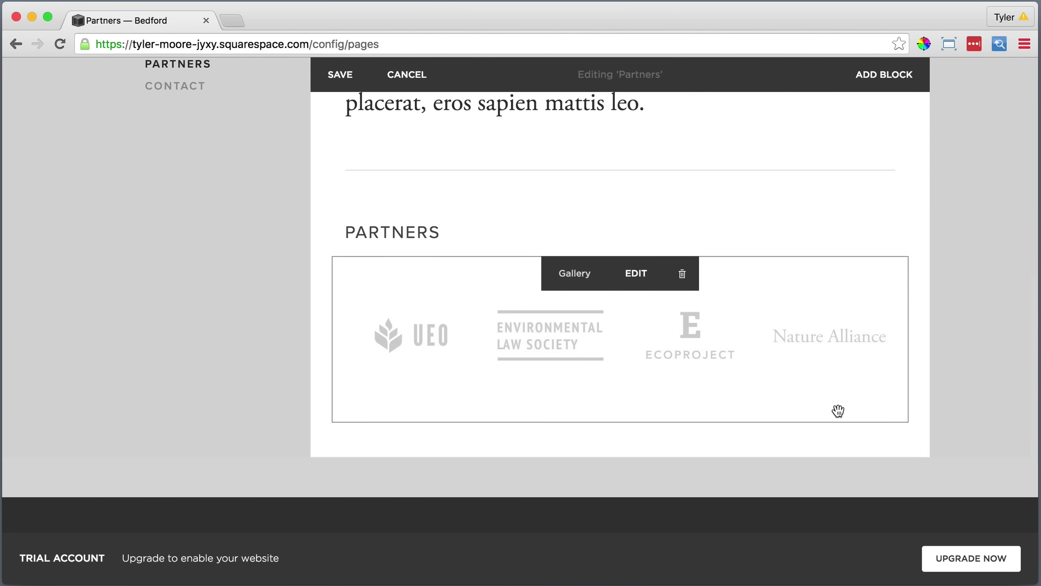
# Add a divider line below the logo gallery.
pyautogui.click(332, 423)
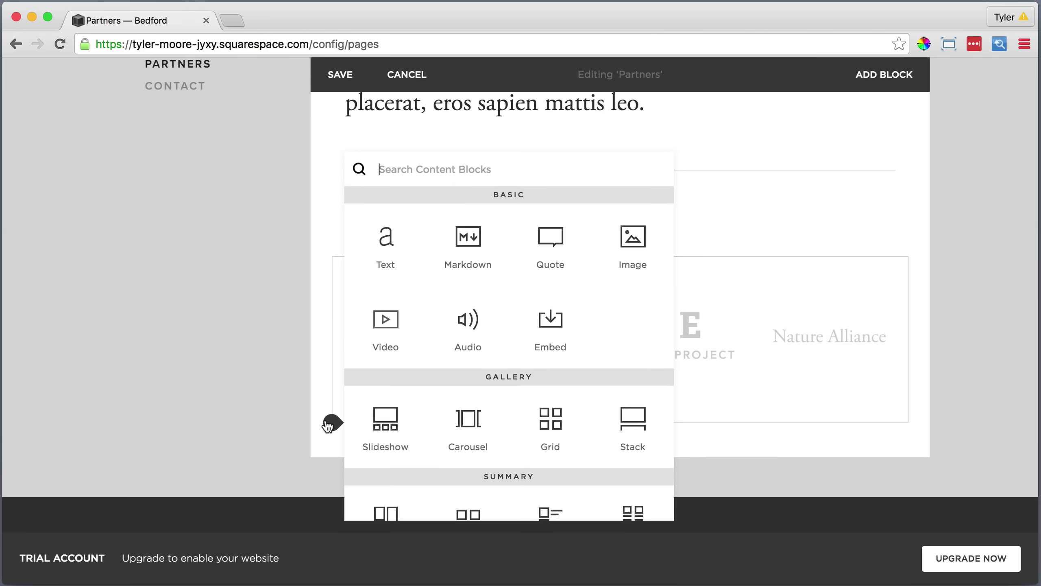
pyautogui.scroll(-5, 361, 425)
pyautogui.scroll(-2, 378, 427)
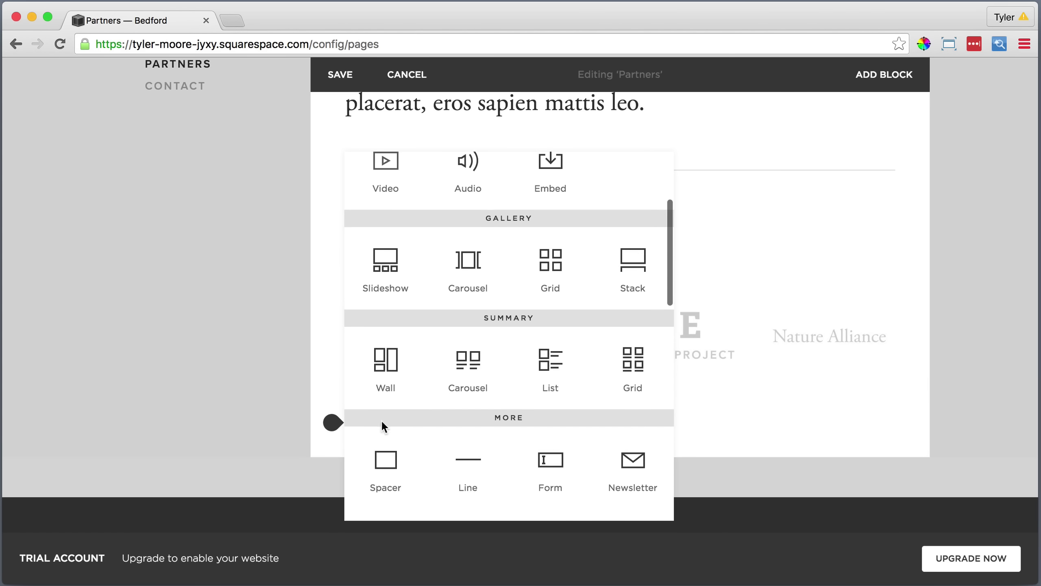
pyautogui.click(466, 455)
# Add a 'Become a partner' text block under the divider and make it Heading 2.
pyautogui.scroll(-3, 463, 454)
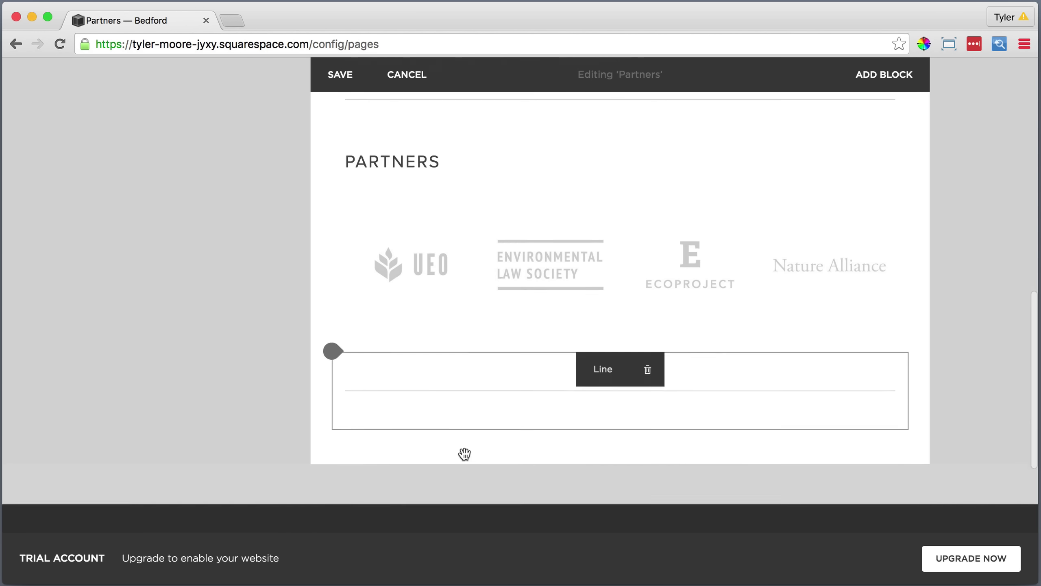
pyautogui.click(333, 427)
pyautogui.click(383, 234)
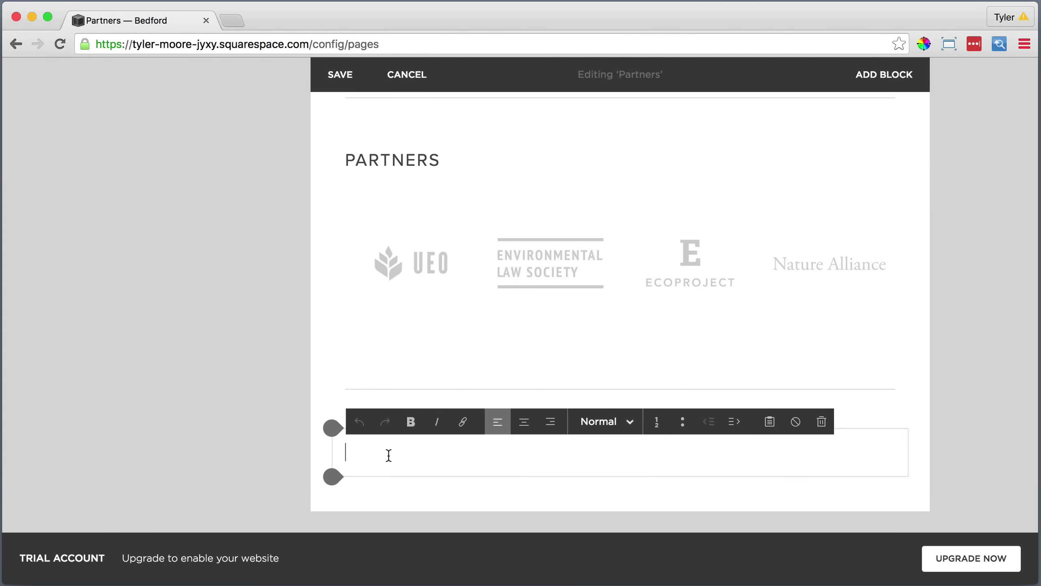
pyautogui.write('Become ')
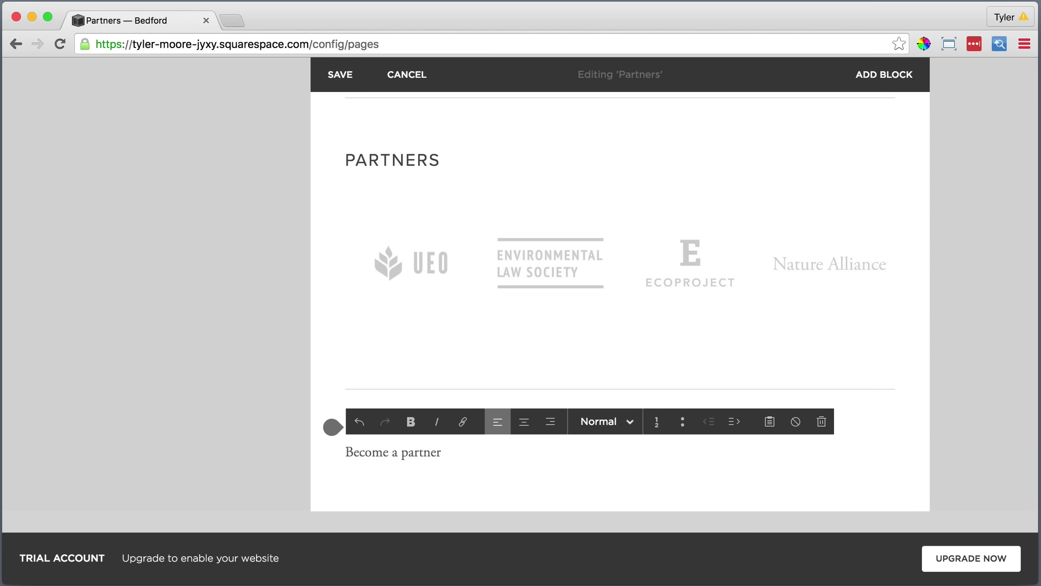
pyautogui.write('a partner')
pyautogui.moveTo(448, 451); pyautogui.dragTo(345, 451)
pyautogui.click(599, 423)
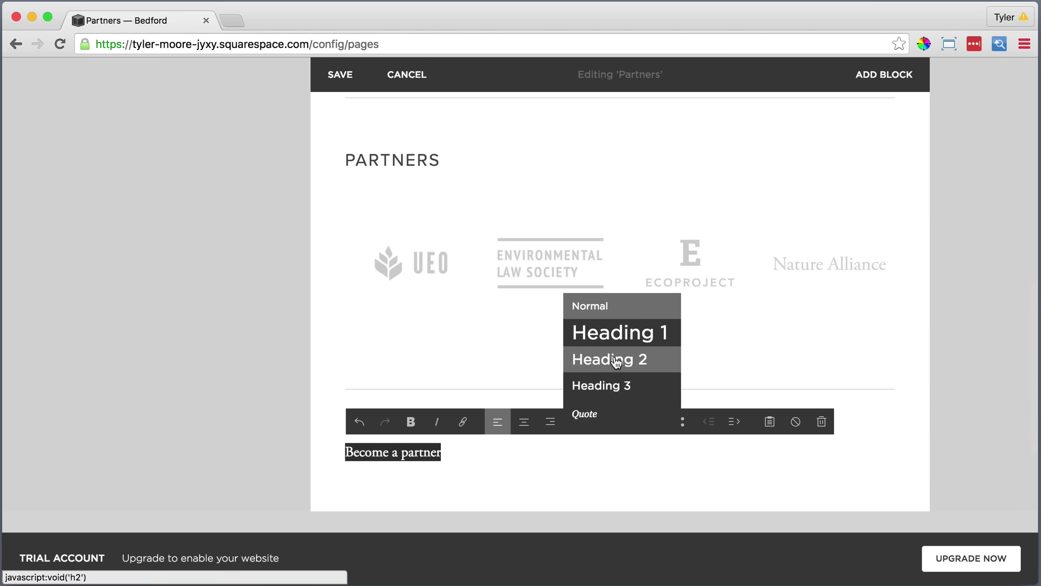
pyautogui.click(606, 361)
# Add a text block below the heading with the partner intro sentence pasted as plain text.
pyautogui.click(330, 478)
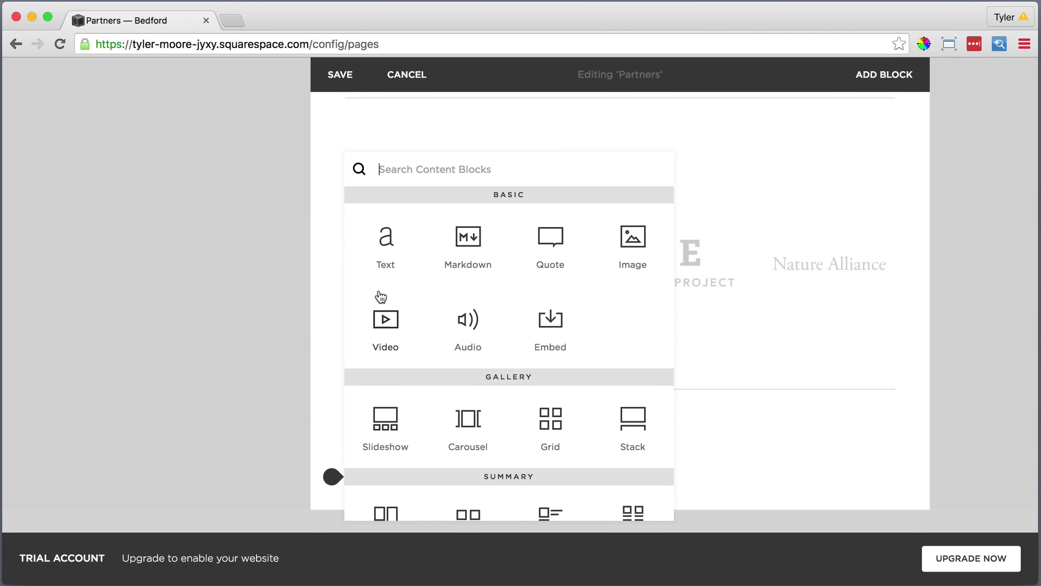
pyautogui.click(384, 230)
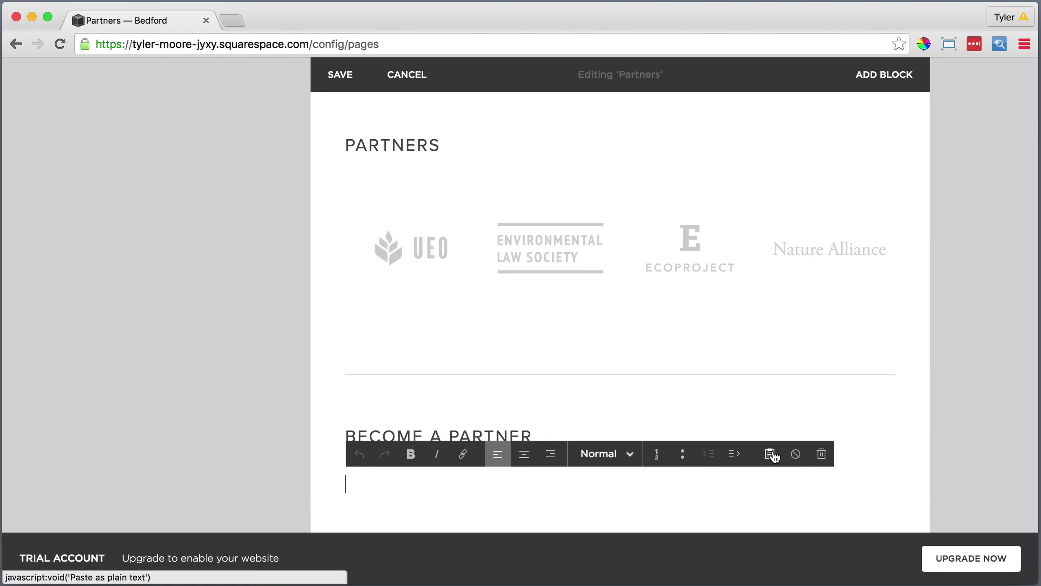
pyautogui.click(772, 456)
pyautogui.rightClick(406, 293)
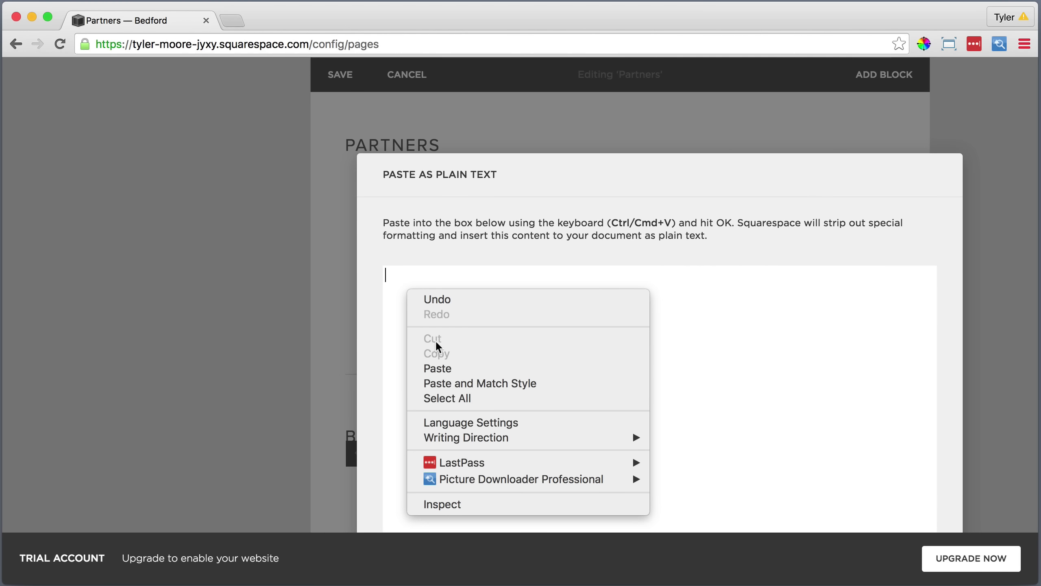
pyautogui.click(435, 363)
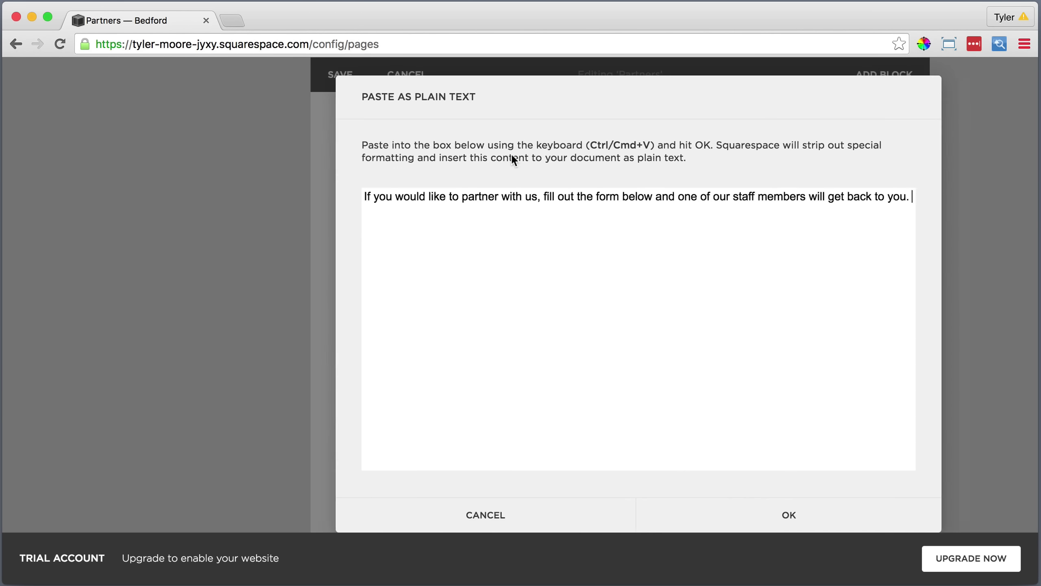
pyautogui.click(726, 515)
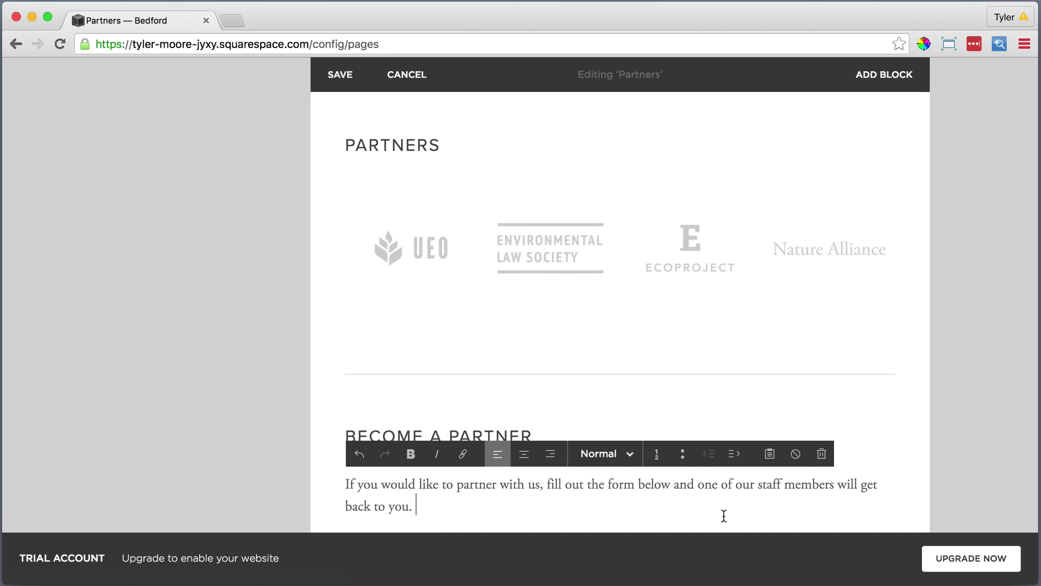
pyautogui.scroll(-5, 721, 516)
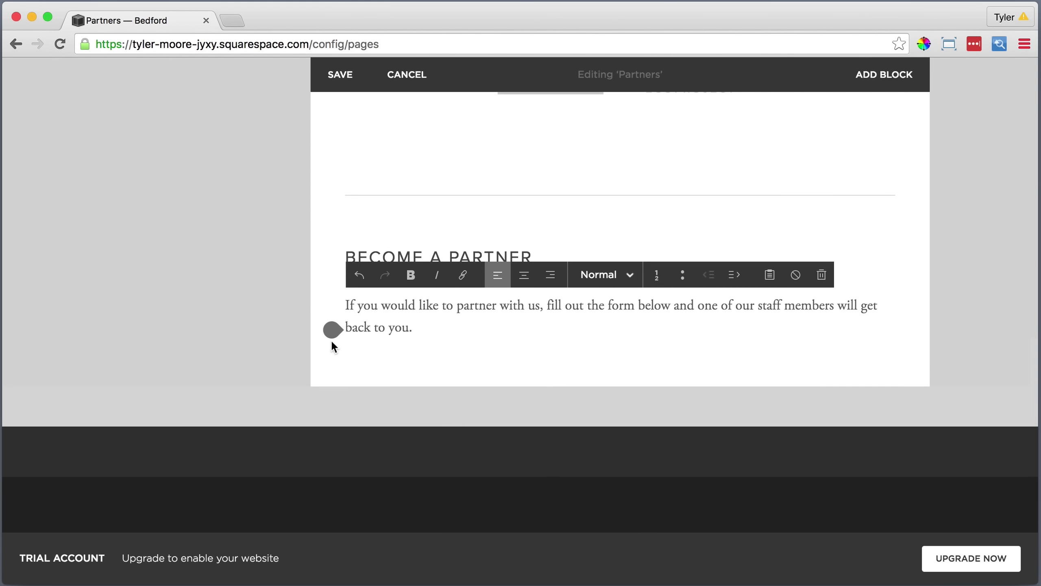
# Insert a Form block and rename Subject to Organization Name and Message to Comments Optional.
pyautogui.click(331, 332)
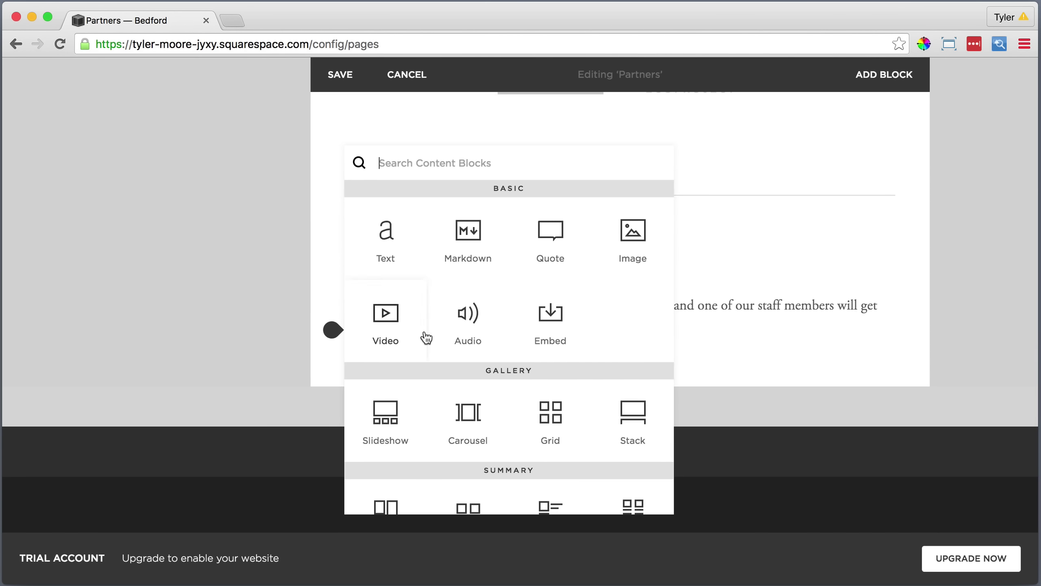
pyautogui.scroll(-5, 426, 337)
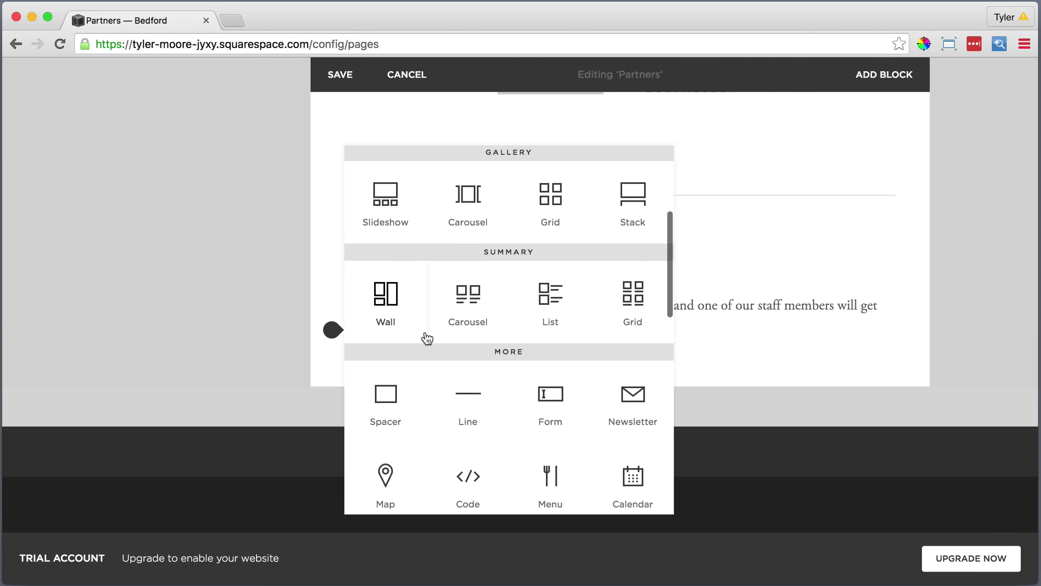
pyautogui.click(554, 396)
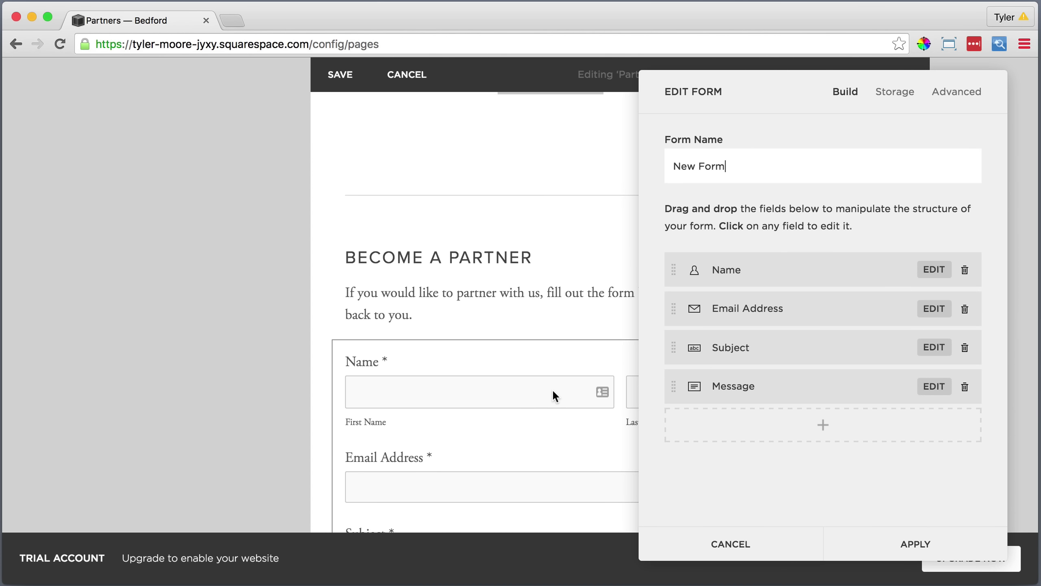
pyautogui.click(731, 351)
pyautogui.moveTo(758, 346); pyautogui.dragTo(700, 347)
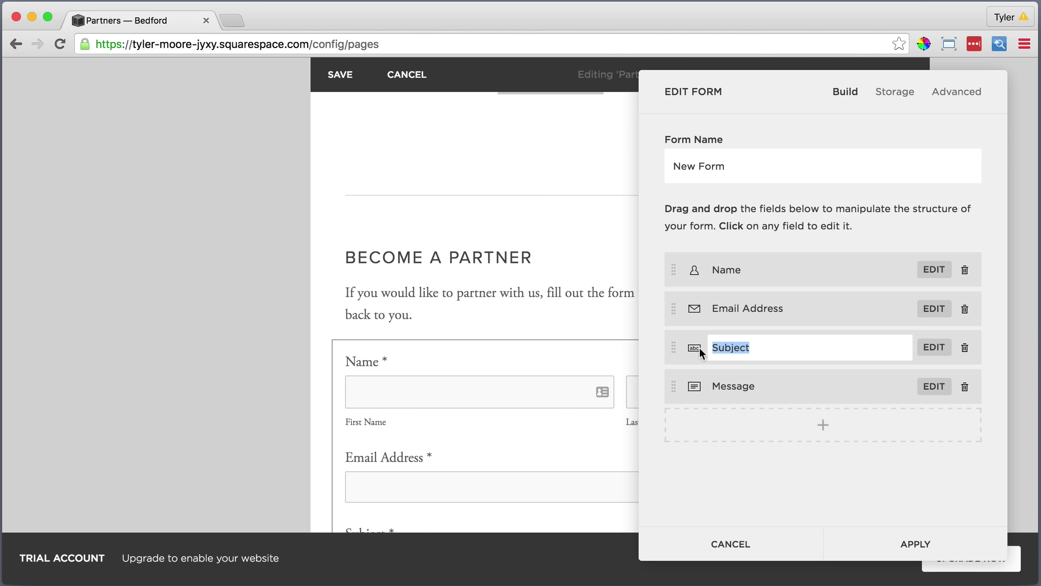
pyautogui.write('Organization Name')
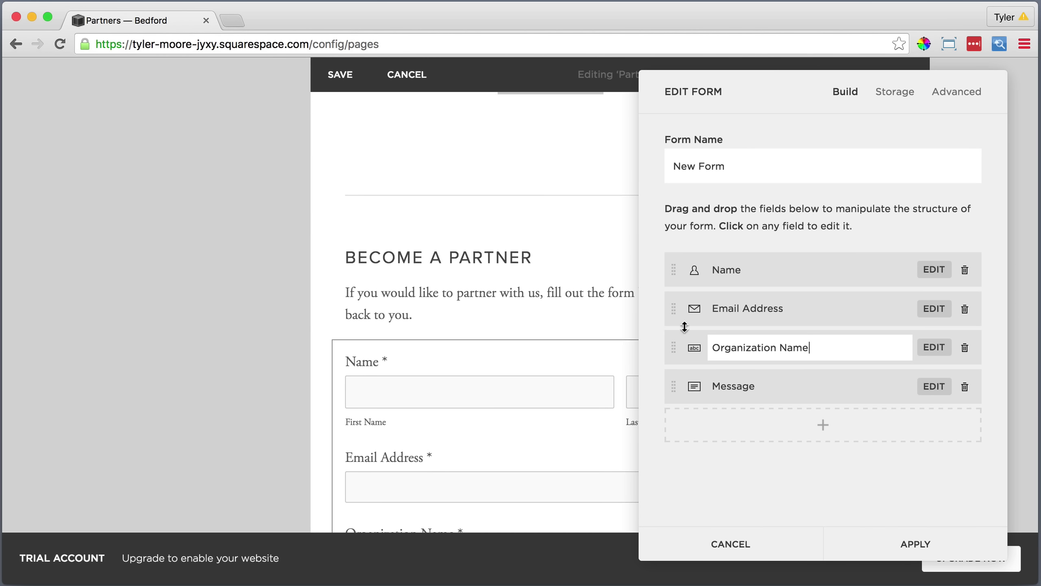
pyautogui.click(761, 386)
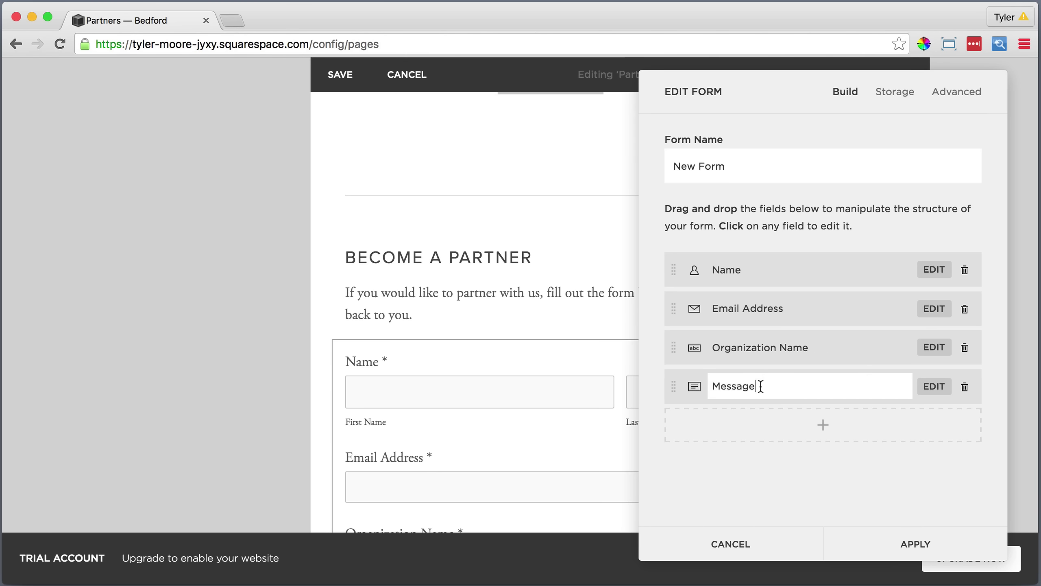
pyautogui.doubleClick(763, 386)
pyautogui.write('Comments Optional')
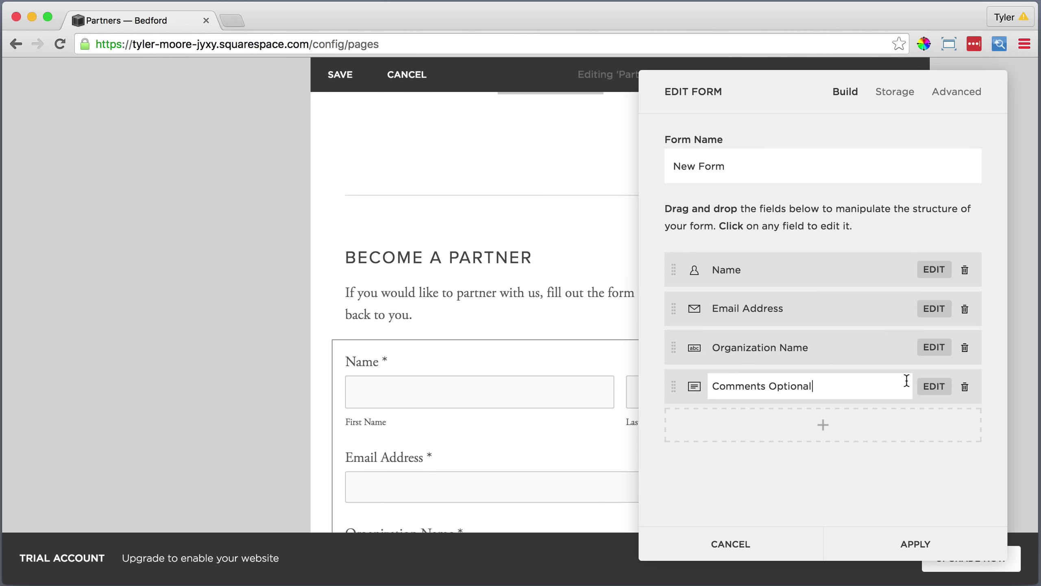
# Make the Comments Optional field not required and apply the form.
pyautogui.click(934, 386)
pyautogui.scroll(-3, 918, 395)
pyautogui.click(754, 444)
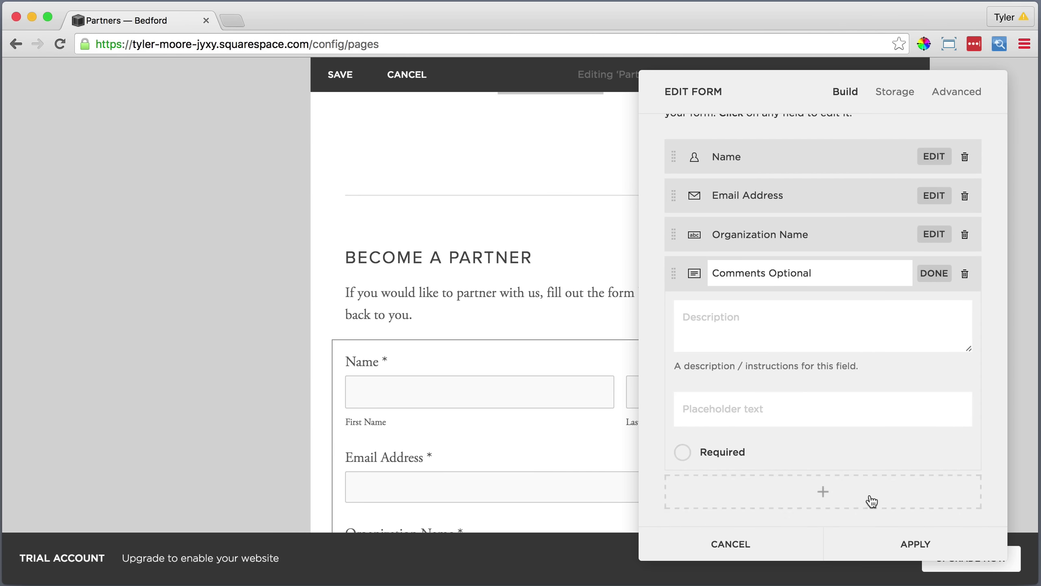
pyautogui.click(906, 538)
pyautogui.scroll(-4, 578, 462)
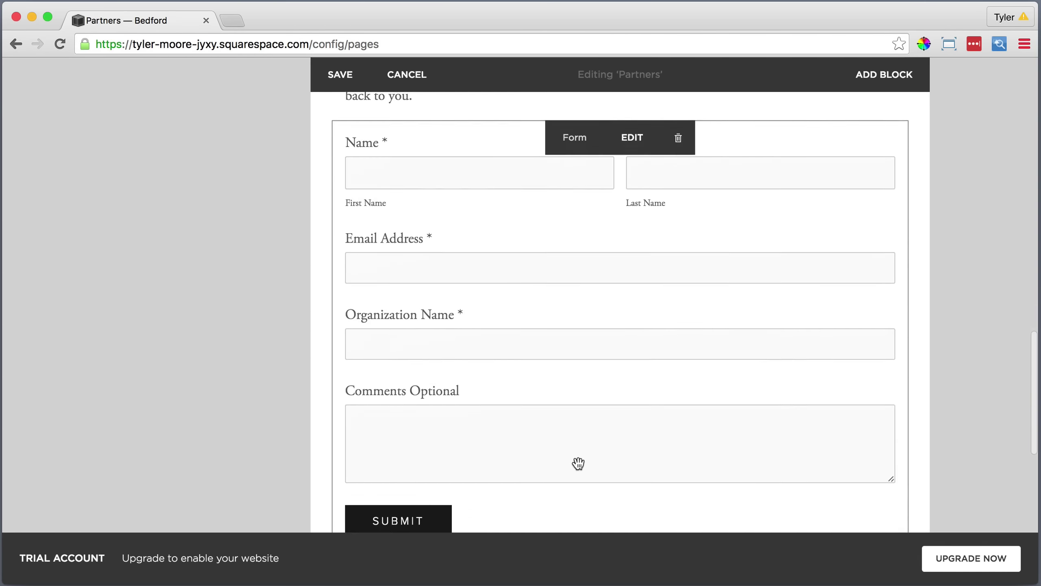
pyautogui.scroll(-3, 579, 462)
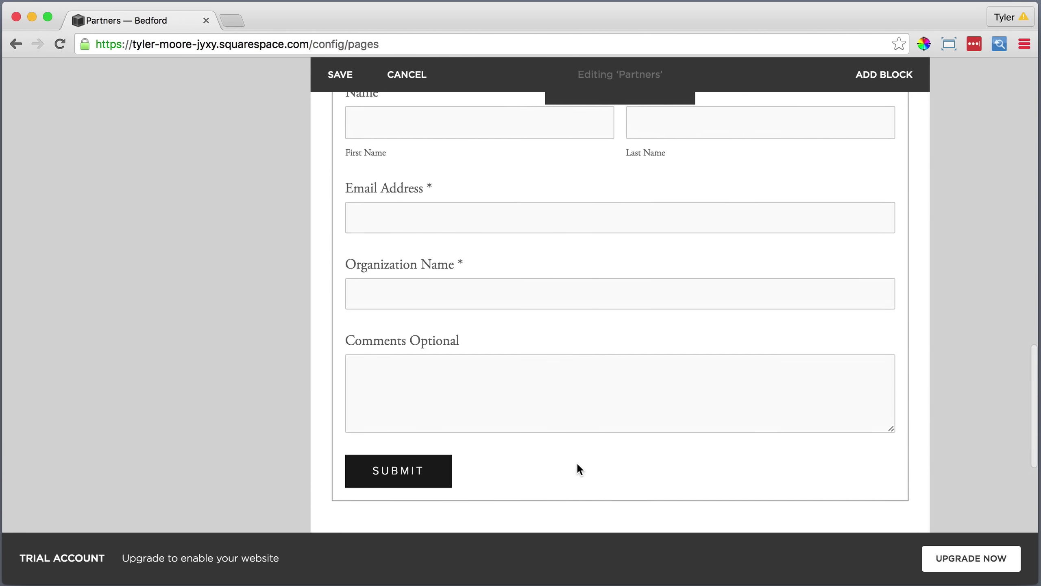
pyautogui.scroll(5, 577, 464)
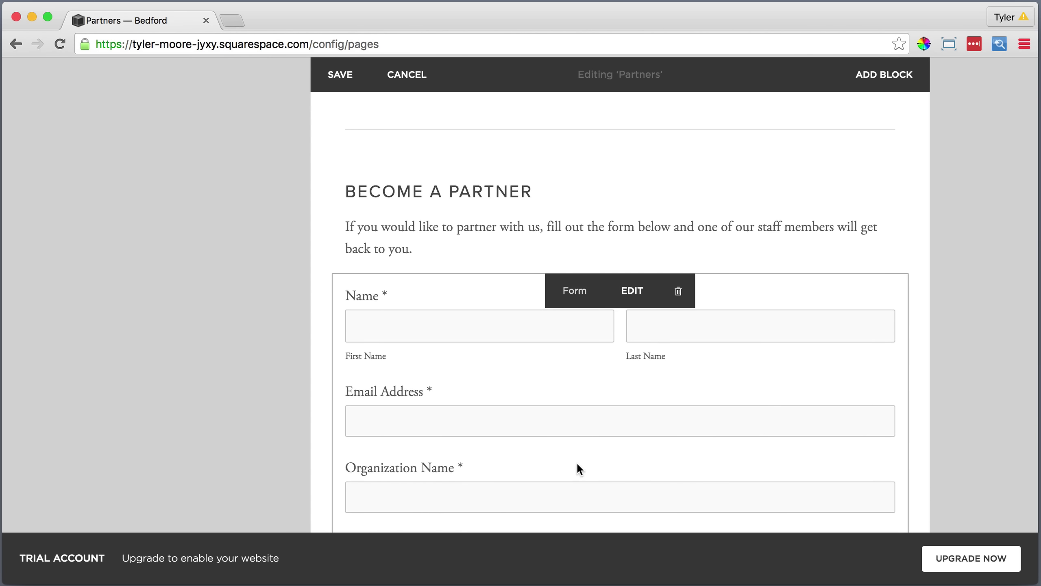
pyautogui.scroll(7, 576, 462)
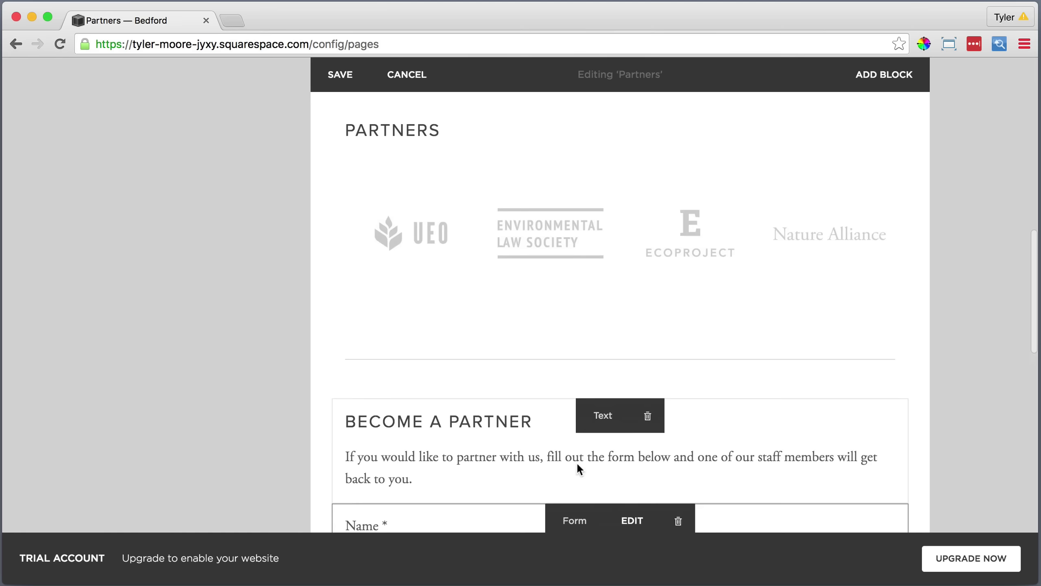
pyautogui.scroll(8, 576, 463)
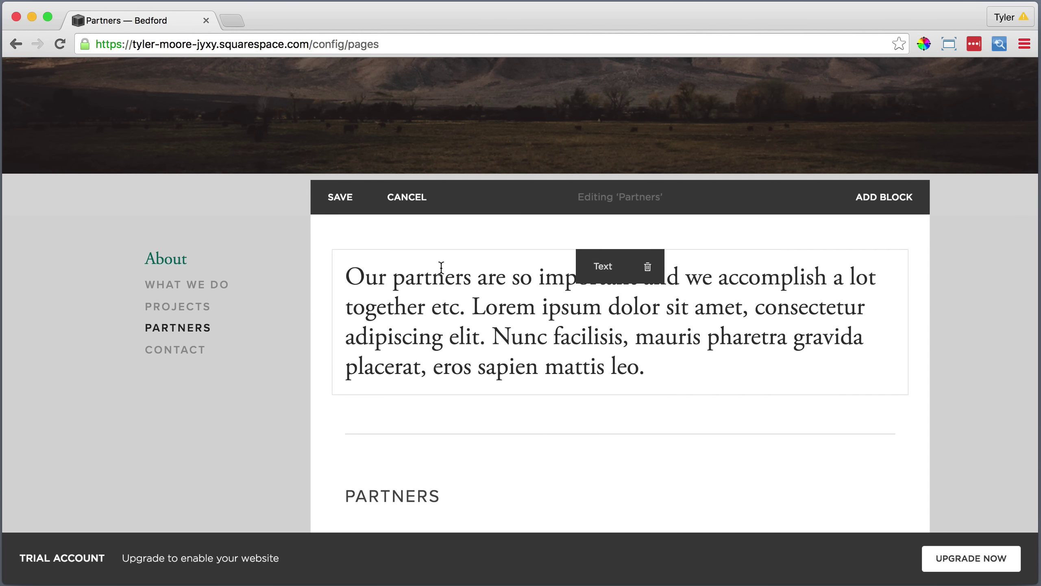
# Save the Partners page, then give the Contact page a bold 'Contact' description and save.
pyautogui.click(342, 198)
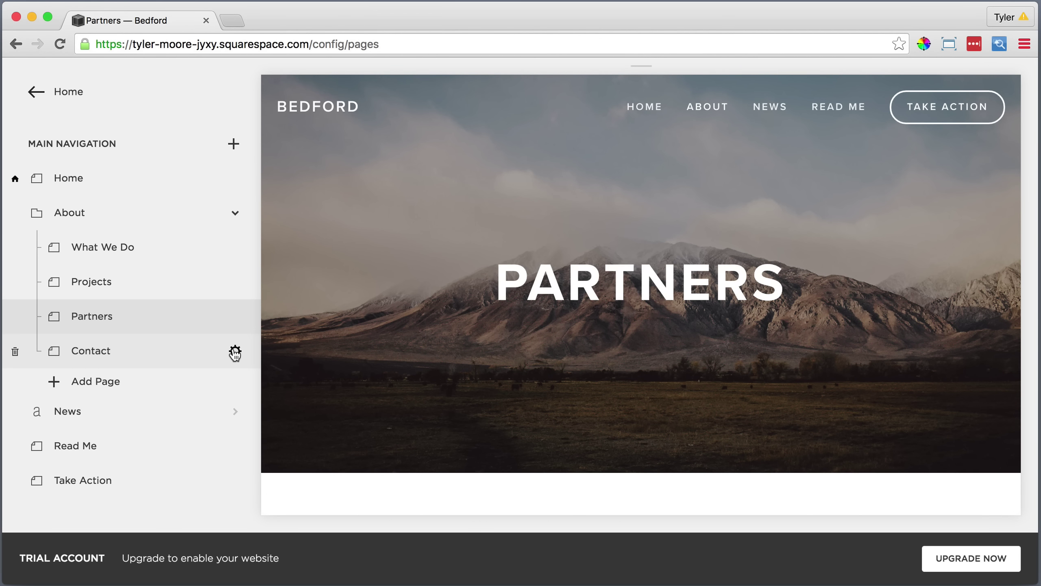
pyautogui.click(236, 352)
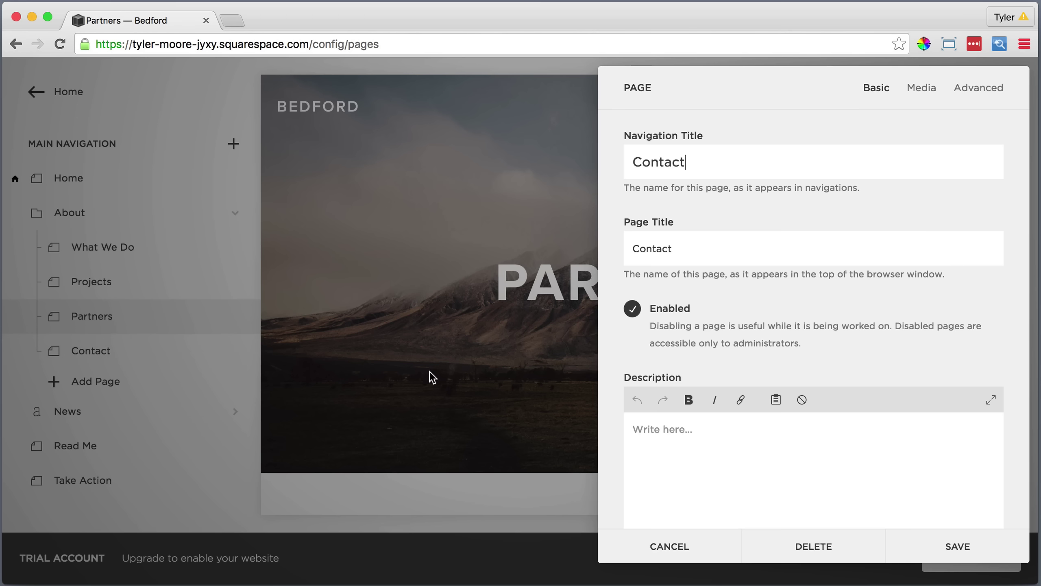
pyautogui.click(672, 428)
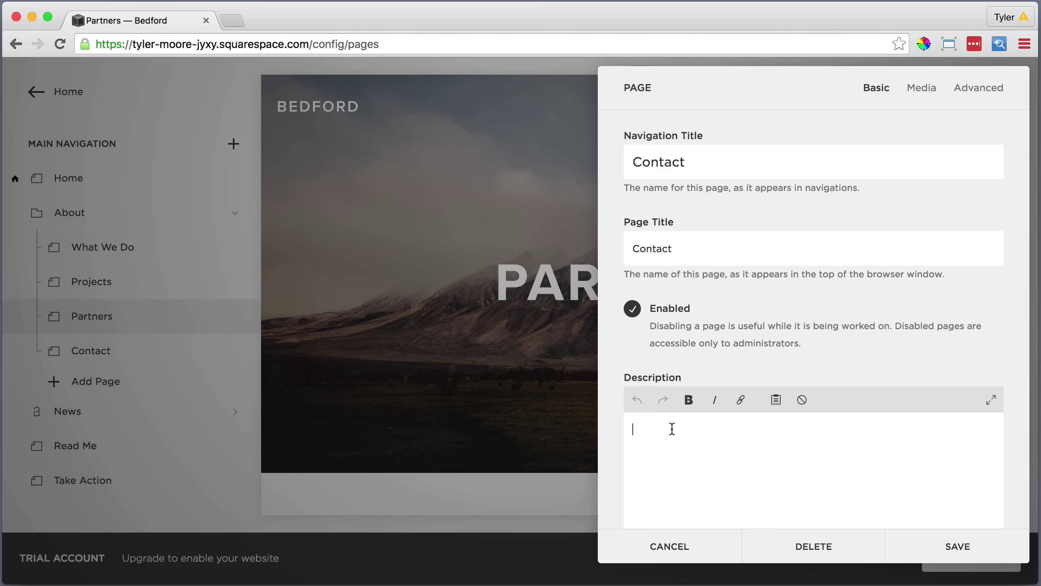
pyautogui.doubleClick(650, 434)
pyautogui.click(688, 399)
pyautogui.scroll(-7, 721, 412)
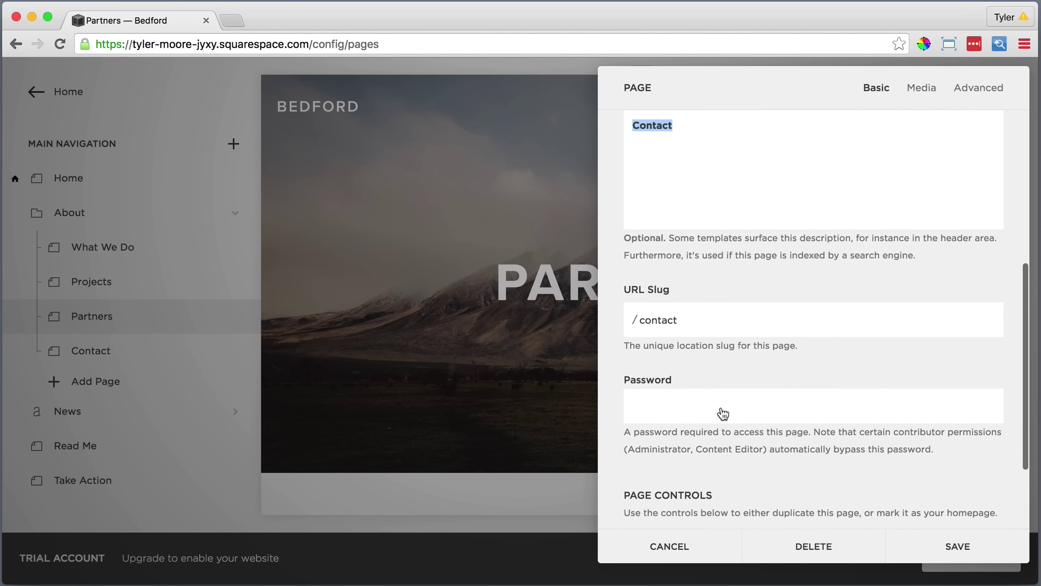
pyautogui.scroll(-3, 723, 414)
pyautogui.click(948, 545)
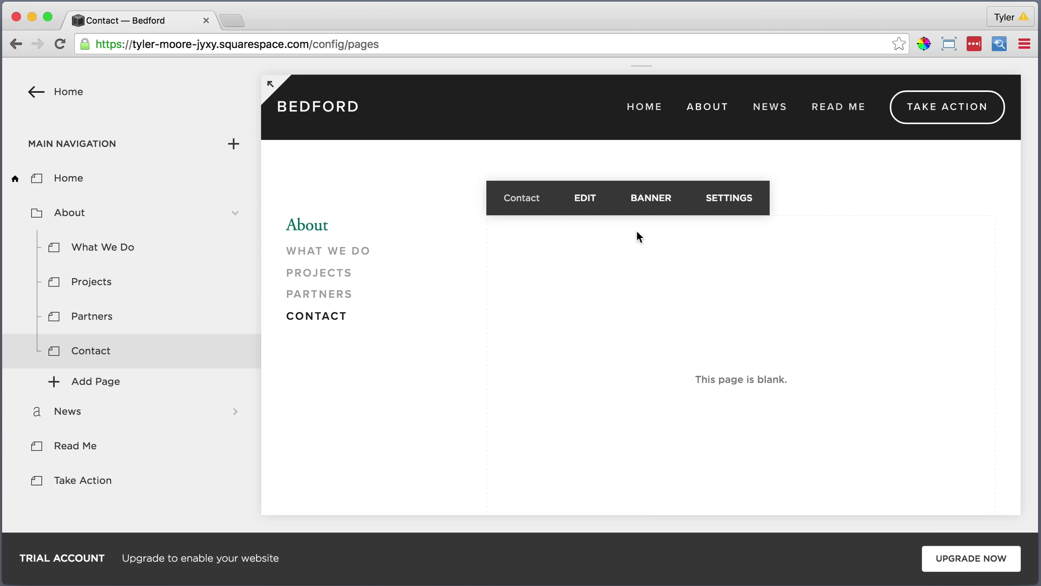
# Upload Contact Main Image.jpg as the Contact banner, nudge its focal point lower, and save.
pyautogui.click(641, 198)
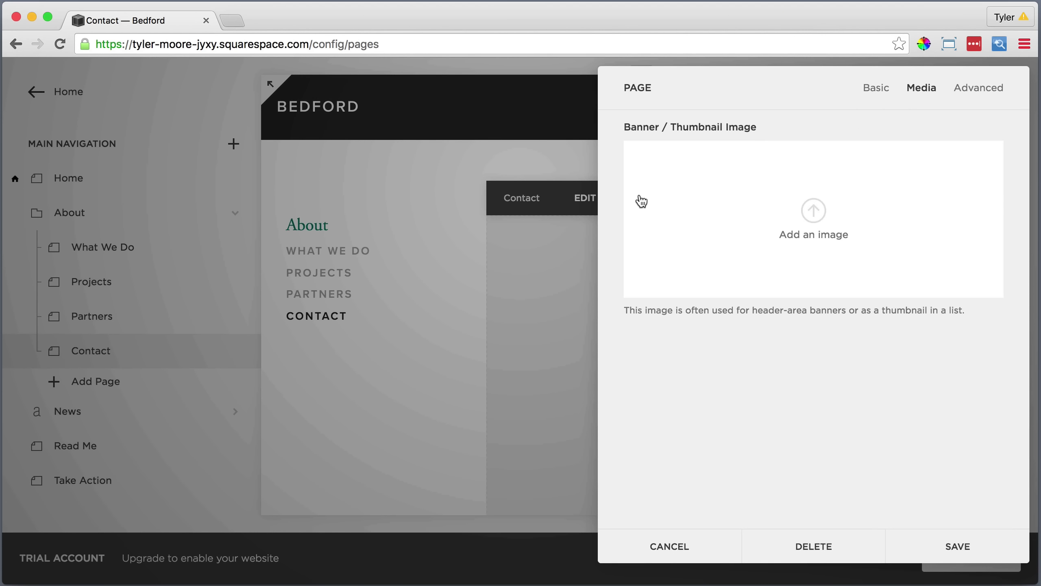
pyautogui.click(813, 210)
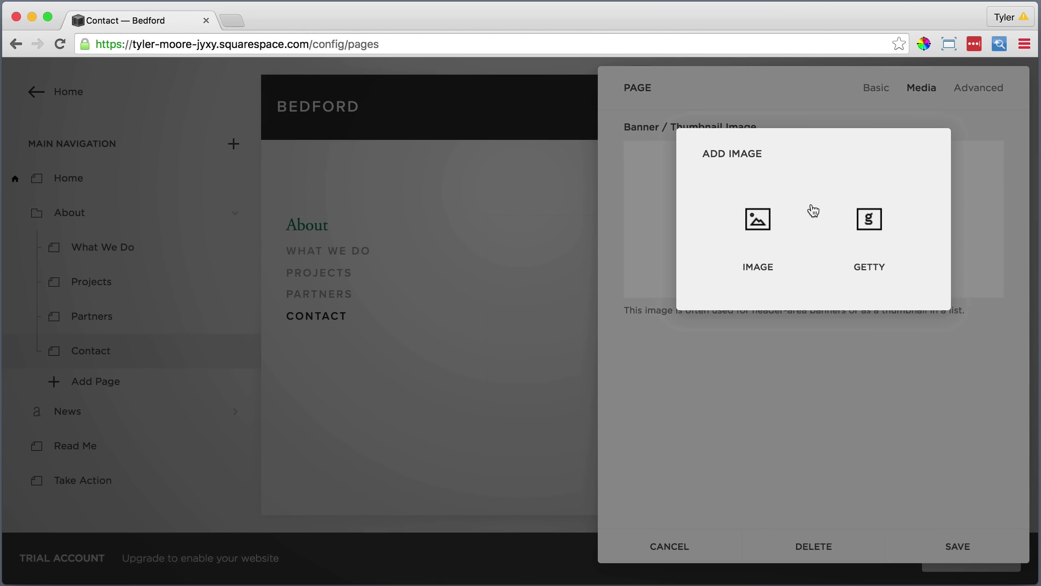
pyautogui.click(781, 218)
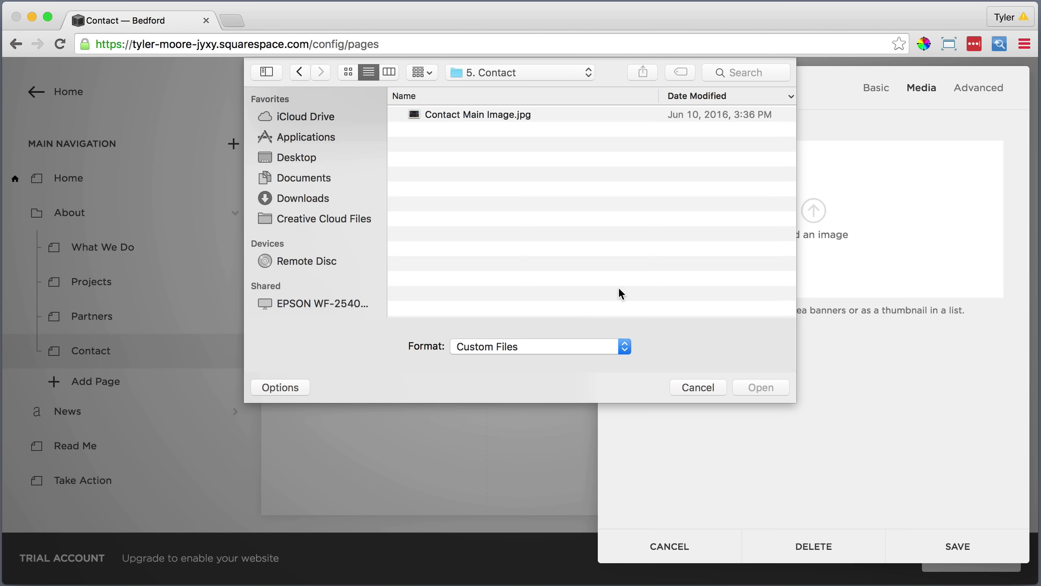
pyautogui.click(474, 114)
pyautogui.click(755, 384)
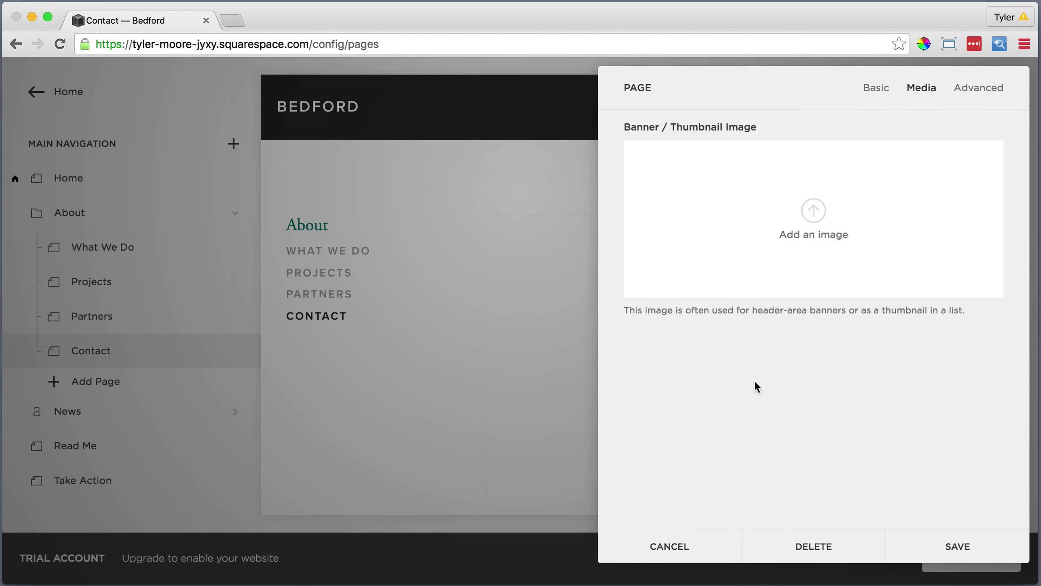
pyautogui.moveTo(806, 251)
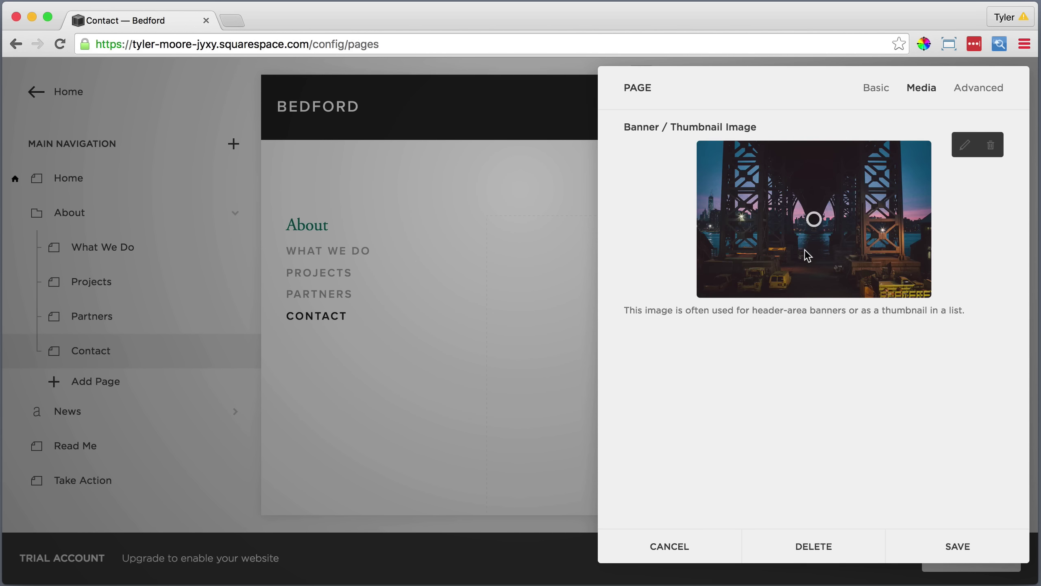
pyautogui.moveTo(813, 219)
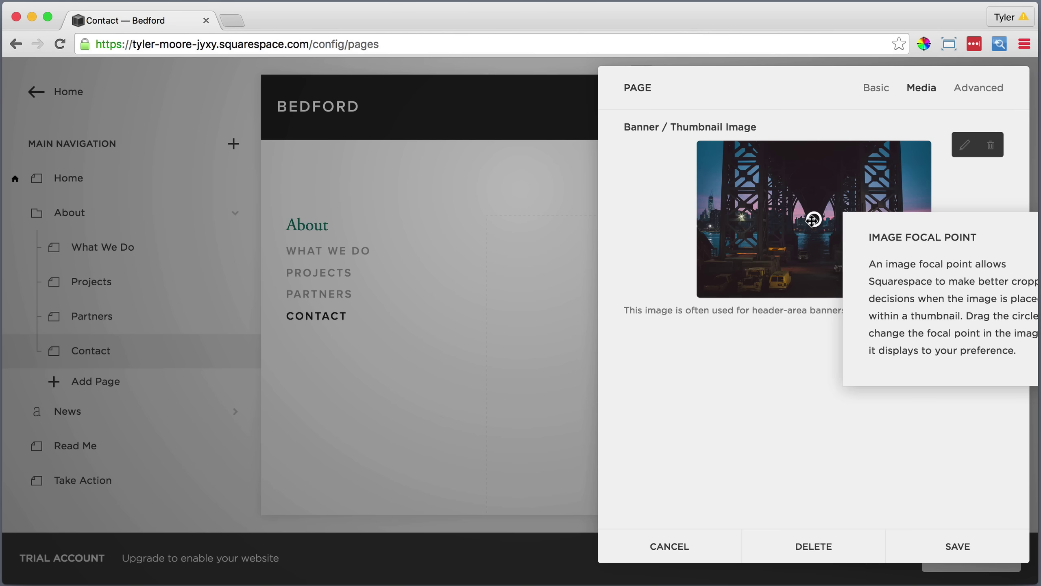
pyautogui.moveTo(813, 219); pyautogui.dragTo(812, 226)
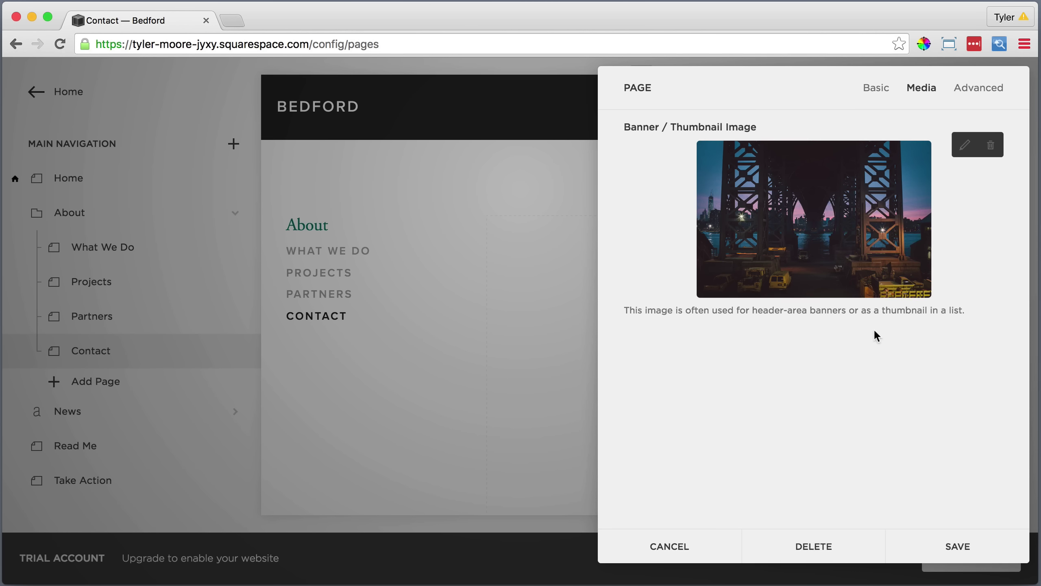
pyautogui.click(956, 546)
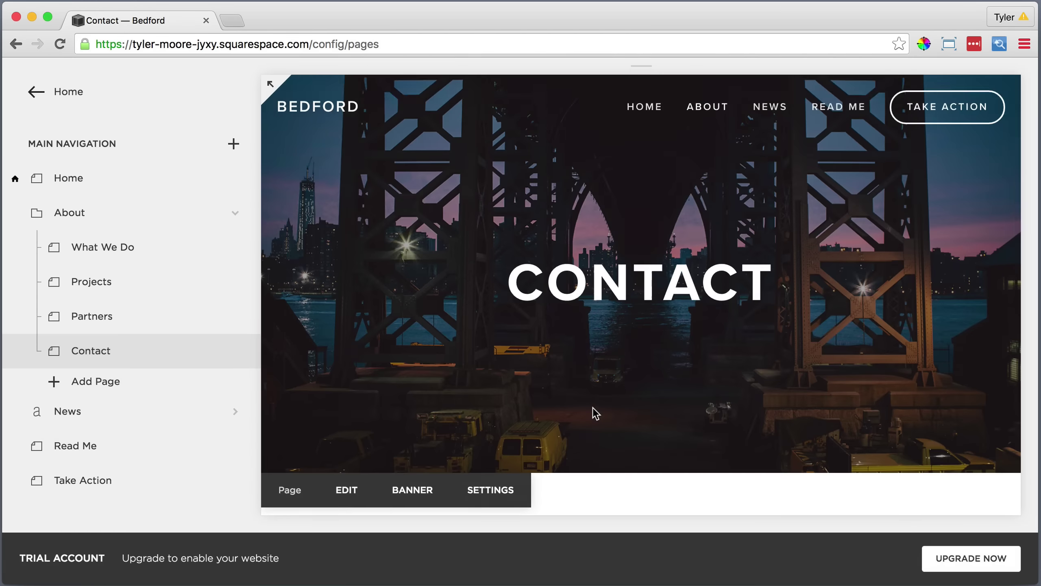
pyautogui.scroll(-5, 595, 412)
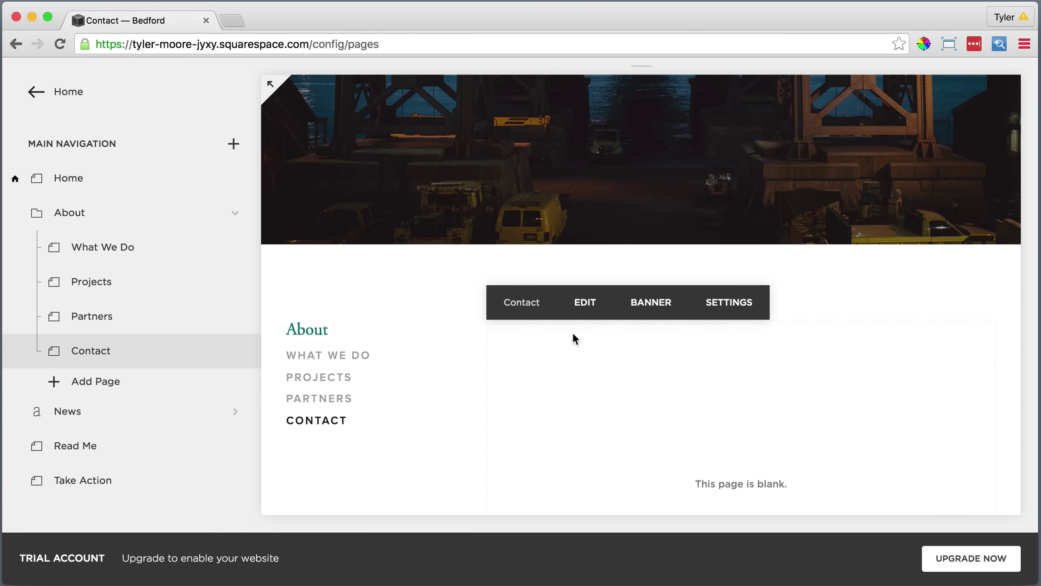
# Type 'Call or visit' in the Contact page body and make it a Heading 2.
pyautogui.click(580, 303)
pyautogui.click(372, 187)
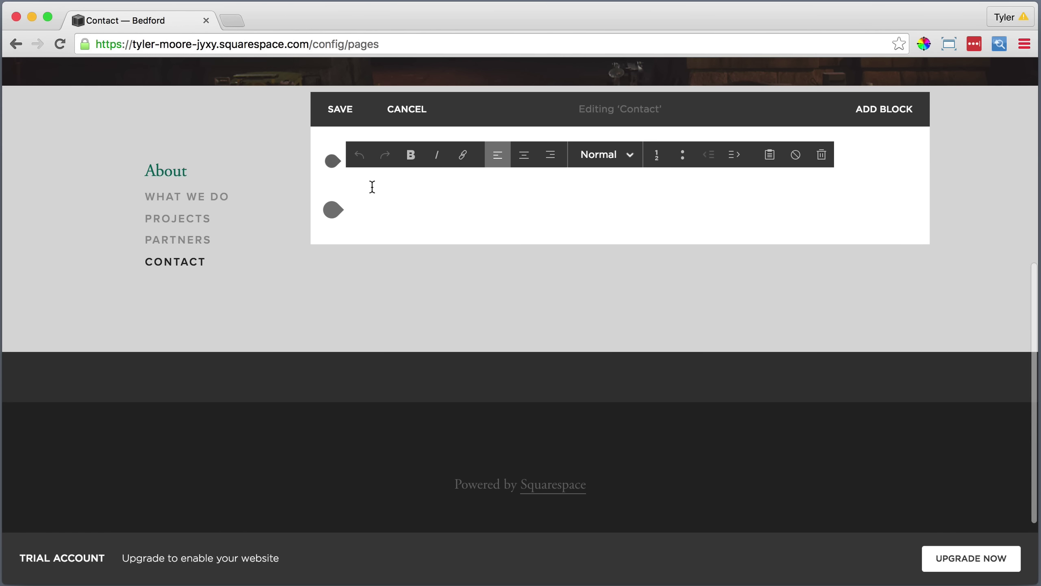
pyautogui.write('Call or visi')
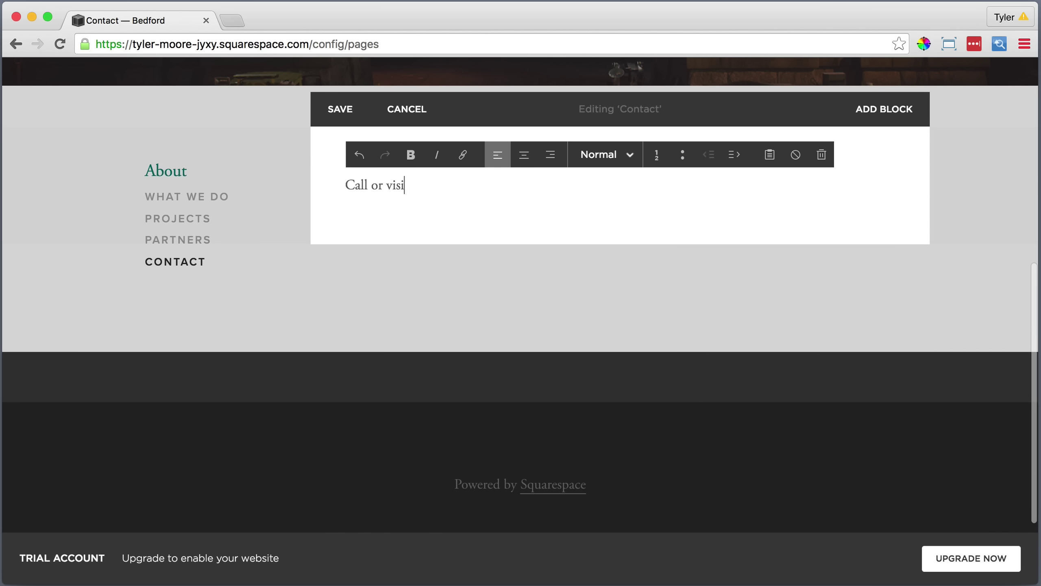
pyautogui.write('t')
pyautogui.moveTo(409, 187); pyautogui.dragTo(340, 185)
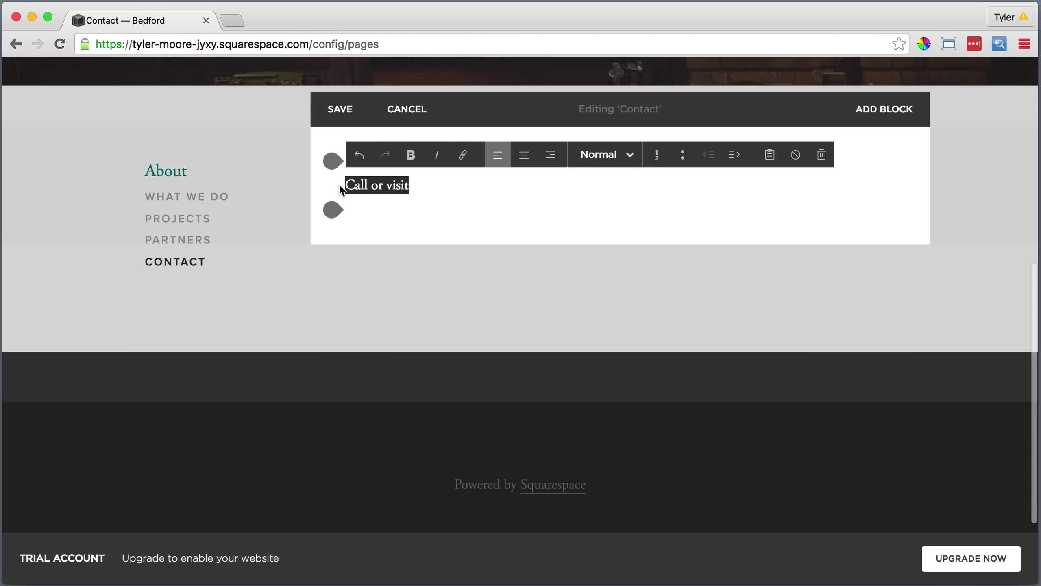
pyautogui.click(606, 154)
pyautogui.click(594, 233)
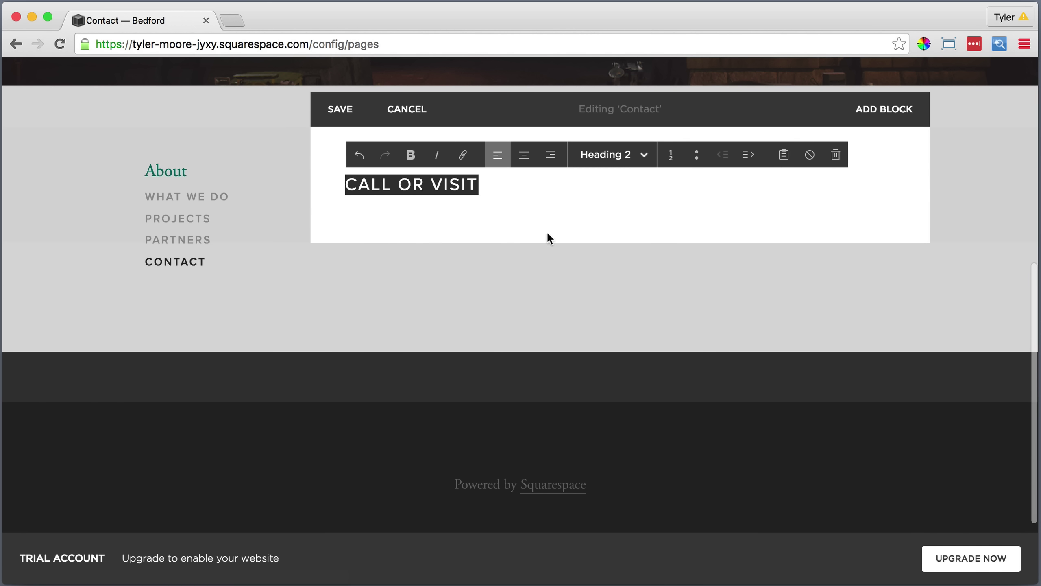
pyautogui.click(330, 211)
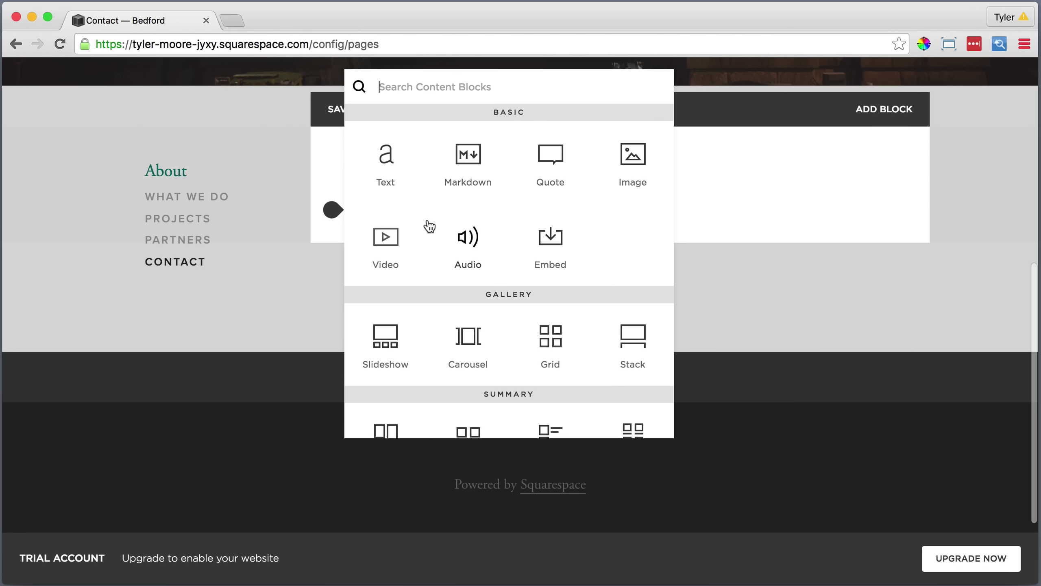
# Insert a Map block under the heading and switch its style from Grayscale to Original.
pyautogui.scroll(-7, 425, 225)
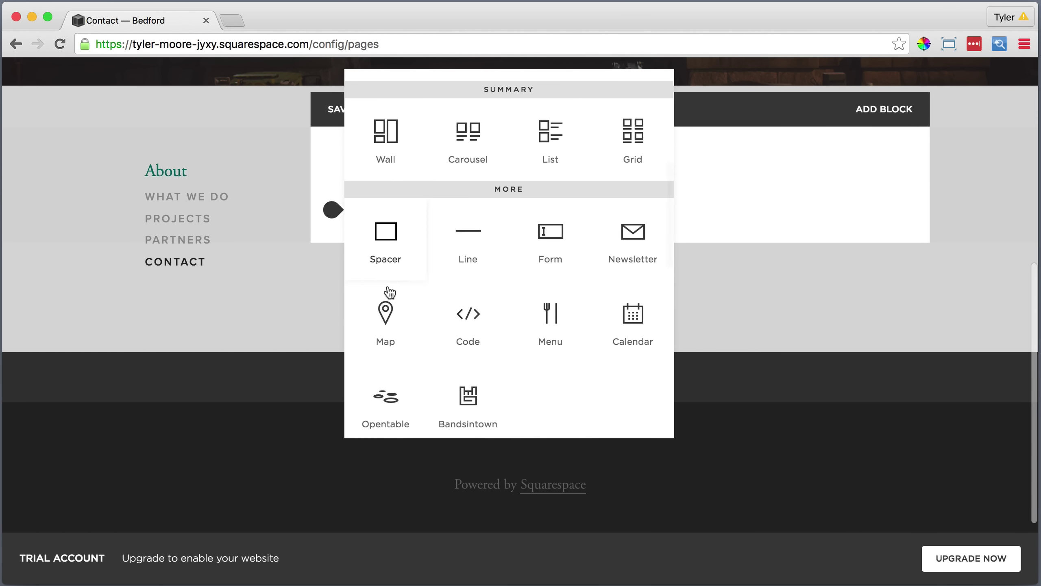
pyautogui.click(386, 316)
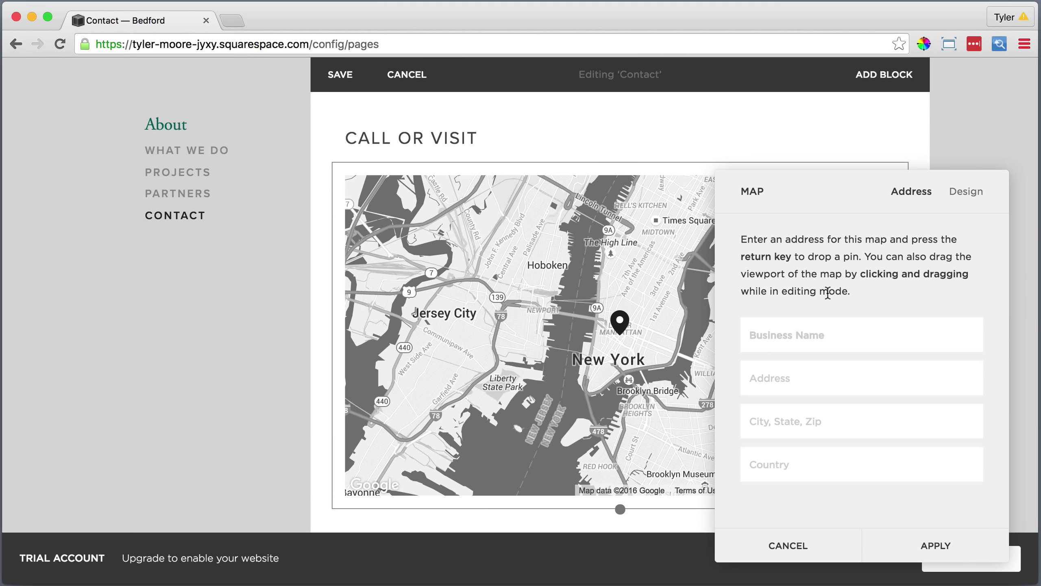
pyautogui.click(968, 191)
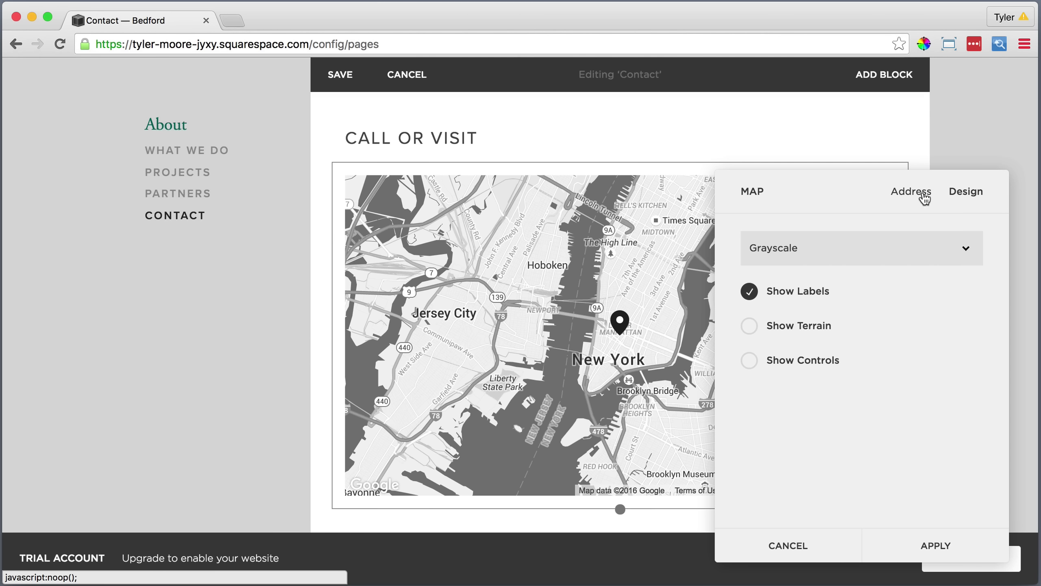
pyautogui.click(857, 246)
pyautogui.click(819, 235)
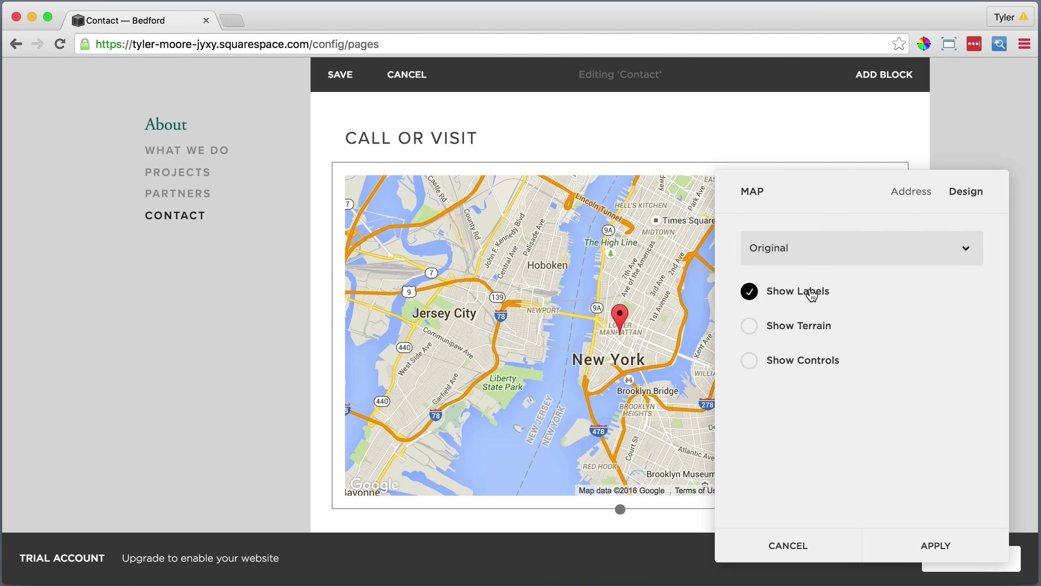
pyautogui.click(937, 545)
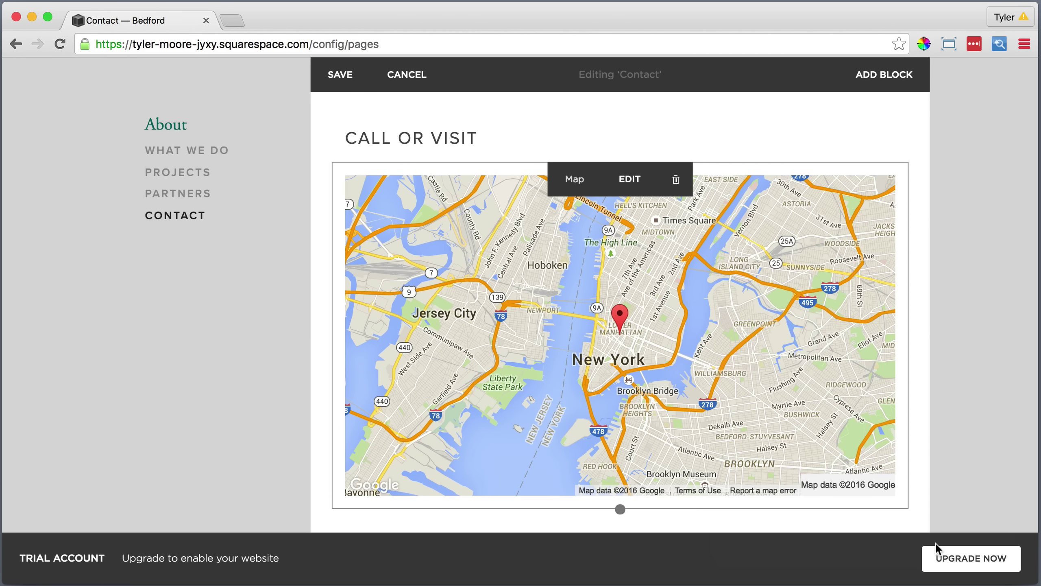
pyautogui.scroll(-5, 451, 390)
# Add a text block below the map with the address and phone number pasted as plain text.
pyautogui.click(331, 350)
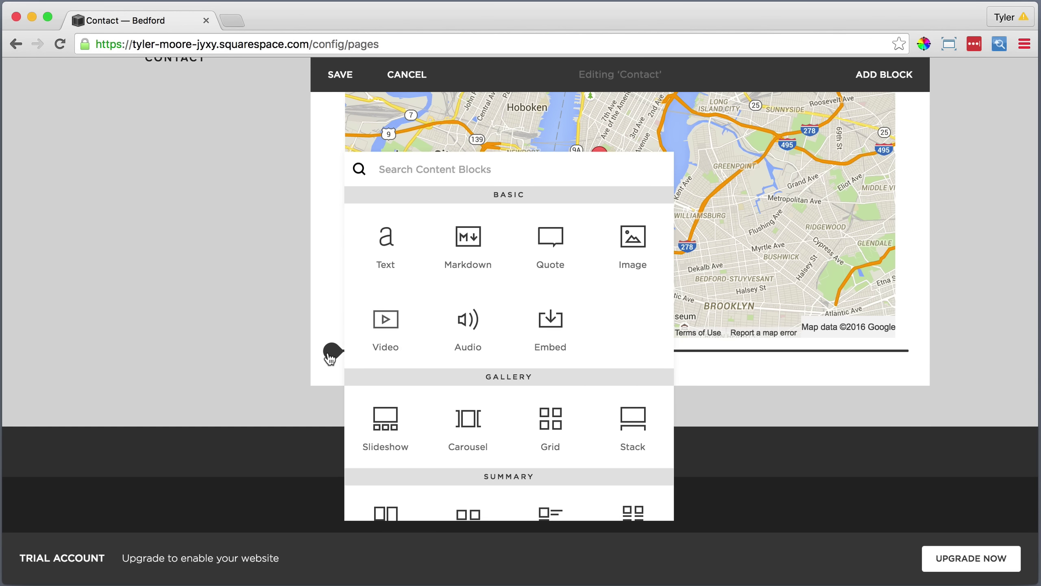
pyautogui.click(385, 240)
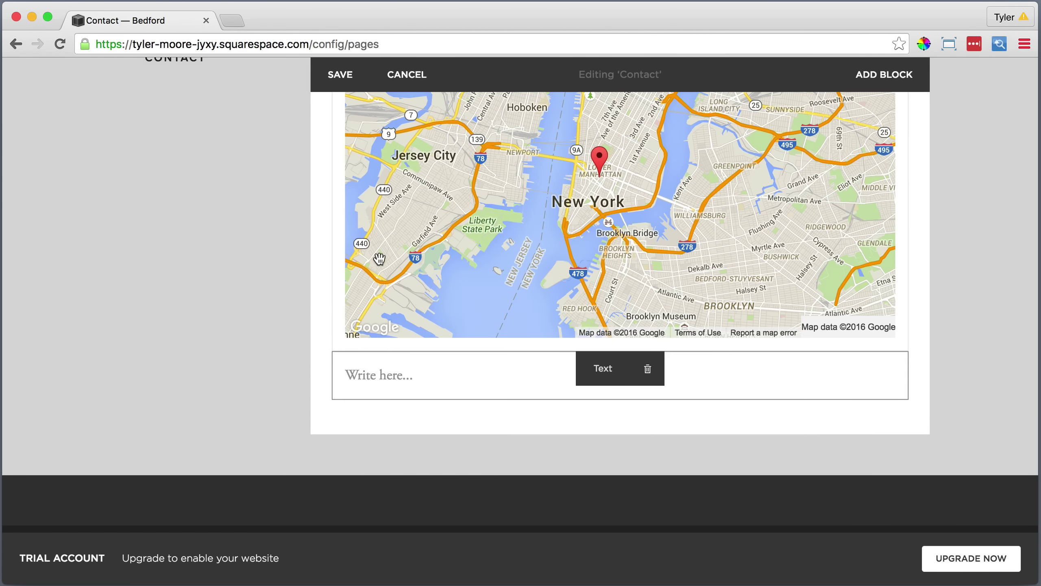
pyautogui.click(770, 346)
pyautogui.rightClick(449, 280)
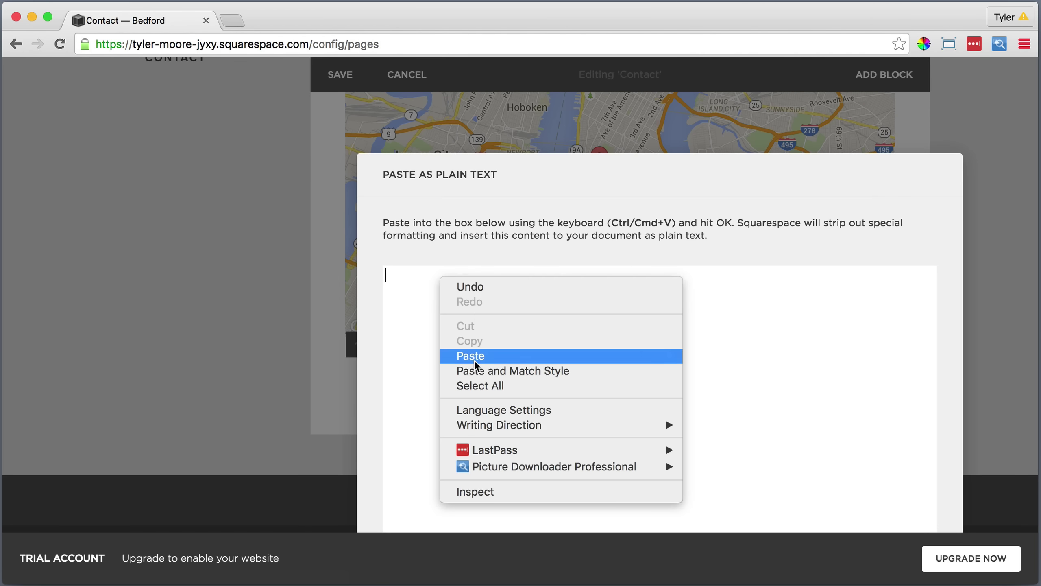
pyautogui.click(475, 355)
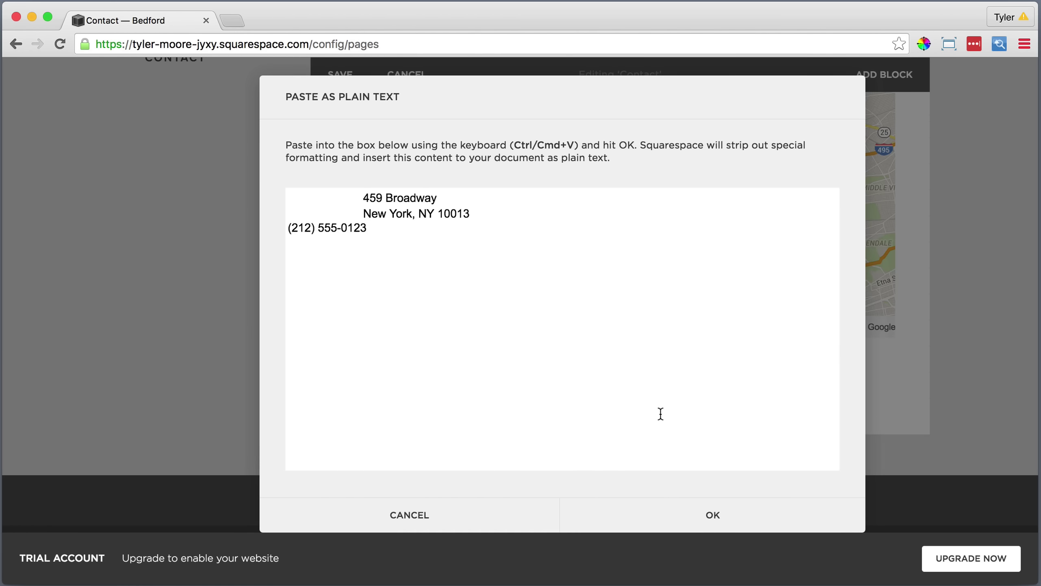
pyautogui.click(710, 510)
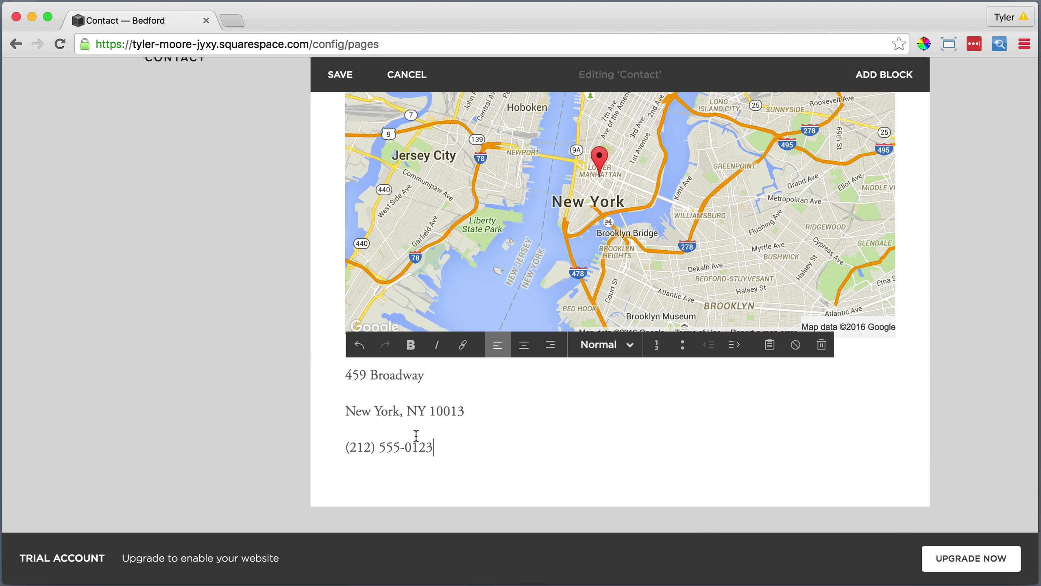
# Keep the address lines in Normal style and single-space the city and phone lines.
pyautogui.moveTo(435, 444); pyautogui.dragTo(469, 372)
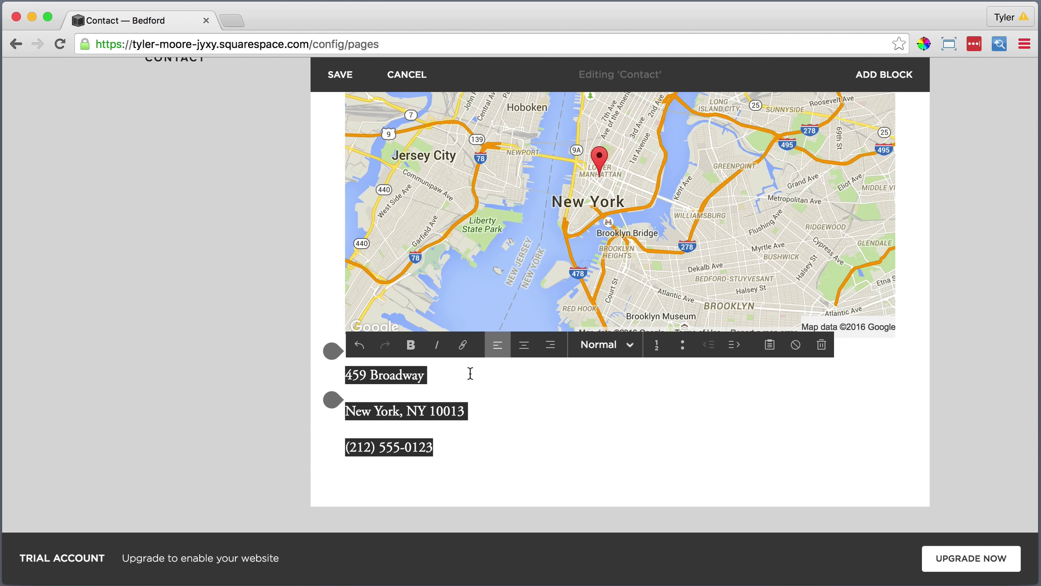
pyautogui.click(591, 346)
pyautogui.click(589, 362)
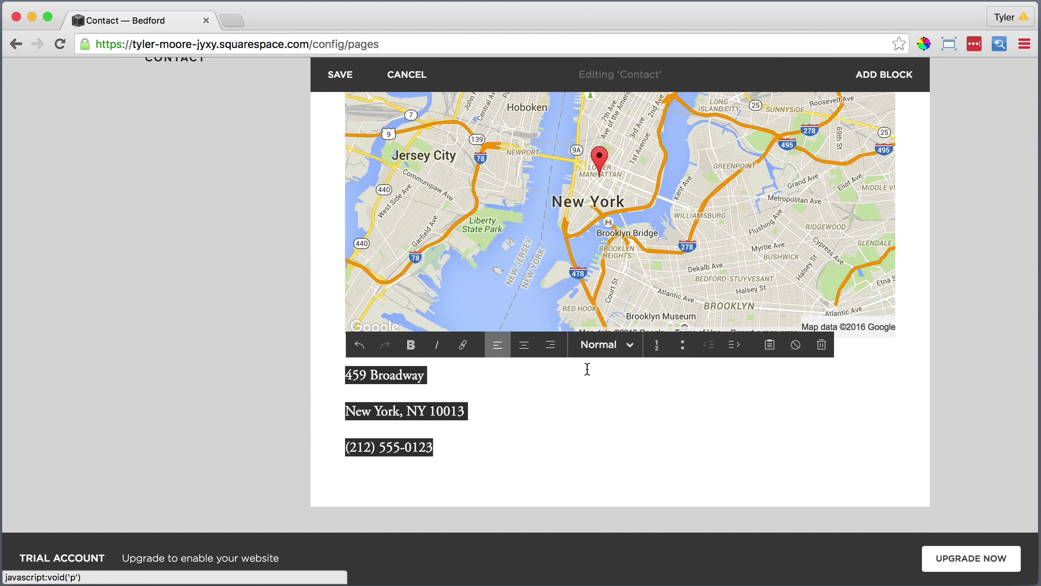
pyautogui.click(346, 411)
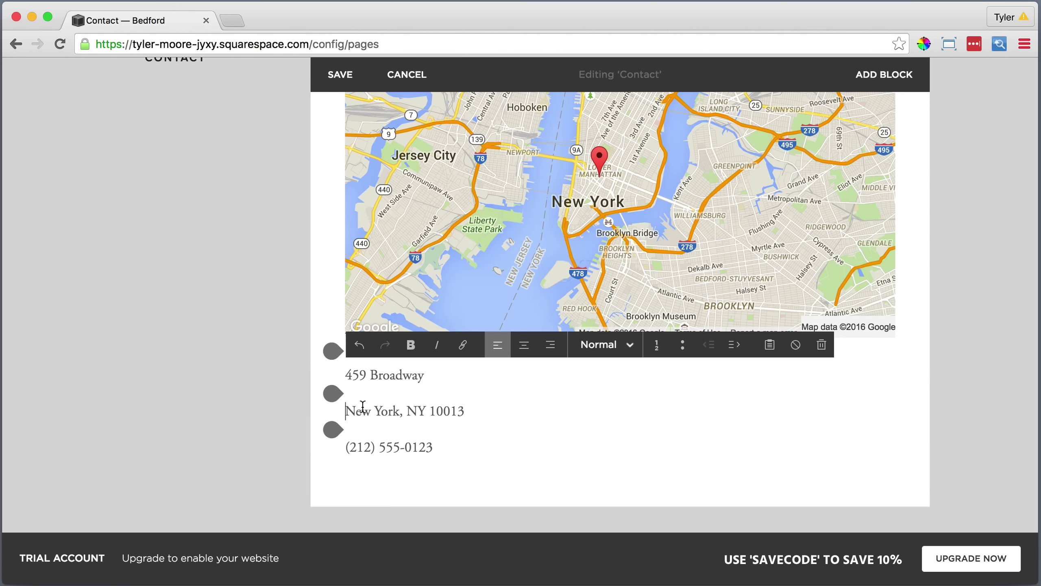
pyautogui.press('BackSpace')
pyautogui.hotkey('shift', 'Return')
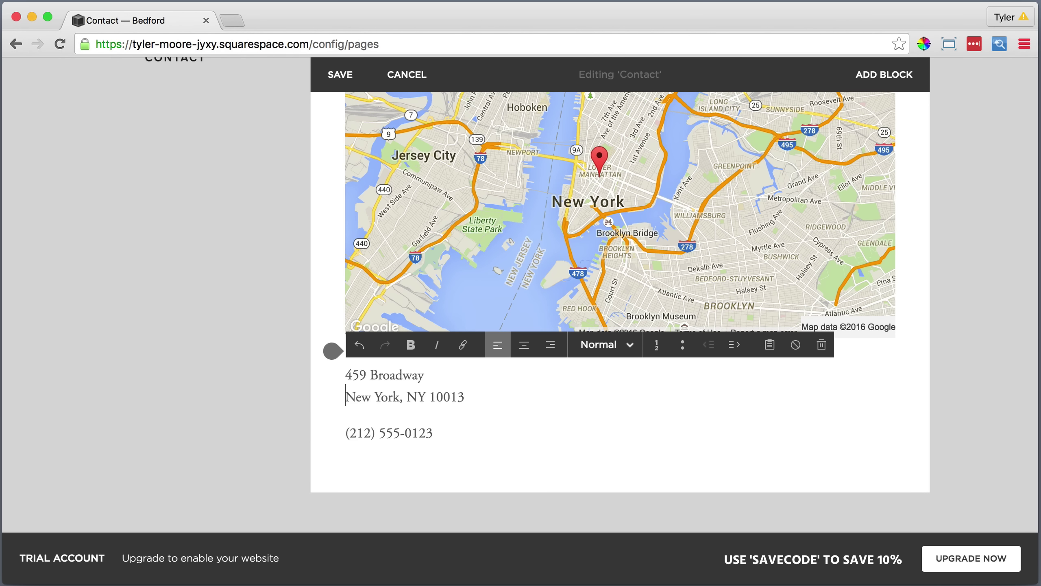
pyautogui.press('BackSpace')
pyautogui.hotkey('shift', 'Return')
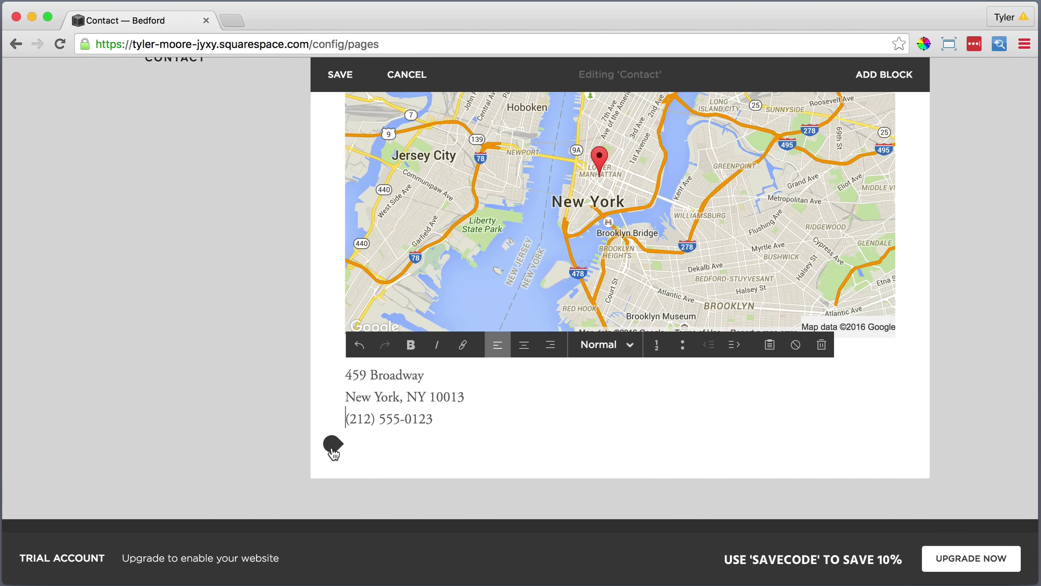
pyautogui.click(332, 446)
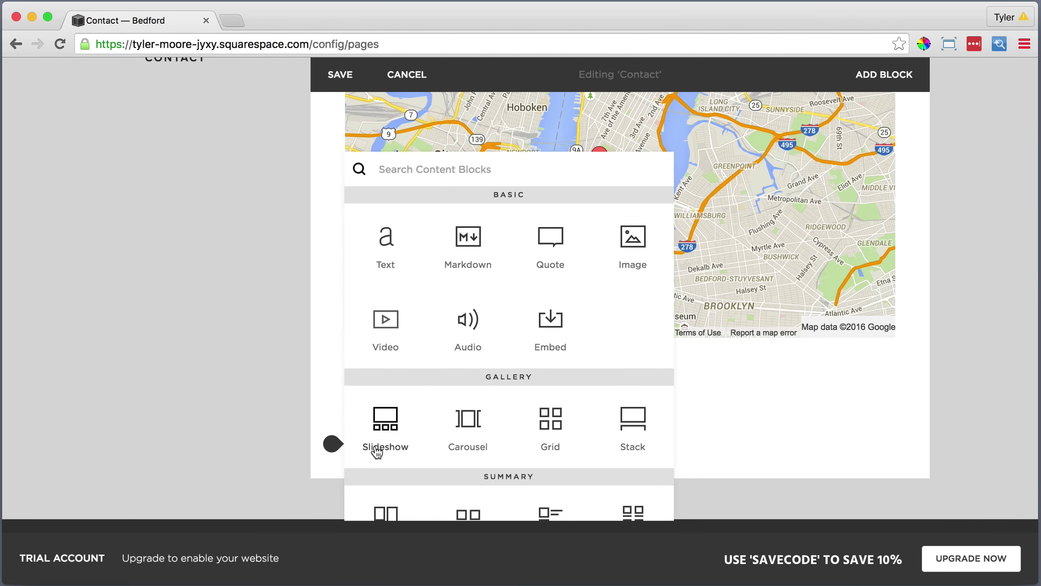
# Add a divider line beneath the address.
pyautogui.scroll(-5, 374, 452)
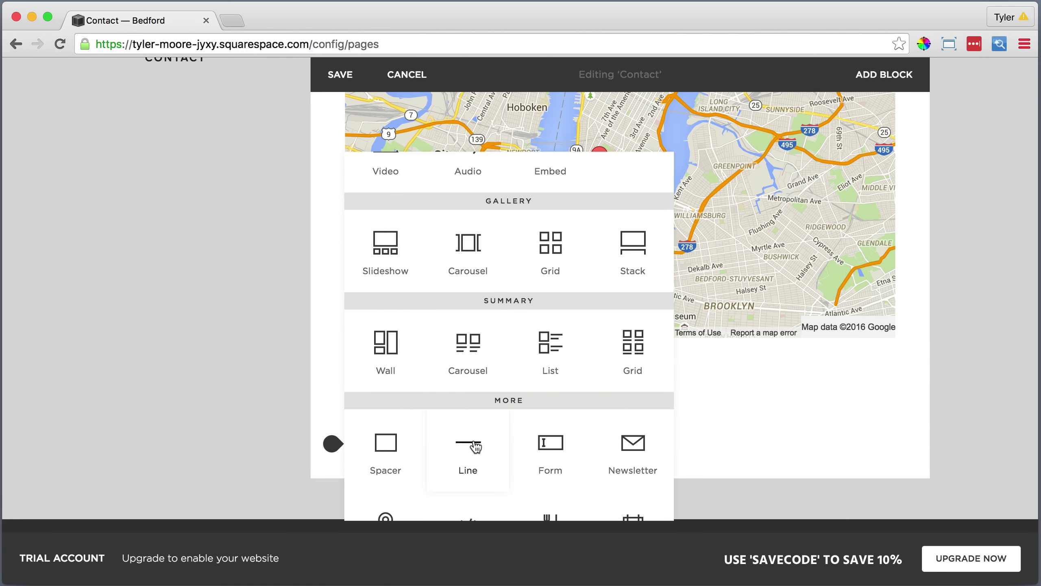
pyautogui.click(471, 468)
pyautogui.scroll(-3, 462, 440)
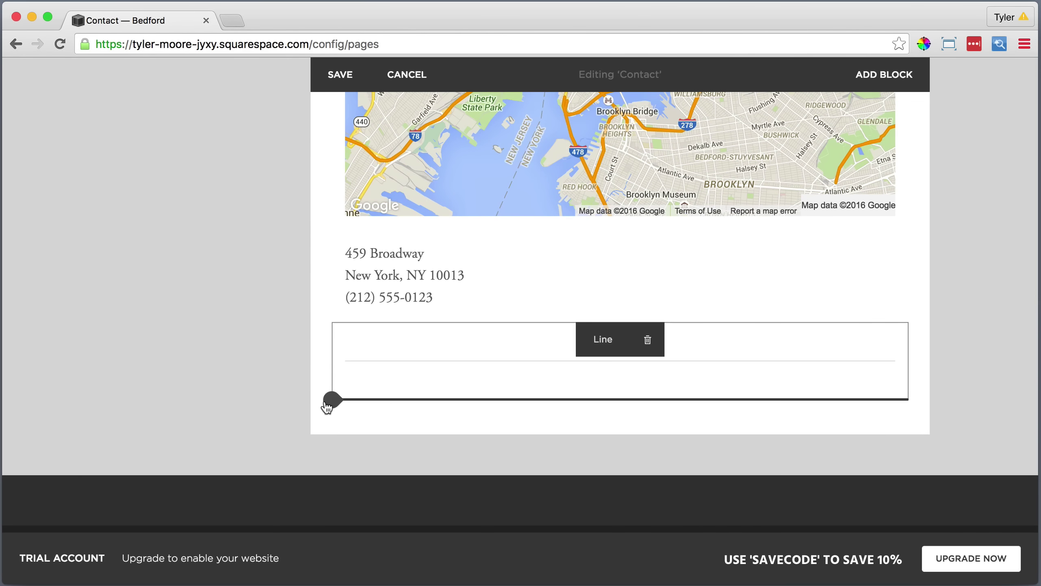
# Add a text block below the divider and paste the weekly opening hours as plain text.
pyautogui.click(331, 400)
pyautogui.click(385, 236)
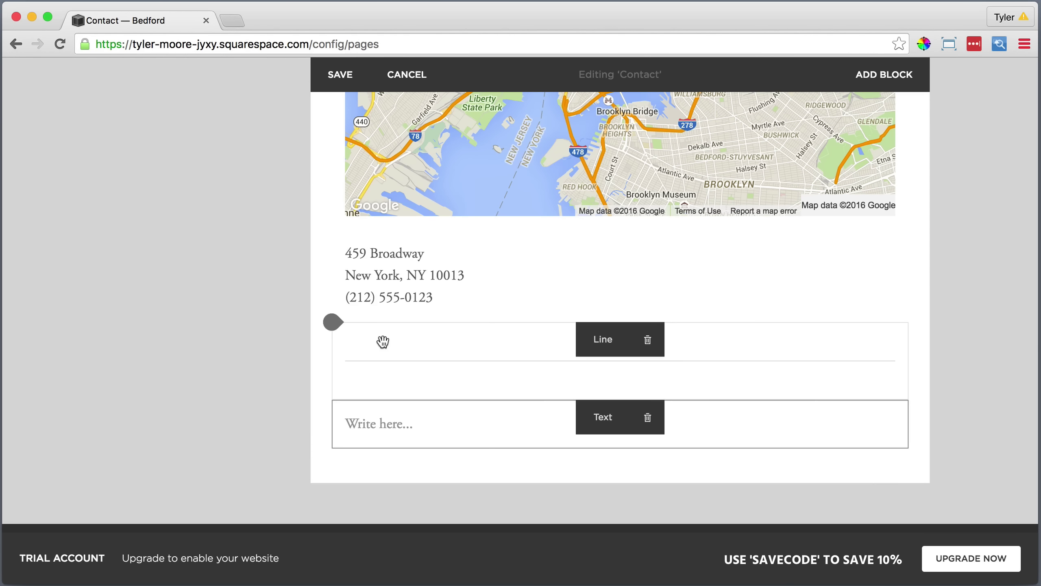
pyautogui.click(380, 425)
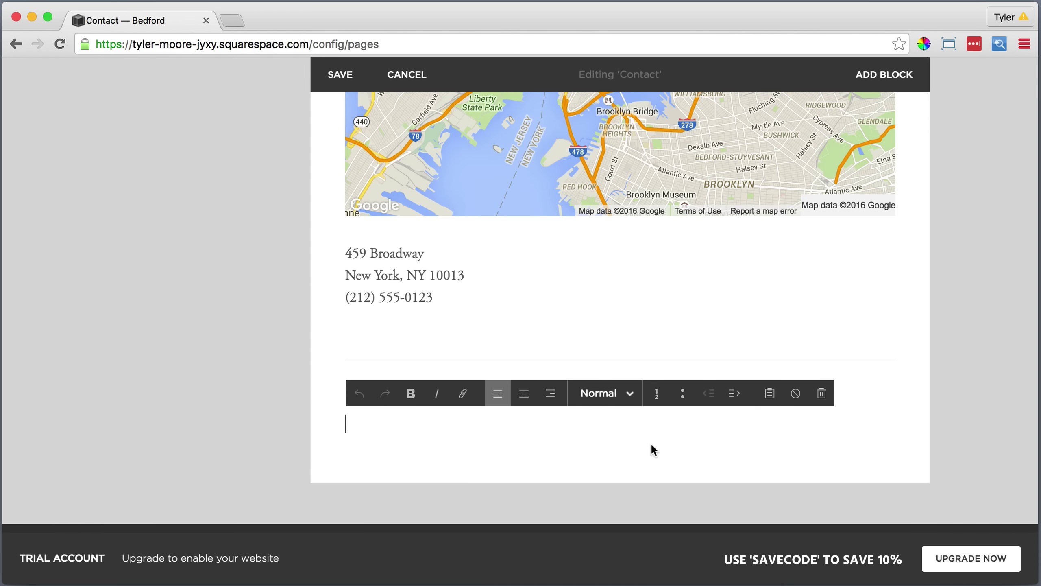
pyautogui.click(770, 404)
pyautogui.rightClick(429, 294)
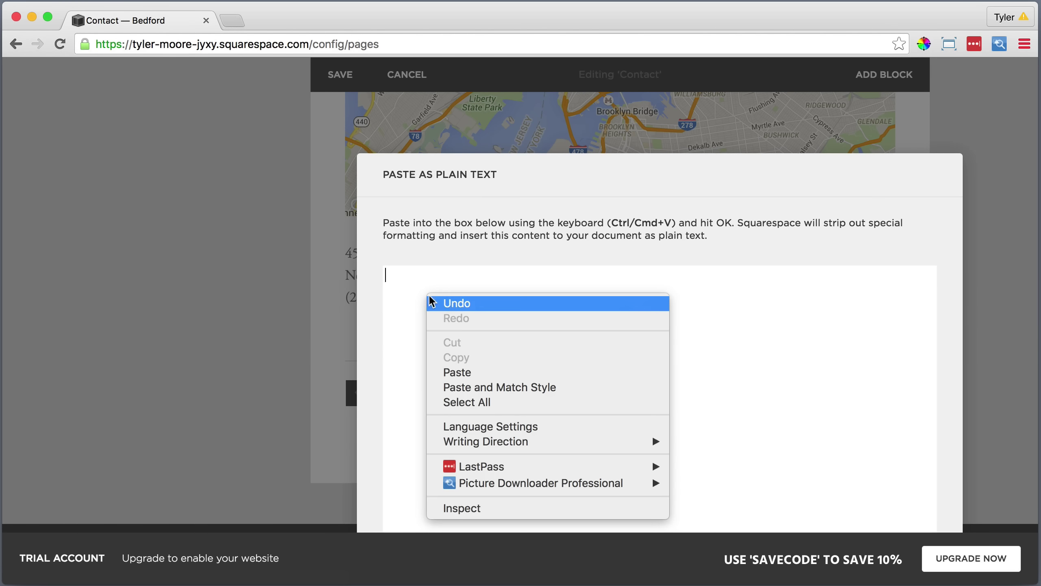
pyautogui.click(452, 374)
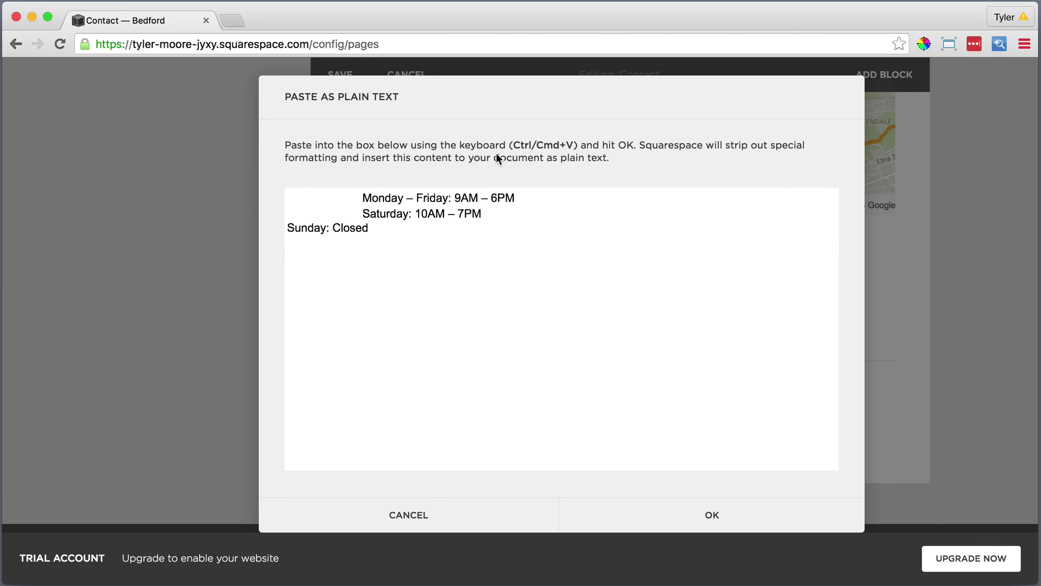
pyautogui.click(233, 19)
# Search for 'en dash', open The Punctuation Guide page, and copy the en dash character.
pyautogui.write('em dash')
pyautogui.press('BackSpace')
pyautogui.press('BackSpace')
pyautogui.press('BackSpace')
pyautogui.press('BackSpace')
pyautogui.press('BackSpace')
pyautogui.press('BackSpace')
pyautogui.write('n dash')
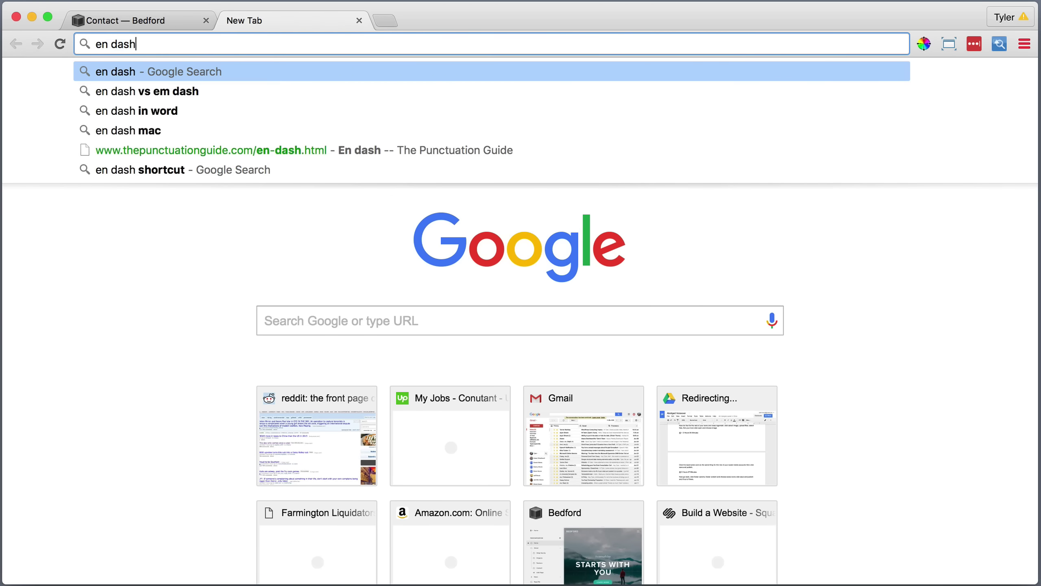
pyautogui.press('Return')
pyautogui.click(205, 366)
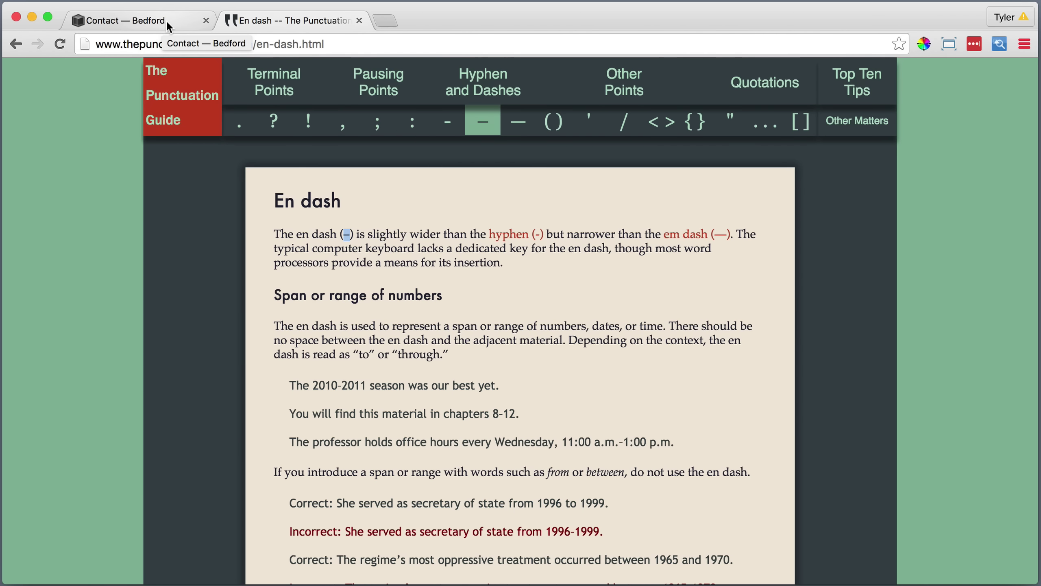
pyautogui.click(166, 19)
pyautogui.rightClick(408, 200)
pyautogui.click(439, 281)
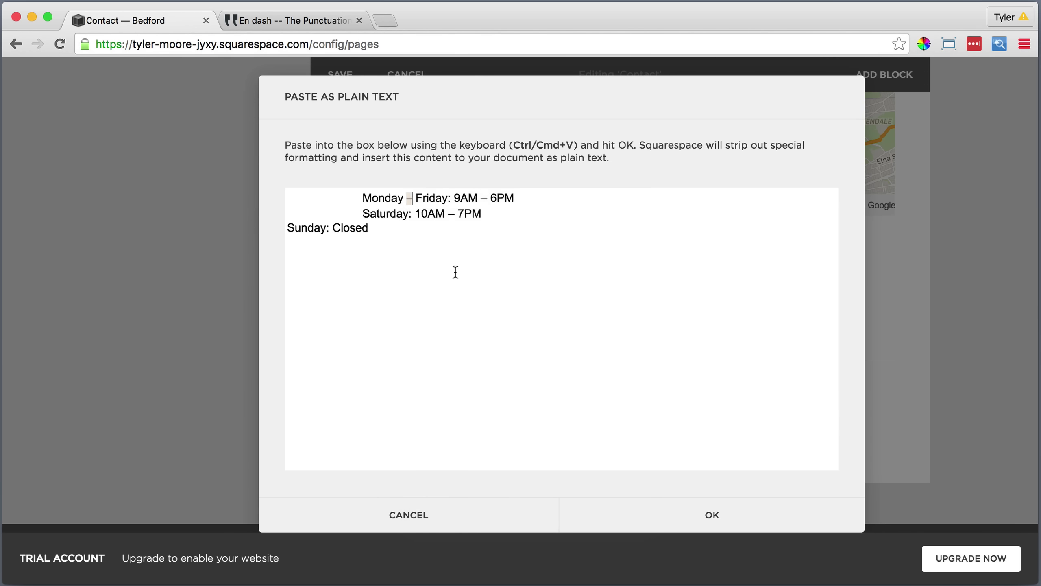
# Replace the Monday and Saturday hyphens with en dashes and insert the hours text.
pyautogui.rightClick(483, 198)
pyautogui.click(513, 298)
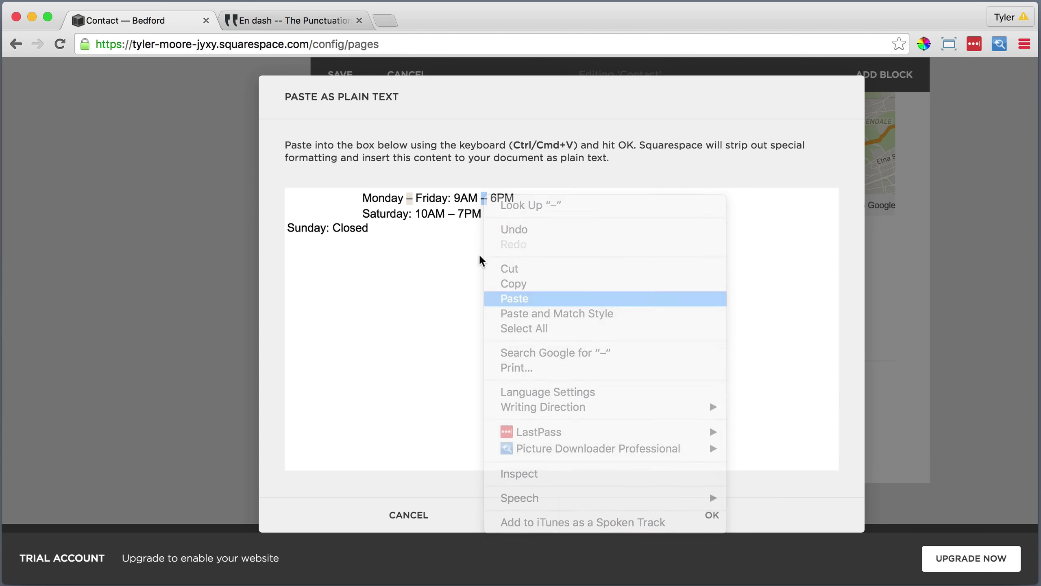
pyautogui.rightClick(452, 214)
pyautogui.click(489, 309)
pyautogui.click(712, 515)
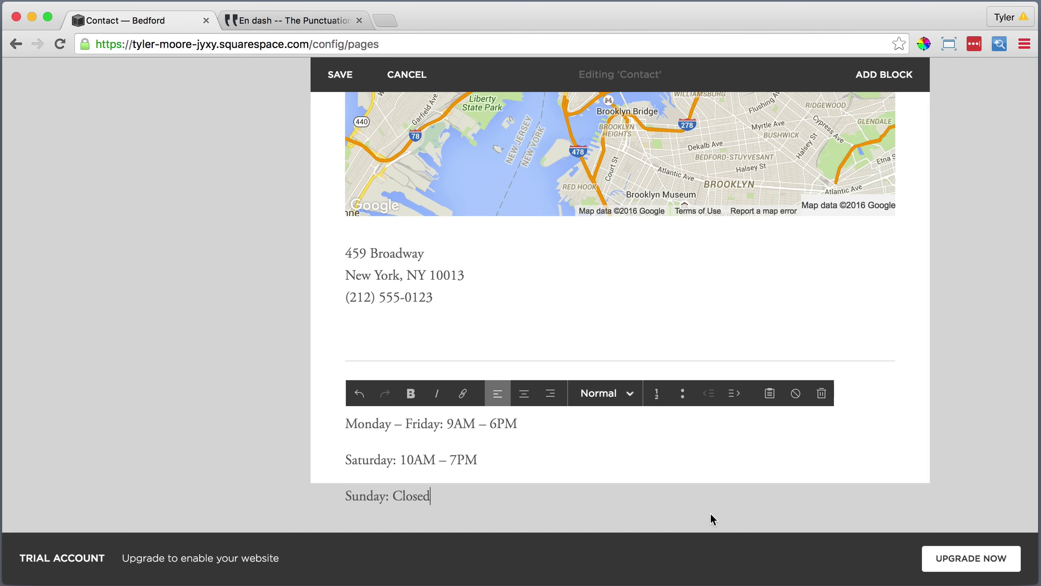
# Single-space the Saturday and Sunday hours lines under Monday.
pyautogui.click(350, 457)
pyautogui.press('BackSpace')
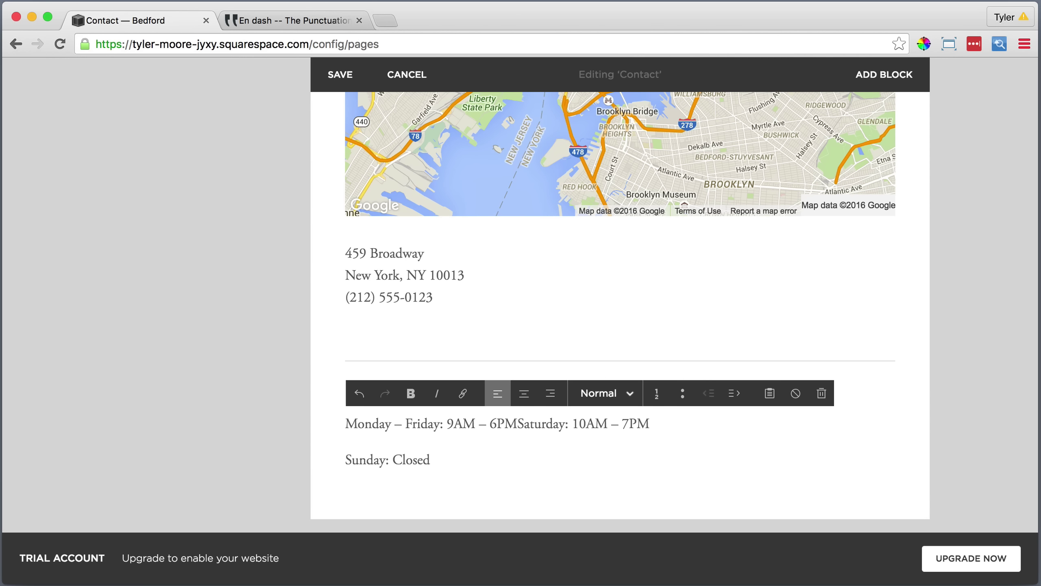
pyautogui.hotkey('shift', 'Return')
pyautogui.press('BackSpace')
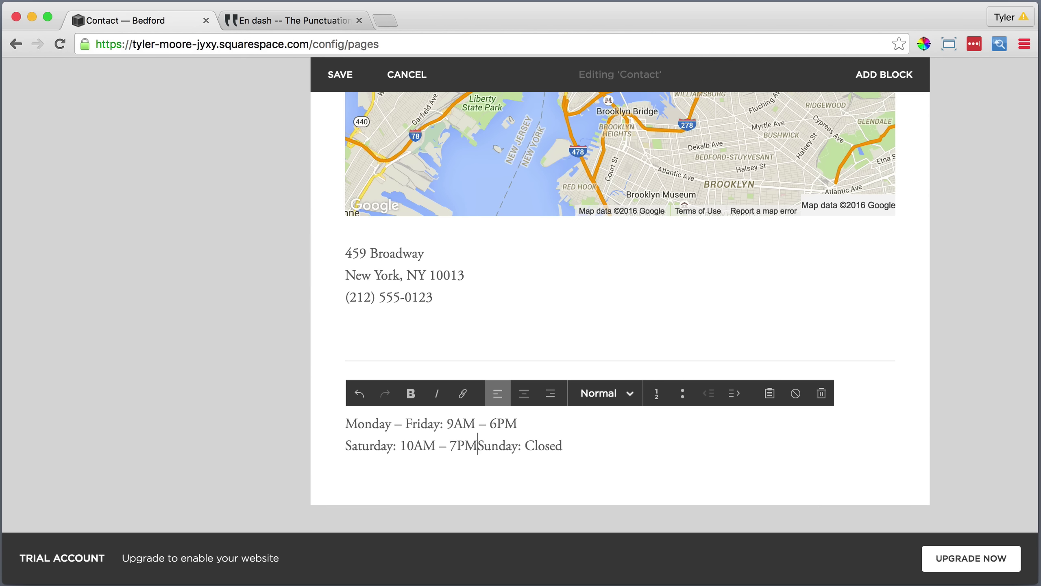
pyautogui.hotkey('shift', 'Return')
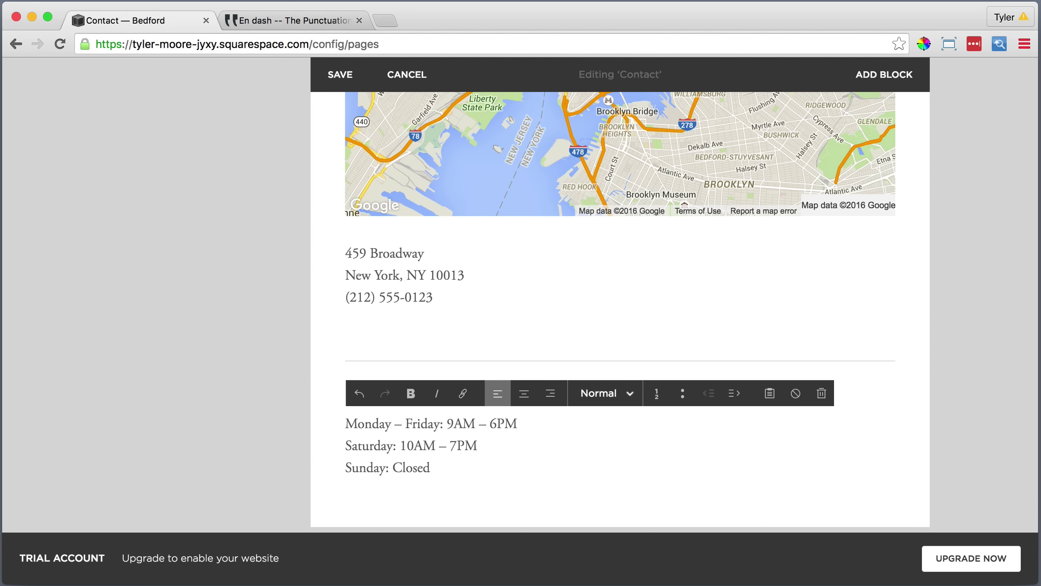
# Insert a divider line below the opening hours.
pyautogui.scroll(-1, 368, 513)
pyautogui.click(333, 460)
pyautogui.scroll(-4, 417, 461)
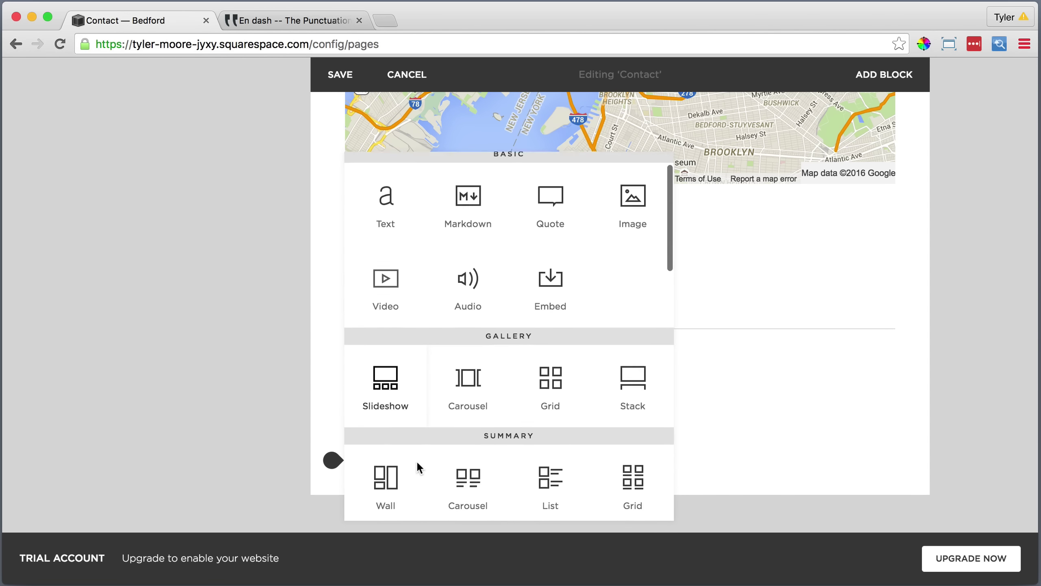
pyautogui.scroll(-2, 422, 467)
pyautogui.click(467, 431)
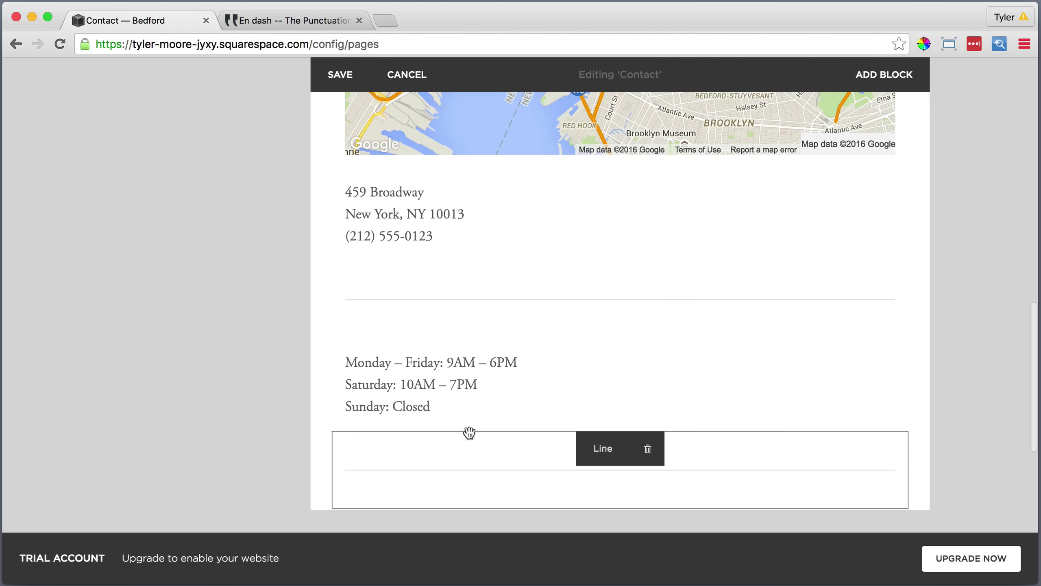
# Add a text block with 'email' styled as Heading 2.
pyautogui.scroll(-2, 451, 442)
pyautogui.click(333, 418)
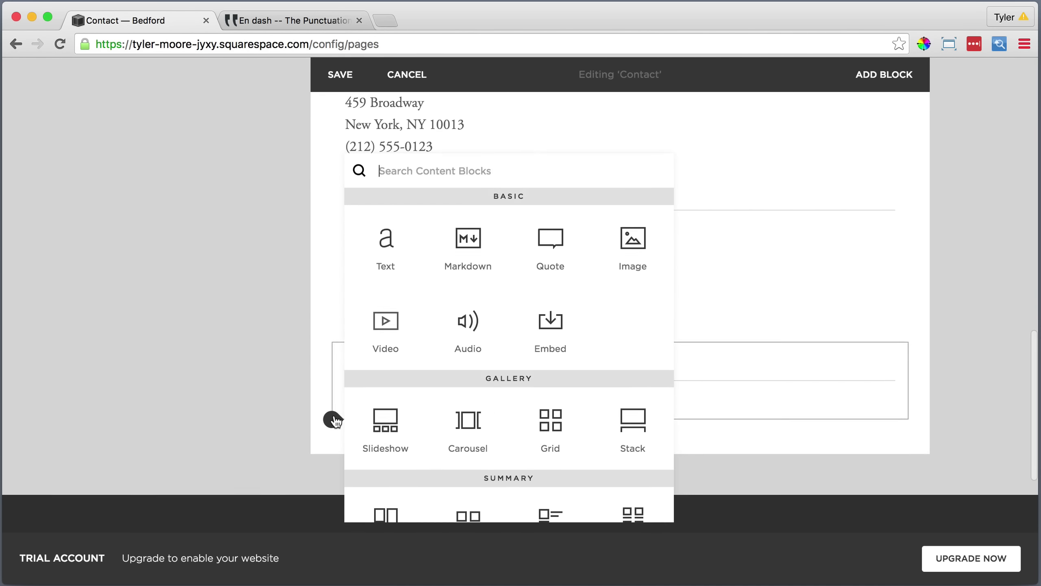
pyautogui.click(383, 241)
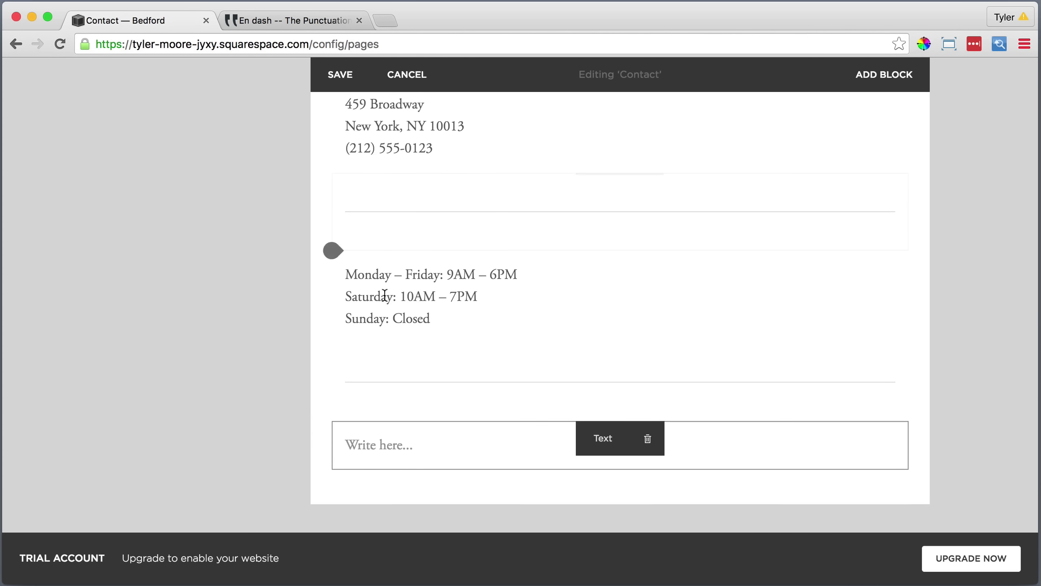
pyautogui.moveTo(376, 444); pyautogui.dragTo(346, 445)
pyautogui.click(599, 414)
pyautogui.click(609, 353)
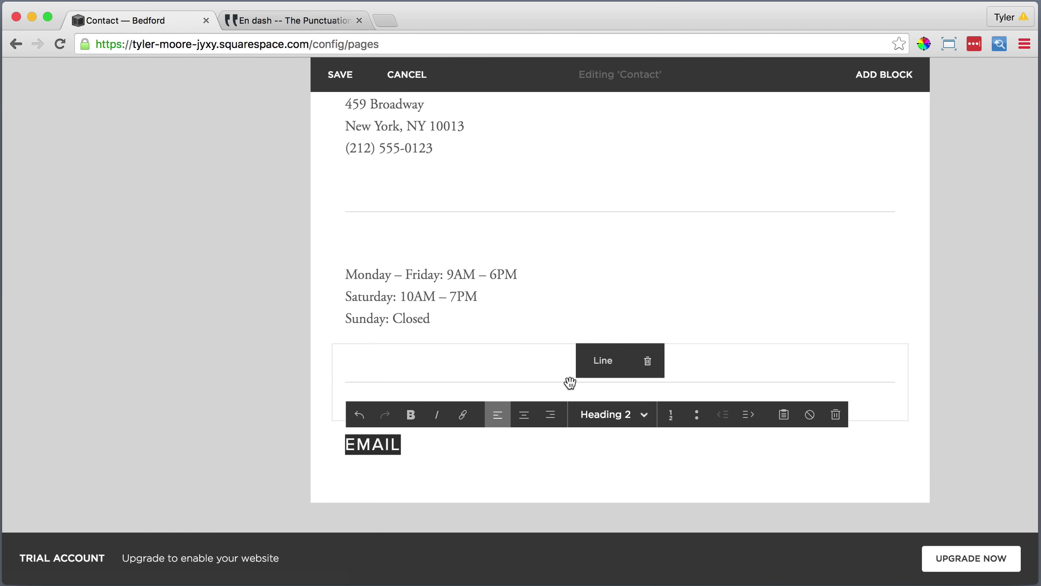
# Add the General Inquiries and Partnerships addresses as plain text, each on a tight line.
pyautogui.click(332, 467)
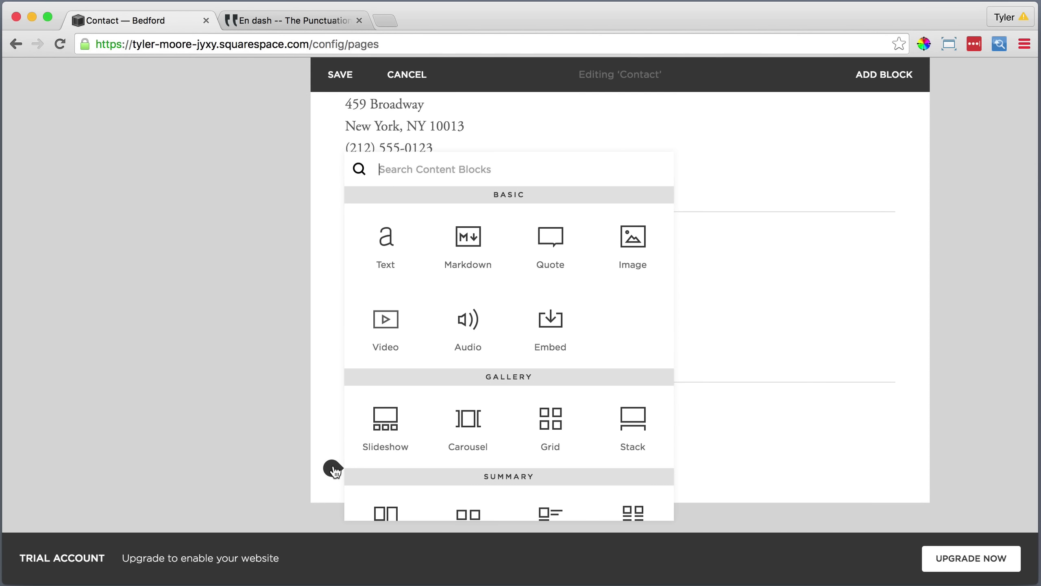
pyautogui.click(387, 250)
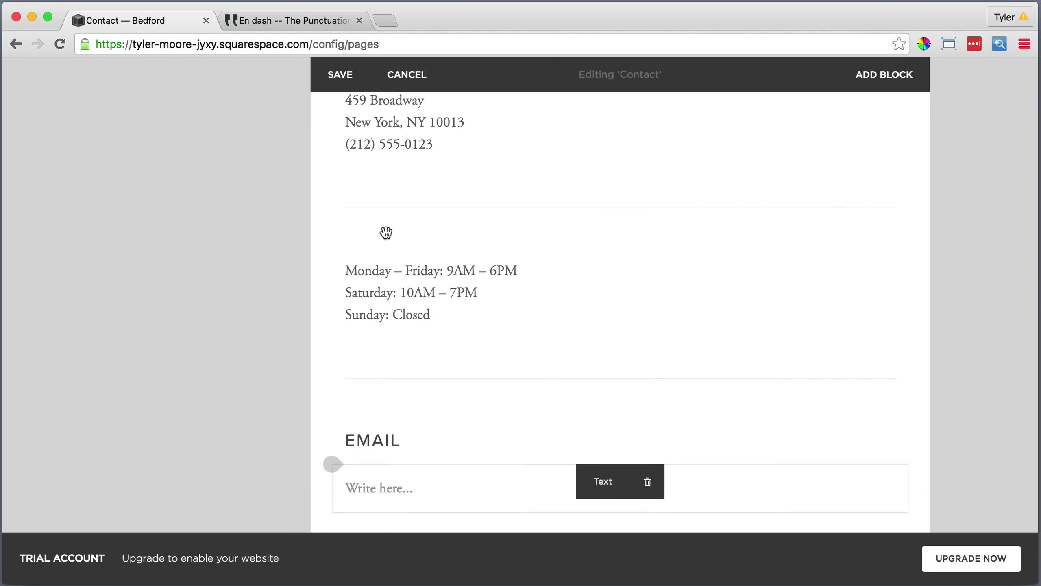
pyautogui.click(402, 484)
pyautogui.click(770, 454)
pyautogui.rightClick(429, 308)
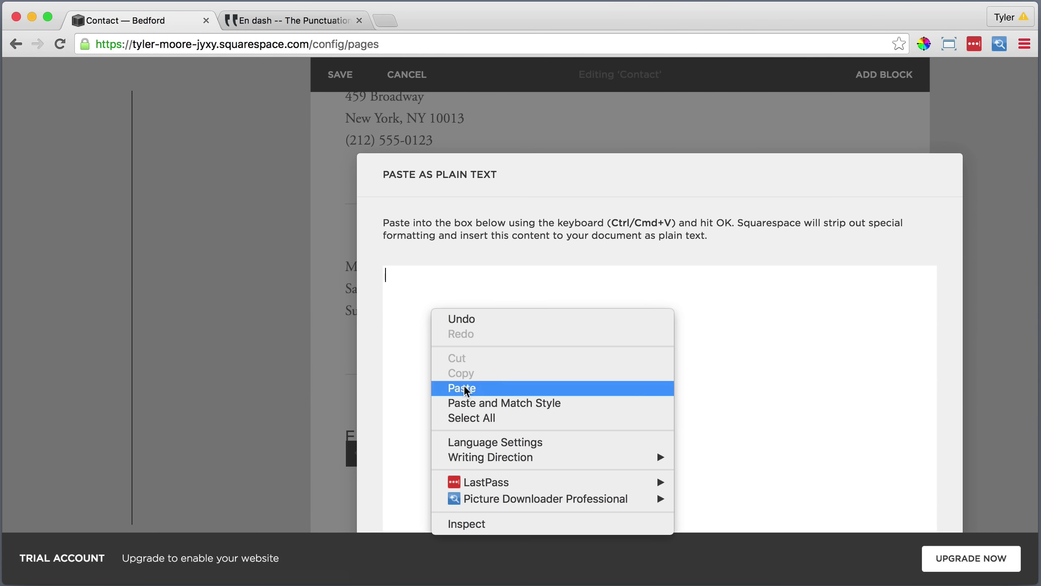
pyautogui.click(464, 385)
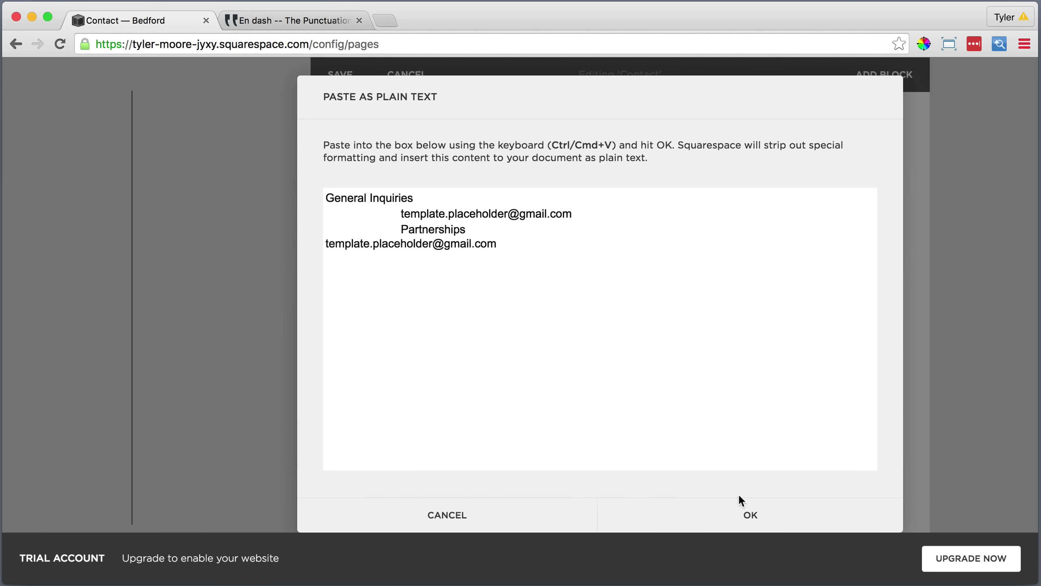
pyautogui.click(740, 497)
pyautogui.press('BackSpace')
pyautogui.hotkey('shift', 'Return')
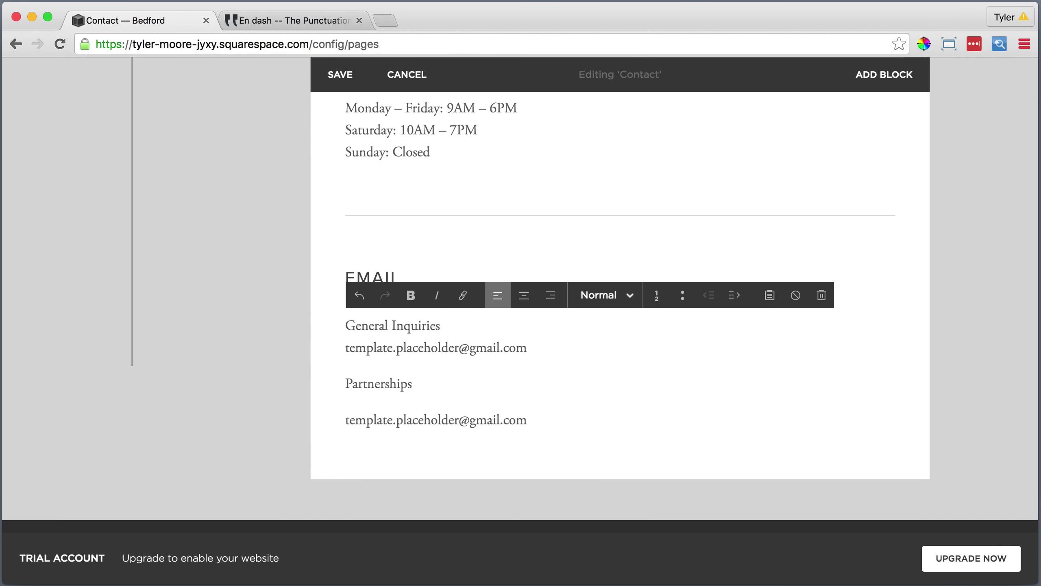
pyautogui.press('Down')
pyautogui.press('BackSpace')
pyautogui.hotkey('shift', 'Return')
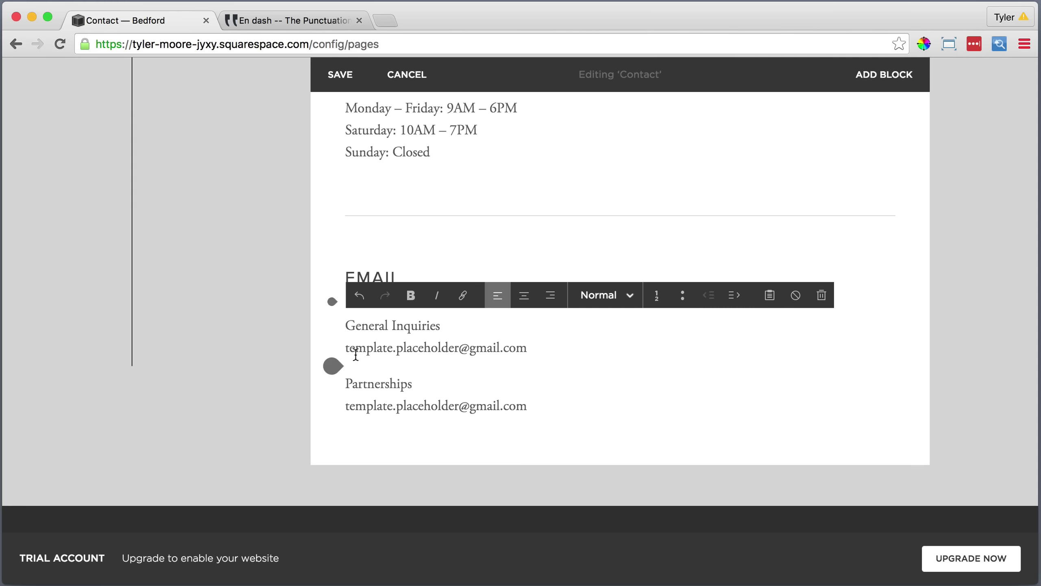
# Turn the General Inquiries address into a clickable email link.
pyautogui.moveTo(527, 348); pyautogui.dragTo(437, 348)
pyautogui.rightClick(367, 347)
pyautogui.click(394, 432)
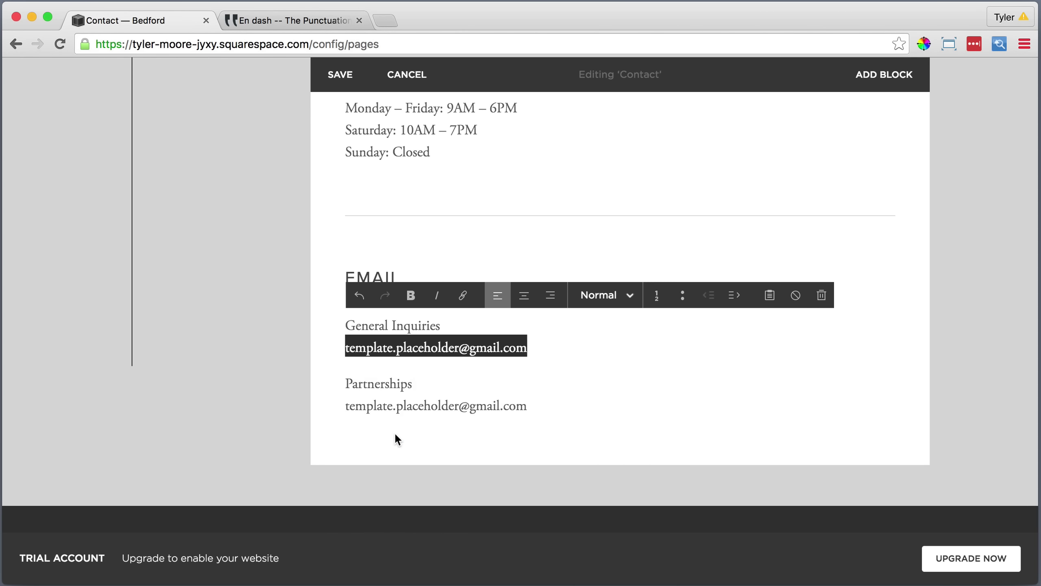
pyautogui.click(462, 295)
pyautogui.rightClick(410, 275)
pyautogui.click(448, 352)
pyautogui.press('Return')
# Turn the Partnerships address into a clickable email link.
pyautogui.moveTo(527, 405); pyautogui.dragTo(346, 405)
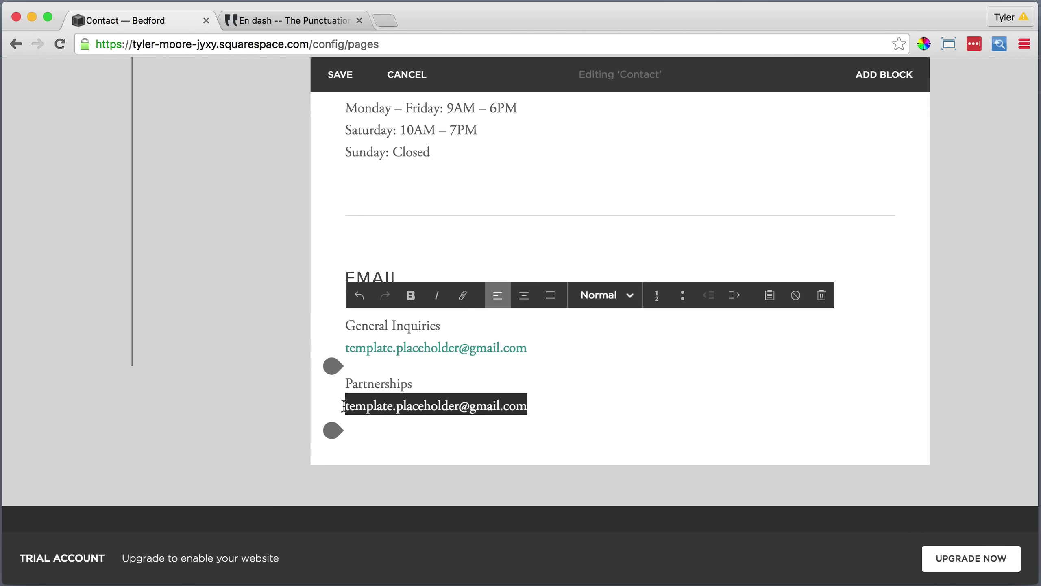
pyautogui.rightClick(371, 406)
pyautogui.click(413, 494)
pyautogui.click(462, 295)
pyautogui.rightClick(443, 324)
pyautogui.click(489, 400)
pyautogui.press('Return')
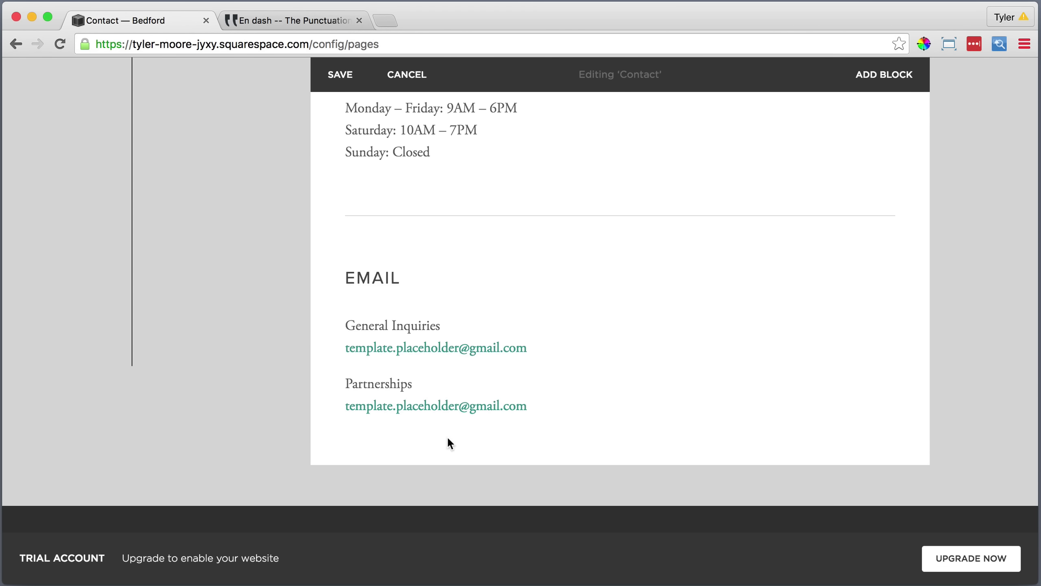
# Remove the divider above EMAIL and add a blank line after 'Sunday: Closed'.
pyautogui.click(647, 203)
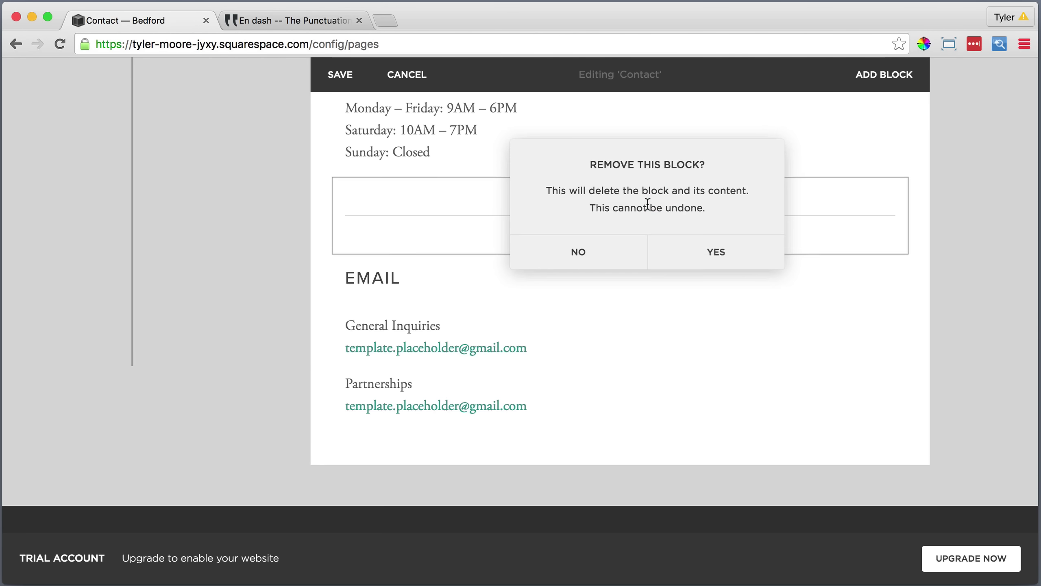
pyautogui.click(716, 251)
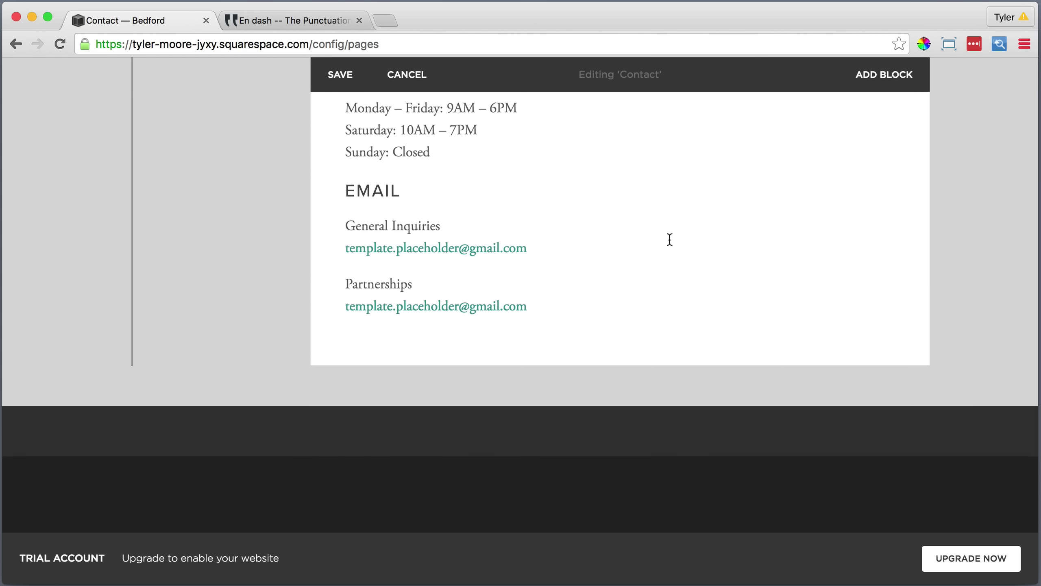
pyautogui.click(433, 151)
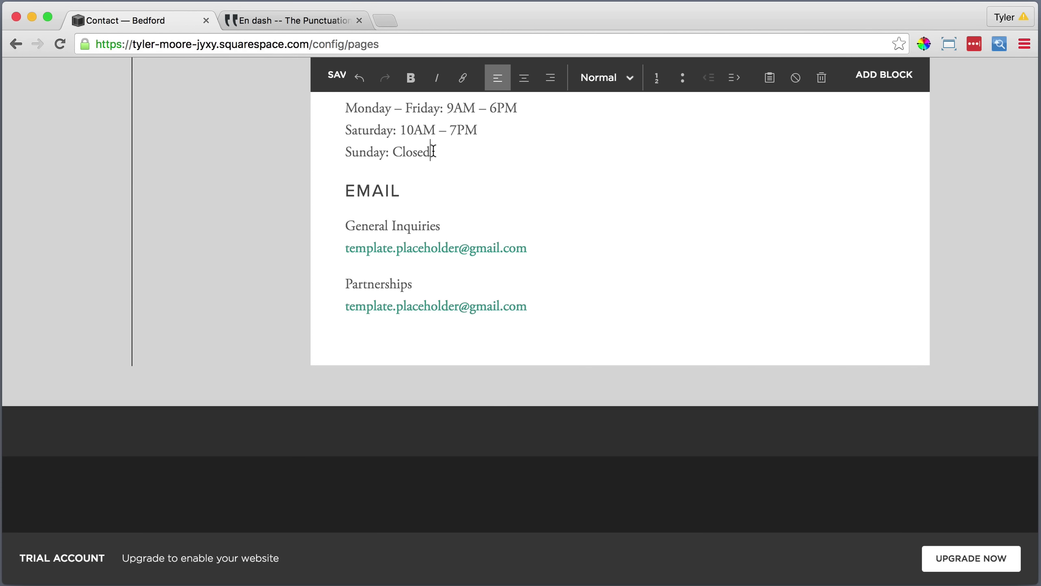
pyautogui.press('Return')
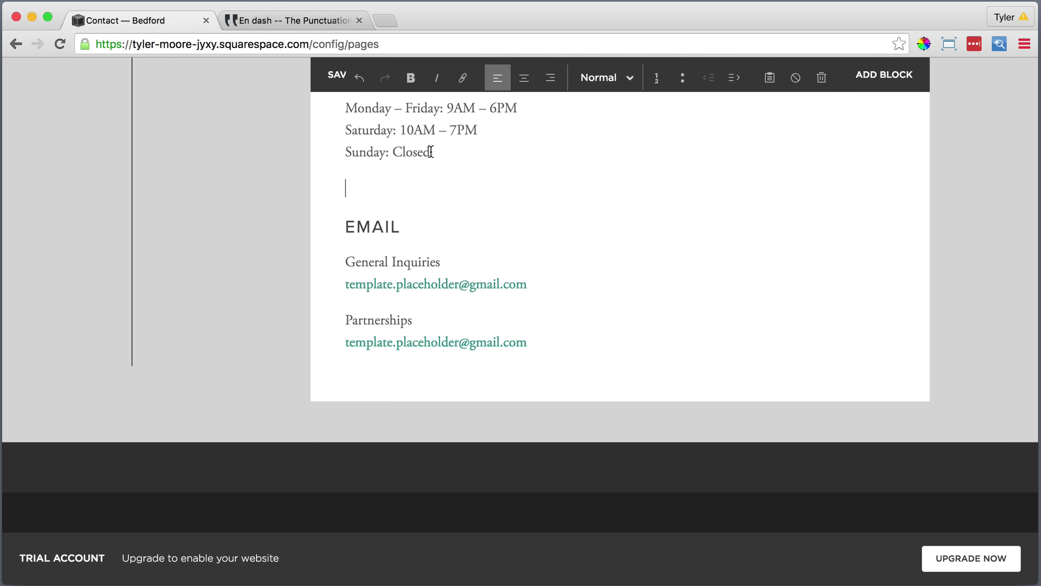
# Remove the divider between the address and hours, then save the Contact page.
pyautogui.scroll(5, 430, 152)
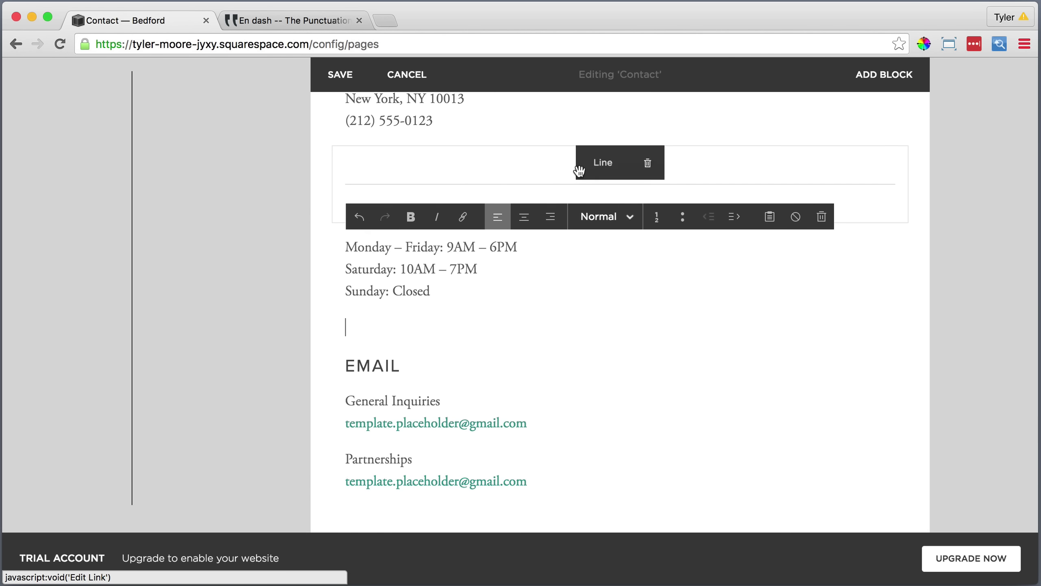
pyautogui.click(648, 163)
pyautogui.click(718, 212)
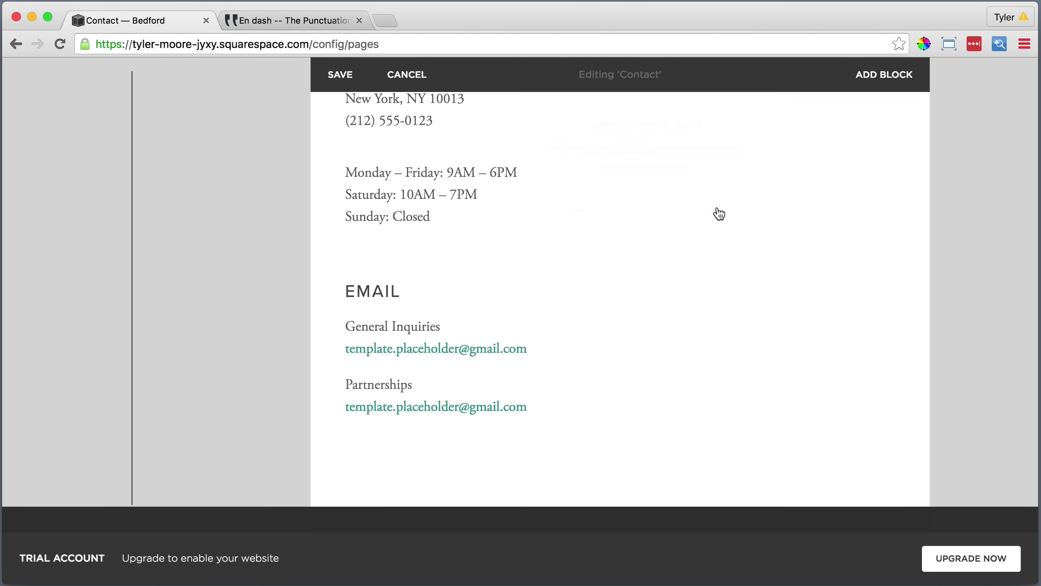
pyautogui.scroll(2, 597, 203)
pyautogui.scroll(1, 597, 203)
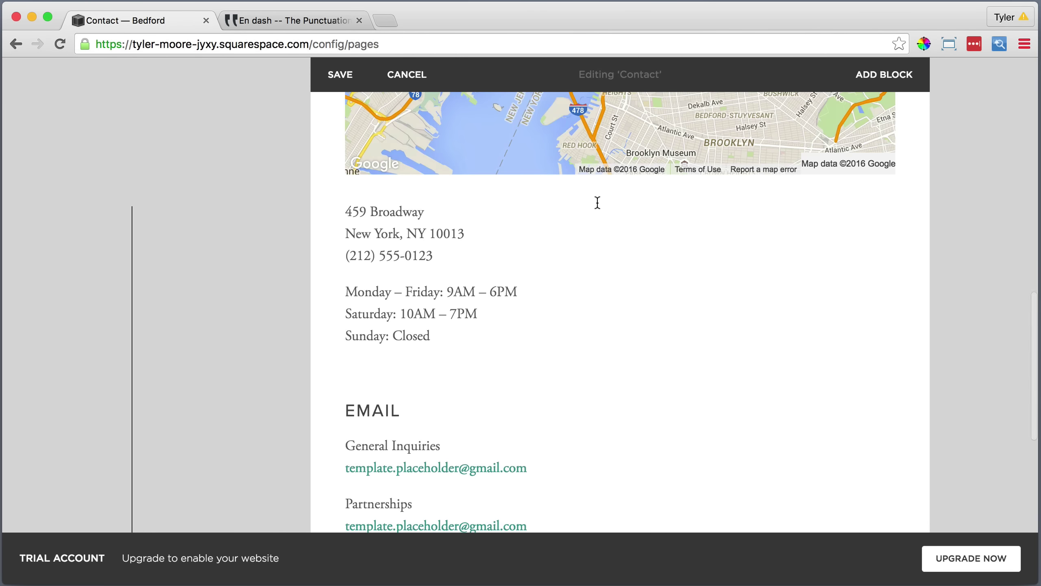
pyautogui.scroll(10, 596, 202)
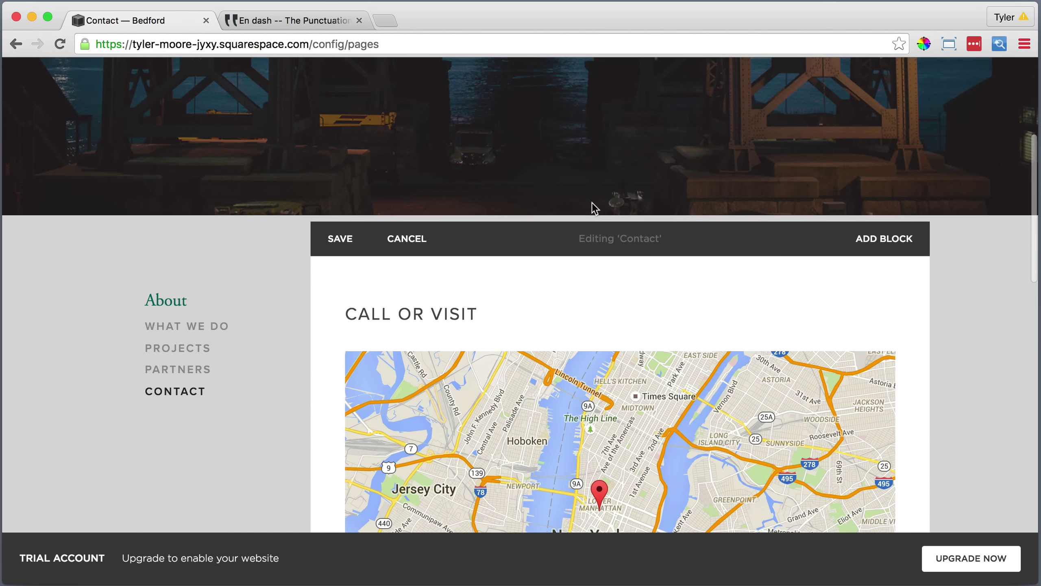
pyautogui.click(340, 239)
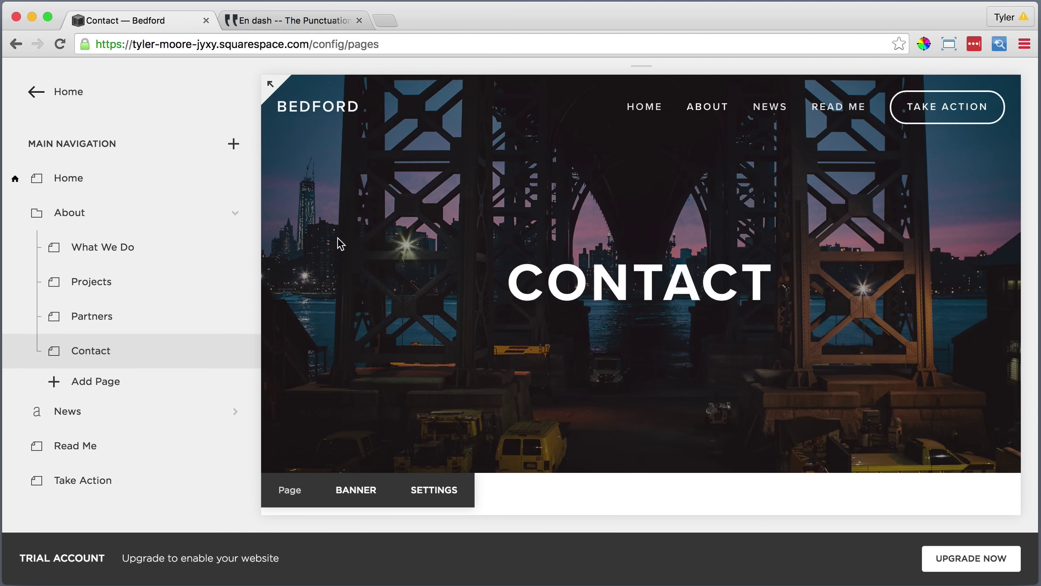
# In the News blog settings, add a bold 'News' description and set 12 posts per page.
pyautogui.click(359, 21)
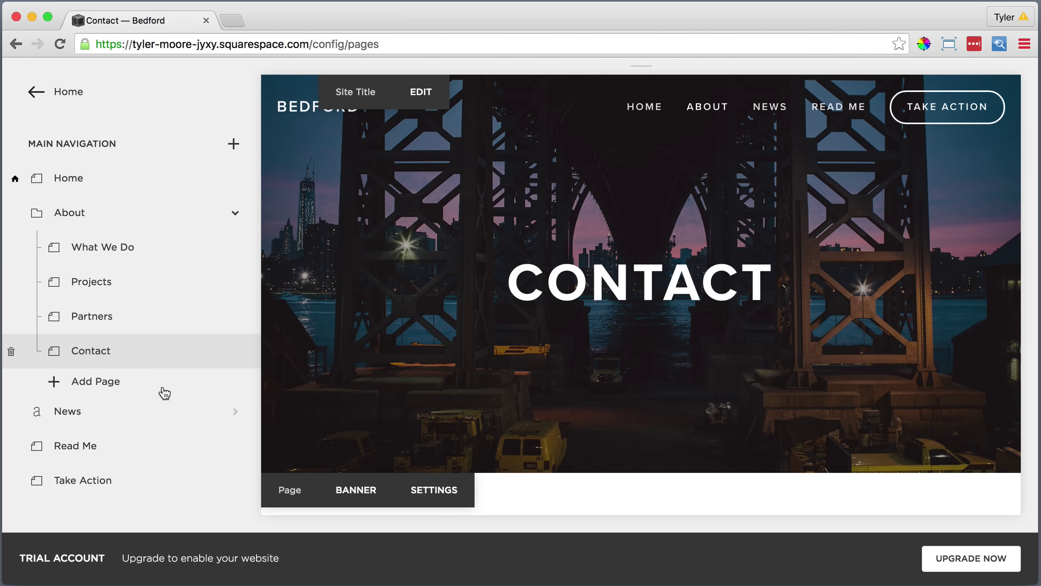
pyautogui.click(160, 412)
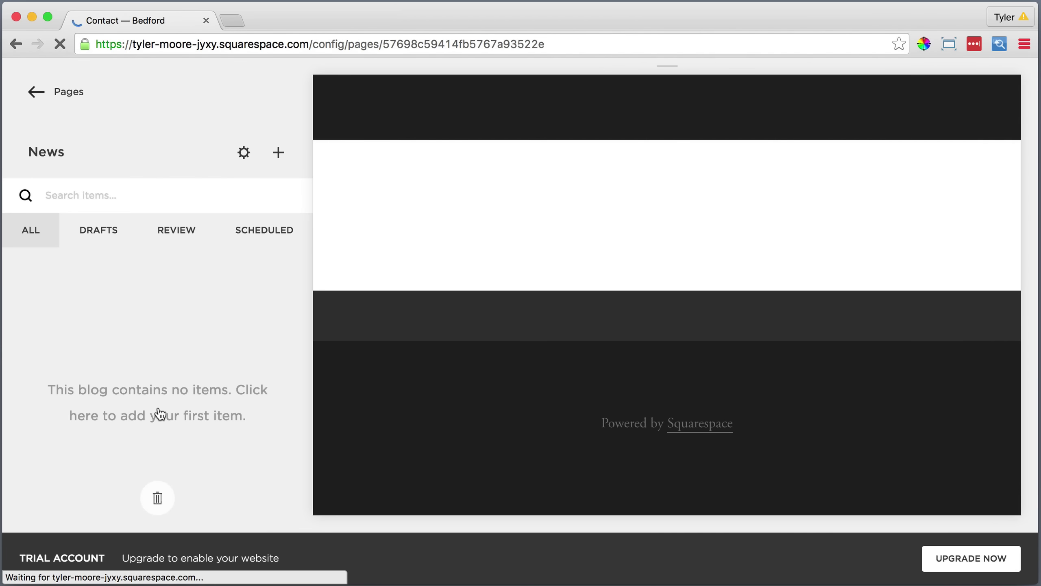
pyautogui.click(244, 154)
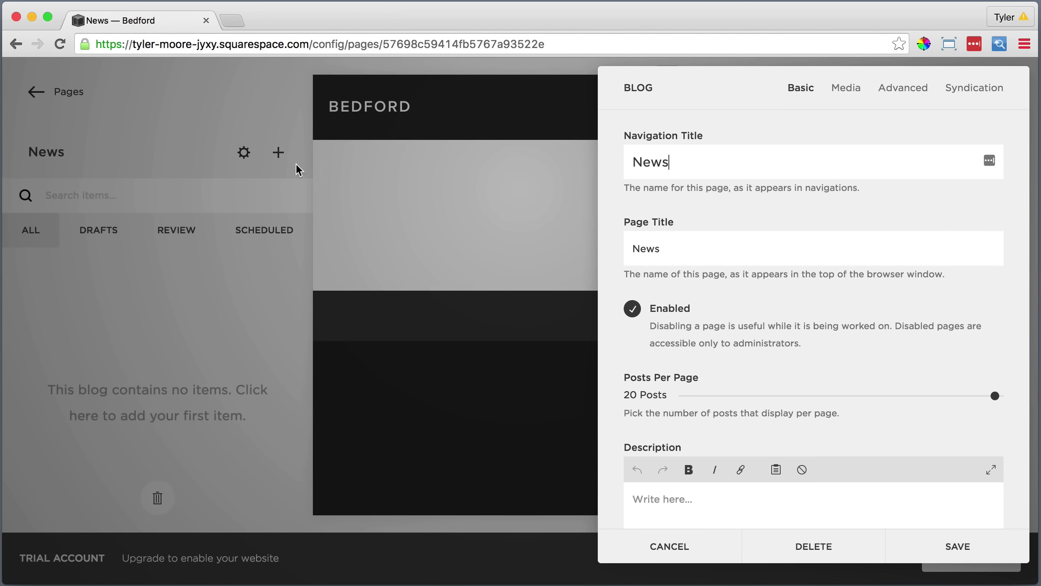
pyautogui.click(646, 503)
pyautogui.moveTo(663, 498); pyautogui.dragTo(625, 498)
pyautogui.click(688, 471)
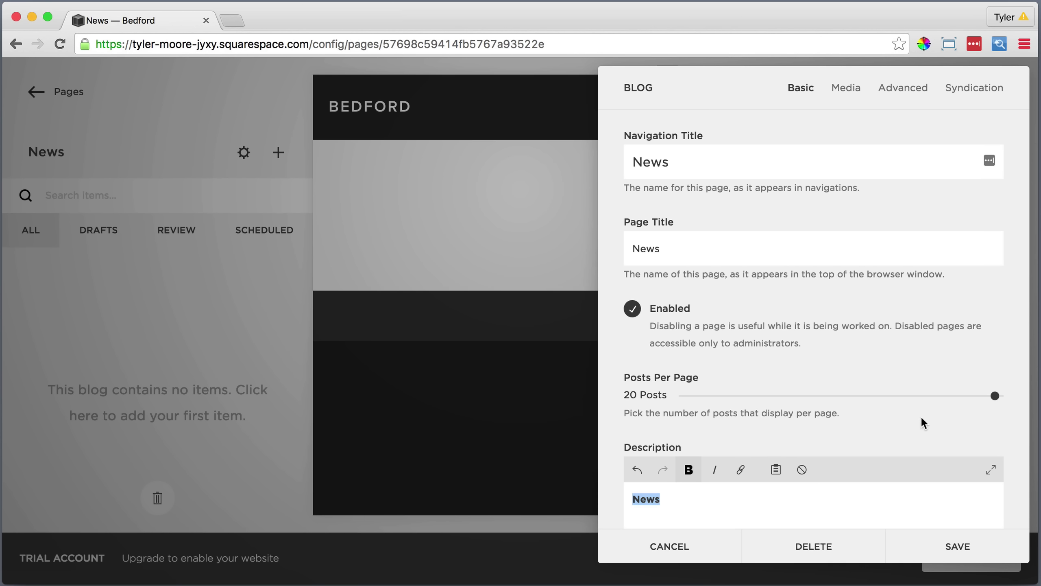
pyautogui.moveTo(995, 396); pyautogui.dragTo(839, 397)
# Set blog featured image.jpg as the News blog banner and save the settings.
pyautogui.click(845, 89)
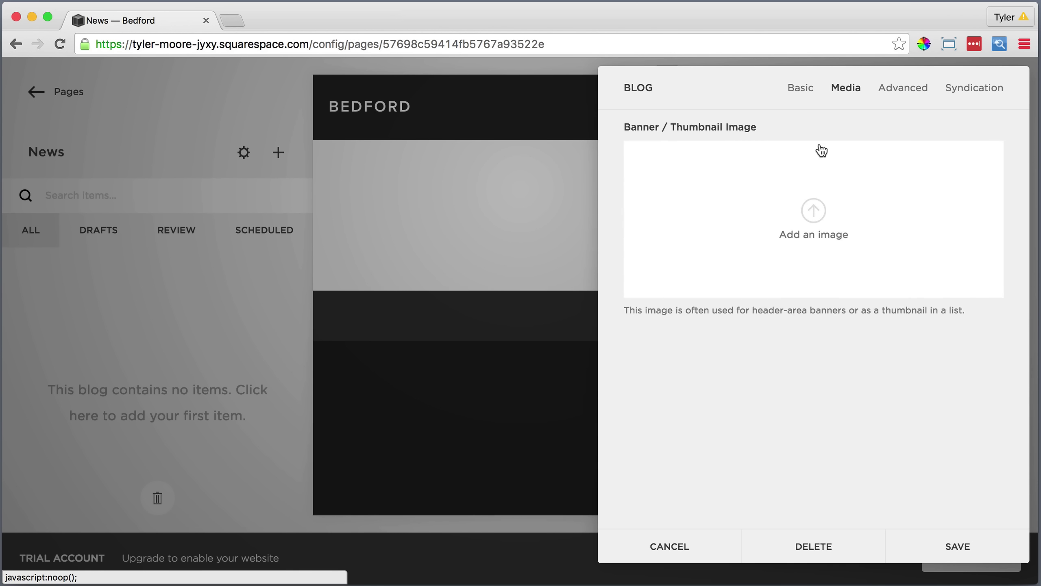
pyautogui.click(814, 213)
pyautogui.click(757, 220)
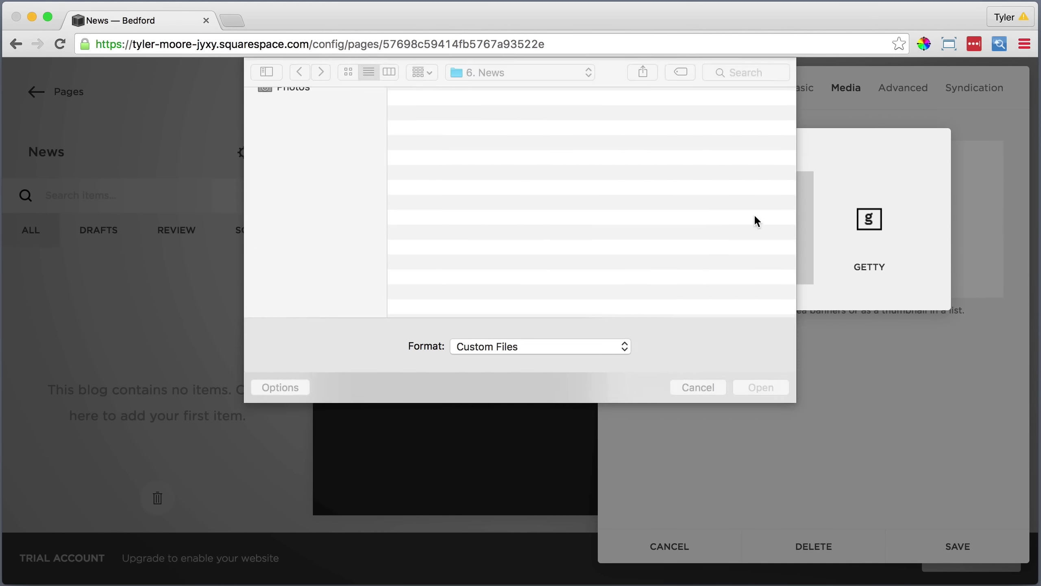
pyautogui.click(507, 116)
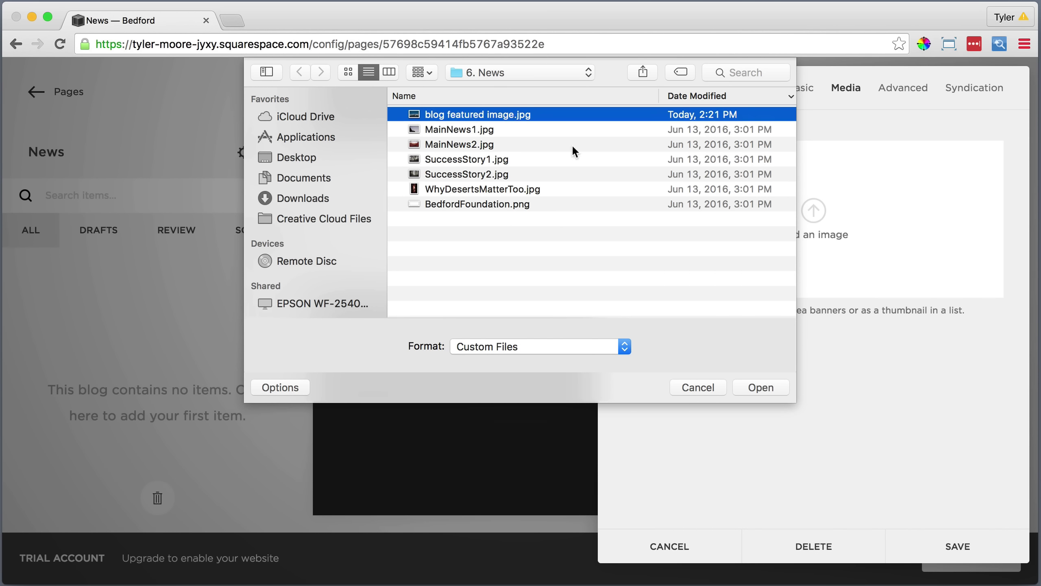
pyautogui.click(758, 388)
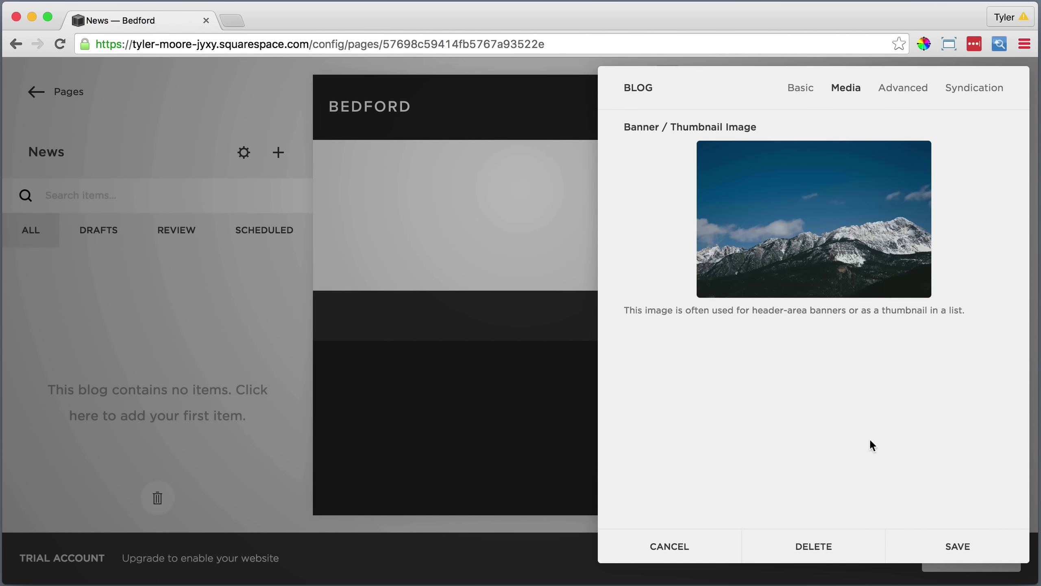
pyautogui.click(955, 547)
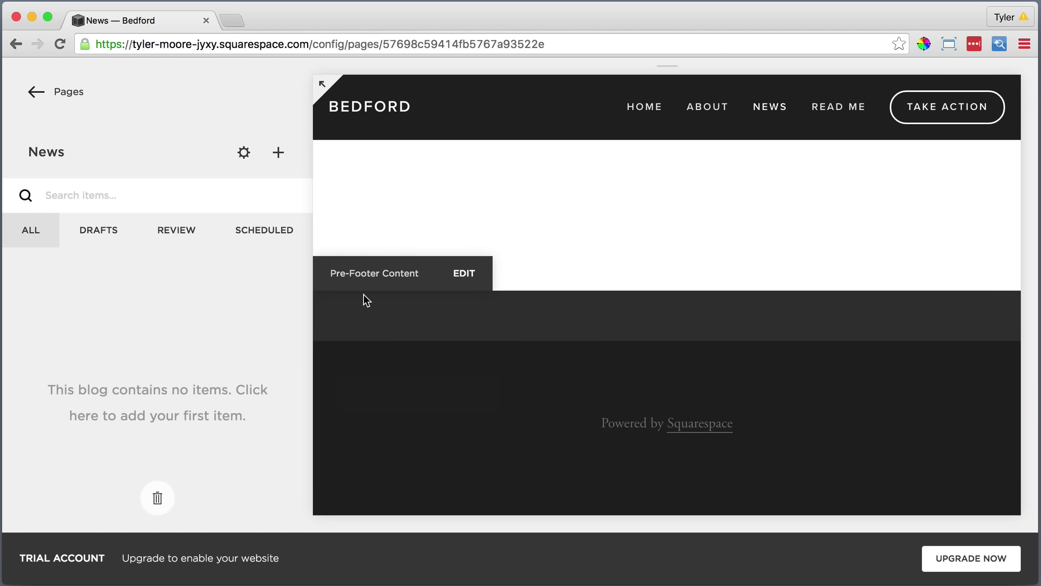
# Create a News post titled 'Get Out There!' with the three paragraphs pasted as plain text.
pyautogui.click(59, 42)
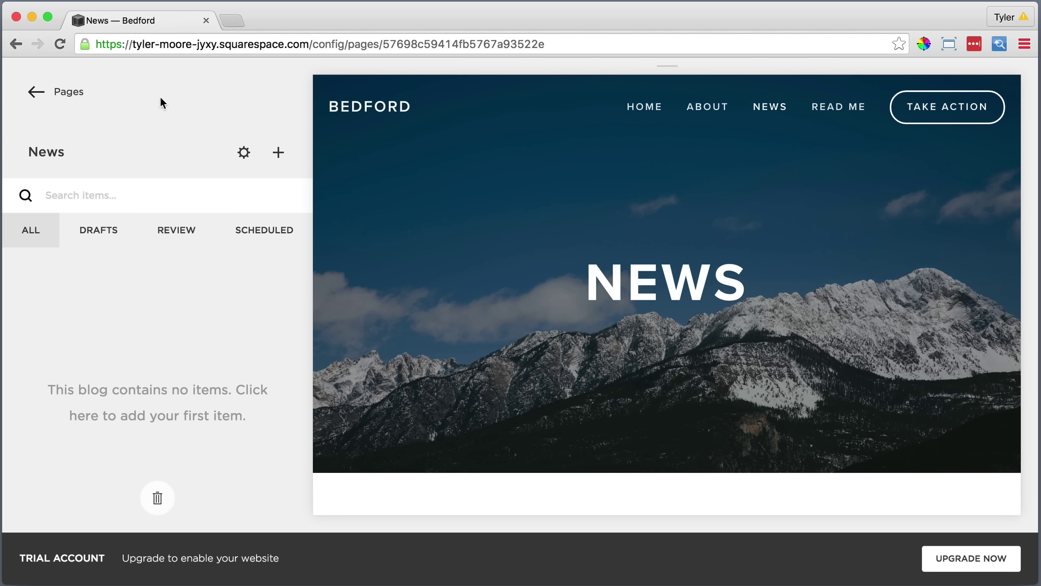
pyautogui.click(277, 152)
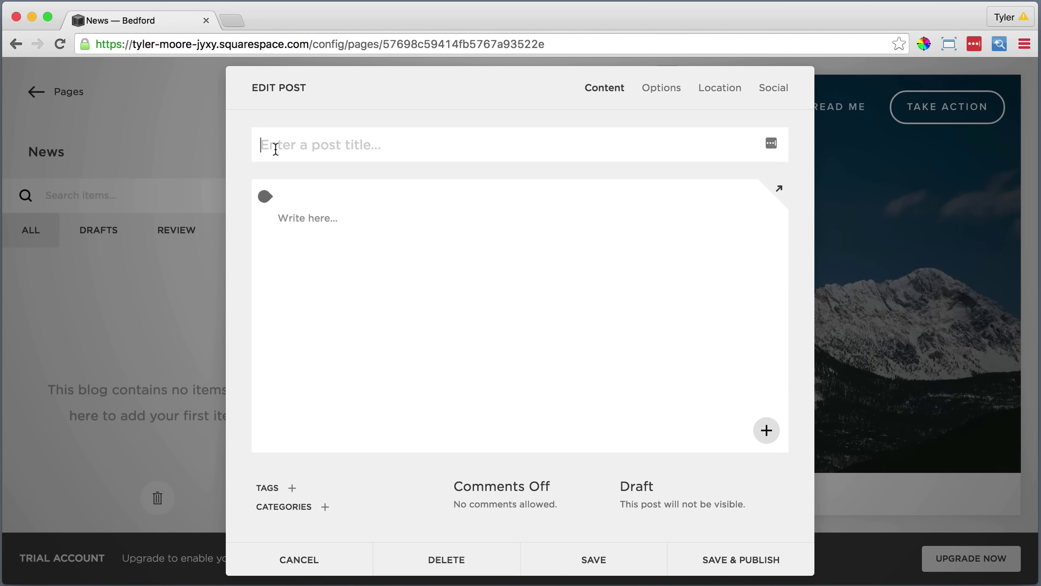
pyautogui.write('Get Out There!')
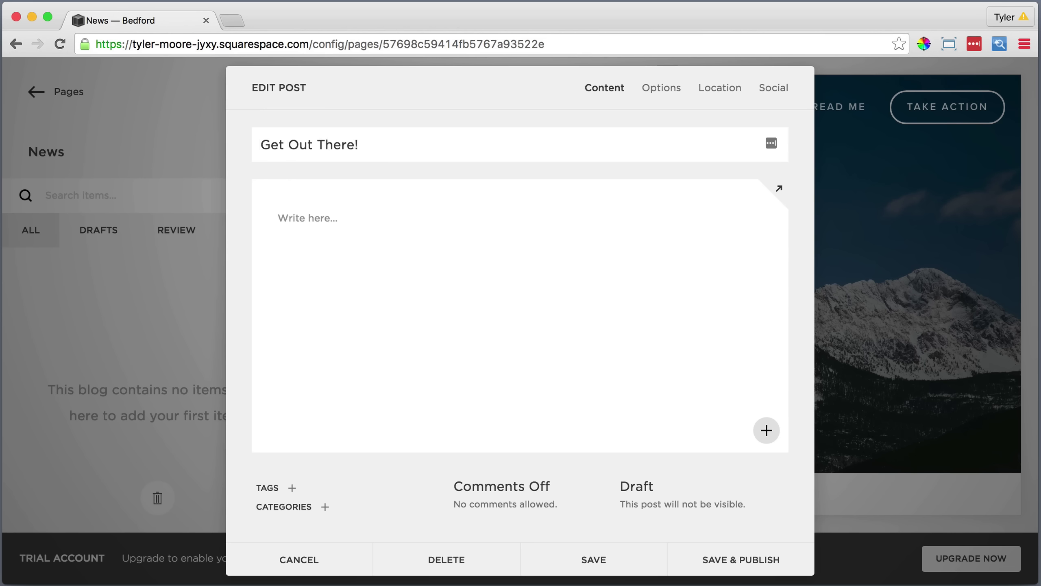
pyautogui.click(305, 215)
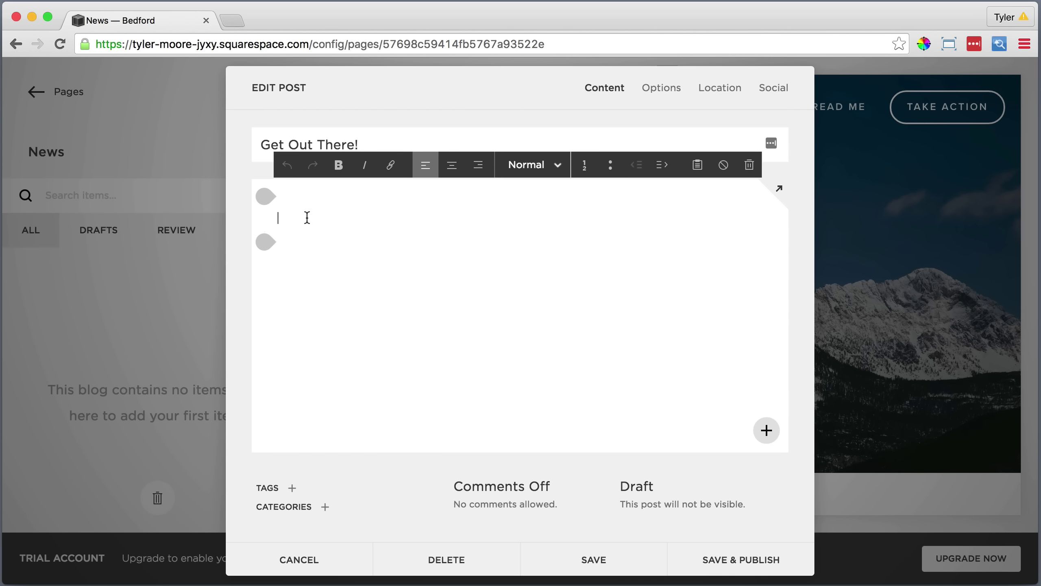
pyautogui.click(698, 165)
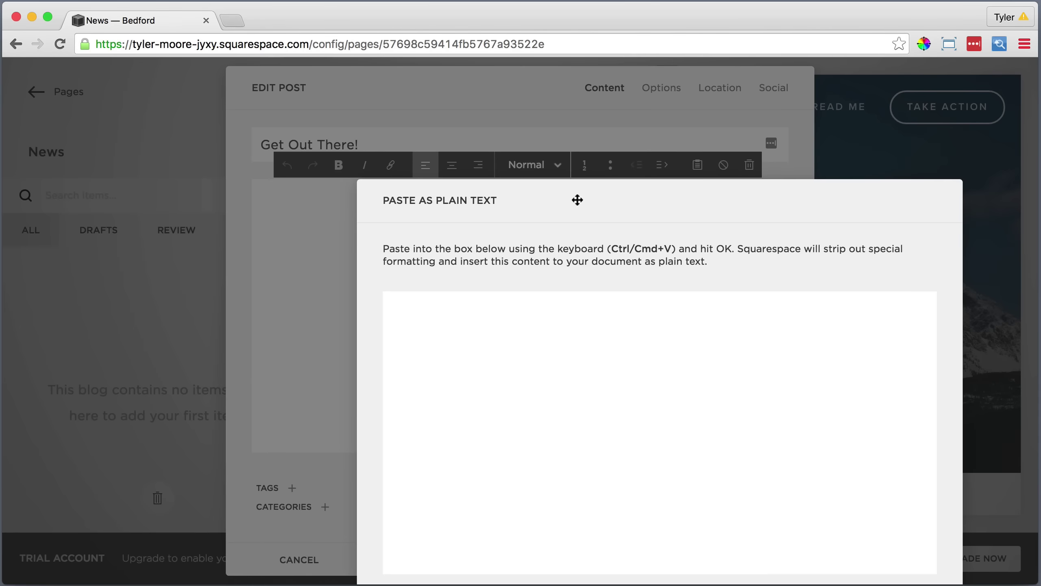
pyautogui.rightClick(488, 304)
pyautogui.click(529, 378)
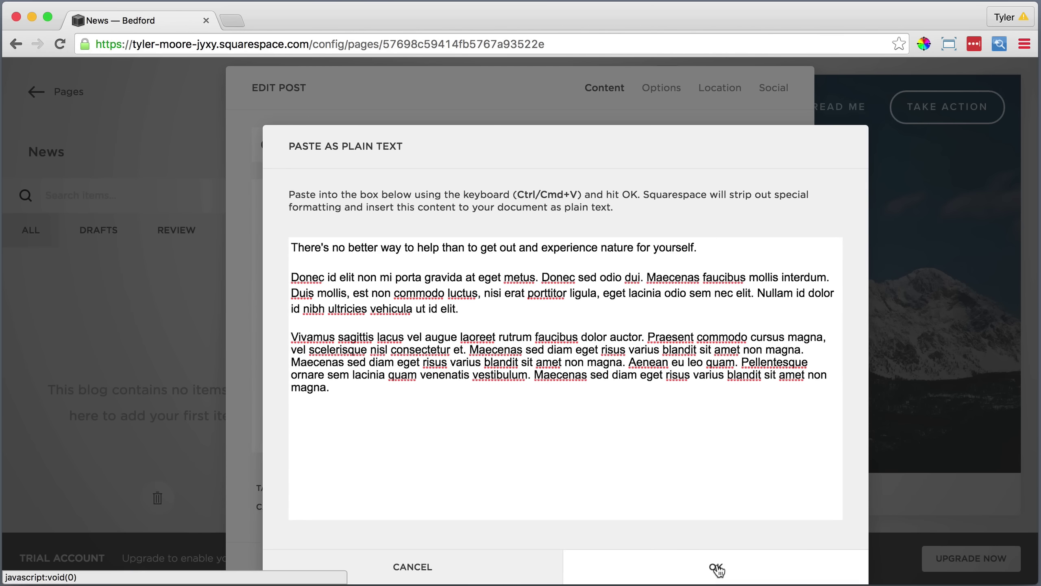
pyautogui.click(716, 566)
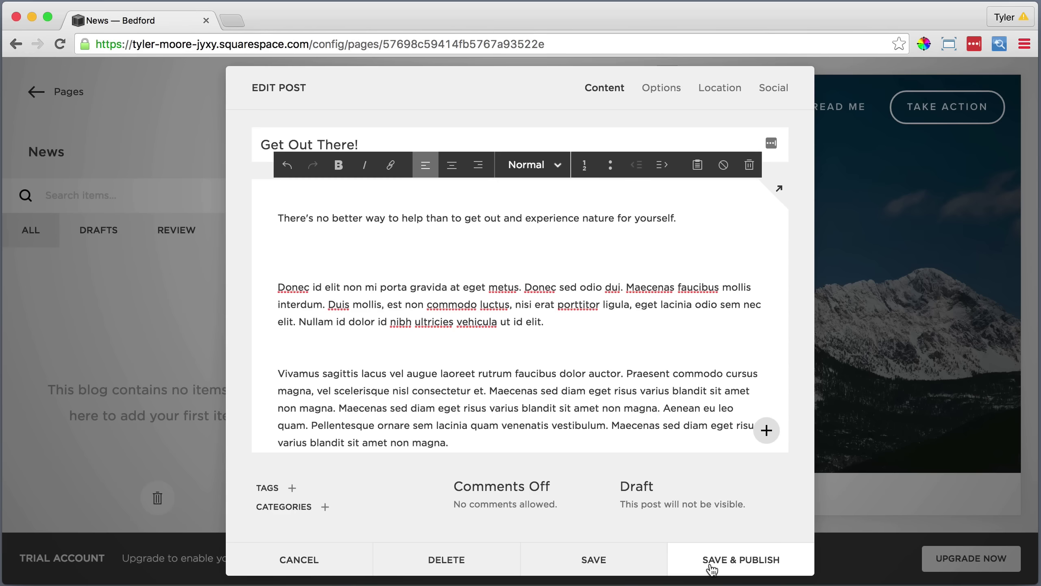
# Turn comments on, add MainNews1.jpg as the thumbnail, and publish the post.
pyautogui.click(494, 490)
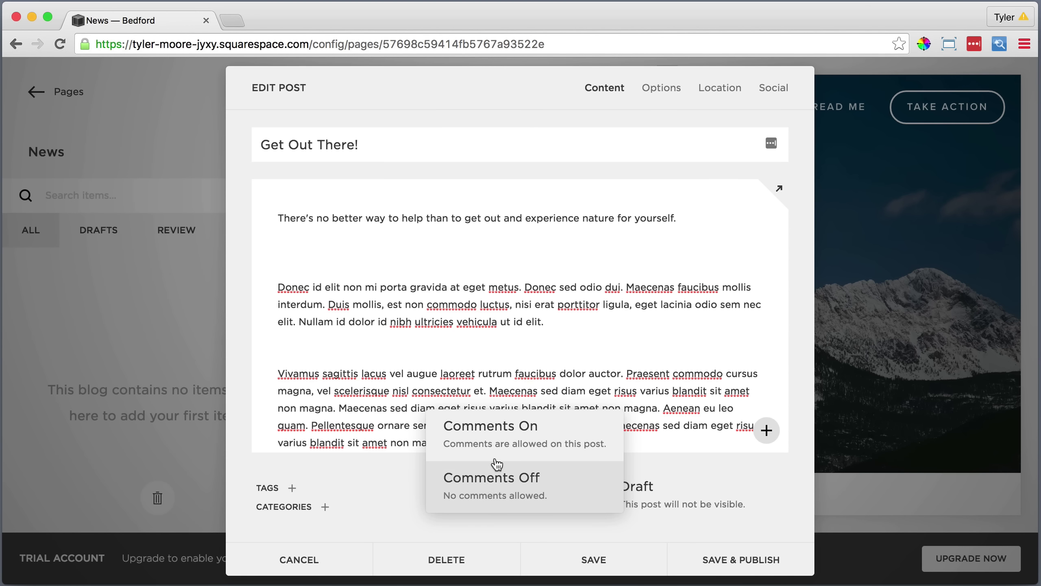
pyautogui.click(552, 434)
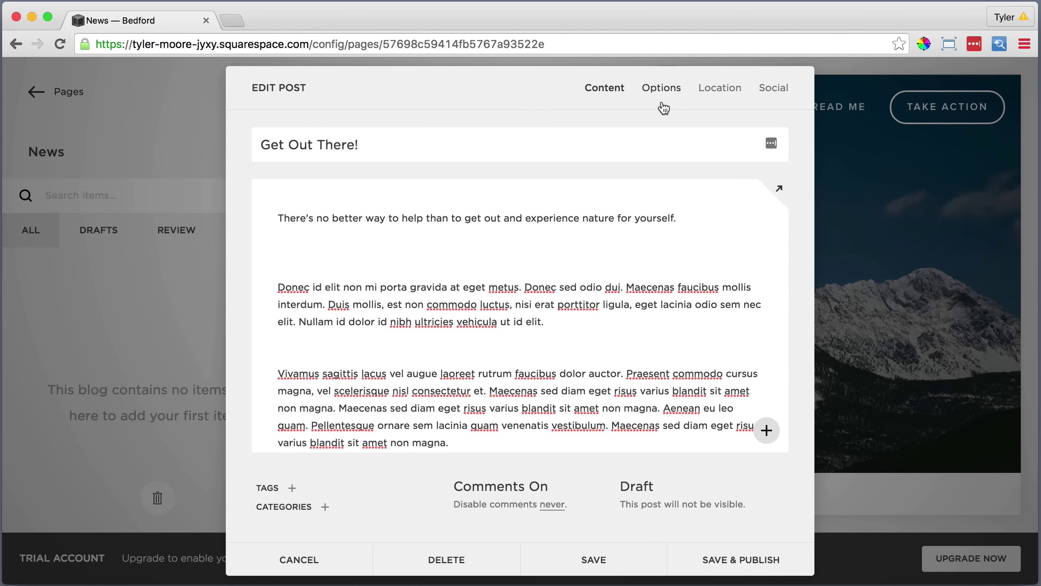
pyautogui.click(669, 89)
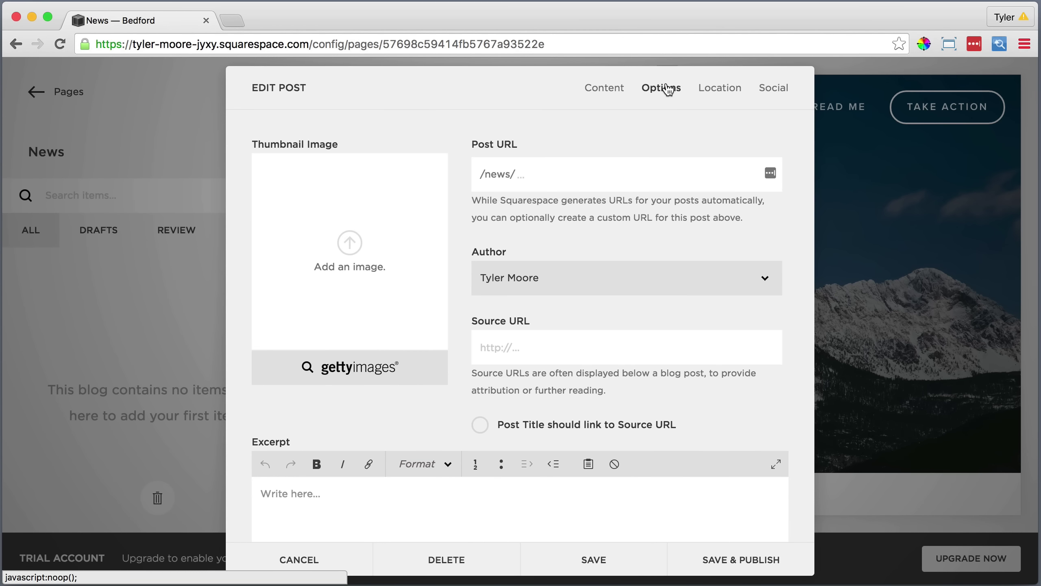
pyautogui.click(349, 244)
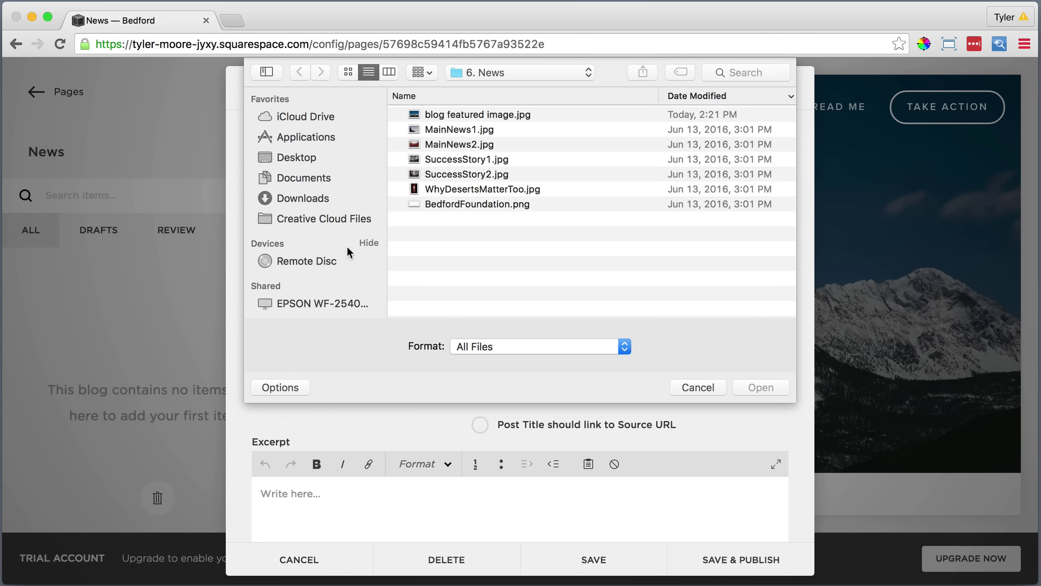
pyautogui.click(453, 130)
pyautogui.click(761, 387)
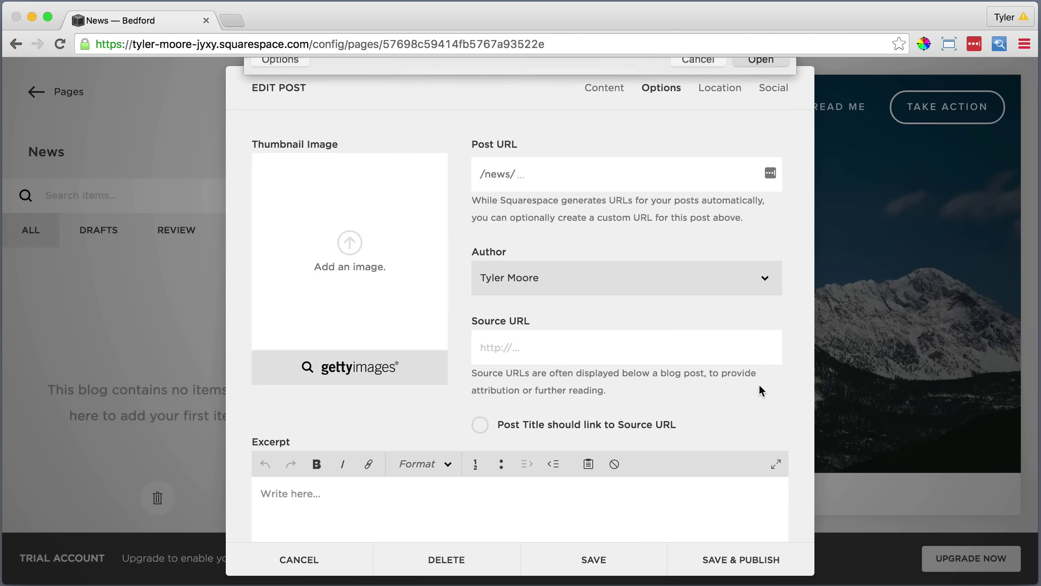
pyautogui.scroll(-3, 758, 390)
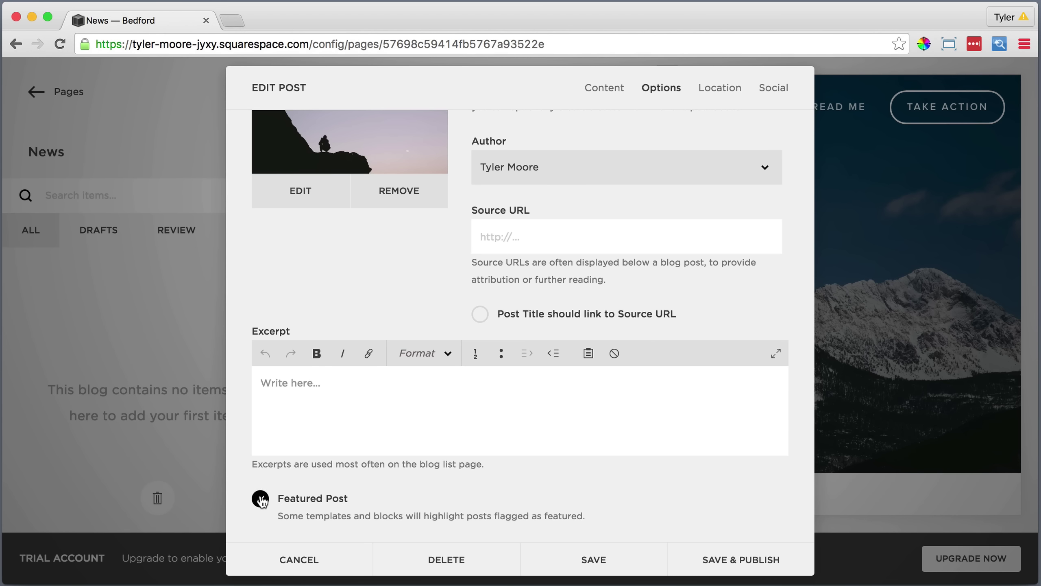
pyautogui.click(719, 558)
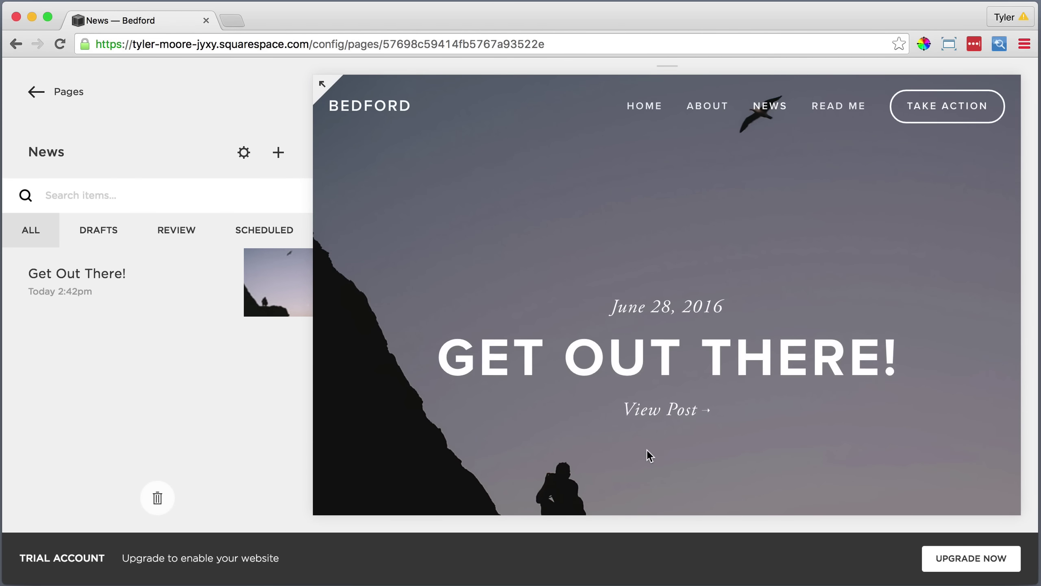
pyautogui.scroll(-4, 647, 449)
pyautogui.scroll(-10, 647, 451)
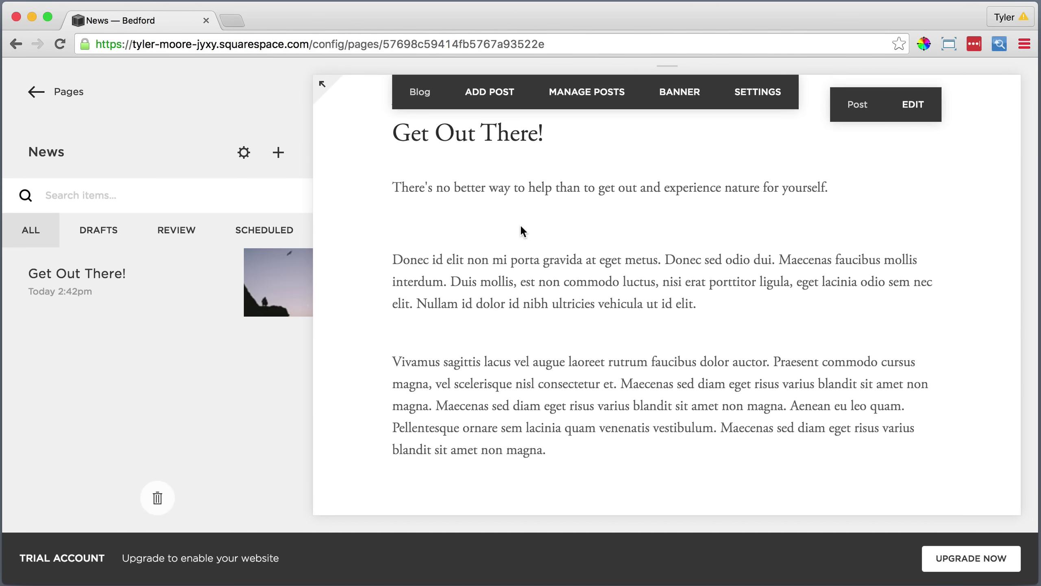
pyautogui.scroll(2, 514, 212)
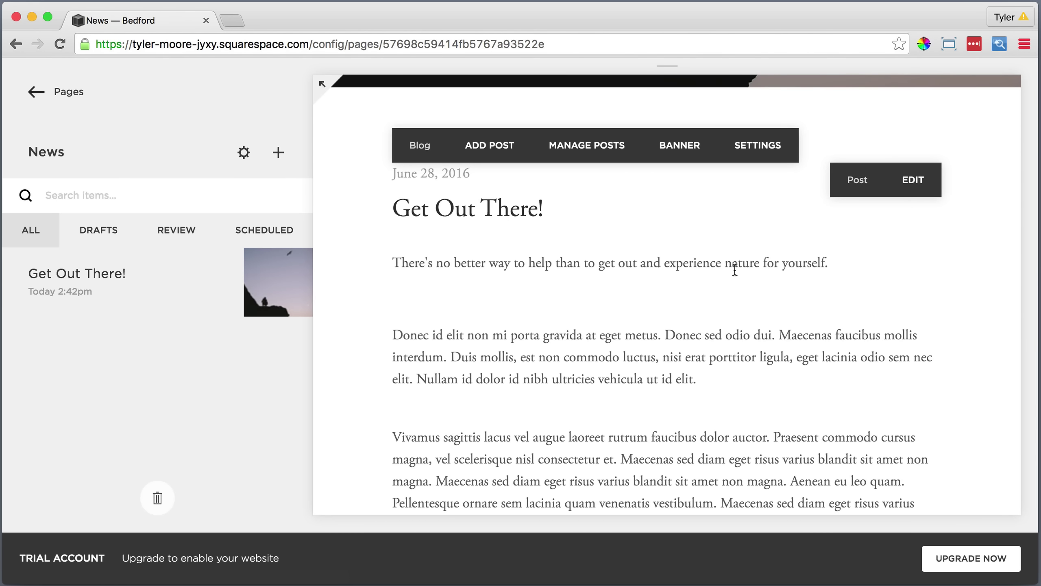
pyautogui.click(913, 179)
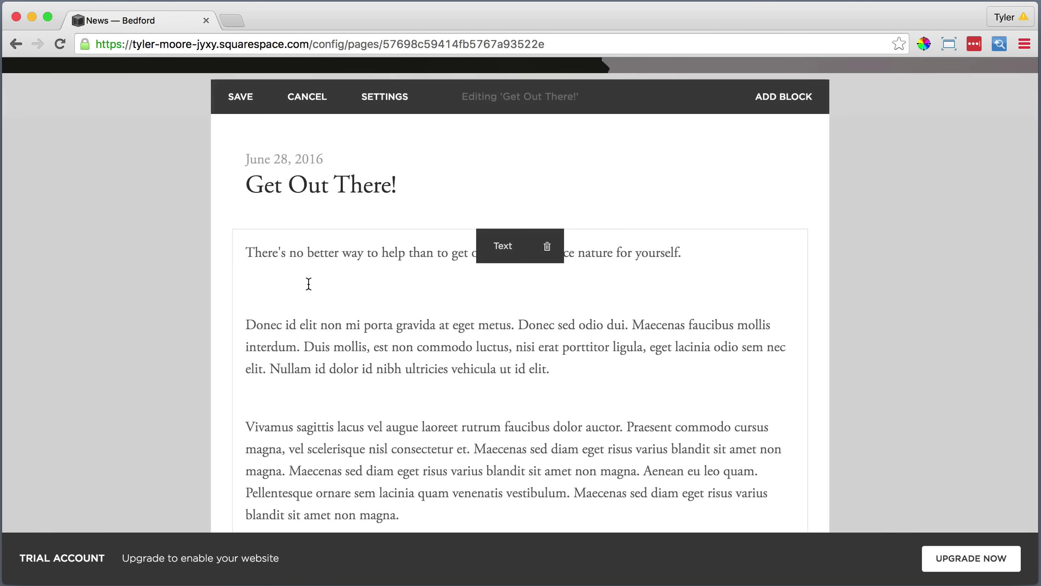
pyautogui.click(305, 285)
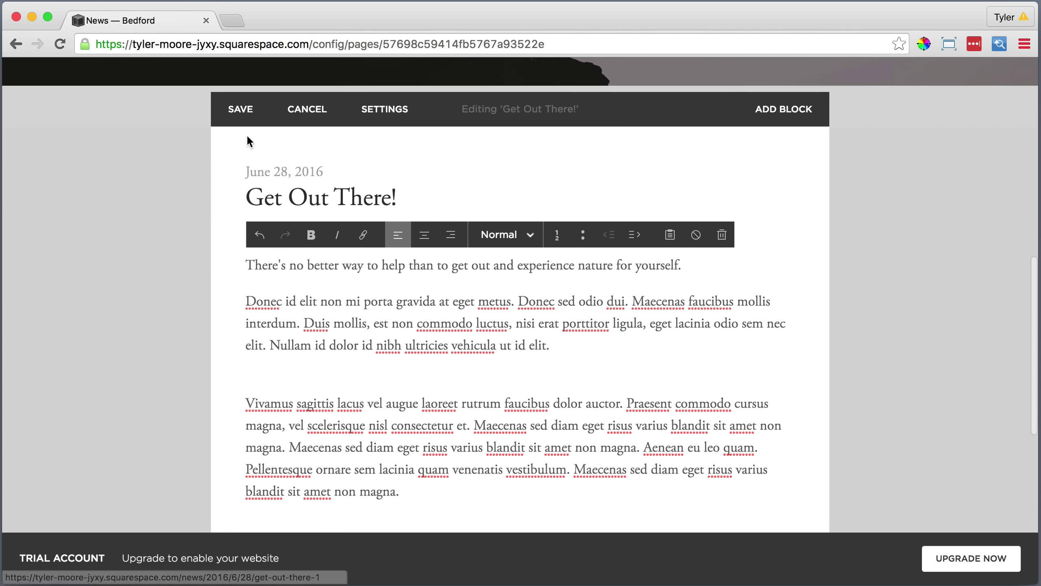
pyautogui.click(241, 108)
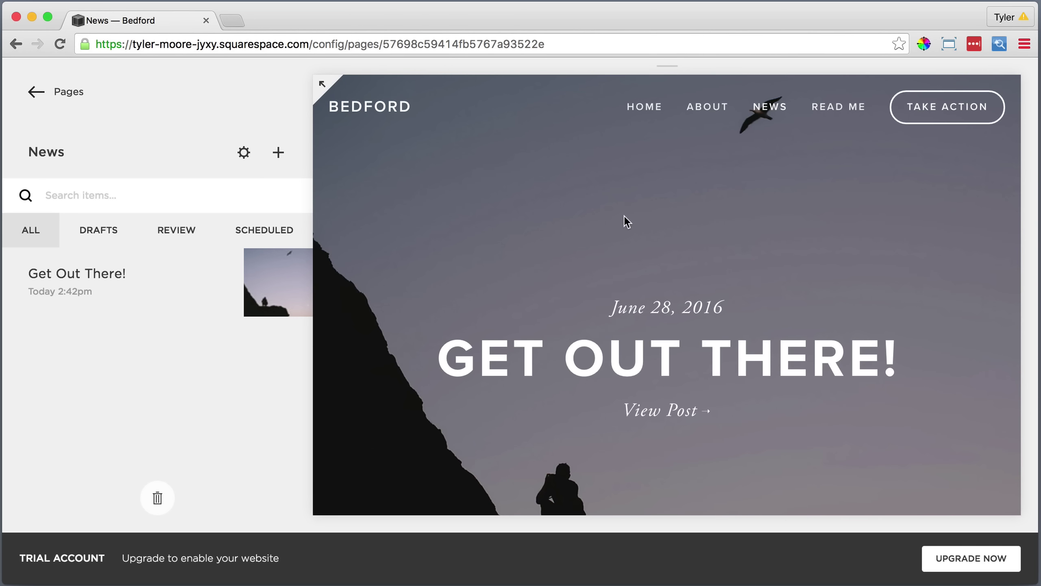
# Start a 'Why Deserts Matter Too' post with pasted Lorem ipsum text and comments on.
pyautogui.click(279, 152)
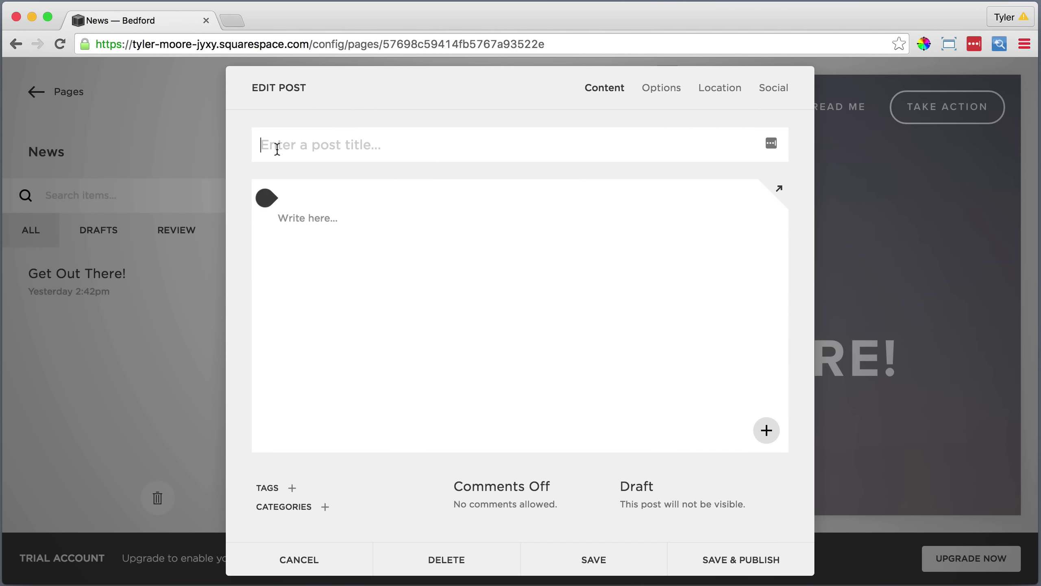
pyautogui.write('Why Dese')
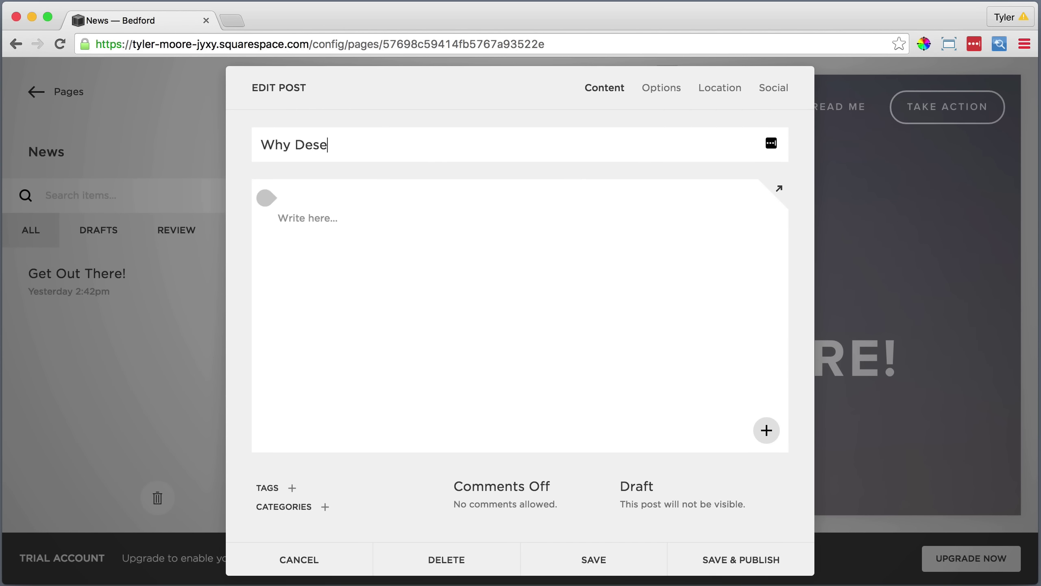
pyautogui.write('rts Matter Too')
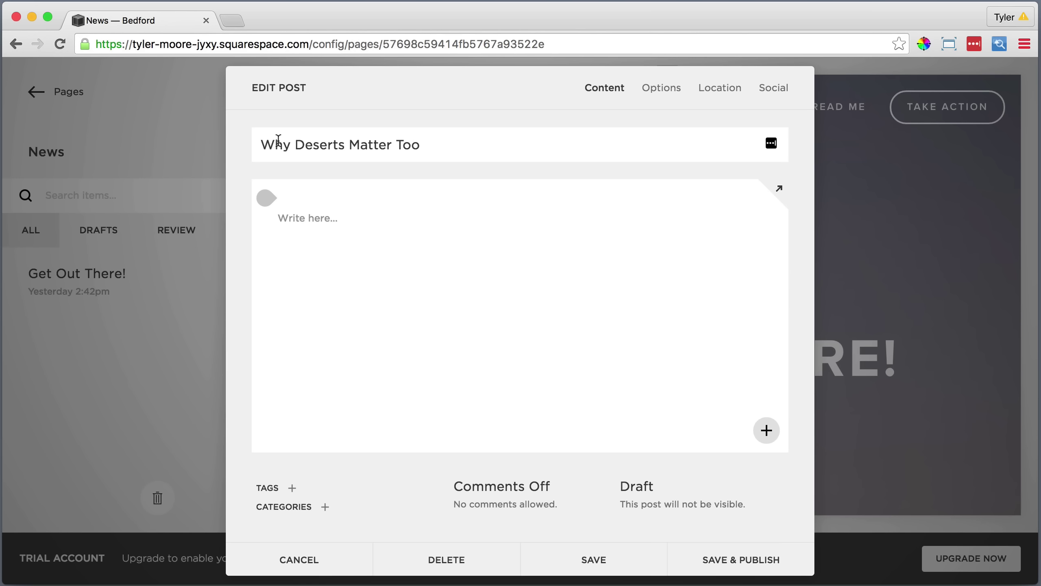
pyautogui.click(287, 207)
pyautogui.click(697, 164)
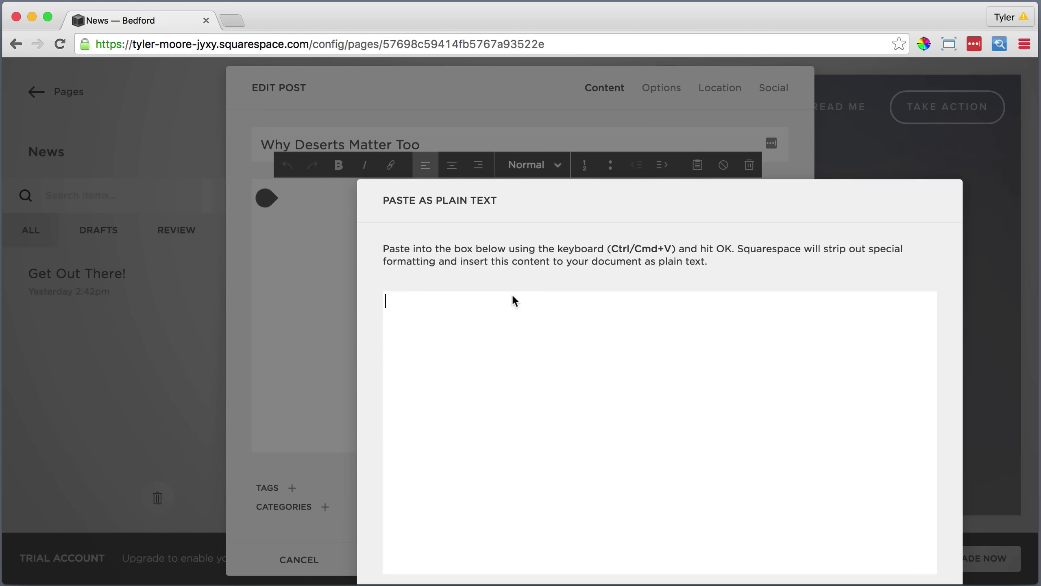
pyautogui.rightClick(511, 310)
pyautogui.click(534, 390)
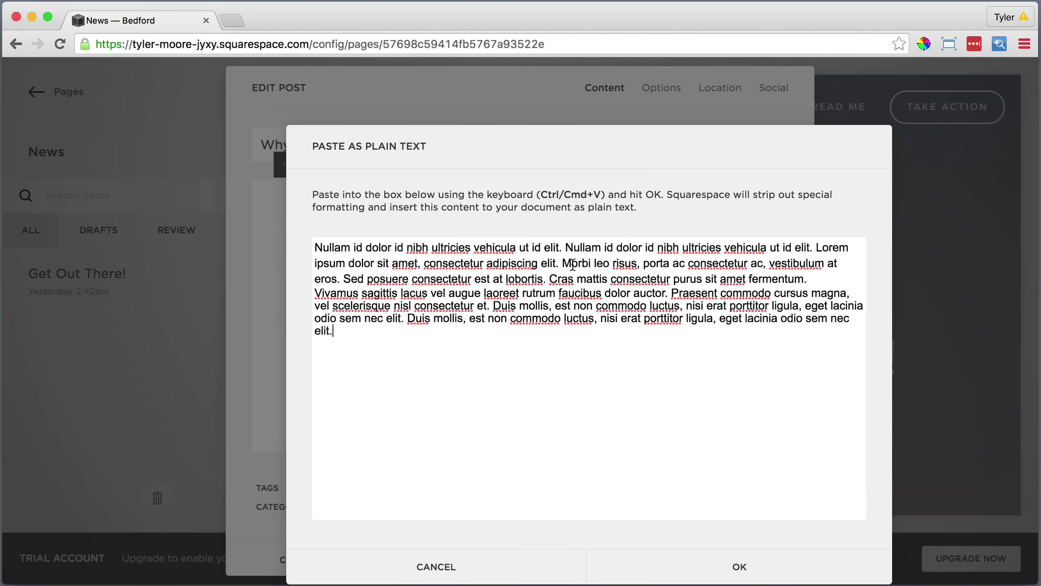
pyautogui.click(737, 567)
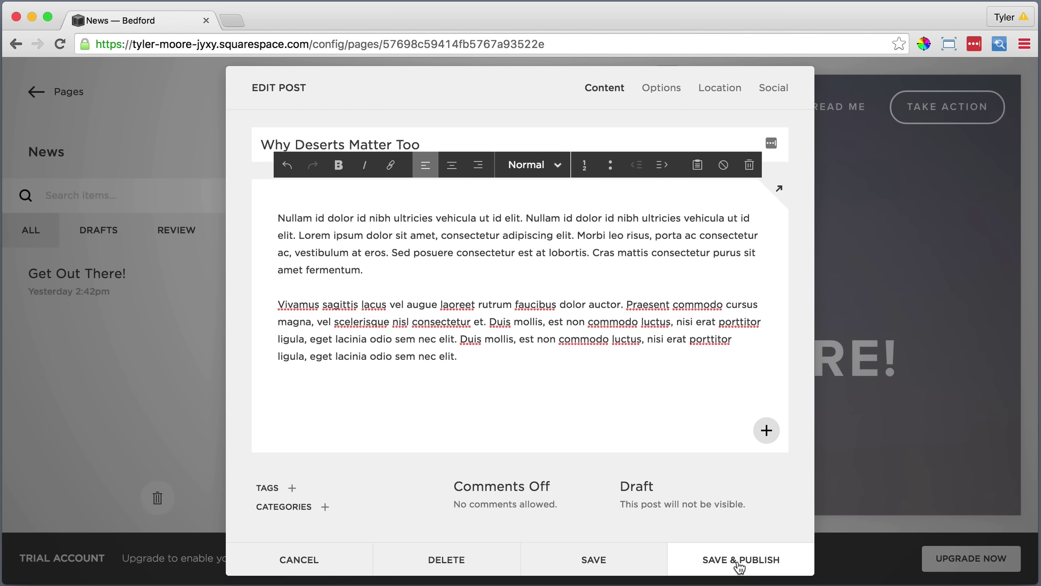
pyautogui.click(513, 474)
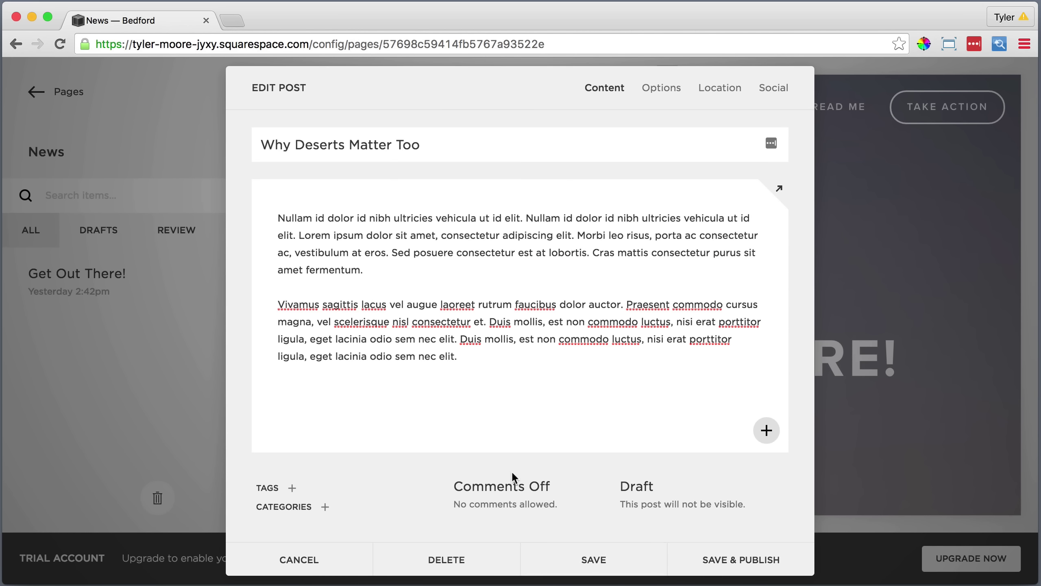
pyautogui.click(512, 505)
pyautogui.click(544, 434)
# Insert an image block with WhyDesertsMatterToo.jpg at the top of the post.
pyautogui.moveTo(600, 207)
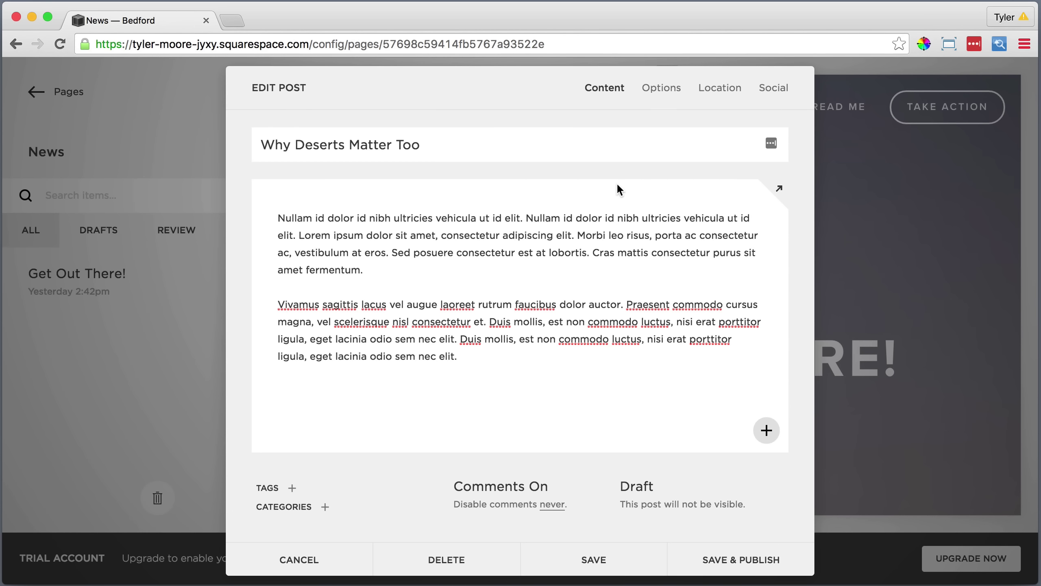
pyautogui.click(265, 198)
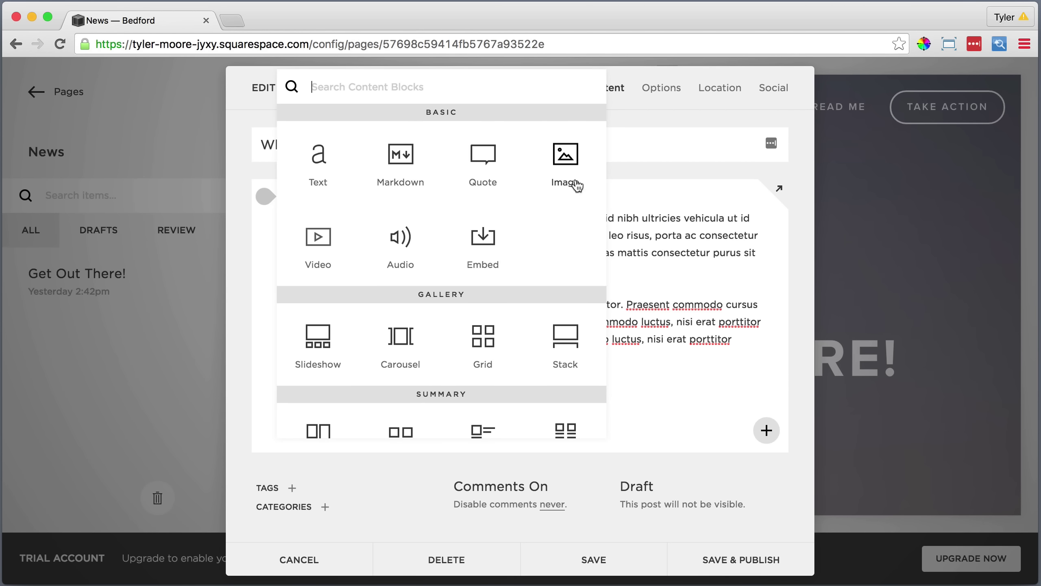
pyautogui.click(565, 156)
pyautogui.click(848, 221)
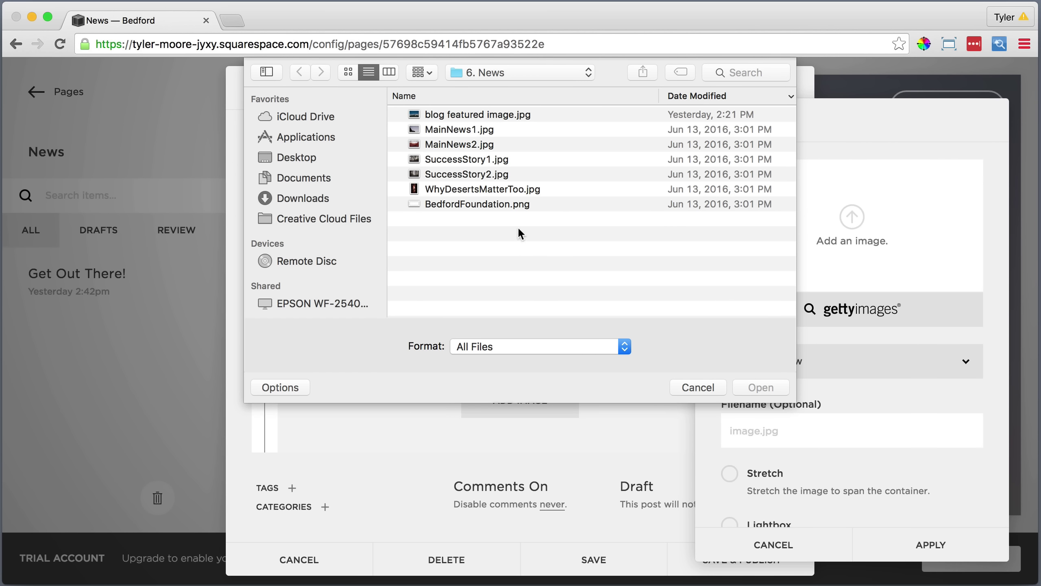
pyautogui.click(494, 190)
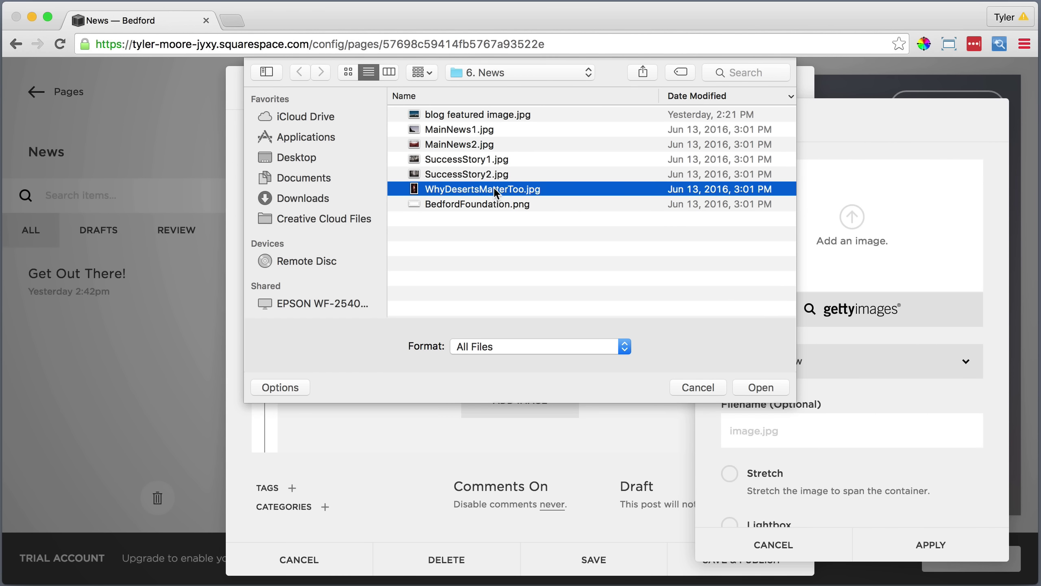
pyautogui.click(761, 388)
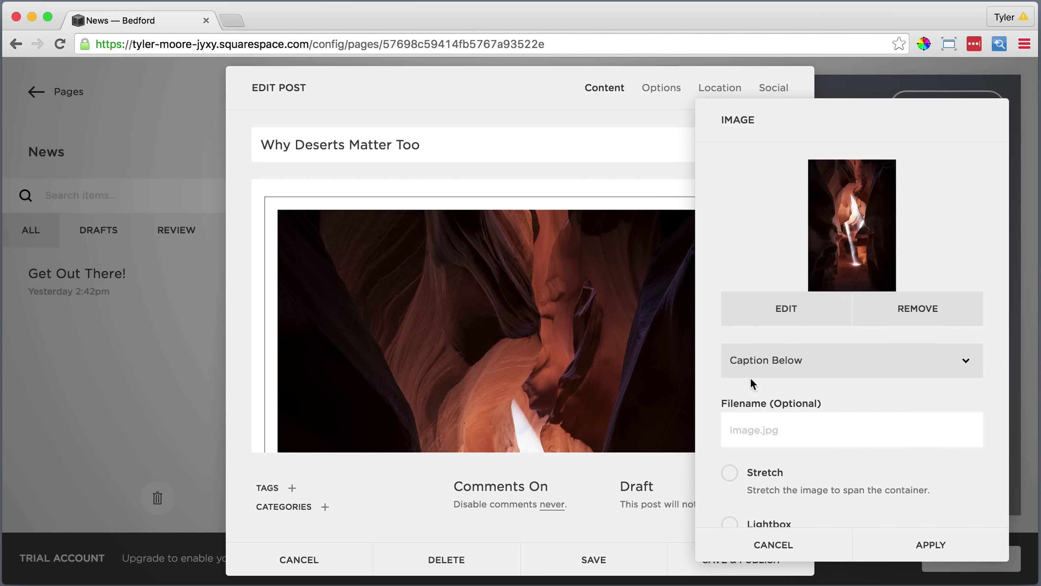
pyautogui.scroll(-3, 751, 380)
pyautogui.scroll(3, 751, 379)
pyautogui.click(930, 544)
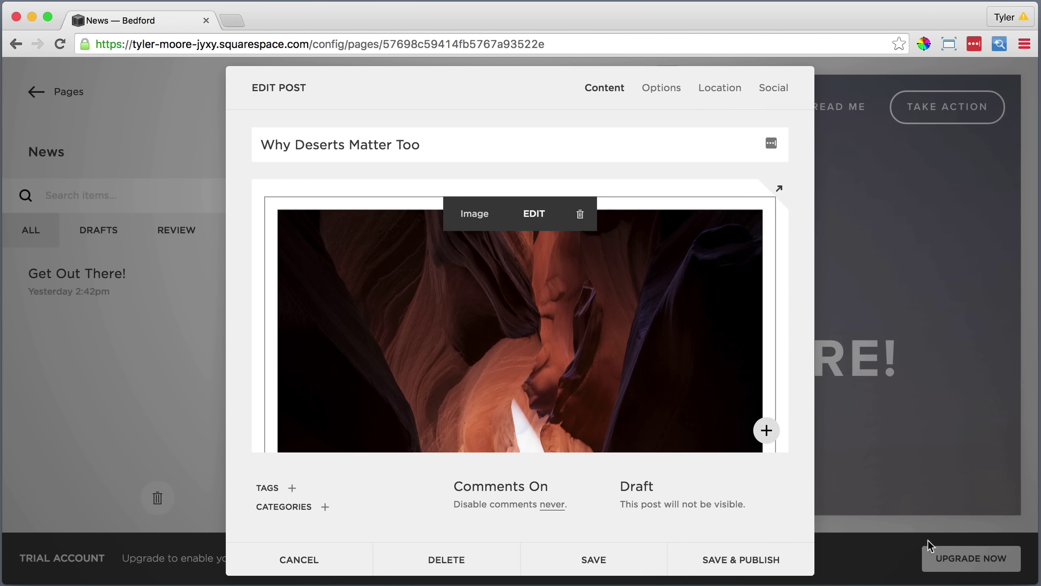
# Add MainNews2.jpg as the thumbnail, mark the post featured, and publish it.
pyautogui.click(662, 89)
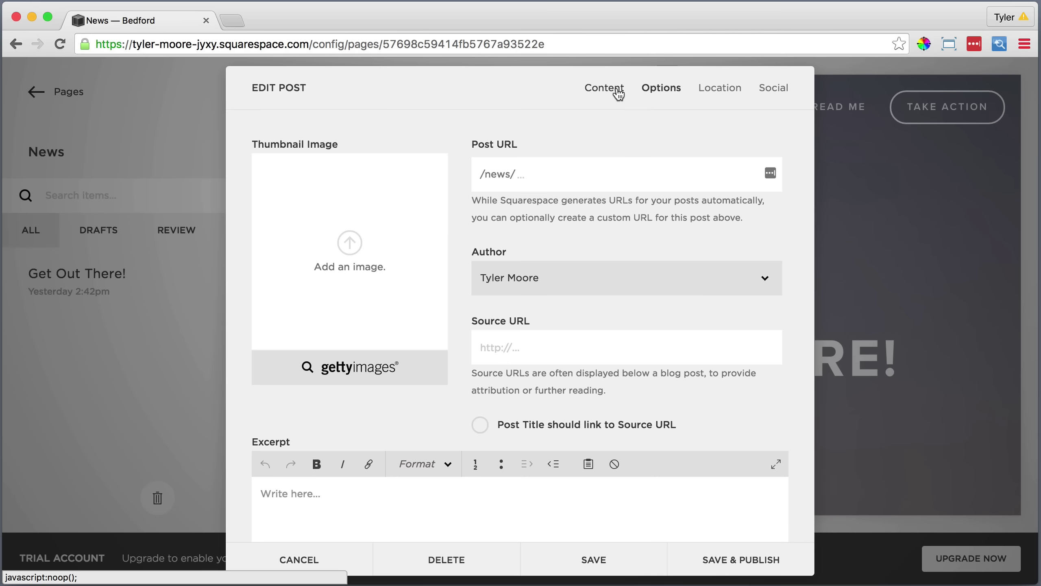
pyautogui.click(348, 242)
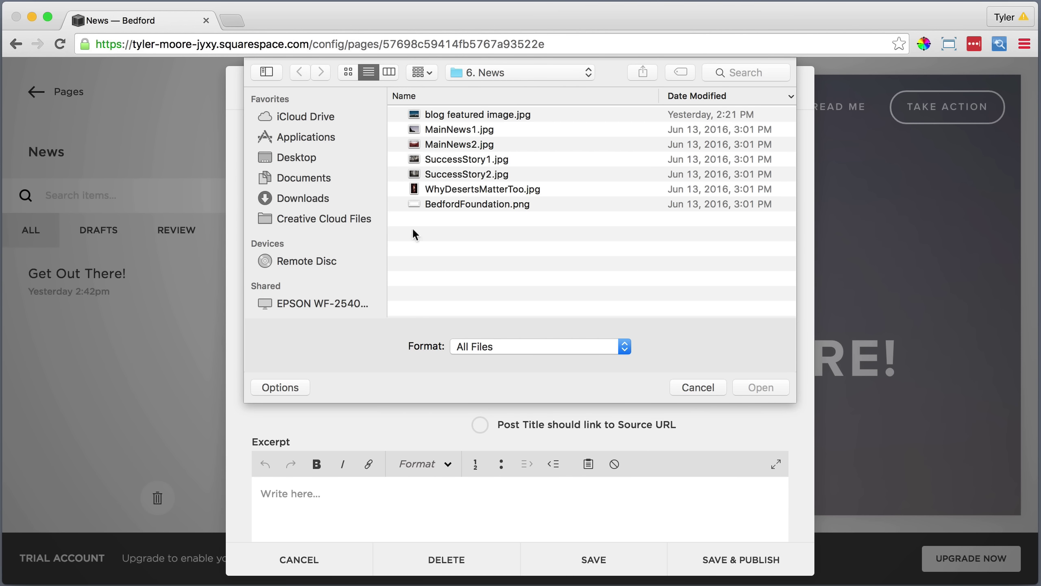
pyautogui.click(493, 145)
pyautogui.click(749, 387)
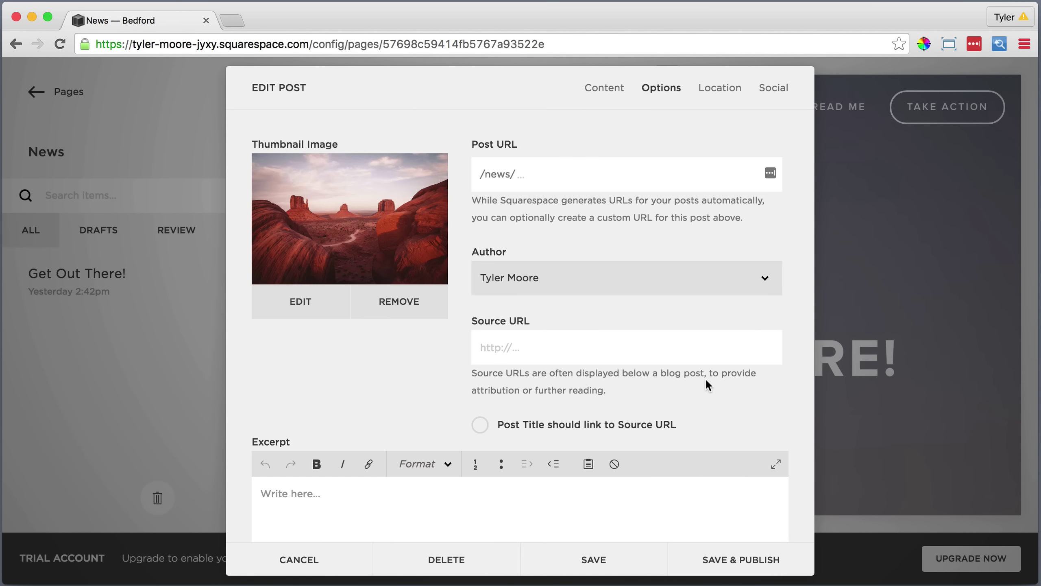
pyautogui.scroll(-3, 706, 383)
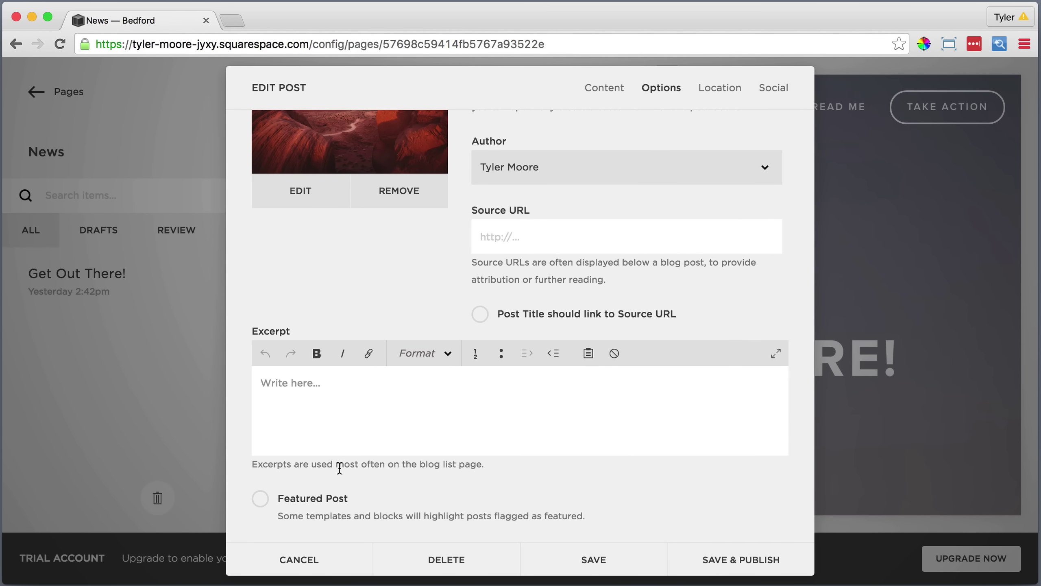
pyautogui.click(260, 498)
pyautogui.click(729, 563)
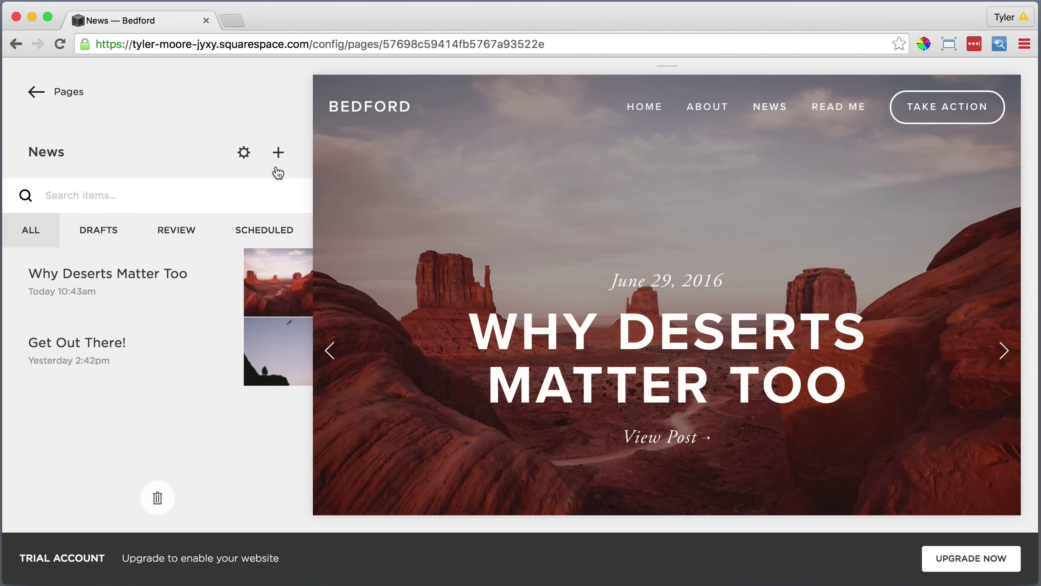
pyautogui.click(278, 153)
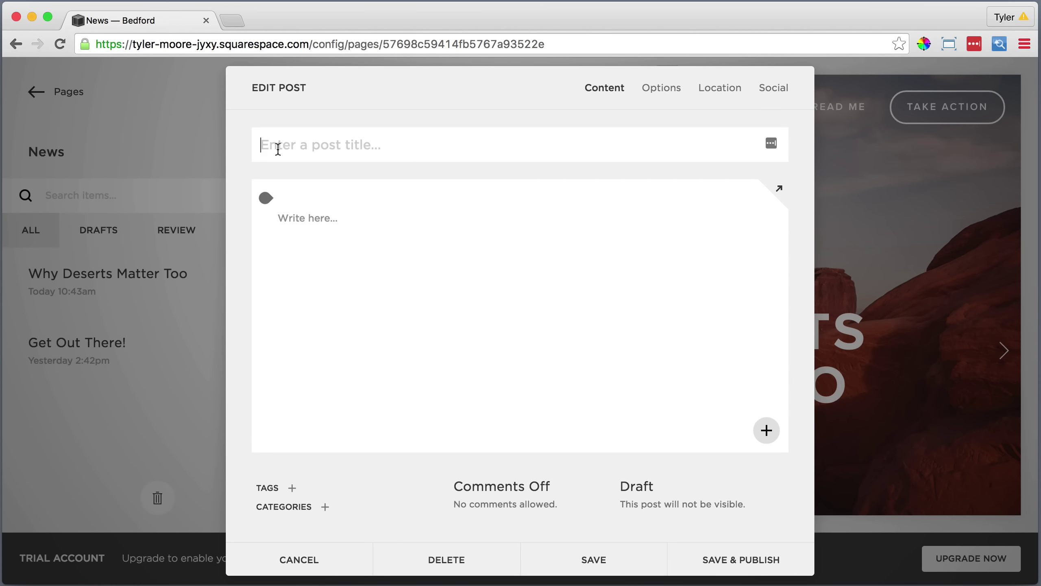
# Title the post 'Success Story - New Hope in Old Appalachia' and paste a Lorem ipsum paragraph as its body.
pyautogui.write('Success Story')
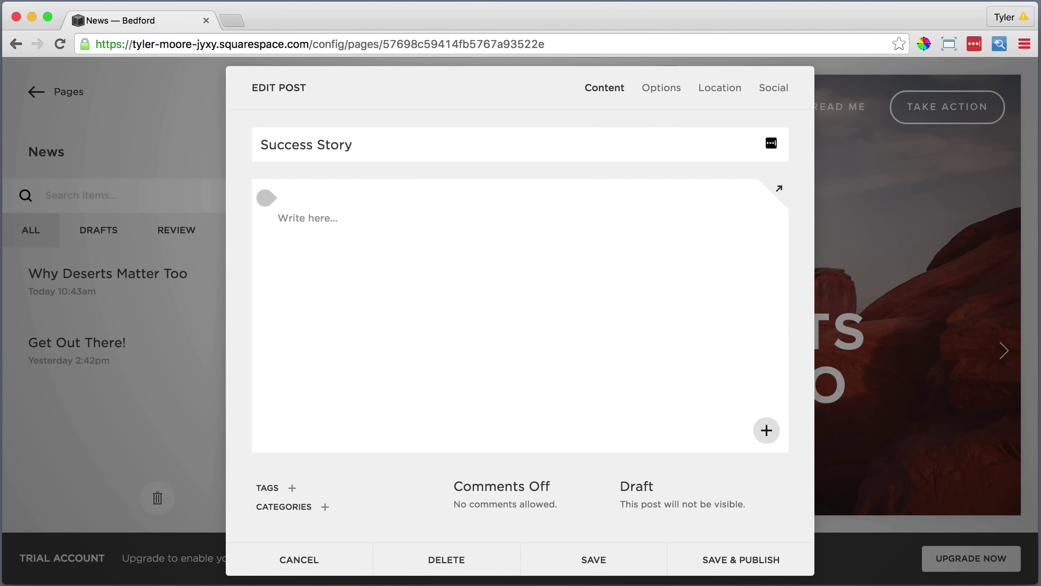
pyautogui.write(' - New Hope in Old Appalachia')
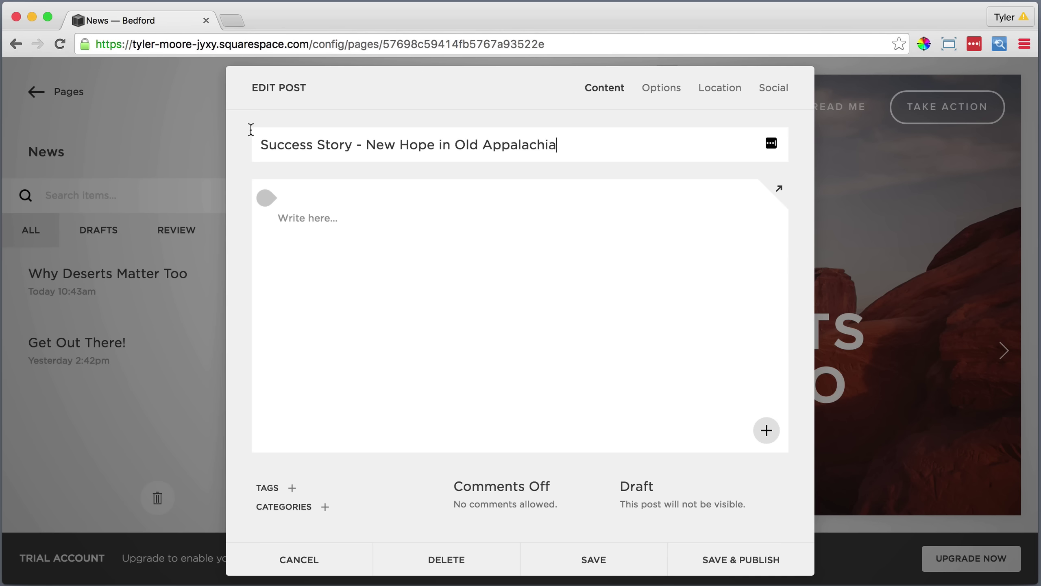
pyautogui.click(313, 218)
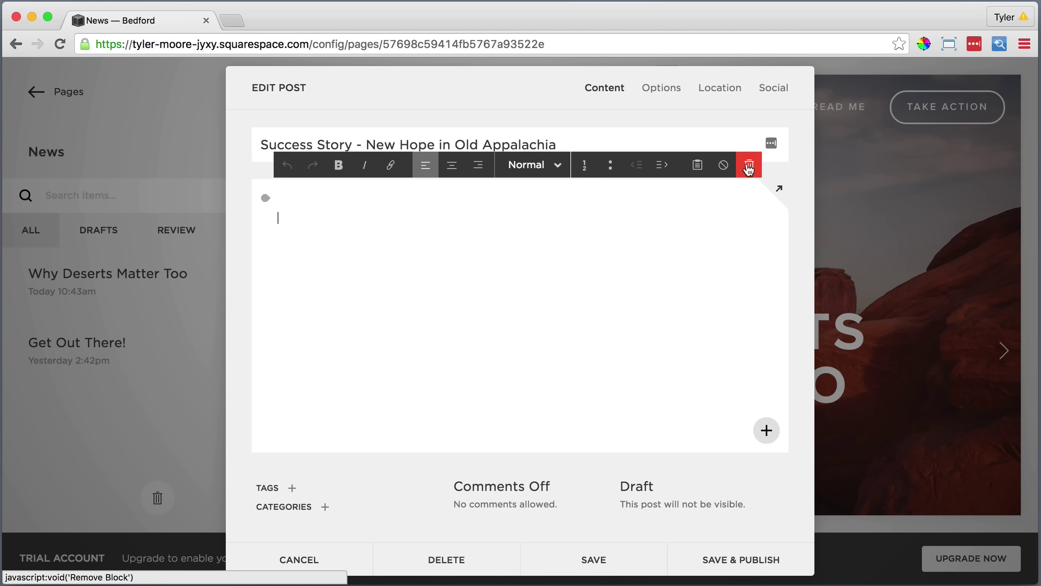
pyautogui.click(697, 164)
pyautogui.rightClick(455, 305)
pyautogui.click(497, 382)
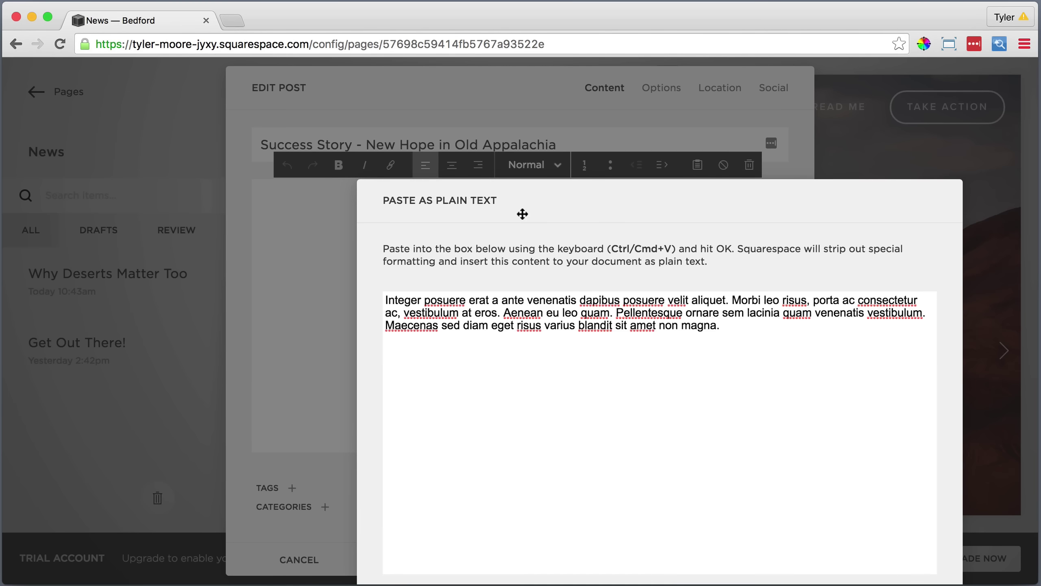
pyautogui.click(728, 565)
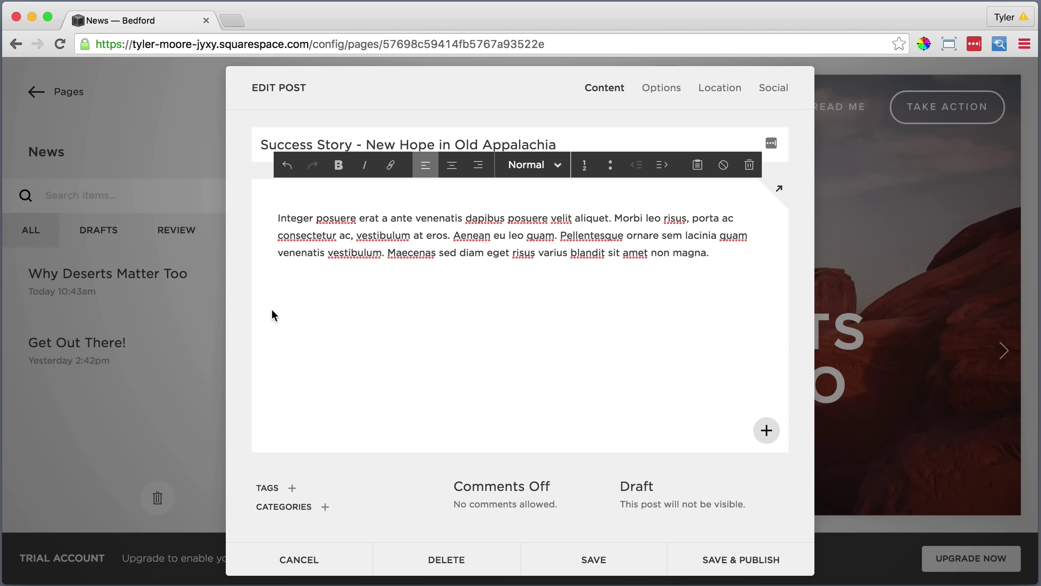
pyautogui.click(265, 243)
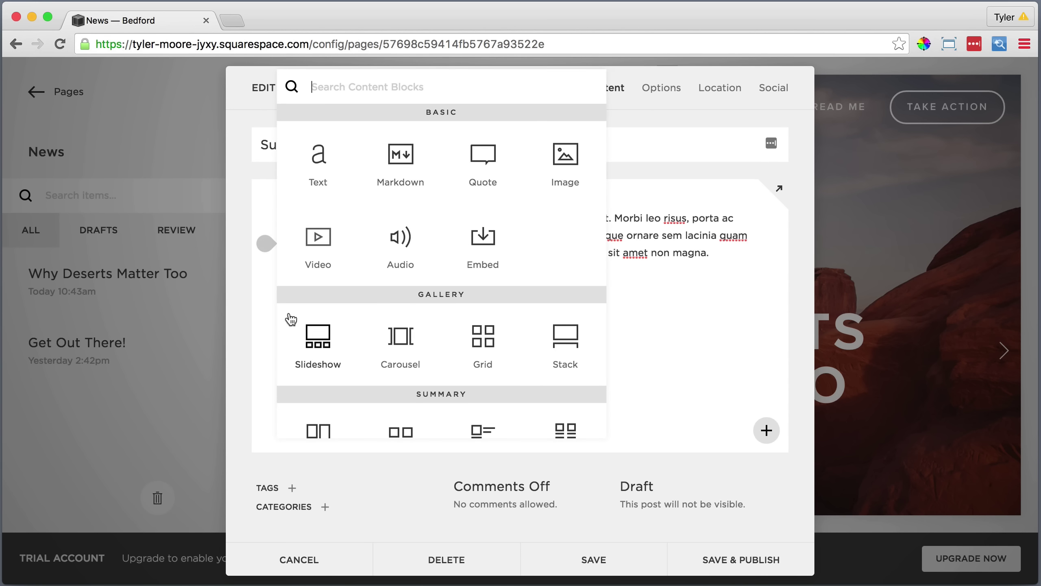
# Insert a slideshow gallery containing SuccessStory1.jpg and SuccessStory2.jpg.
pyautogui.click(316, 336)
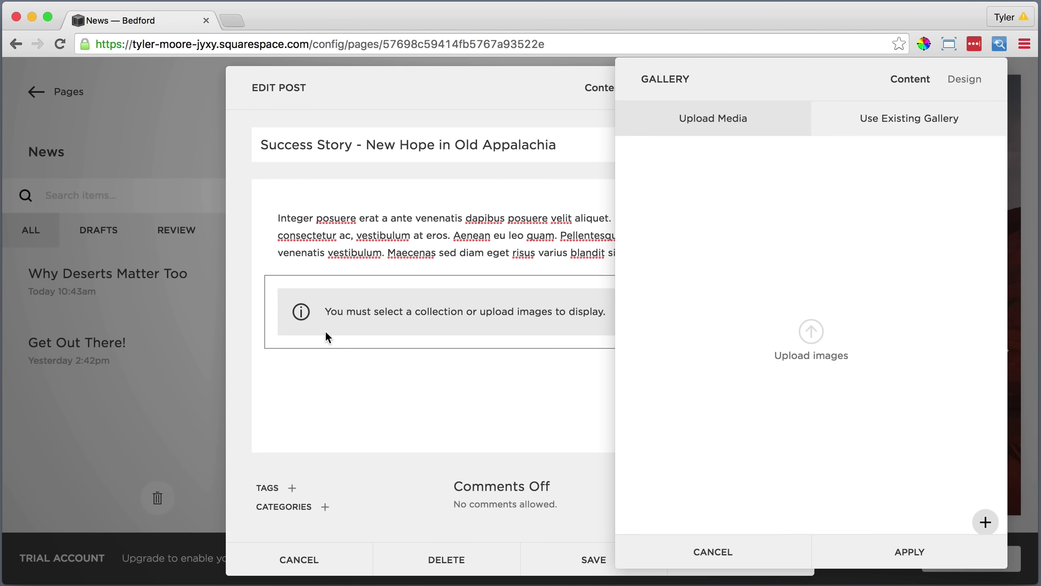
pyautogui.click(811, 332)
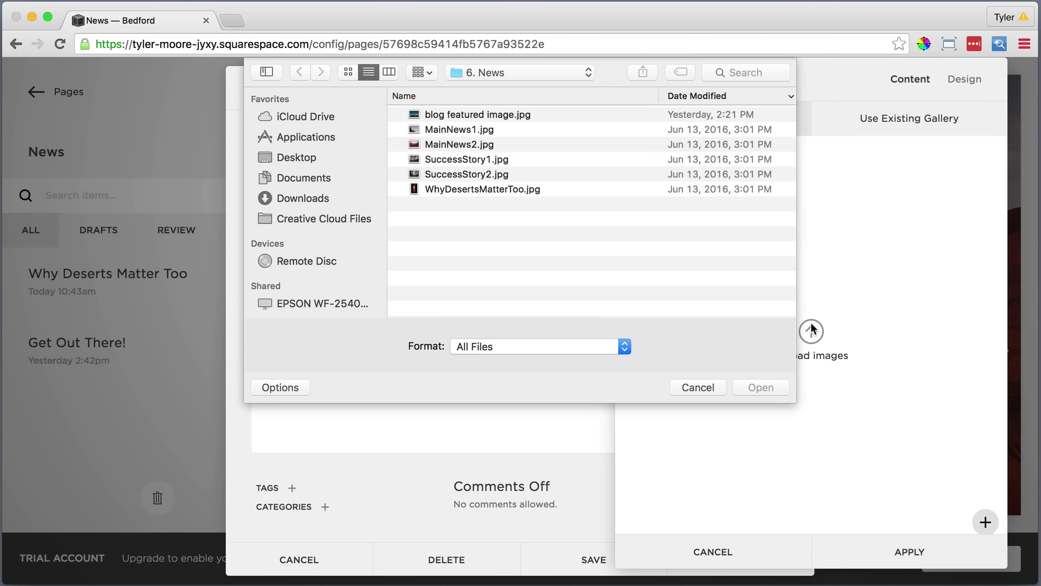
pyautogui.click(468, 158)
pyautogui.keyDown('shift'); pyautogui.click(467, 174); pyautogui.keyUp('shift')
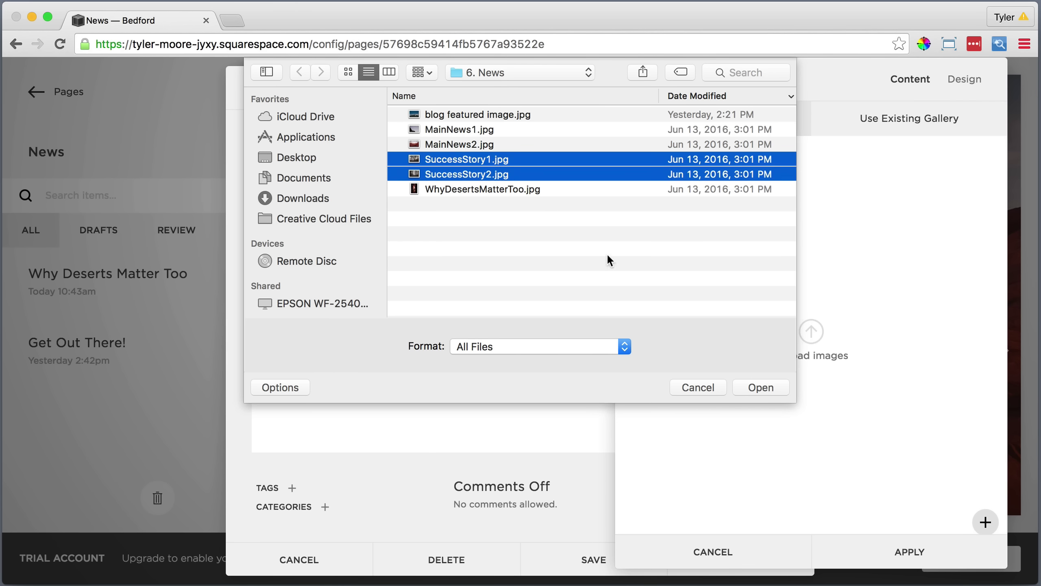
pyautogui.click(745, 387)
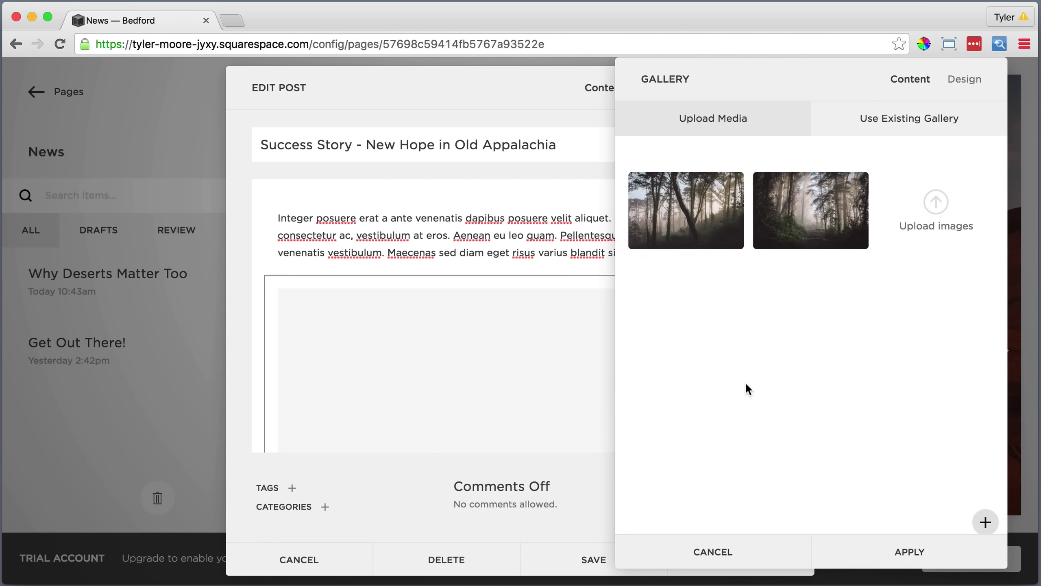
# Show next/previous controls, disable cropping, and hide titles and descriptions on the slideshow.
pyautogui.click(957, 82)
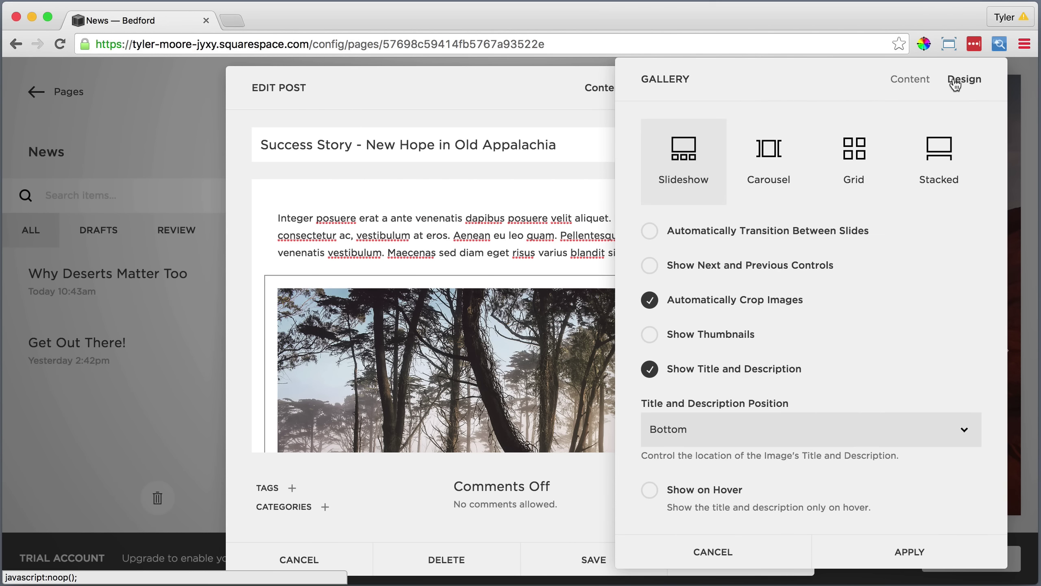
pyautogui.click(651, 266)
pyautogui.click(649, 301)
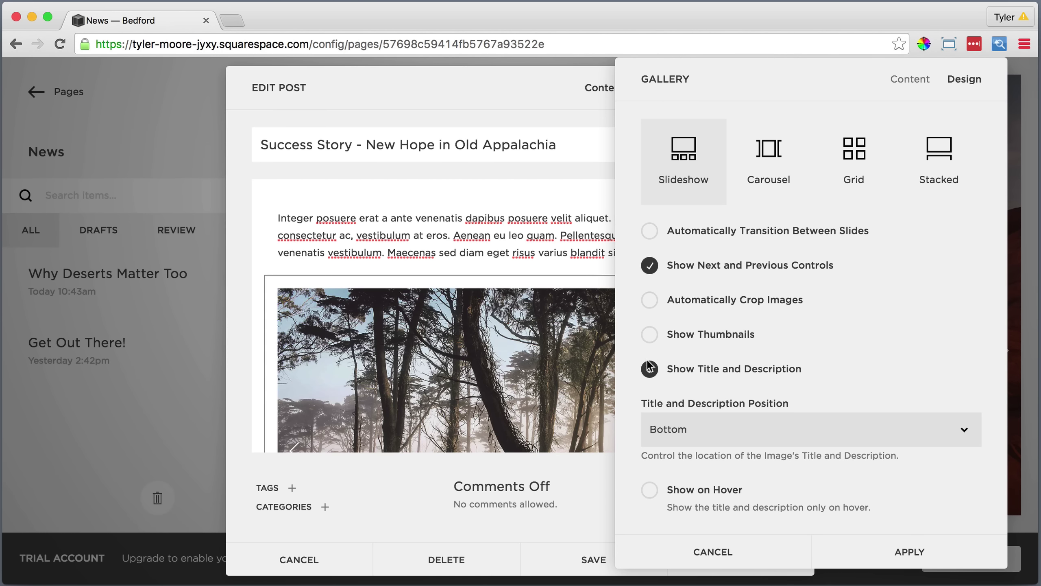
pyautogui.click(649, 369)
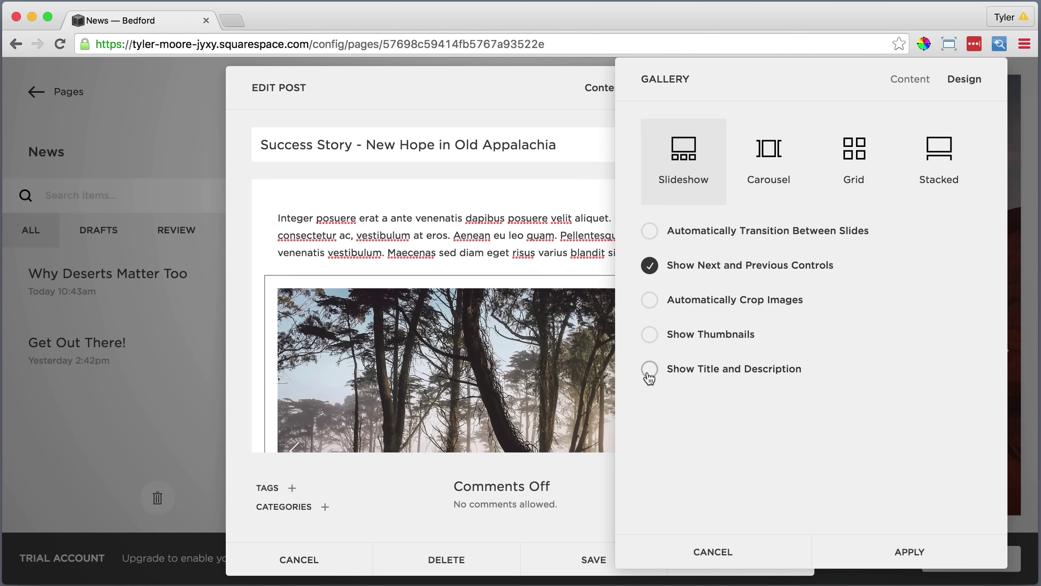
pyautogui.click(909, 552)
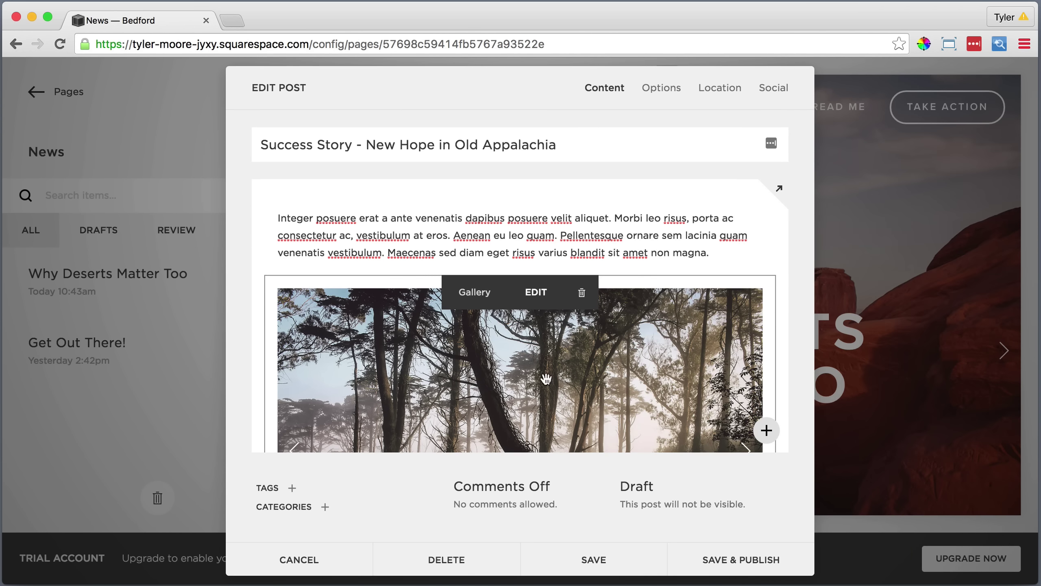
pyautogui.scroll(-5, 545, 378)
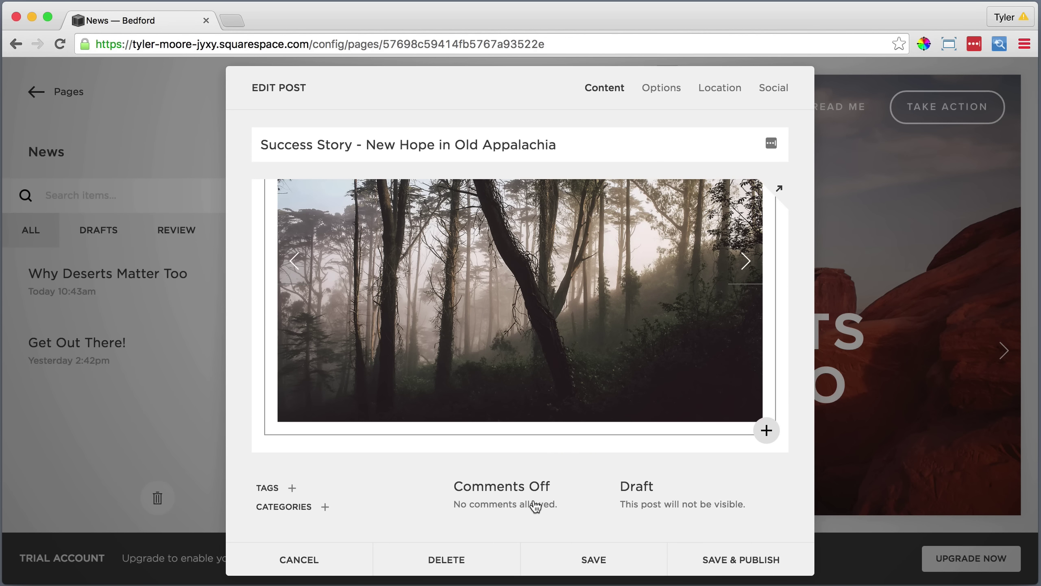
# Enable comments, publish the Success Story post, and backdate it to June 26.
pyautogui.click(532, 502)
pyautogui.click(511, 447)
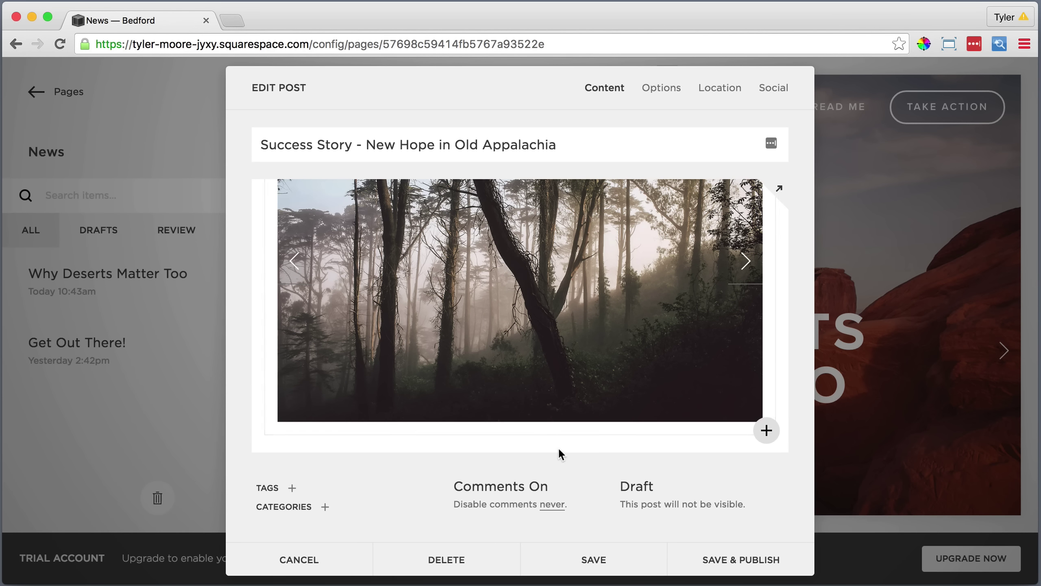
pyautogui.click(718, 554)
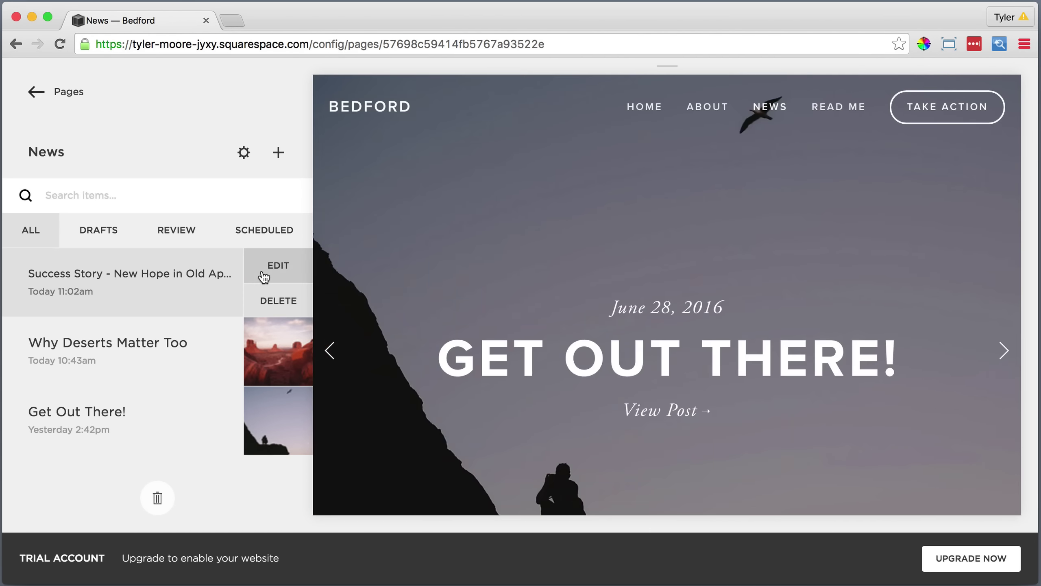
pyautogui.click(266, 266)
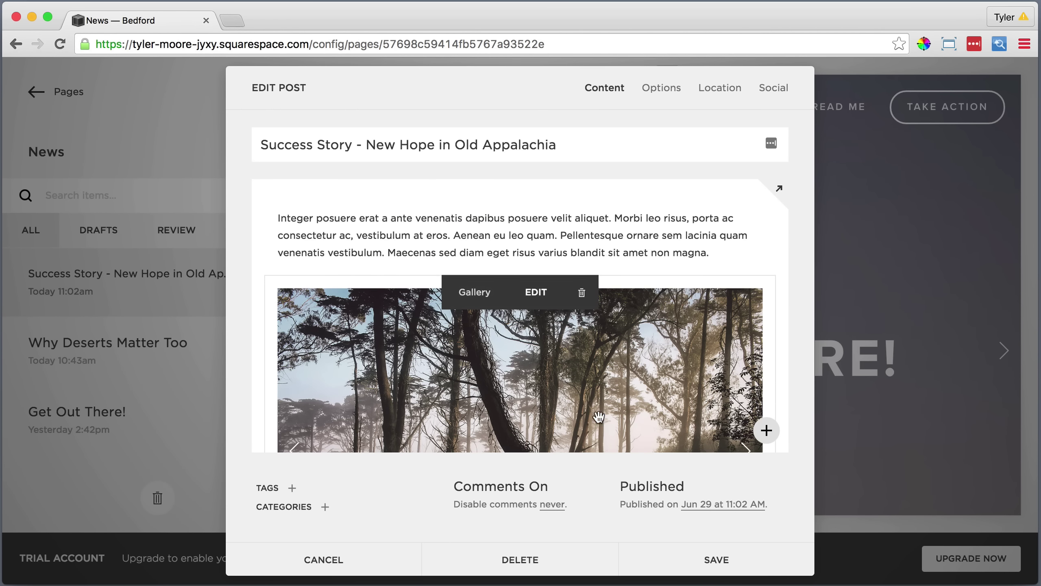
pyautogui.click(700, 506)
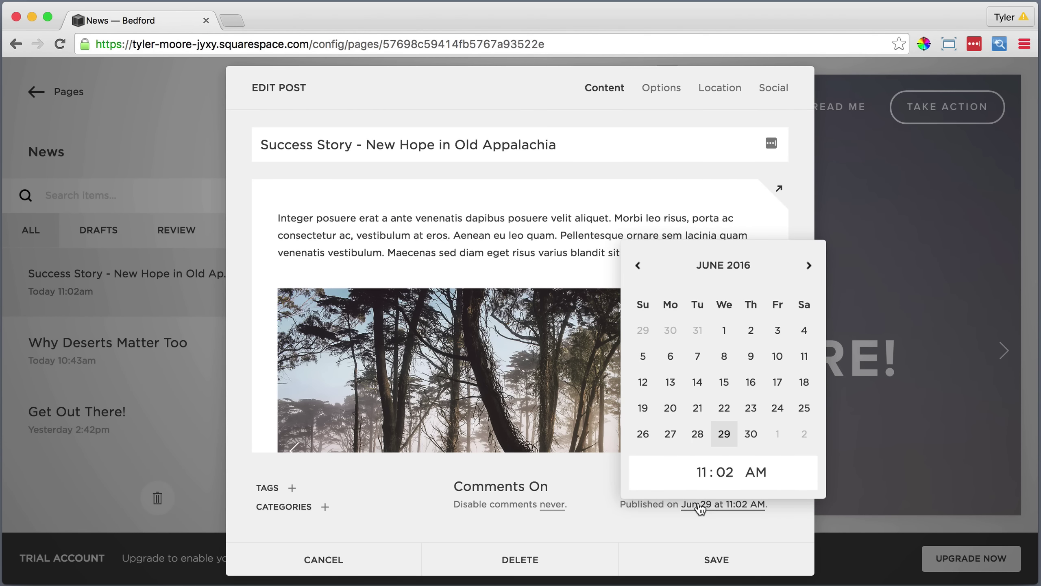
pyautogui.click(642, 435)
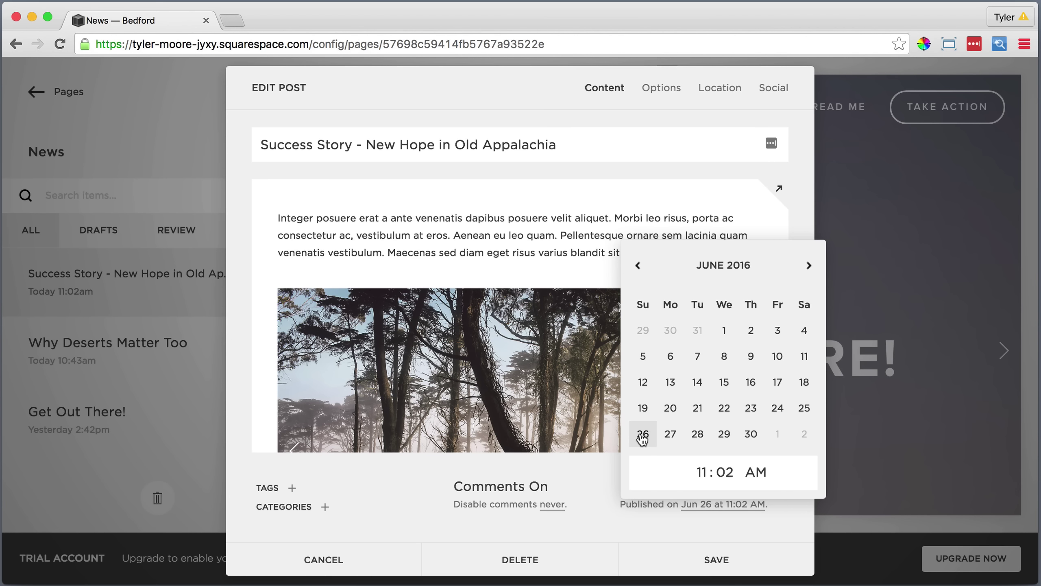
pyautogui.click(714, 559)
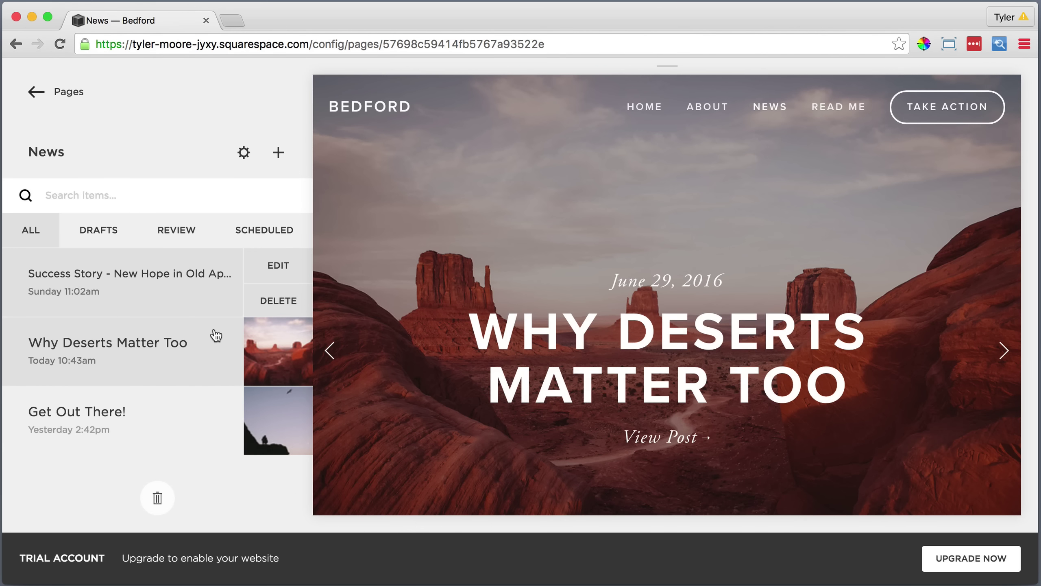
# Change the Why Deserts Matter Too publish date to June 27 and save.
pyautogui.click(213, 331)
pyautogui.click(280, 335)
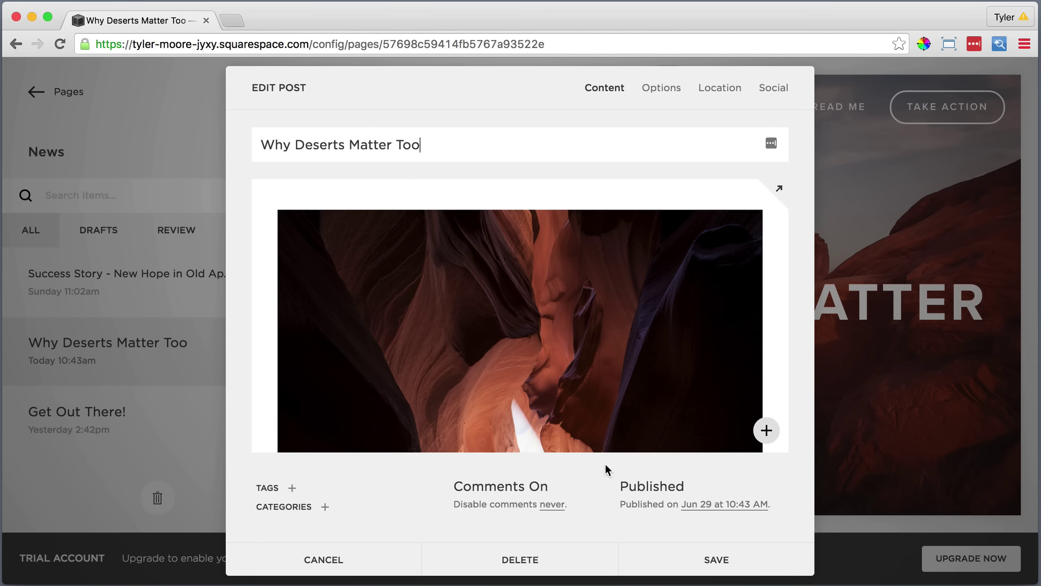
pyautogui.click(701, 505)
pyautogui.click(671, 434)
pyautogui.click(710, 557)
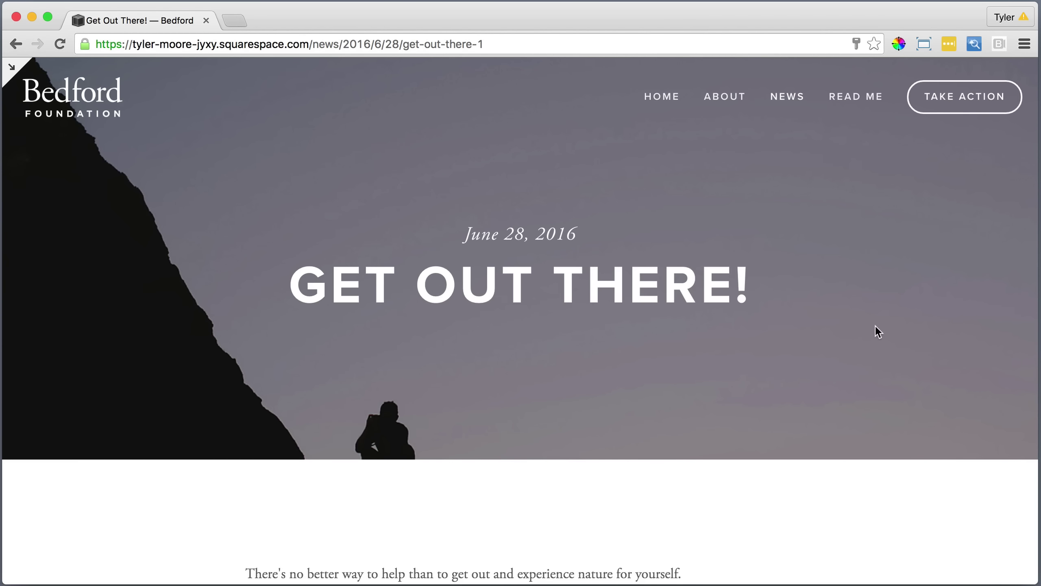
# Scroll through the Get Out There! post, then return through the editor to the main menu.
pyautogui.scroll(-5, 875, 327)
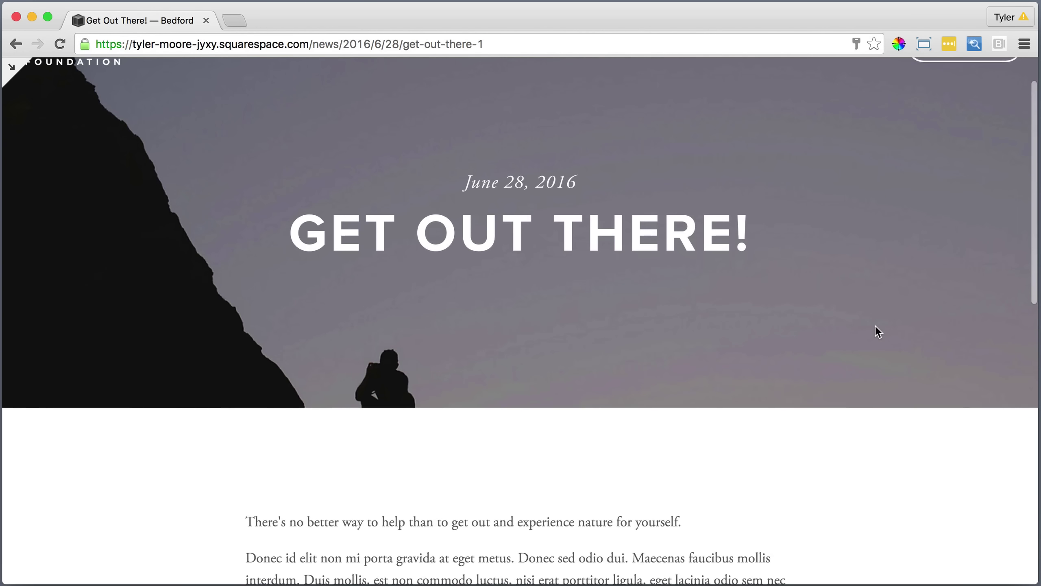
pyautogui.scroll(-8, 876, 325)
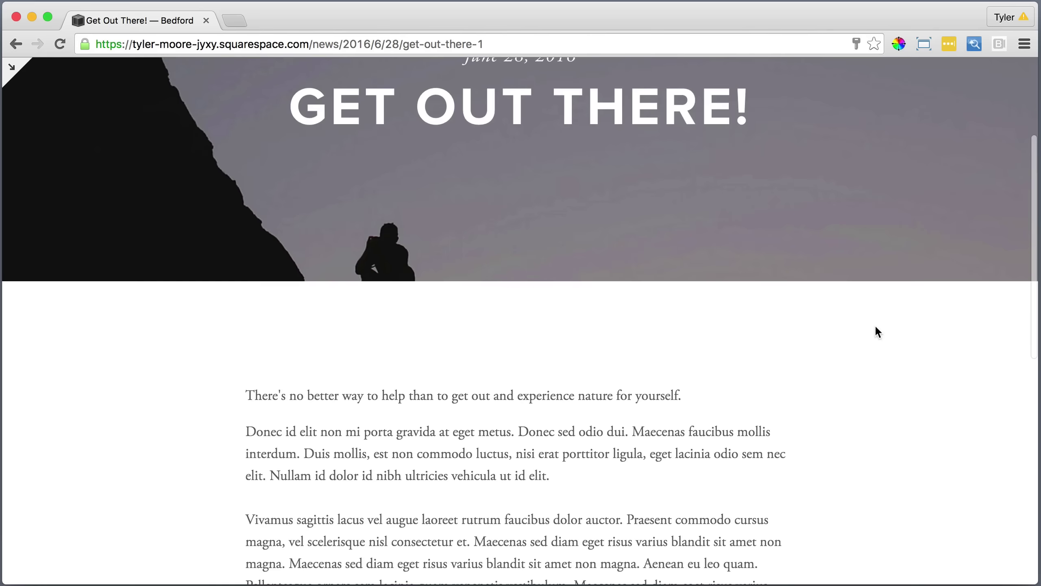
pyautogui.scroll(-1, 875, 325)
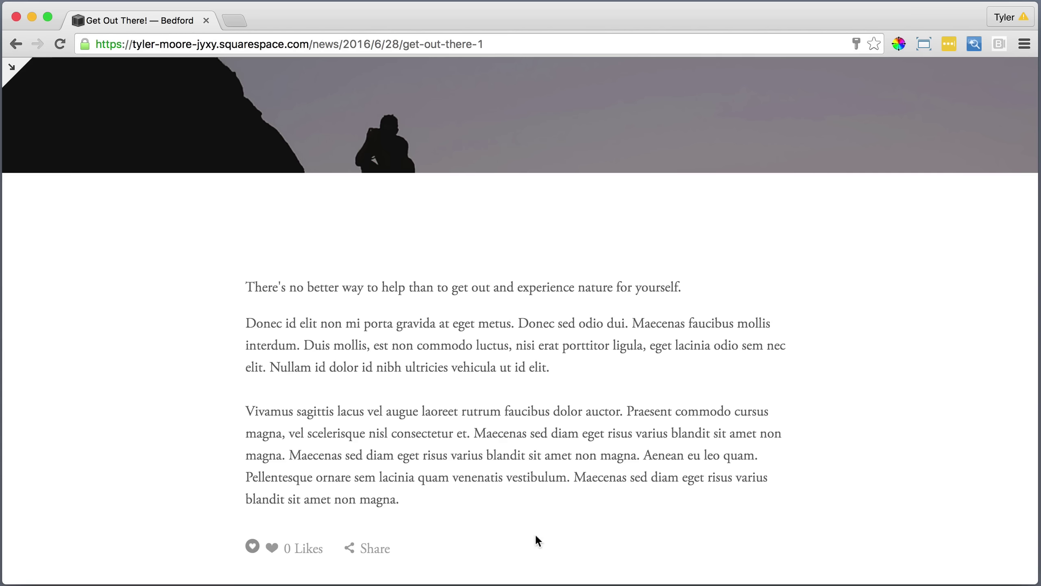
pyautogui.click(11, 72)
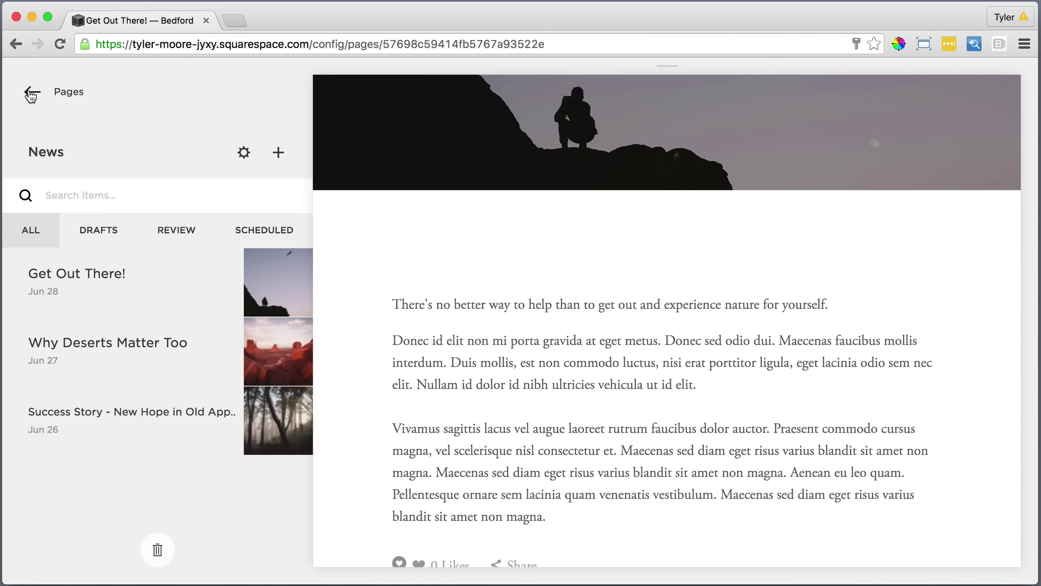
pyautogui.click(31, 94)
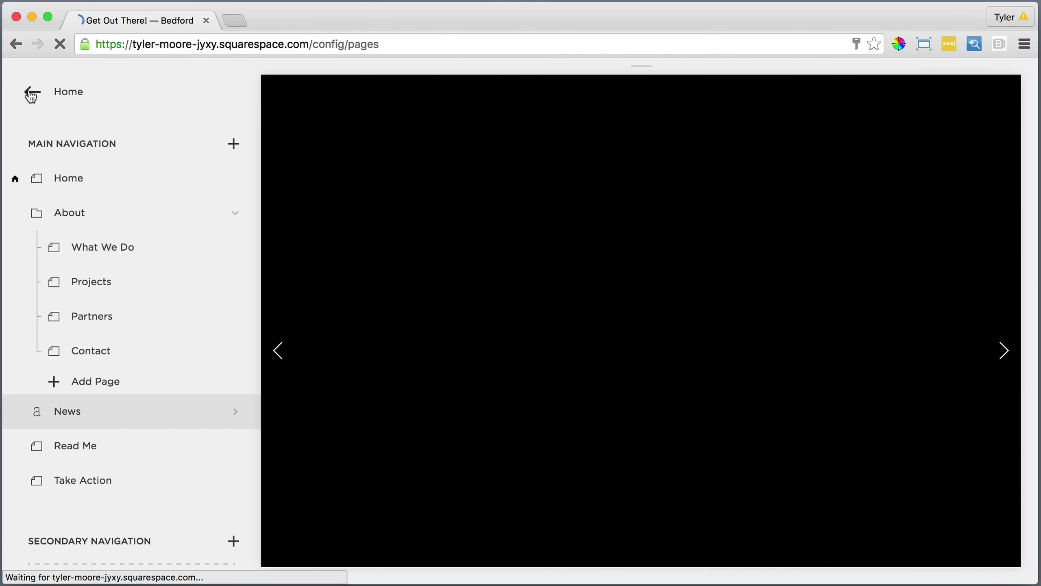
pyautogui.click(30, 94)
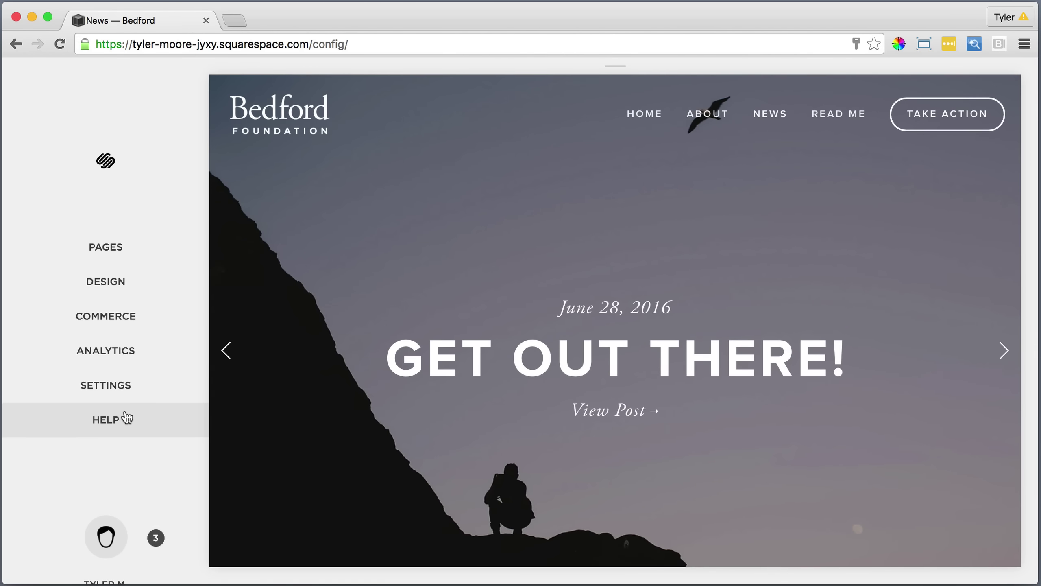
# Go to the Squarespace Help site and open the Contact Customer Care page.
pyautogui.click(114, 420)
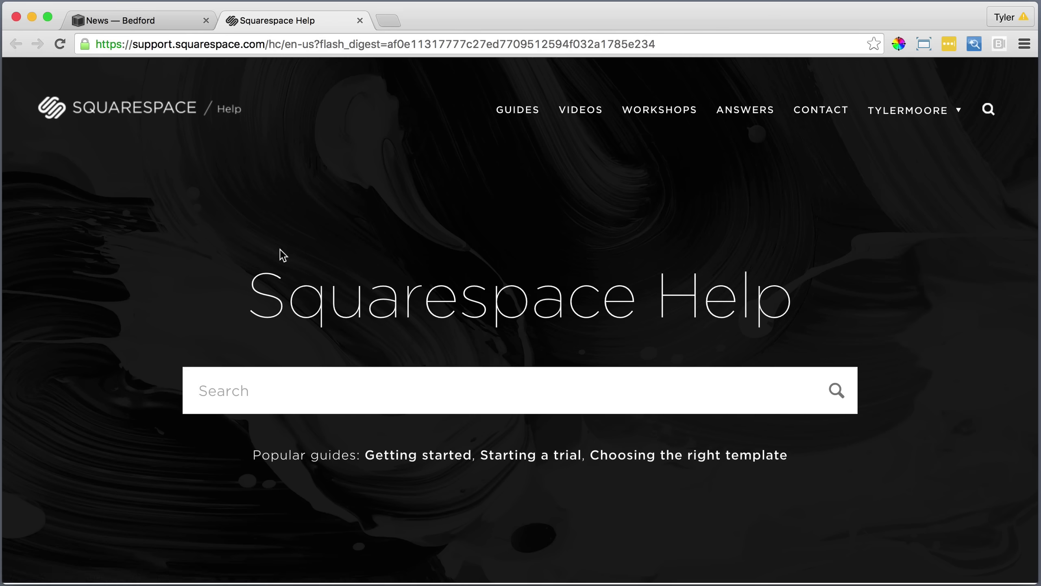
pyautogui.scroll(-5, 509, 381)
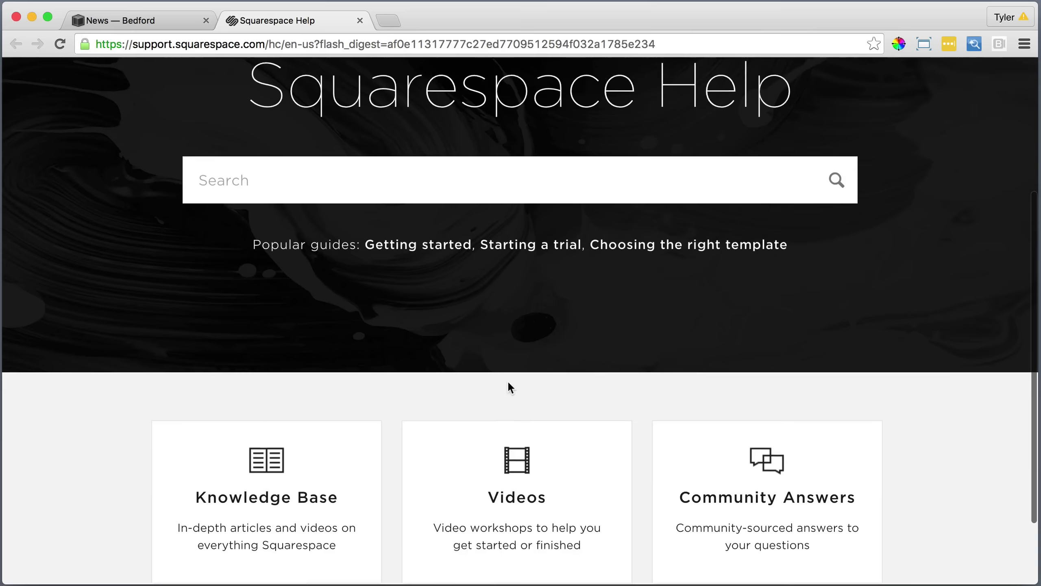
pyautogui.scroll(7, 508, 383)
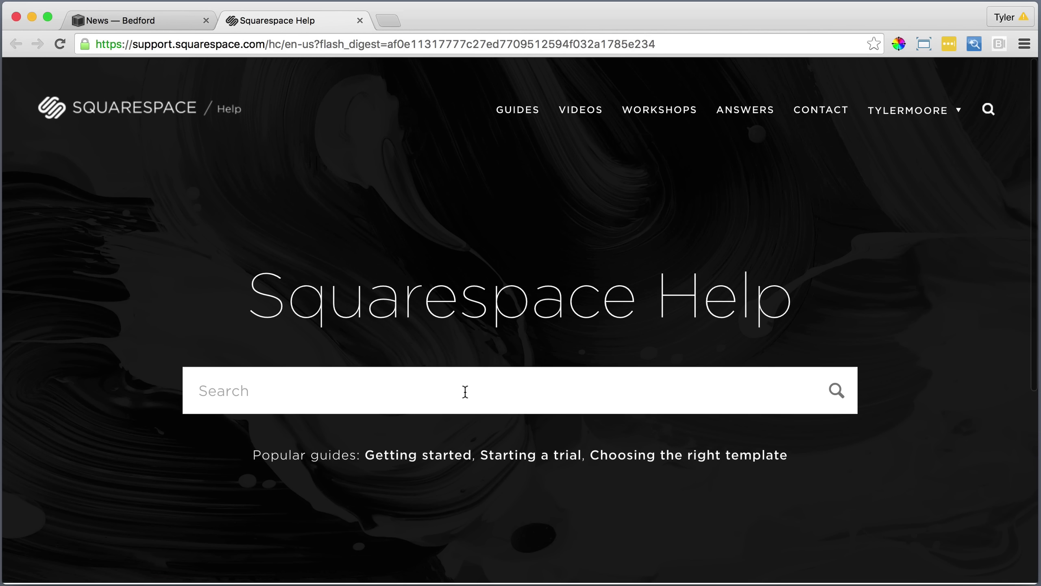
pyautogui.click(264, 391)
pyautogui.click(829, 115)
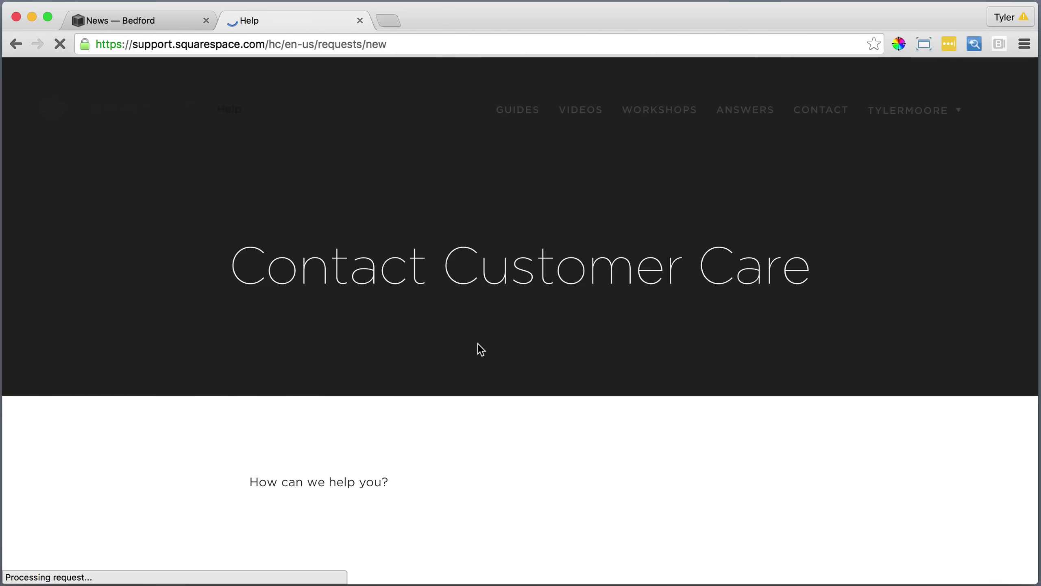
# Pick topic 'Adding and editing pages and blocks', then Blogging and podcasting > Managing comments.
pyautogui.scroll(-5, 657, 311)
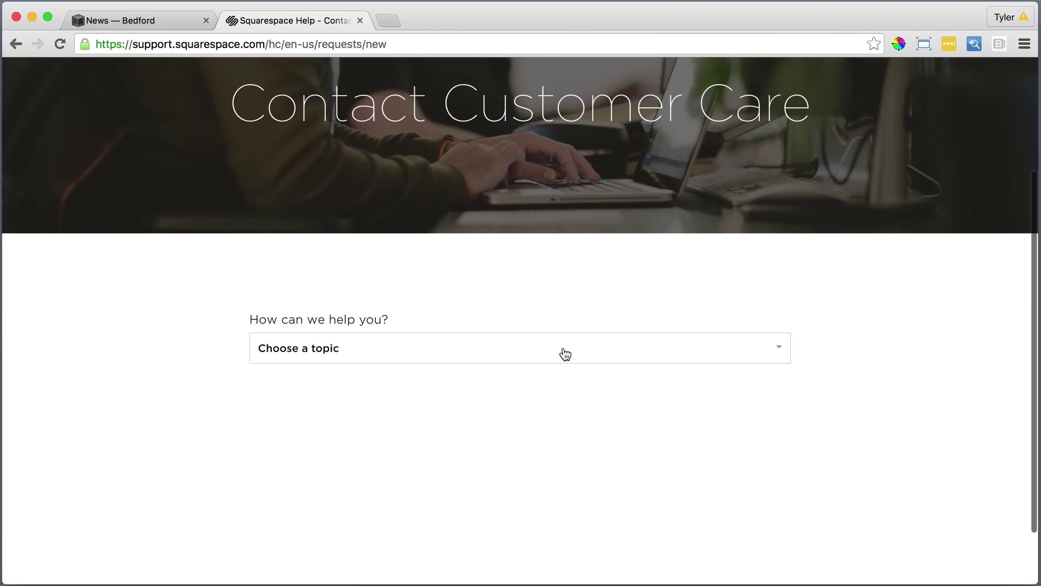
pyautogui.click(563, 353)
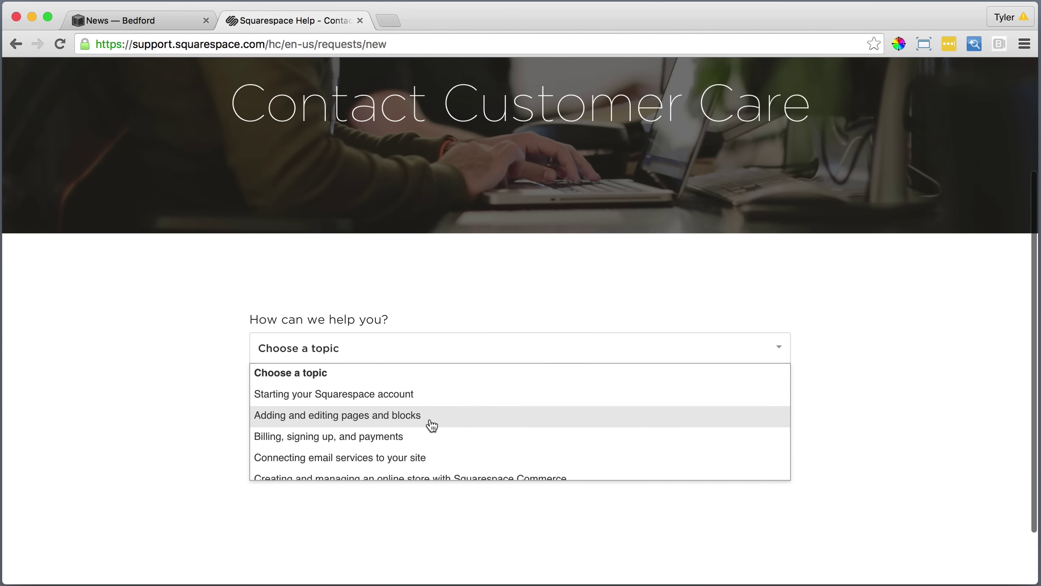
pyautogui.click(412, 422)
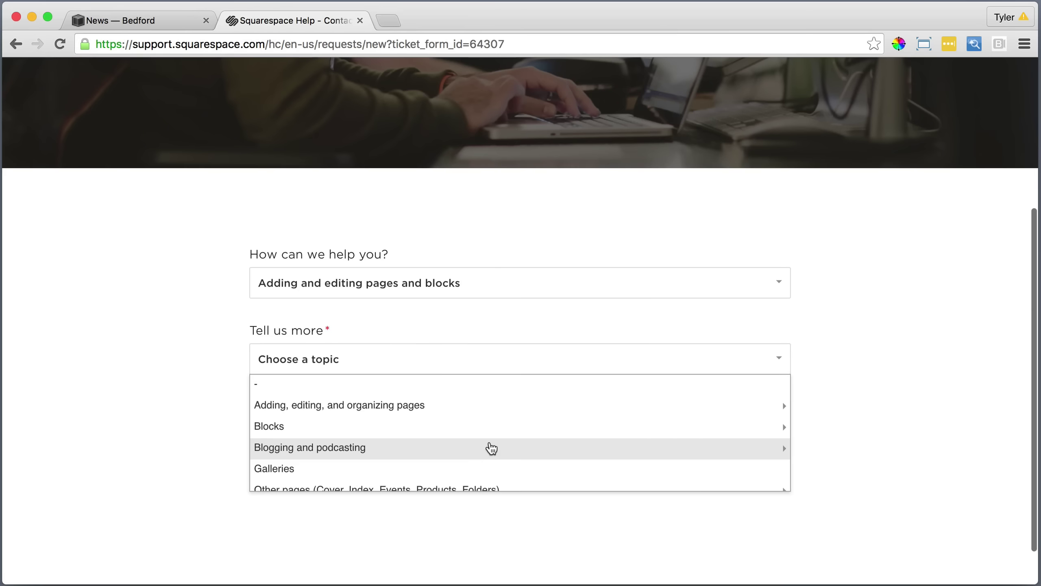
pyautogui.click(358, 448)
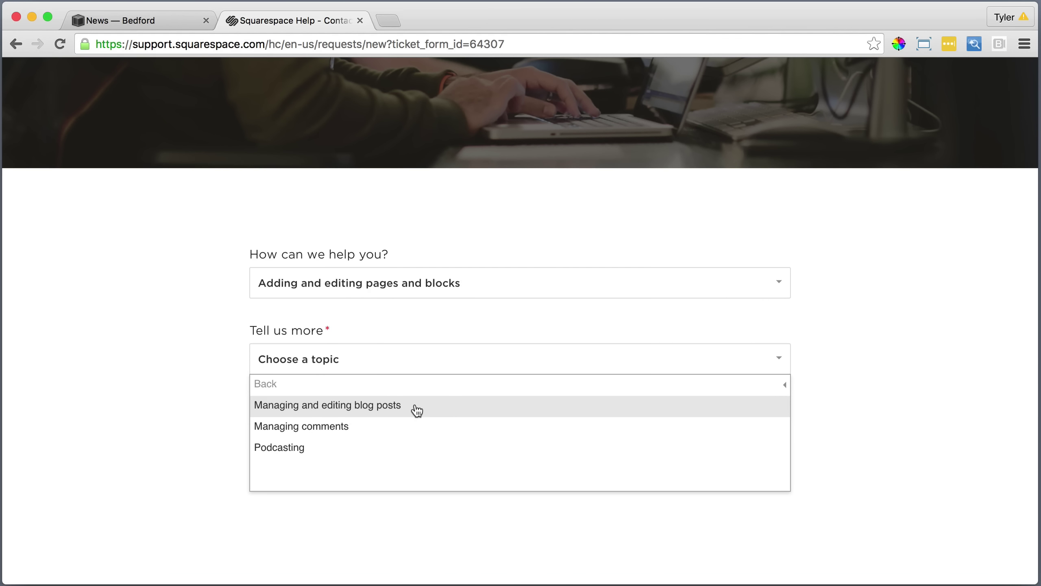
pyautogui.click(347, 432)
pyautogui.scroll(-10, 677, 377)
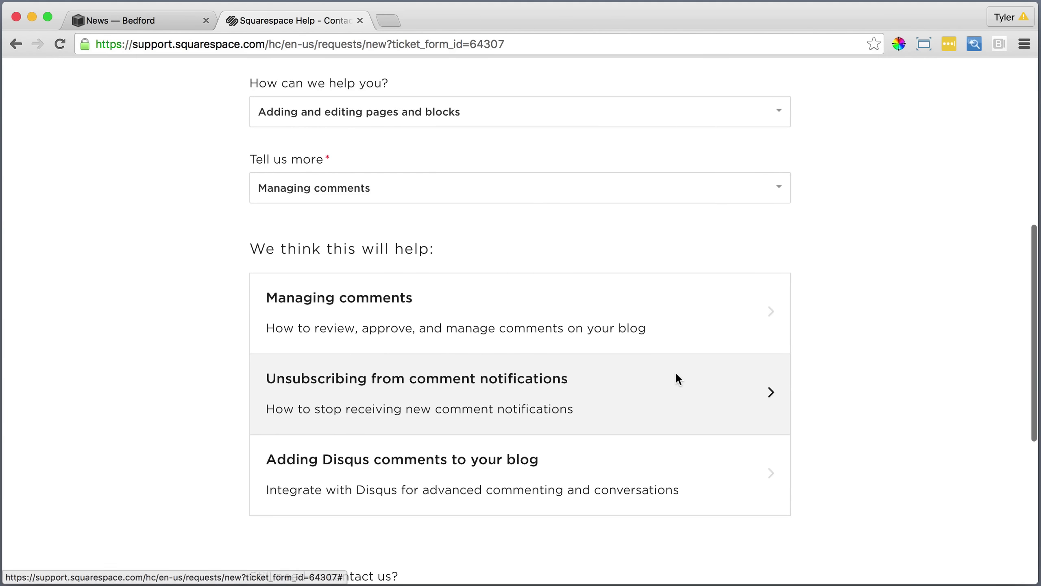
pyautogui.scroll(5, 665, 382)
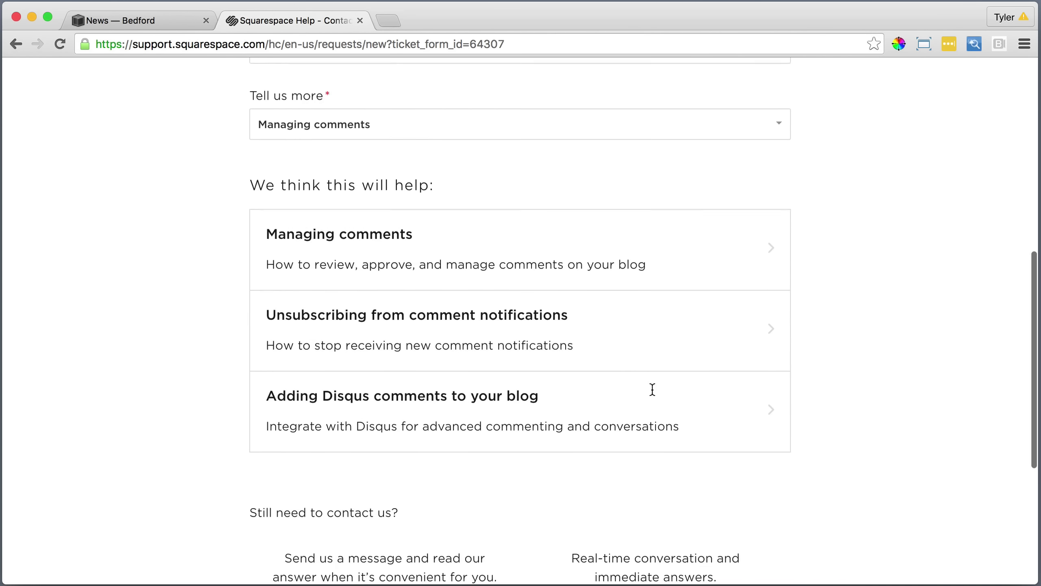
pyautogui.scroll(-5, 739, 300)
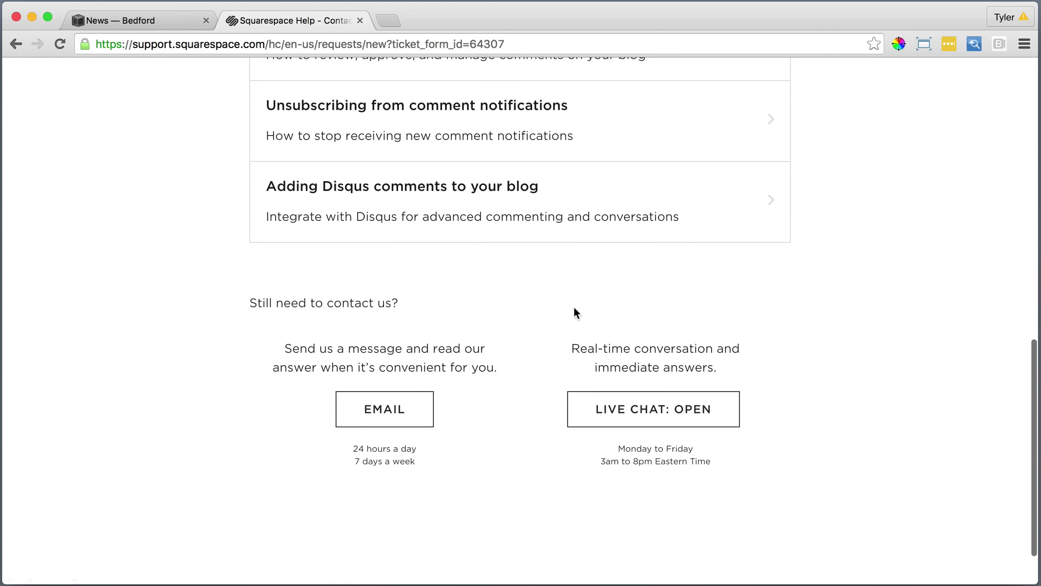
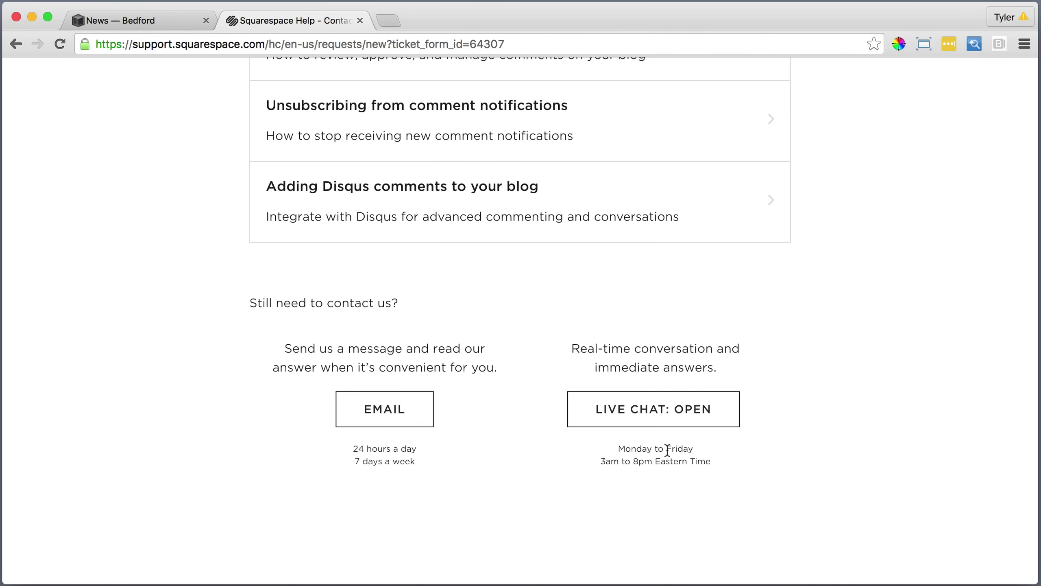
# Start a live chat reporting that blog comments aren't showing even though comments are enabled.
pyautogui.click(654, 423)
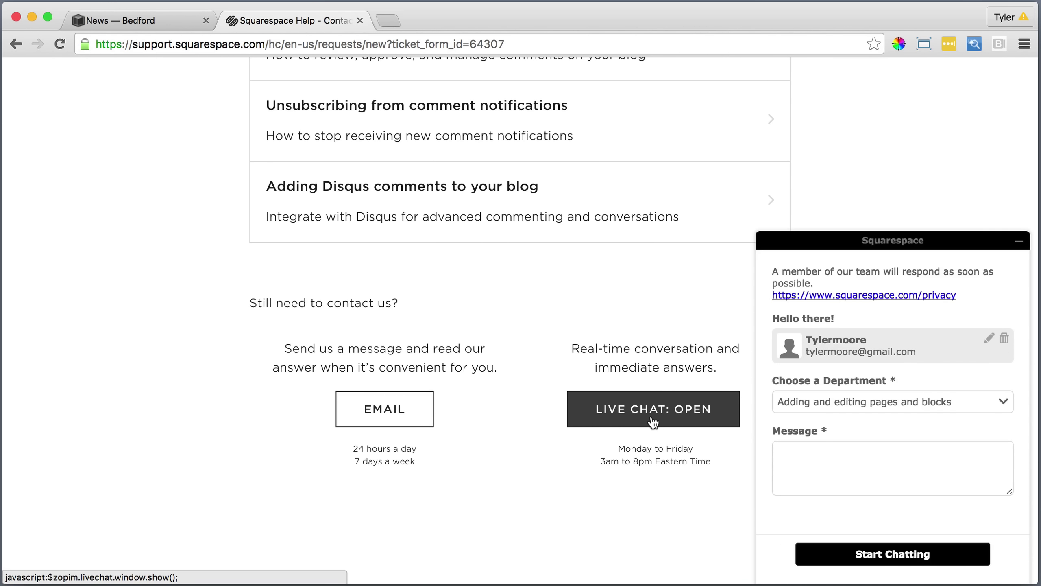
pyautogui.click(949, 405)
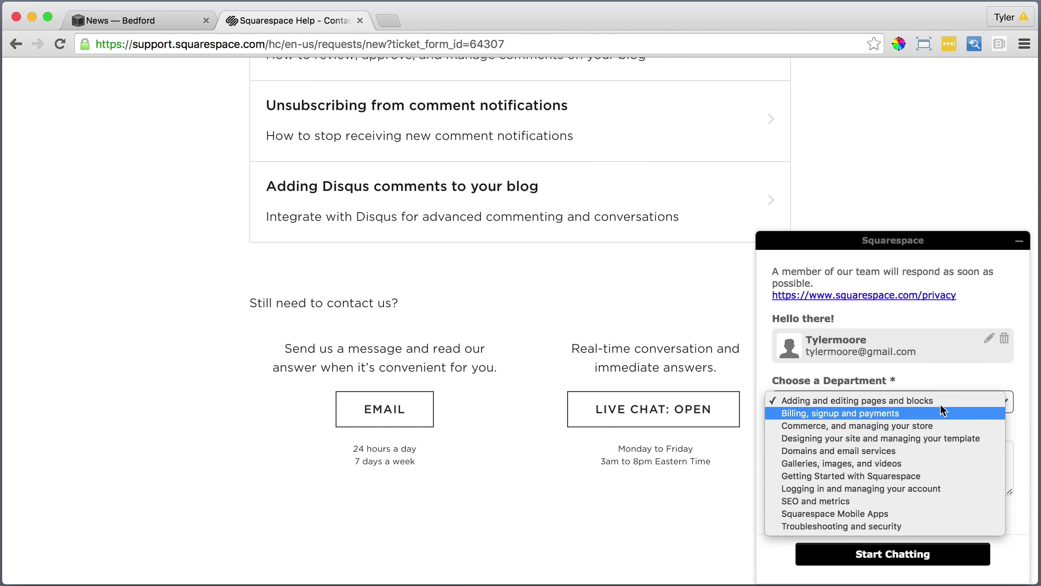
pyautogui.click(984, 374)
pyautogui.click(865, 470)
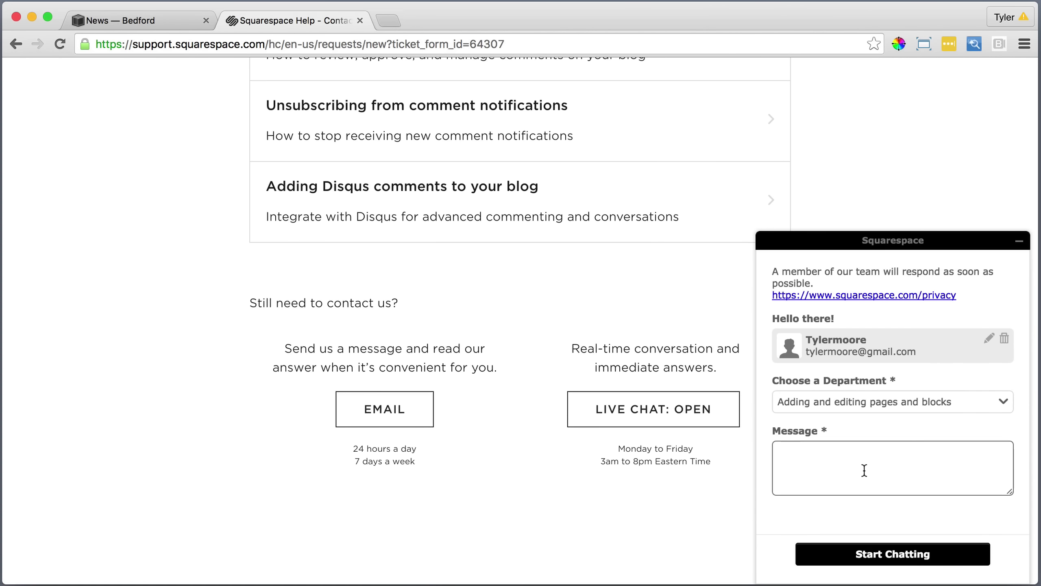
pyautogui.write('My comments are not showing up on the blog, even though I have enabled comments.')
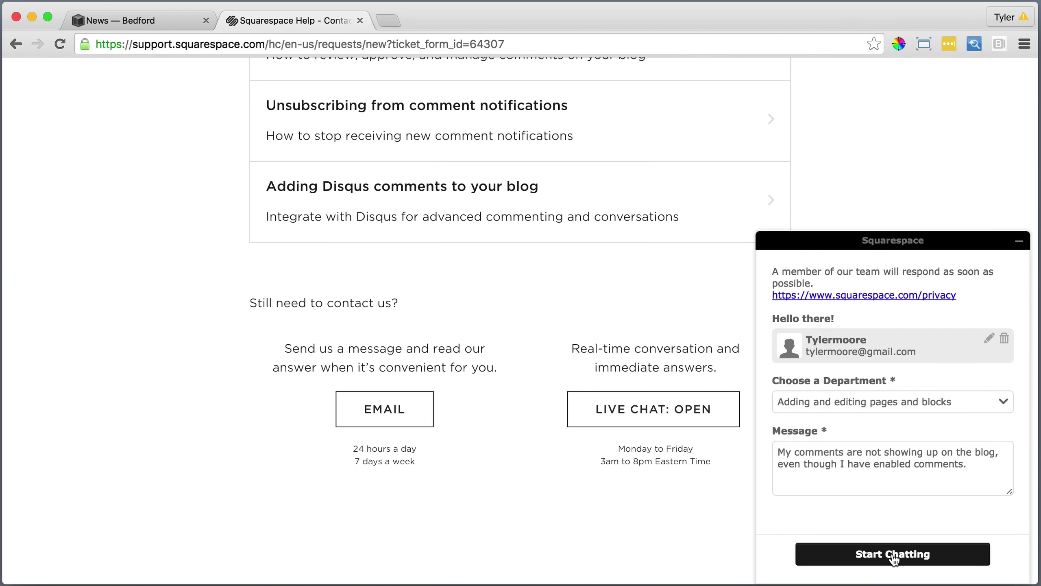
pyautogui.click(895, 554)
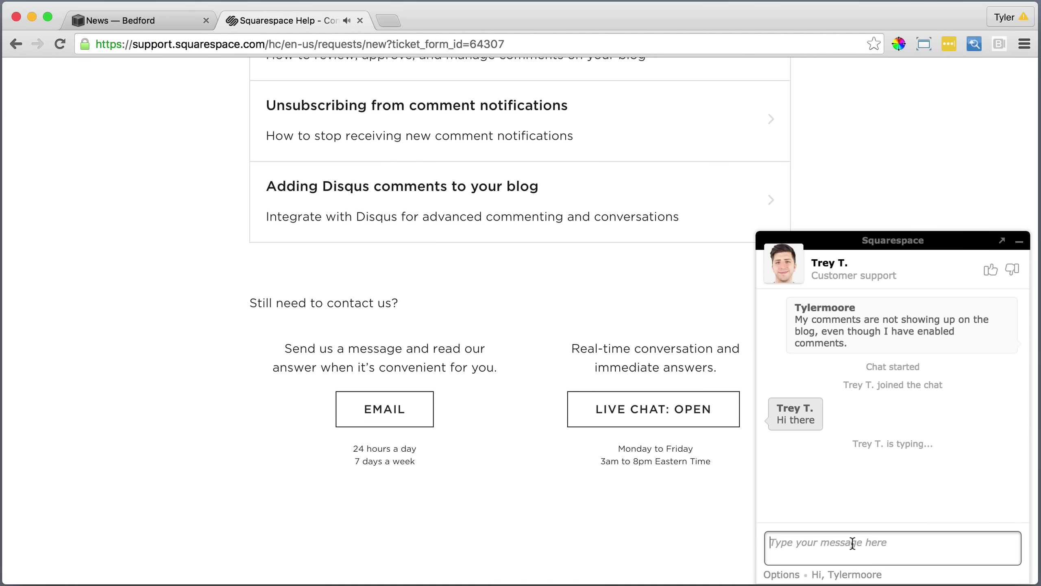
# Reply to the agent with 'Hi :)', 'Awesome thanks' and a request to wait a second.
pyautogui.write('Hi')
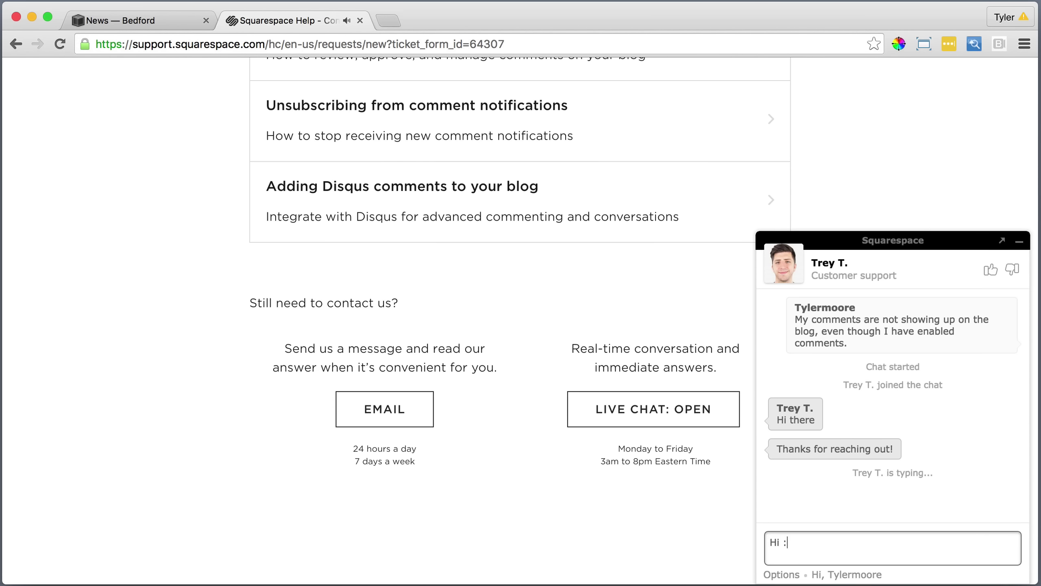
pyautogui.write(' :)')
pyautogui.press('Return')
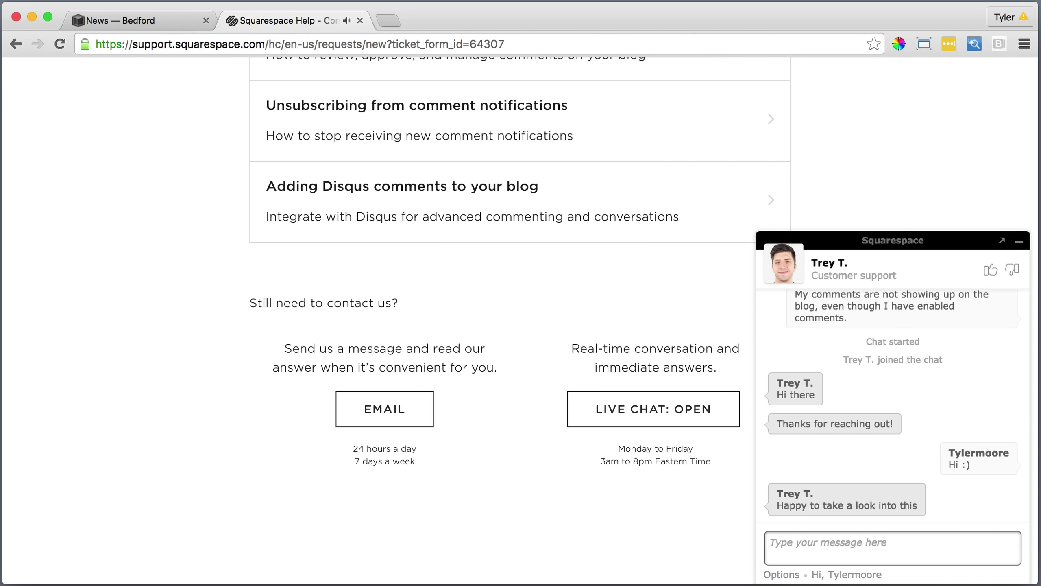
pyautogui.write('Awes')
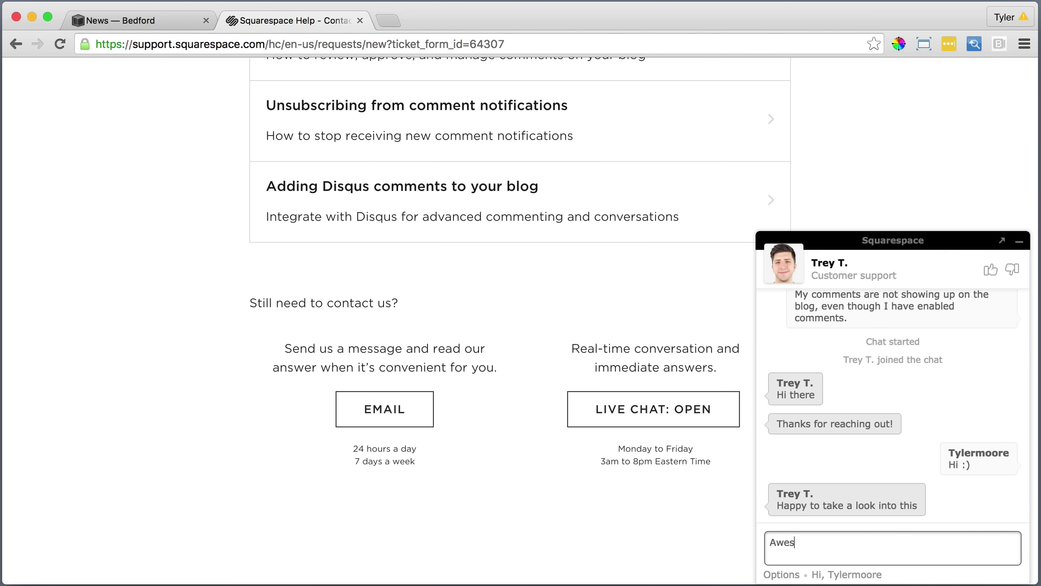
pyautogui.write('ome thanks')
pyautogui.press('Return')
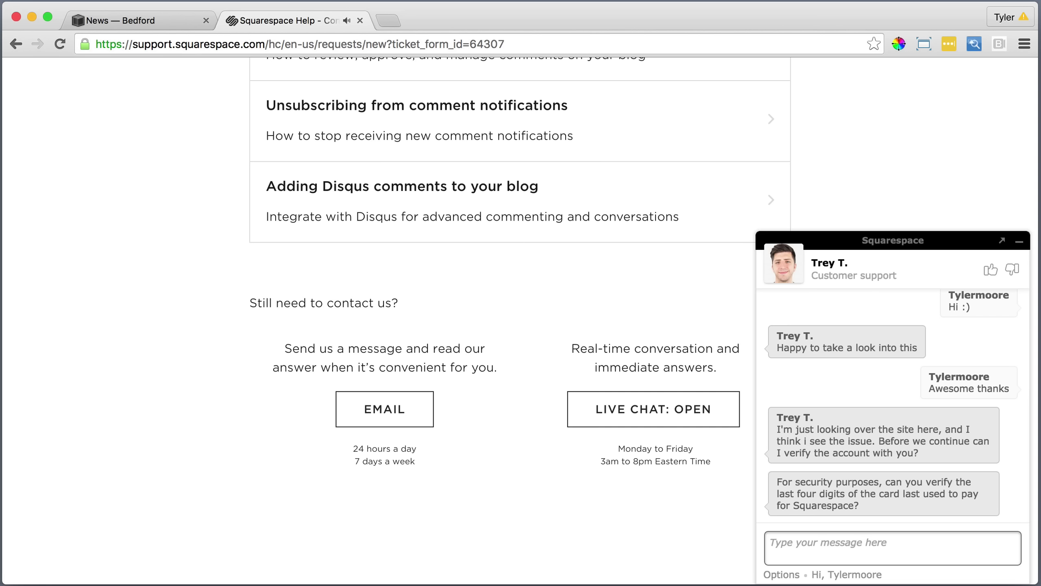
pyautogui.write('SUre o')
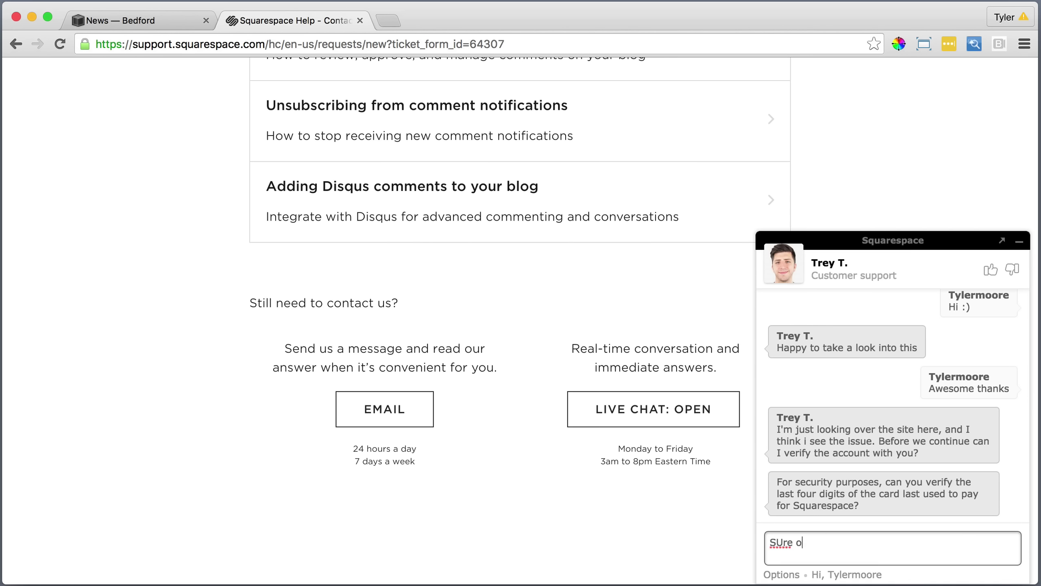
pyautogui.press('BackSpace')
pyautogui.press('BackSpace')
pyautogui.press('BackSpace')
pyautogui.write('re c')
pyautogui.write('nce second let me ge')
pyautogui.press('Return')
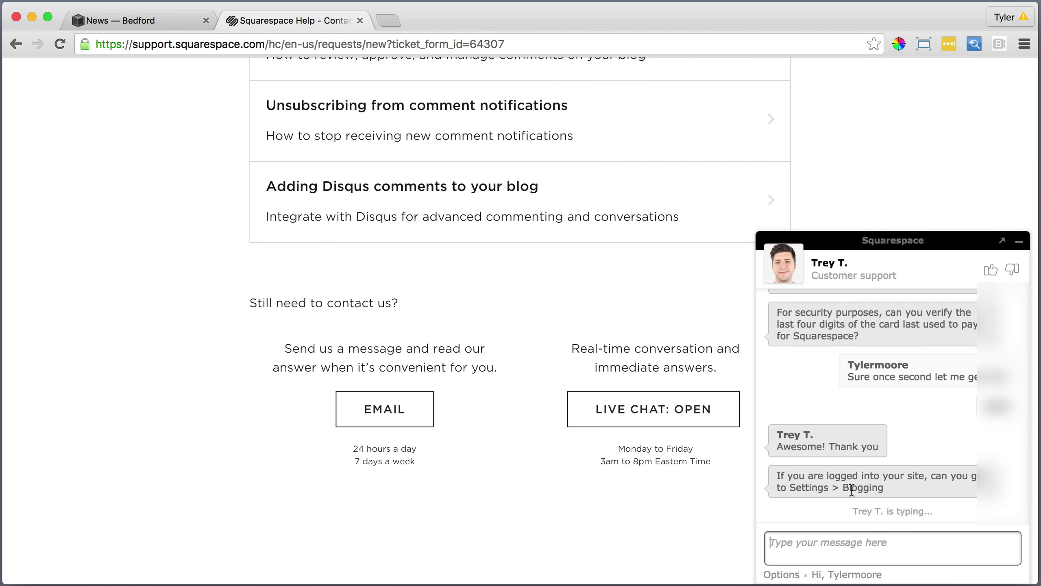
# Turn on Enable Comments Globally in Settings > Blogging > Comments Settings and save.
pyautogui.click(134, 20)
pyautogui.click(130, 388)
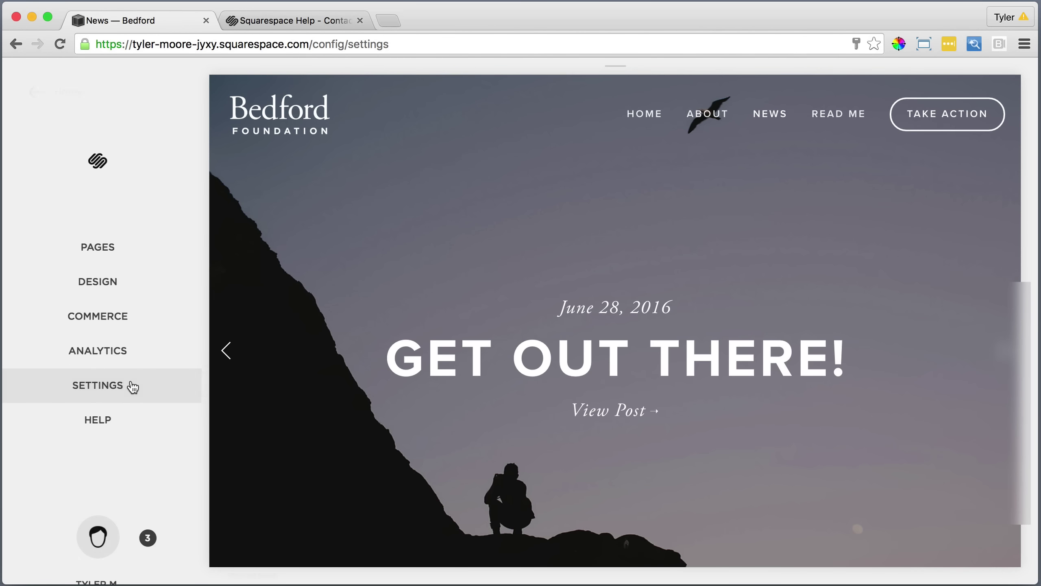
pyautogui.scroll(-5, 145, 376)
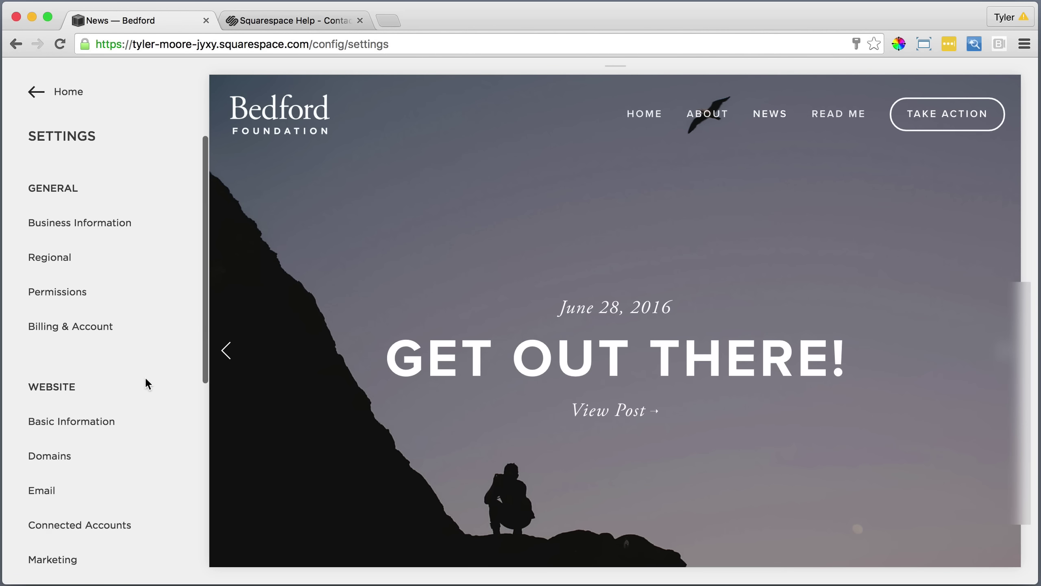
pyautogui.click(67, 427)
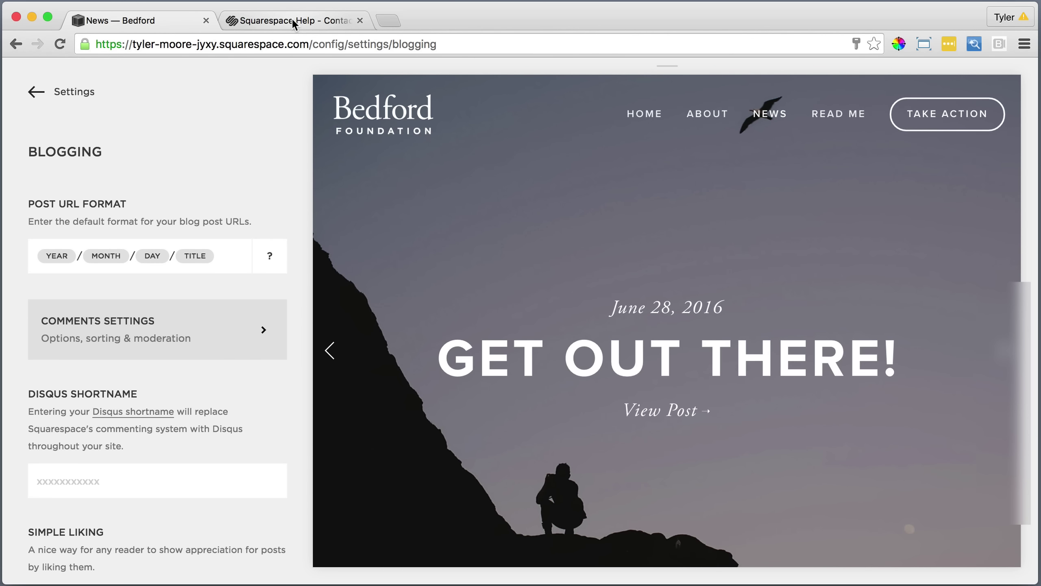
pyautogui.click(293, 20)
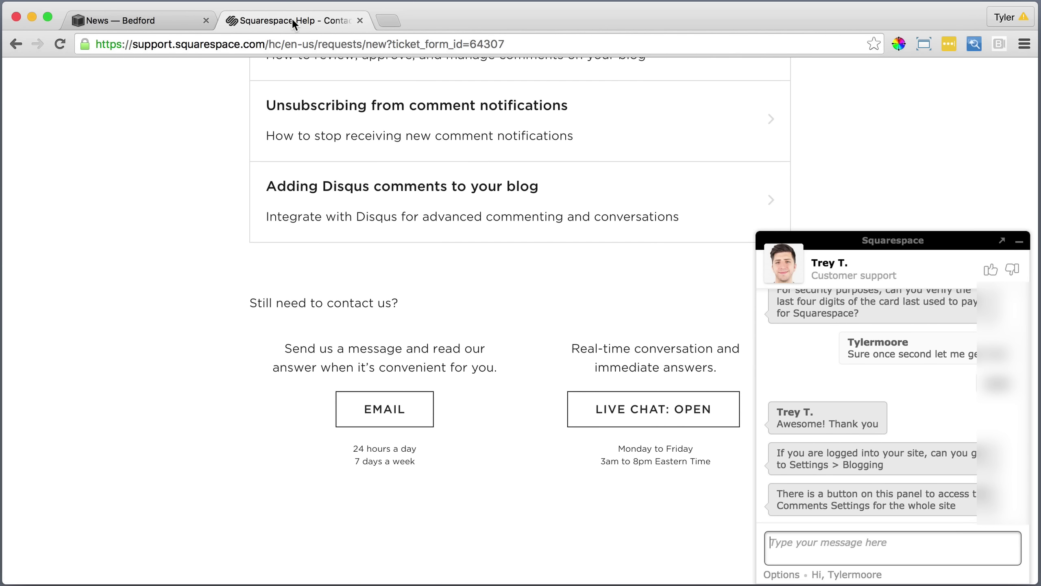
pyautogui.click(203, 20)
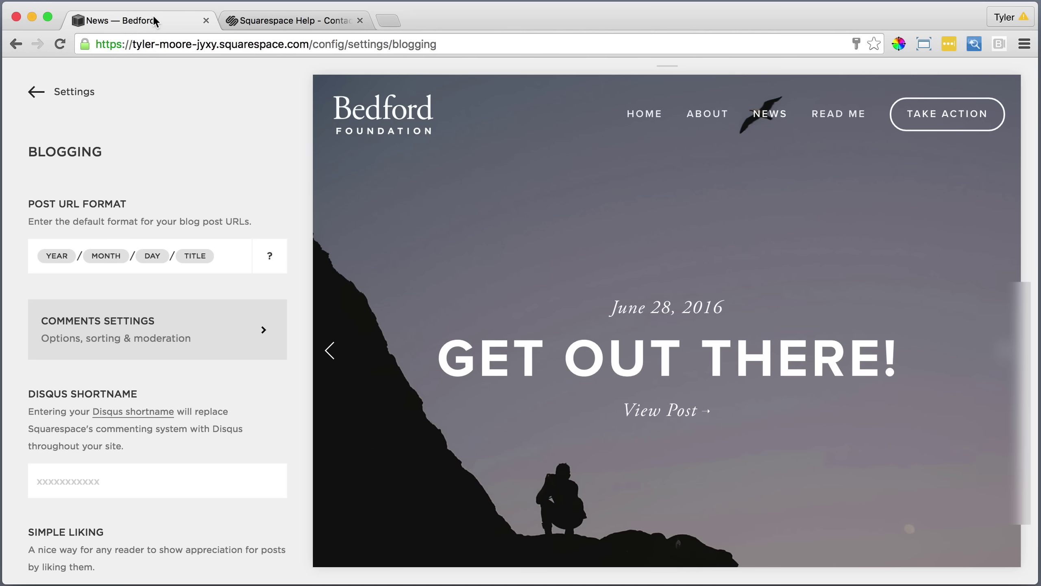
pyautogui.click(251, 335)
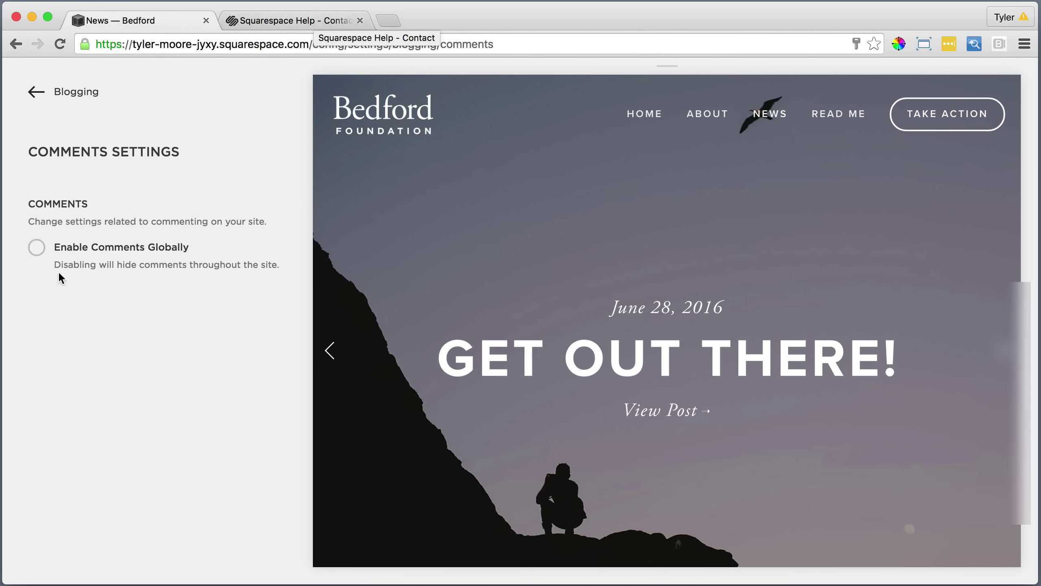
pyautogui.click(37, 249)
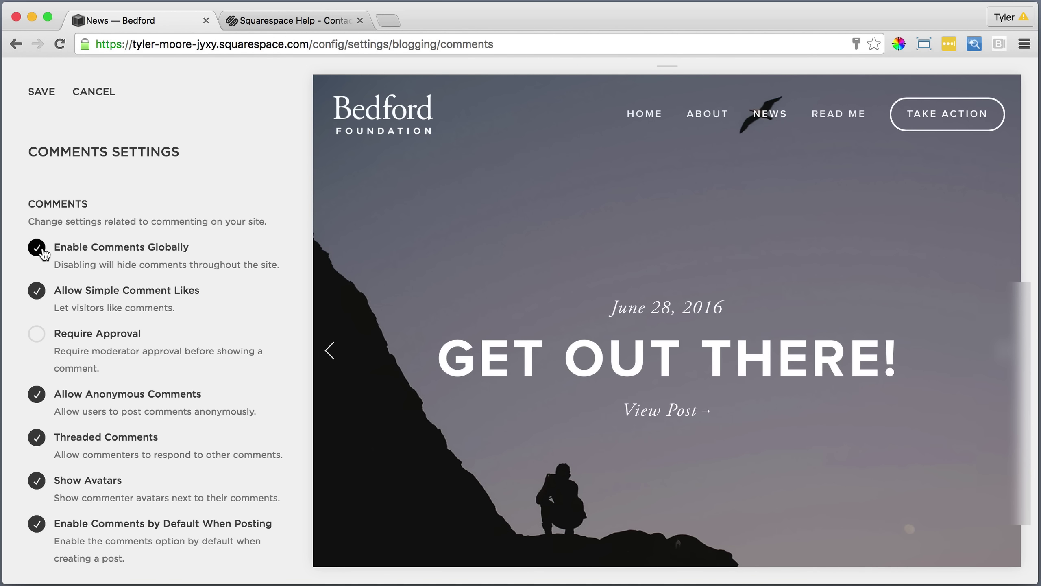
pyautogui.click(47, 95)
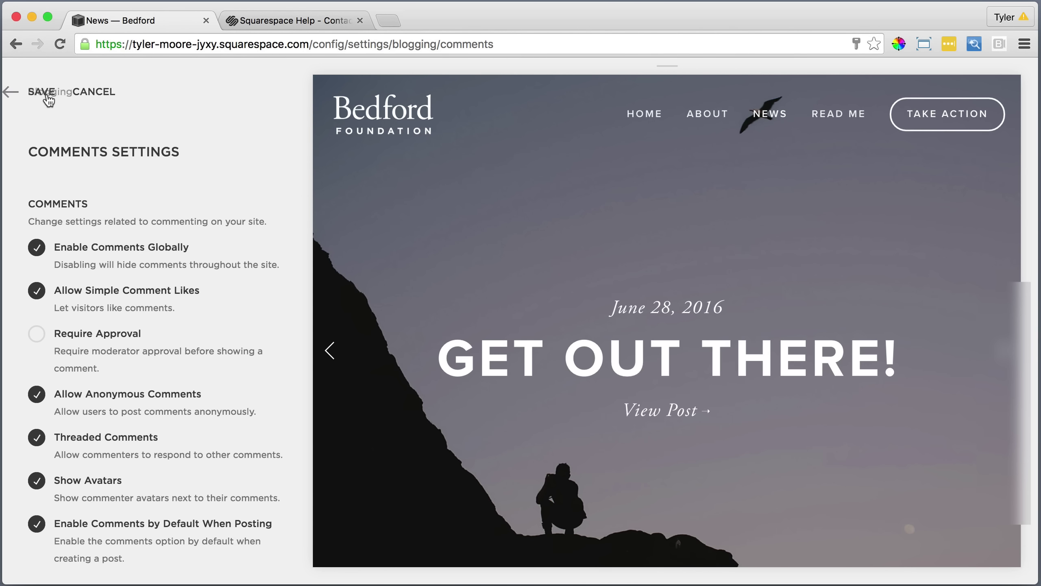
# Ask the support agent in the chat whether enabling globally was the fix.
pyautogui.click(313, 20)
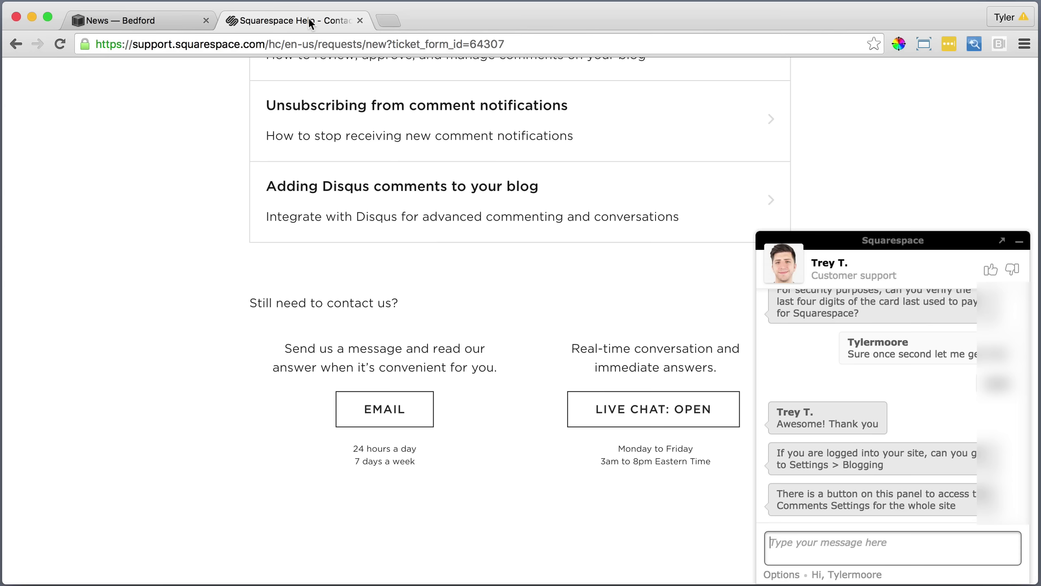
pyautogui.click(852, 539)
pyautogui.write('THe')
pyautogui.press('BackSpace')
pyautogui.press('BackSpace')
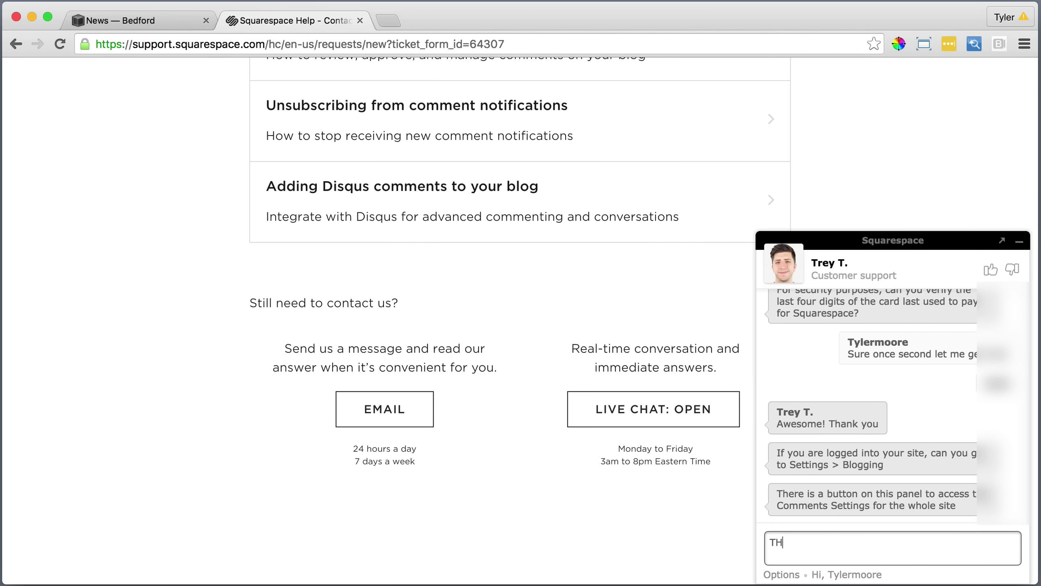
pyautogui.write('hen a')
pyautogui.write('nable globn')
pyautogui.write('lly?')
pyautogui.press('Return')
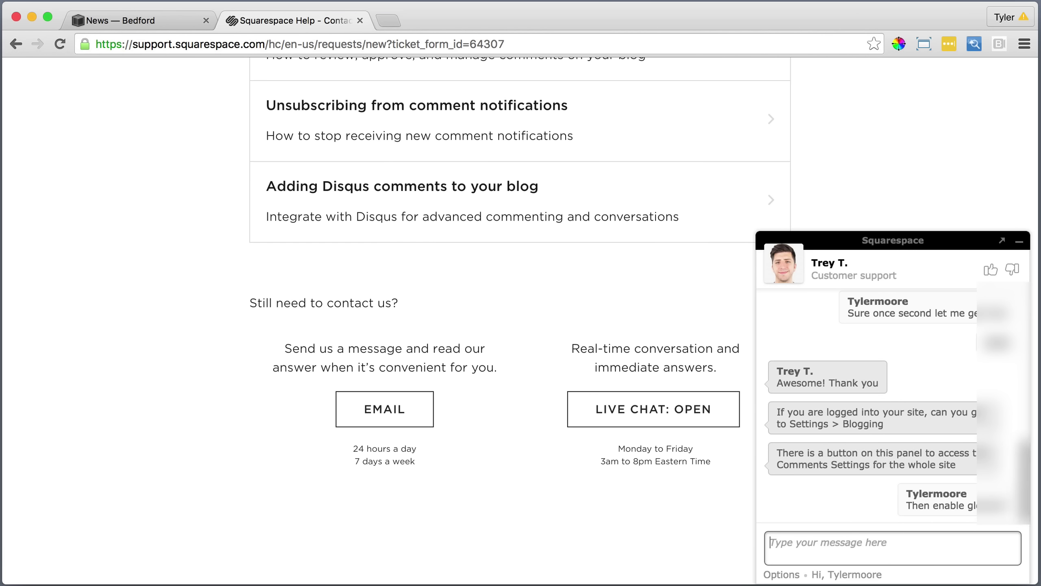
# Check the Get Out There! post on the News blog to confirm comments now appear.
pyautogui.click(139, 18)
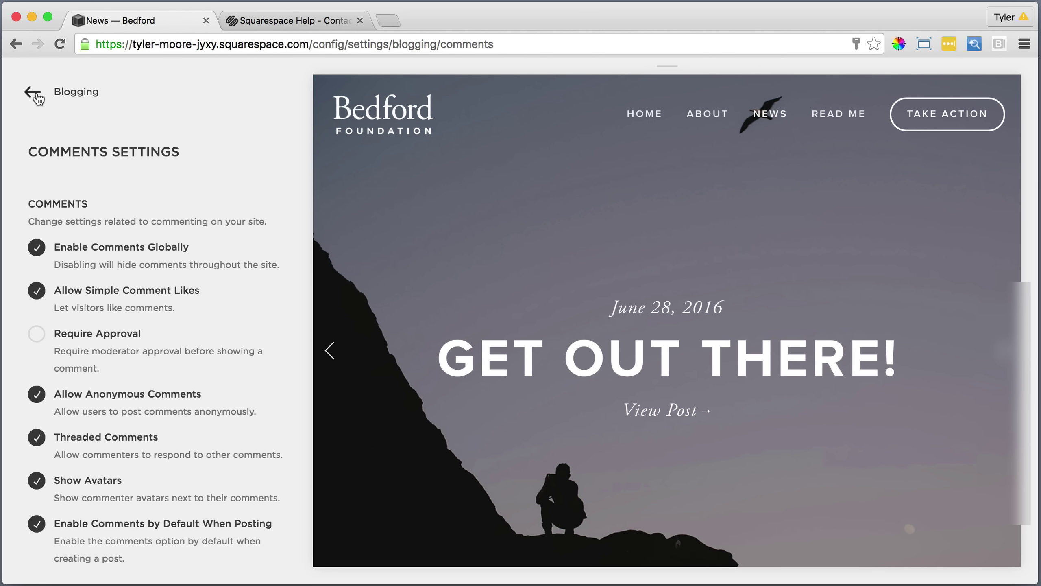
pyautogui.click(35, 93)
pyautogui.click(768, 111)
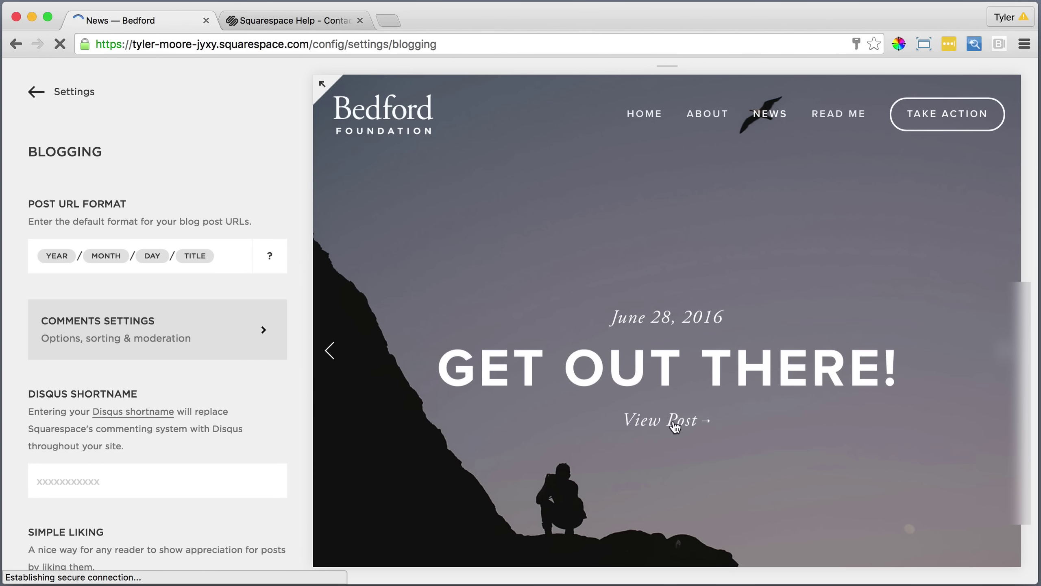
pyautogui.click(674, 425)
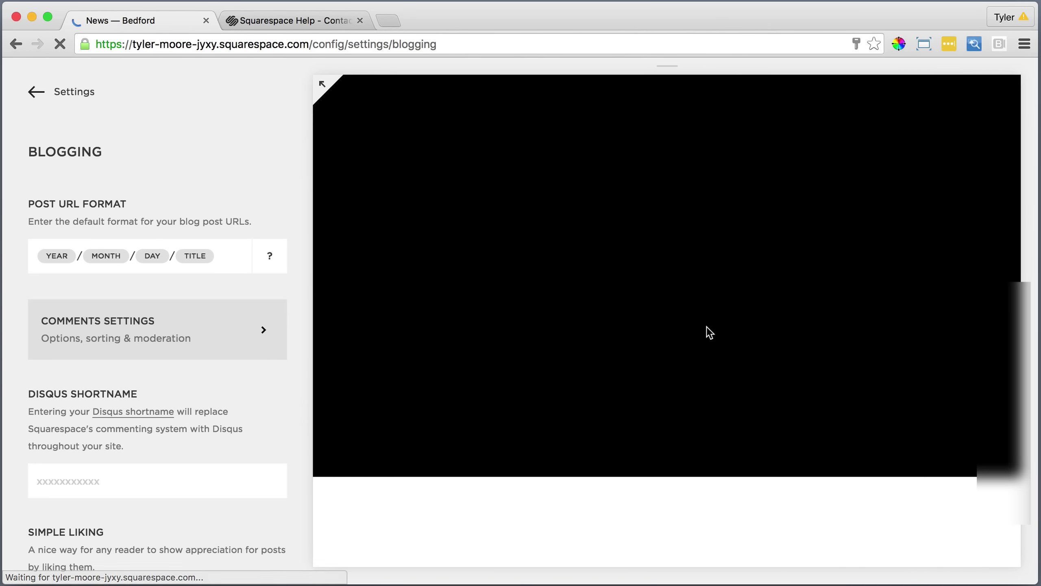
pyautogui.scroll(-15, 709, 325)
pyautogui.scroll(4, 707, 326)
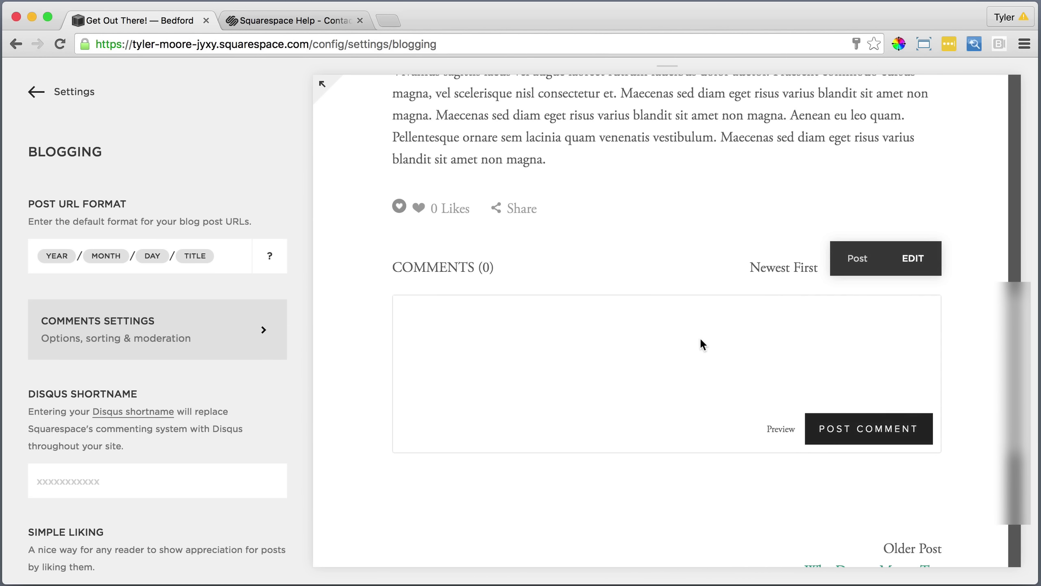
# Tell the agent it worked, ask a follow-up question, and send 'Awesome, thanks! Have a great day!!'.
pyautogui.hotkey('ctrl', 'Tab')
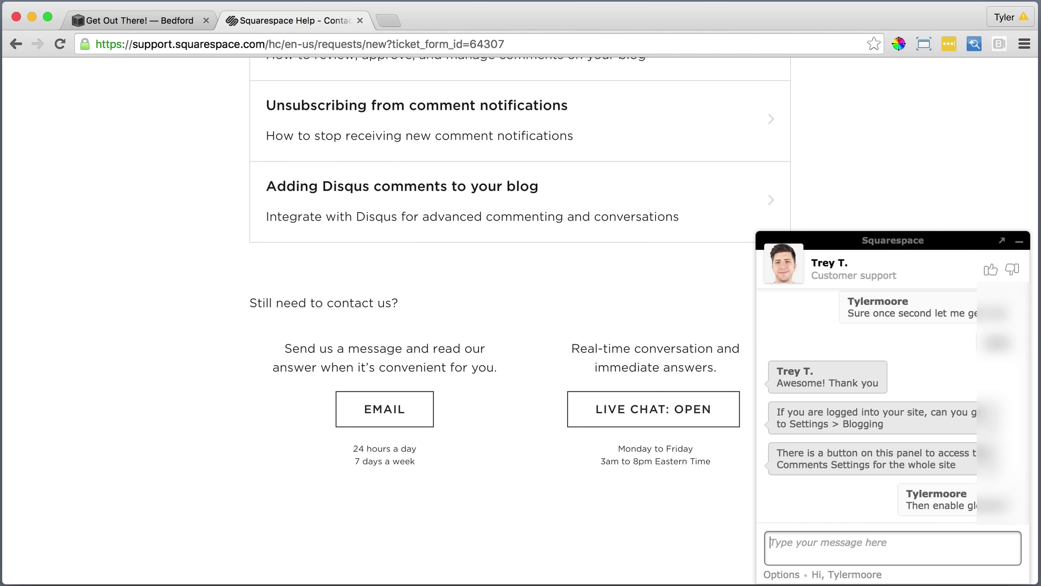
pyautogui.click(886, 560)
pyautogui.write('Awesome it worked!  ')
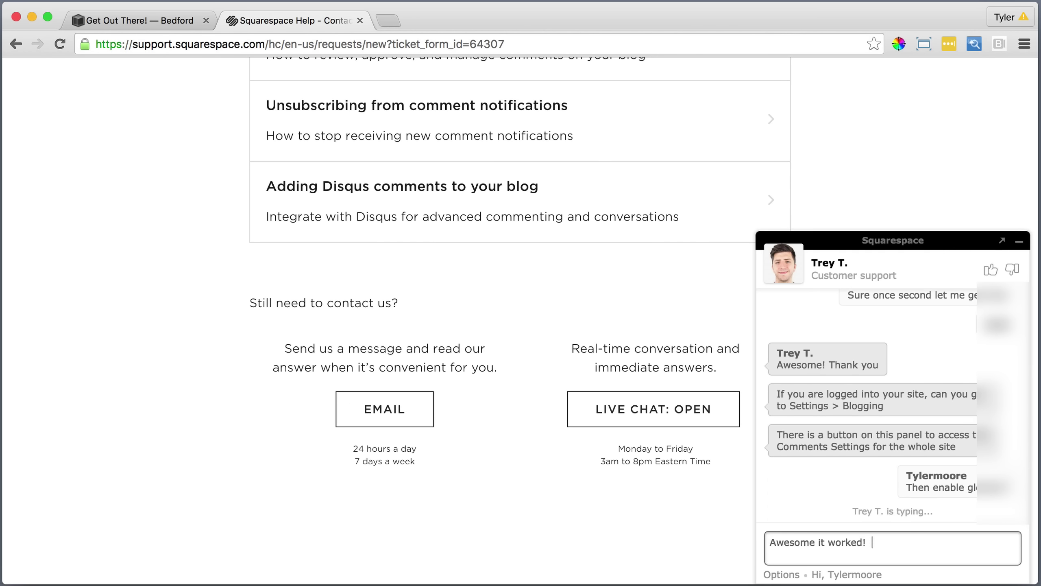
pyautogui.write('Just a quick other question.  Do you also do live support for peo')
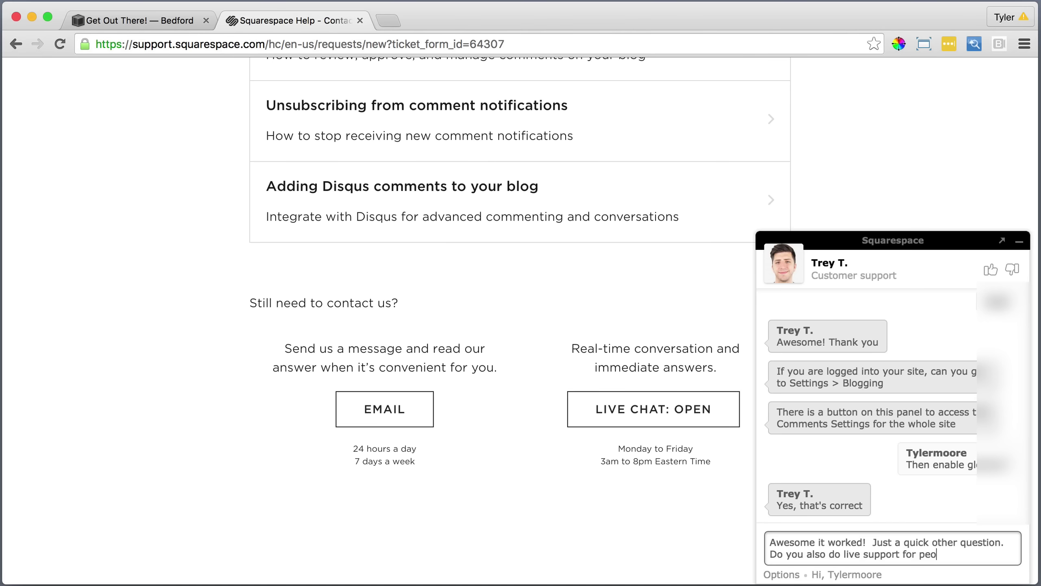
pyautogui.write('ple who have not paid for an account yet?')
pyautogui.press('Return')
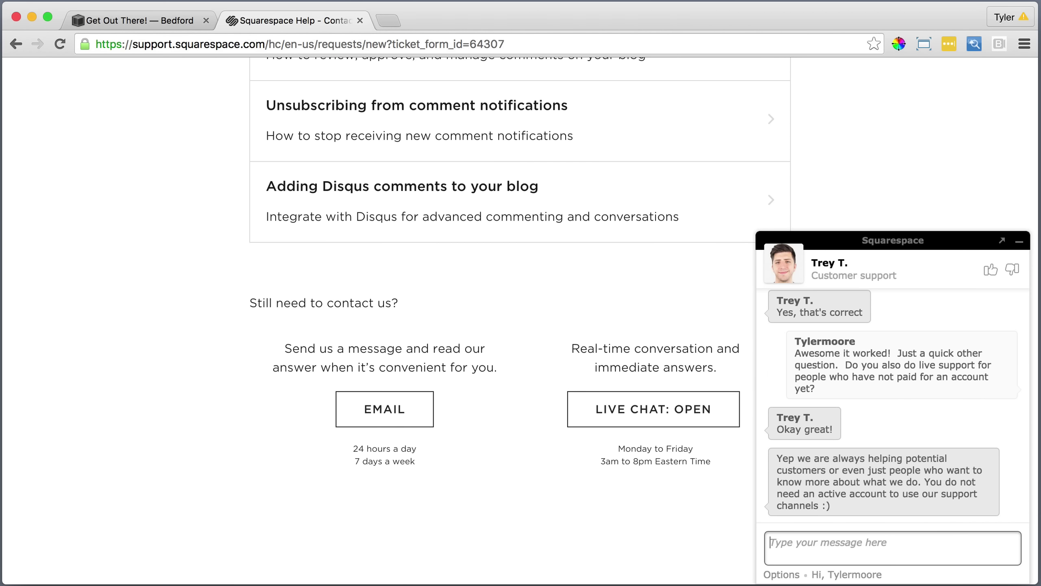
pyautogui.write('Awesome, thanks!  Have a great day!!')
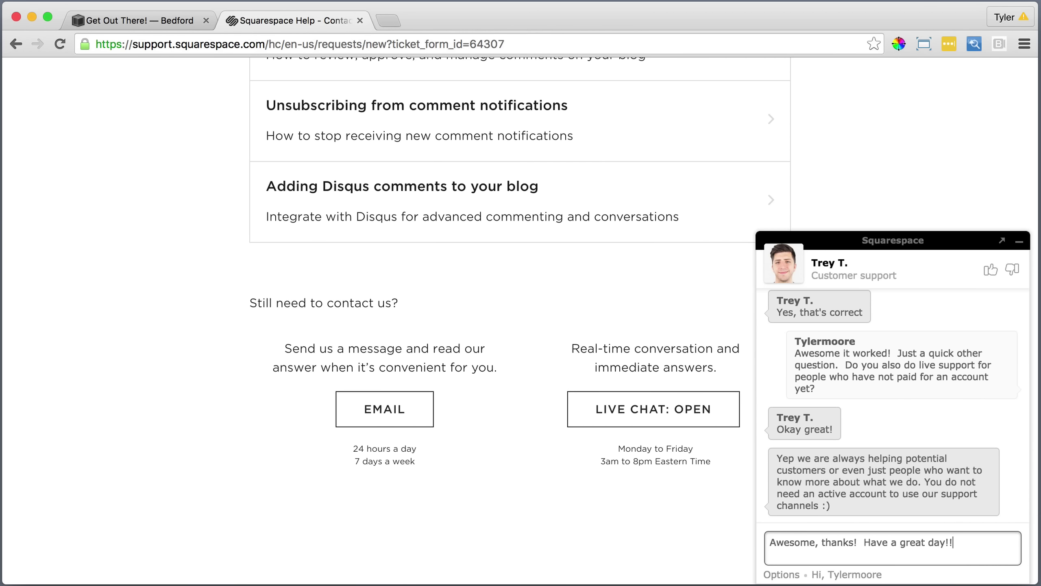
pyautogui.press('Return')
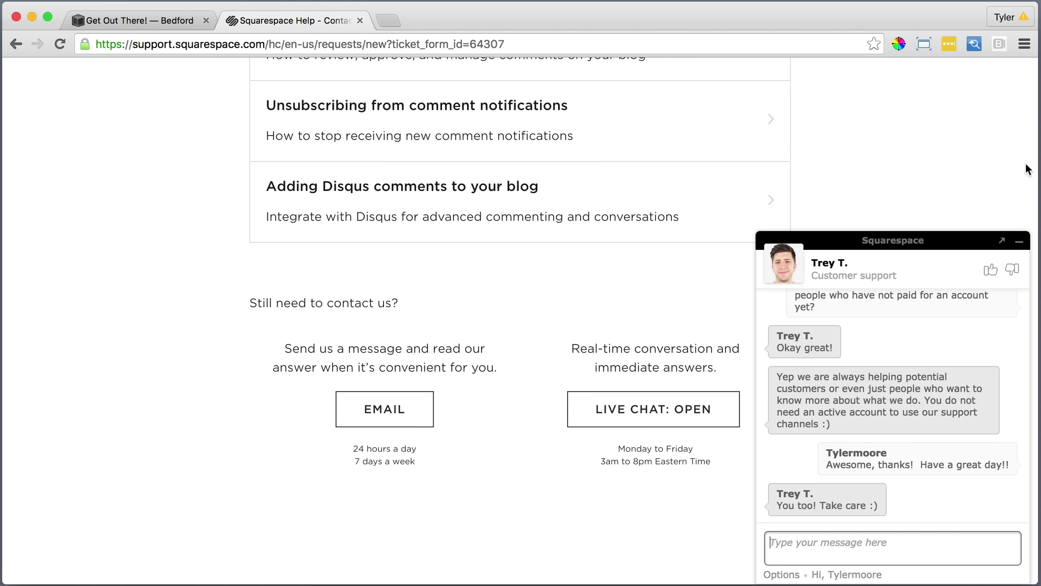
# Rate the chat as good with the comment 'Awesome thank you!' and minimize the chat.
pyautogui.click(990, 271)
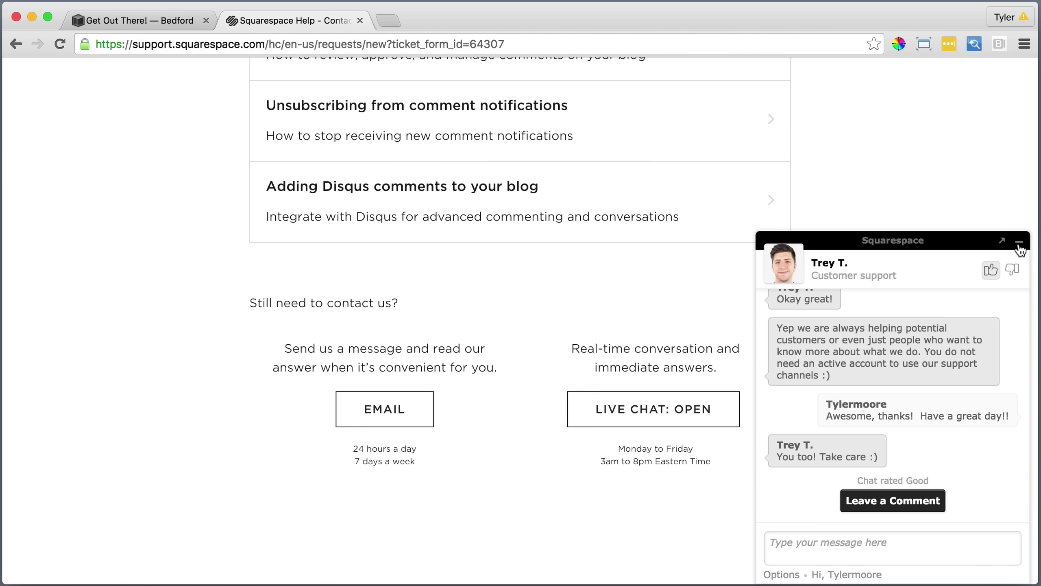
pyautogui.click(890, 503)
pyautogui.click(848, 405)
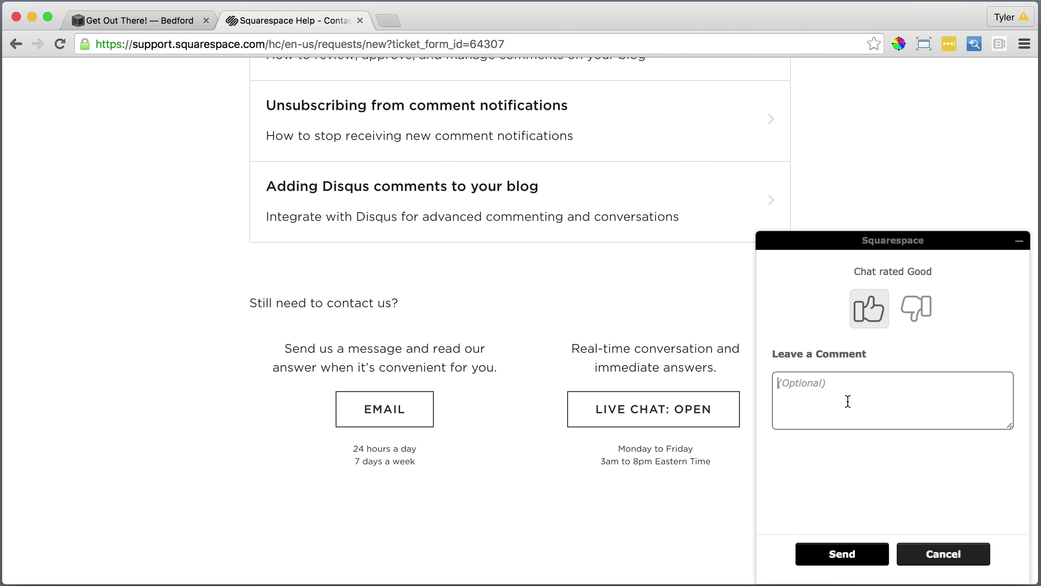
pyautogui.write('Awesome thank you!')
pyautogui.click(877, 559)
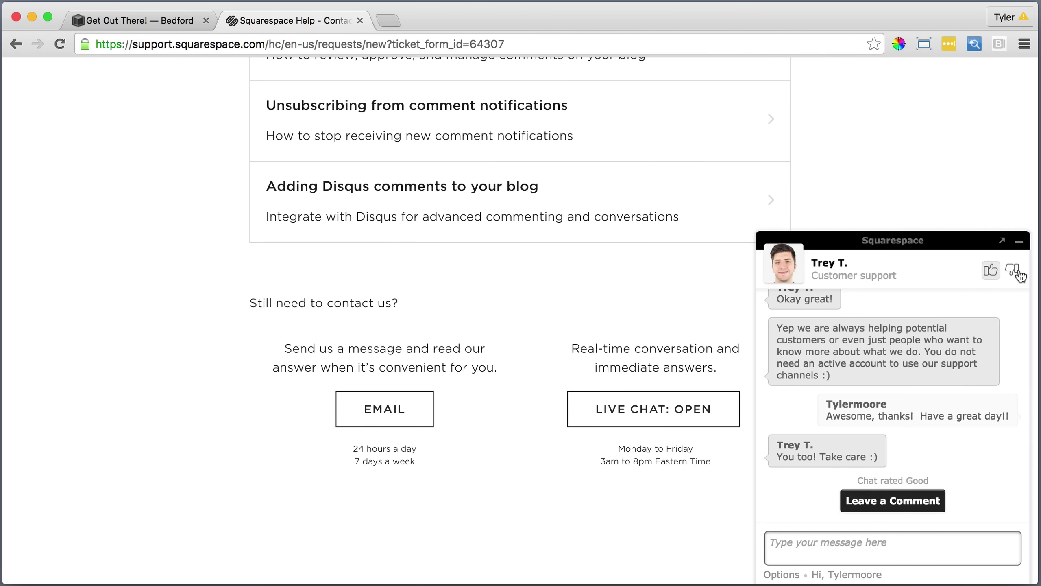
pyautogui.click(1019, 241)
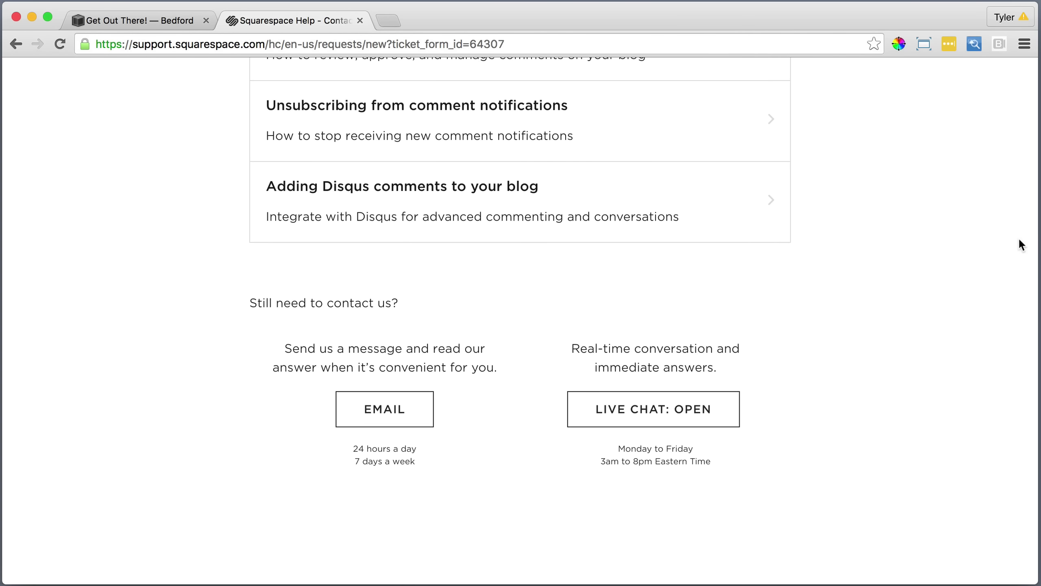
# Close the Help tab and open the Read Me page's settings from the Pages list.
pyautogui.click(359, 19)
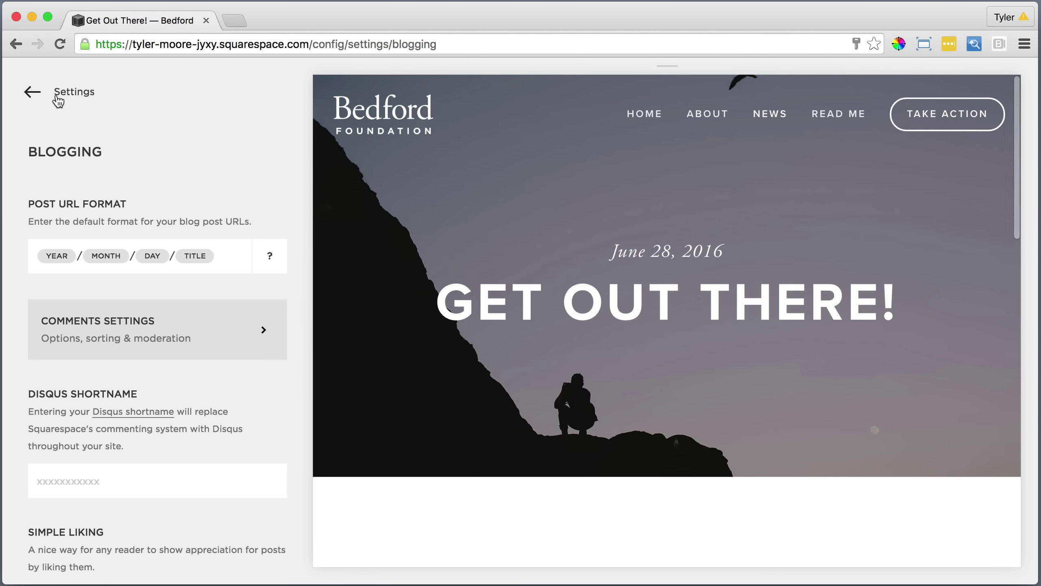
pyautogui.click(55, 96)
pyautogui.click(52, 95)
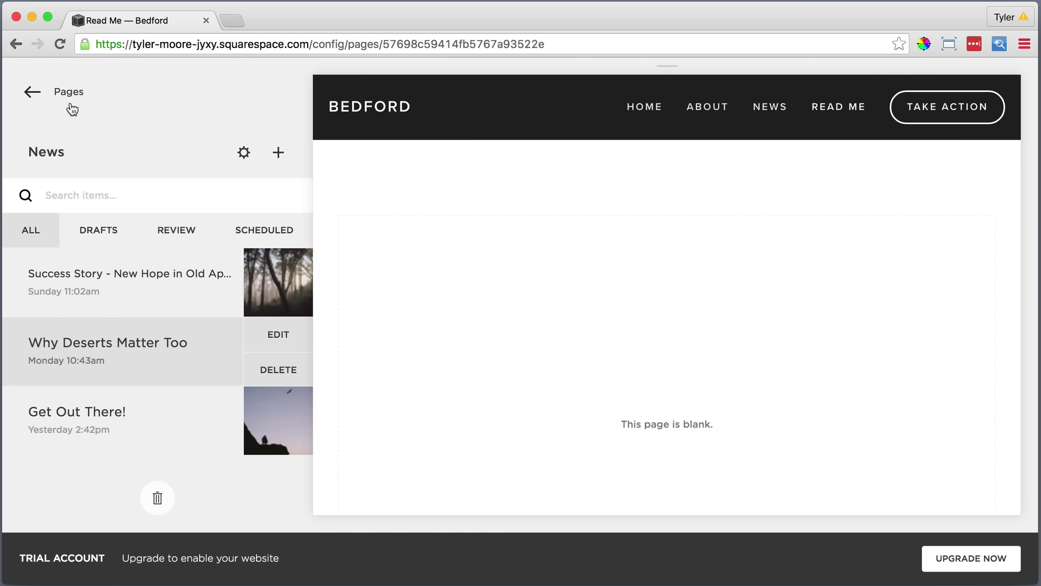
pyautogui.click(69, 91)
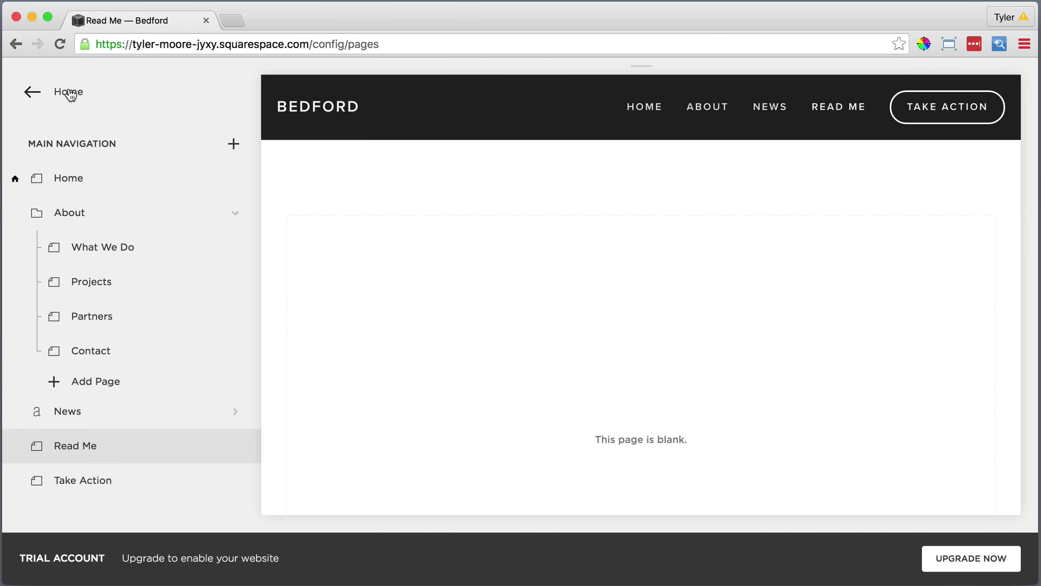
pyautogui.click(84, 447)
pyautogui.click(235, 447)
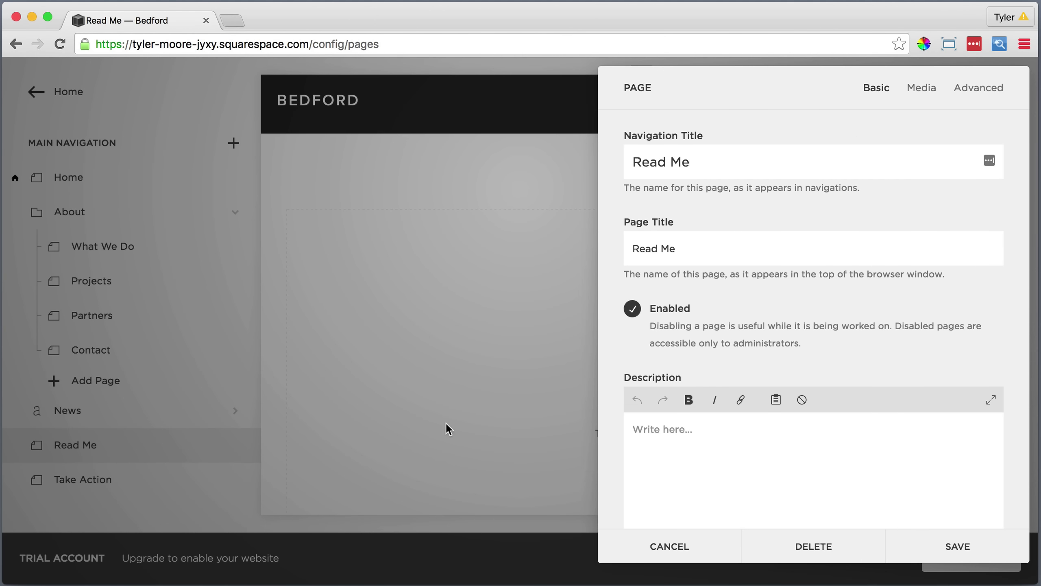
# Enter the description lines and link 'Get Started' to the Bedford template page.
pyautogui.click(664, 430)
pyautogui.write('Bedford is ideal for your')
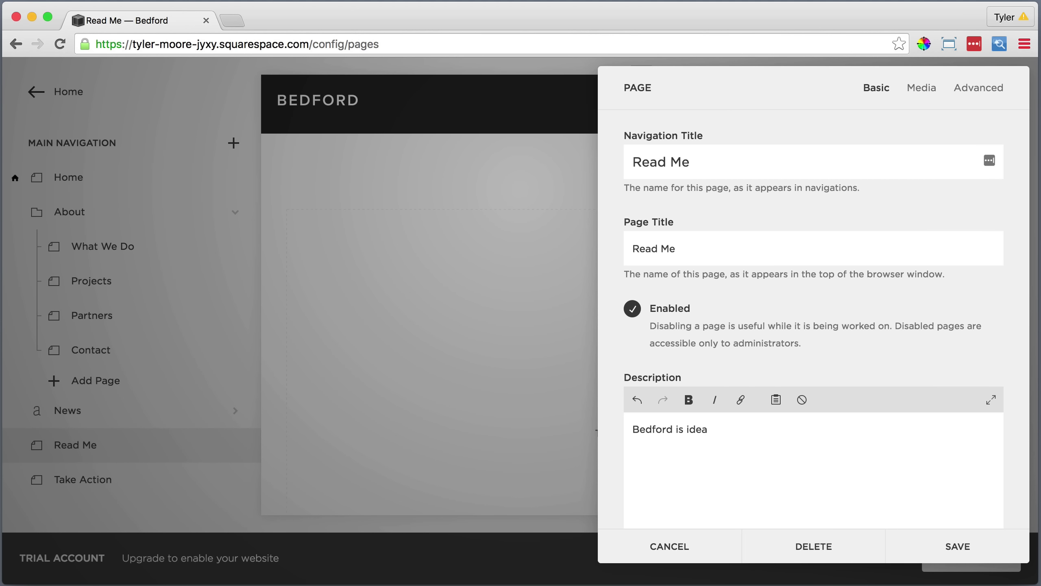
pyautogui.press('Return')
pyautogui.write('BUSINESS OR ORGANIZATION')
pyautogui.press('Return')
pyautogui.write('Get')
pyautogui.write(' Started')
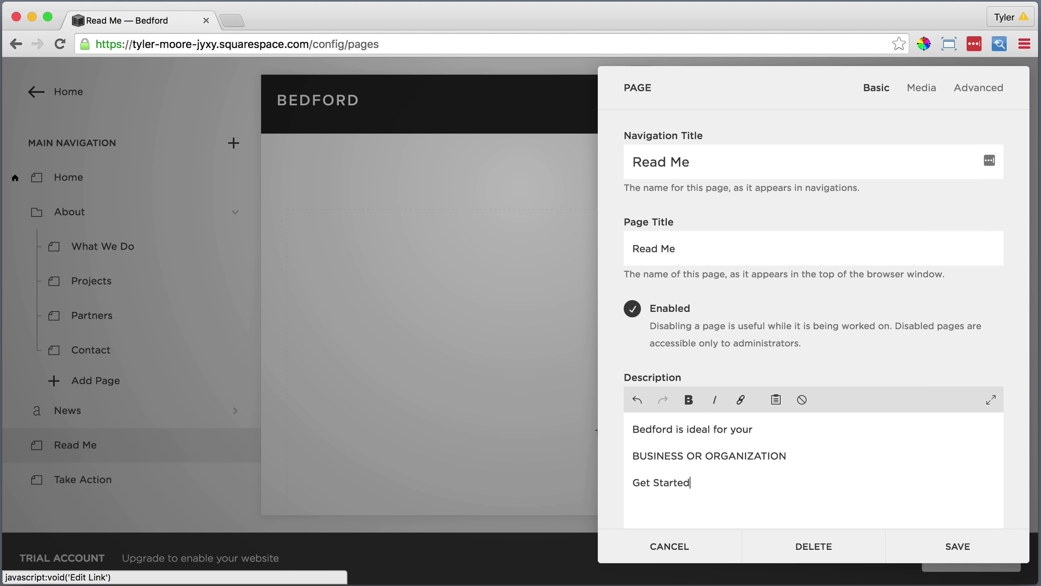
pyautogui.moveTo(689, 483); pyautogui.dragTo(634, 484)
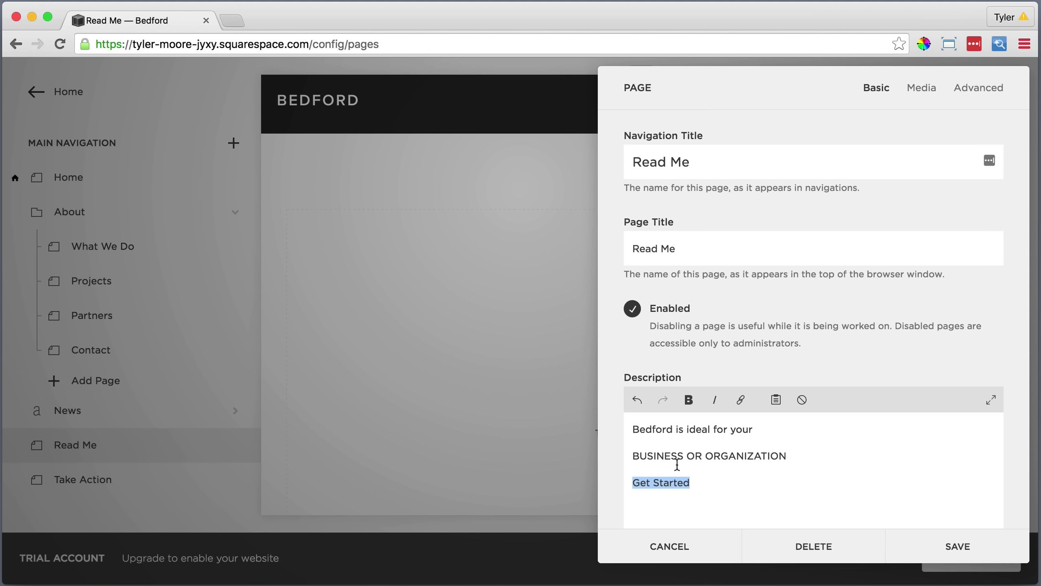
pyautogui.click(741, 400)
pyautogui.write('h')
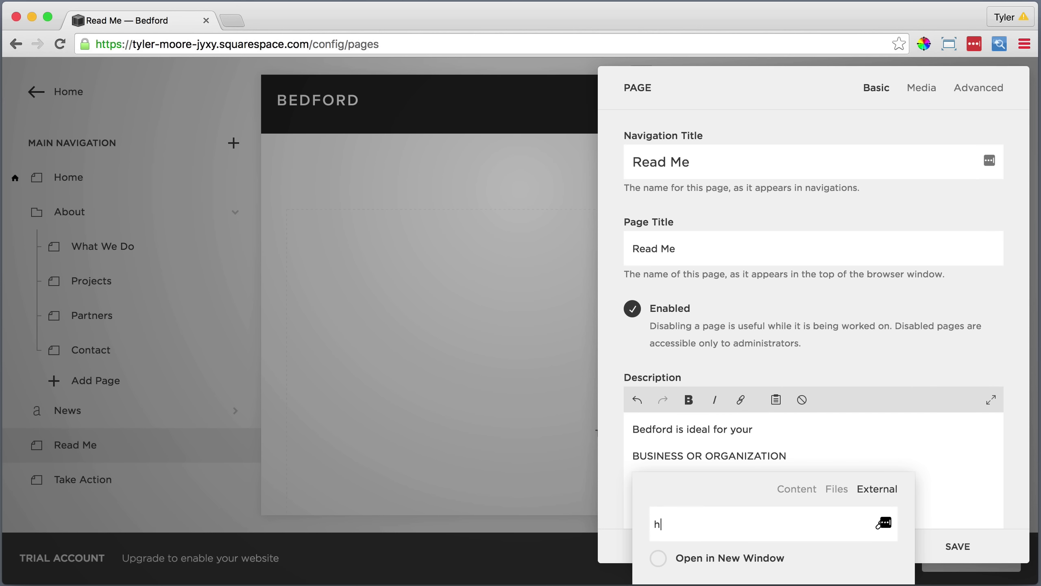
pyautogui.write('ttp://www.squarespace.com/')
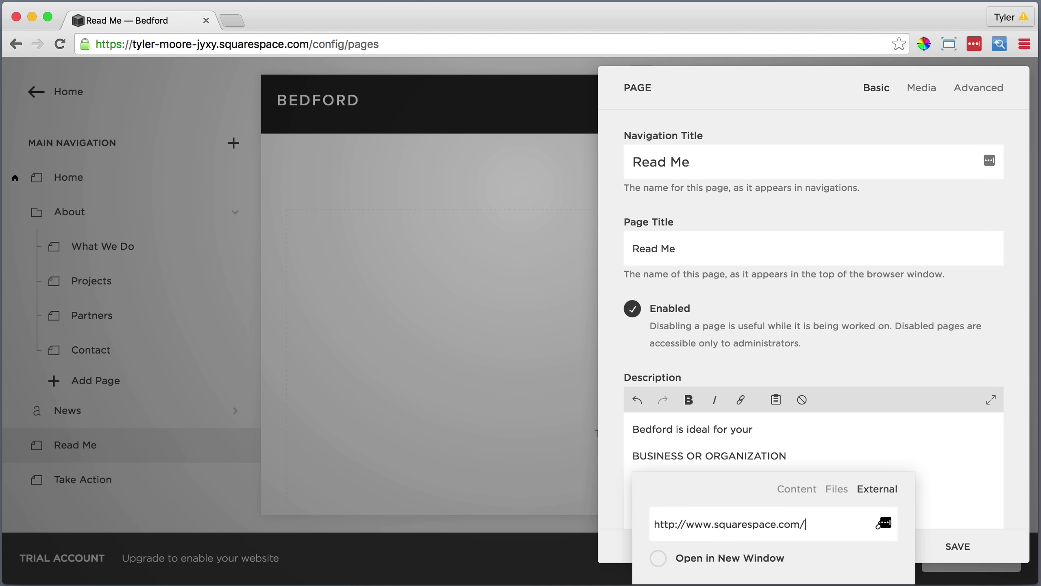
pyautogui.write('websites/tem')
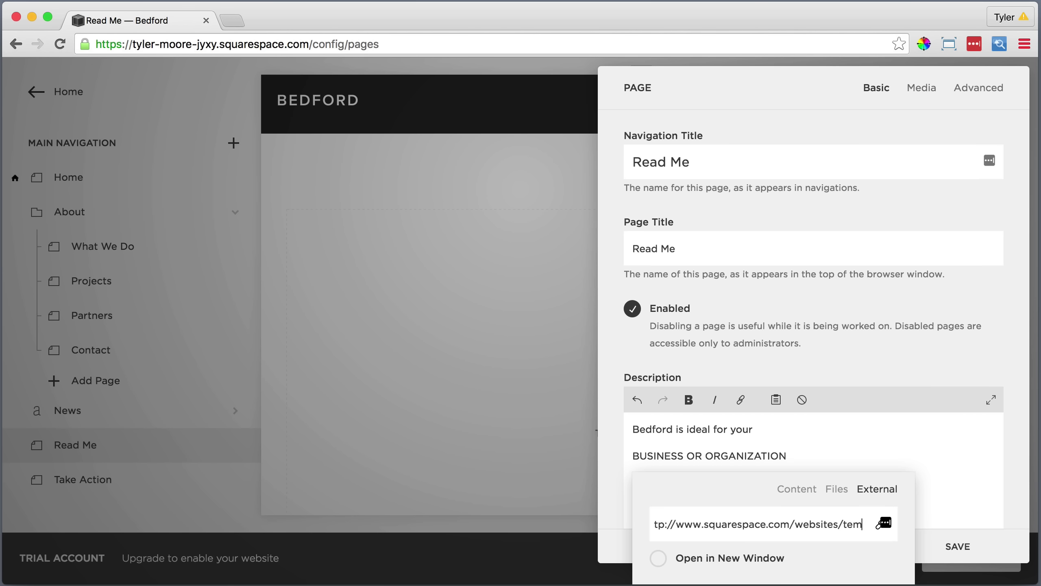
pyautogui.write('plates/bedford')
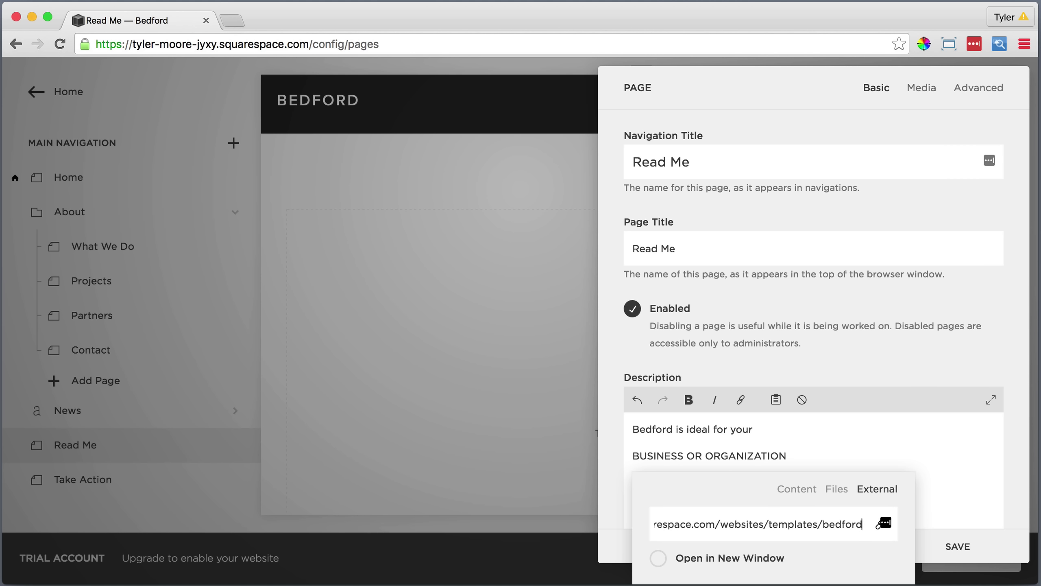
pyautogui.press('Return')
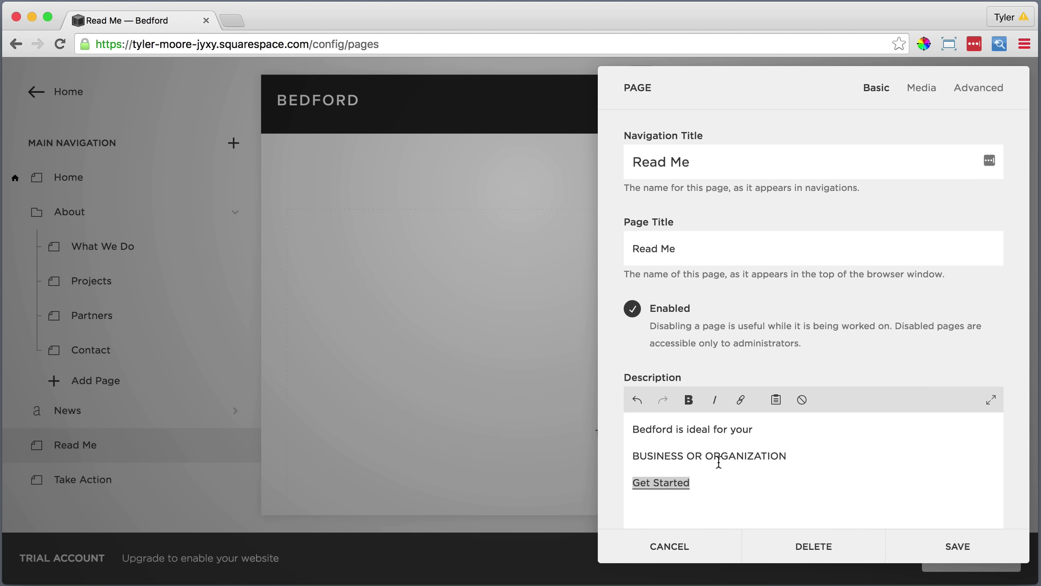
# Italicize 'Bedford is ideal for your' and bold 'BUSINESS OR ORGANIZATION'.
pyautogui.moveTo(755, 427); pyautogui.dragTo(627, 426)
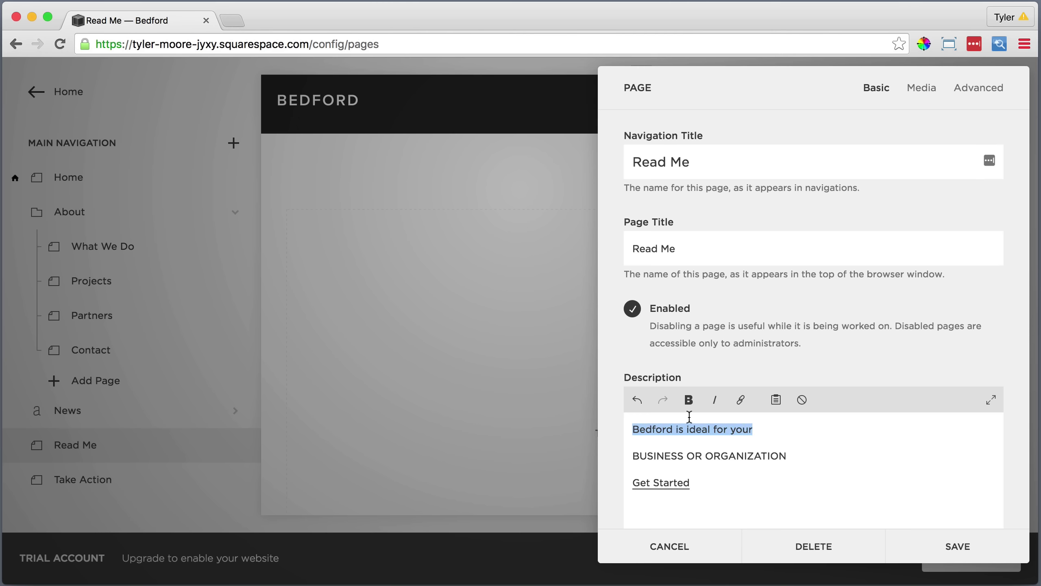
pyautogui.click(715, 401)
pyautogui.click(793, 454)
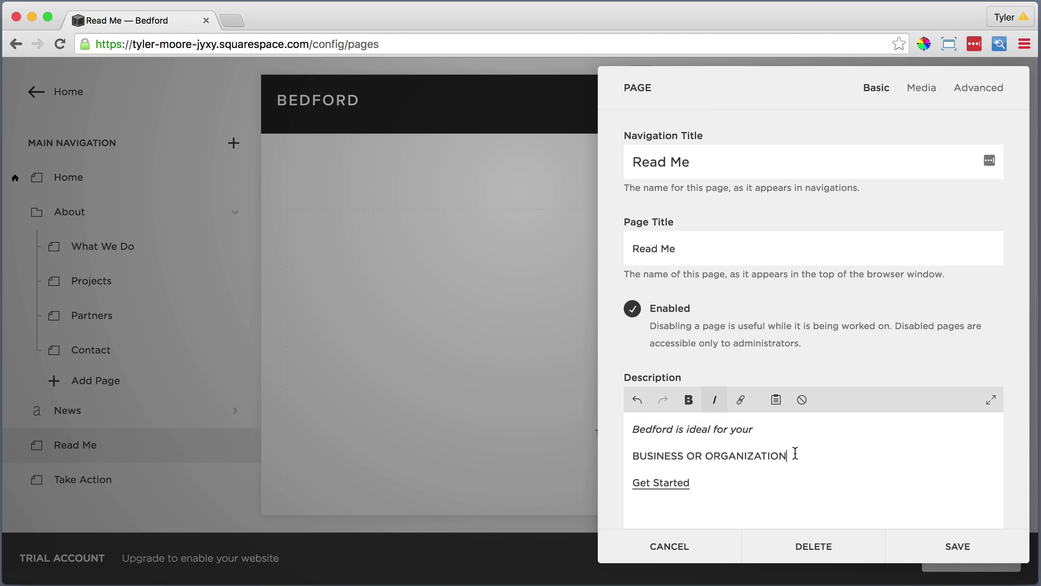
pyautogui.moveTo(794, 455); pyautogui.dragTo(623, 458)
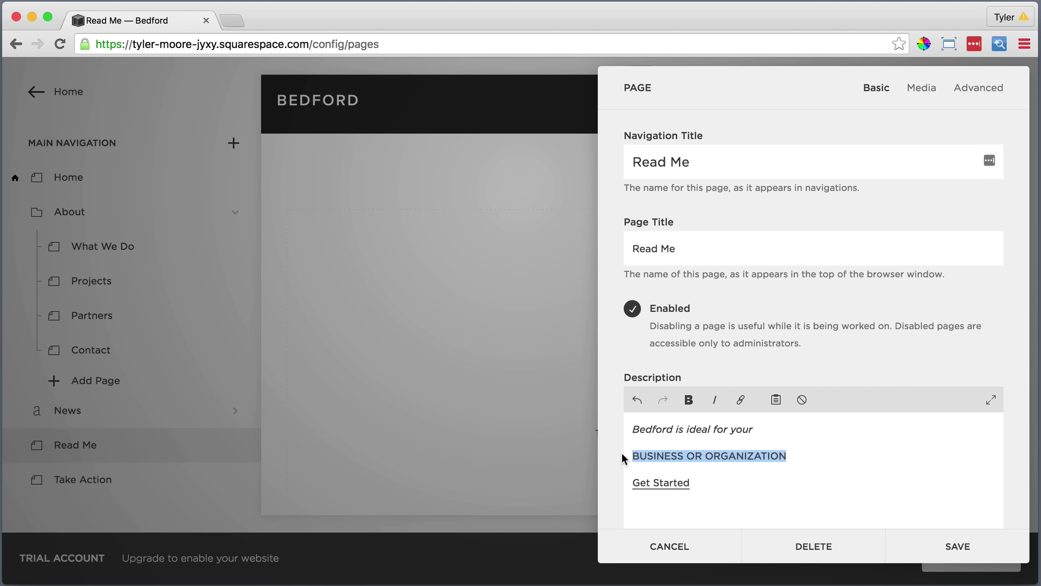
pyautogui.click(688, 400)
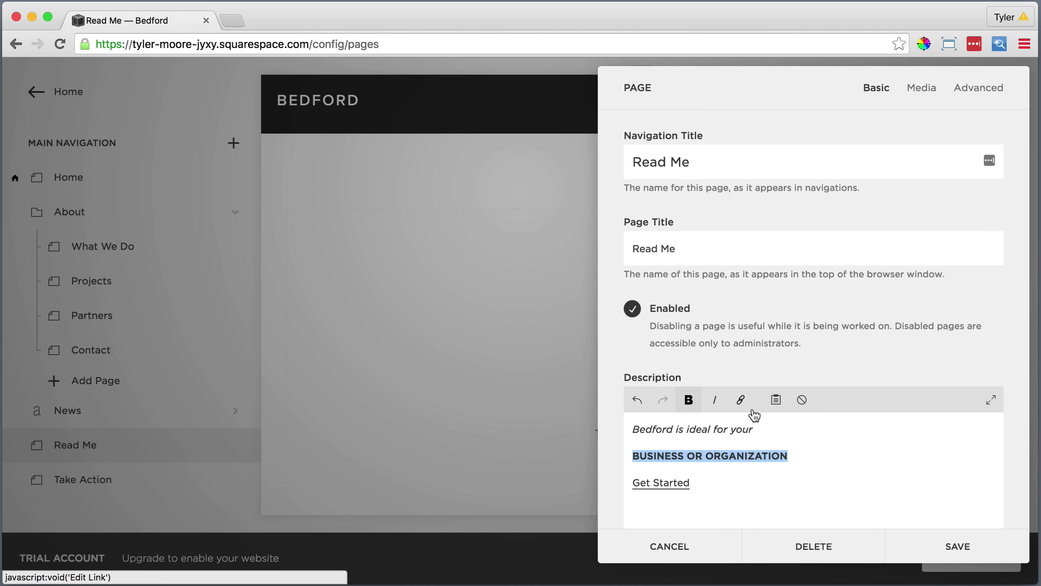
pyautogui.scroll(-5, 758, 412)
pyautogui.scroll(5, 758, 412)
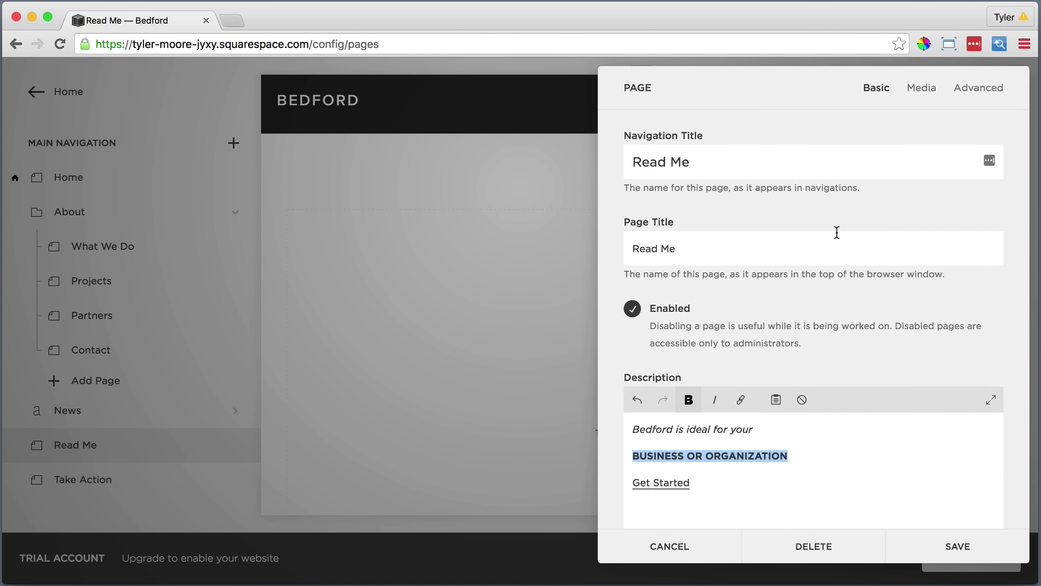
# Upload Read Me Main Image.jpg as the Read Me page banner and save the settings.
pyautogui.click(919, 88)
pyautogui.click(813, 211)
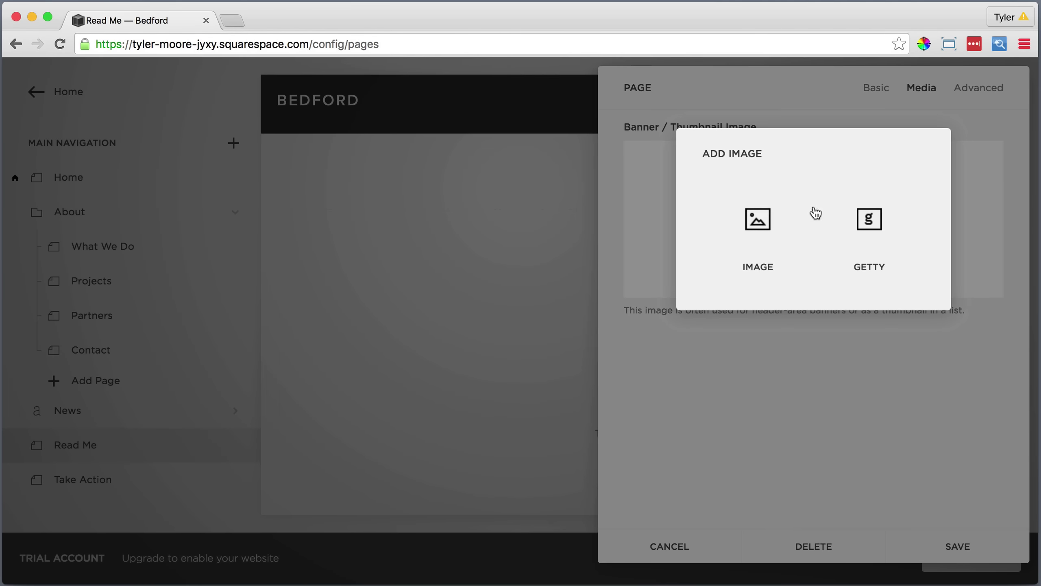
pyautogui.click(758, 225)
pyautogui.click(498, 116)
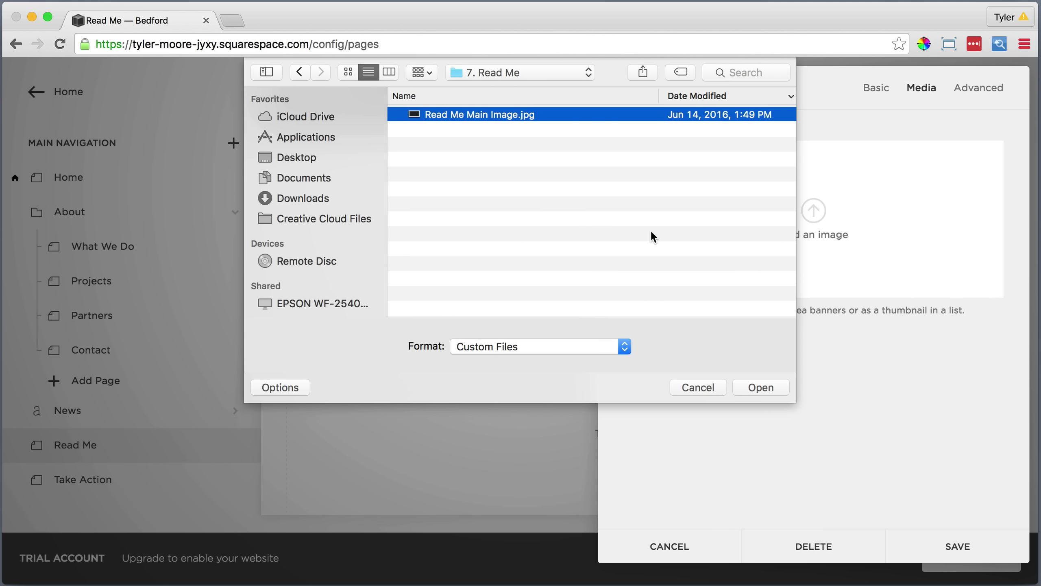
pyautogui.click(758, 388)
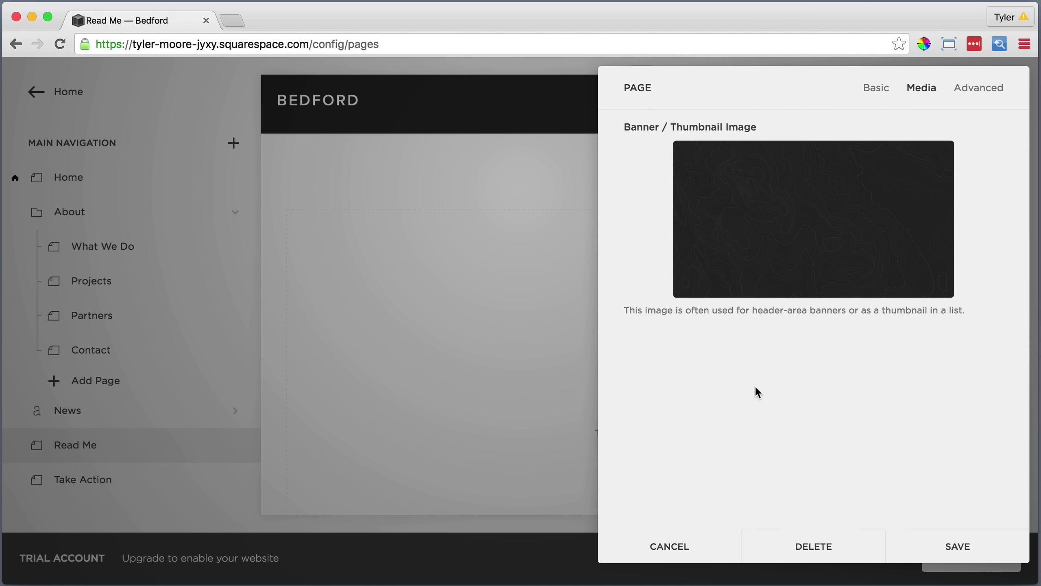
pyautogui.click(955, 545)
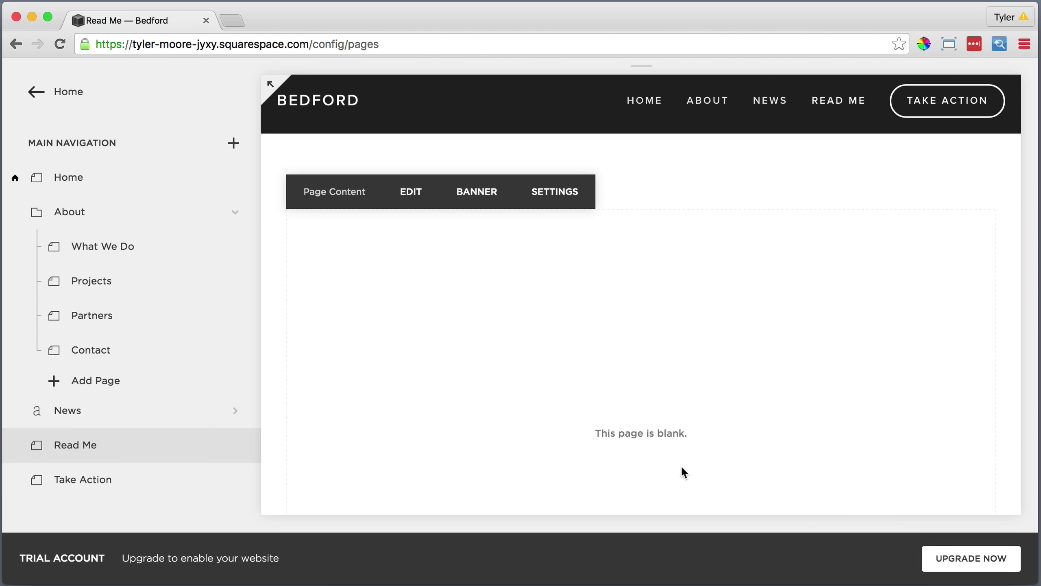
# Reload the preview and scroll down to the Read Me page's empty body.
pyautogui.click(59, 44)
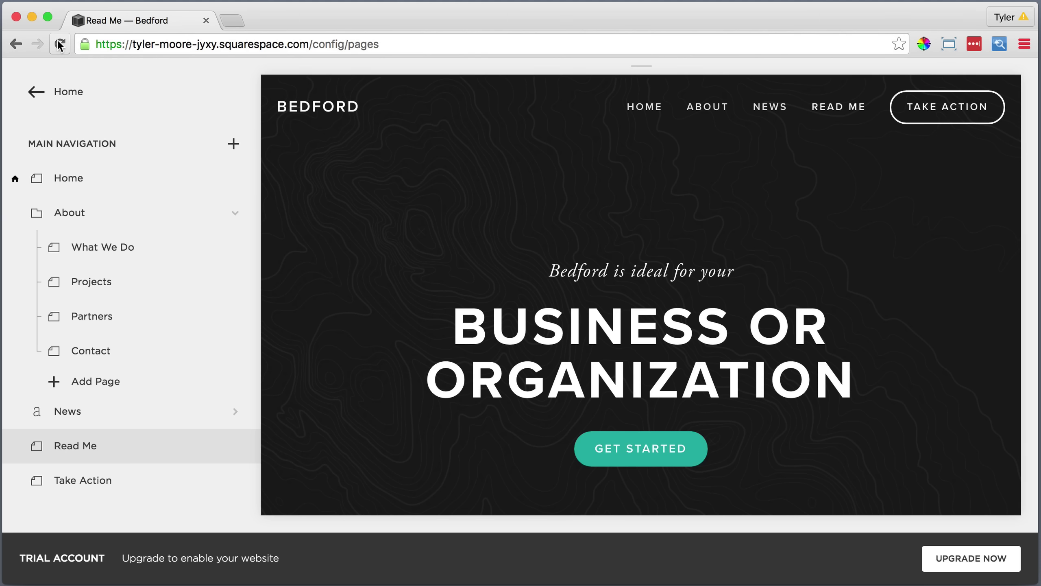
pyautogui.scroll(-3, 337, 158)
pyautogui.scroll(-5, 336, 158)
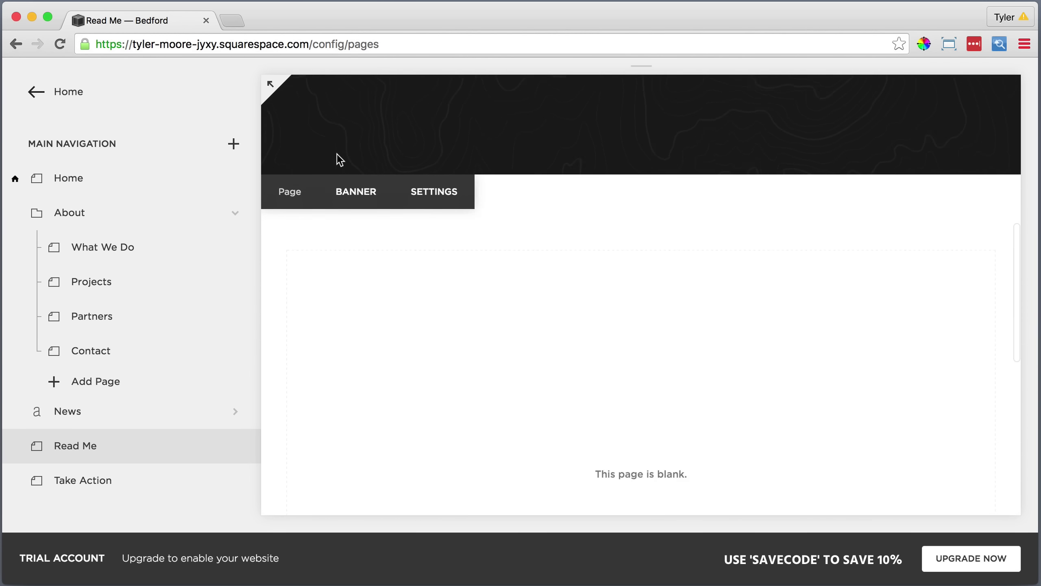
# Paste the thank-you sentence as plain text into a text block on the Read Me page.
pyautogui.click(412, 154)
pyautogui.scroll(-1, 408, 146)
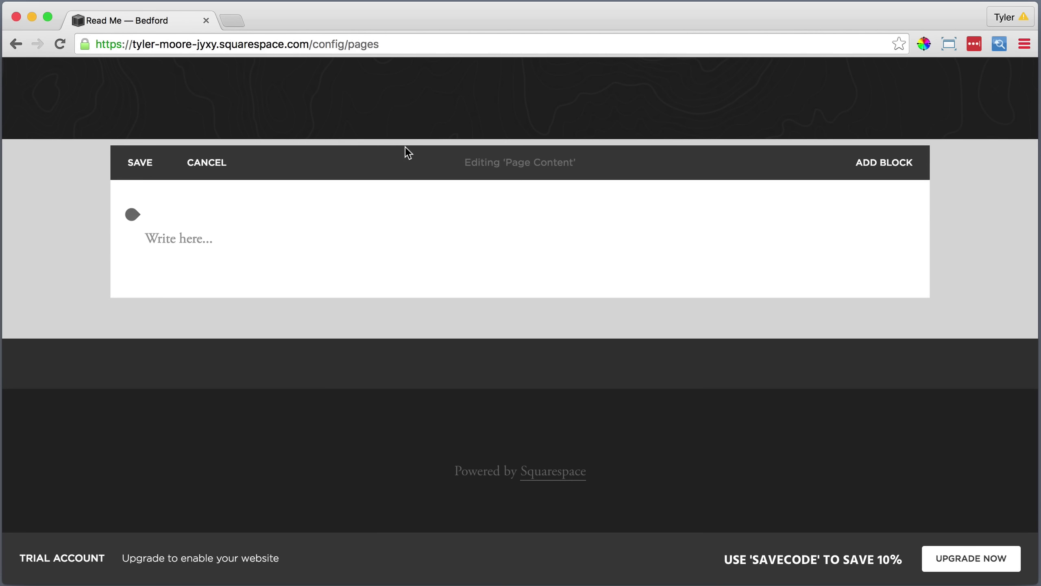
pyautogui.click(189, 237)
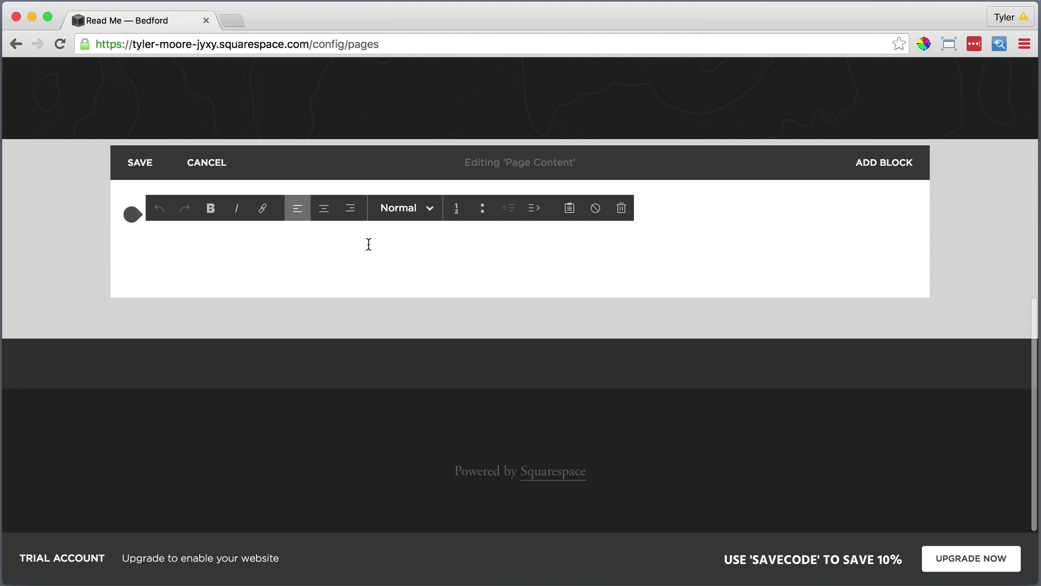
pyautogui.click(570, 207)
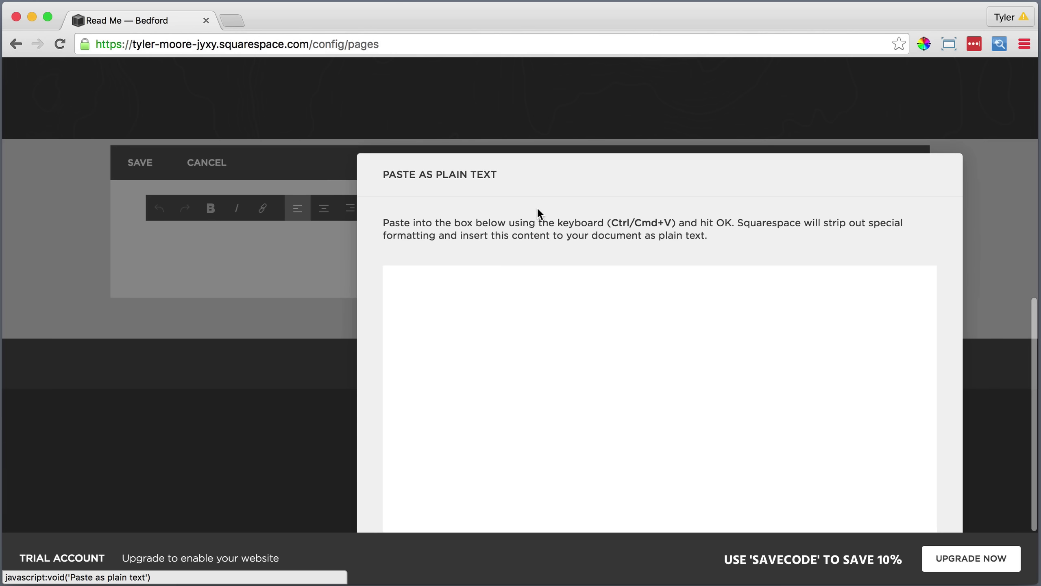
pyautogui.rightClick(479, 275)
pyautogui.click(508, 347)
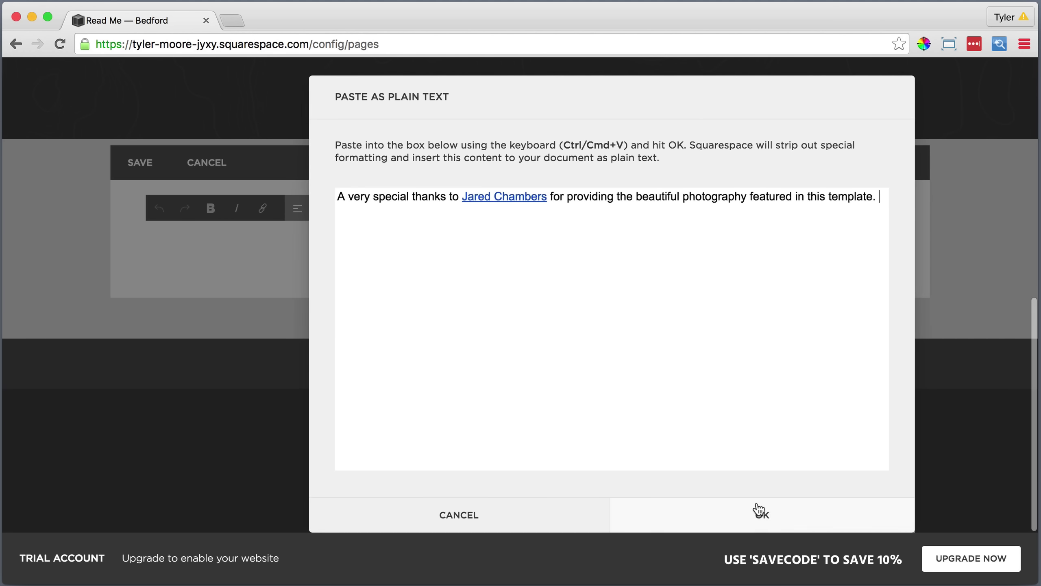
pyautogui.click(761, 511)
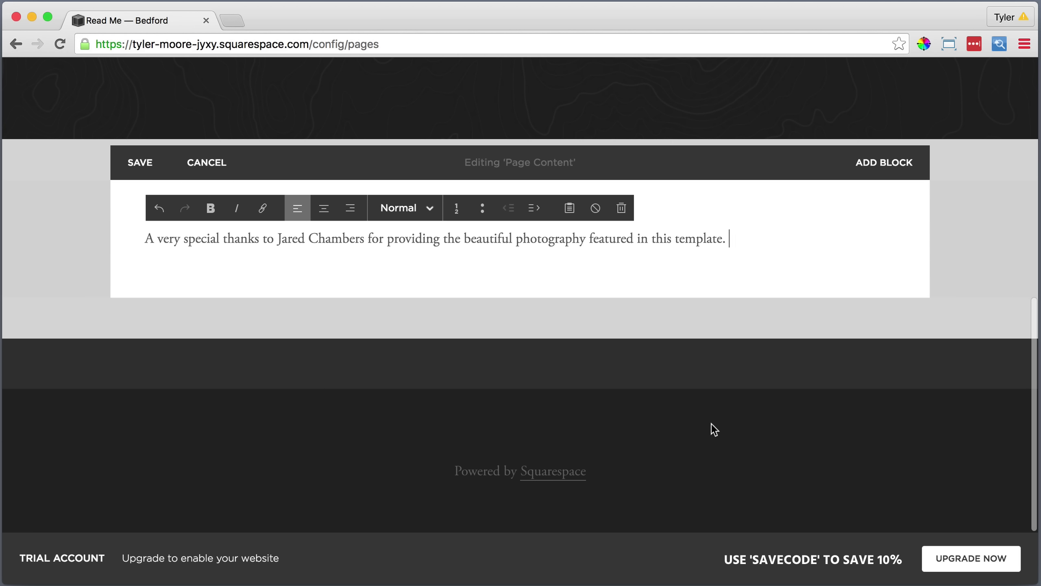
# Center and italicize the sentence, and link the photographer's name to their website.
pyautogui.moveTo(728, 238); pyautogui.dragTo(145, 238)
pyautogui.click(324, 208)
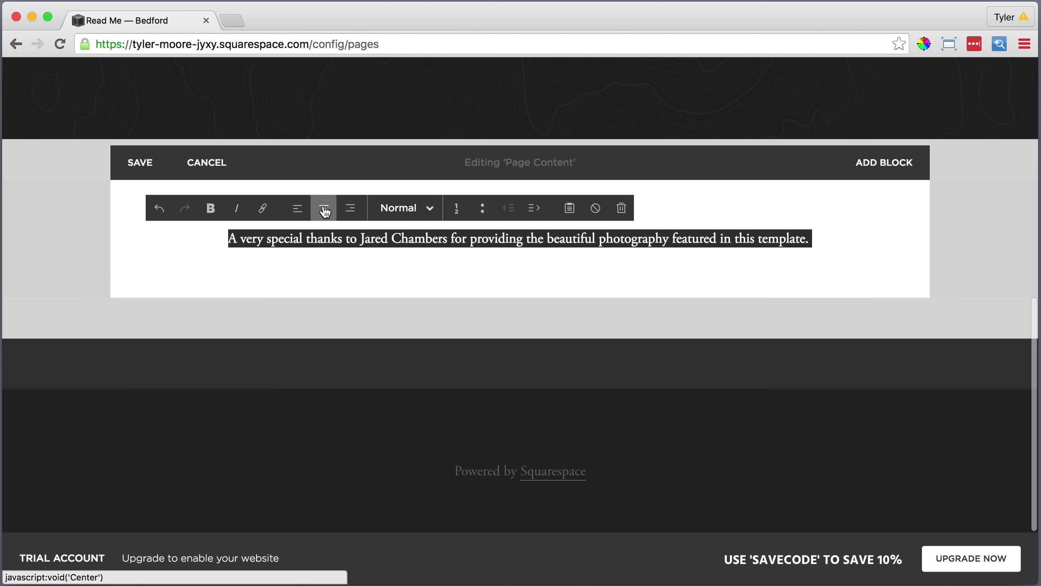
pyautogui.click(236, 208)
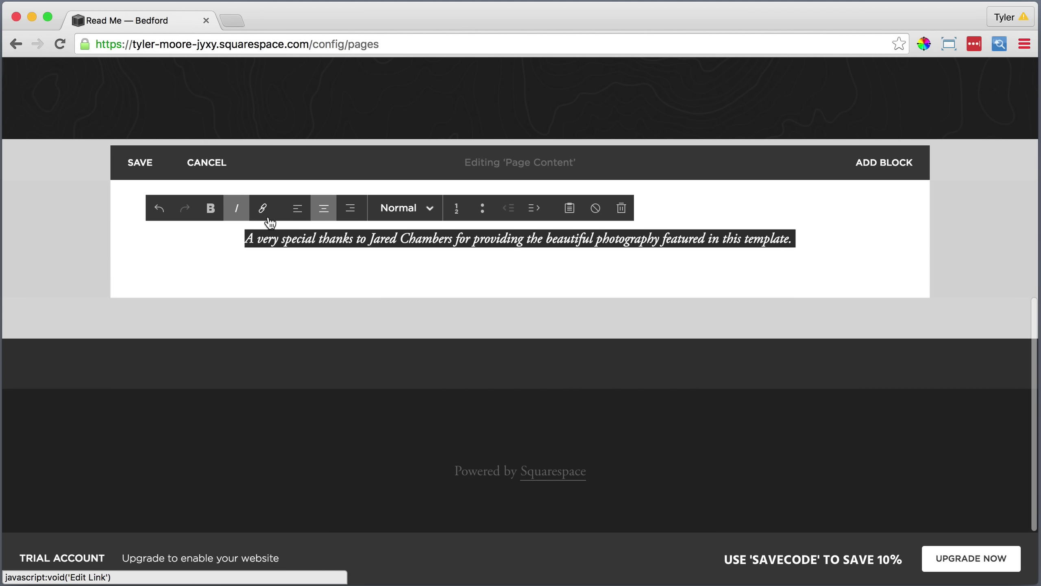
pyautogui.moveTo(453, 238); pyautogui.dragTo(370, 240)
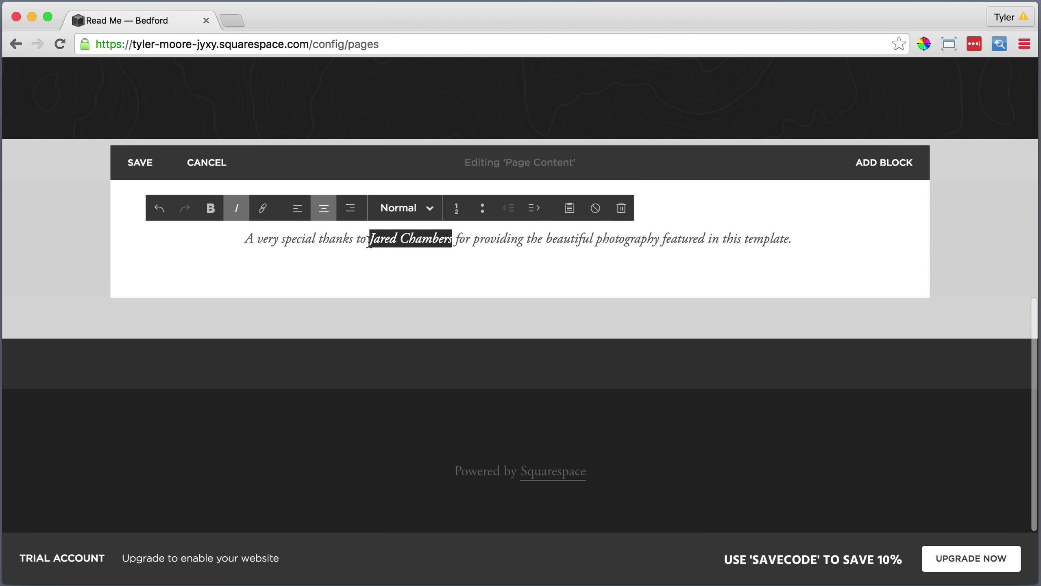
pyautogui.click(262, 208)
pyautogui.write('http://jaredchambers.com')
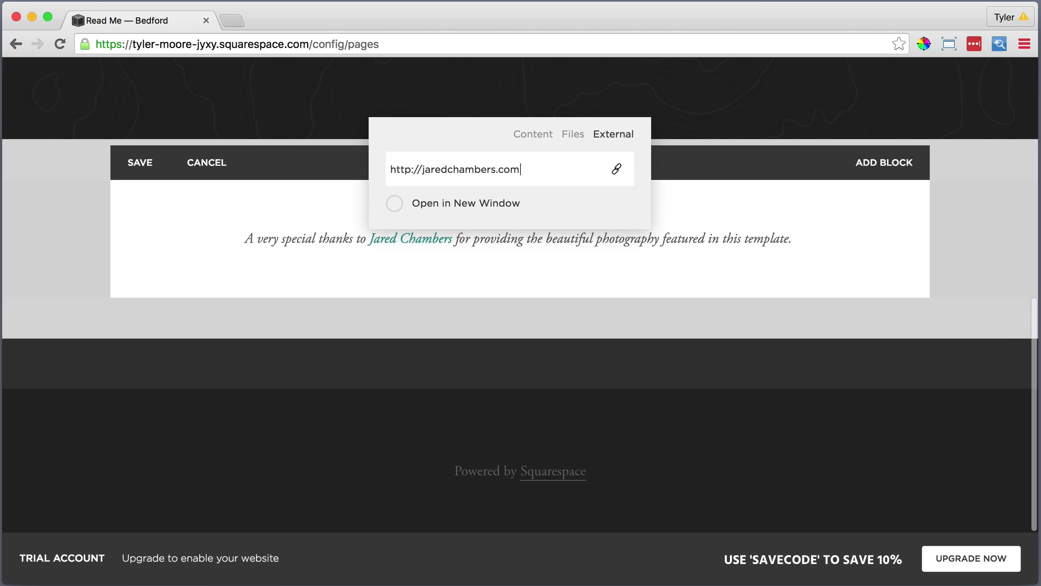
pyautogui.press('Return')
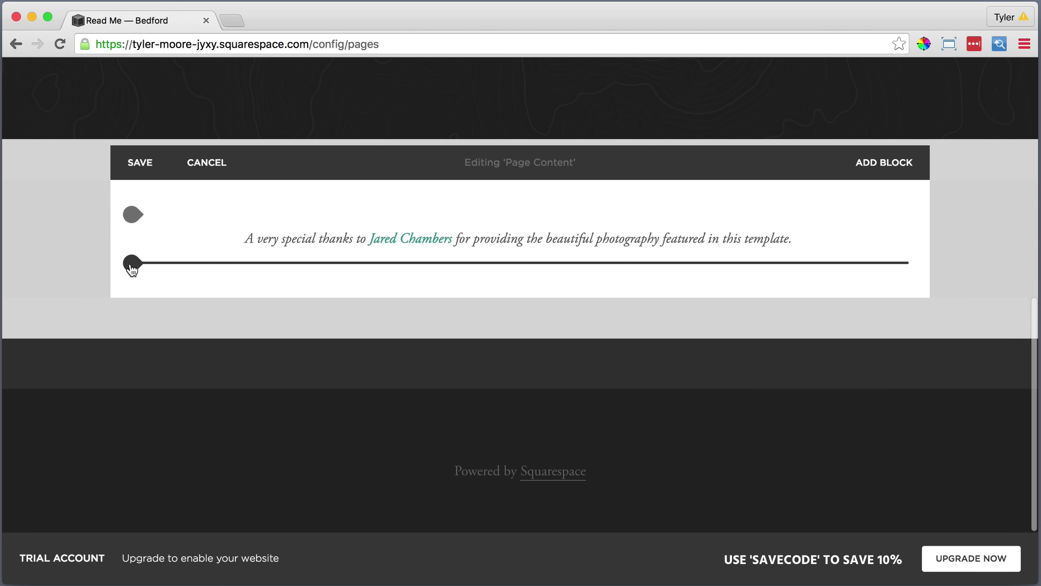
# Add a Spacer block below the thank-you sentence, followed by a new Text block.
pyautogui.click(131, 265)
pyautogui.scroll(-5, 210, 265)
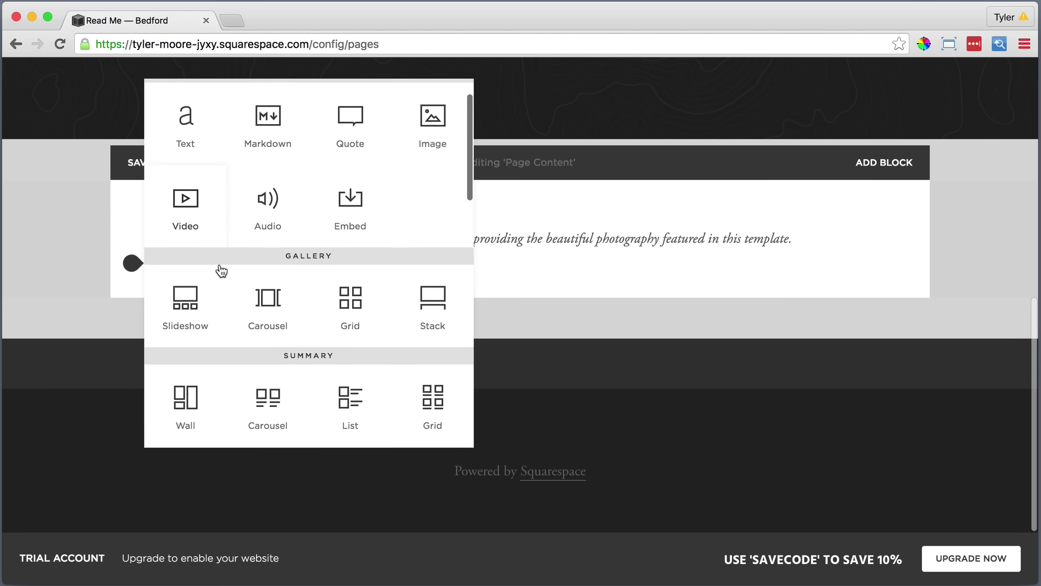
pyautogui.click(181, 359)
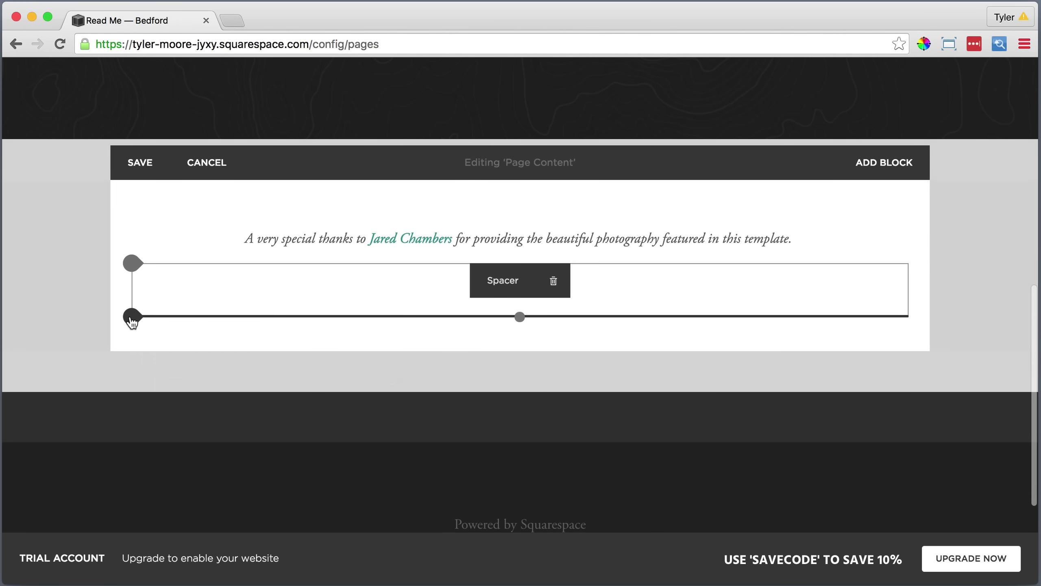
pyautogui.click(132, 320)
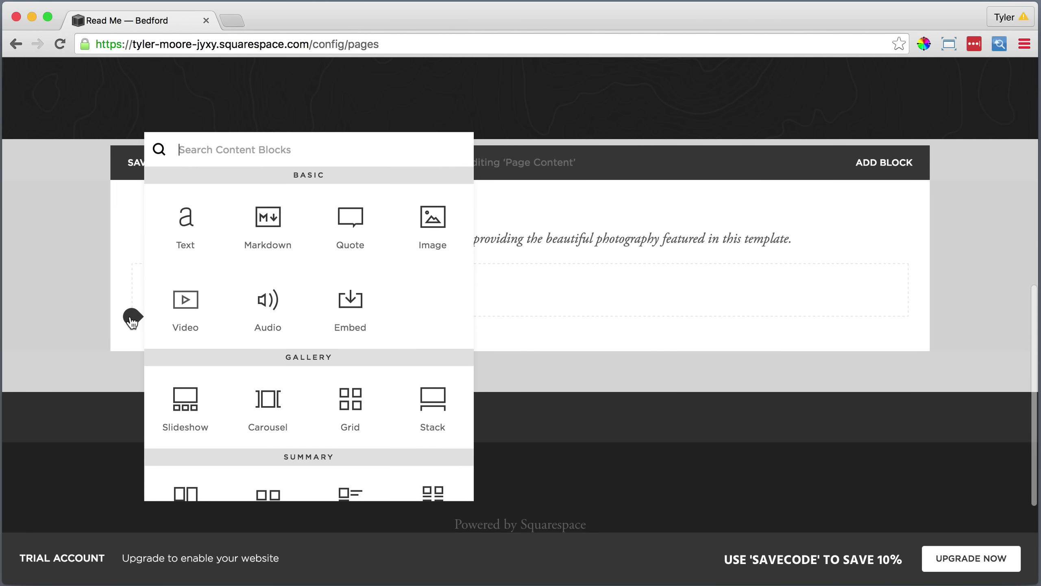
pyautogui.click(188, 220)
pyautogui.click(222, 345)
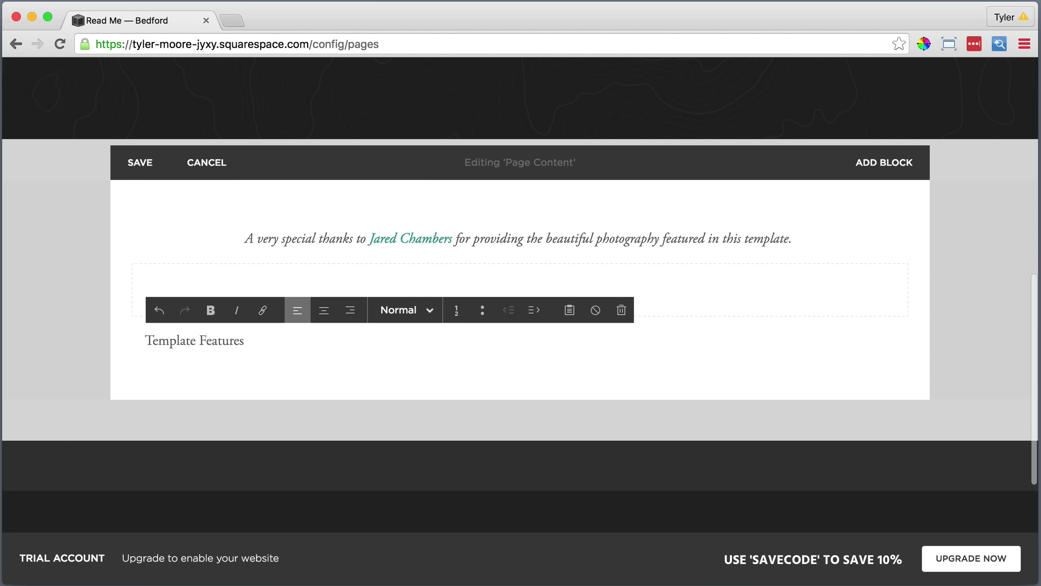
# Make 'Template Features' a centered Heading 1.
pyautogui.moveTo(245, 341); pyautogui.dragTo(145, 340)
pyautogui.click(324, 310)
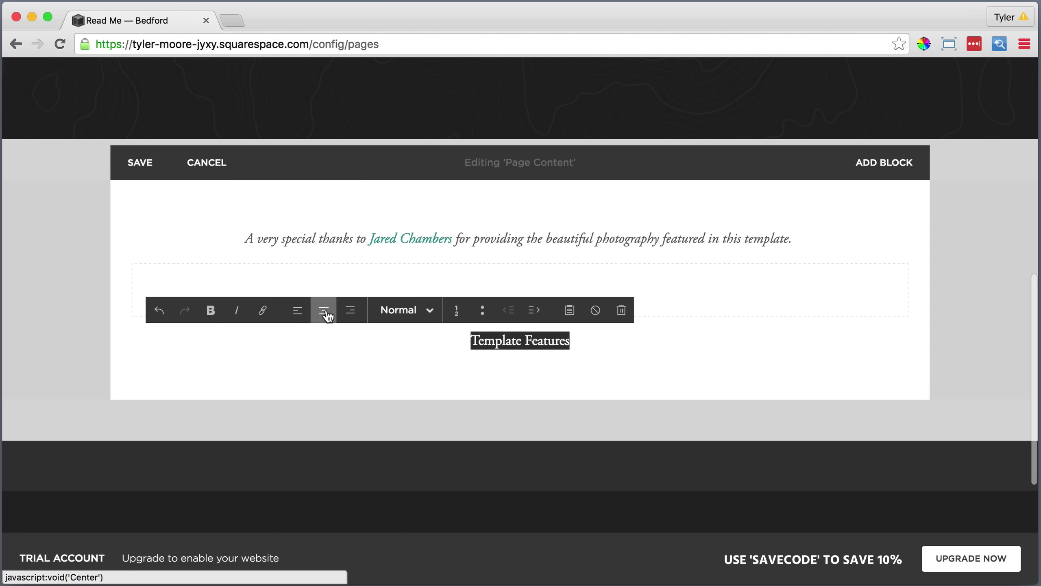
pyautogui.click(400, 310)
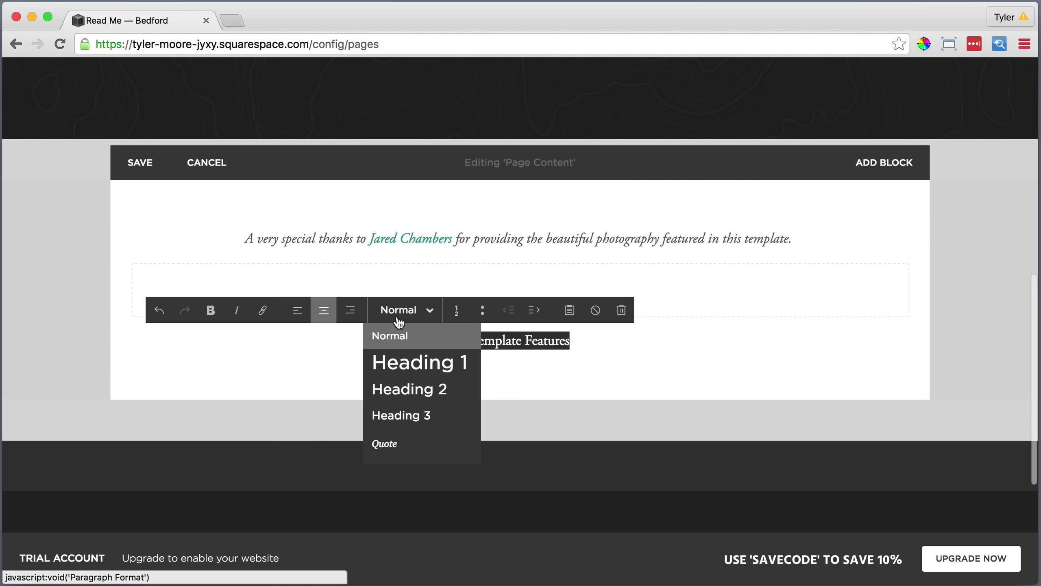
pyautogui.click(397, 361)
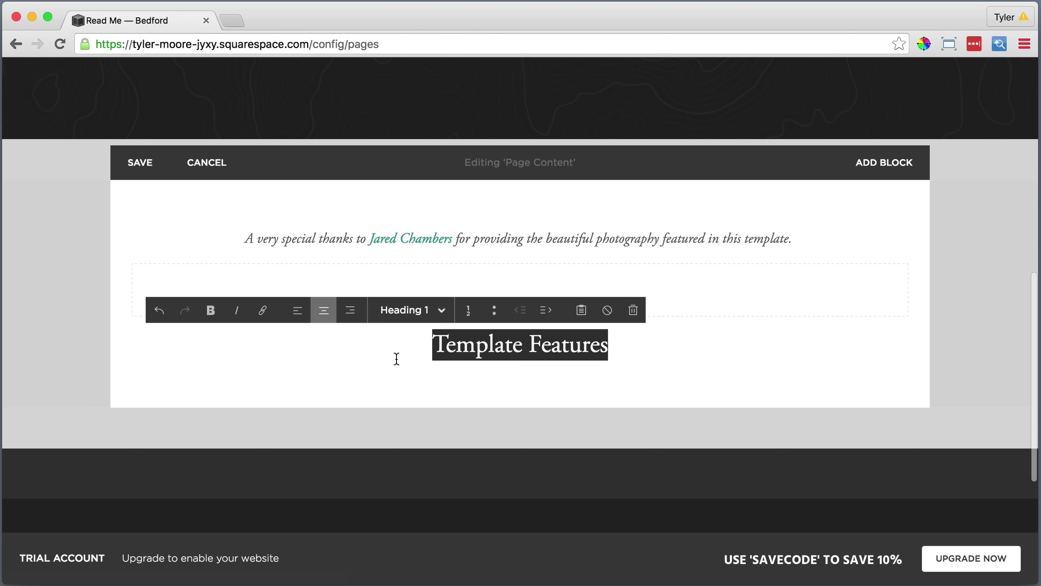
pyautogui.click(621, 342)
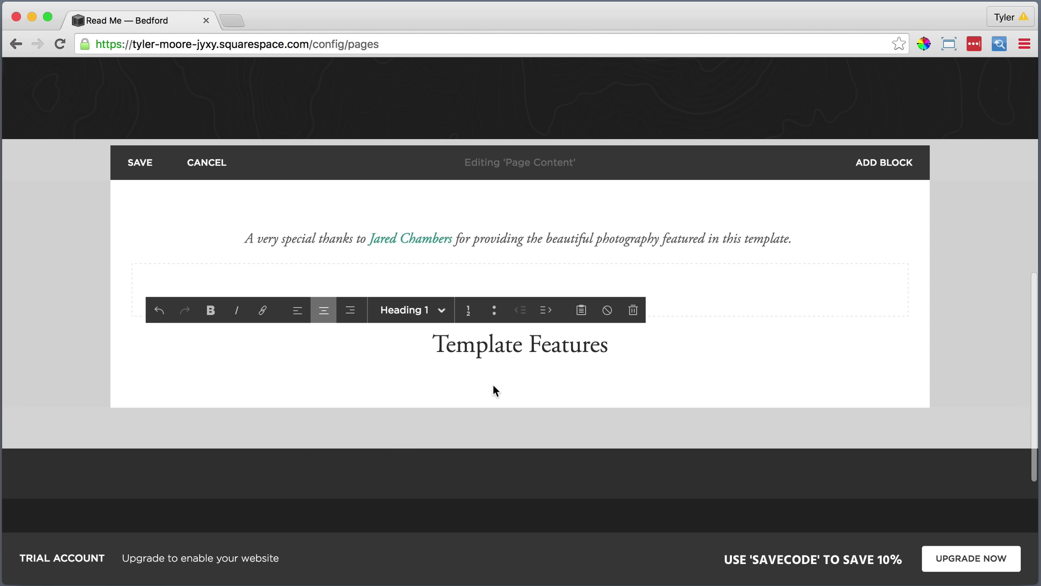
pyautogui.click(132, 365)
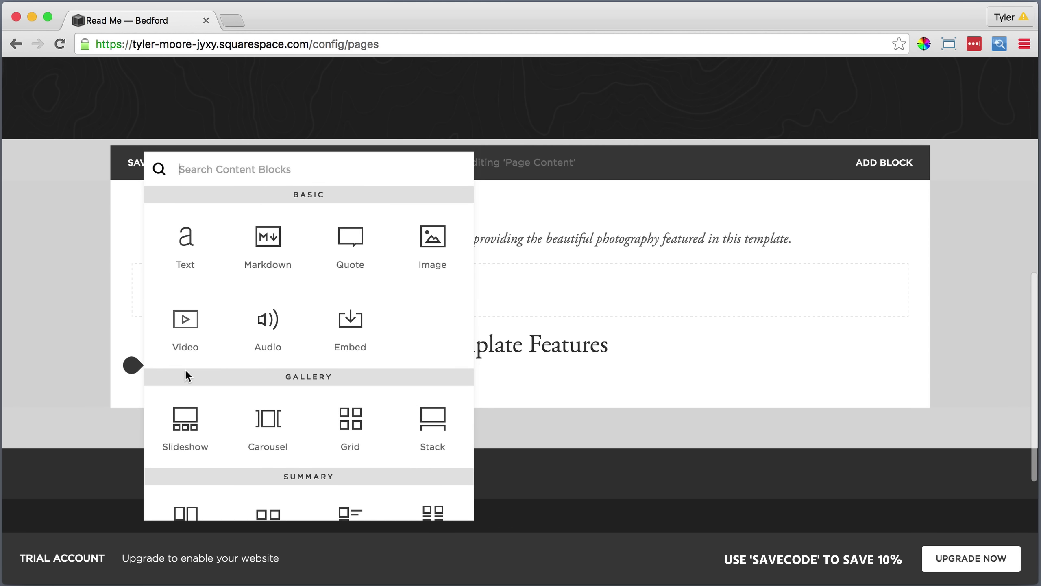
# Insert a divider Line block under Template Features and an empty Text block below it.
pyautogui.scroll(-5, 214, 373)
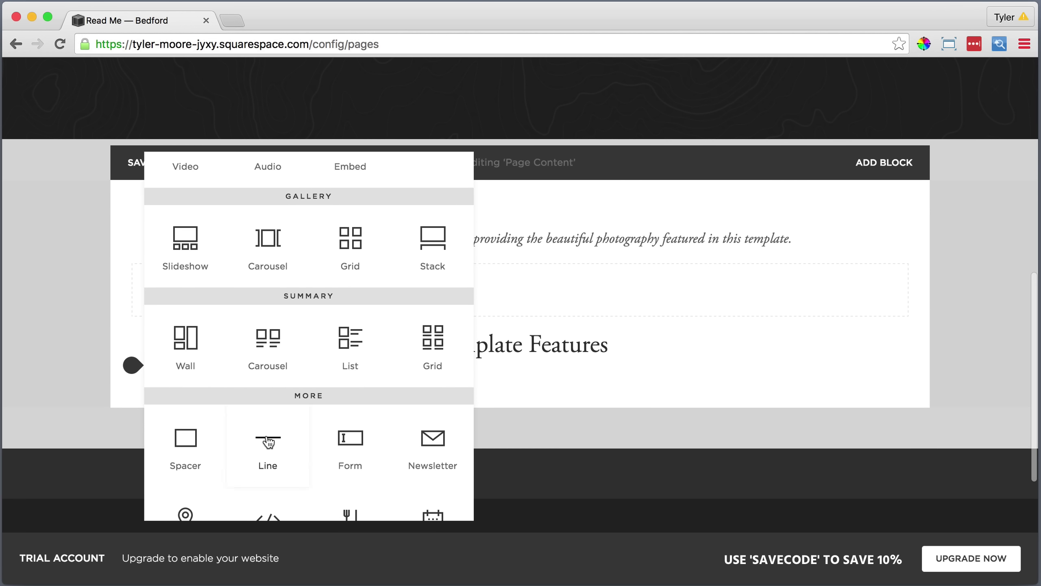
pyautogui.click(268, 442)
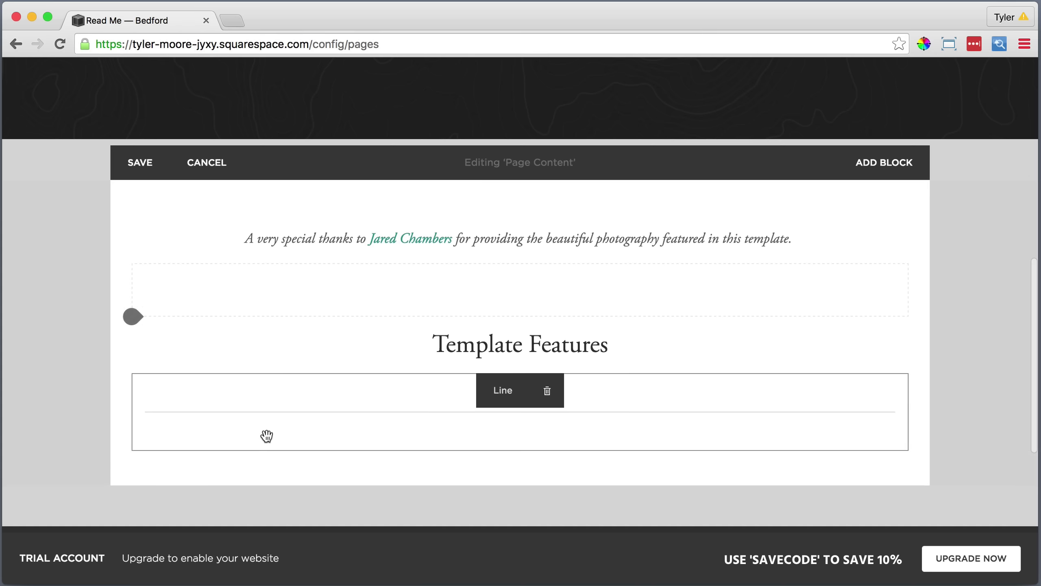
pyautogui.click(131, 451)
pyautogui.click(186, 250)
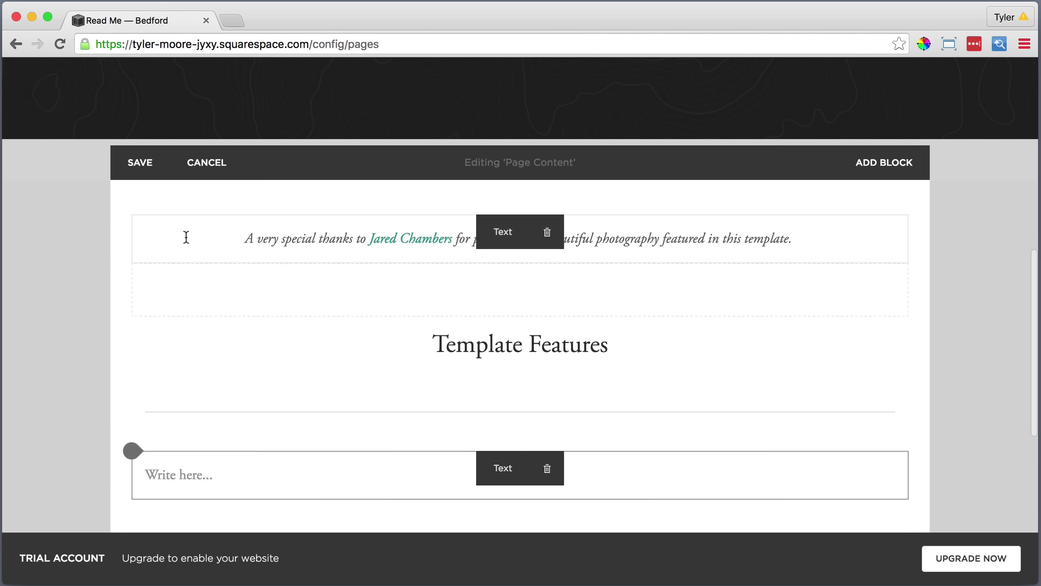
pyautogui.click(164, 473)
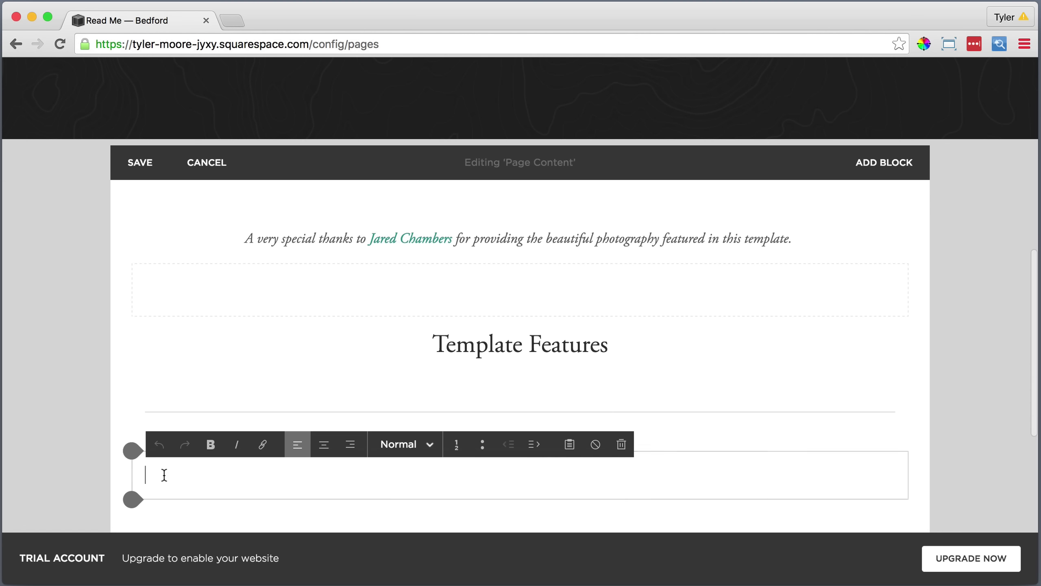
# Type 'Navigation Button' and format it as Heading 2.
pyautogui.write('Navigation Button')
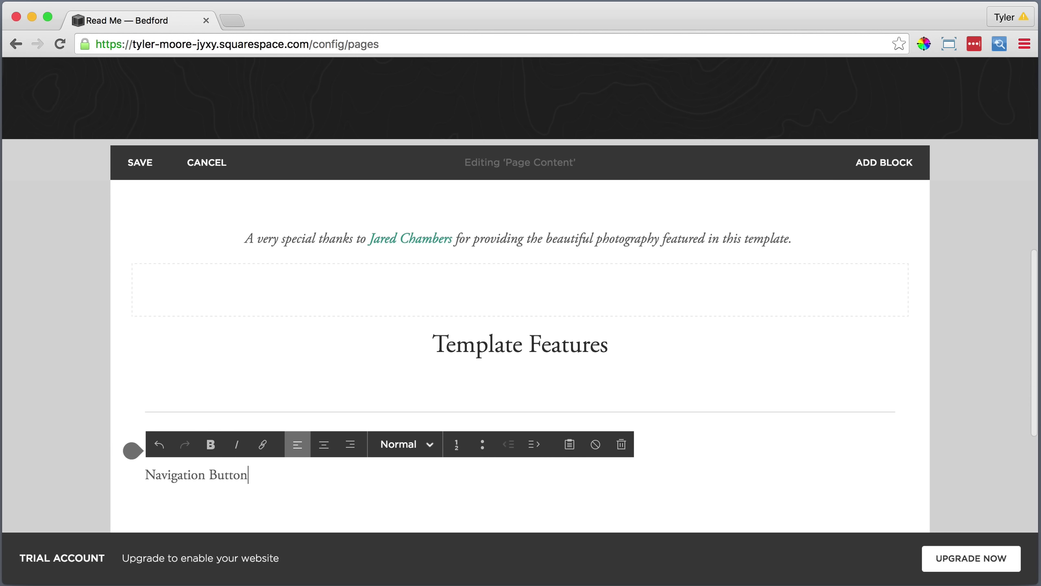
pyautogui.hotkey('shift', 'Left')
pyautogui.hotkey('shift', 'Left')
pyautogui.hotkey('shift', 'Left')
pyautogui.hotkey('shift', 'Left')
pyautogui.hotkey('shift', 'Left')
pyautogui.hotkey('shift', 'Left')
pyautogui.hotkey('shift', 'Left')
pyautogui.hotkey('shift', 'Left')
pyautogui.hotkey('shift', 'Left')
pyautogui.hotkey('shift', 'Left')
pyautogui.hotkey('shift', 'Left')
pyautogui.hotkey('shift', 'Left')
pyautogui.hotkey('shift', 'Left')
pyautogui.hotkey('shift', 'Left')
pyautogui.hotkey('shift', 'Left')
pyautogui.hotkey('shift', 'Left')
pyautogui.hotkey('shift', 'Left')
pyautogui.click(406, 443)
pyautogui.click(407, 379)
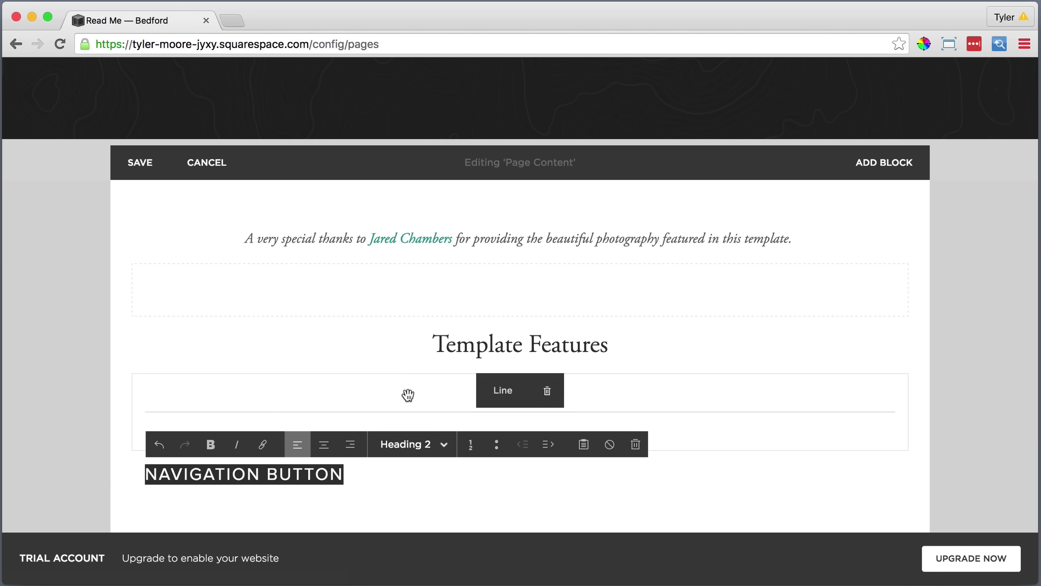
pyautogui.click(370, 477)
# Add a Text block below holding the Nav Button description, pasted as plain text.
pyautogui.click(130, 497)
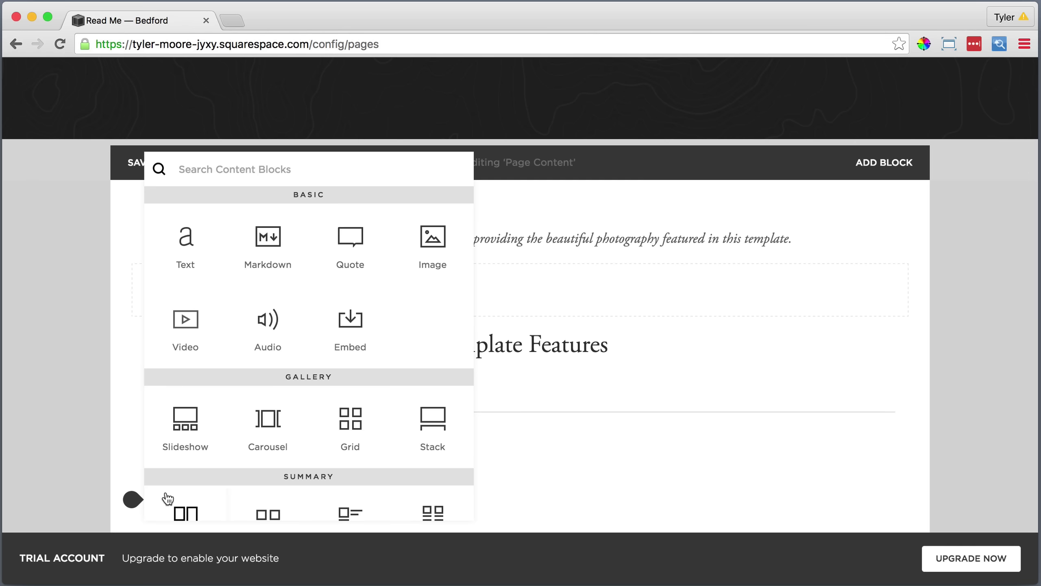
pyautogui.click(188, 235)
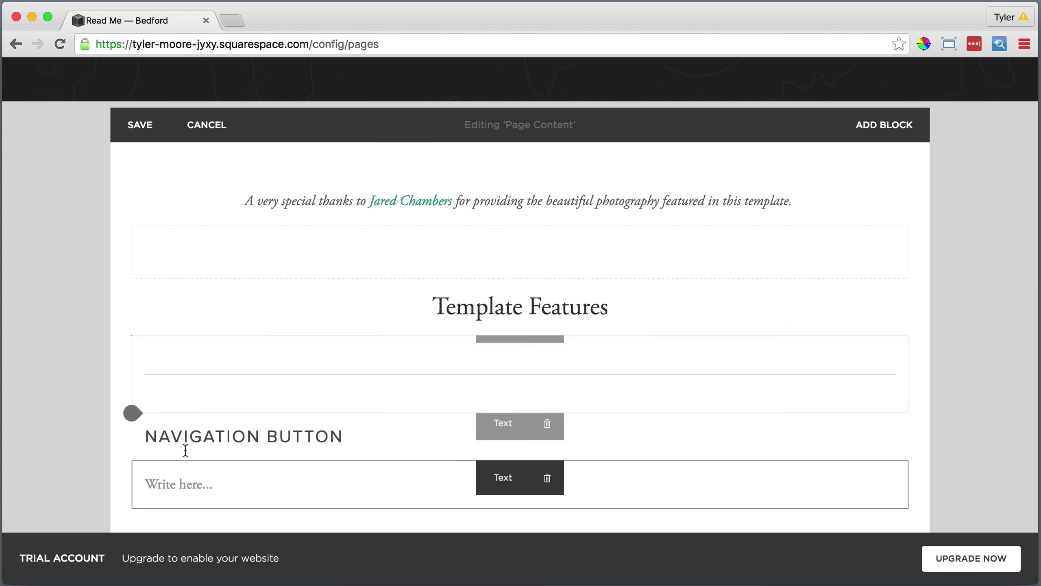
pyautogui.click(200, 490)
pyautogui.click(569, 453)
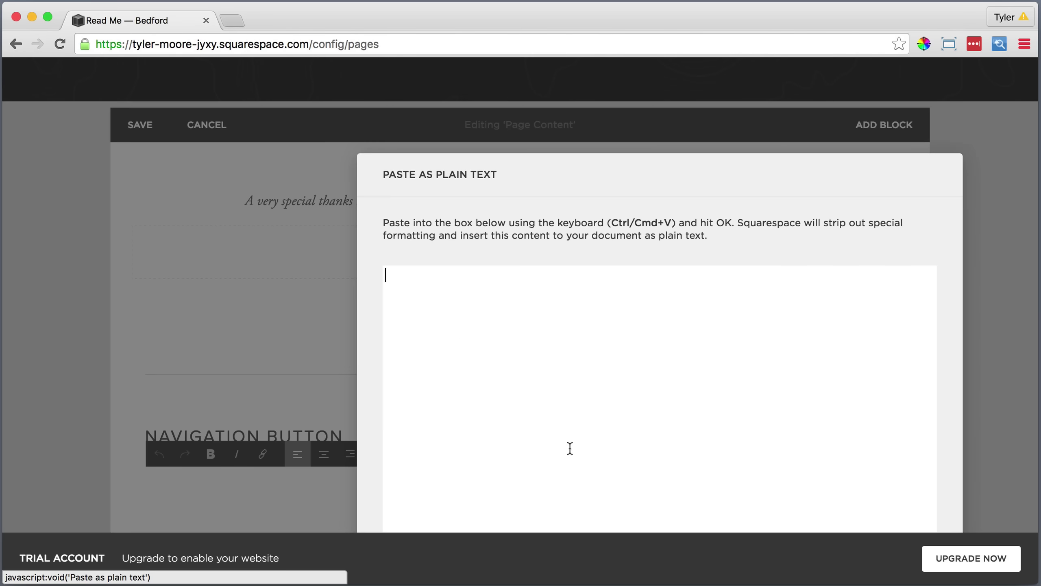
pyautogui.rightClick(421, 274)
pyautogui.click(448, 353)
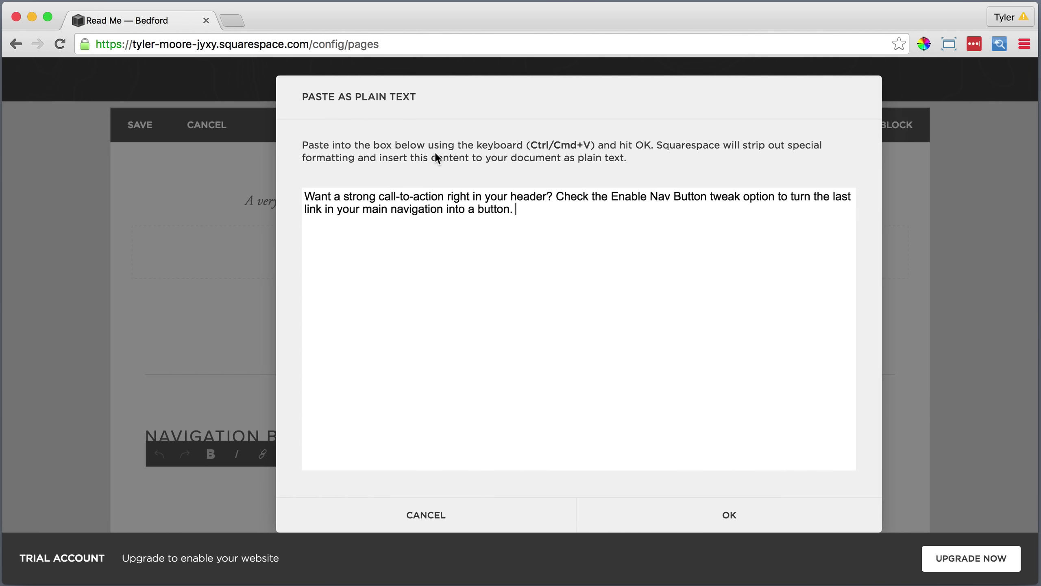
pyautogui.click(701, 500)
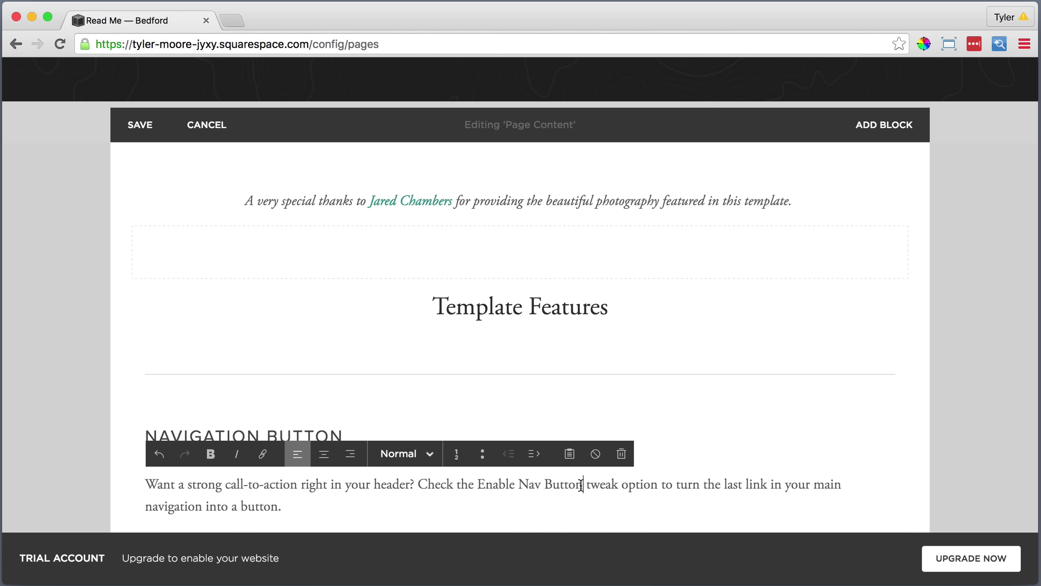
# Bold the phrase 'Enable Nav Button' in the description.
pyautogui.moveTo(569, 485); pyautogui.dragTo(486, 488)
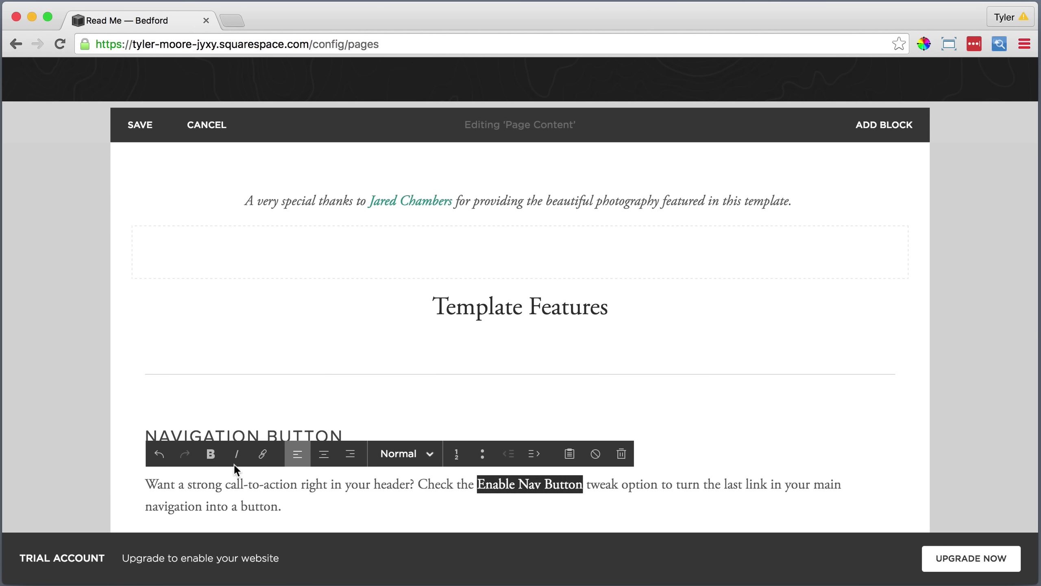
pyautogui.click(210, 456)
pyautogui.click(289, 503)
pyautogui.scroll(-2, 288, 504)
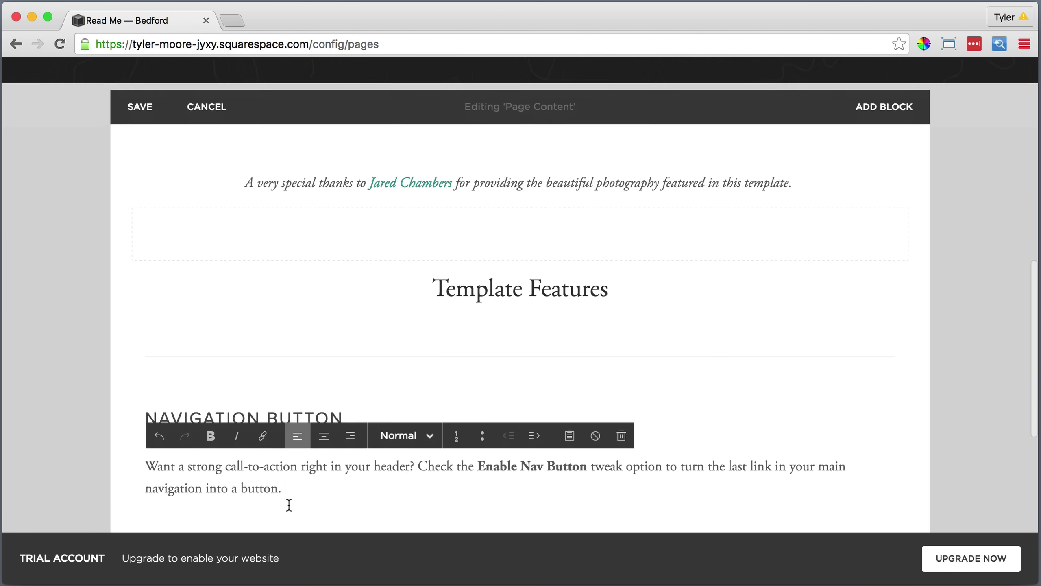
pyautogui.click(132, 443)
pyautogui.scroll(-5, 135, 438)
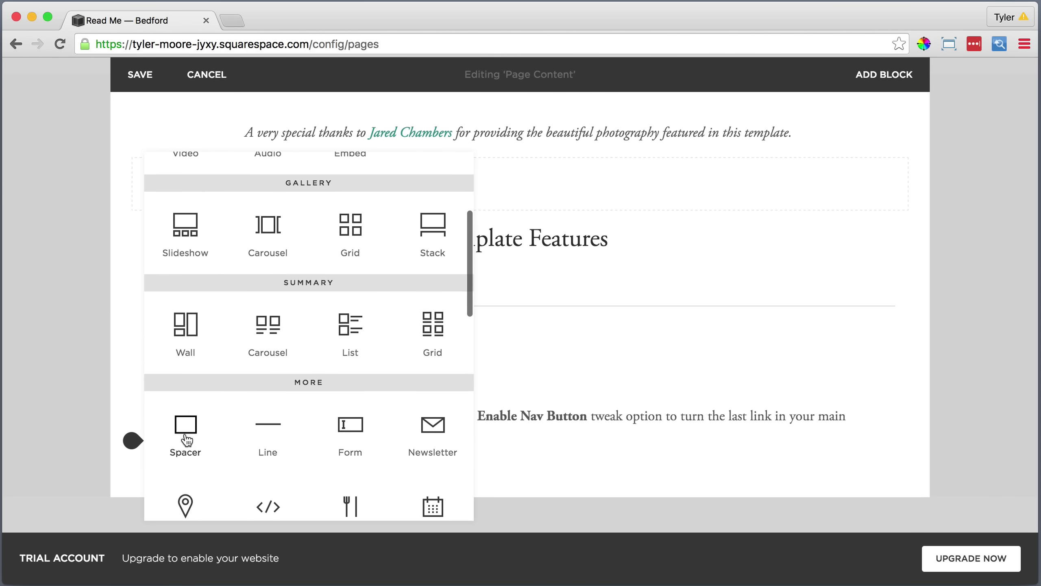
# Add a divider Line and place the Nav Button description in a column beside its heading.
pyautogui.click(266, 427)
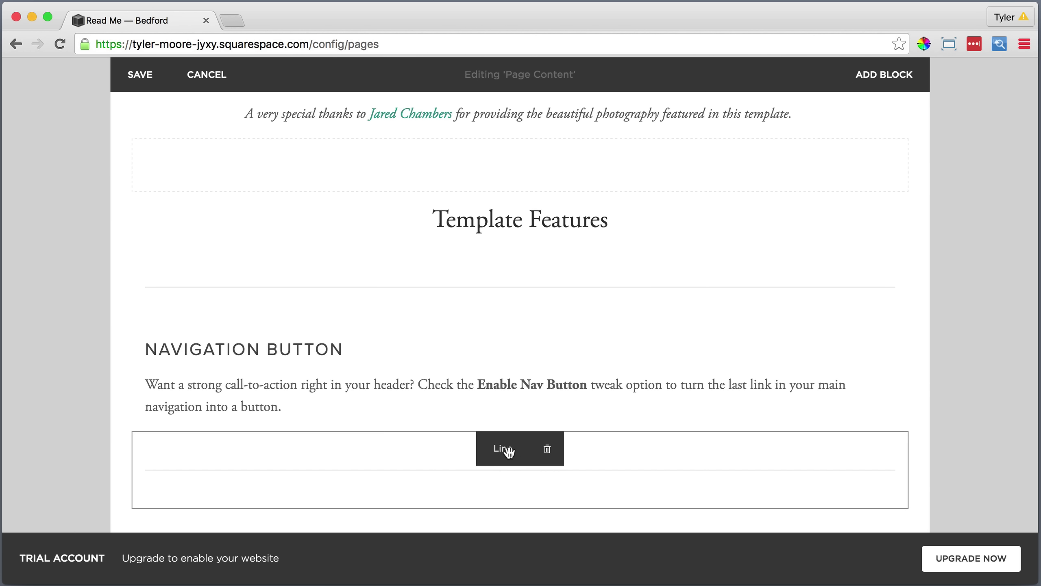
pyautogui.moveTo(508, 451); pyautogui.dragTo(441, 379)
pyautogui.scroll(-3, 441, 386)
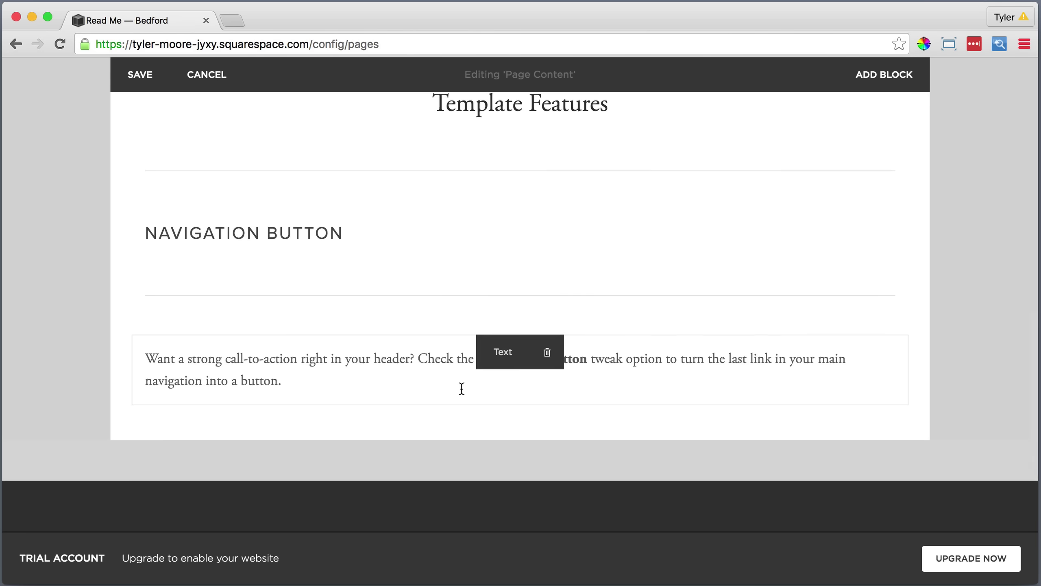
pyautogui.moveTo(502, 351); pyautogui.dragTo(646, 232)
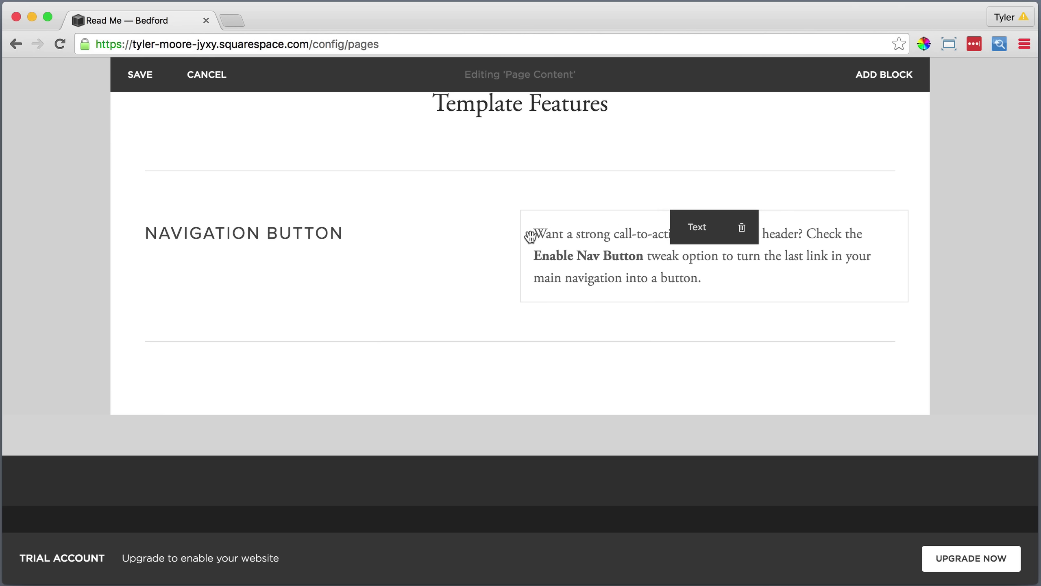
pyautogui.moveTo(520, 240); pyautogui.dragTo(447, 244)
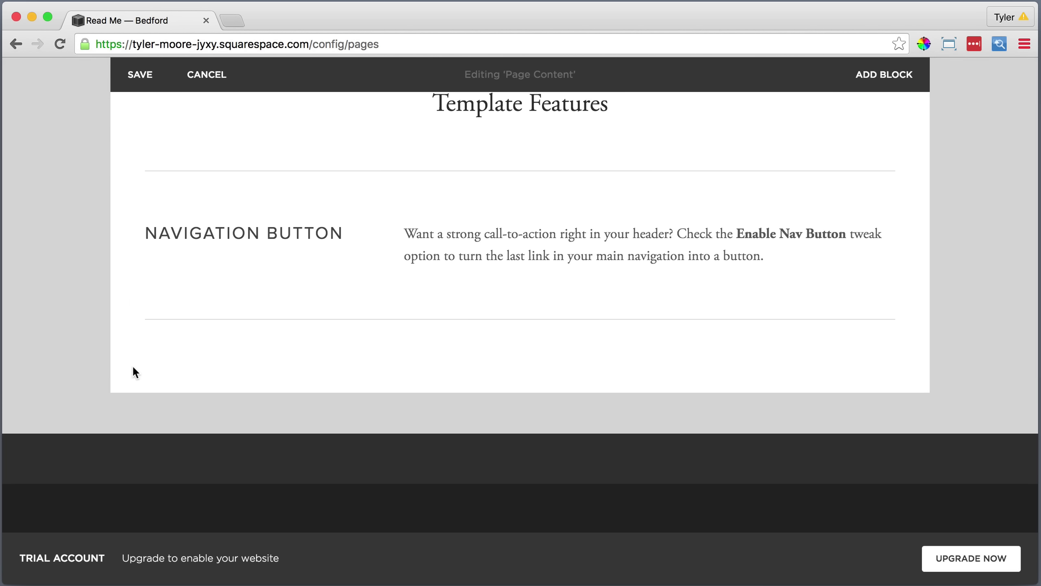
pyautogui.moveTo(132, 346); pyautogui.dragTo(138, 294)
# Add a 'Banner Area' Heading 2 text block and move it below the divider line.
pyautogui.click(134, 283)
pyautogui.click(187, 193)
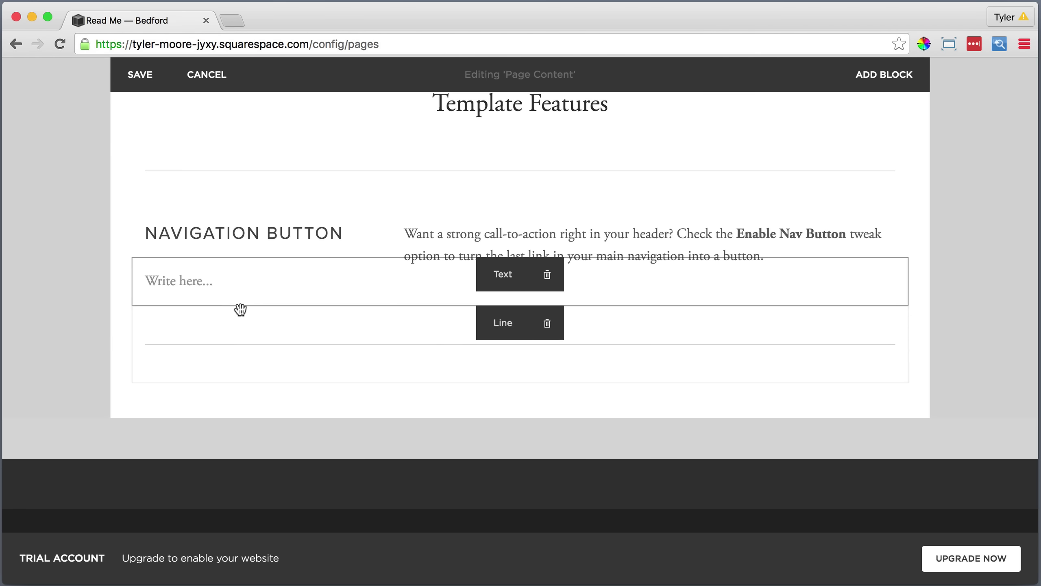
pyautogui.click(193, 281)
pyautogui.write('Banner Ar')
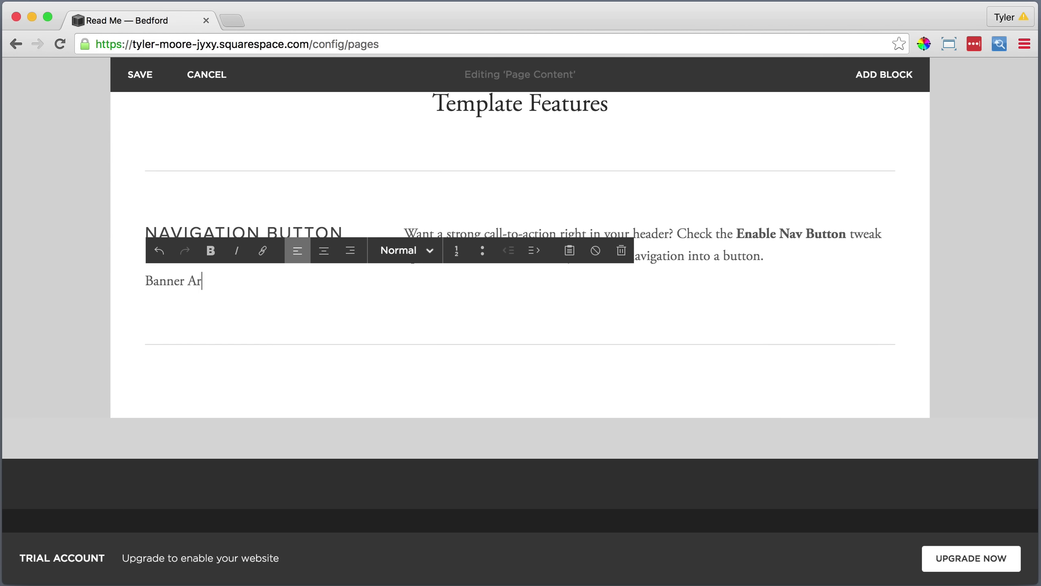
pyautogui.hotkey('shift', 'alt', 'Left')
pyautogui.hotkey('shift', 'alt', 'Left')
pyautogui.click(400, 251)
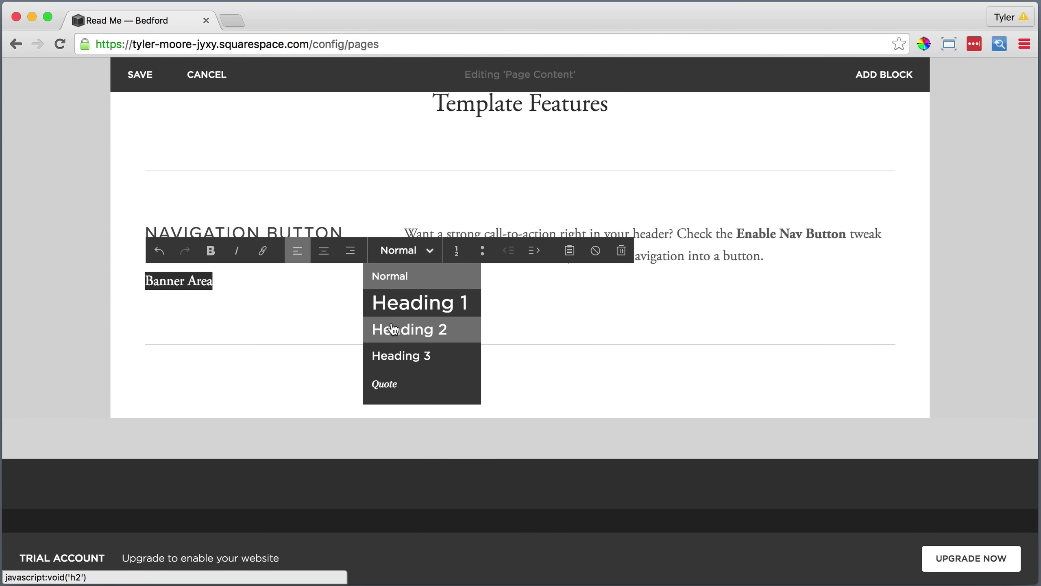
pyautogui.click(403, 330)
pyautogui.click(288, 279)
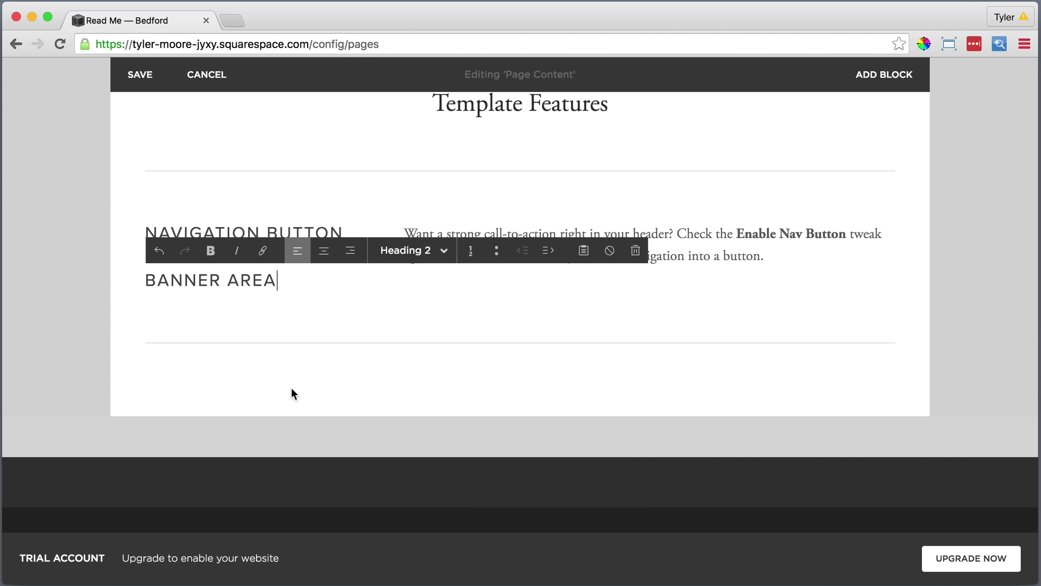
pyautogui.click(291, 386)
pyautogui.moveTo(491, 284); pyautogui.dragTo(512, 374)
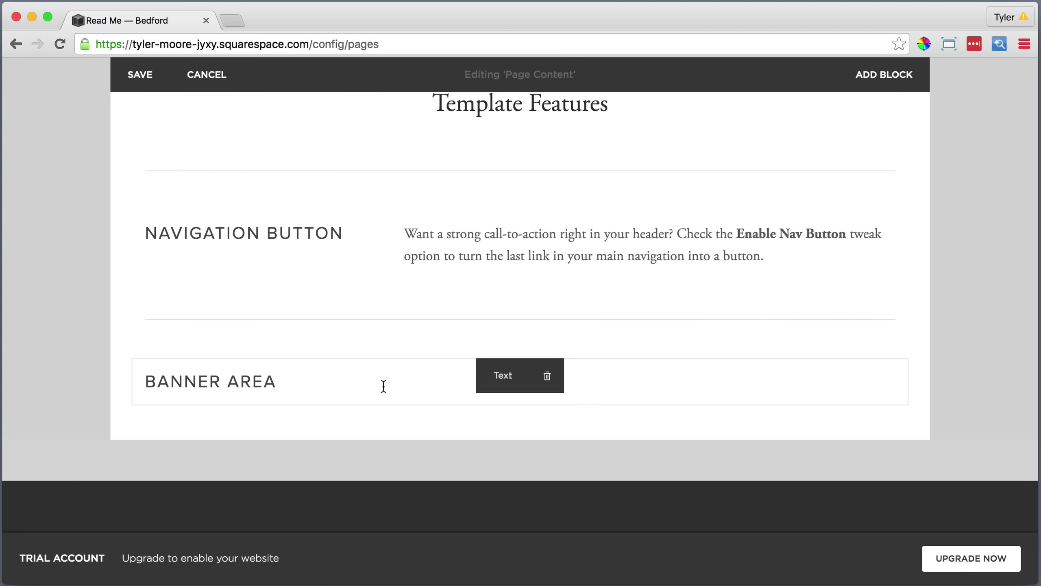
# Add a text block under BANNER AREA holding the banner descriptions pasted as plain text.
pyautogui.click(132, 405)
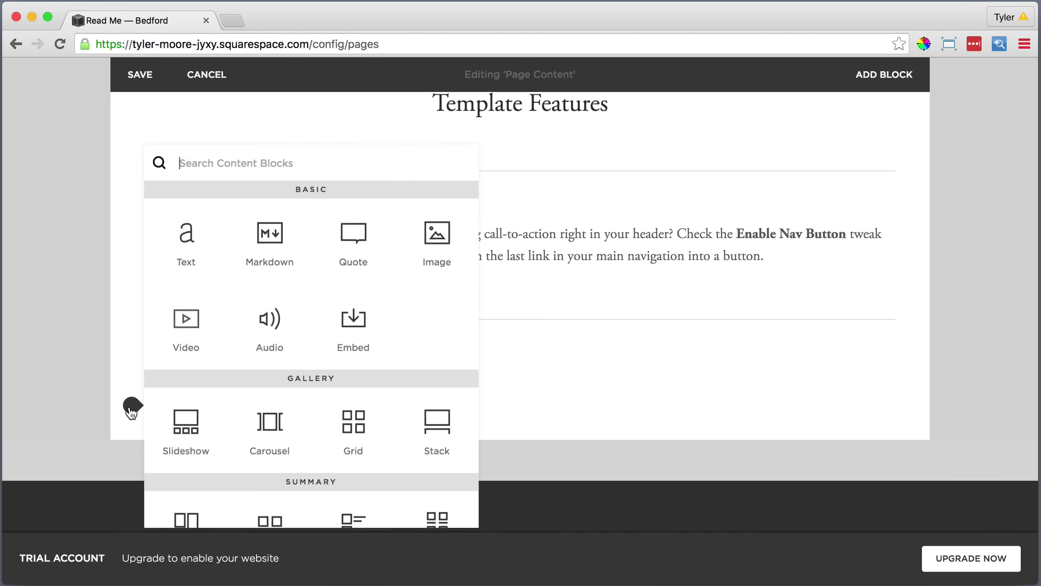
pyautogui.click(186, 240)
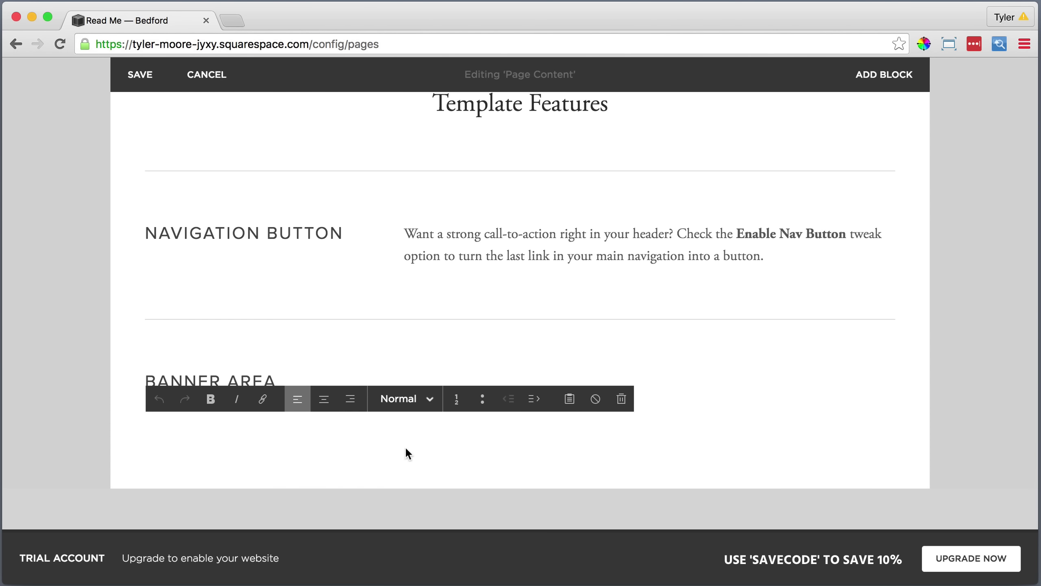
pyautogui.click(569, 399)
pyautogui.rightClick(468, 276)
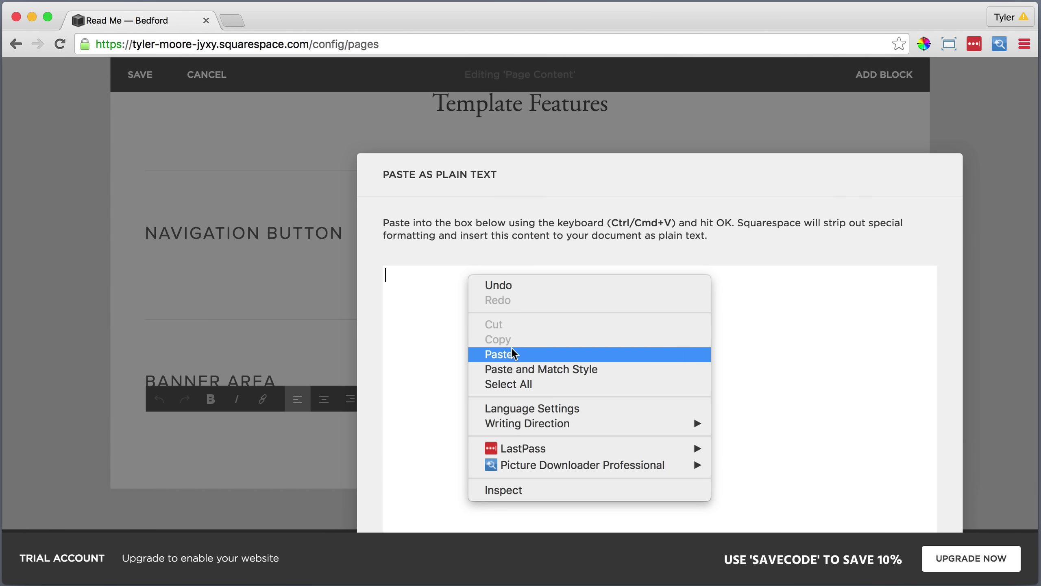
pyautogui.click(513, 354)
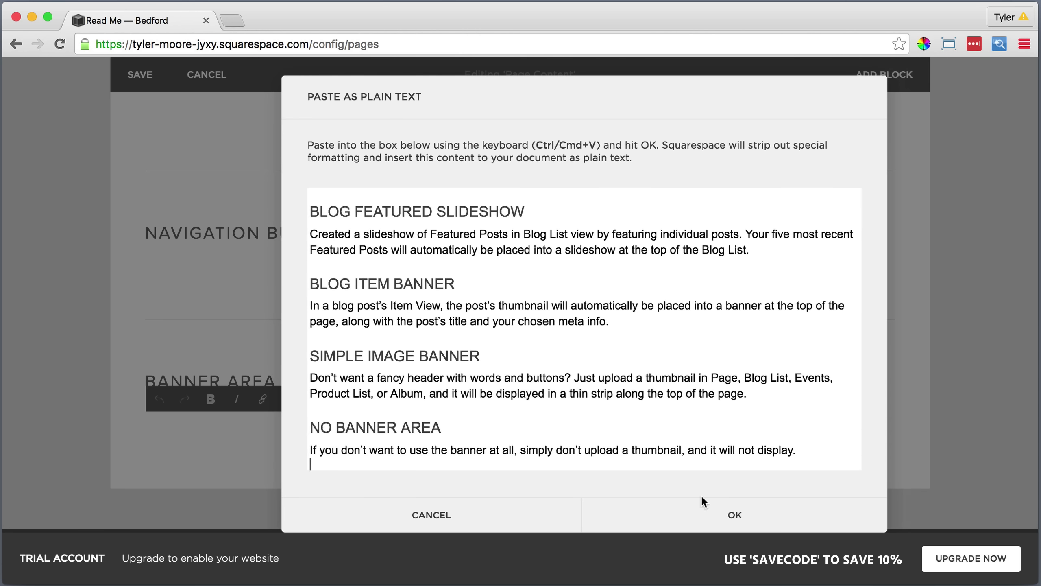
pyautogui.click(732, 510)
pyautogui.scroll(10, 403, 344)
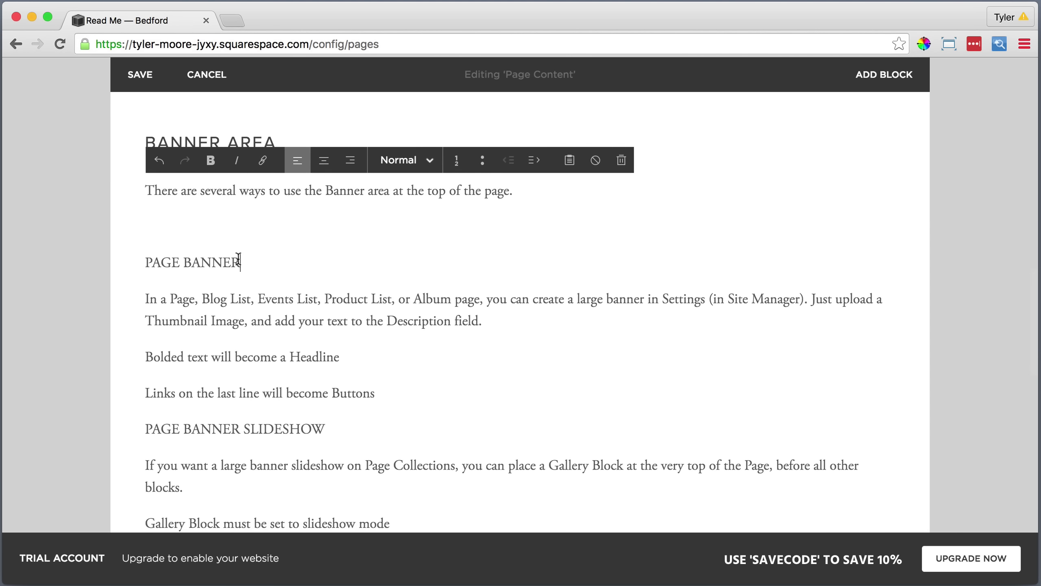
# Make PAGE BANNER a Heading 3 and bullet the 'Bolded text' and 'Links' lines.
pyautogui.moveTo(240, 262); pyautogui.dragTo(151, 262)
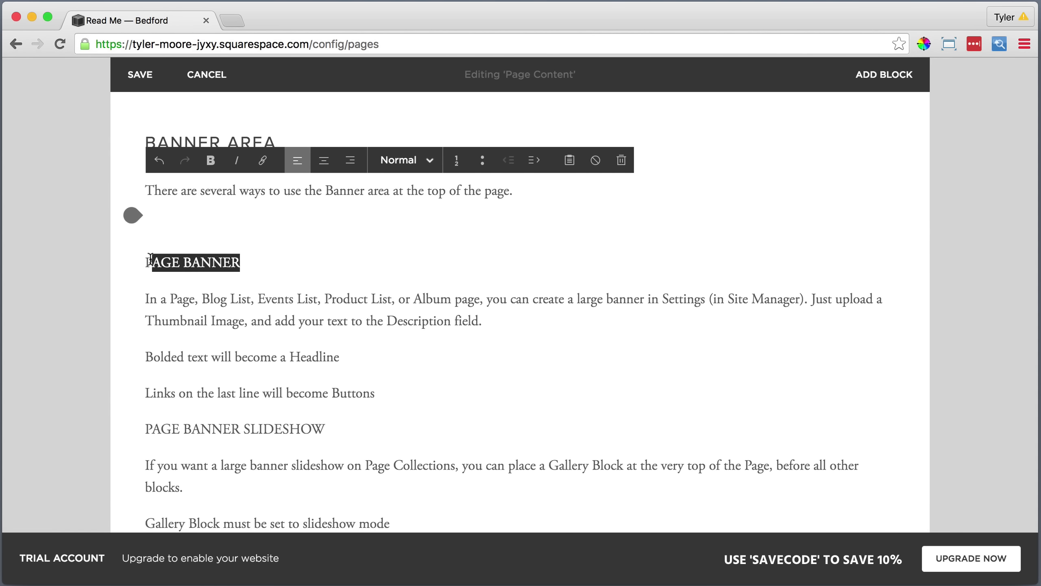
pyautogui.click(395, 168)
pyautogui.click(390, 261)
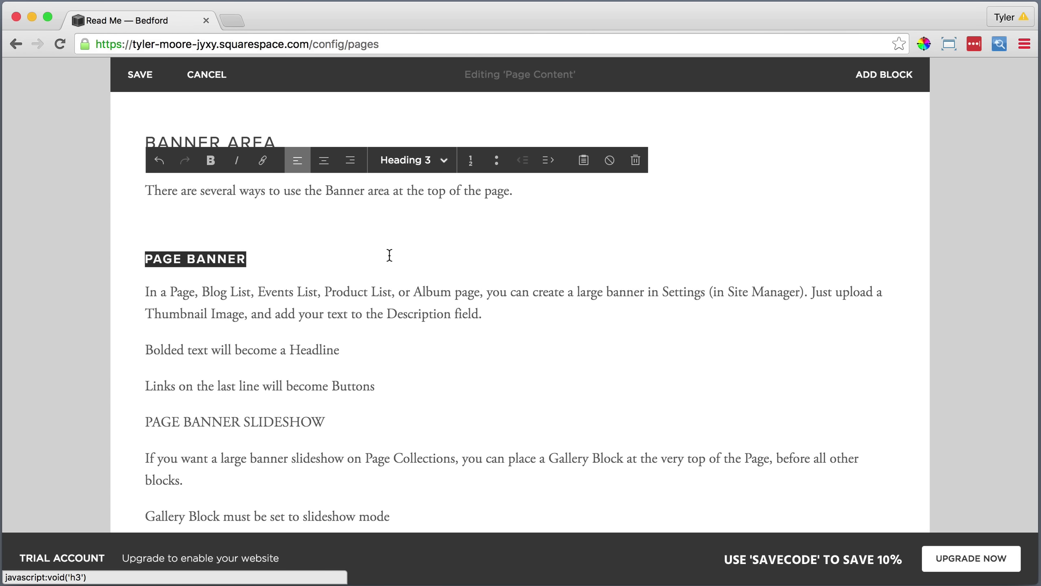
pyautogui.moveTo(375, 386); pyautogui.dragTo(211, 346)
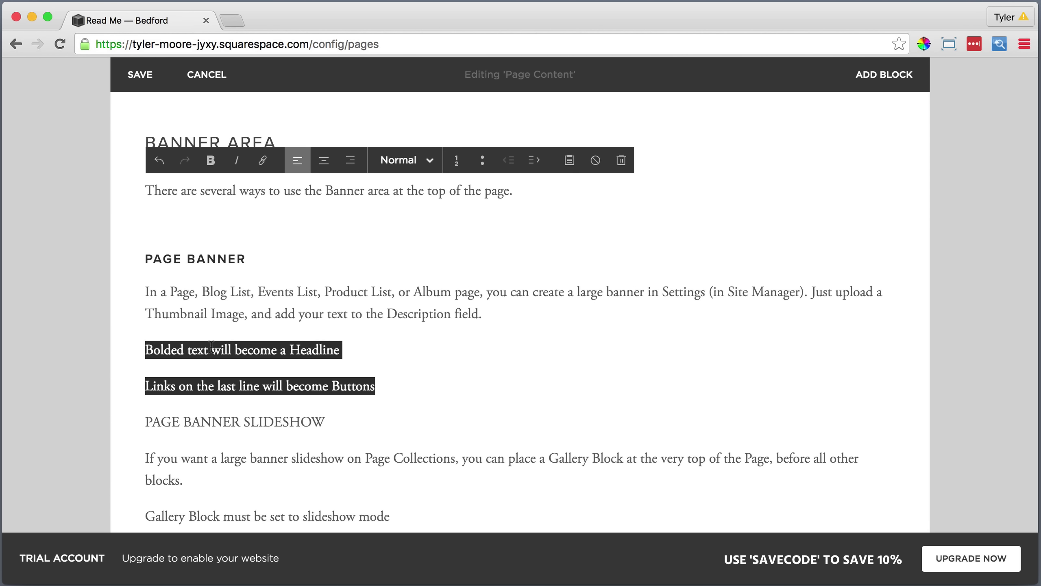
pyautogui.click(483, 160)
# Space out PAGE BANNER SLIDESHOW as a Heading 3 and bullet its two Gallery Block lines.
pyautogui.click(349, 407)
pyautogui.click(145, 407)
pyautogui.press('Return')
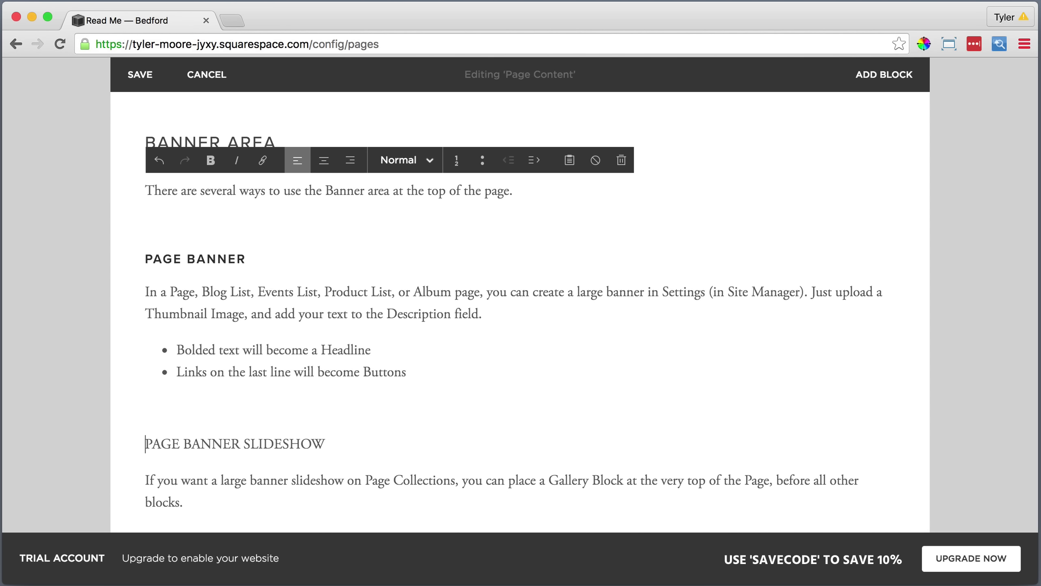
pyautogui.moveTo(145, 430); pyautogui.dragTo(326, 431)
pyautogui.click(403, 118)
pyautogui.click(390, 218)
pyautogui.scroll(-5, 344, 286)
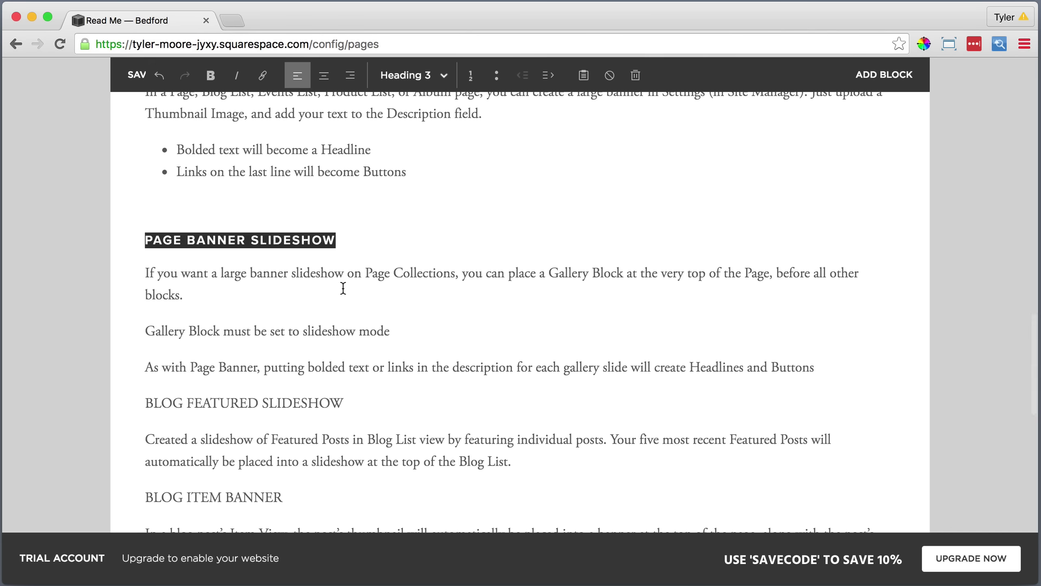
pyautogui.moveTo(145, 331); pyautogui.dragTo(815, 367)
pyautogui.click(483, 75)
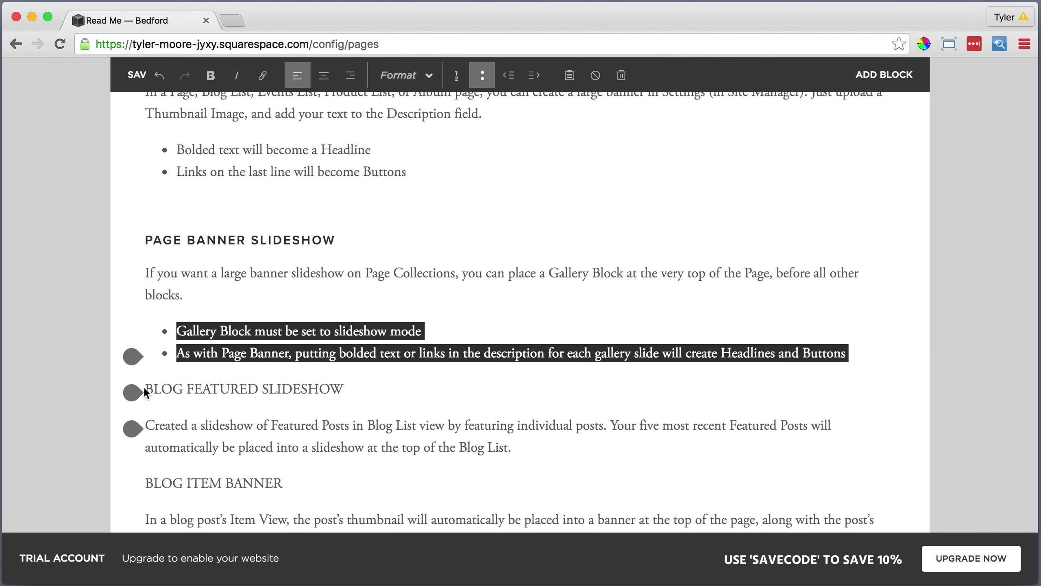
# Make BLOG FEATURED SLIDESHOW and BLOG ITEM BANNER Heading 3, with a blank line before the second.
pyautogui.moveTo(145, 424); pyautogui.dragTo(344, 425)
pyautogui.click(403, 75)
pyautogui.click(390, 177)
pyautogui.scroll(-5, 353, 410)
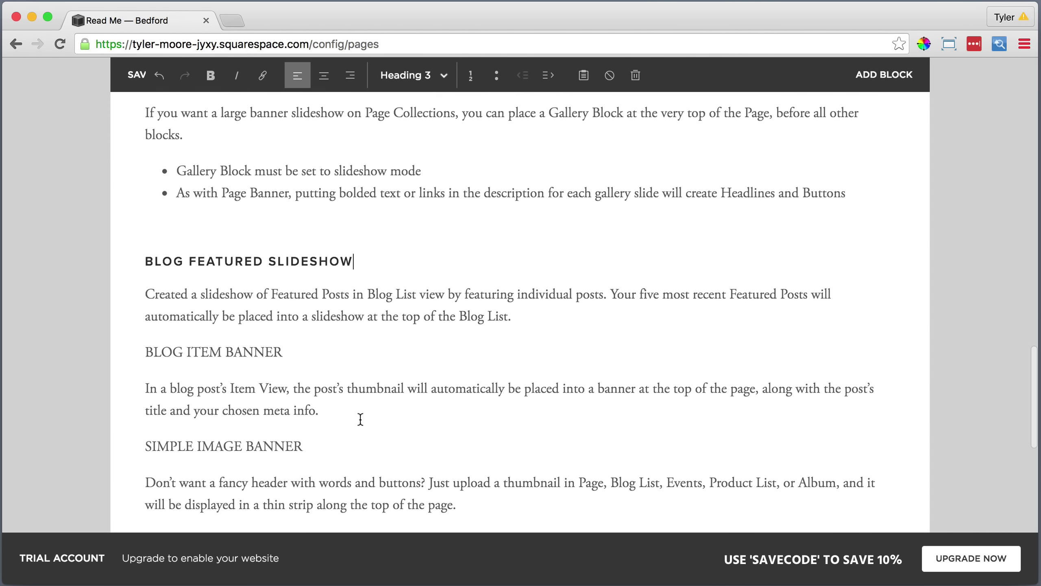
pyautogui.click(146, 348)
pyautogui.press('Return')
pyautogui.moveTo(145, 384); pyautogui.dragTo(283, 385)
pyautogui.click(404, 75)
pyautogui.click(390, 177)
# Add blank lines before SIMPLE IMAGE BANNER and NO BANNER AREA and make both Heading 3.
pyautogui.click(146, 478)
pyautogui.press('Return')
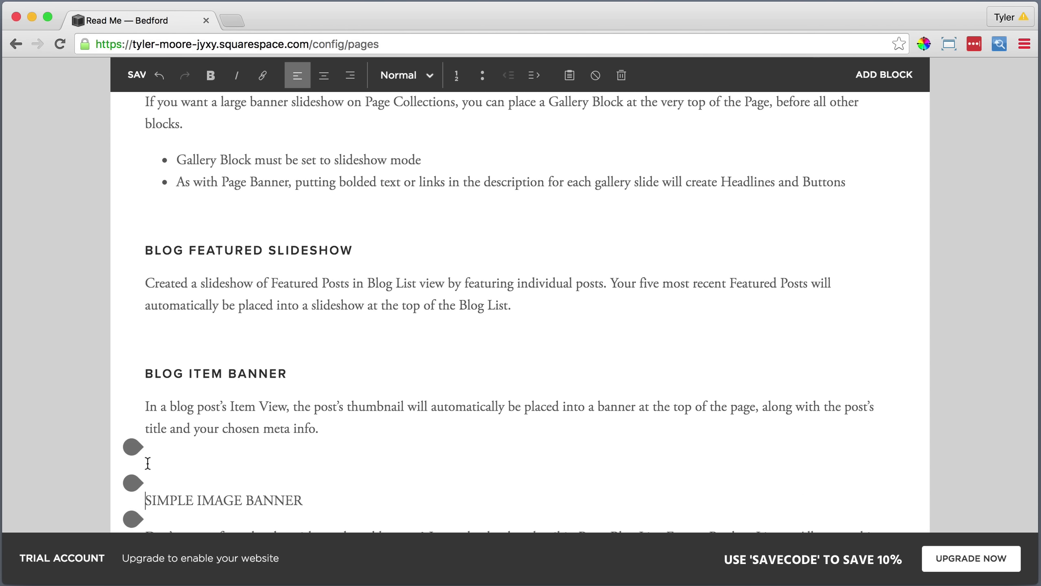
pyautogui.scroll(-5, 146, 463)
pyautogui.moveTo(146, 241); pyautogui.dragTo(303, 242)
pyautogui.click(404, 75)
pyautogui.click(389, 177)
pyautogui.click(146, 326)
pyautogui.press('Return')
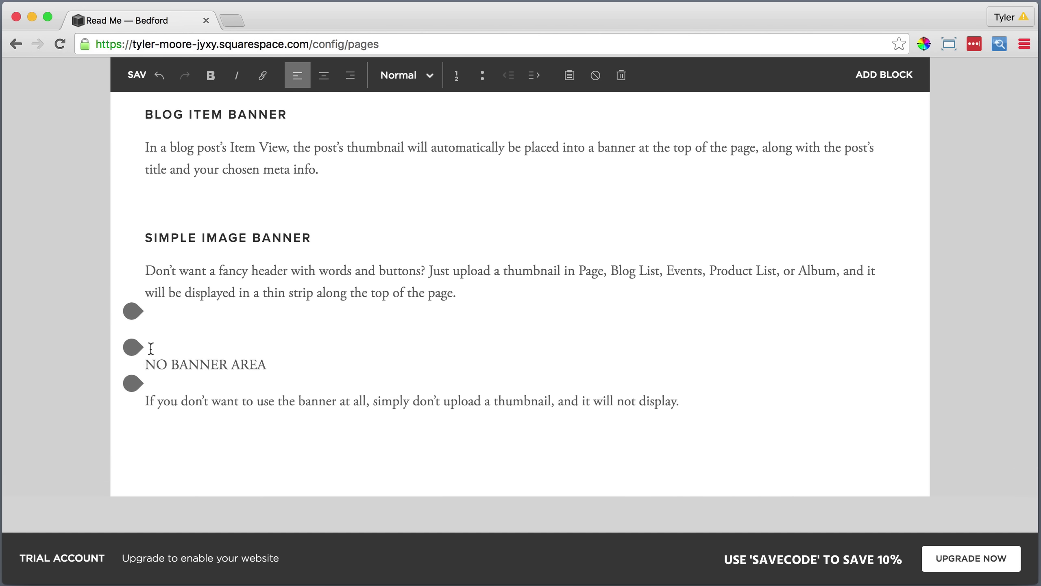
pyautogui.moveTo(145, 364); pyautogui.dragTo(267, 365)
pyautogui.click(404, 76)
pyautogui.click(390, 178)
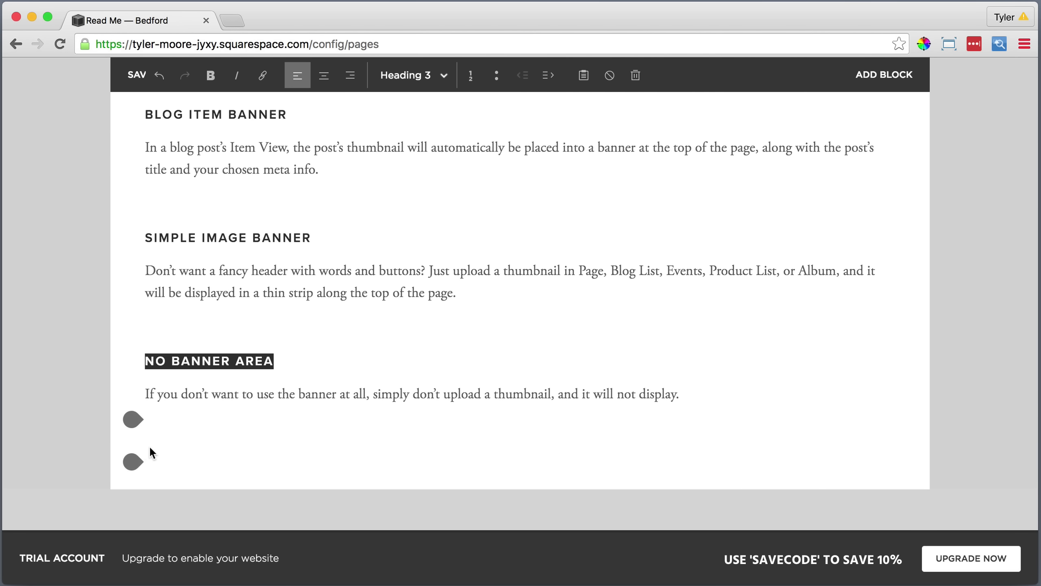
# Insert a Line block after the final NO BANNER AREA paragraph.
pyautogui.click(133, 419)
pyautogui.scroll(-5, 132, 421)
pyautogui.click(267, 400)
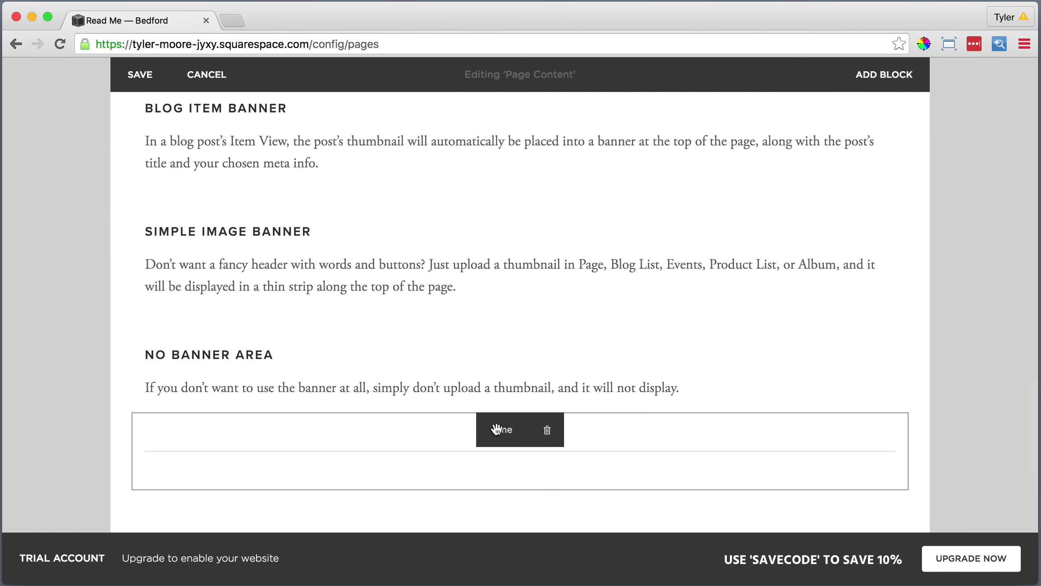
# Move the divider up under BANNER AREA and widen the banner text column beside the heading.
pyautogui.moveTo(492, 428); pyautogui.dragTo(460, 202)
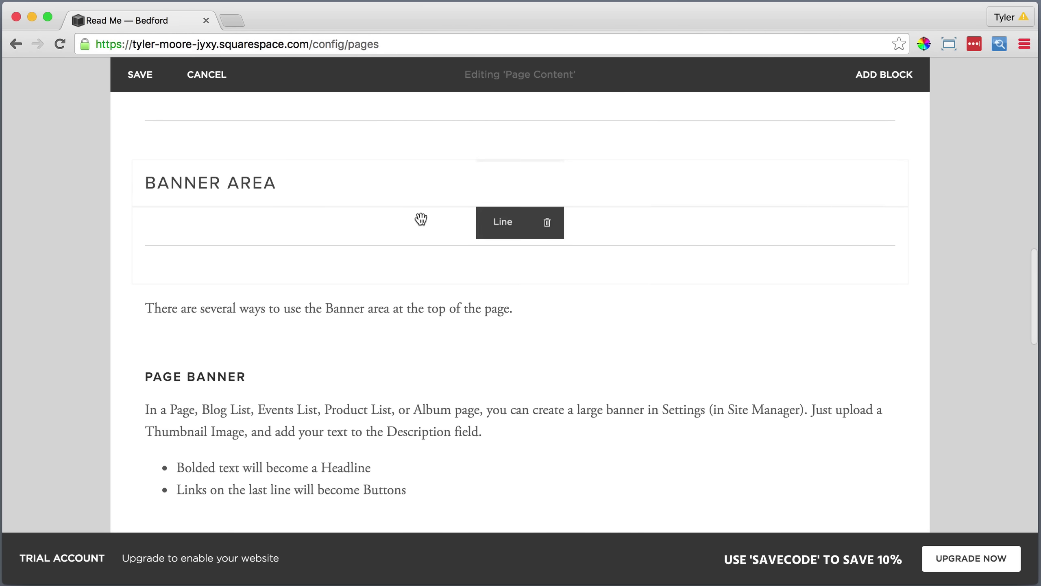
pyautogui.moveTo(500, 304); pyautogui.dragTo(677, 181)
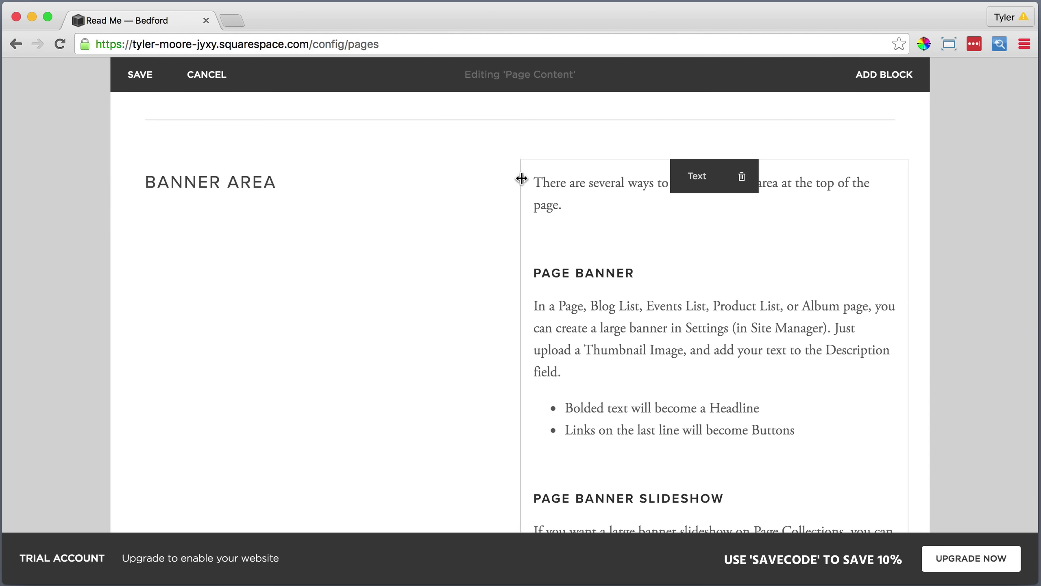
pyautogui.scroll(2, 520, 181)
pyautogui.moveTo(521, 283); pyautogui.dragTo(433, 280)
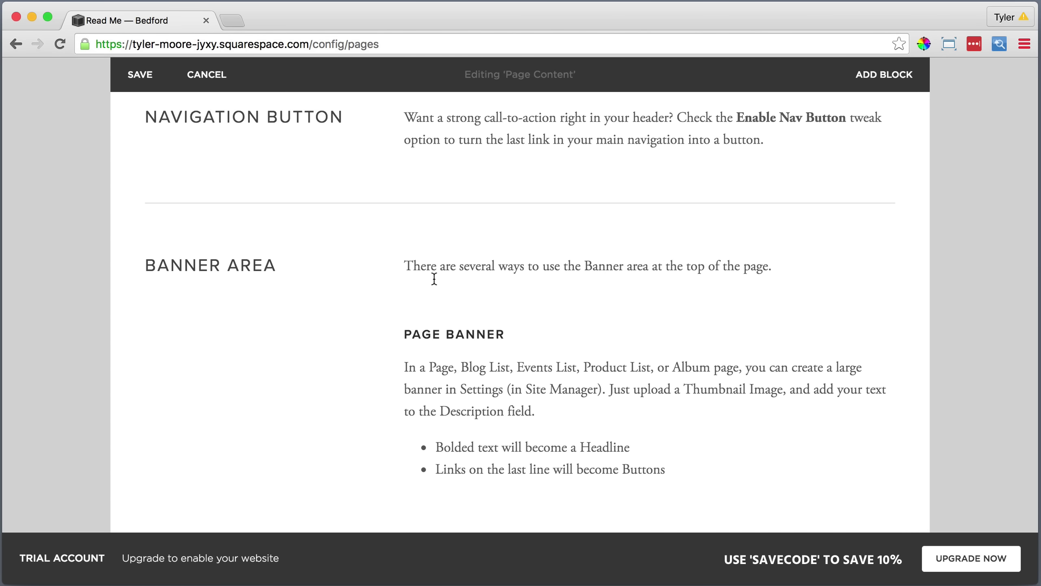
pyautogui.scroll(-8, 534, 282)
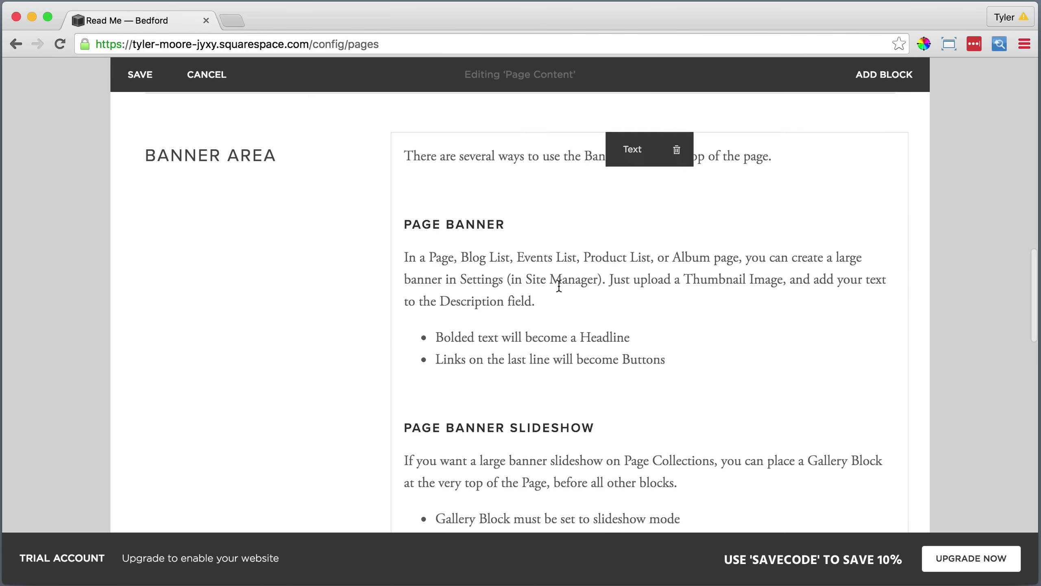
pyautogui.scroll(-13, 558, 287)
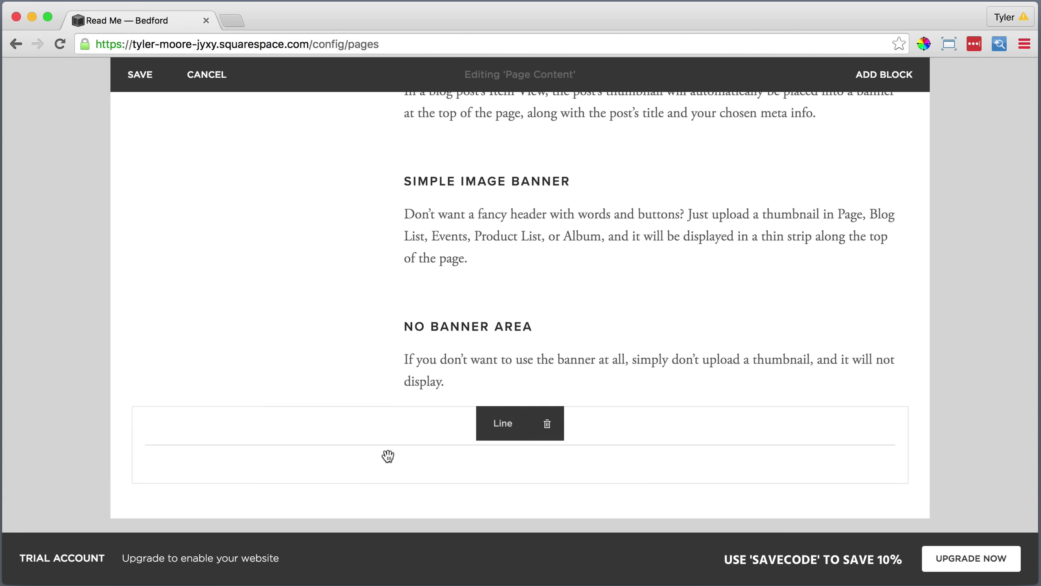
# Add a text block below the divider with 'Sidebar' styled as Heading 2.
pyautogui.moveTo(149, 481); pyautogui.dragTo(135, 408)
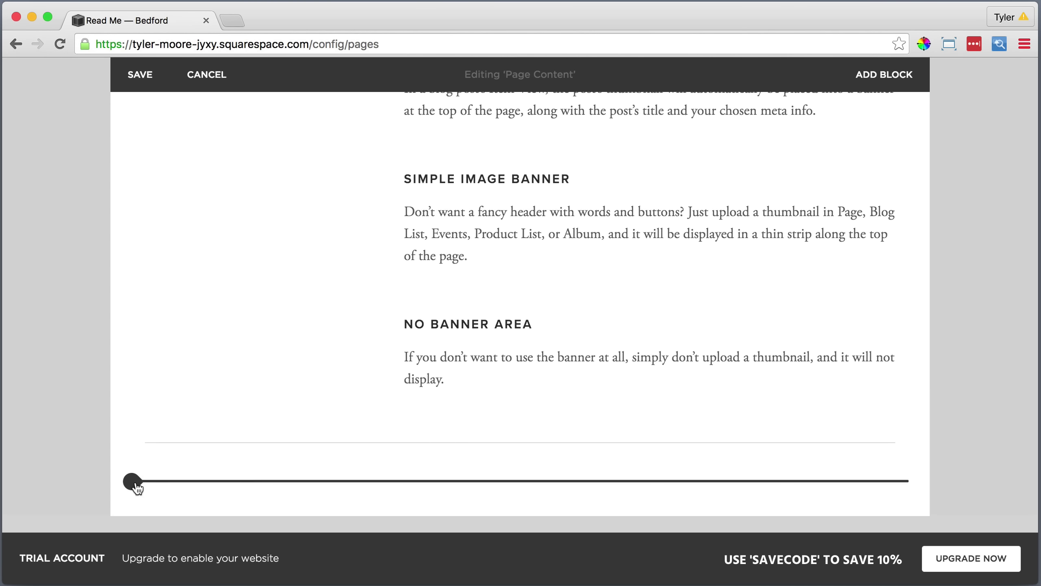
pyautogui.click(133, 481)
pyautogui.click(180, 251)
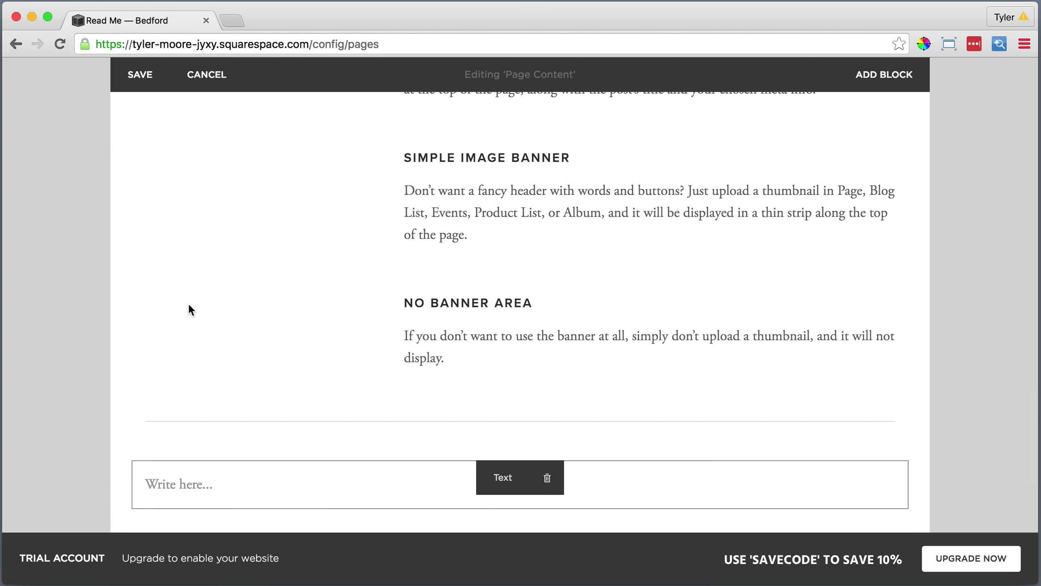
pyautogui.click(180, 485)
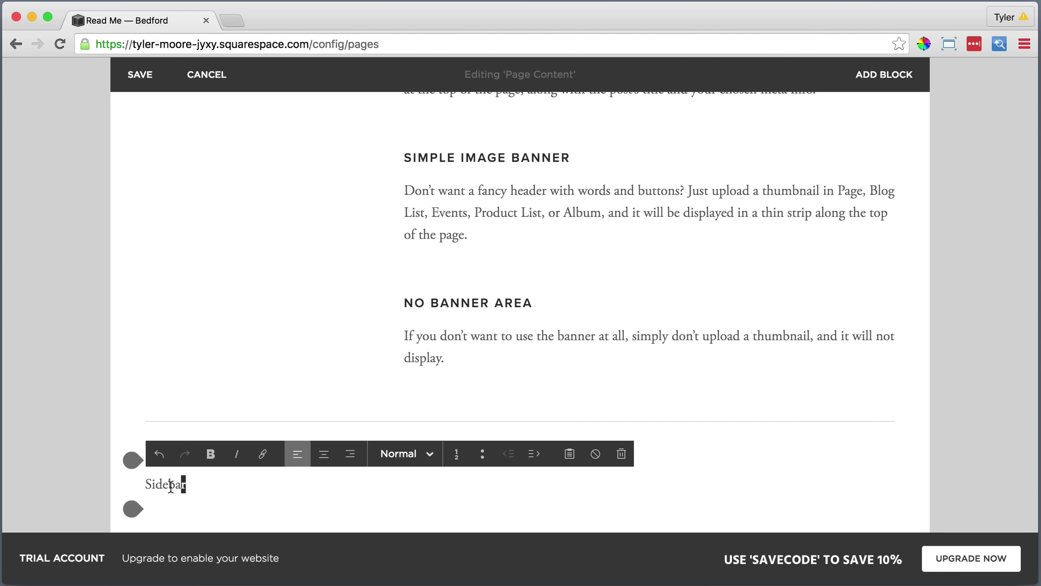
pyautogui.moveTo(171, 486); pyautogui.dragTo(142, 486)
pyautogui.click(406, 453)
pyautogui.click(410, 390)
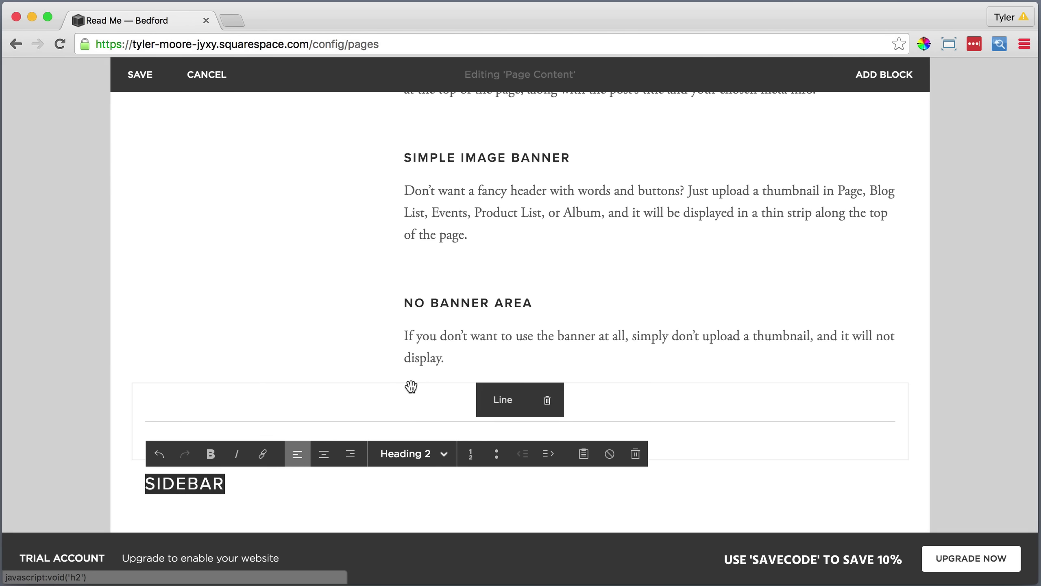
pyautogui.click(241, 484)
# Add a divider line and an empty text block under SIDEBAR, ready for a plain-text paste.
pyautogui.click(133, 509)
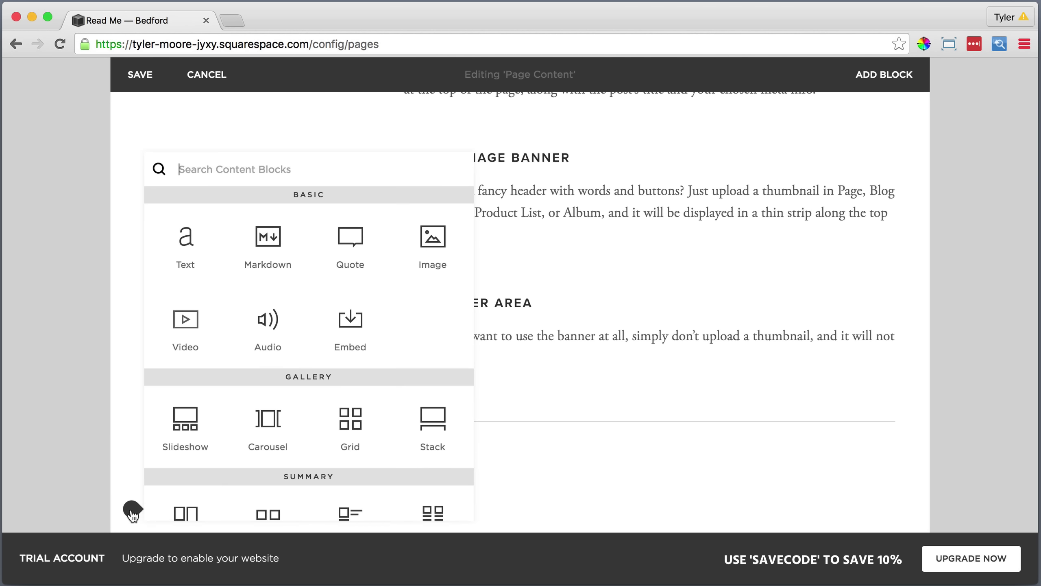
pyautogui.scroll(-5, 182, 508)
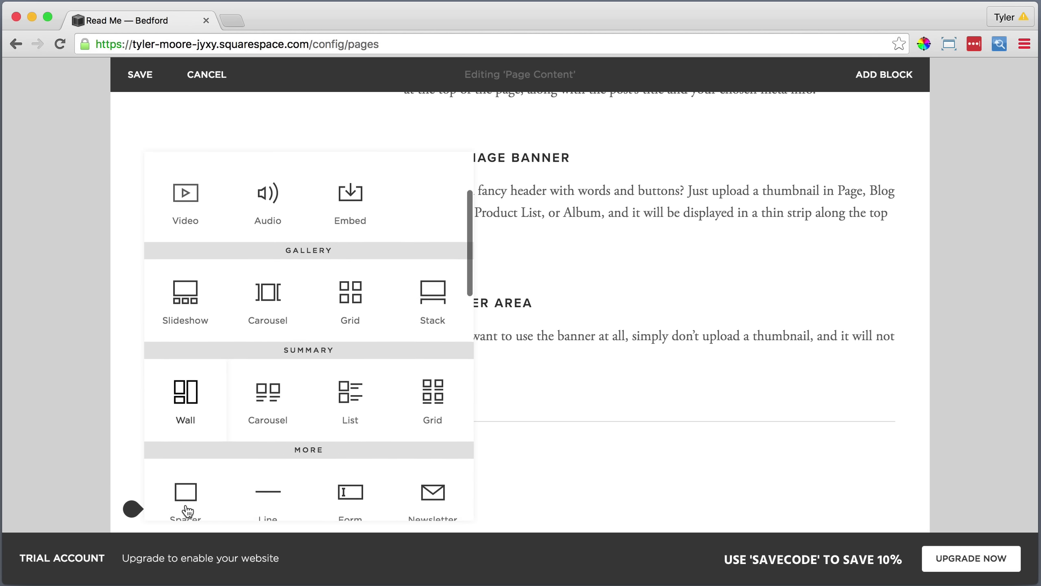
pyautogui.click(260, 495)
pyautogui.scroll(-3, 246, 476)
pyautogui.click(132, 424)
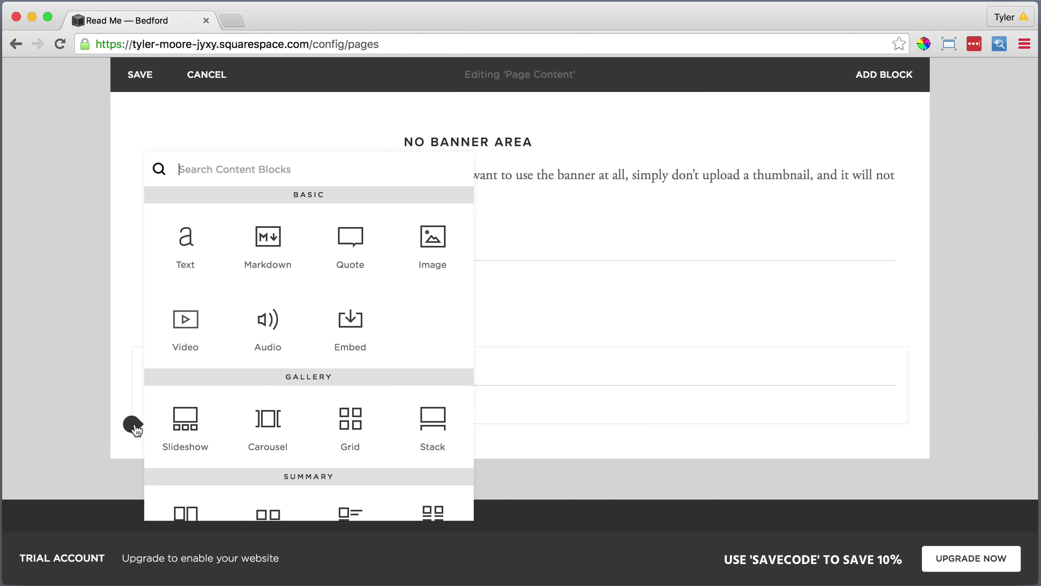
pyautogui.click(181, 237)
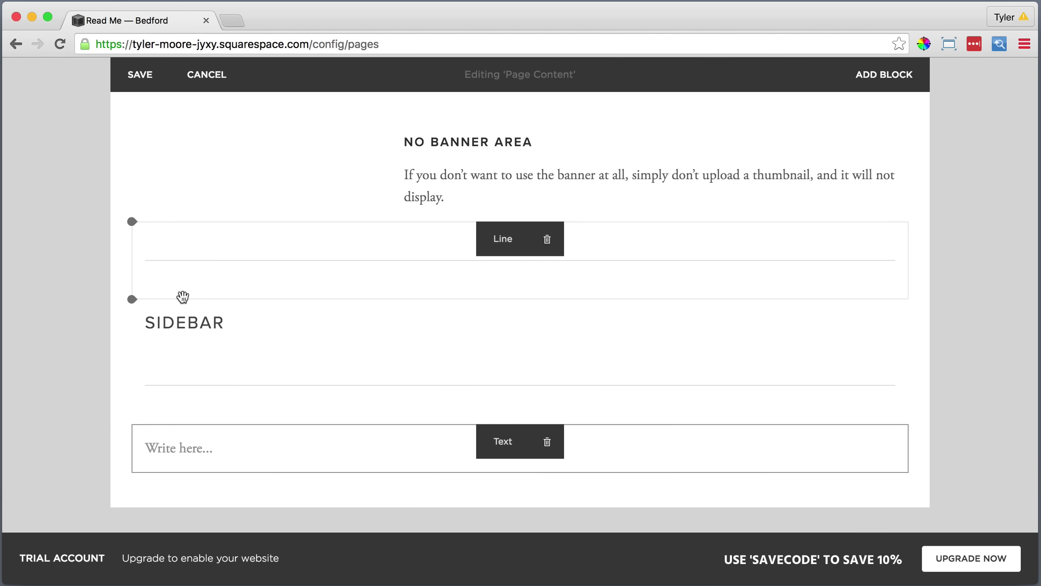
pyautogui.click(209, 449)
pyautogui.click(570, 418)
# Paste the sidebar description as plain text and bullet the three sidebar type lines.
pyautogui.rightClick(419, 271)
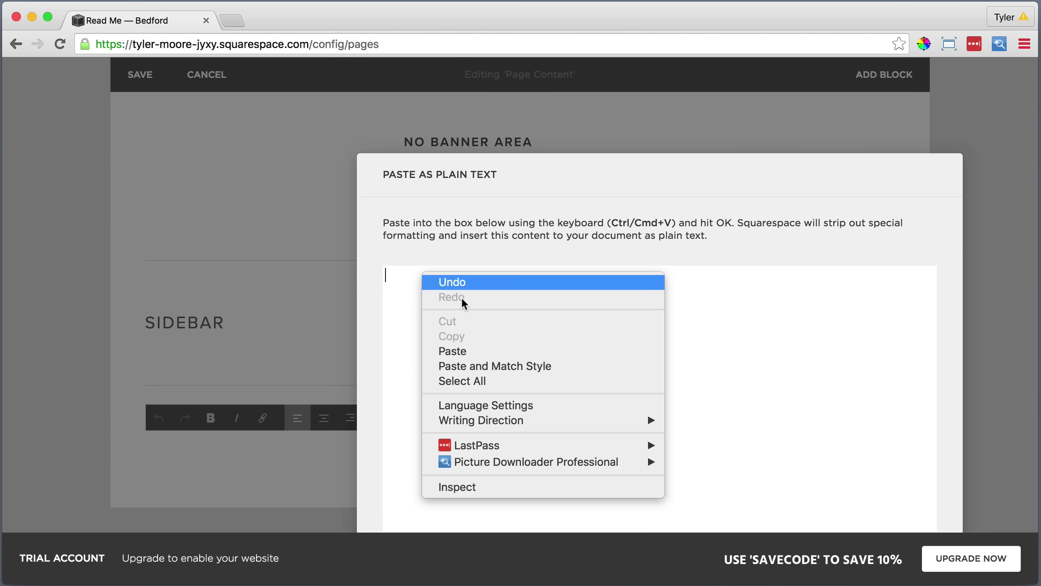
pyautogui.click(459, 351)
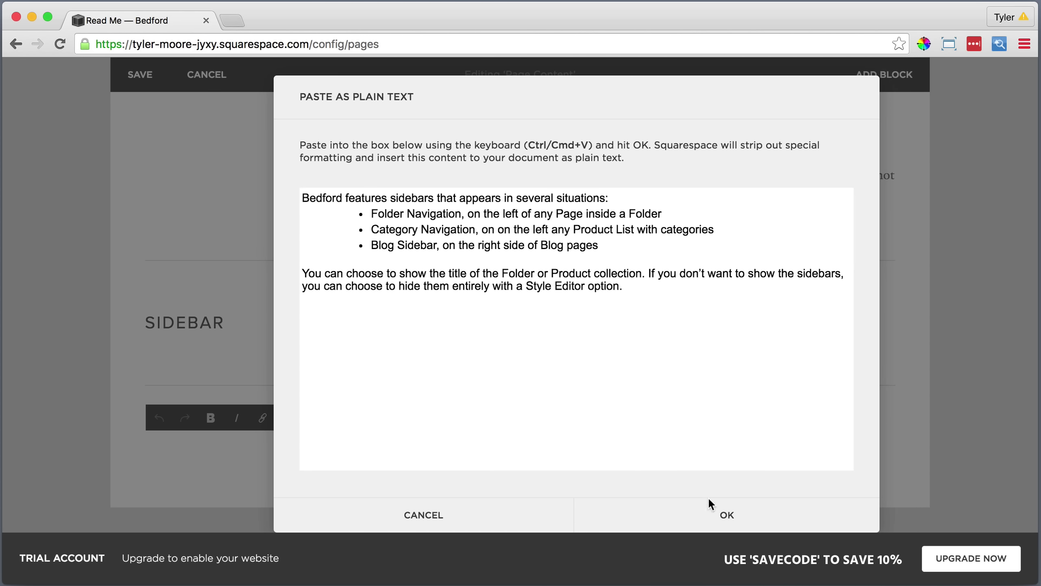
pyautogui.click(709, 499)
pyautogui.scroll(-3, 581, 402)
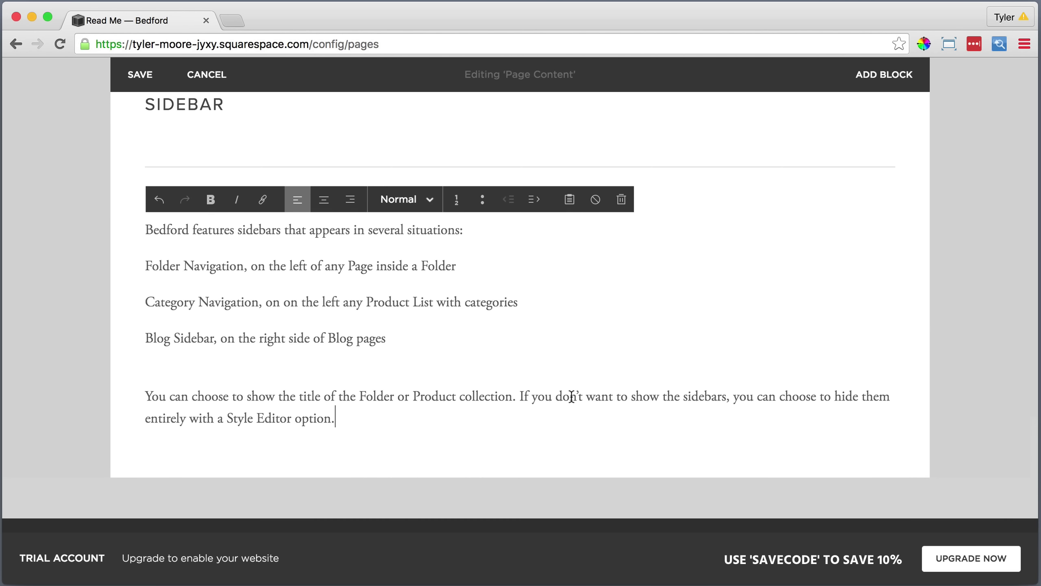
pyautogui.moveTo(386, 338); pyautogui.dragTo(133, 253)
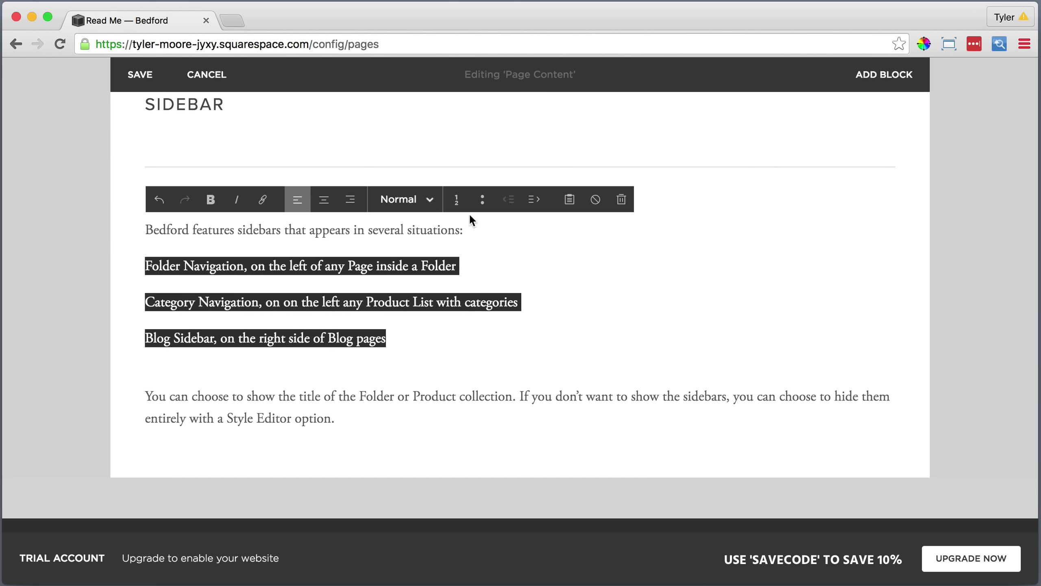
pyautogui.click(482, 199)
# Bold Folder Navigation, Category Navigation and Blog Sidebar, and delete the empty line below the list.
pyautogui.click(275, 265)
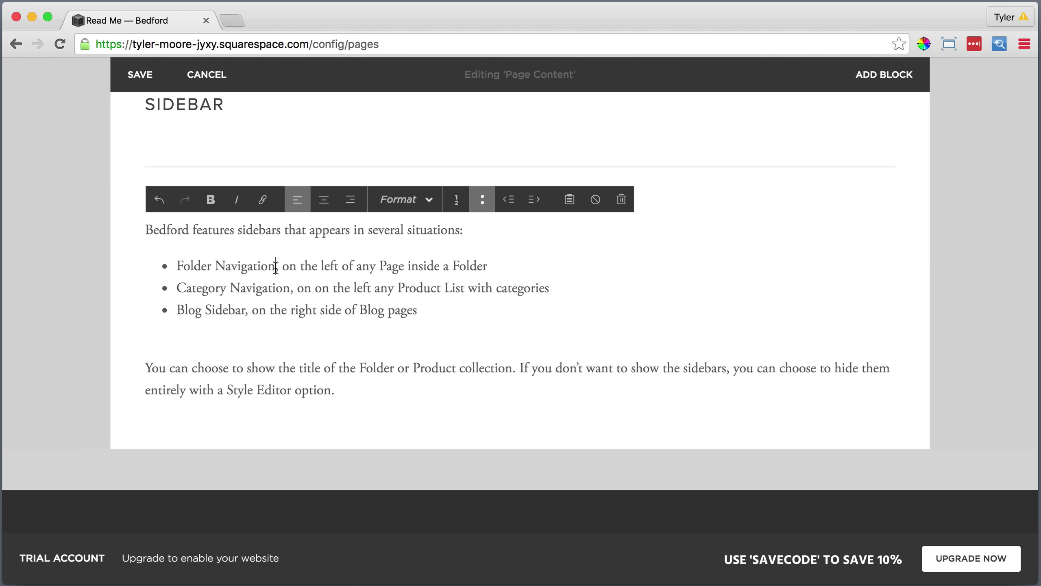
pyautogui.moveTo(260, 267); pyautogui.dragTo(133, 251)
pyautogui.click(210, 199)
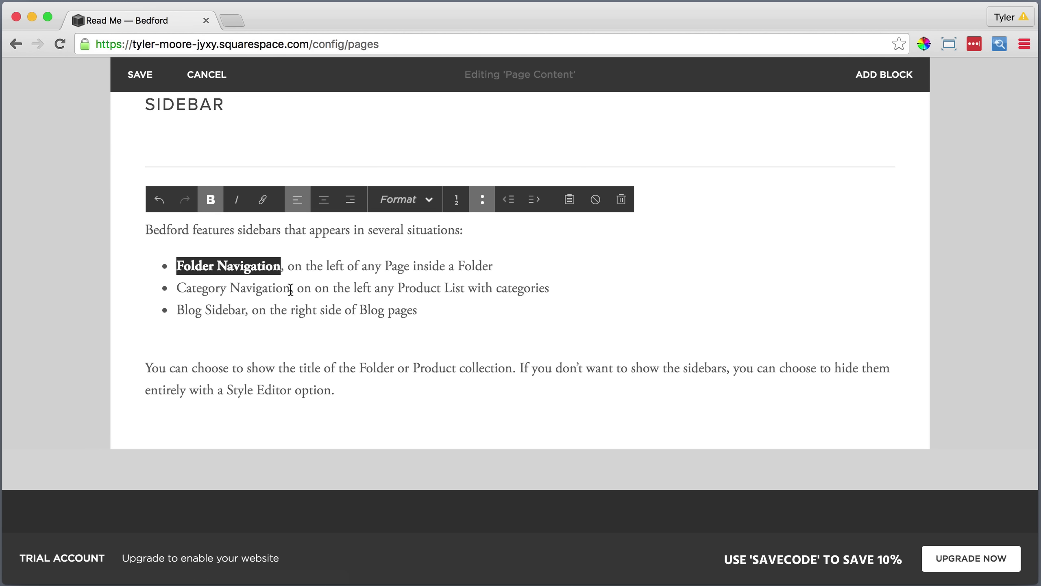
pyautogui.moveTo(290, 287); pyautogui.dragTo(132, 253)
pyautogui.click(210, 200)
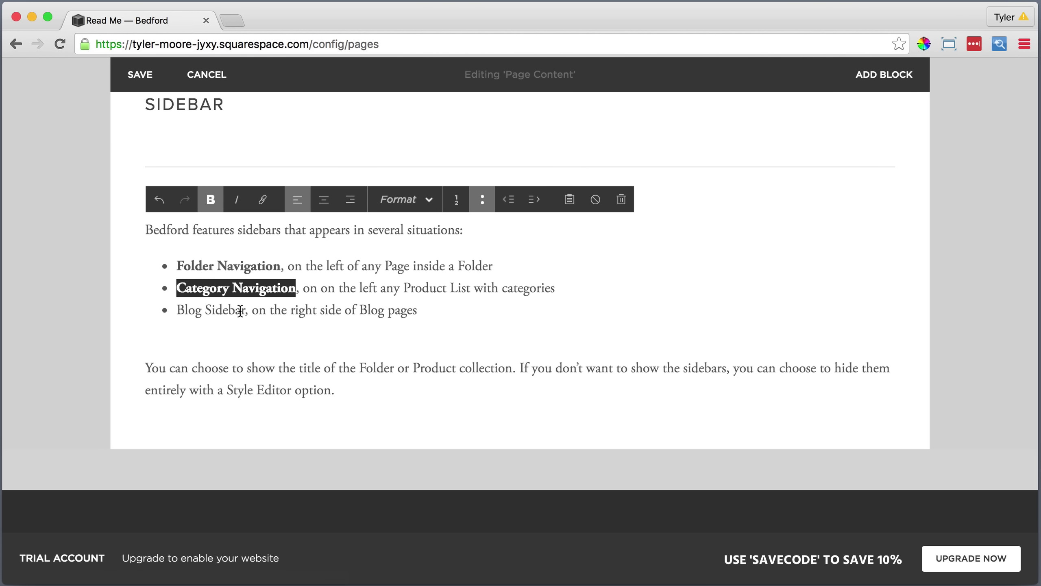
pyautogui.moveTo(244, 310); pyautogui.dragTo(202, 309)
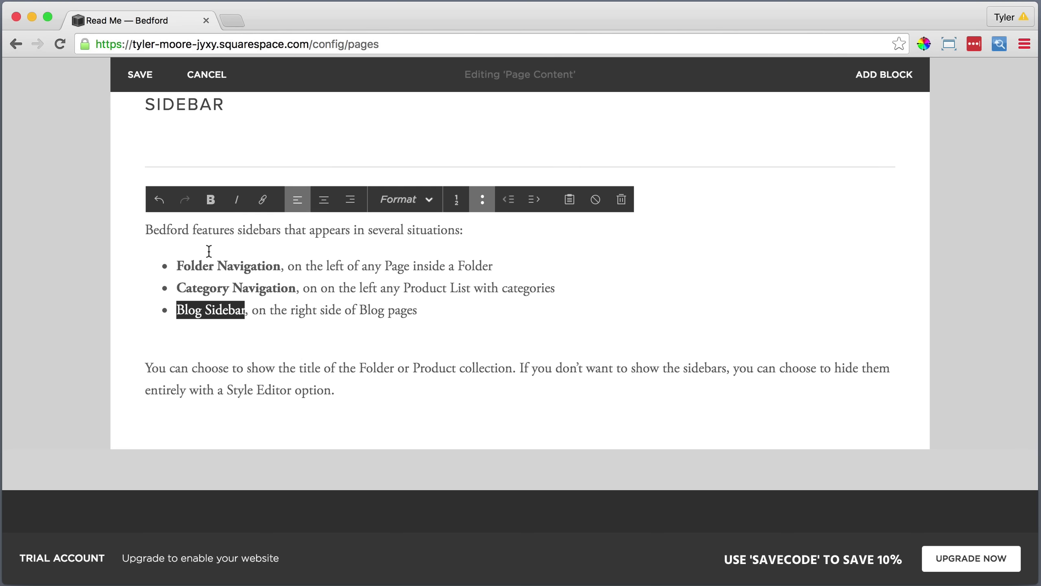
pyautogui.click(210, 200)
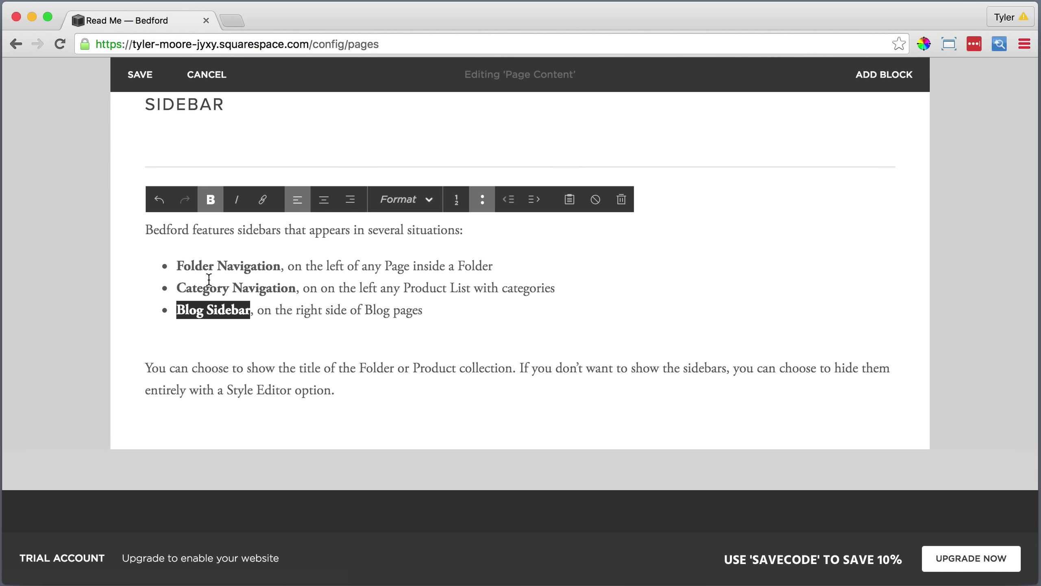
pyautogui.click(200, 347)
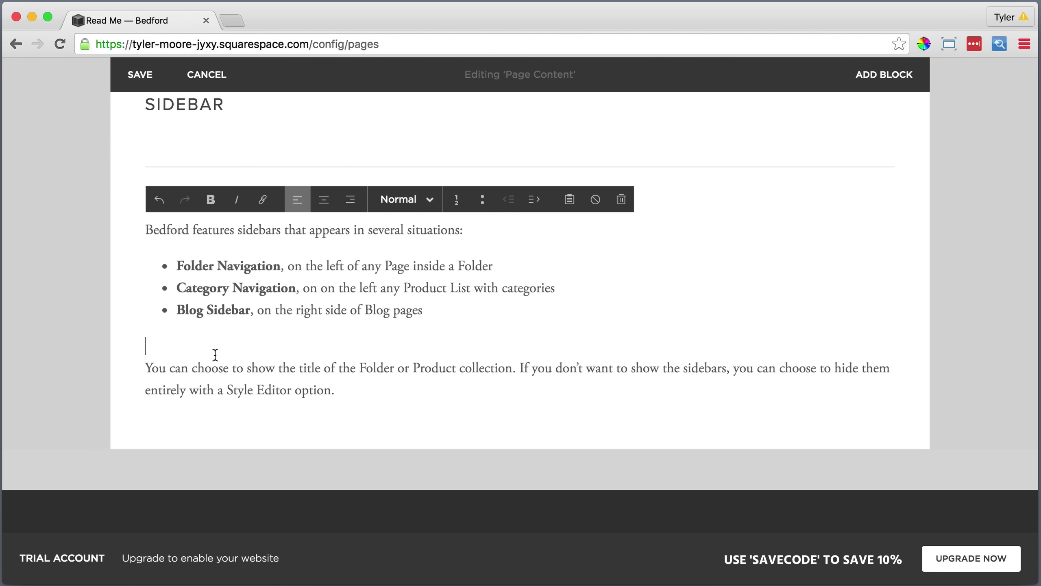
pyautogui.press('BackSpace')
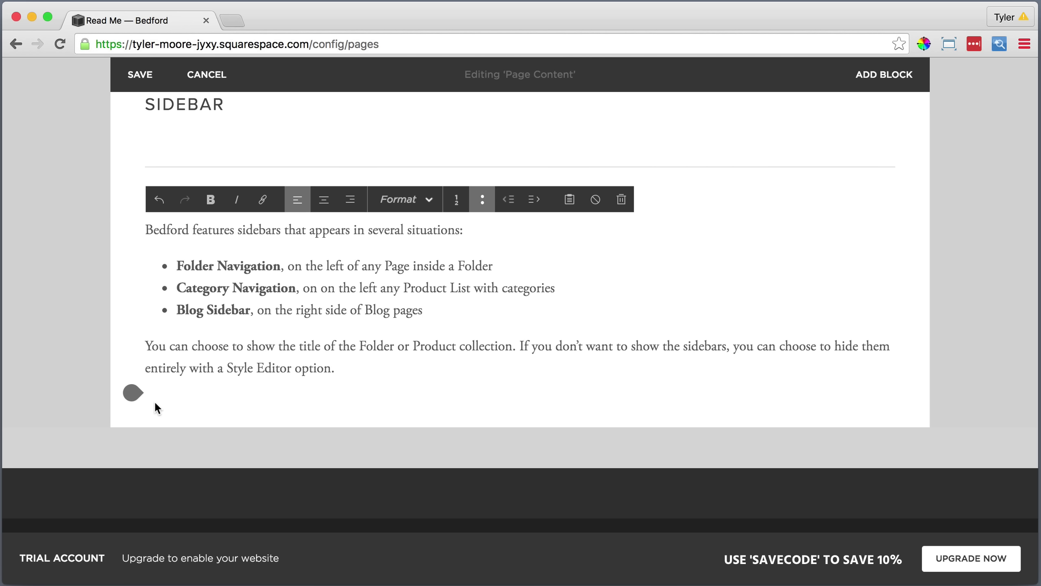
pyautogui.click(152, 399)
pyautogui.scroll(3, 334, 271)
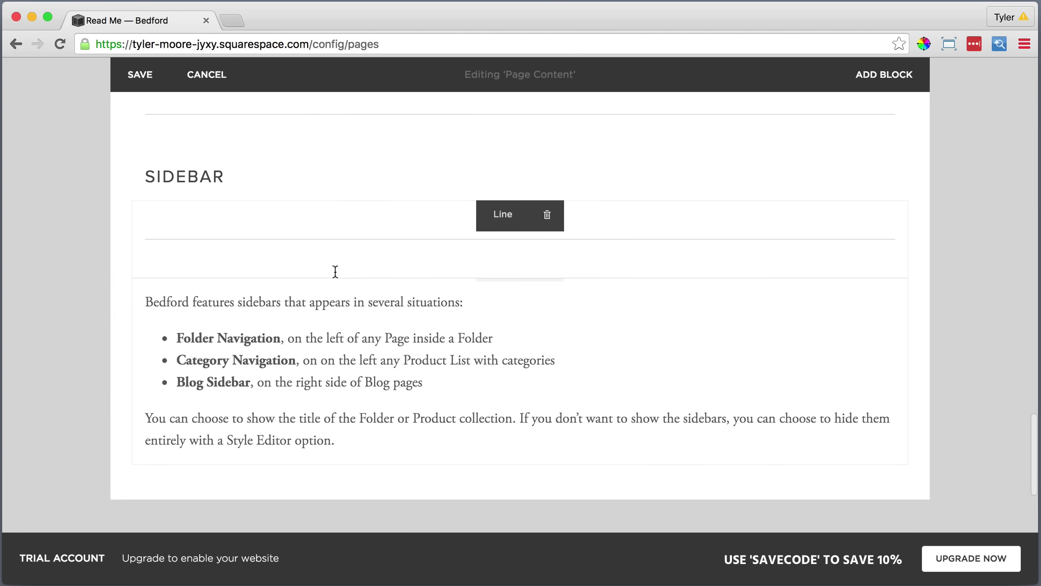
# Move the sidebar text beside the SIDEBAR heading and widen it leftward to match the banner column.
pyautogui.moveTo(502, 295); pyautogui.dragTo(628, 178)
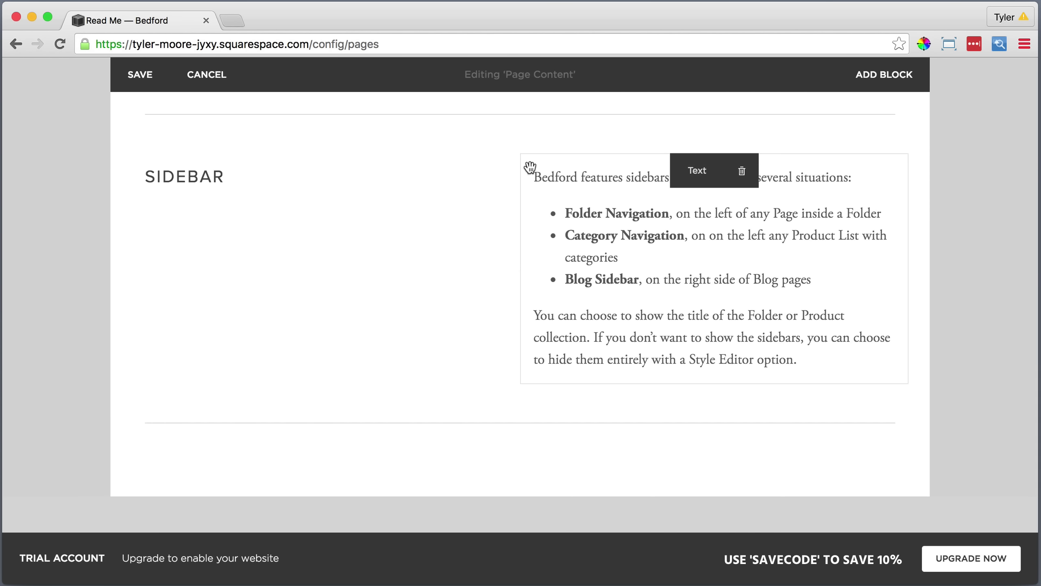
pyautogui.scroll(5, 527, 167)
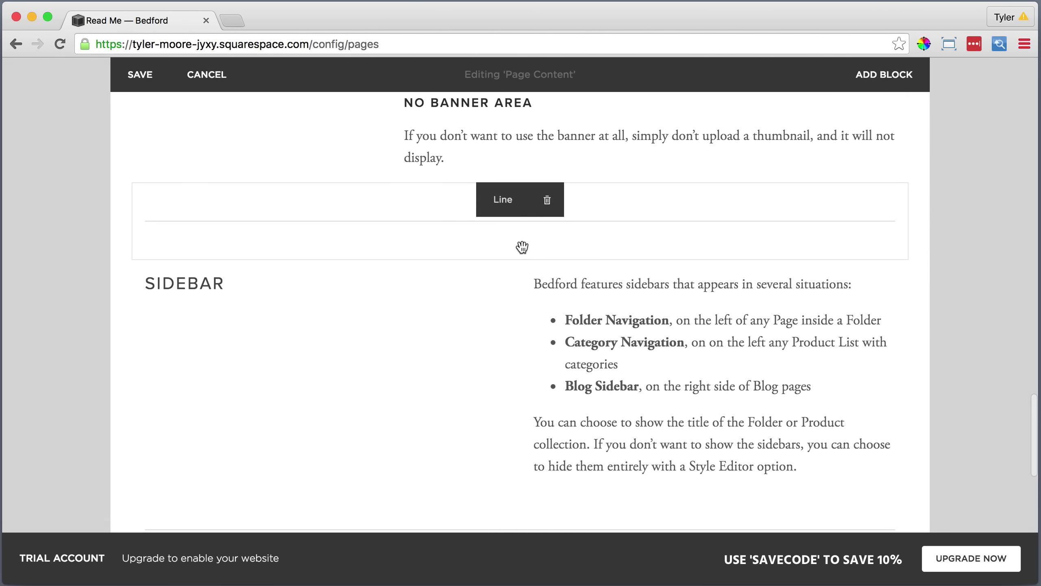
pyautogui.moveTo(520, 289); pyautogui.dragTo(427, 286)
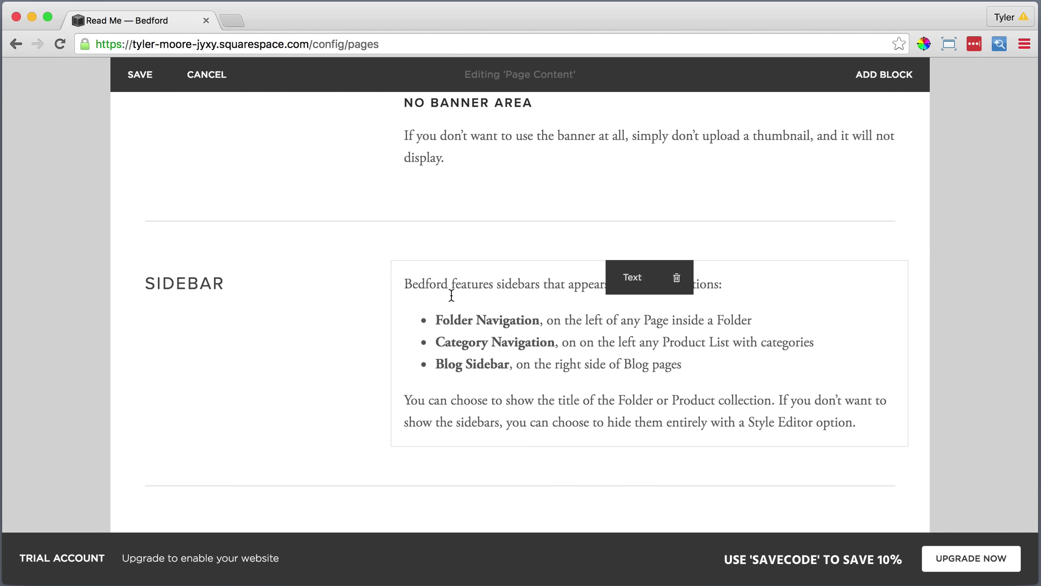
pyautogui.scroll(-2, 452, 294)
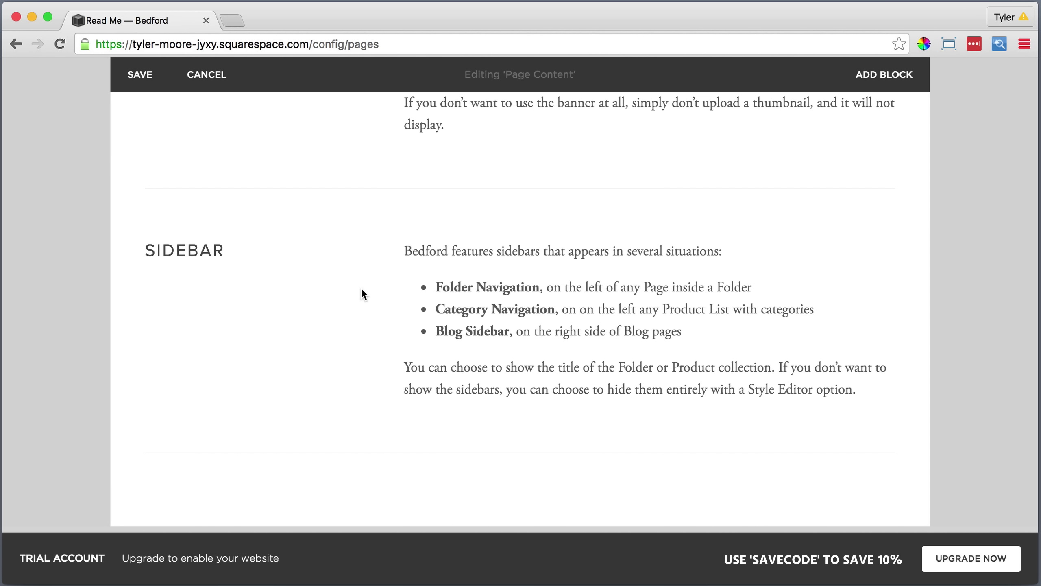
pyautogui.scroll(-5, 361, 292)
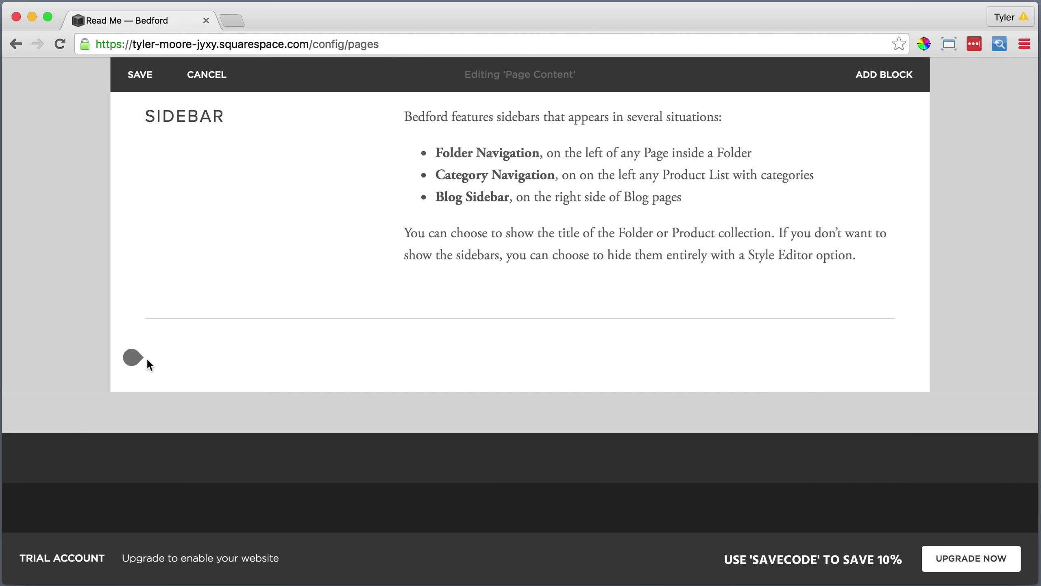
# Add a text block at the page end with 'Index' styled as Heading 2.
pyautogui.click(133, 357)
pyautogui.click(185, 240)
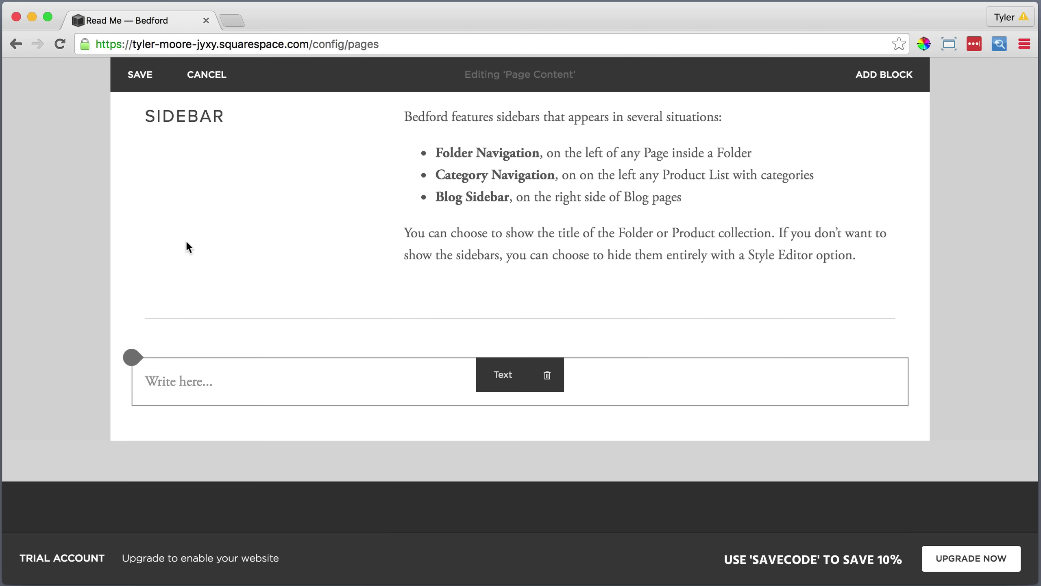
pyautogui.click(183, 383)
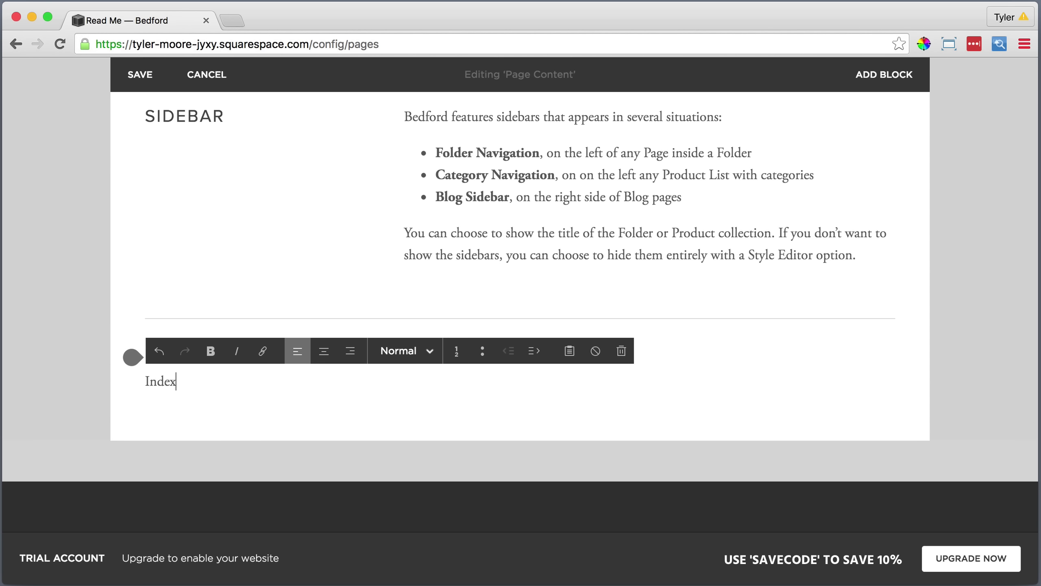
pyautogui.doubleClick(160, 381)
pyautogui.click(404, 351)
pyautogui.click(373, 431)
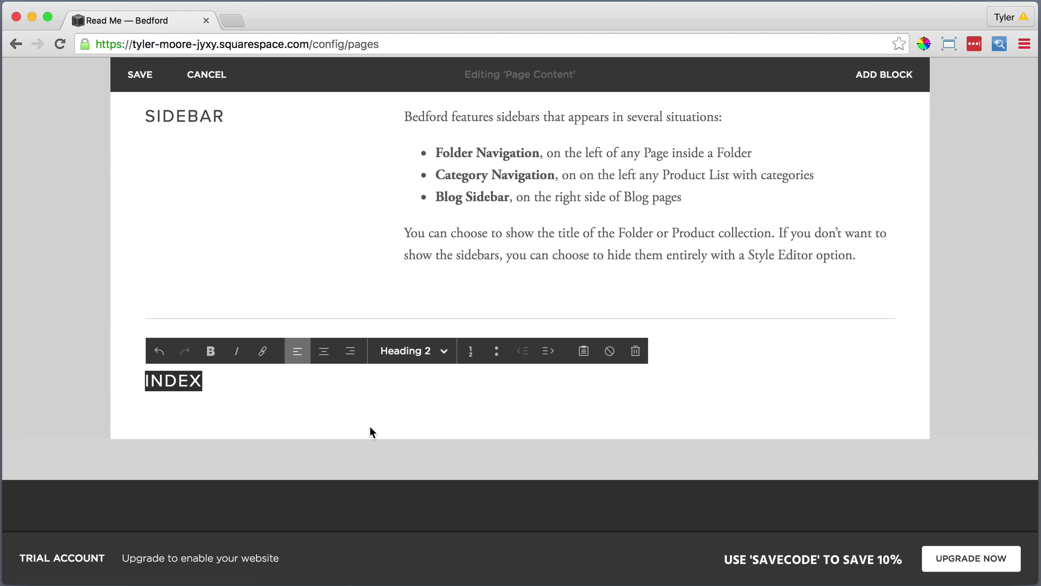
# Add a divider line and an empty text block under INDEX, ready for a plain-text paste.
pyautogui.click(133, 405)
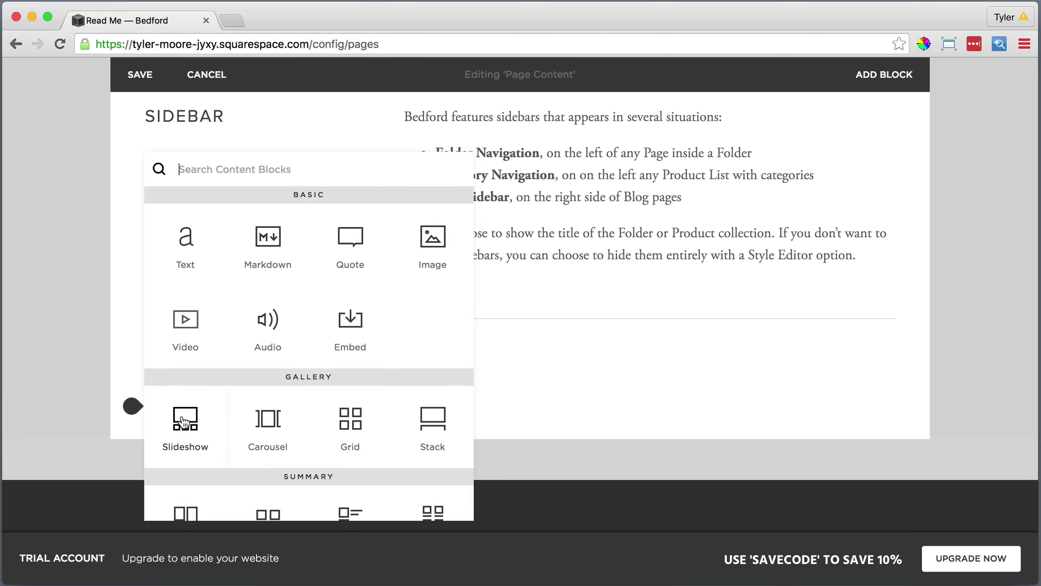
pyautogui.scroll(-3, 181, 415)
pyautogui.scroll(-2, 180, 414)
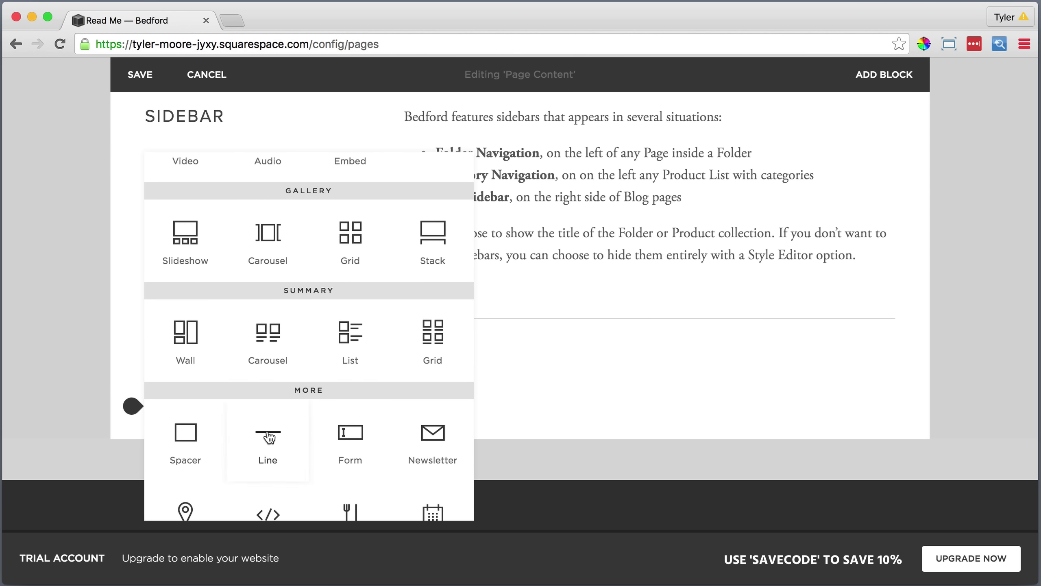
pyautogui.click(268, 432)
pyautogui.scroll(-5, 267, 431)
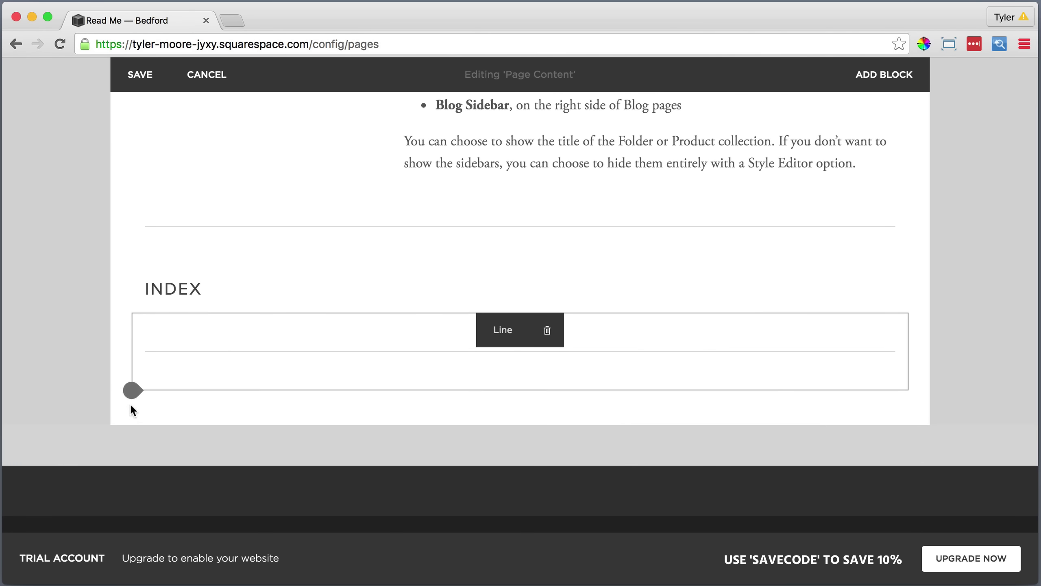
pyautogui.click(132, 392)
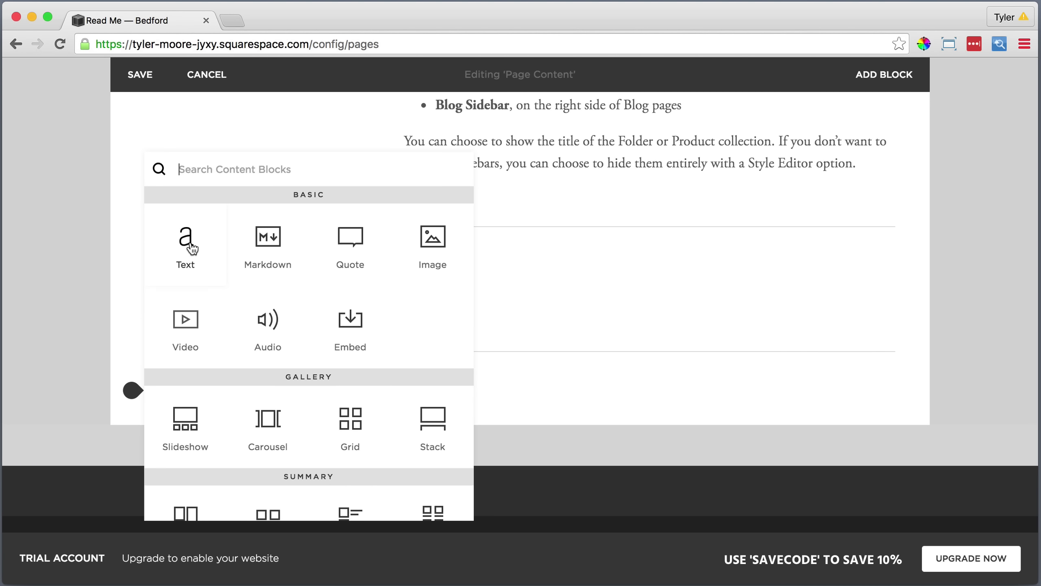
pyautogui.click(191, 246)
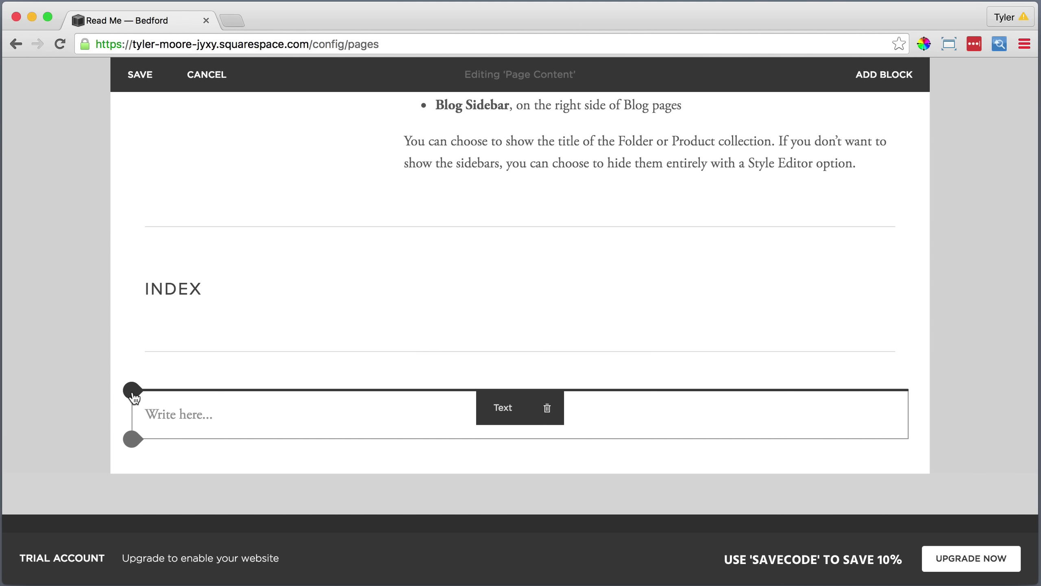
pyautogui.click(215, 419)
pyautogui.click(569, 383)
# Paste the two Index description paragraphs as plain text, bolding 'Index' and 'Fixed Navigation'.
pyautogui.rightClick(438, 282)
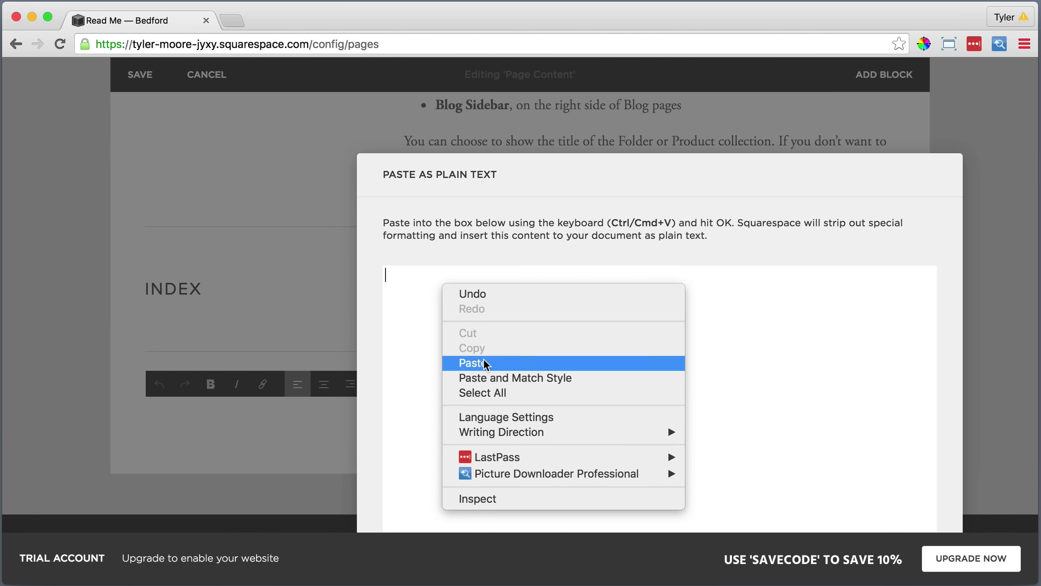
pyautogui.click(484, 360)
pyautogui.click(742, 512)
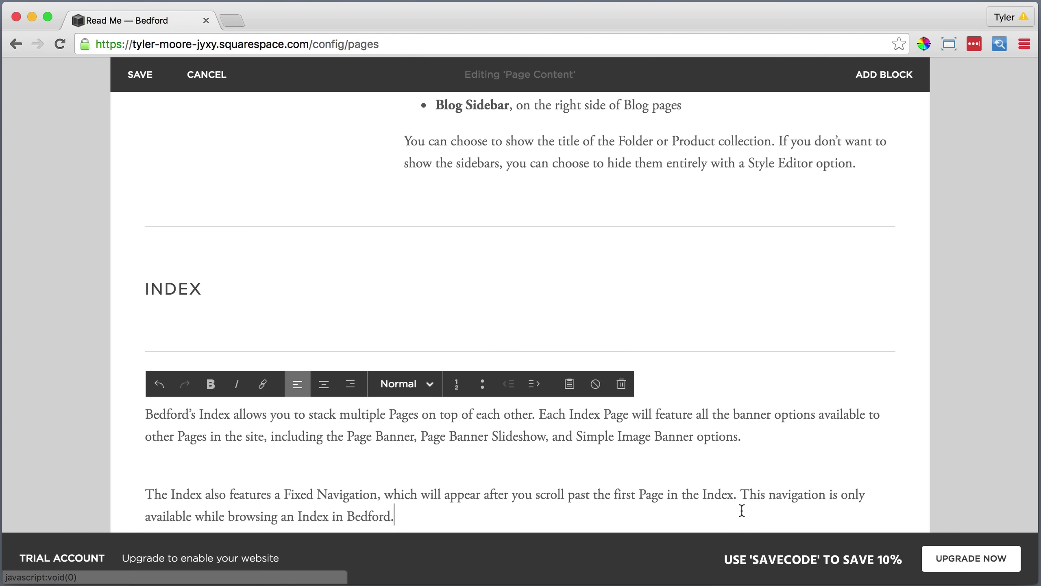
pyautogui.scroll(-3, 689, 461)
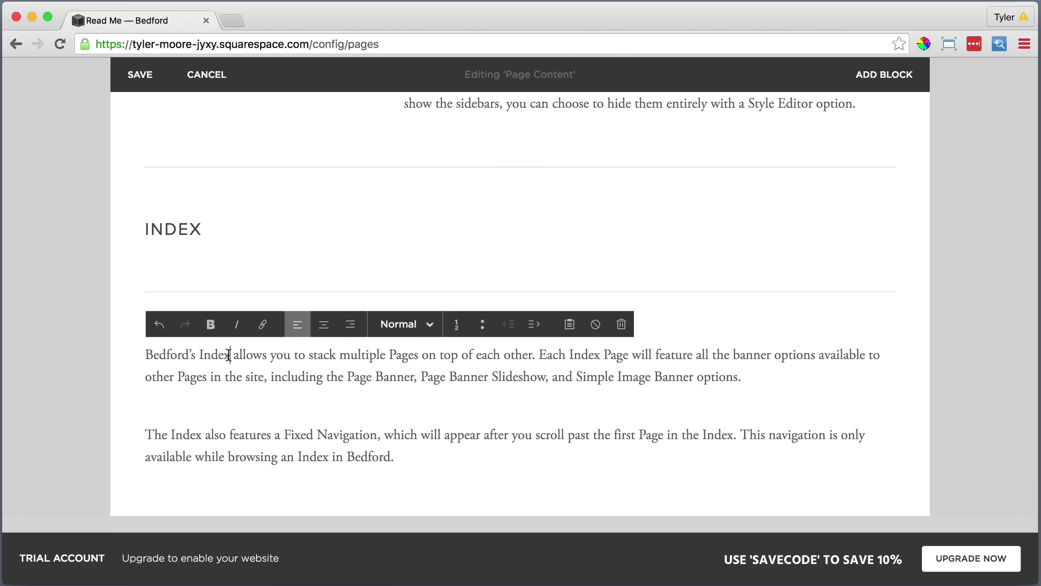
pyautogui.click(211, 327)
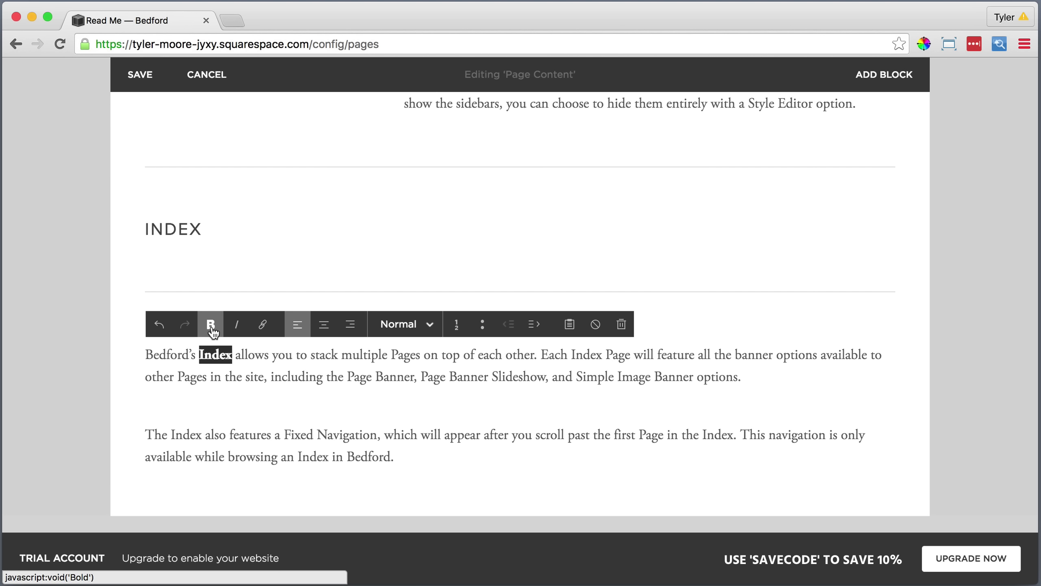
pyautogui.moveTo(284, 433); pyautogui.dragTo(377, 434)
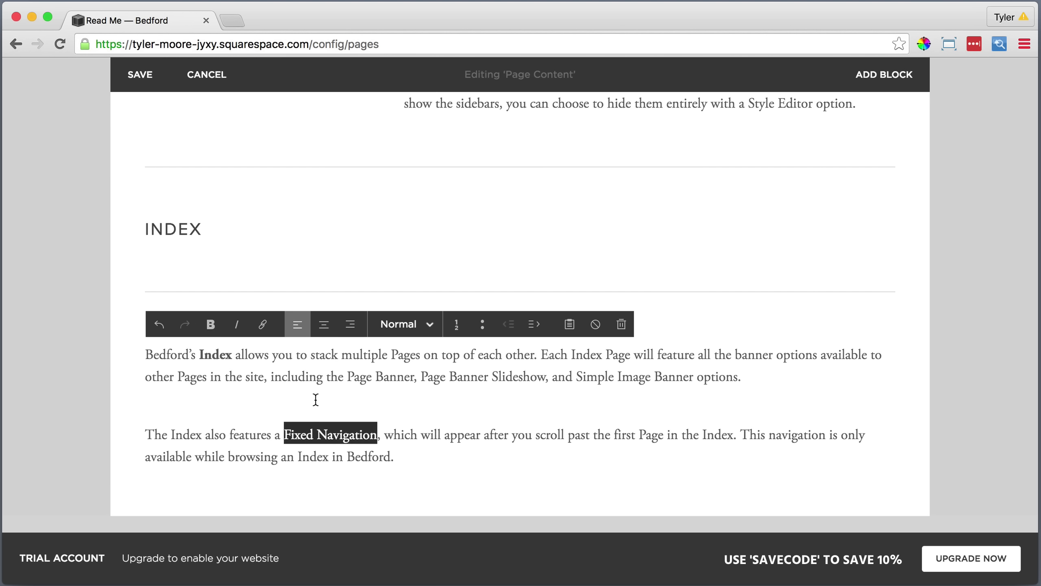
pyautogui.click(212, 326)
pyautogui.click(400, 456)
pyautogui.scroll(-2, 203, 435)
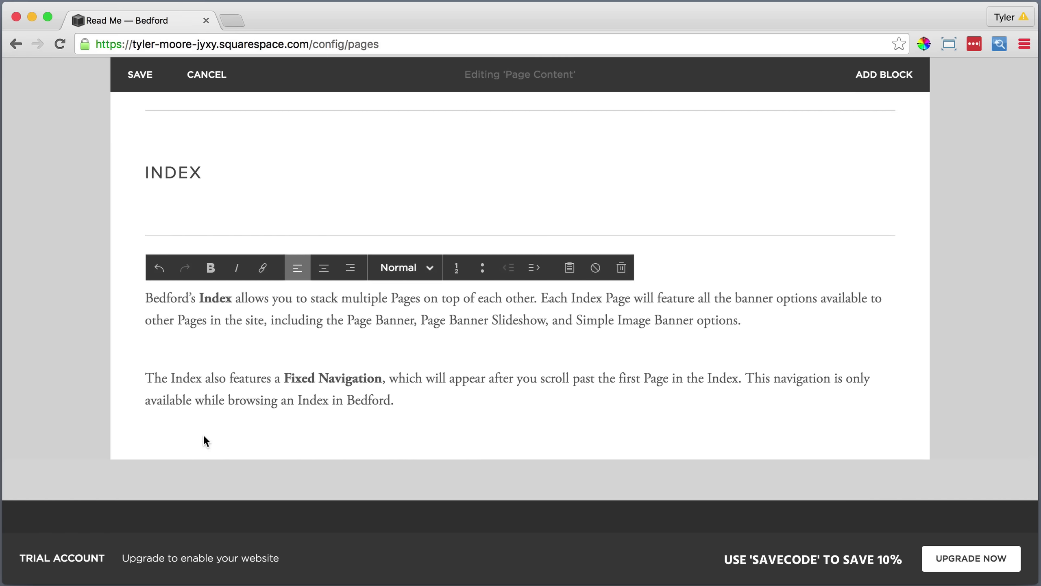
pyautogui.click(204, 437)
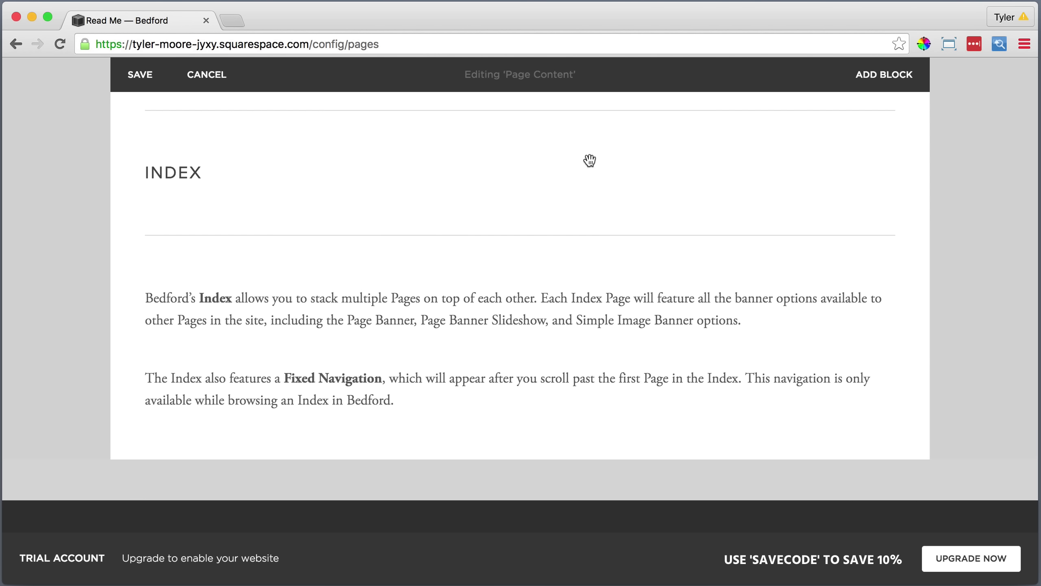
# Put the Index text in a wide column beside INDEX and replace the line below with a tall spacer.
pyautogui.moveTo(502, 296); pyautogui.dragTo(620, 172)
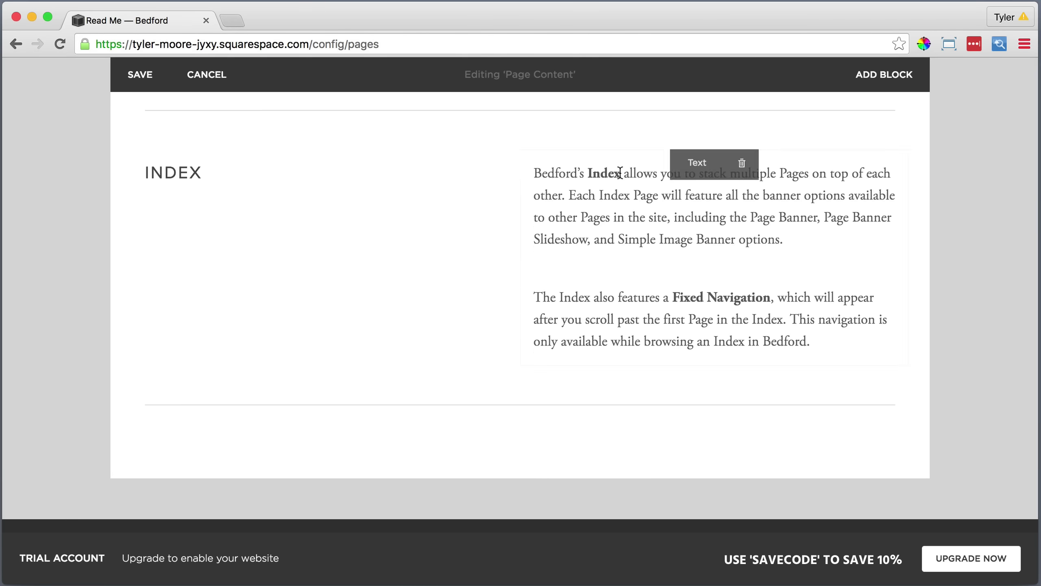
pyautogui.moveTo(537, 233); pyautogui.dragTo(430, 262)
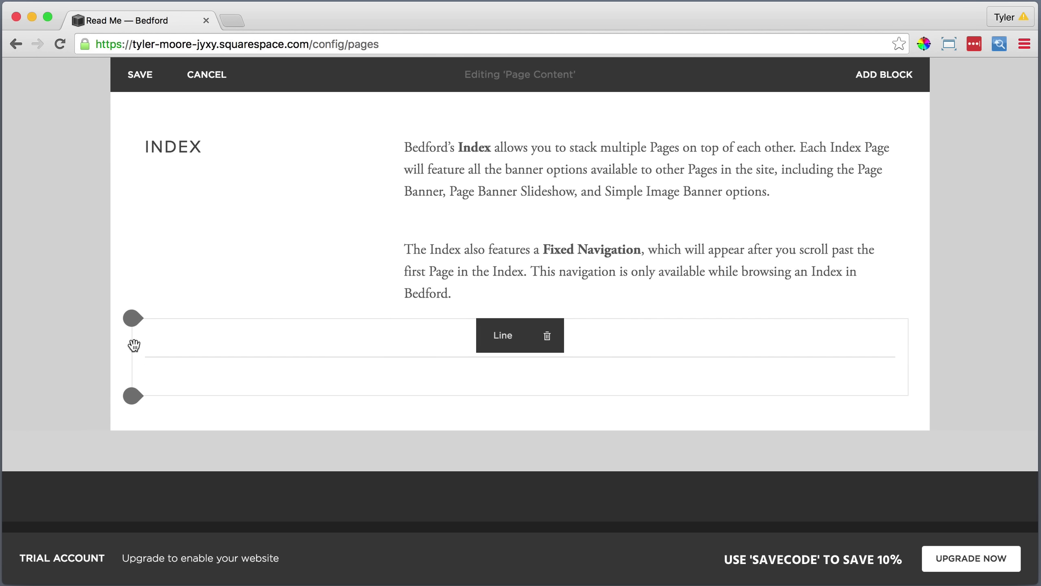
pyautogui.click(132, 324)
pyautogui.scroll(-5, 193, 338)
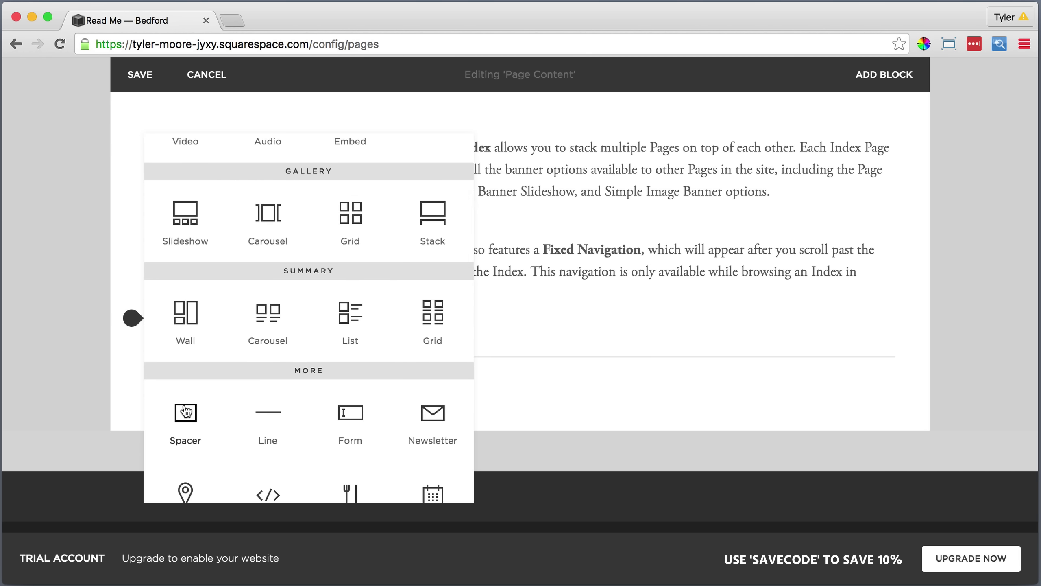
pyautogui.click(184, 408)
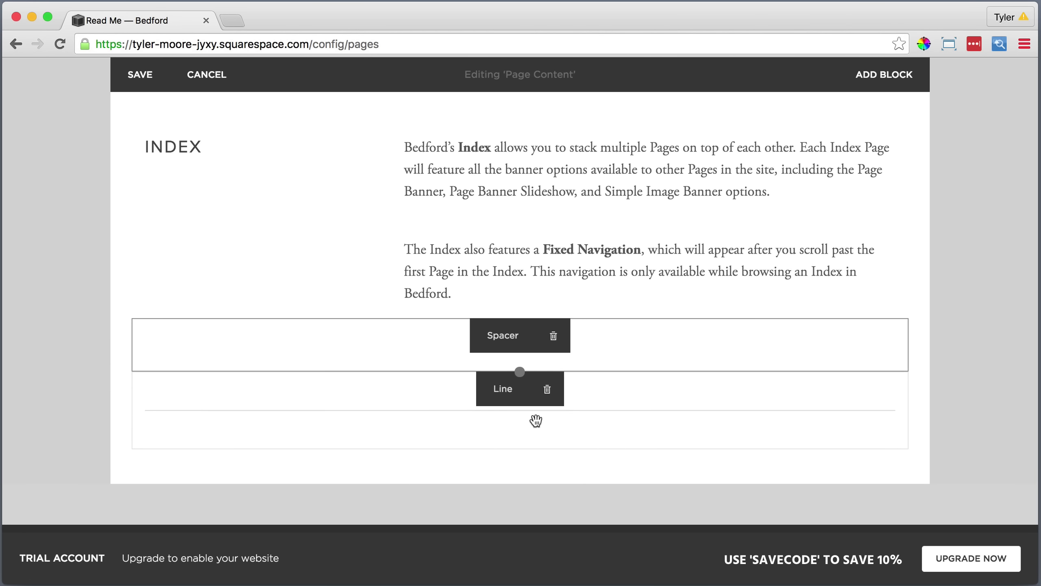
pyautogui.click(547, 389)
pyautogui.click(619, 436)
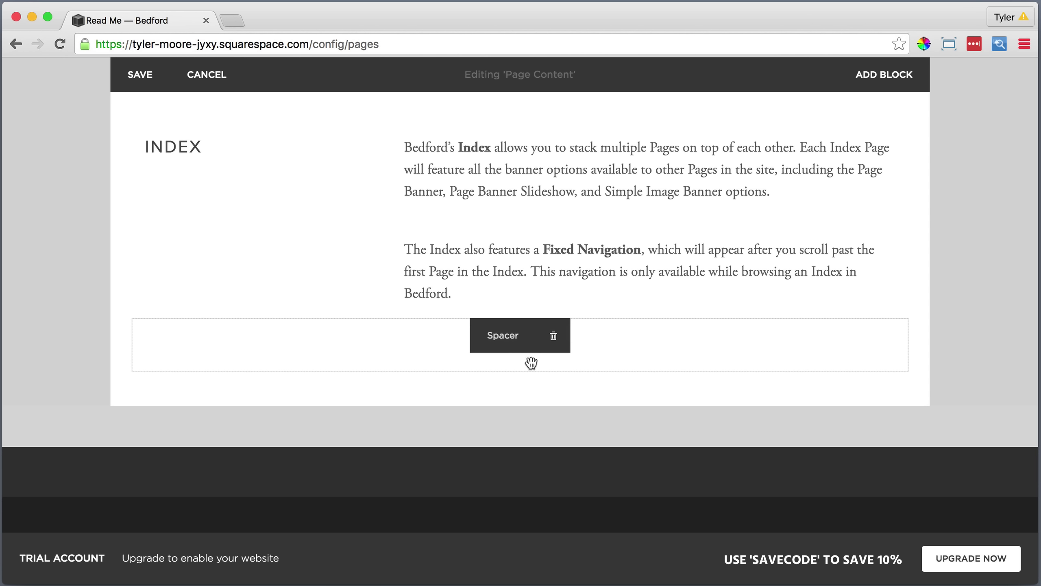
pyautogui.moveTo(515, 368); pyautogui.dragTo(505, 466)
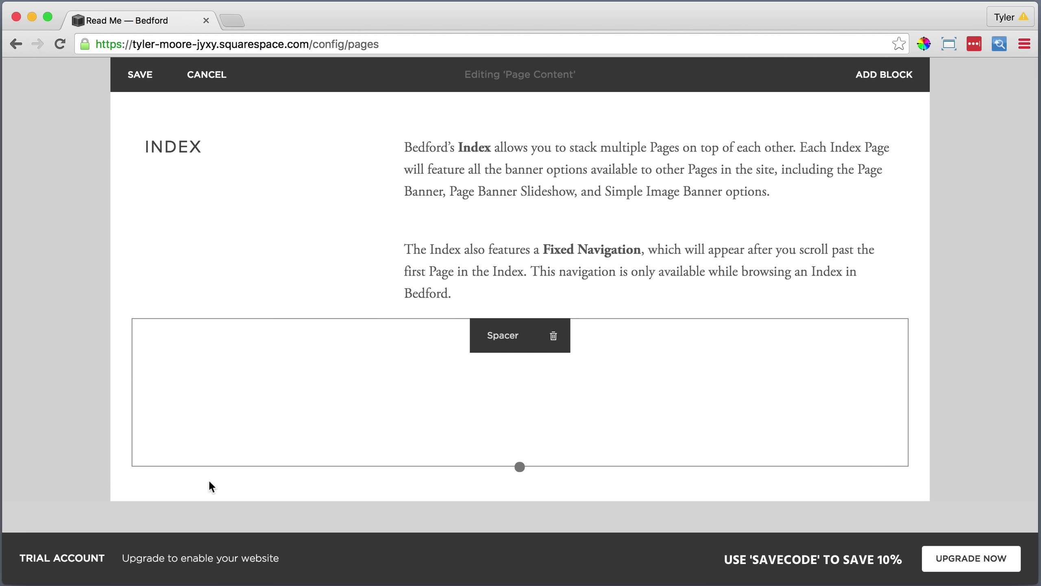
pyautogui.click(133, 466)
# Center 'Style Editor Options' and make it a Heading 1.
pyautogui.click(184, 247)
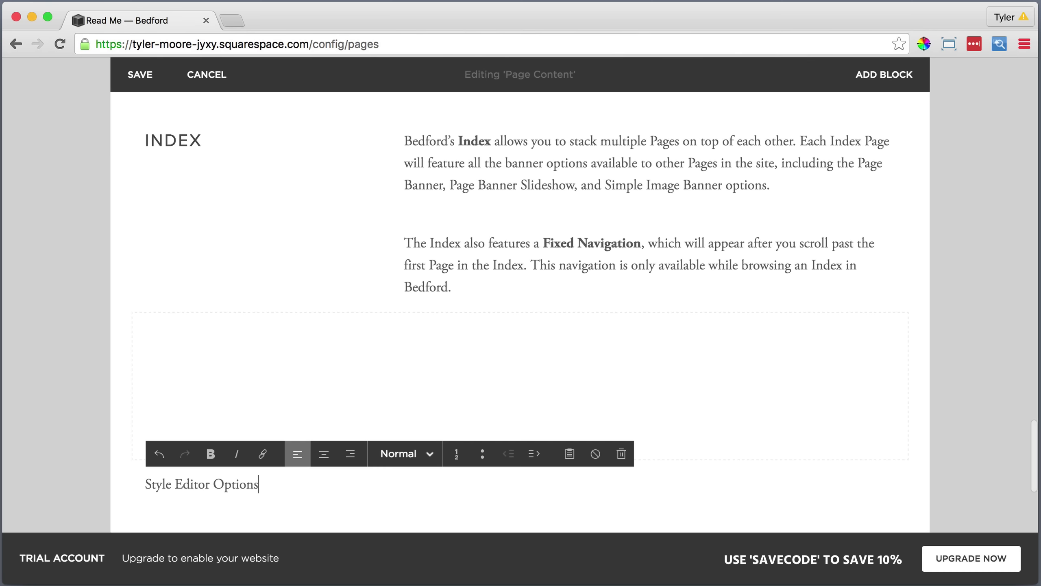
pyautogui.tripleClick(198, 484)
pyautogui.click(324, 453)
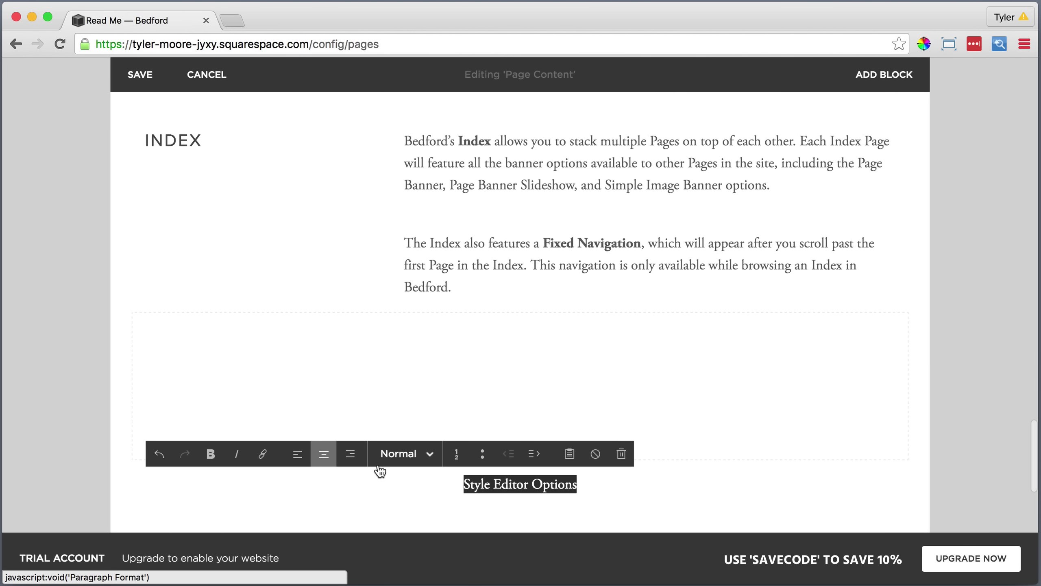
pyautogui.click(404, 453)
pyautogui.click(420, 365)
# Insert a divider line and an empty text block under Style Editor Options.
pyautogui.scroll(-3, 379, 410)
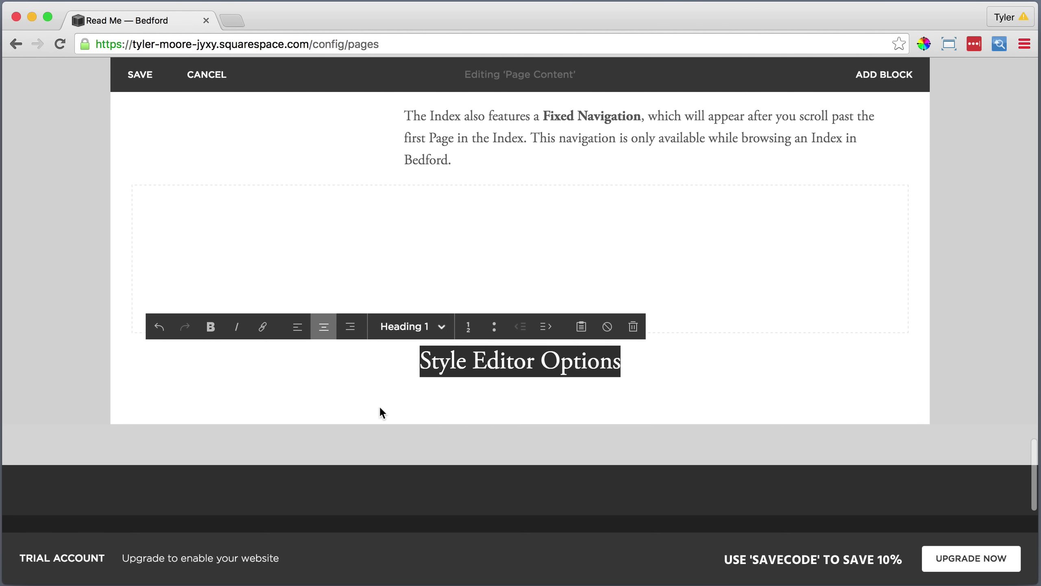
pyautogui.click(131, 383)
pyautogui.scroll(-5, 167, 400)
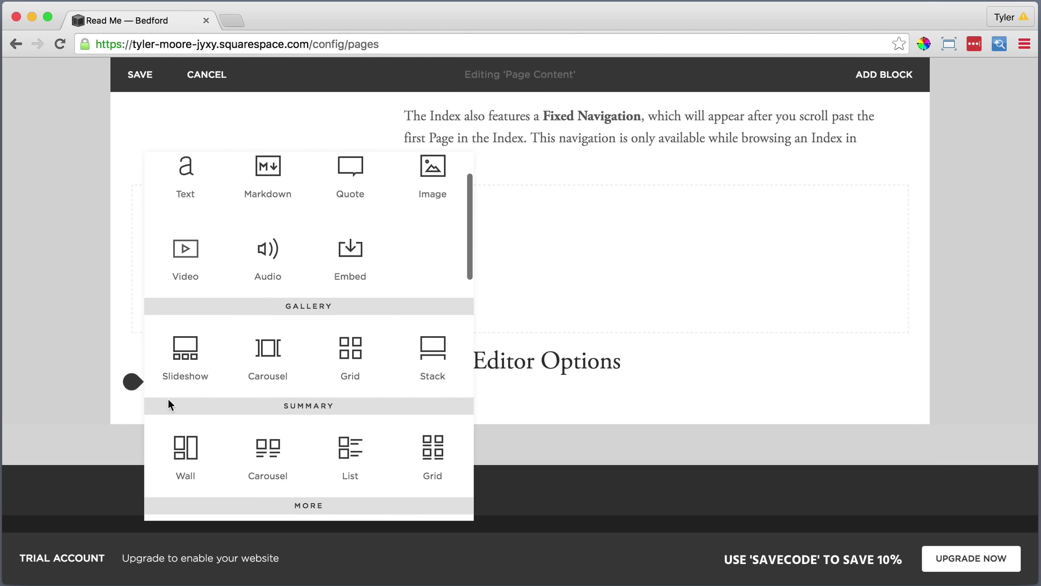
pyautogui.click(266, 435)
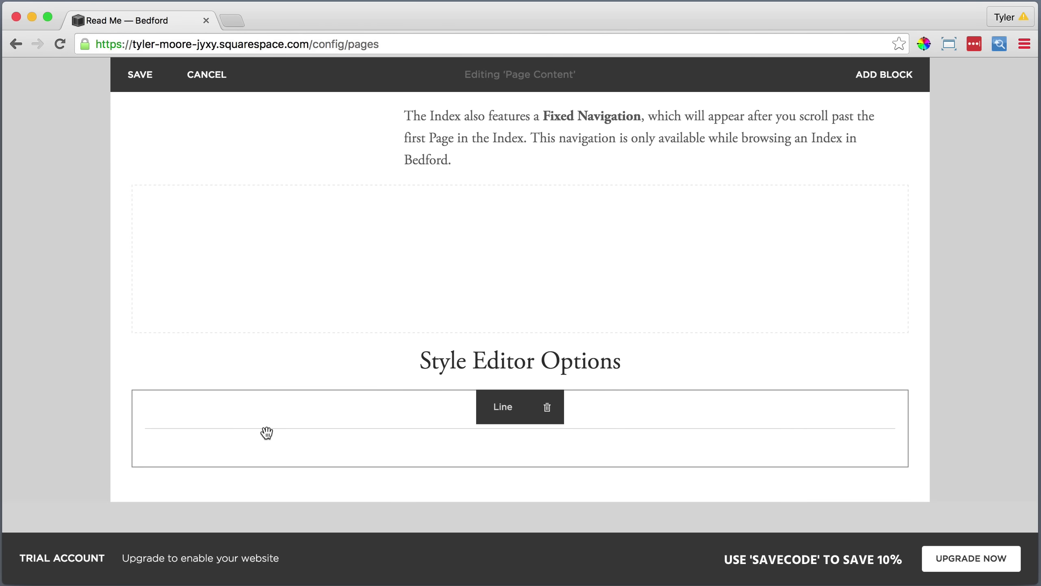
pyautogui.scroll(-2, 258, 435)
pyautogui.click(133, 419)
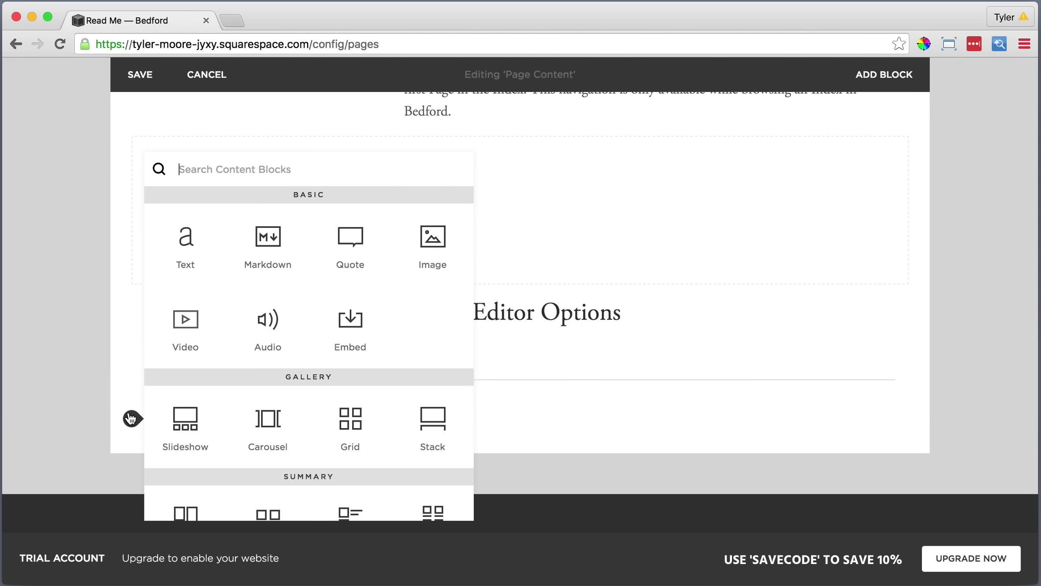
pyautogui.click(183, 250)
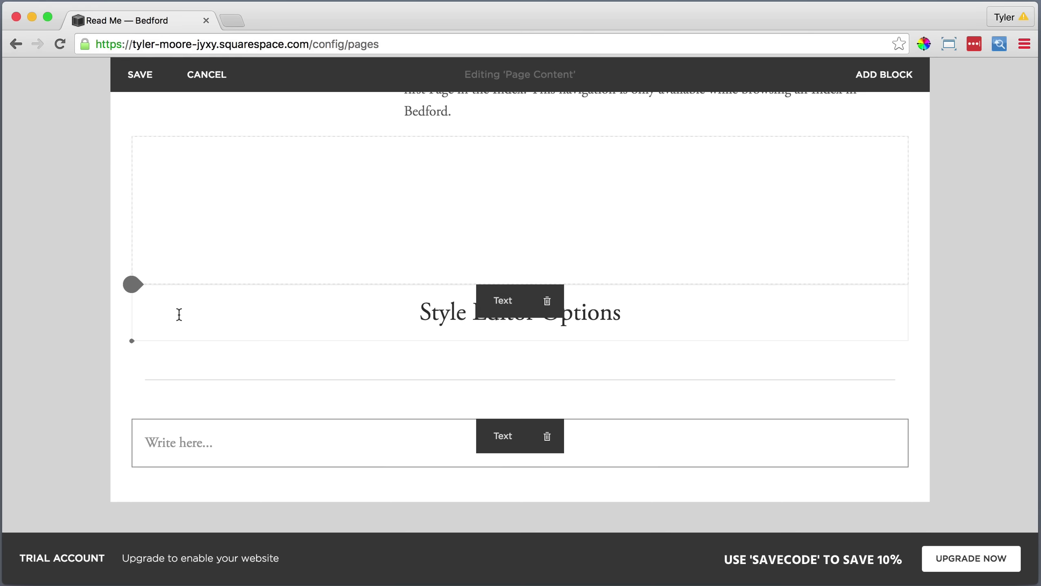
# Make the 'Site Header' text a Heading 2.
pyautogui.click(166, 445)
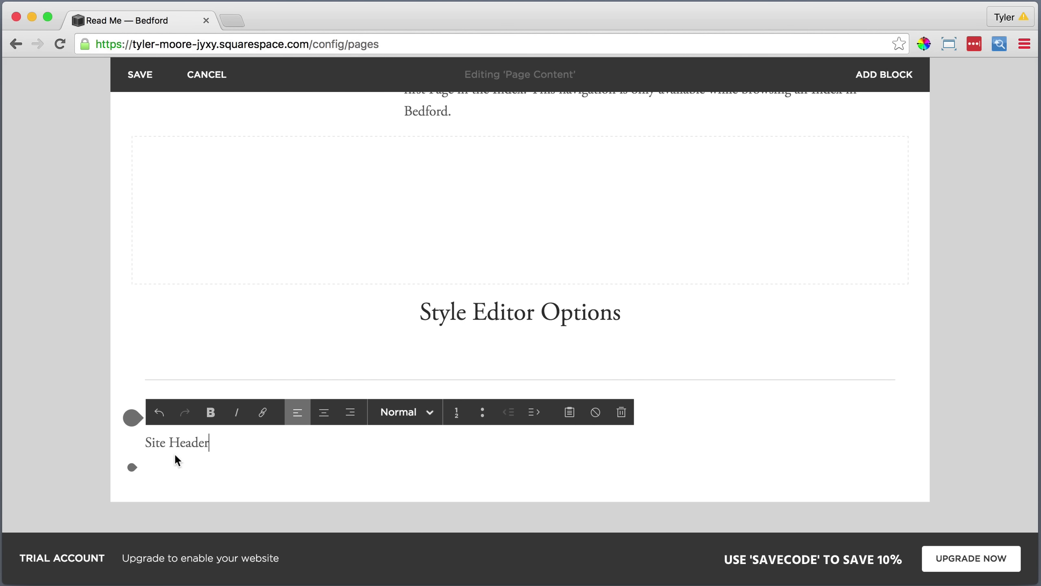
pyautogui.moveTo(211, 443); pyautogui.dragTo(142, 440)
pyautogui.click(406, 412)
pyautogui.click(400, 349)
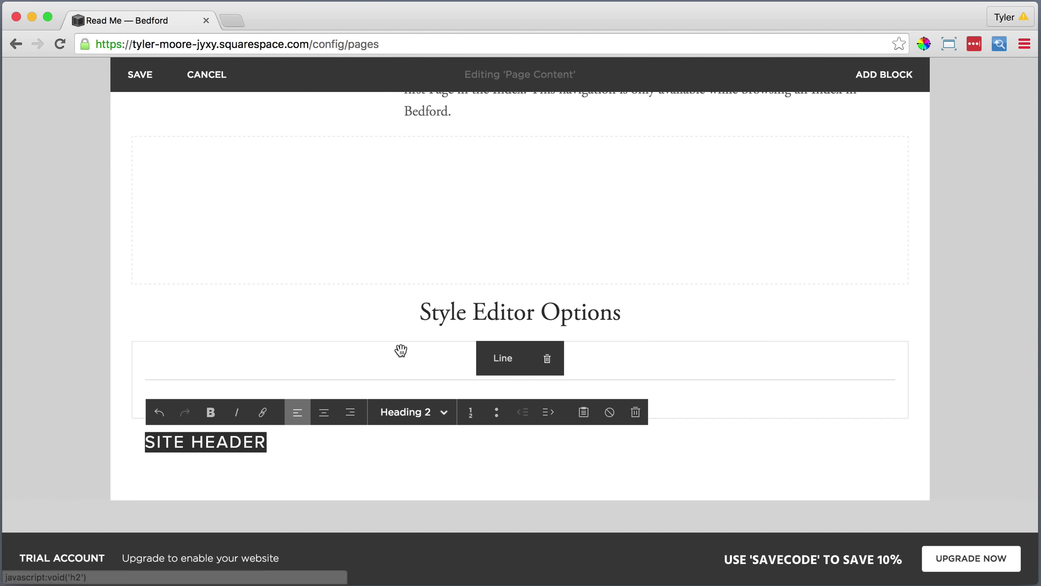
# Add another divider line and an empty text block below Site Header.
pyautogui.click(132, 467)
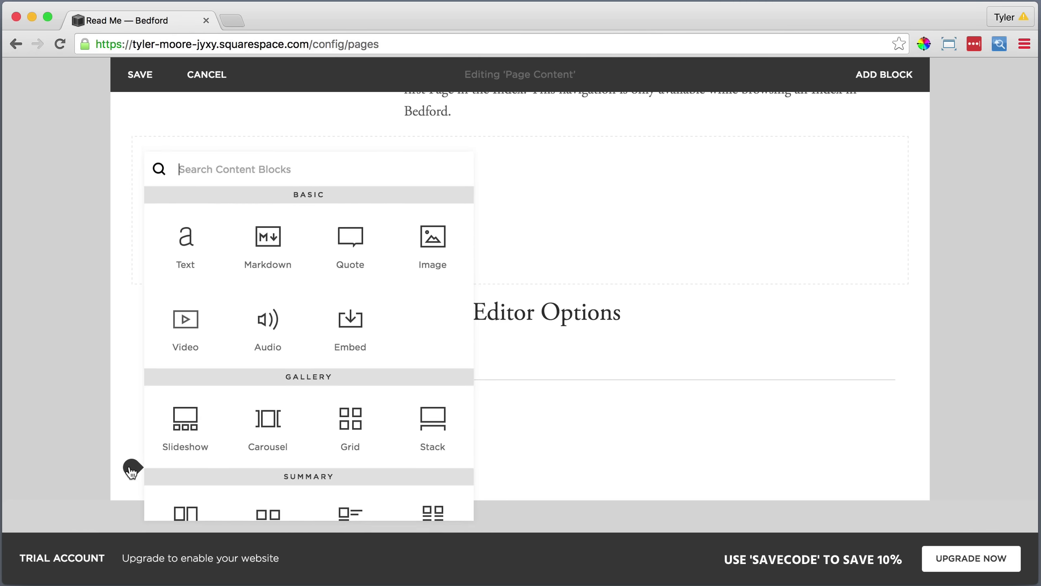
pyautogui.scroll(-4, 198, 472)
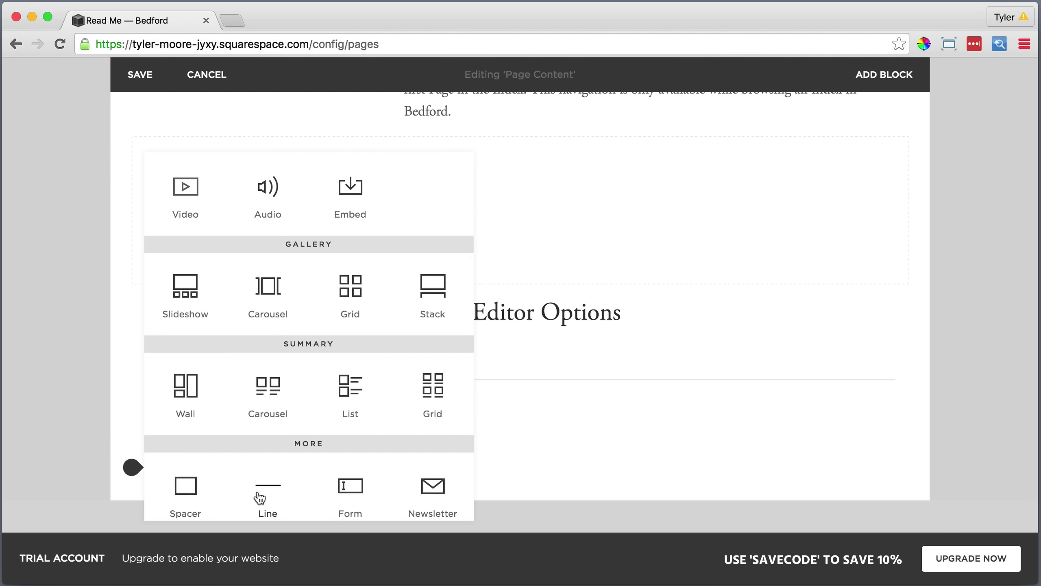
pyautogui.click(260, 497)
pyautogui.scroll(-3, 268, 484)
pyautogui.click(129, 453)
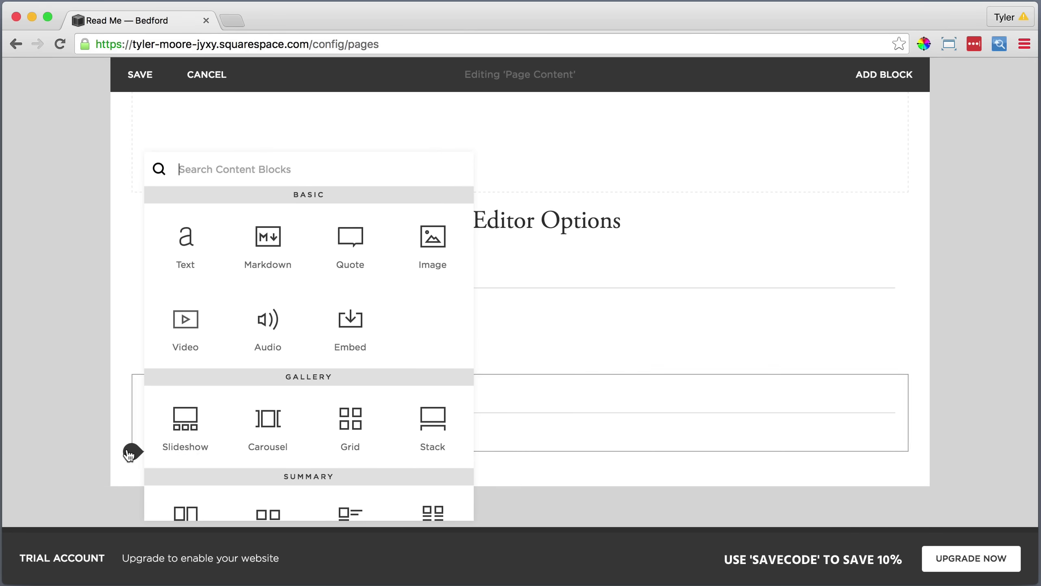
pyautogui.click(186, 258)
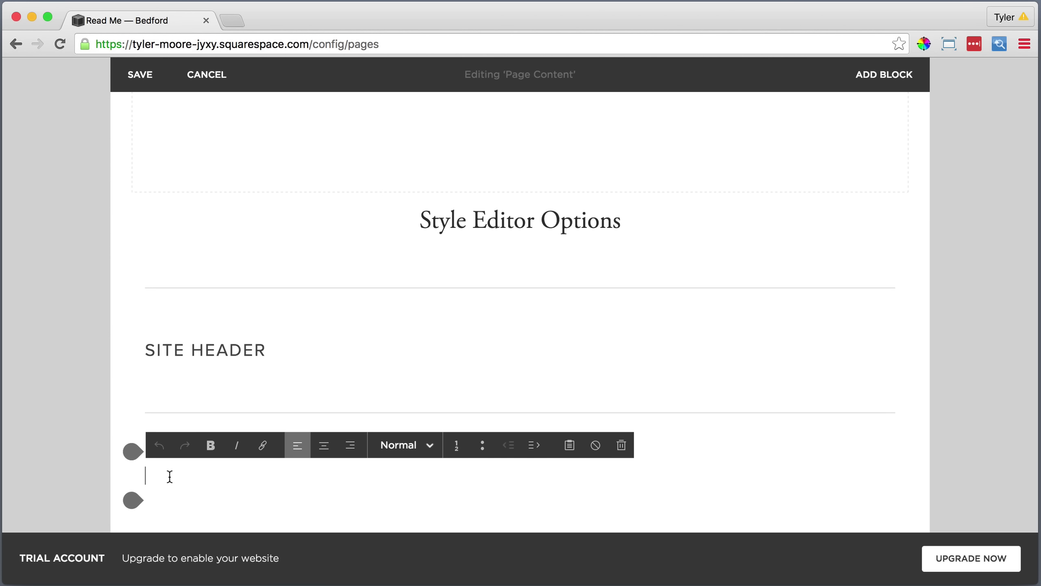
# Paste the three header option descriptions as plain text into the block.
pyautogui.click(569, 445)
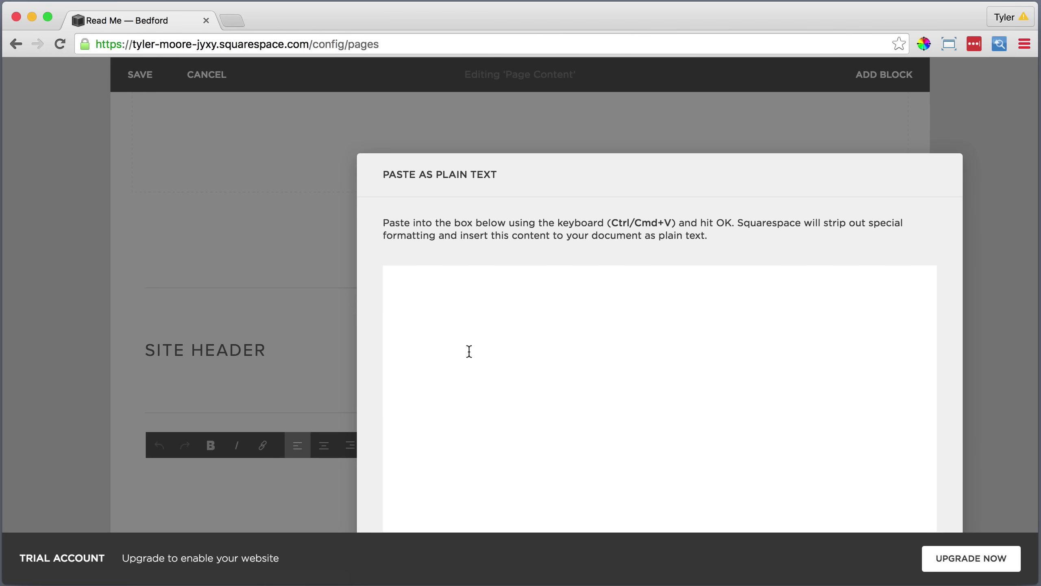
pyautogui.rightClick(423, 274)
pyautogui.click(470, 350)
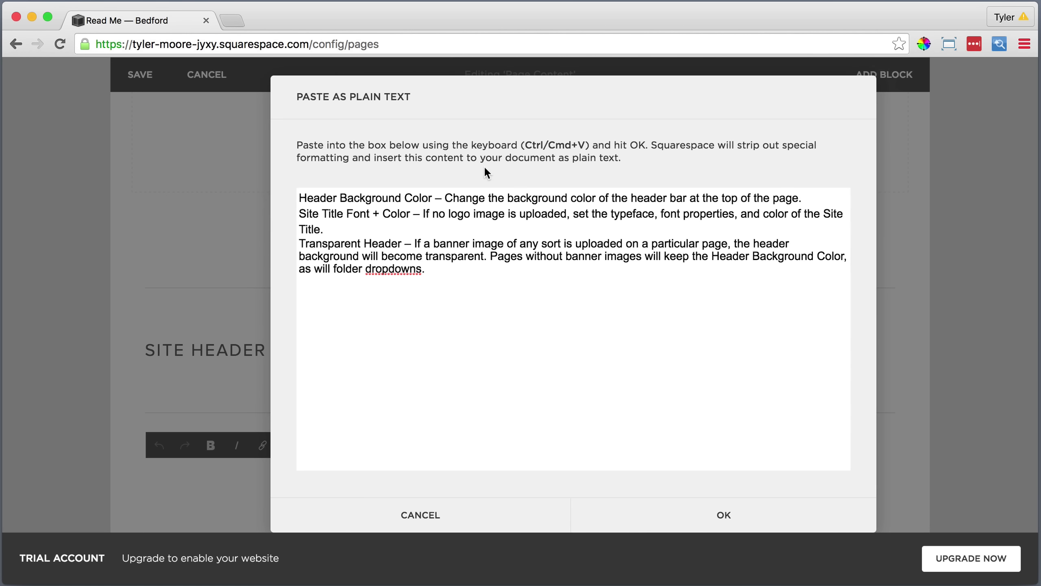
pyautogui.click(724, 515)
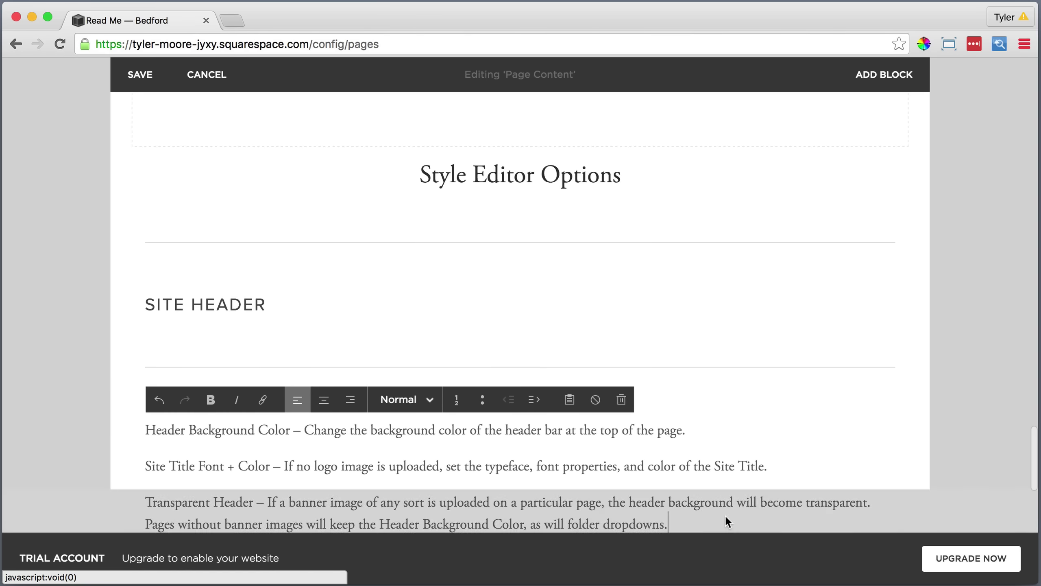
# Bold Header Background Color, Site Title Font + Color and Transparent Header.
pyautogui.scroll(-3, 563, 457)
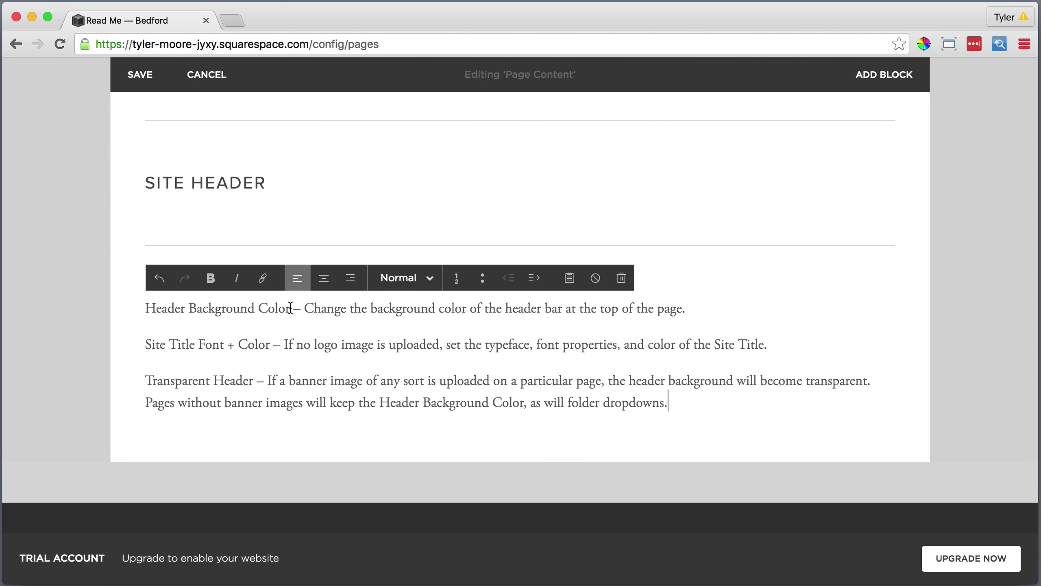
pyautogui.moveTo(290, 307); pyautogui.dragTo(145, 308)
pyautogui.click(211, 279)
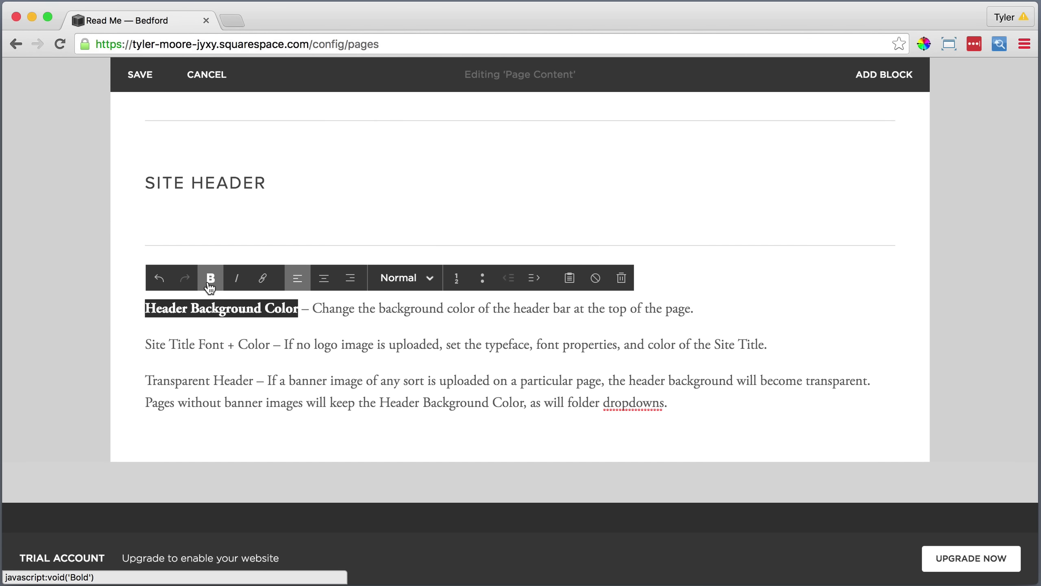
pyautogui.moveTo(270, 345); pyautogui.dragTo(149, 343)
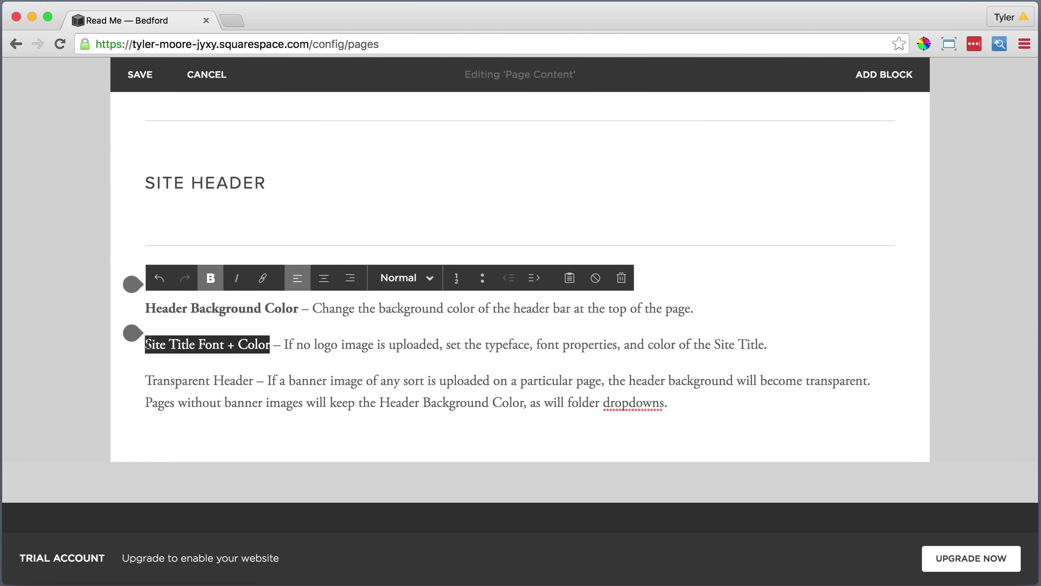
pyautogui.click(211, 278)
pyautogui.moveTo(253, 381); pyautogui.dragTo(145, 381)
pyautogui.click(210, 278)
# Add another divider line and an empty text block below the descriptions.
pyautogui.scroll(-2, 198, 340)
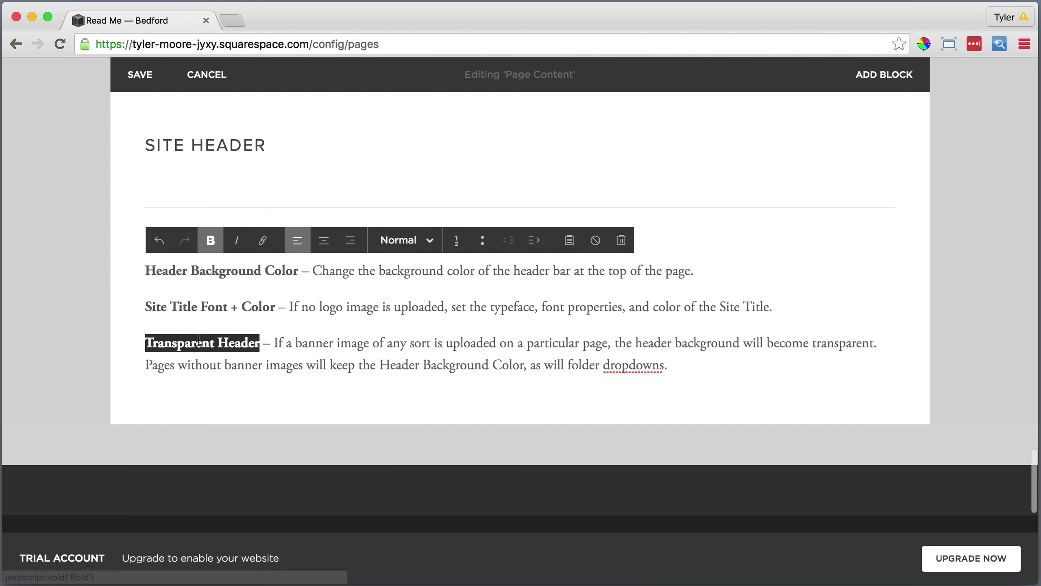
pyautogui.click(133, 390)
pyautogui.scroll(-3, 201, 398)
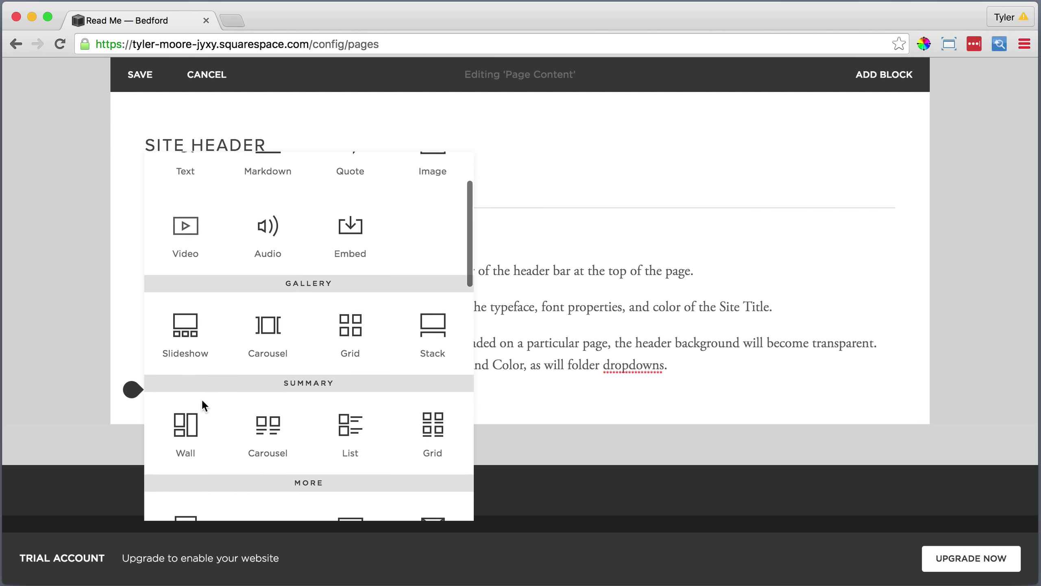
pyautogui.scroll(-3, 200, 398)
pyautogui.click(262, 435)
pyautogui.scroll(-2, 230, 418)
pyautogui.click(132, 362)
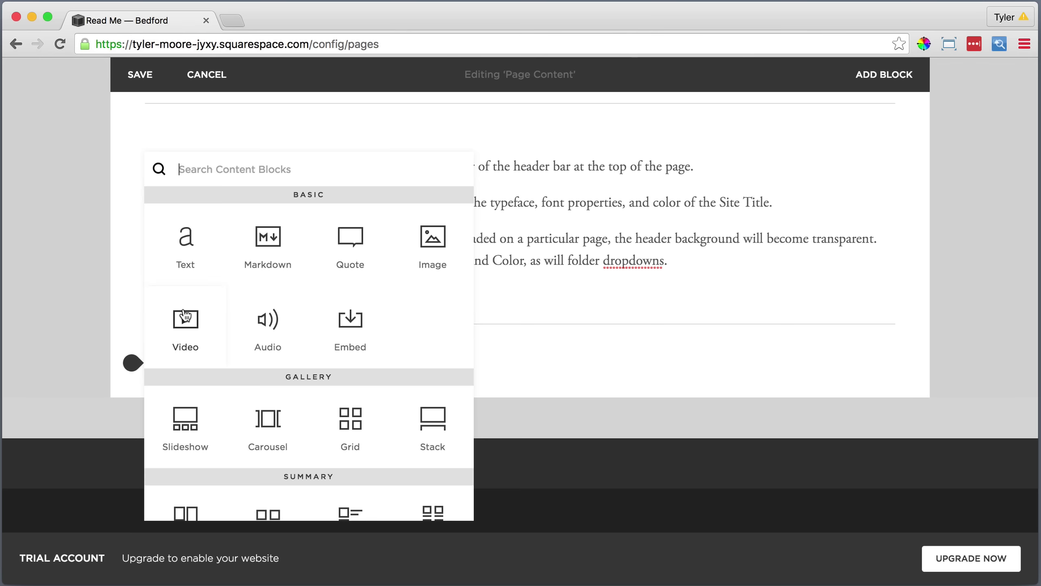
pyautogui.click(185, 237)
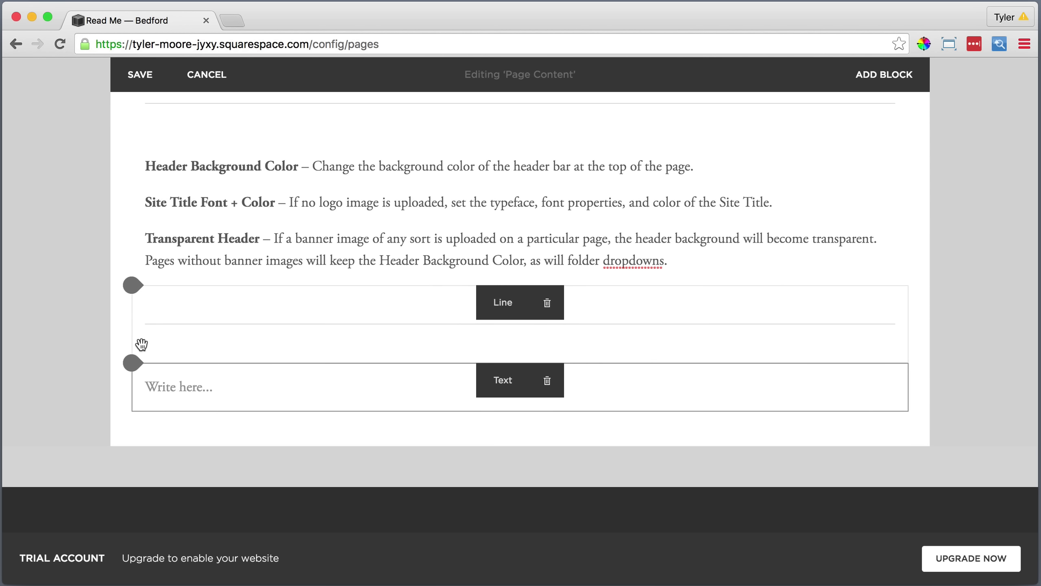
# Paste the logo and site title container-width descriptions as plain text.
pyautogui.click(167, 388)
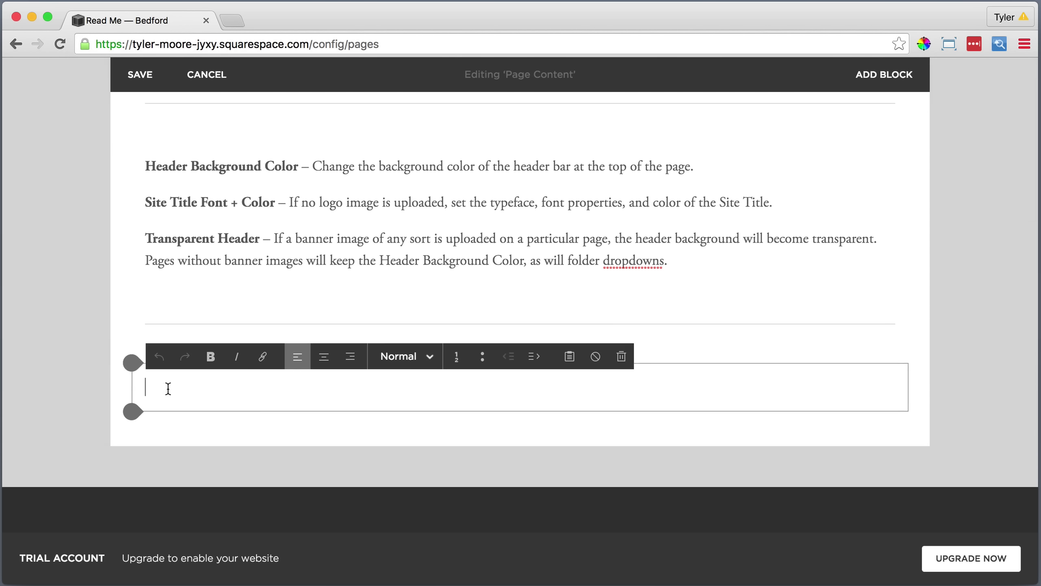
pyautogui.click(570, 356)
pyautogui.rightClick(453, 284)
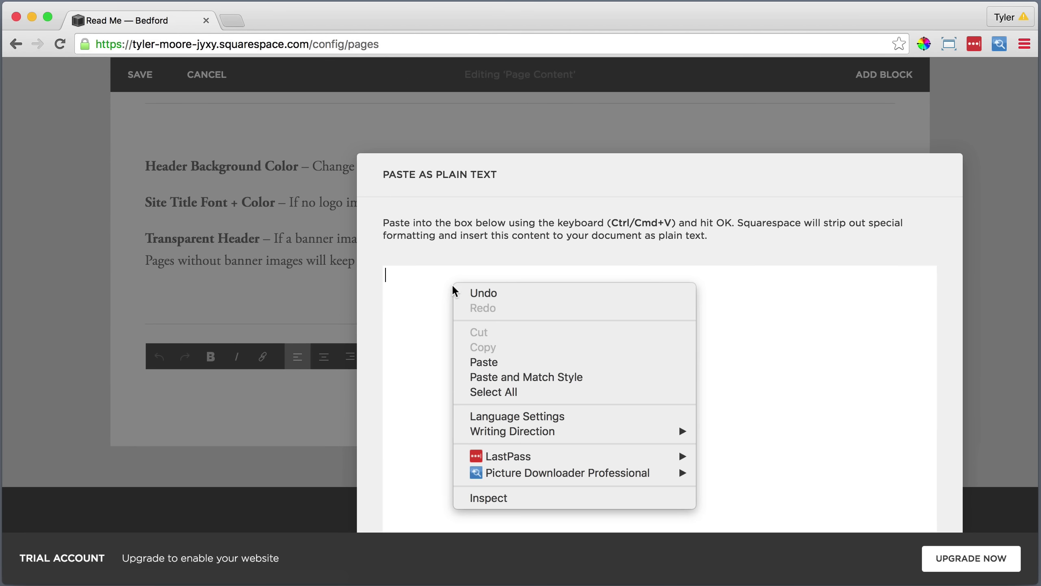
pyautogui.click(512, 361)
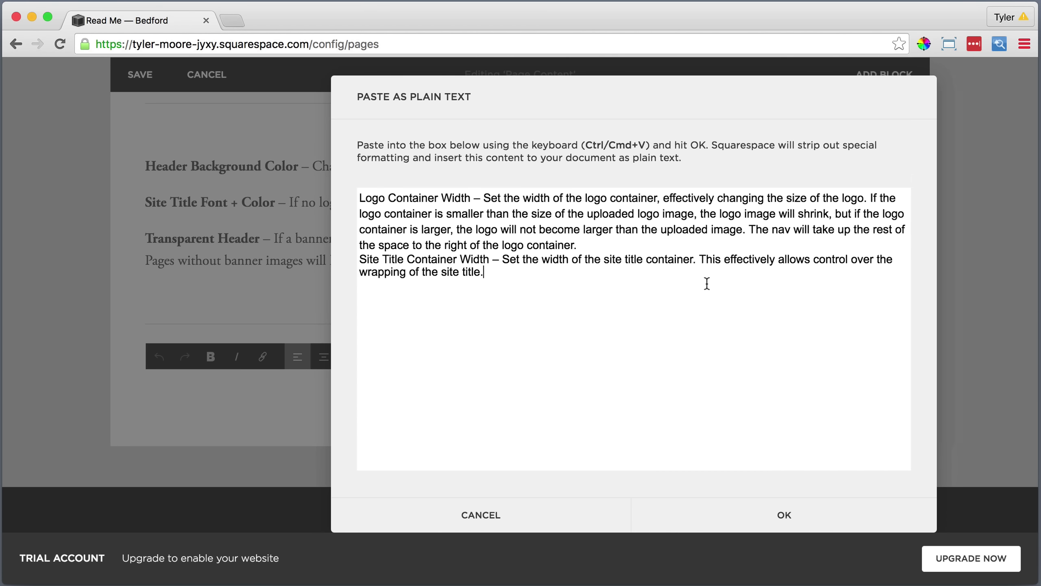
pyautogui.click(783, 514)
# Bold Logo Container Width and Site Title Container Width; move header options beside SITE HEADER.
pyautogui.moveTo(277, 387); pyautogui.dragTo(145, 387)
pyautogui.click(210, 356)
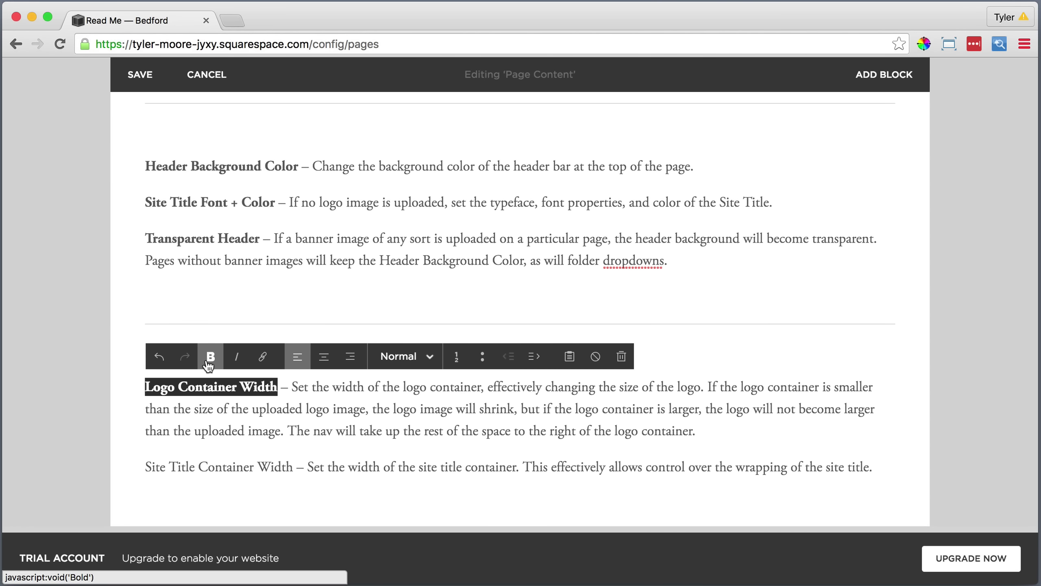
pyautogui.moveTo(294, 467); pyautogui.dragTo(145, 467)
pyautogui.click(210, 356)
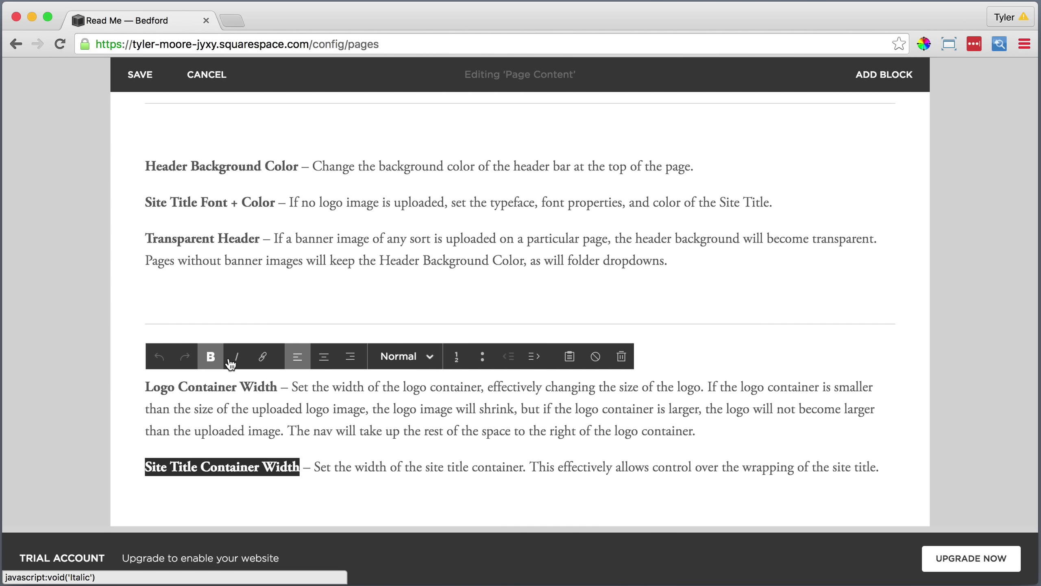
pyautogui.moveTo(533, 202); pyautogui.dragTo(543, 314)
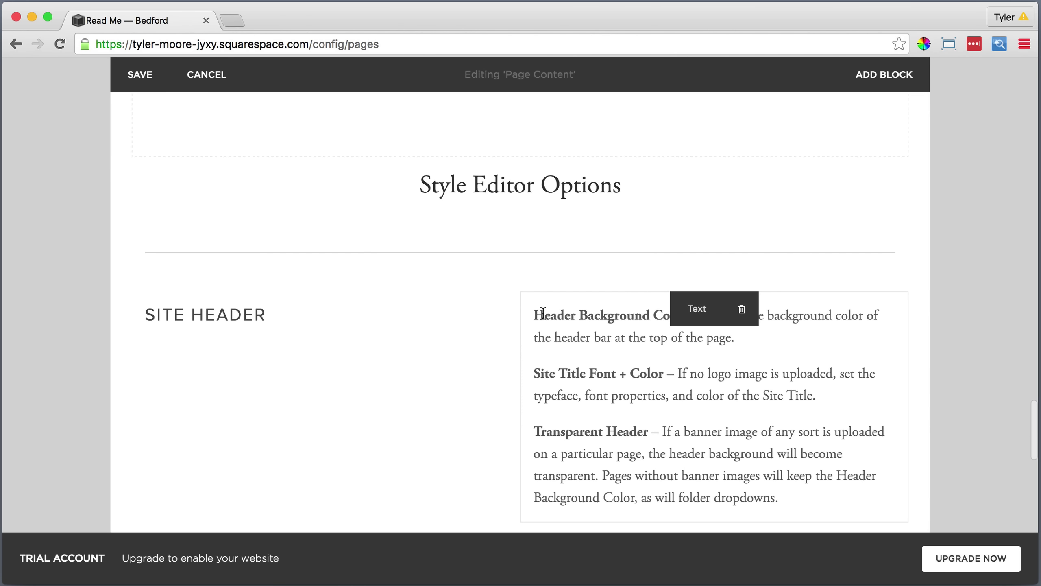
# Arrange SITE HEADER, header options and container-width options into three side-by-side columns.
pyautogui.moveTo(520, 320); pyautogui.dragTo(455, 321)
pyautogui.scroll(-5, 424, 328)
pyautogui.scroll(-5, 426, 339)
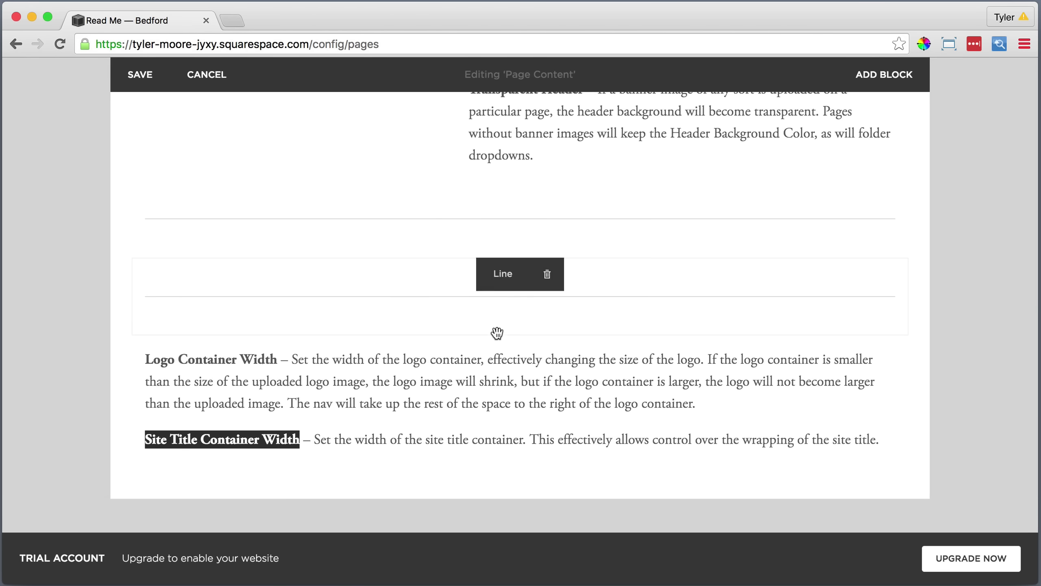
pyautogui.moveTo(521, 330); pyautogui.dragTo(895, 217)
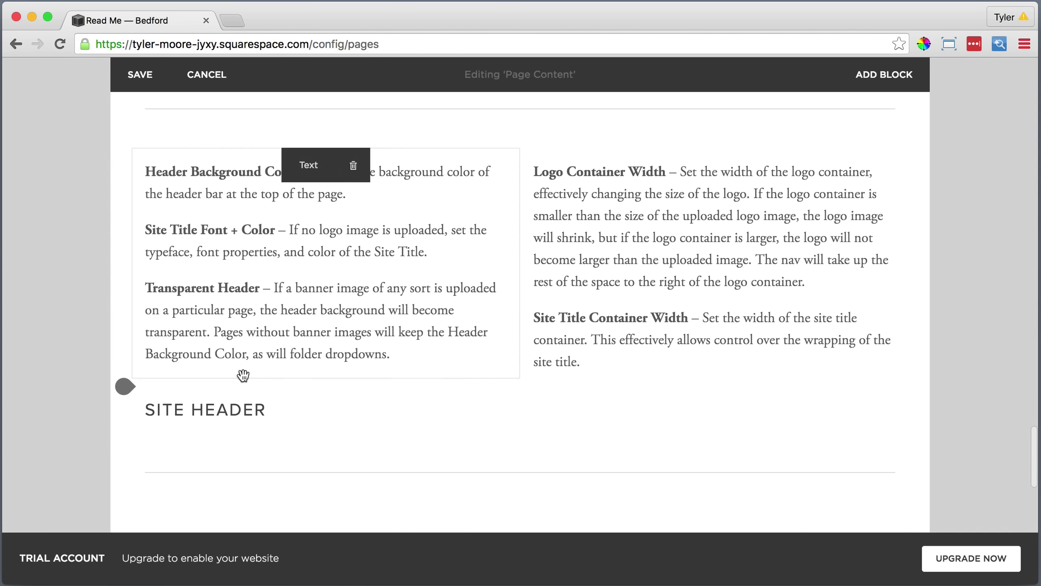
pyautogui.moveTo(501, 400); pyautogui.dragTo(159, 189)
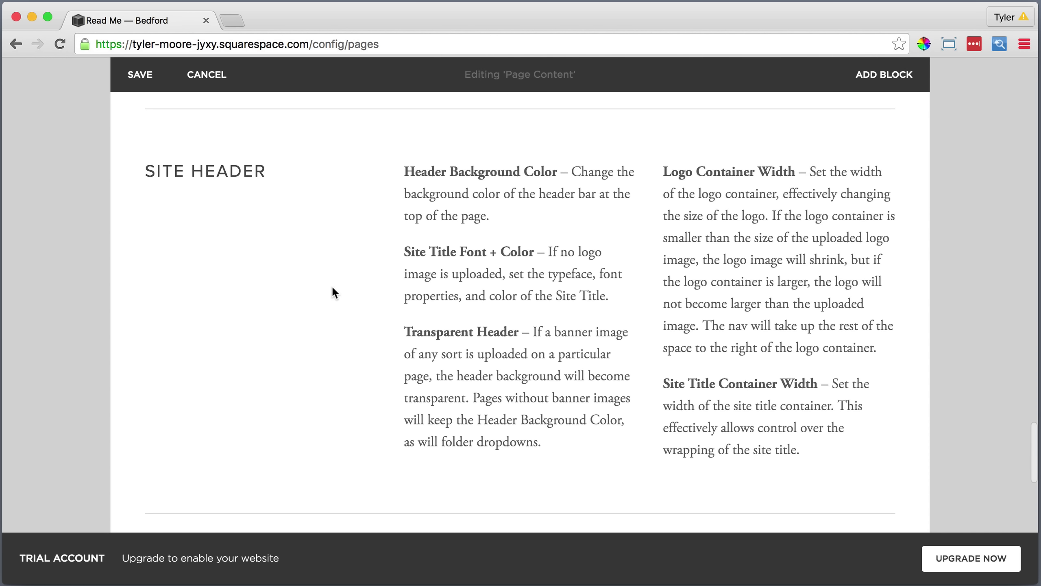
# Delete the leftover duplicate divider line block.
pyautogui.scroll(-5, 333, 288)
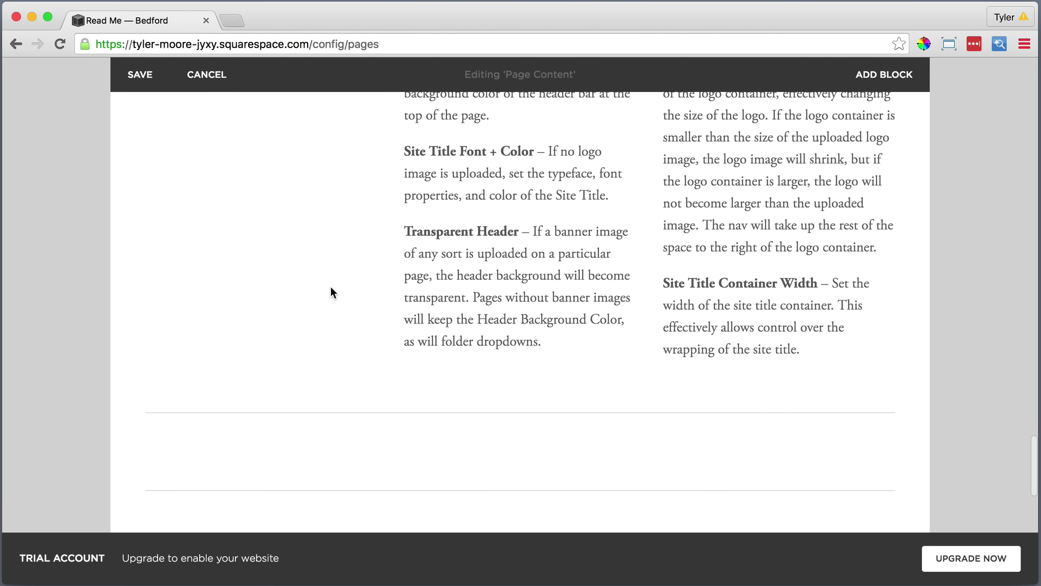
pyautogui.moveTo(329, 383); pyautogui.dragTo(529, 479)
pyautogui.click(548, 470)
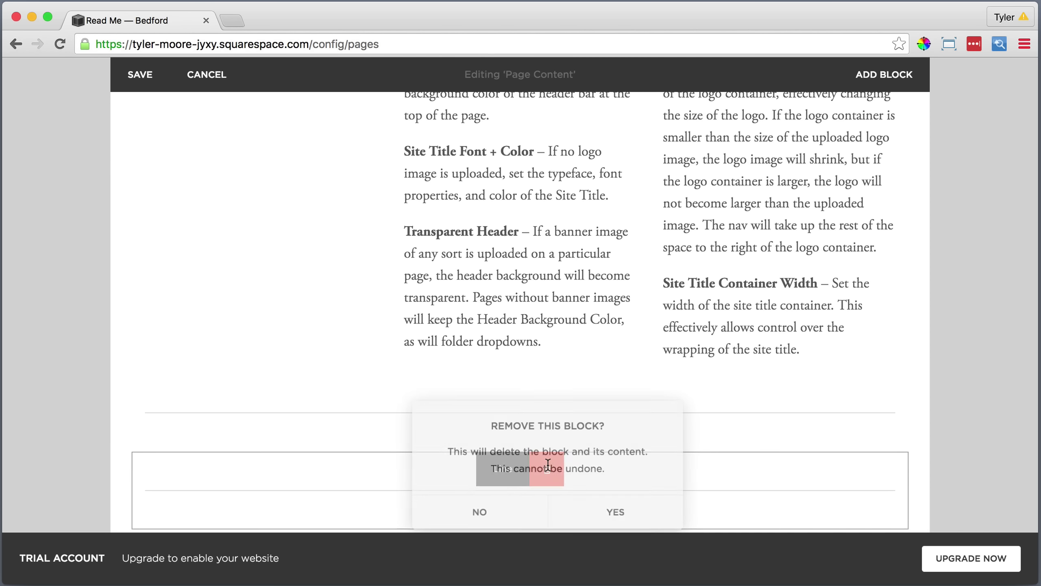
pyautogui.click(613, 511)
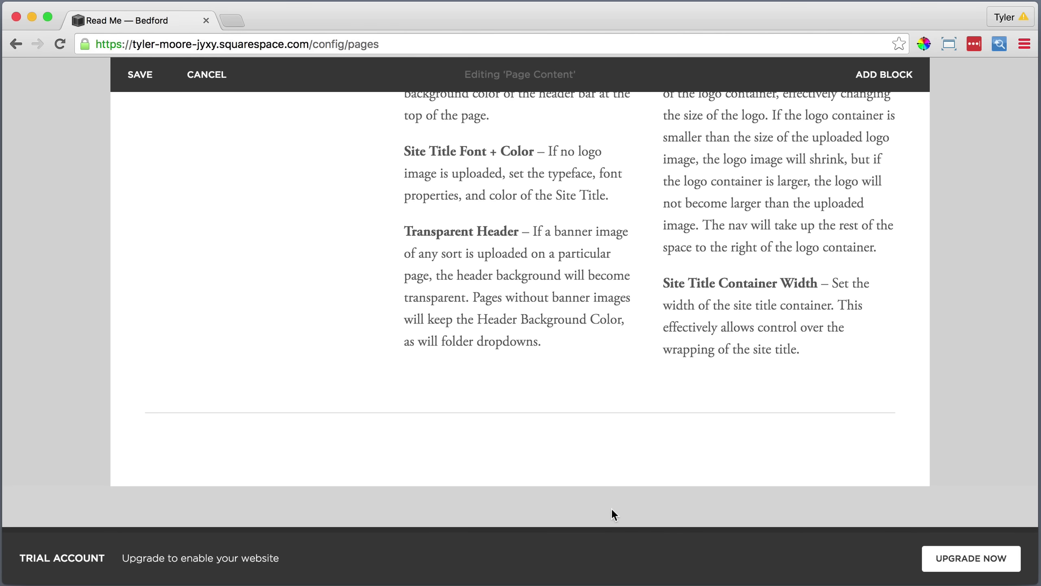
pyautogui.scroll(2, 607, 494)
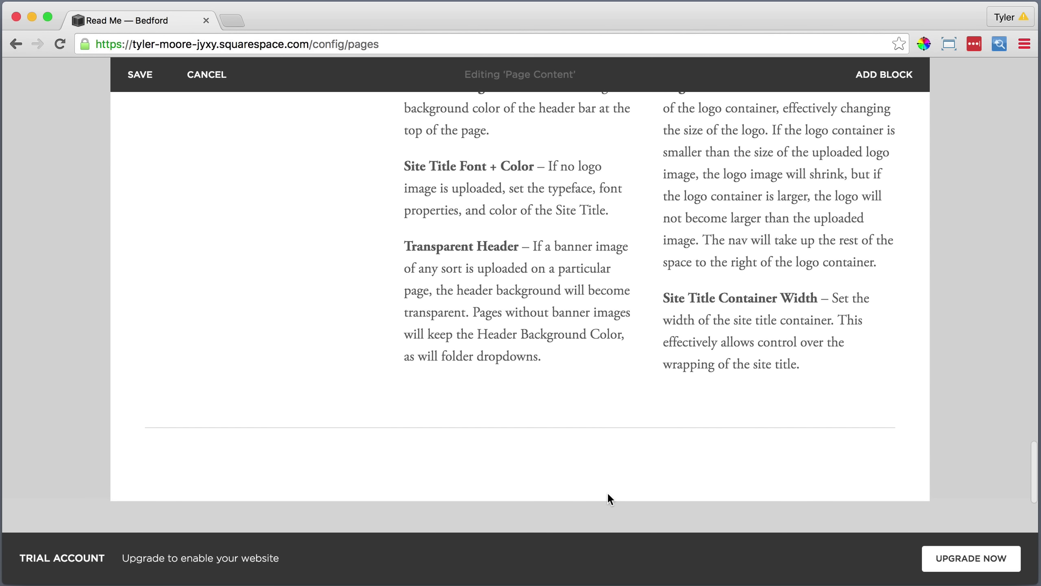
pyautogui.scroll(1, 608, 498)
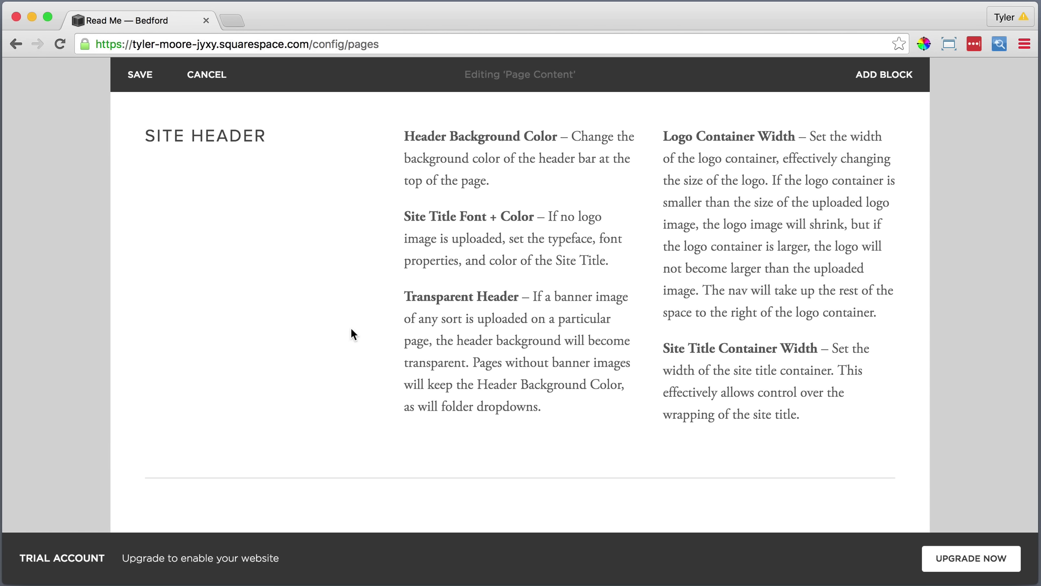
pyautogui.scroll(15, 349, 330)
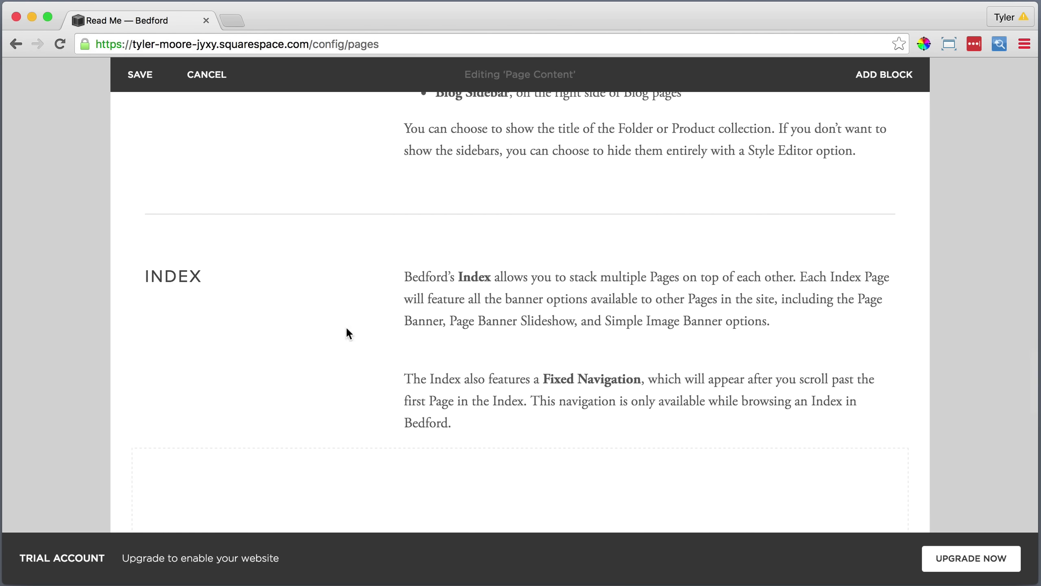
pyautogui.scroll(15, 361, 306)
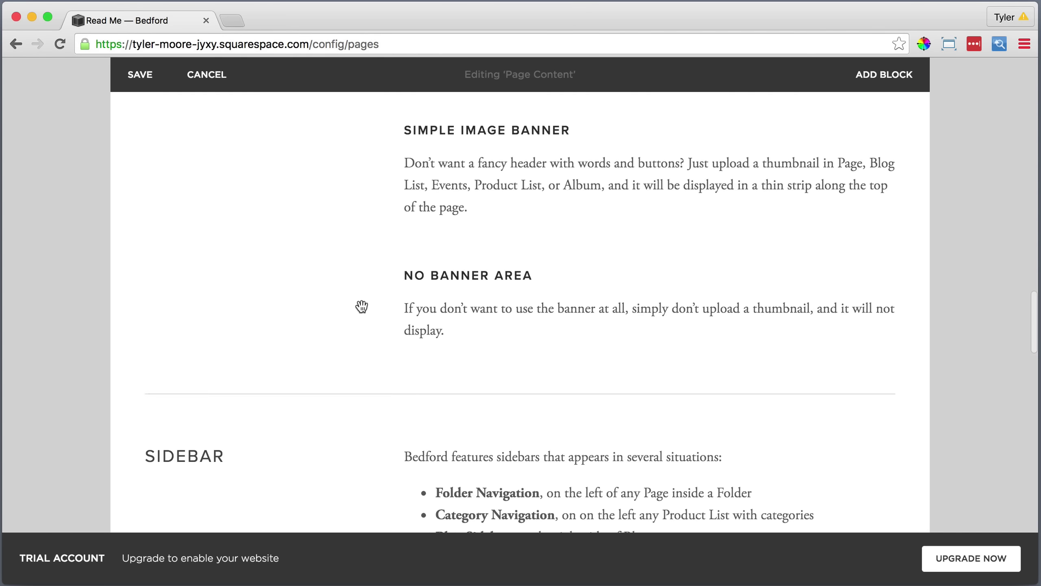
pyautogui.scroll(12, 361, 305)
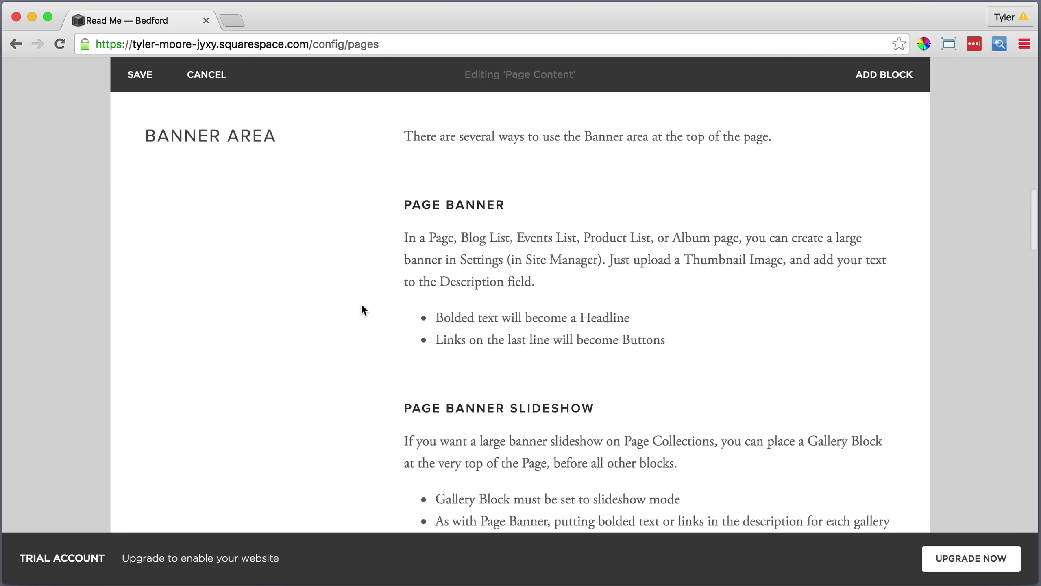
pyautogui.scroll(5, 366, 238)
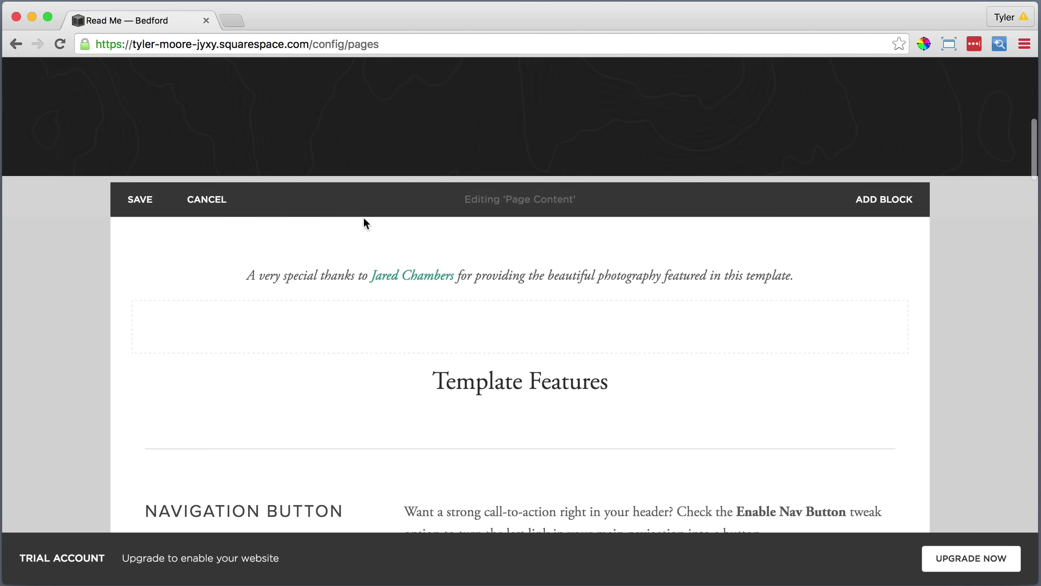
# Save the Read Me page edits and open the Take Action page.
pyautogui.click(142, 201)
pyautogui.scroll(10, 337, 223)
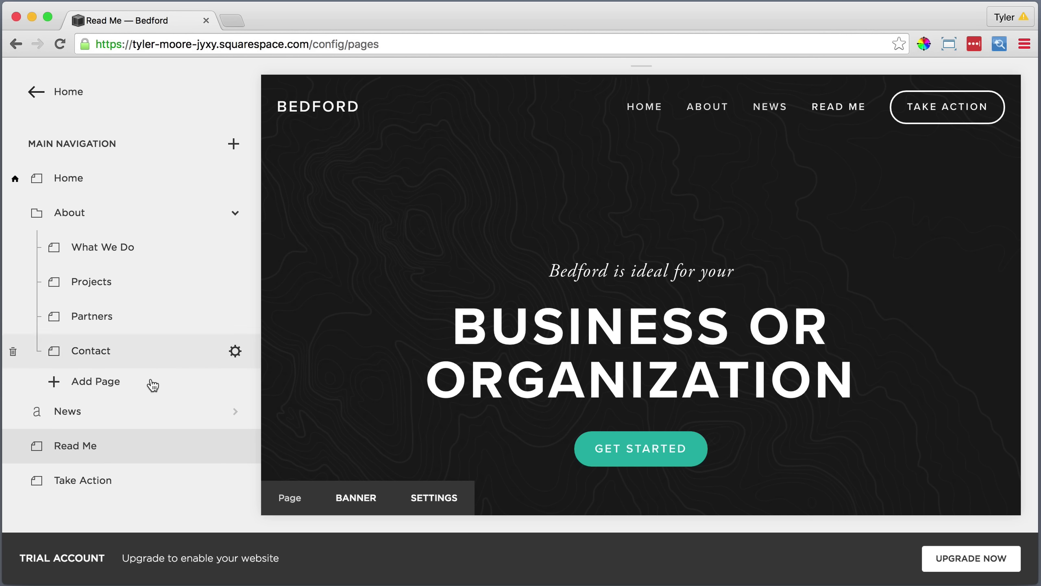
pyautogui.click(143, 488)
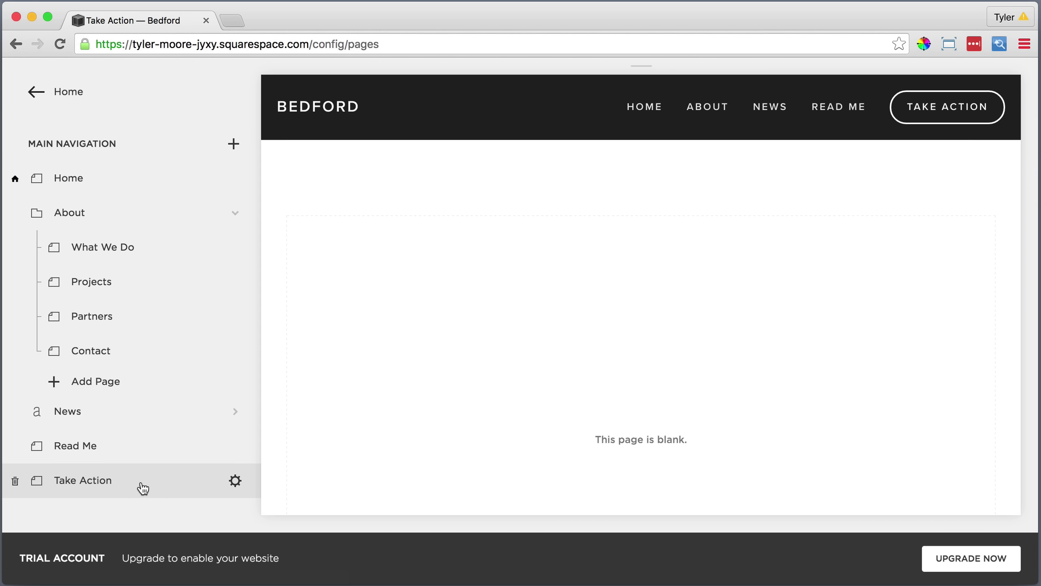
# Write the page description with Join Us linked to Home and Take Action in bold.
pyautogui.click(235, 481)
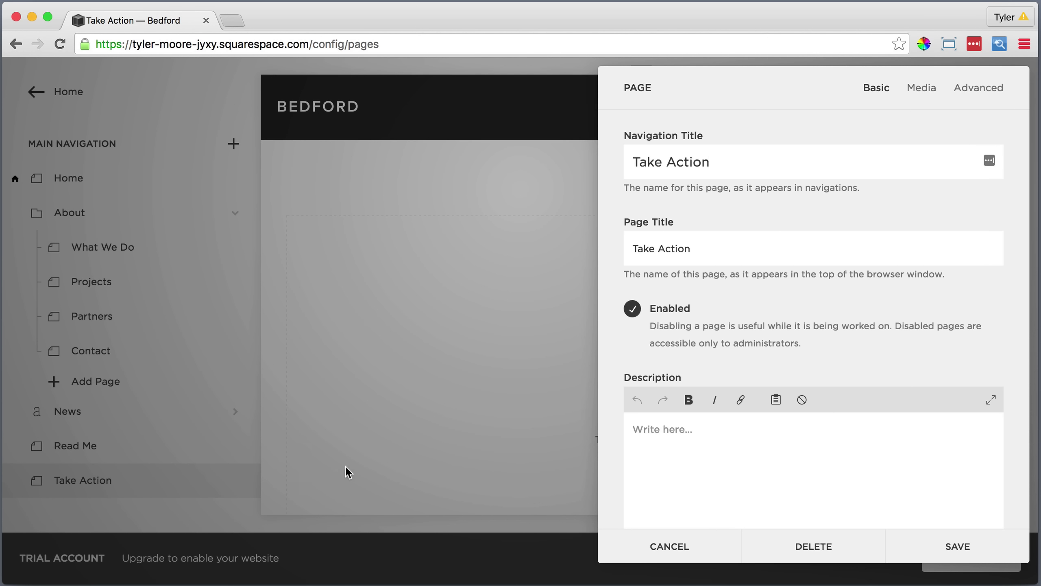
pyautogui.click(638, 431)
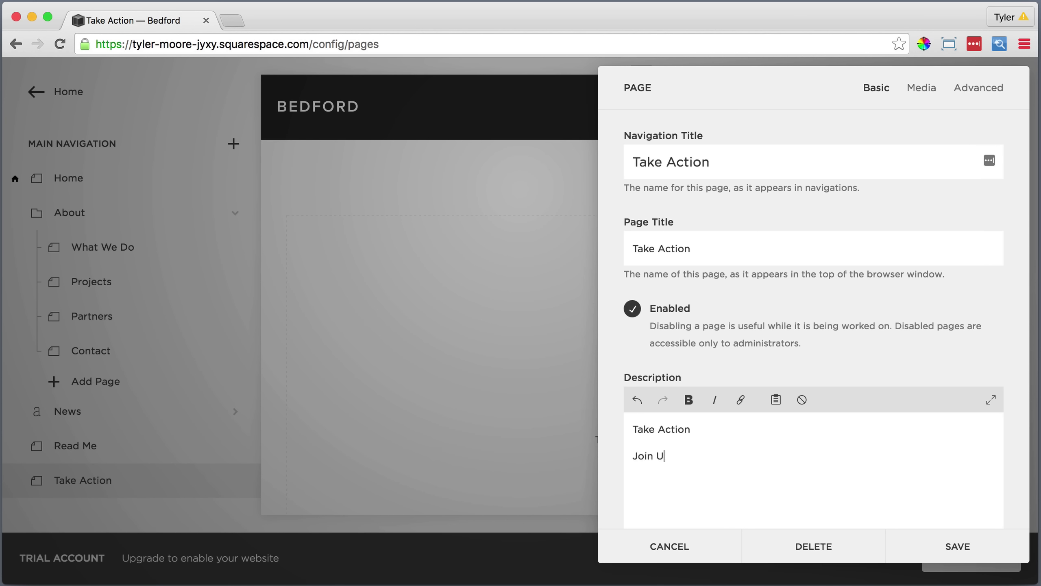
pyautogui.moveTo(671, 455); pyautogui.dragTo(630, 454)
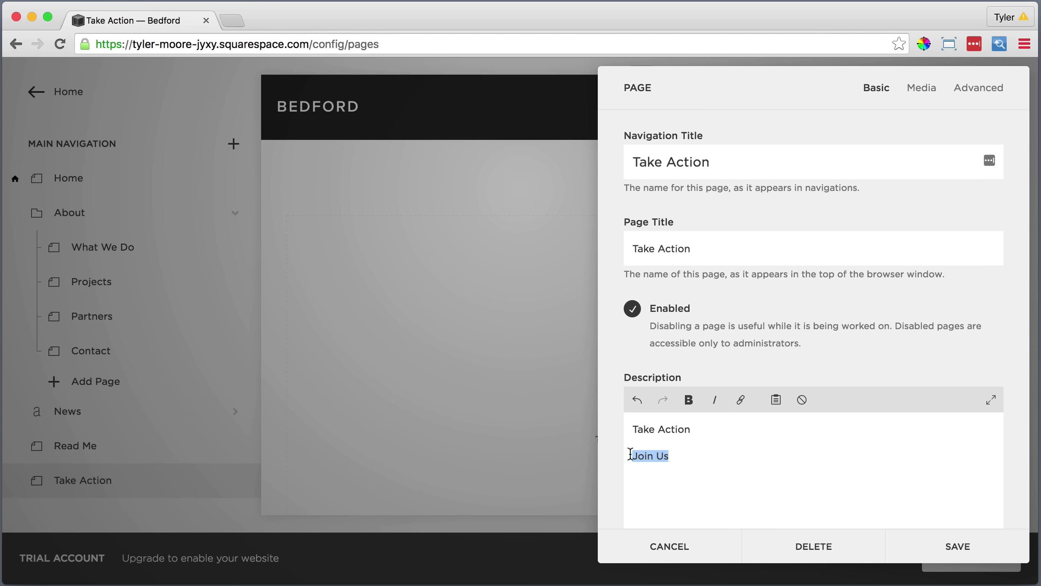
pyautogui.click(740, 400)
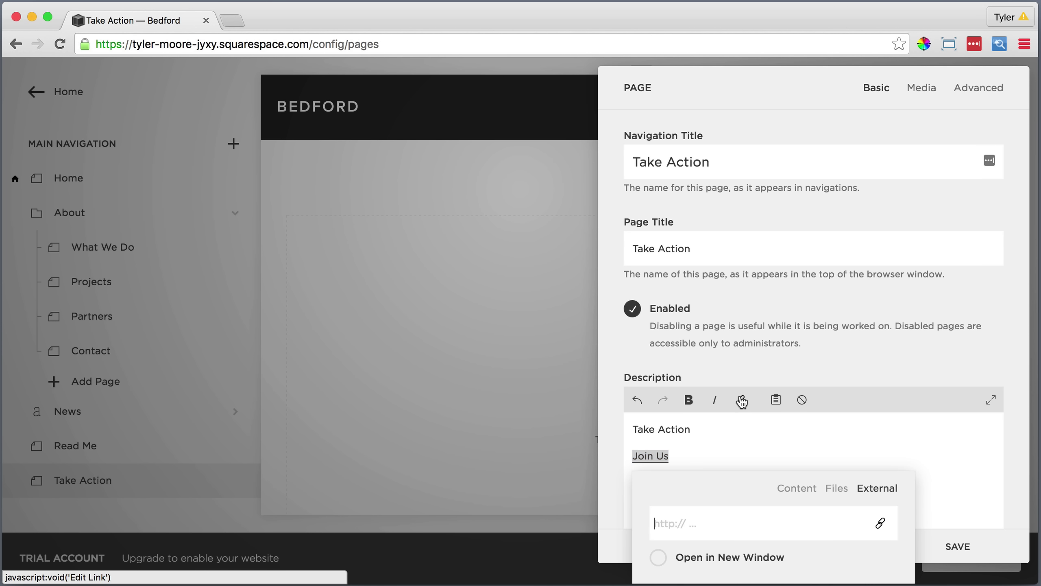
pyautogui.click(781, 488)
pyautogui.scroll(-3, 745, 527)
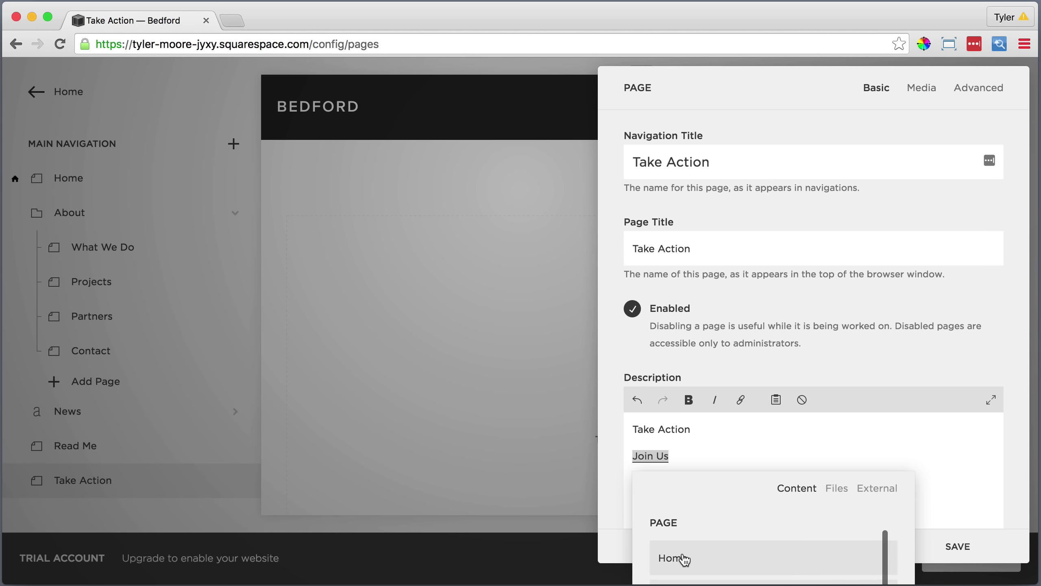
pyautogui.click(682, 558)
pyautogui.moveTo(697, 429); pyautogui.dragTo(637, 428)
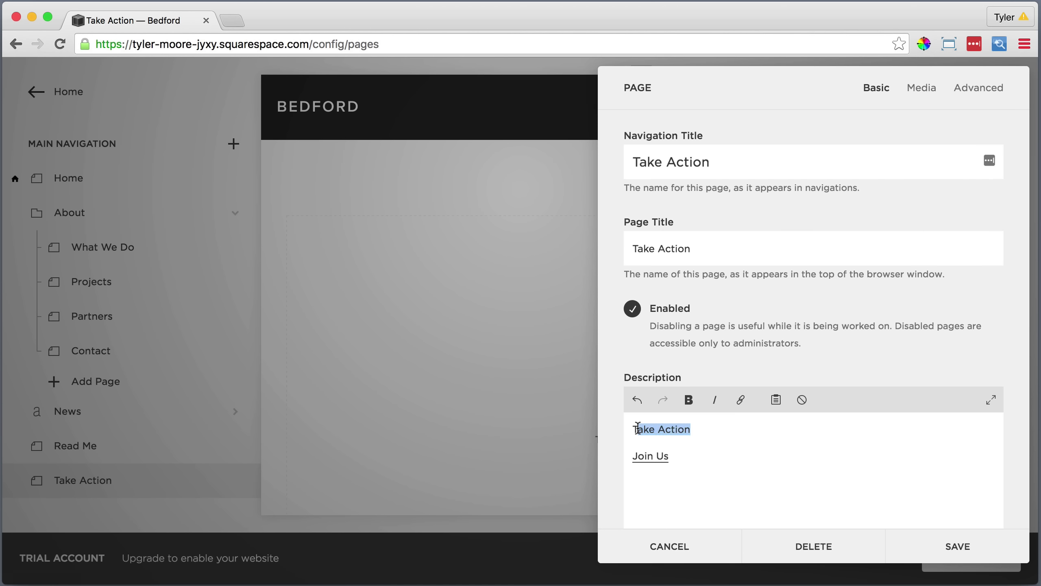
pyautogui.click(689, 400)
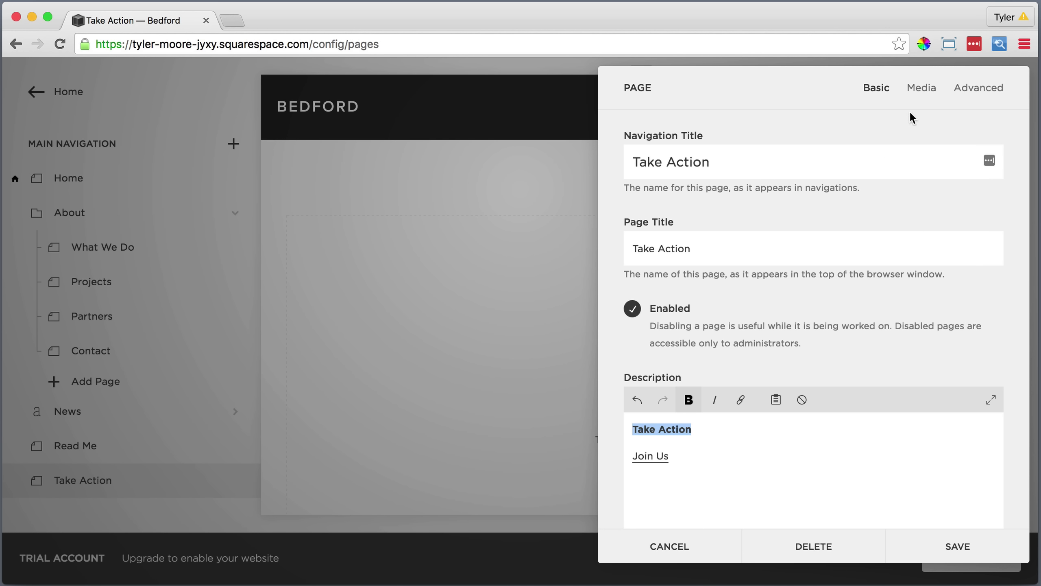
# Upload Take Action Image.jpg as the banner, shift its focal point down, and save.
pyautogui.click(921, 88)
pyautogui.click(813, 208)
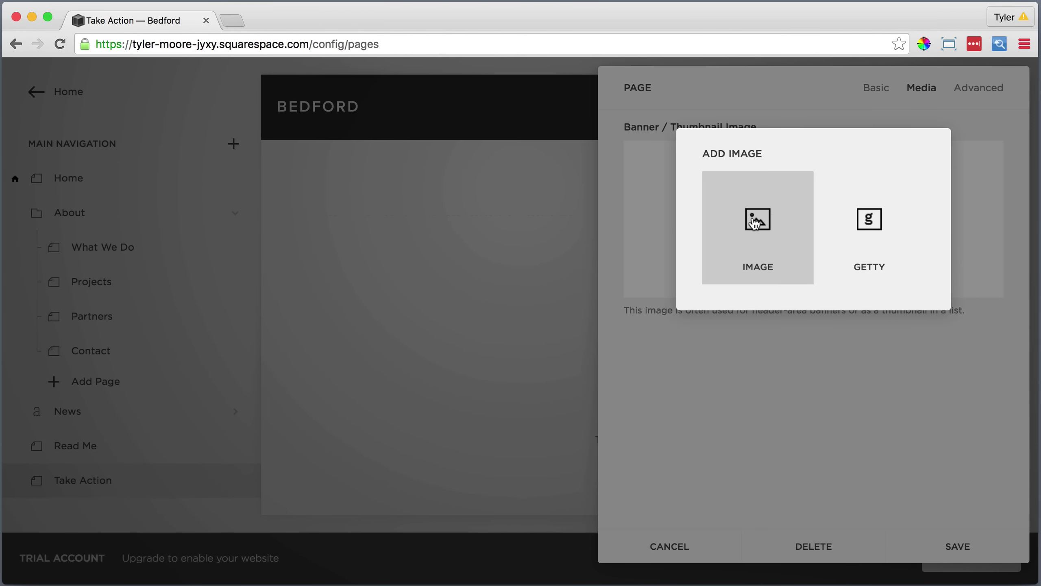
pyautogui.click(754, 222)
pyautogui.click(496, 130)
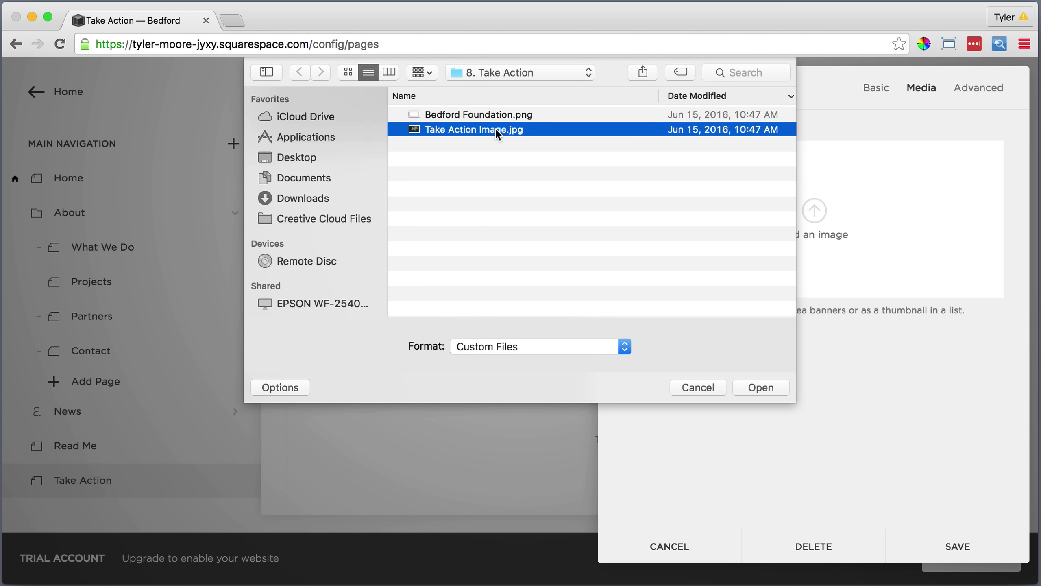
pyautogui.click(759, 388)
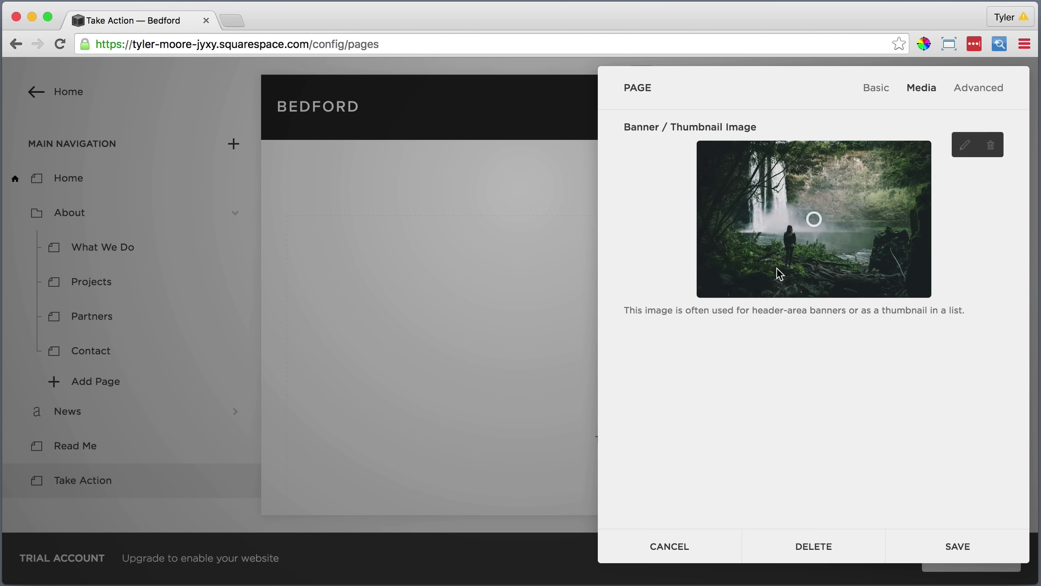
pyautogui.moveTo(813, 219); pyautogui.dragTo(813, 273)
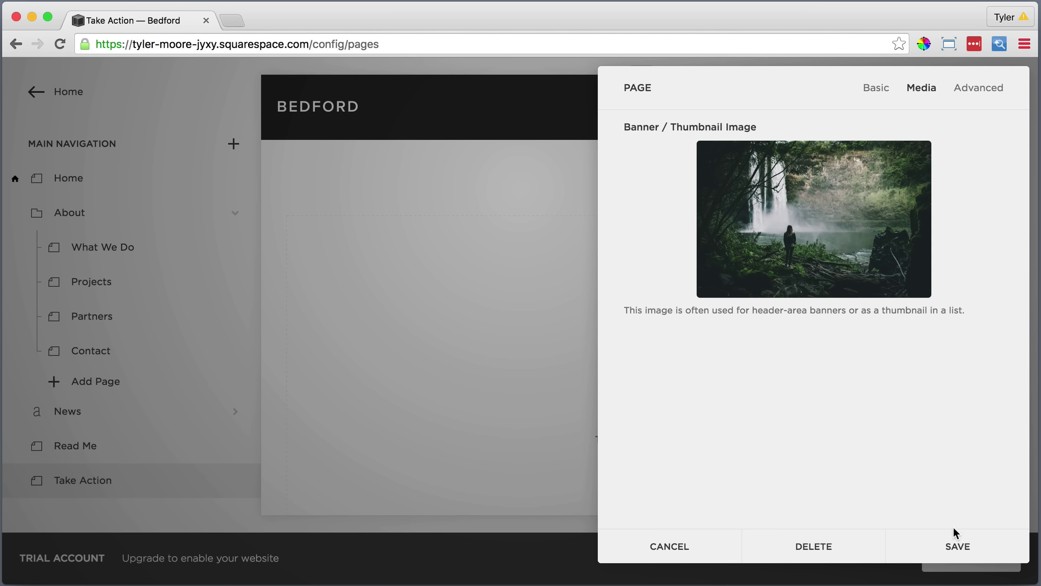
pyautogui.click(955, 538)
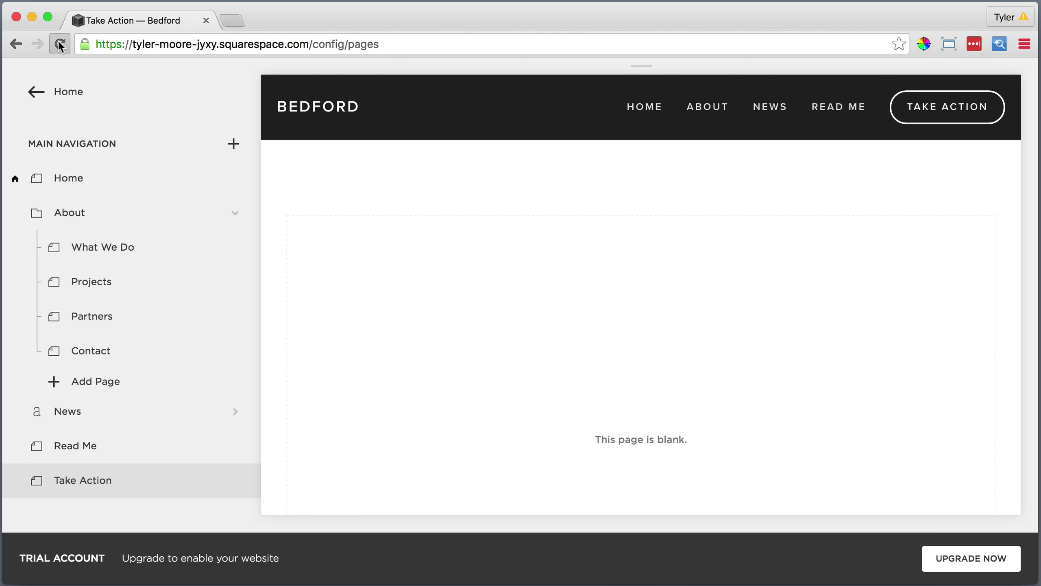
# Type the photography credit line in the page body, italicized and centred.
pyautogui.click(59, 45)
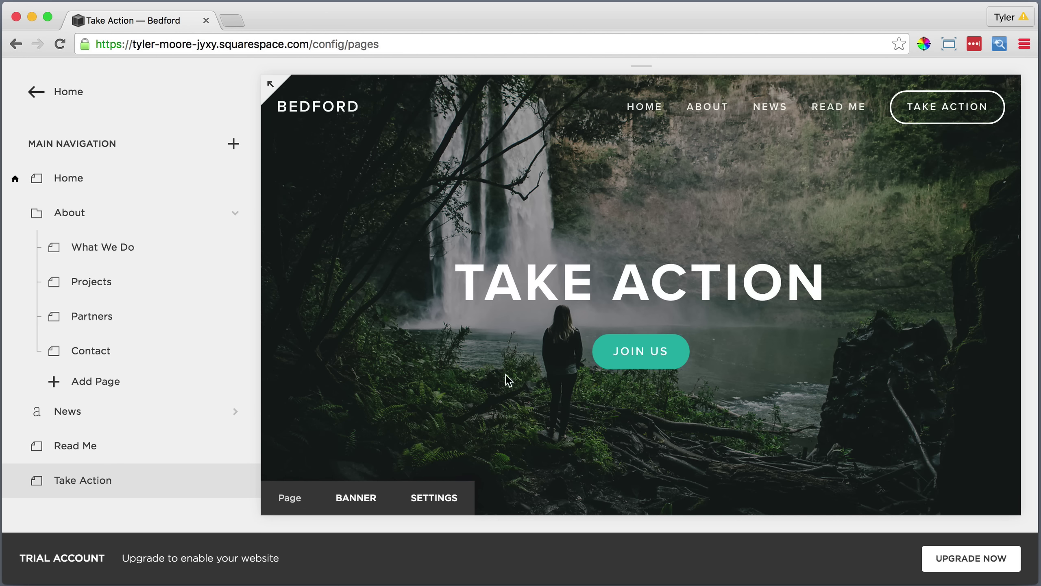
pyautogui.scroll(-10, 508, 379)
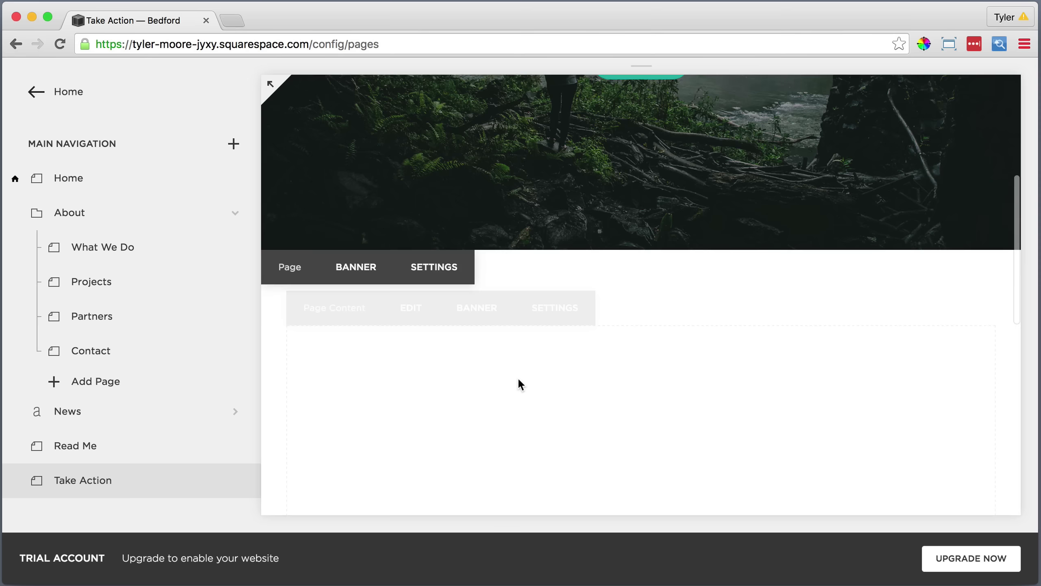
pyautogui.click(411, 303)
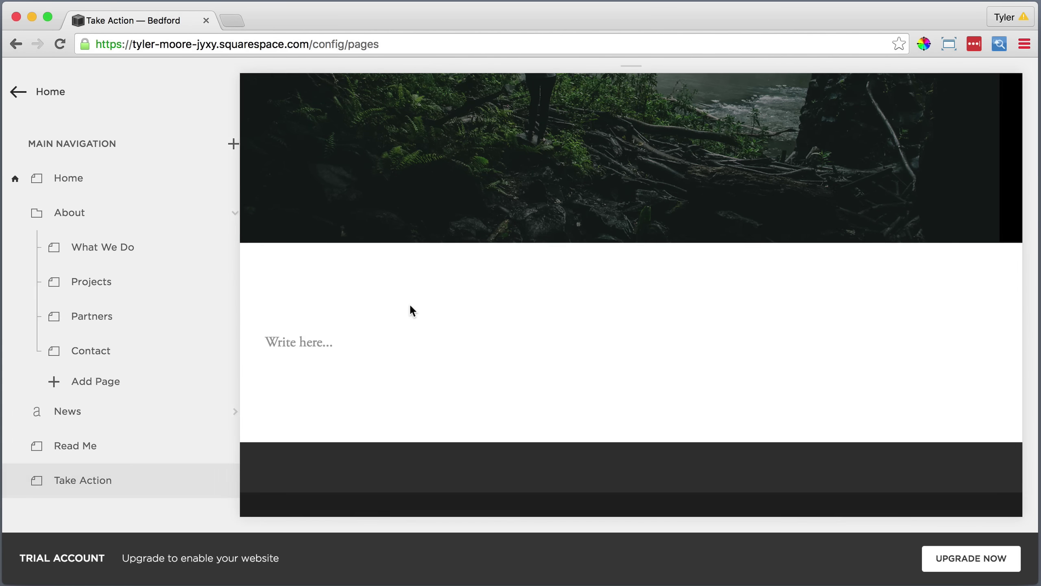
pyautogui.scroll(-2, 348, 299)
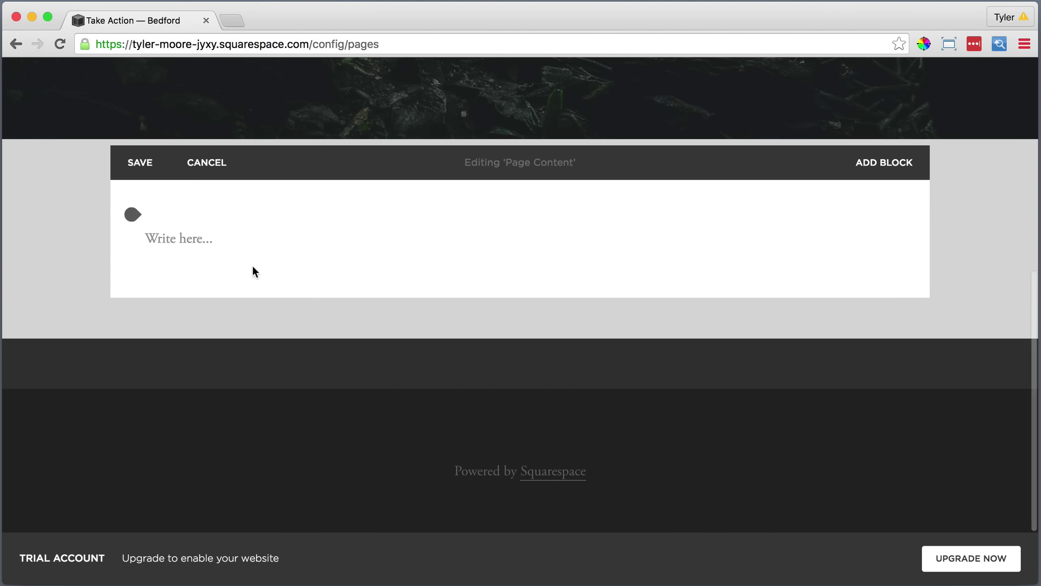
pyautogui.click(225, 241)
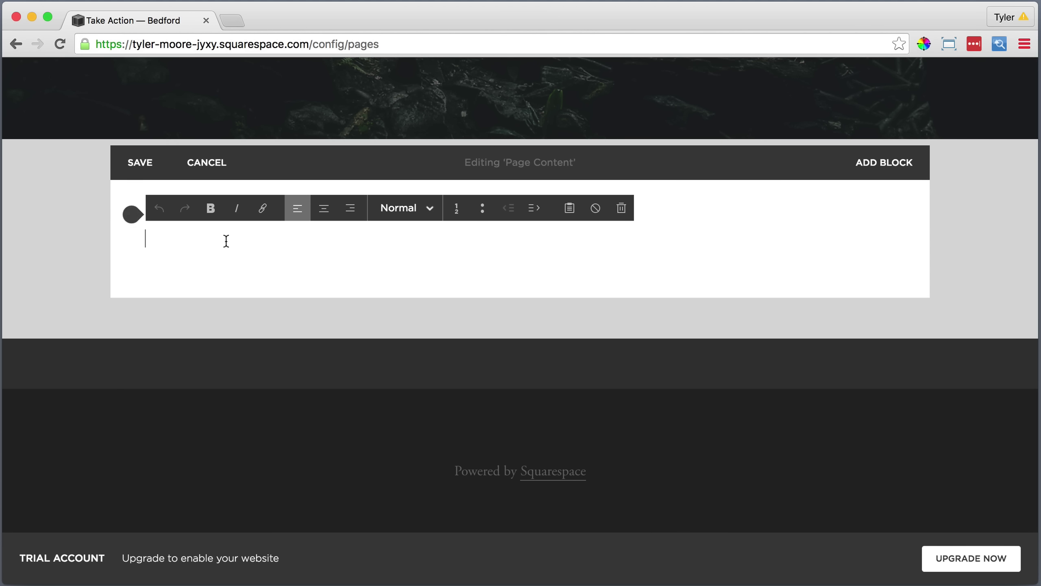
pyautogui.write('All photography provided by')
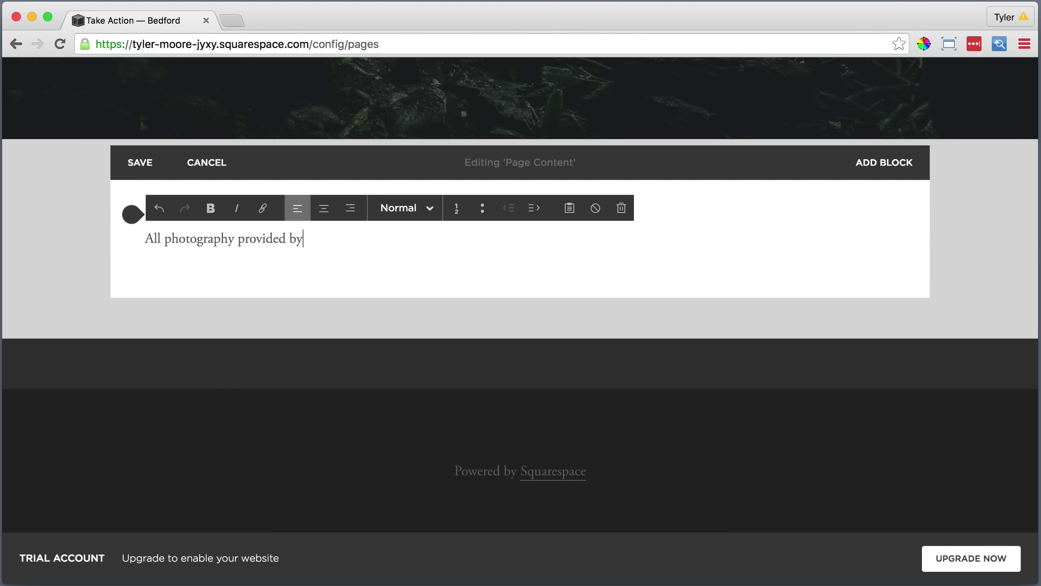
pyautogui.write(' Jared Chambers')
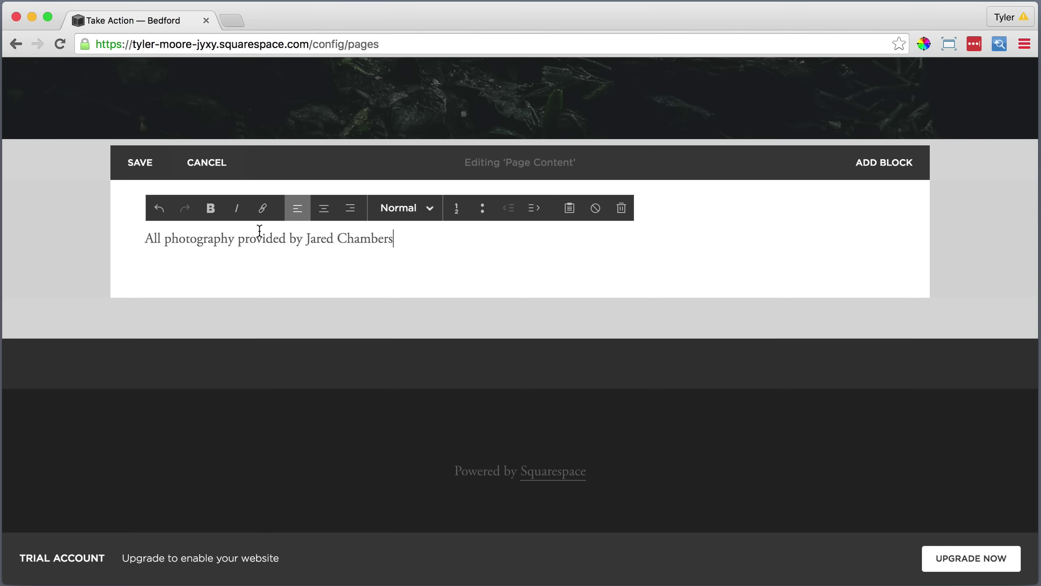
pyautogui.moveTo(395, 238); pyautogui.dragTo(144, 238)
pyautogui.click(237, 208)
pyautogui.click(324, 208)
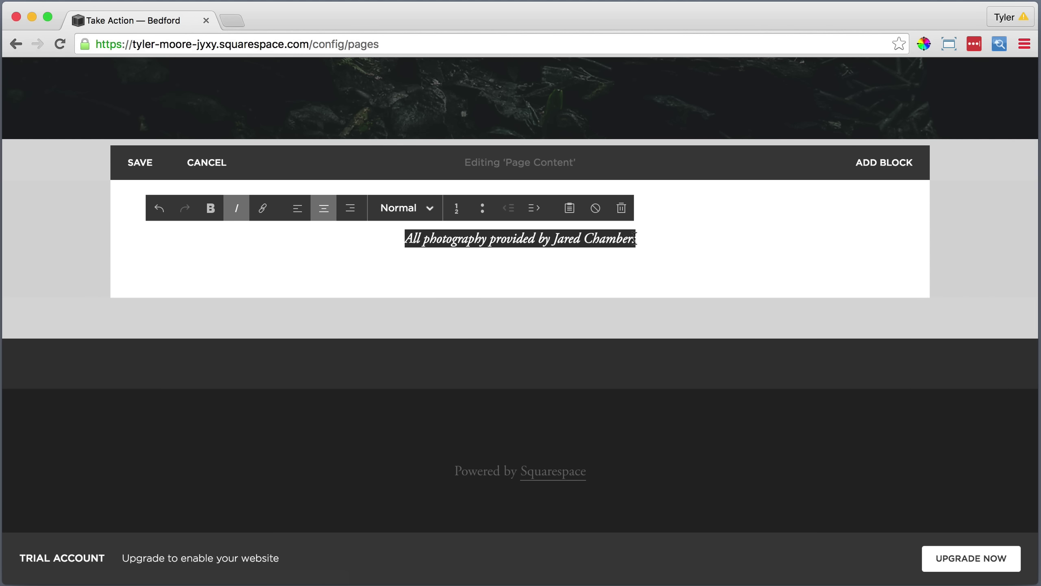
pyautogui.click(654, 233)
# Link the photographer's name to their website.
pyautogui.moveTo(641, 239); pyautogui.dragTo(555, 242)
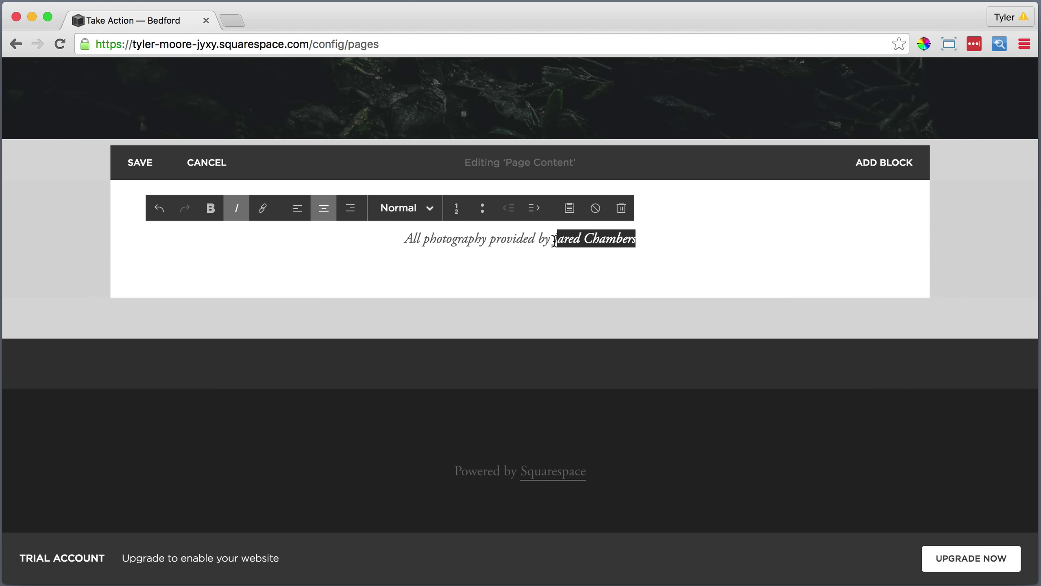
pyautogui.click(263, 208)
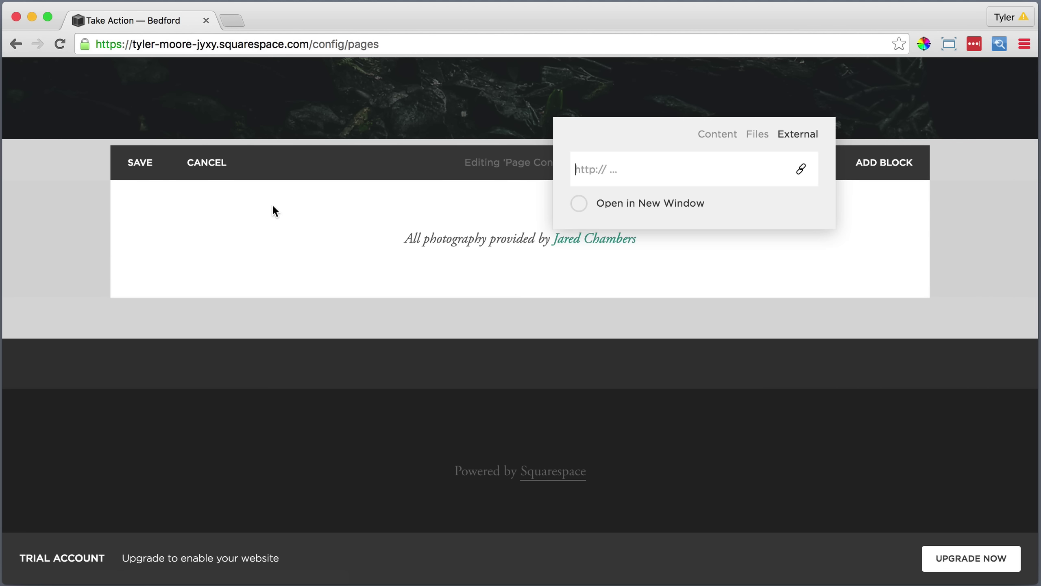
pyautogui.write('http://jaredchambers.com')
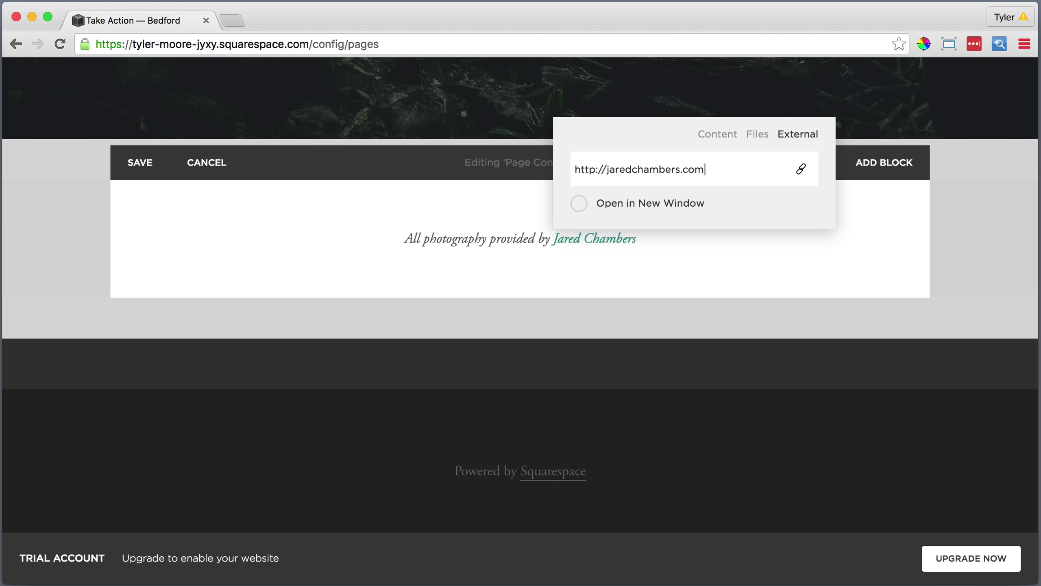
pyautogui.press('Return')
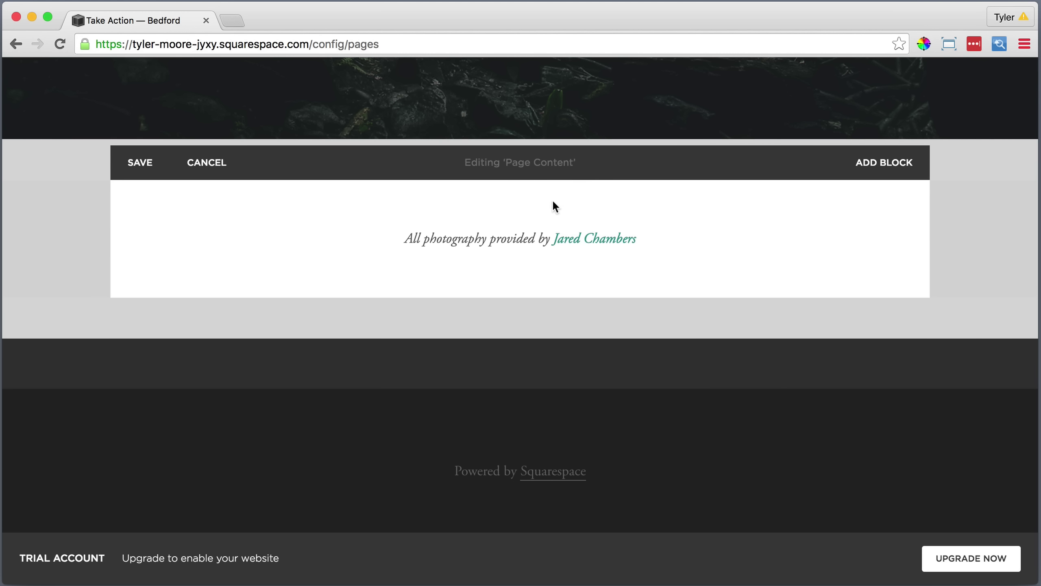
# Add a text block with the pasted 'You can make a difference.' paragraph.
pyautogui.click(132, 264)
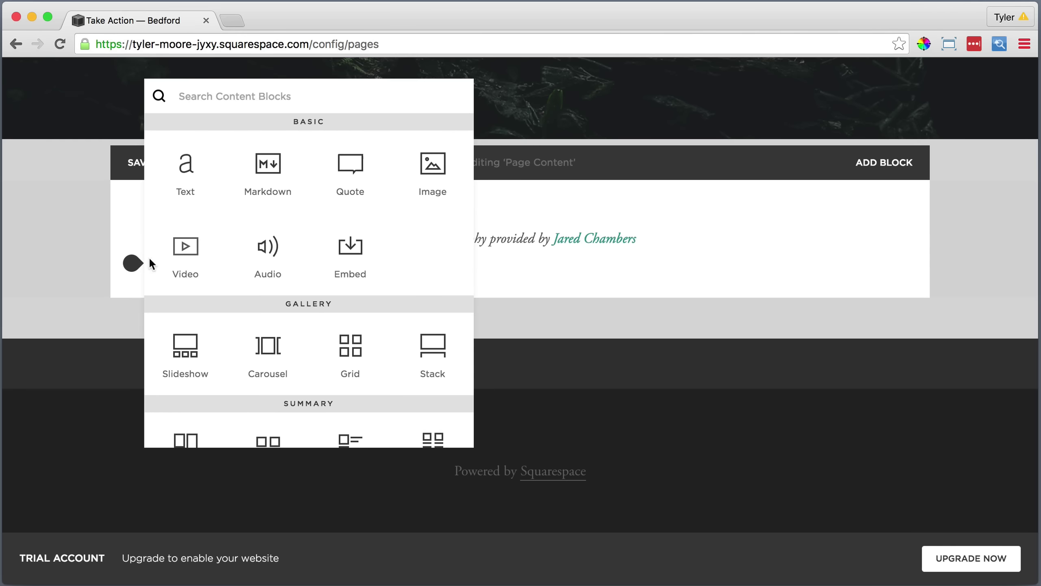
pyautogui.click(183, 205)
pyautogui.click(181, 288)
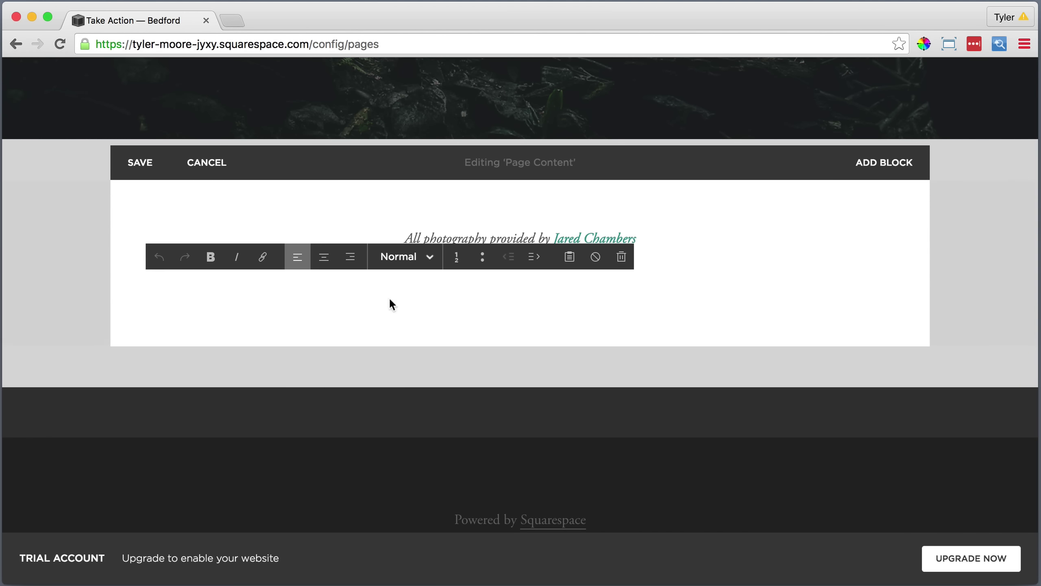
pyautogui.click(569, 256)
pyautogui.rightClick(515, 286)
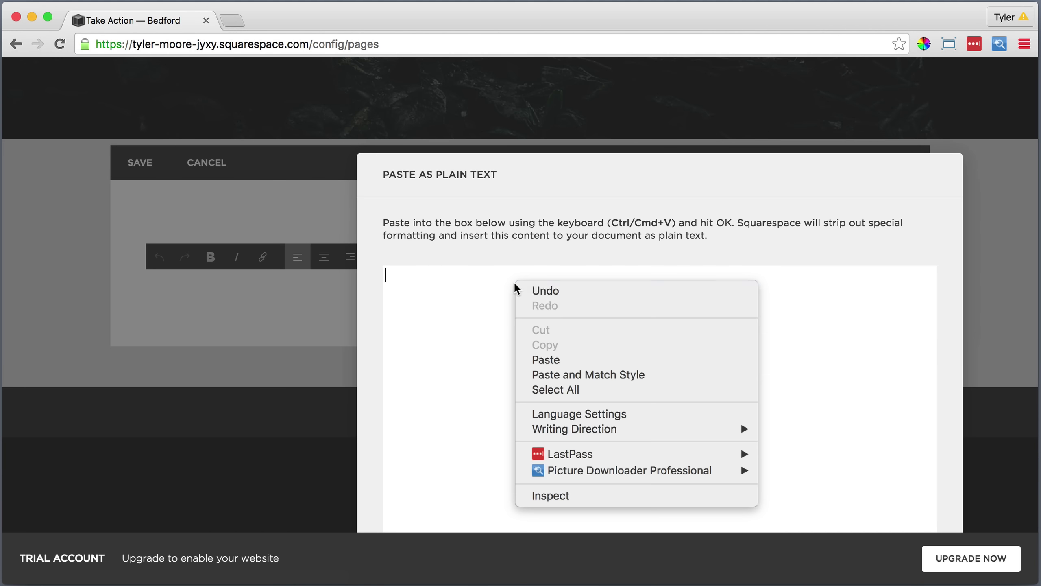
pyautogui.click(550, 360)
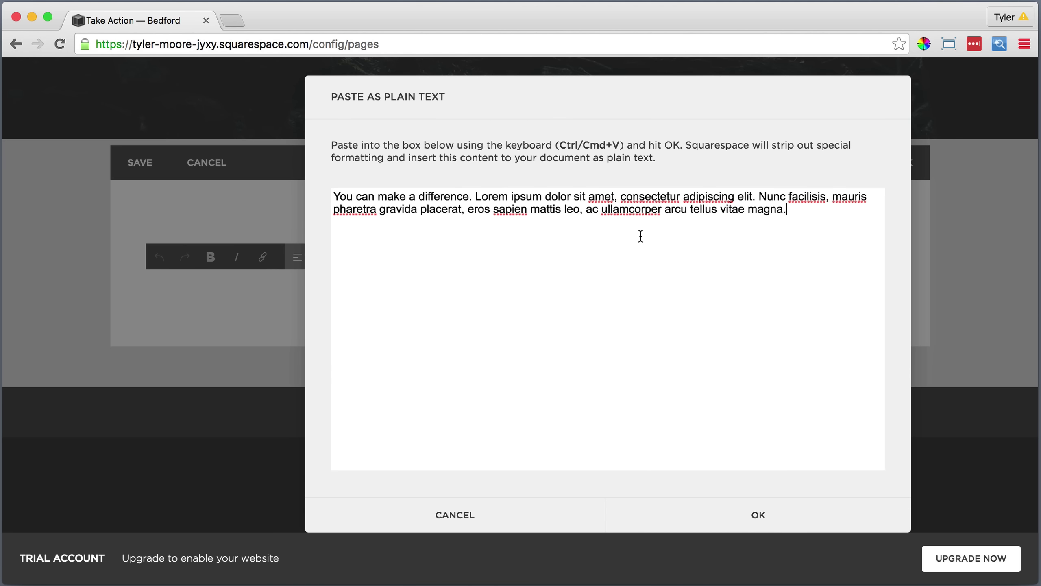
pyautogui.click(753, 508)
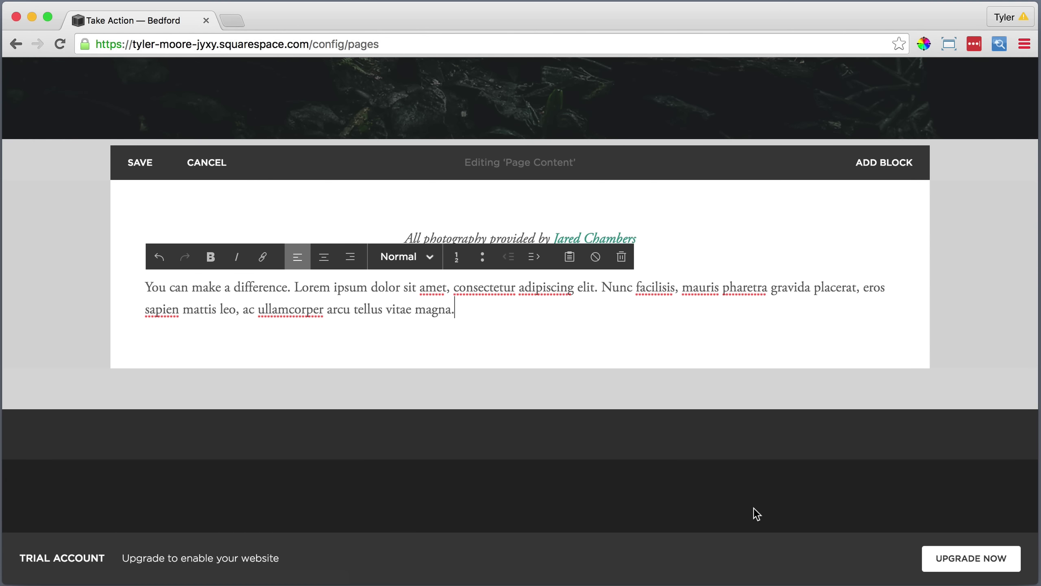
# Centre the paragraph and format it as Heading 1.
pyautogui.moveTo(456, 310); pyautogui.dragTo(148, 287)
pyautogui.click(324, 257)
pyautogui.click(402, 267)
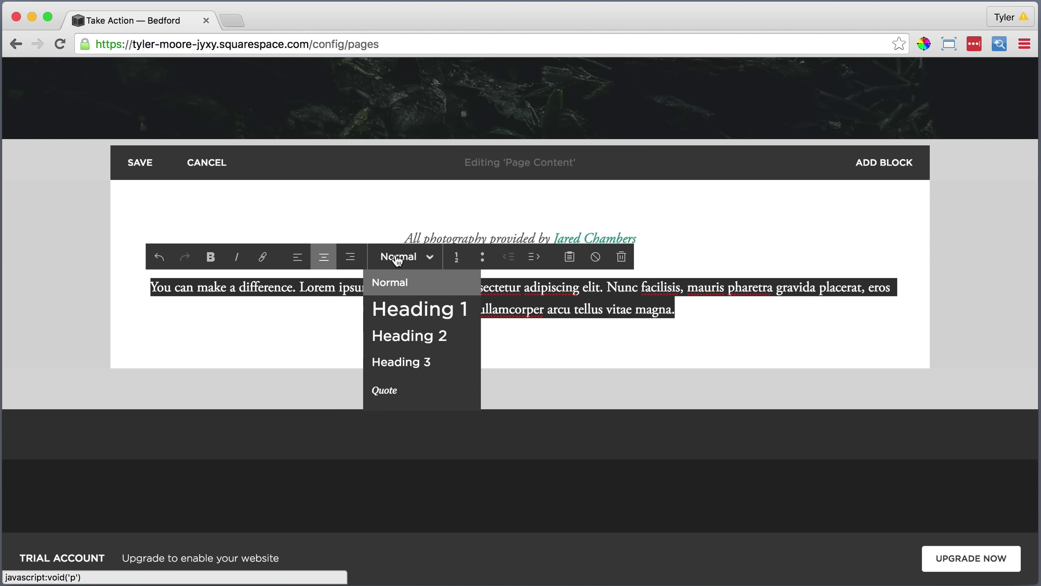
pyautogui.click(396, 304)
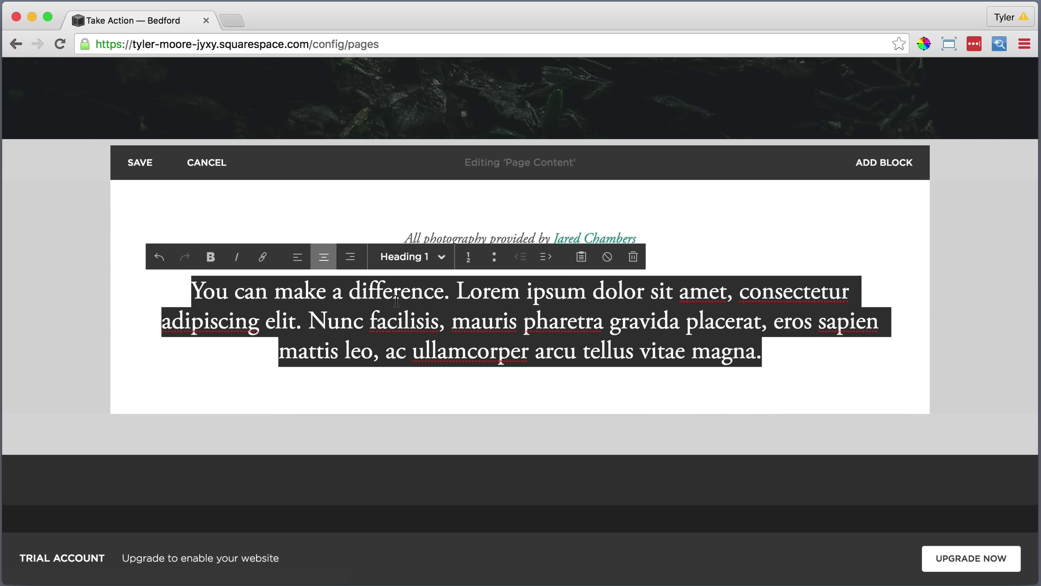
pyautogui.click(148, 400)
pyautogui.click(132, 388)
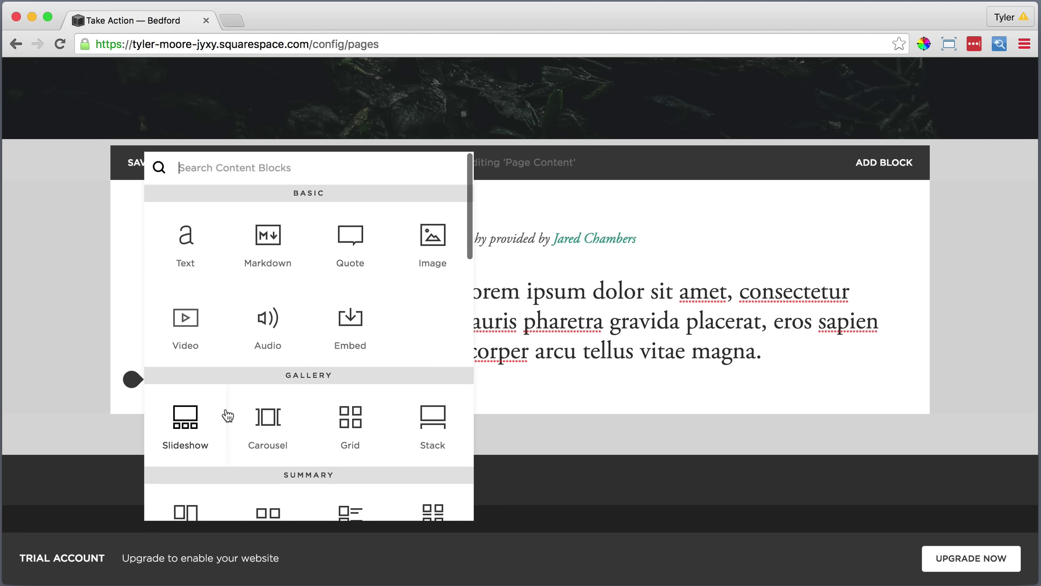
# Add a divider and a text block holding the pasted Donate heading, paragraph and link.
pyautogui.scroll(-5, 226, 415)
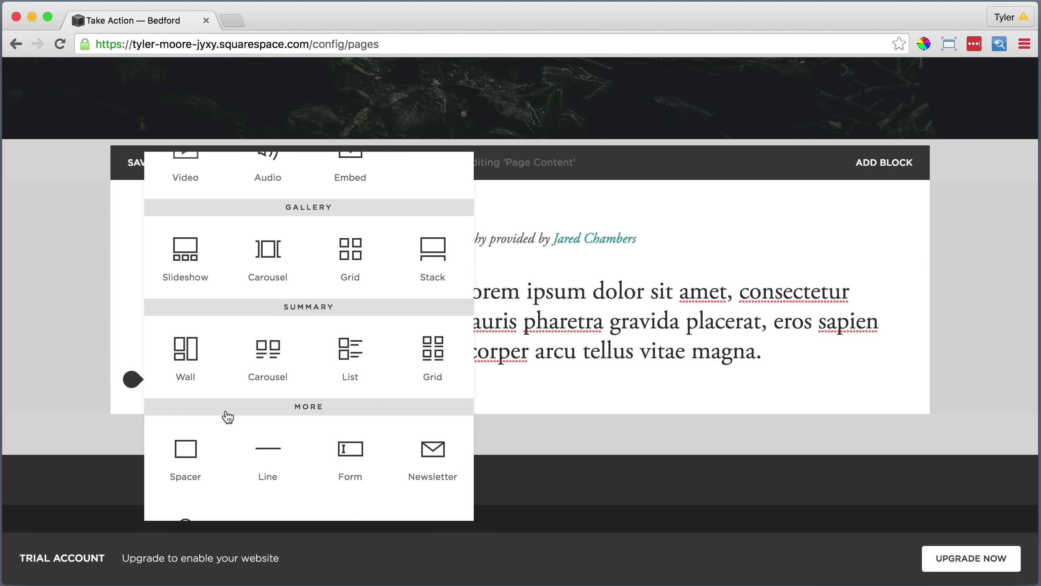
pyautogui.click(267, 448)
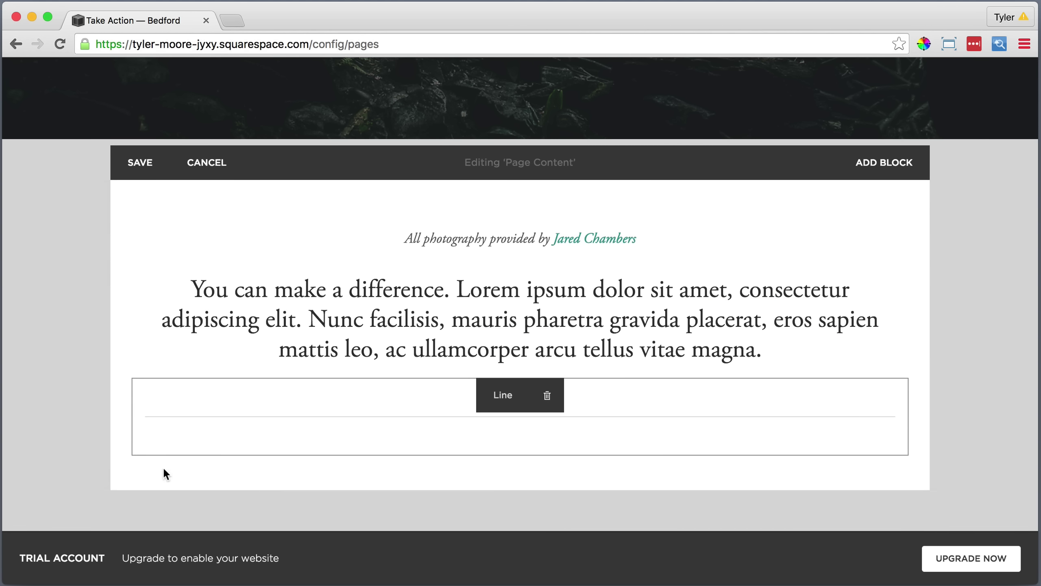
pyautogui.click(133, 456)
pyautogui.click(180, 244)
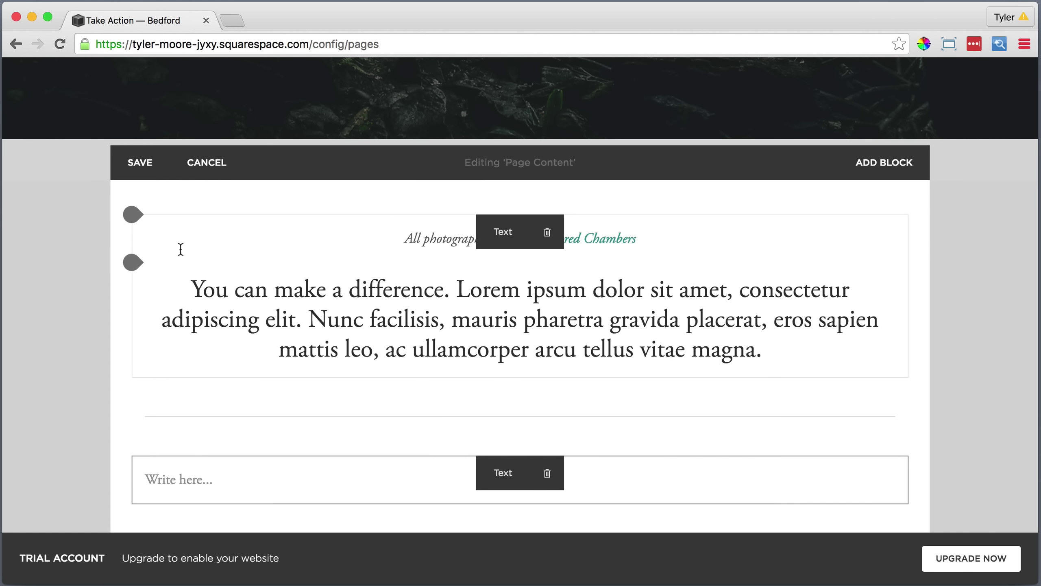
pyautogui.click(163, 478)
pyautogui.click(569, 448)
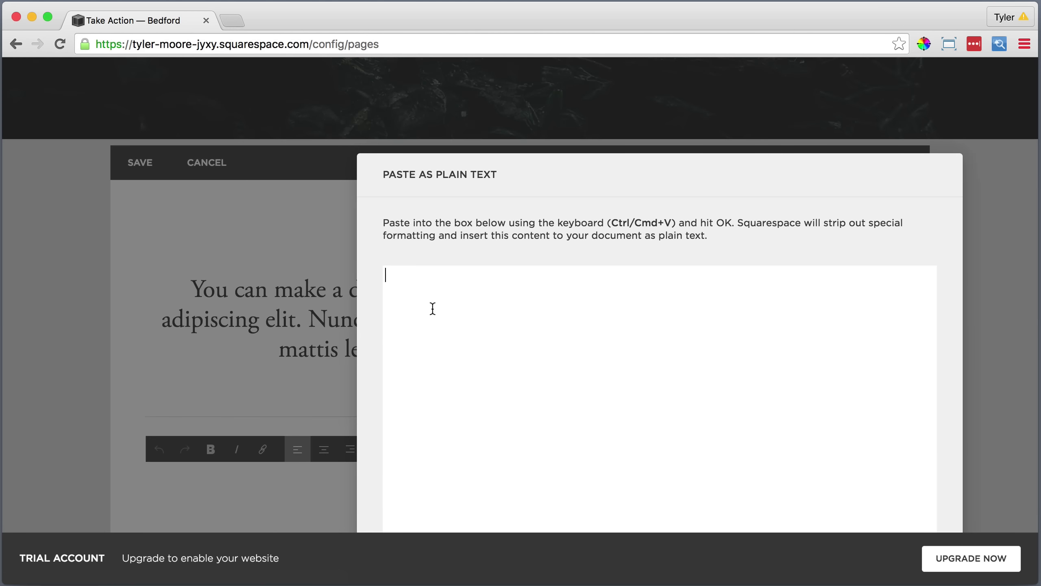
pyautogui.rightClick(418, 282)
pyautogui.click(463, 355)
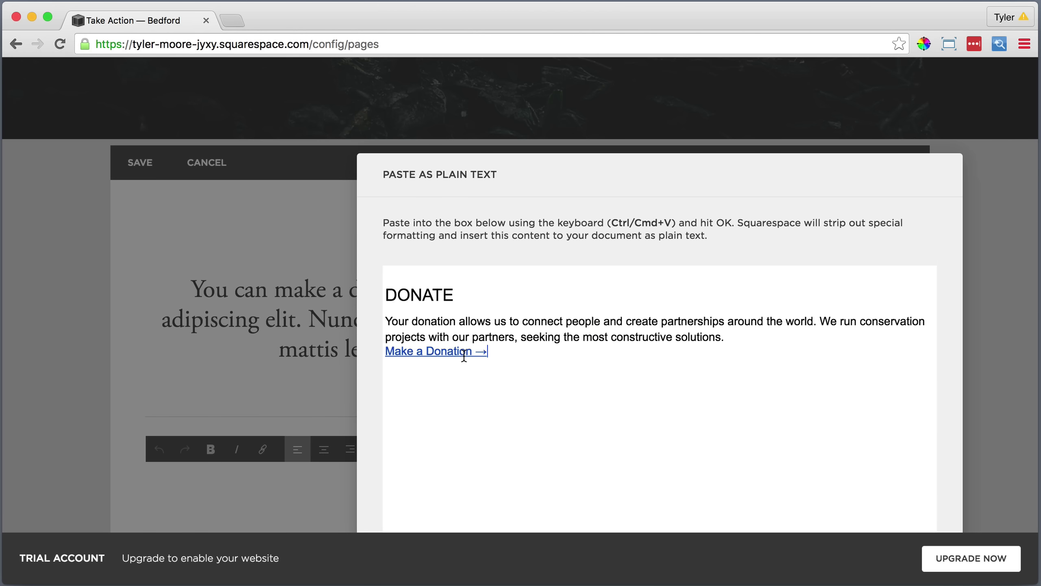
pyautogui.click(766, 505)
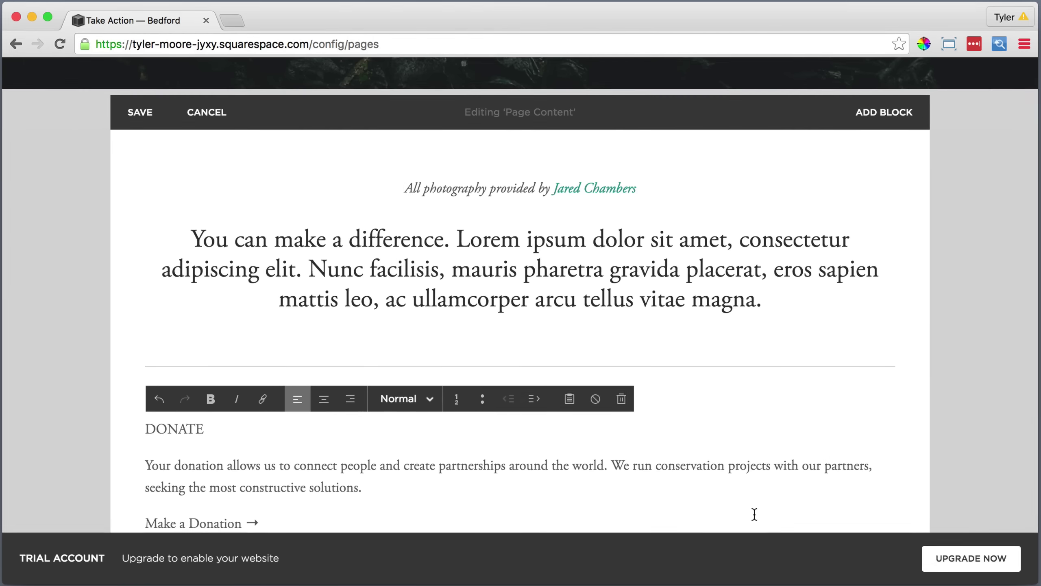
# Centre the Donate section and make DONATE a Heading 2.
pyautogui.moveTo(292, 515); pyautogui.dragTo(145, 428)
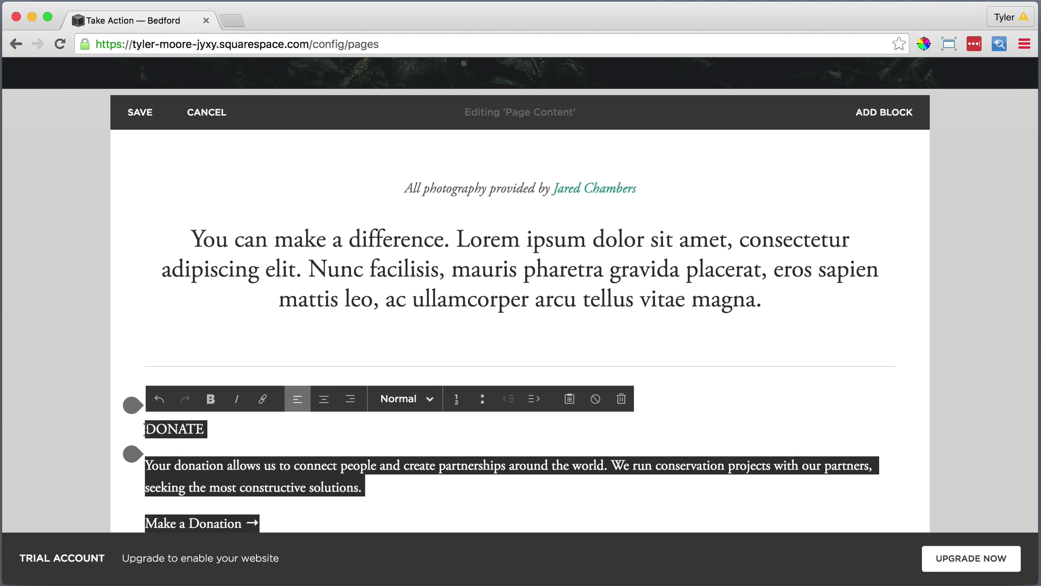
pyautogui.click(324, 398)
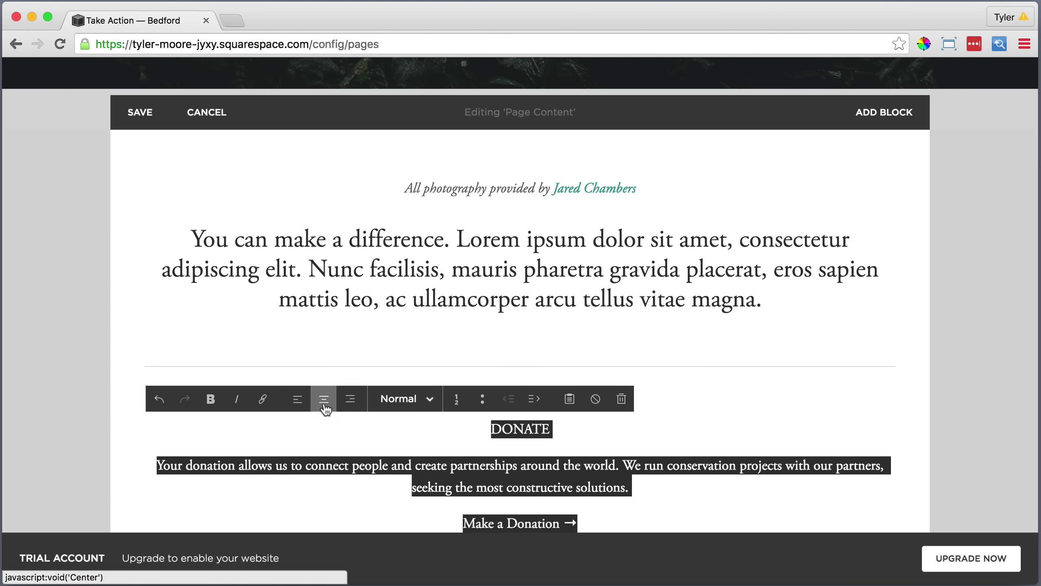
pyautogui.moveTo(551, 428); pyautogui.dragTo(491, 428)
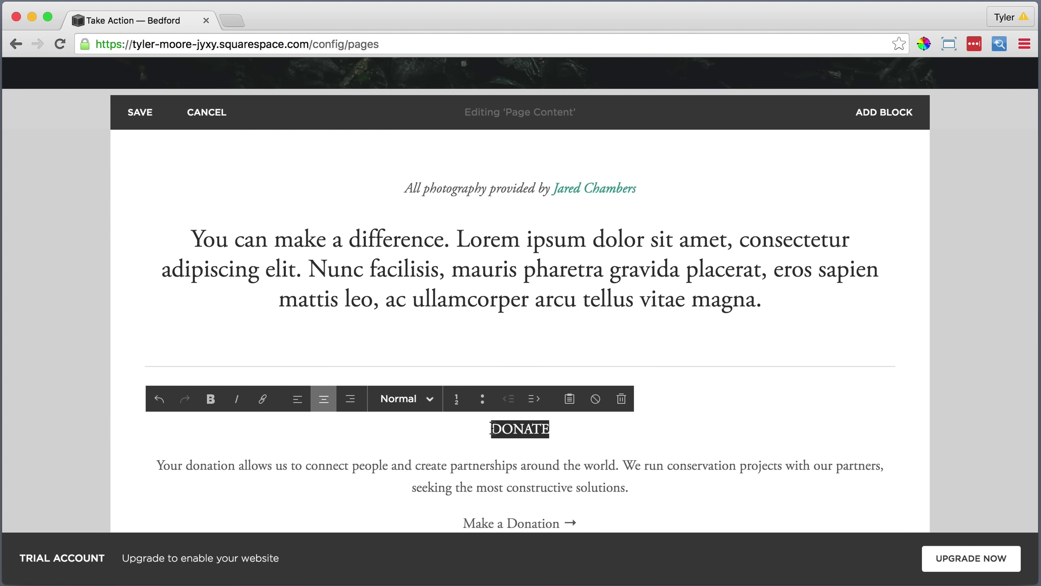
pyautogui.click(395, 408)
pyautogui.click(409, 334)
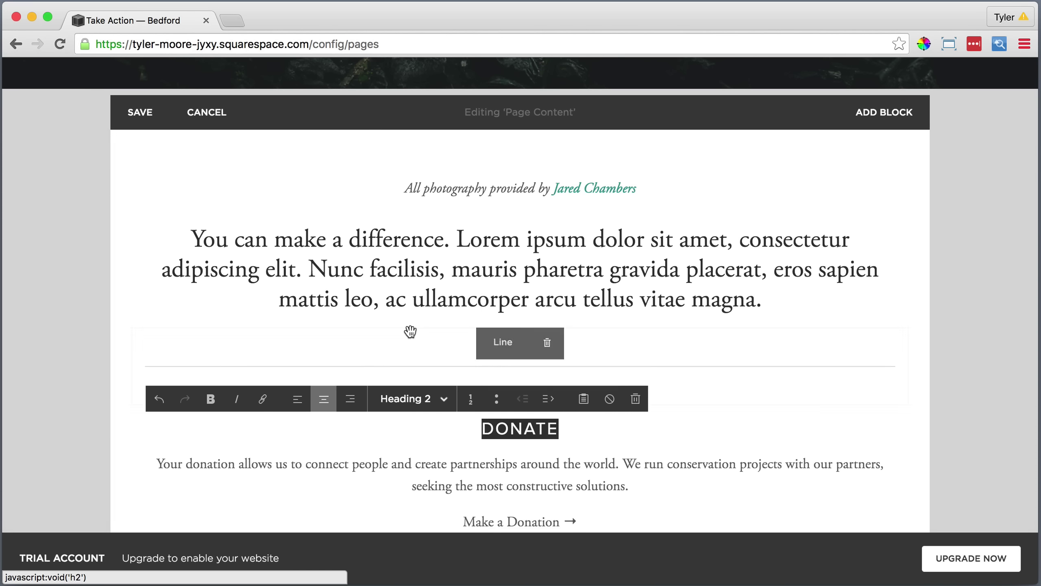
pyautogui.click(595, 519)
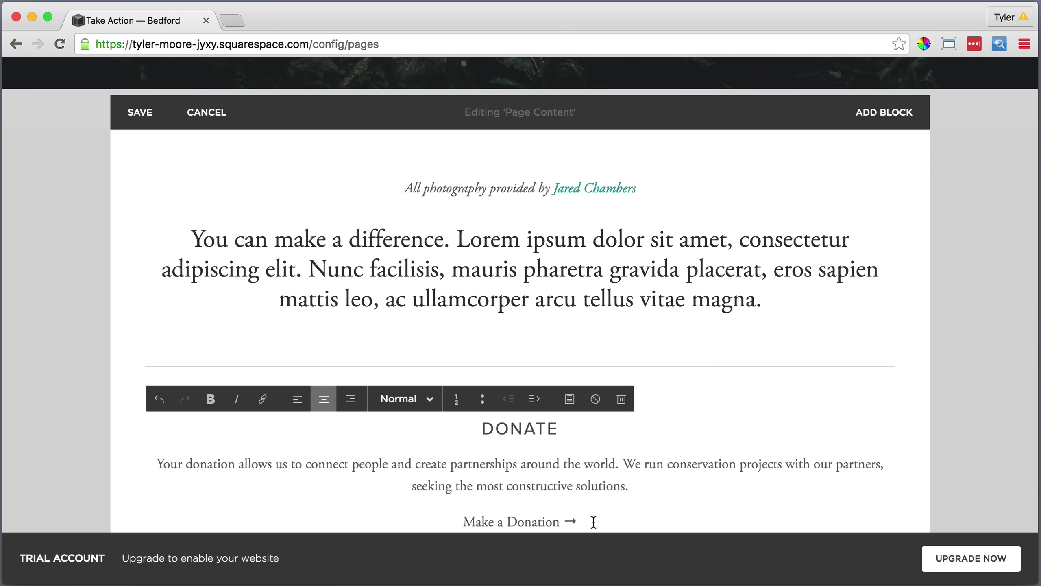
pyautogui.moveTo(594, 521); pyautogui.dragTo(464, 525)
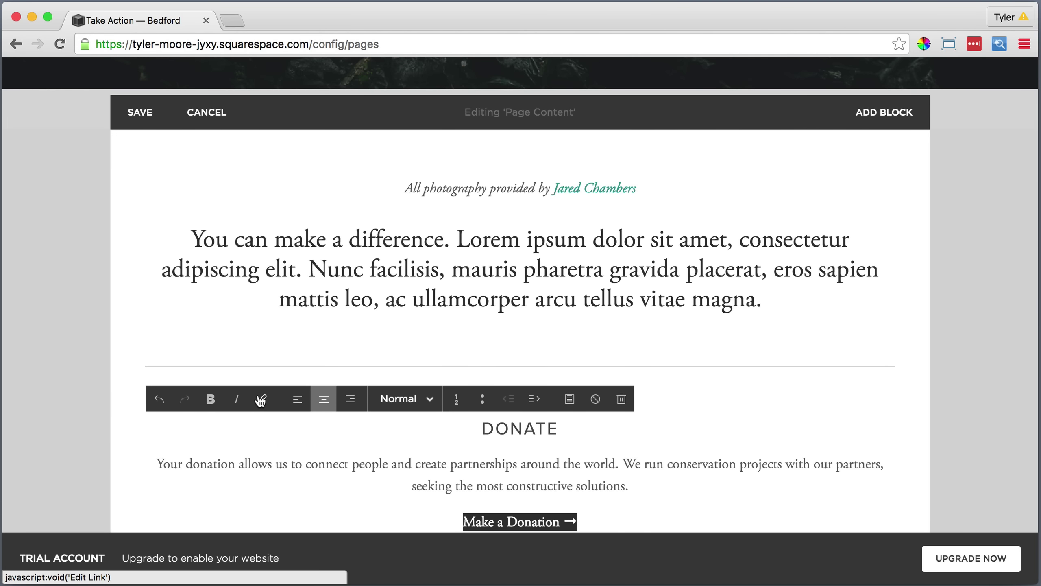
pyautogui.click(262, 398)
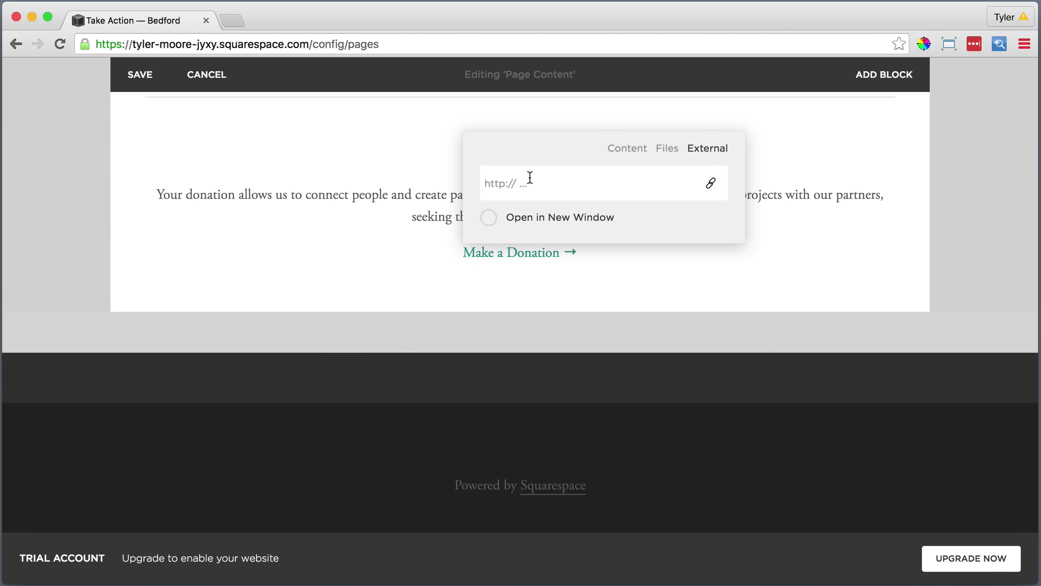
pyautogui.write('http://squarespace.com')
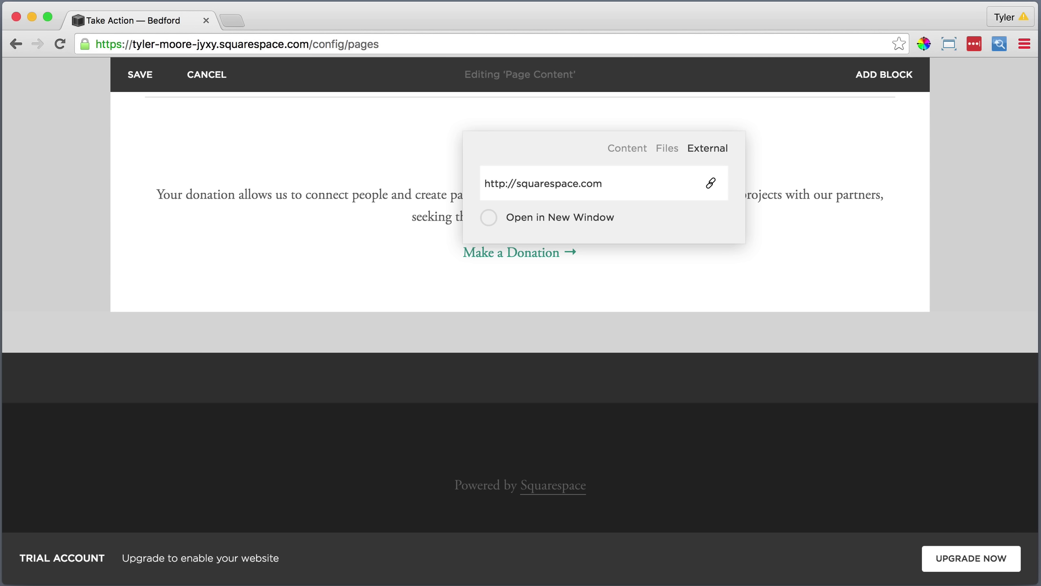
pyautogui.press('Return')
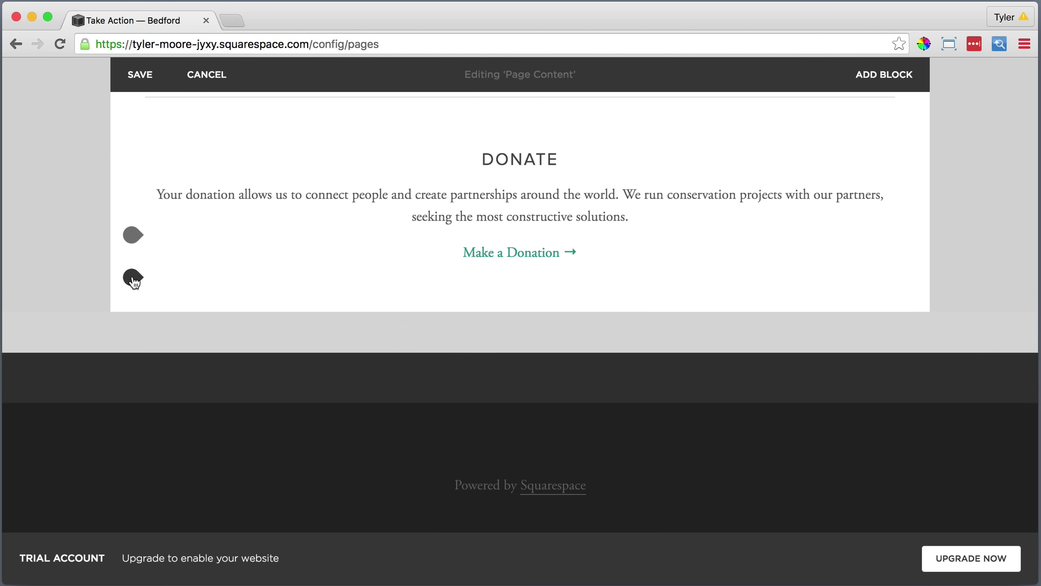
# Add a divider line below the Donate section.
pyautogui.click(133, 278)
pyautogui.scroll(-6, 213, 302)
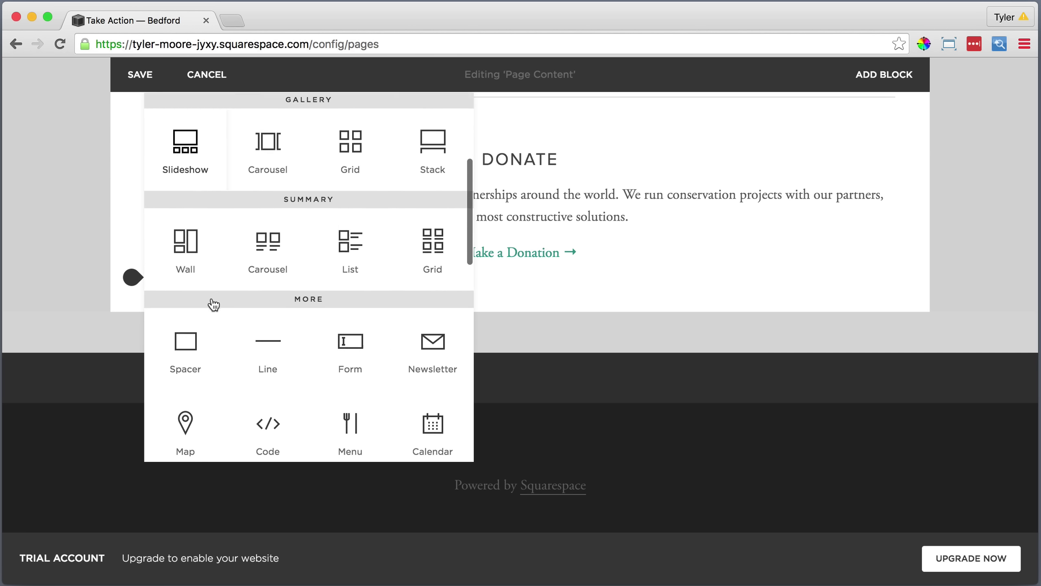
pyautogui.click(267, 336)
pyautogui.scroll(-2, 244, 341)
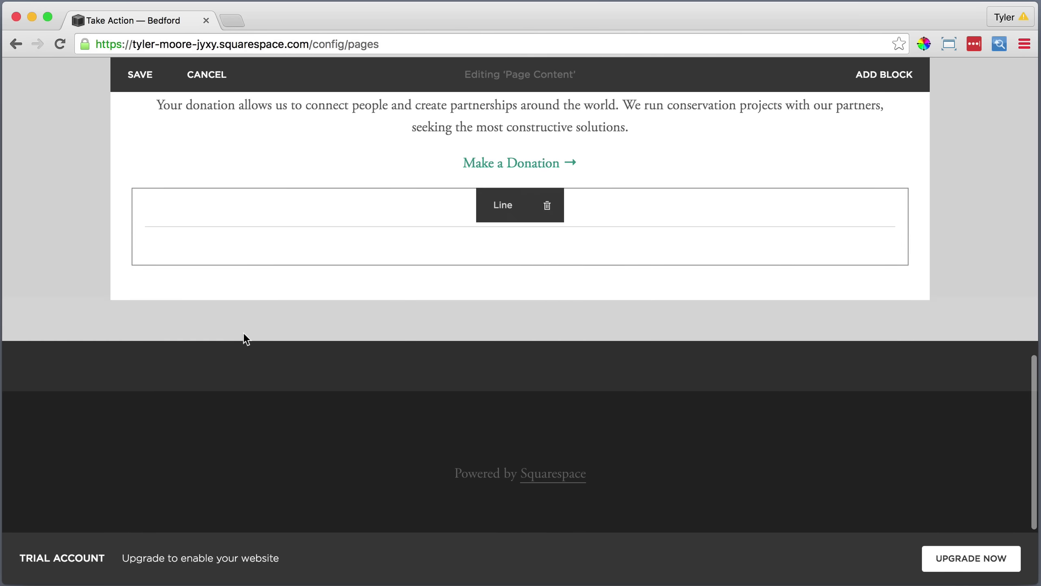
# Add a text block below the divider containing the pasted Spread the Word text.
pyautogui.click(133, 267)
pyautogui.click(184, 163)
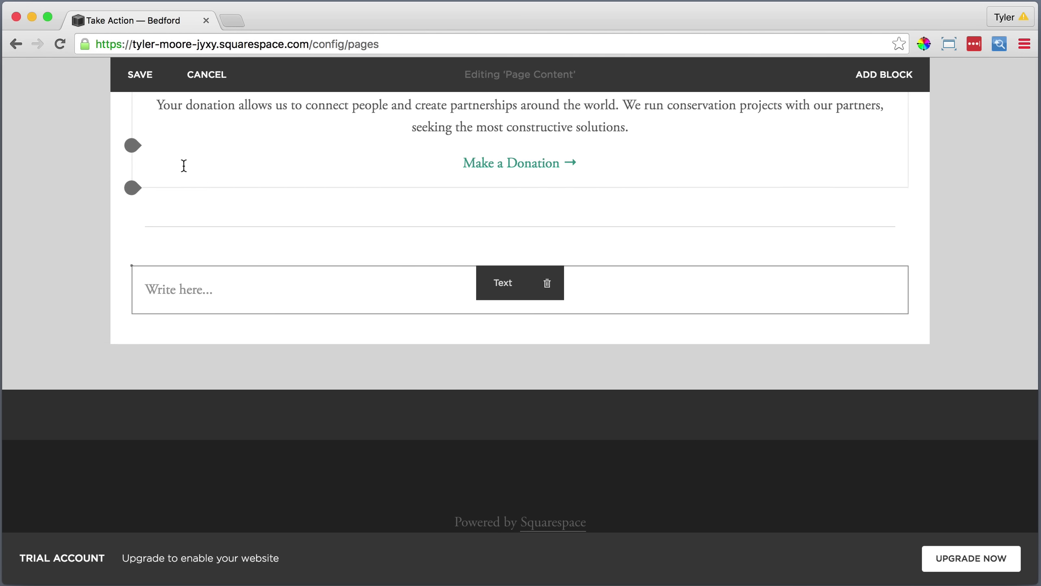
pyautogui.click(164, 290)
pyautogui.click(569, 258)
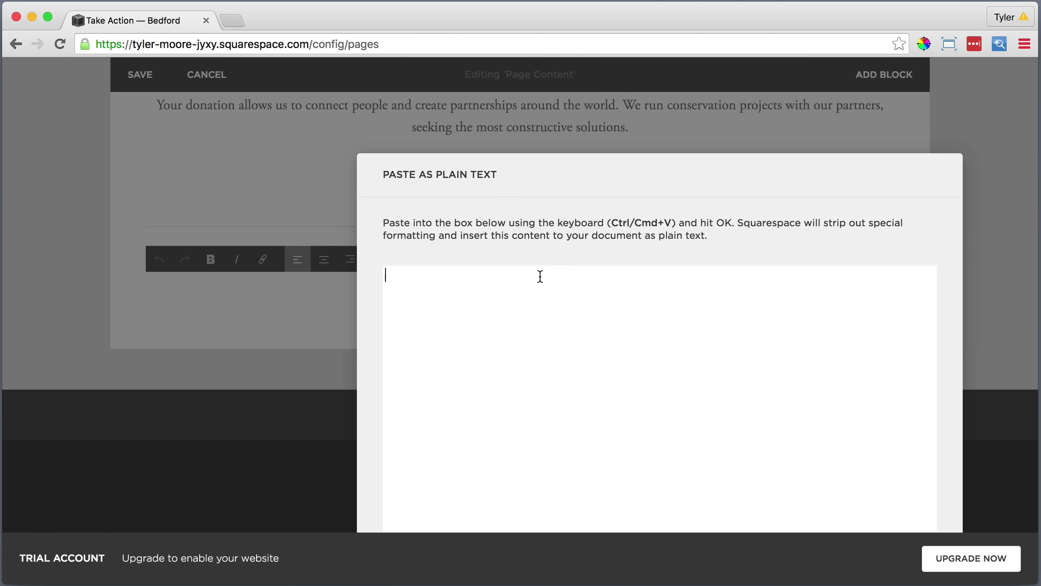
pyautogui.rightClick(539, 274)
pyautogui.click(579, 350)
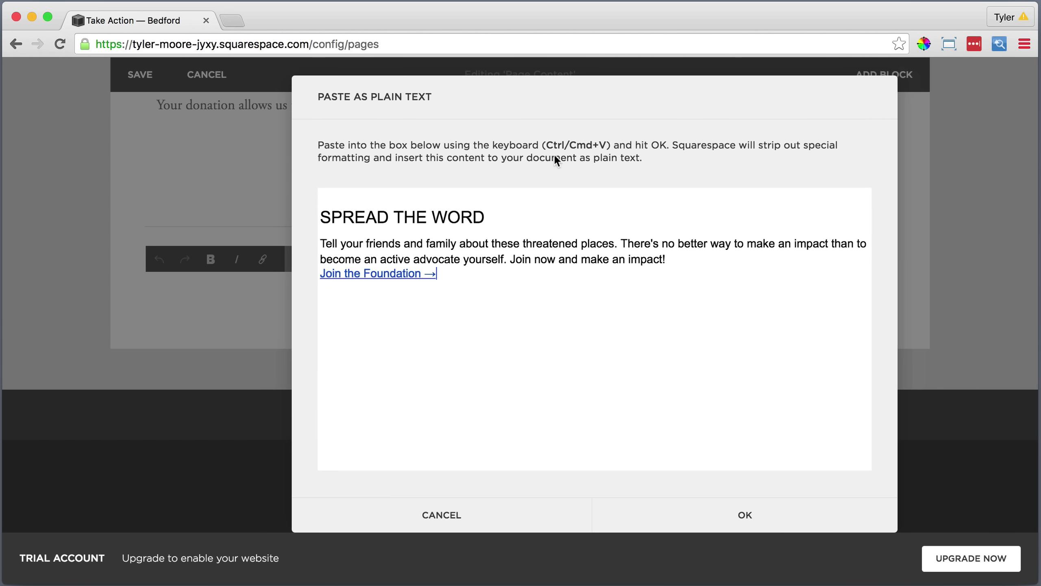
pyautogui.click(742, 513)
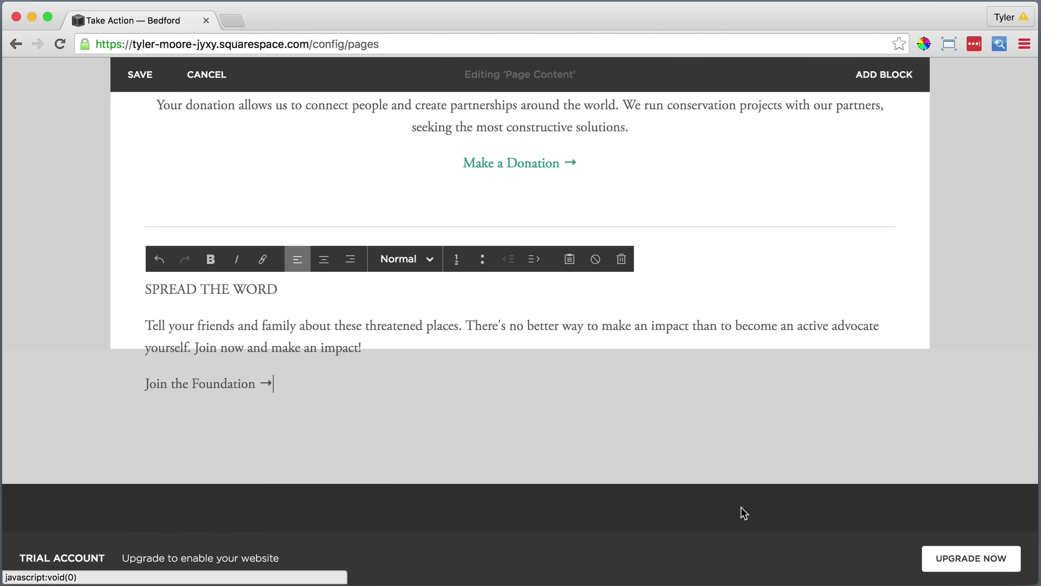
# Centre the Spread the Word text and make 'SPREAD THE WORD' a Heading 2.
pyautogui.moveTo(280, 383); pyautogui.dragTo(148, 290)
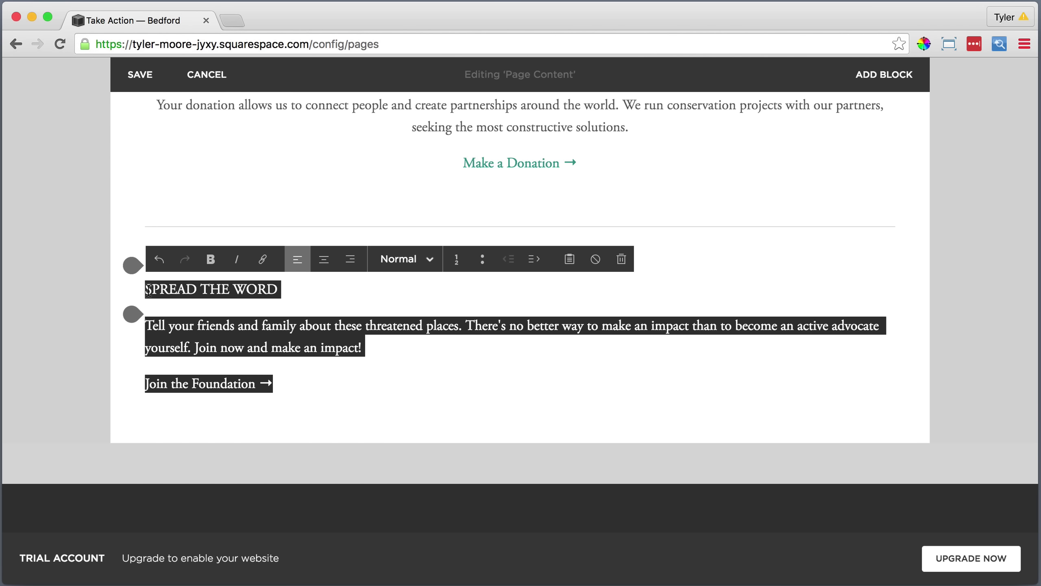
pyautogui.click(324, 259)
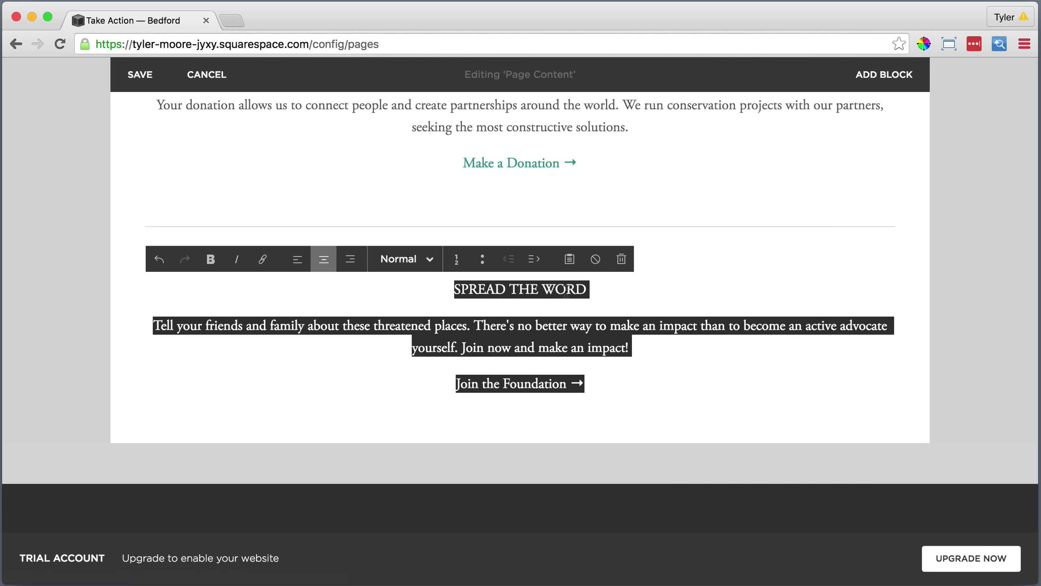
pyautogui.click(601, 287)
pyautogui.moveTo(596, 287); pyautogui.dragTo(402, 281)
pyautogui.click(399, 259)
pyautogui.click(398, 338)
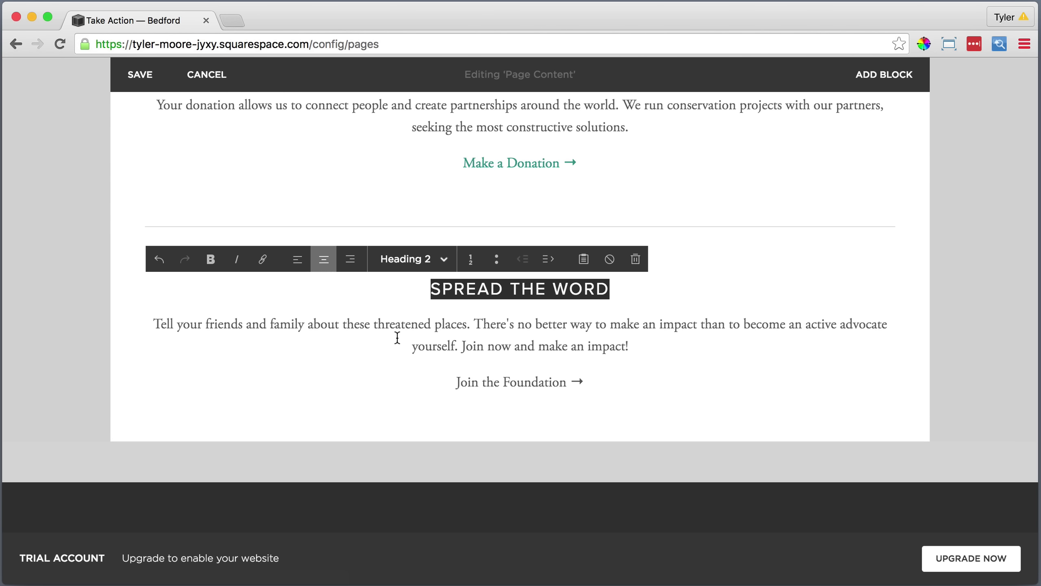
pyautogui.moveTo(602, 381); pyautogui.dragTo(453, 380)
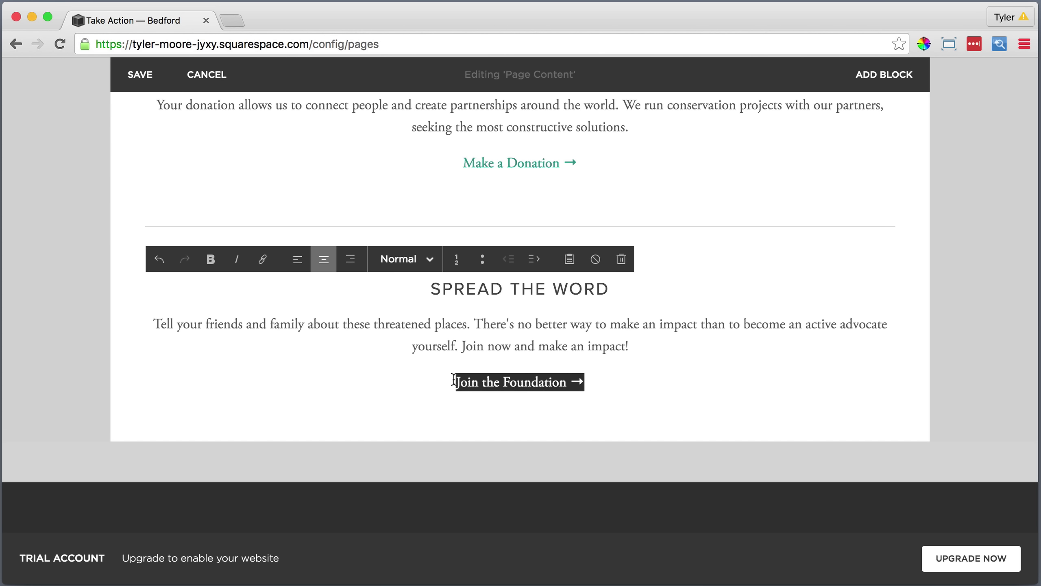
pyautogui.click(262, 259)
pyautogui.write('http://squarespace')
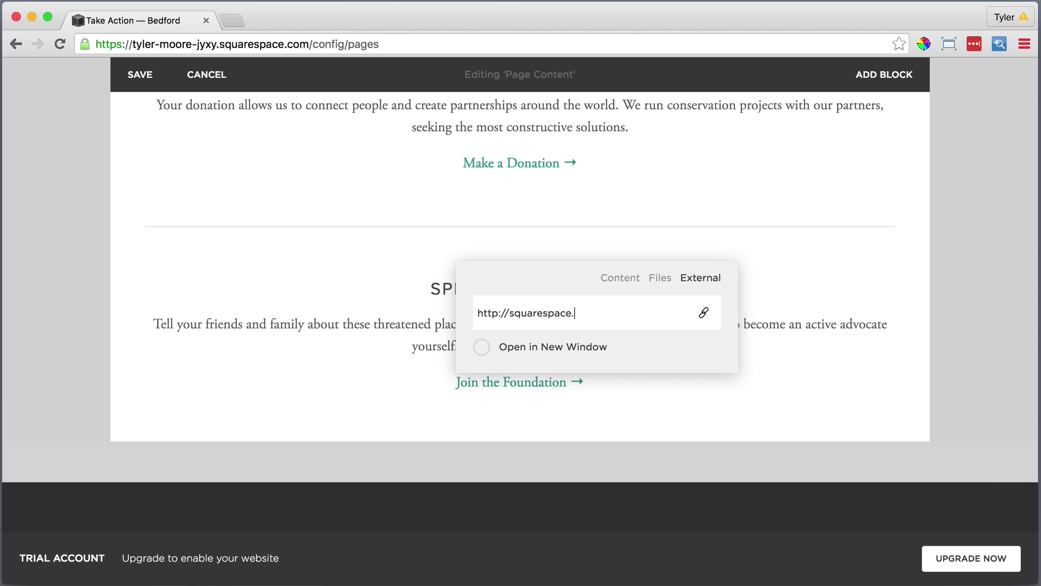
pyautogui.write('.com')
pyautogui.press('Return')
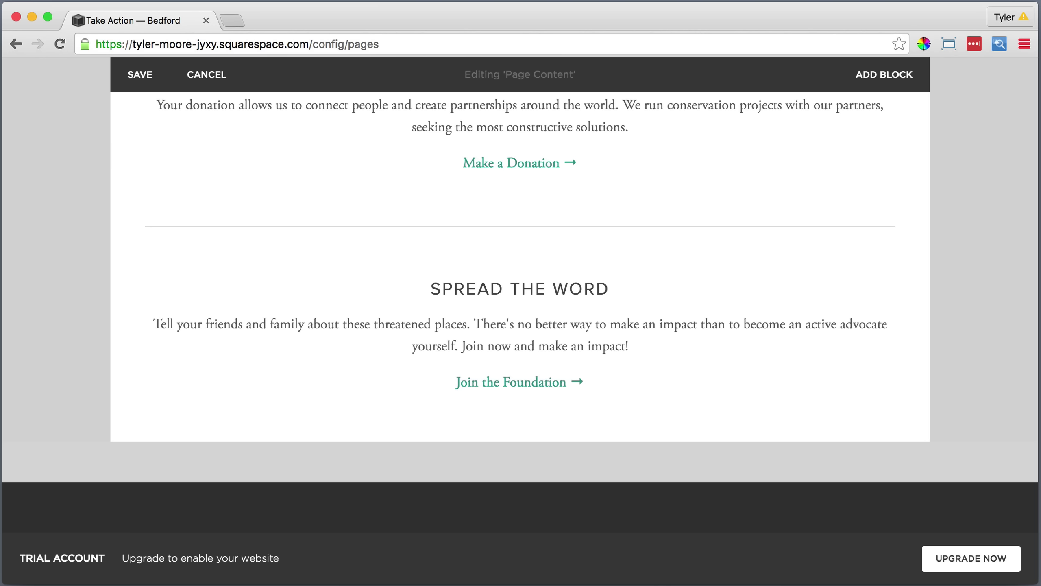
pyautogui.scroll(3, 518, 305)
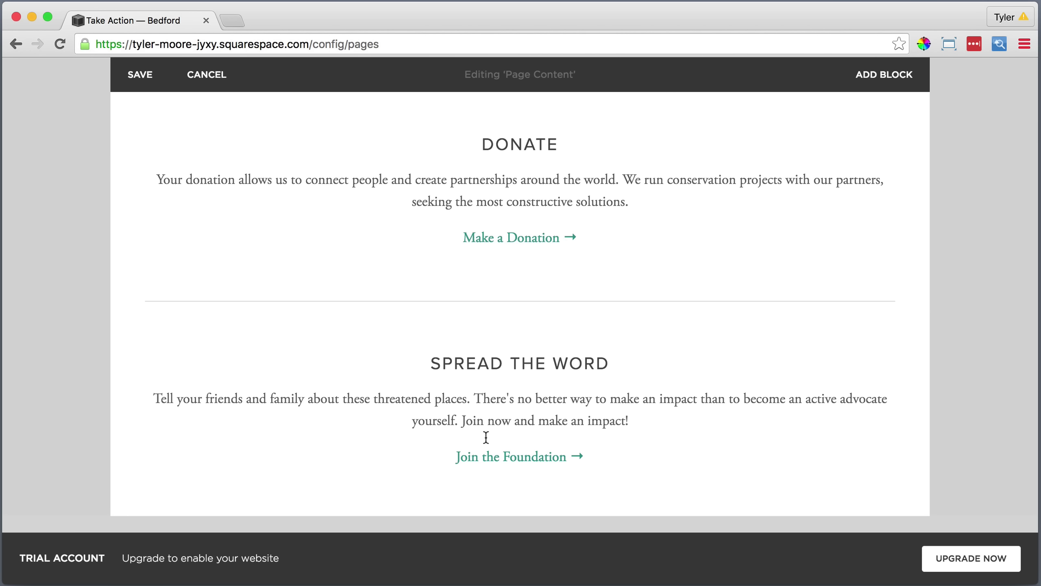
# Move the Spread the Word block beside Donate to form two columns.
pyautogui.click(521, 363)
pyautogui.click(635, 465)
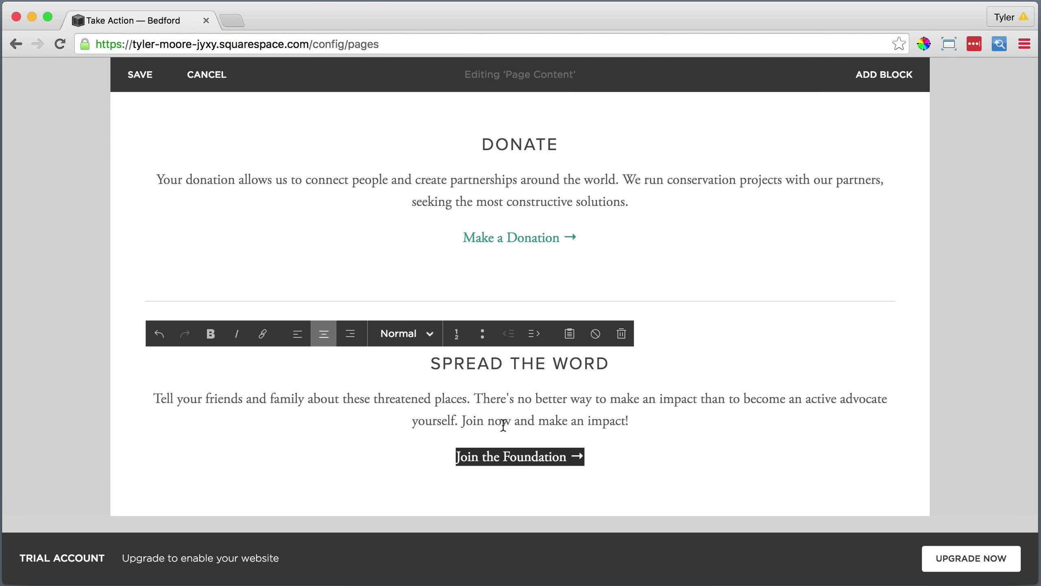
pyautogui.click(504, 485)
pyautogui.moveTo(506, 395)
pyautogui.moveTo(501, 338); pyautogui.dragTo(808, 129)
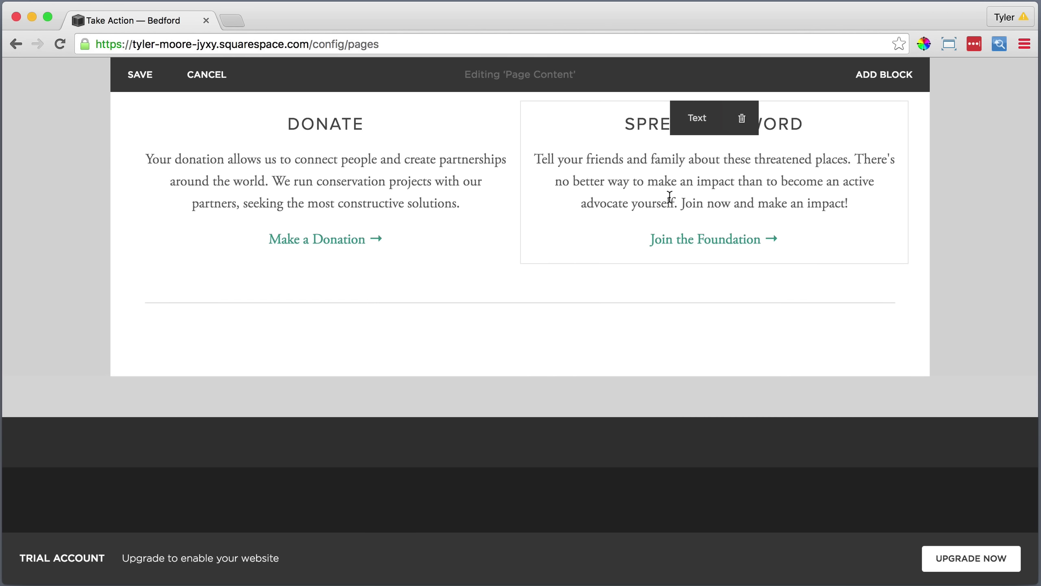
# Delete both the lower and upper divider lines.
pyautogui.click(548, 286)
pyautogui.click(615, 330)
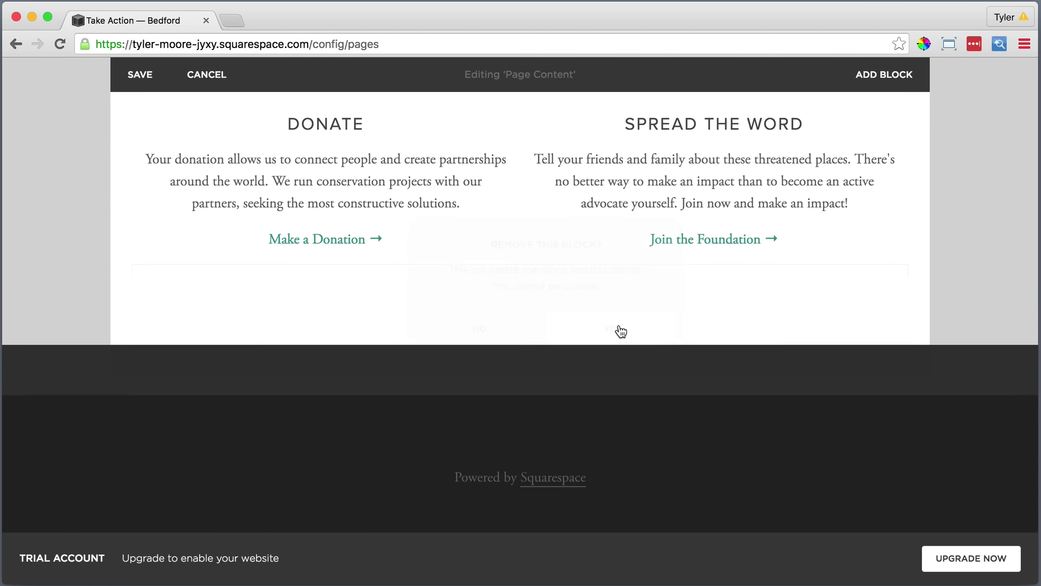
pyautogui.scroll(4, 618, 326)
pyautogui.click(548, 203)
pyautogui.click(617, 250)
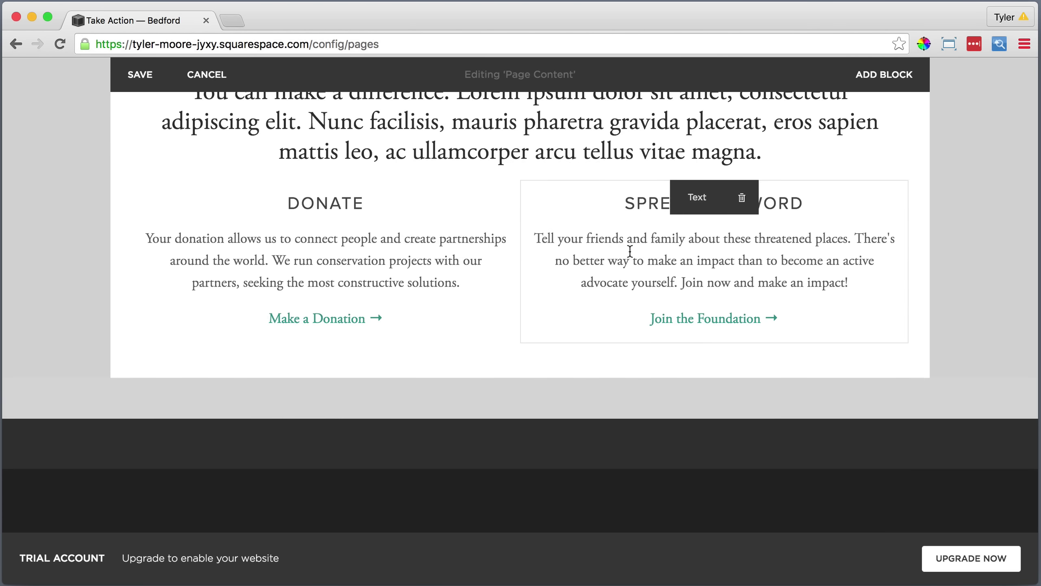
pyautogui.scroll(3, 656, 181)
# Add an empty paragraph after the intro text ending in 'magna.'.
pyautogui.click(776, 238)
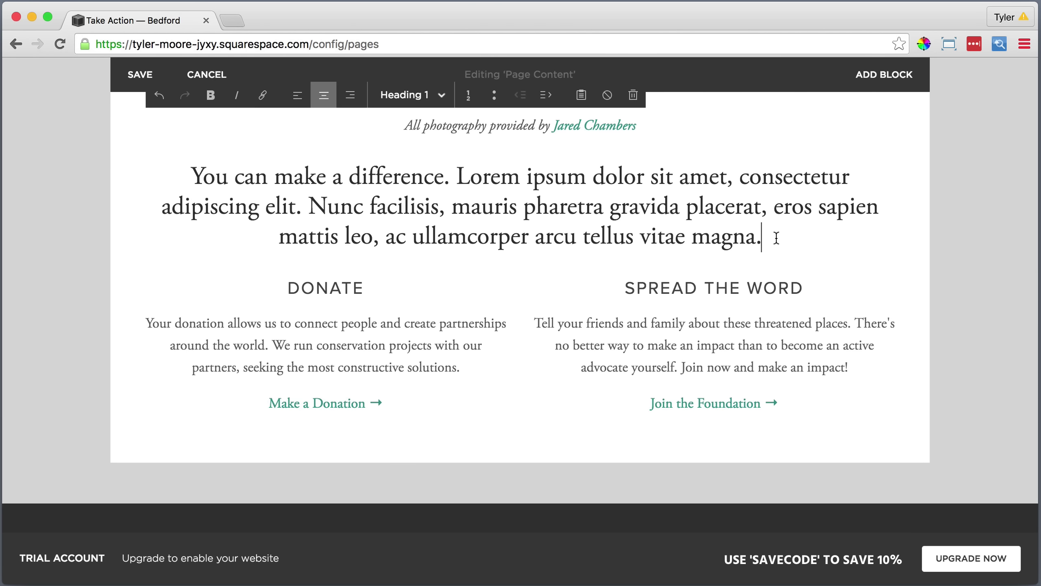
pyautogui.press('Return')
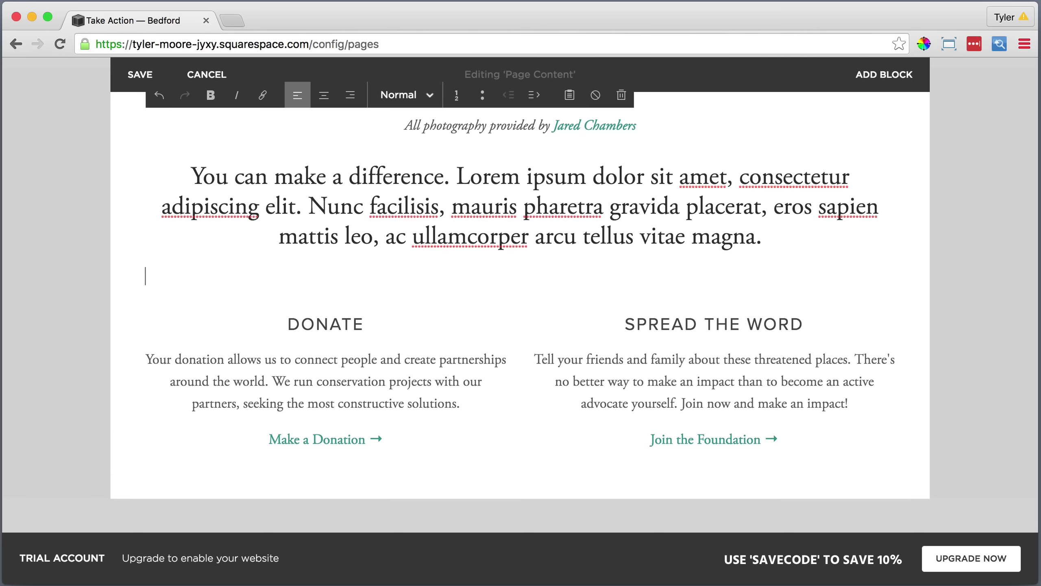
pyautogui.scroll(4, 607, 265)
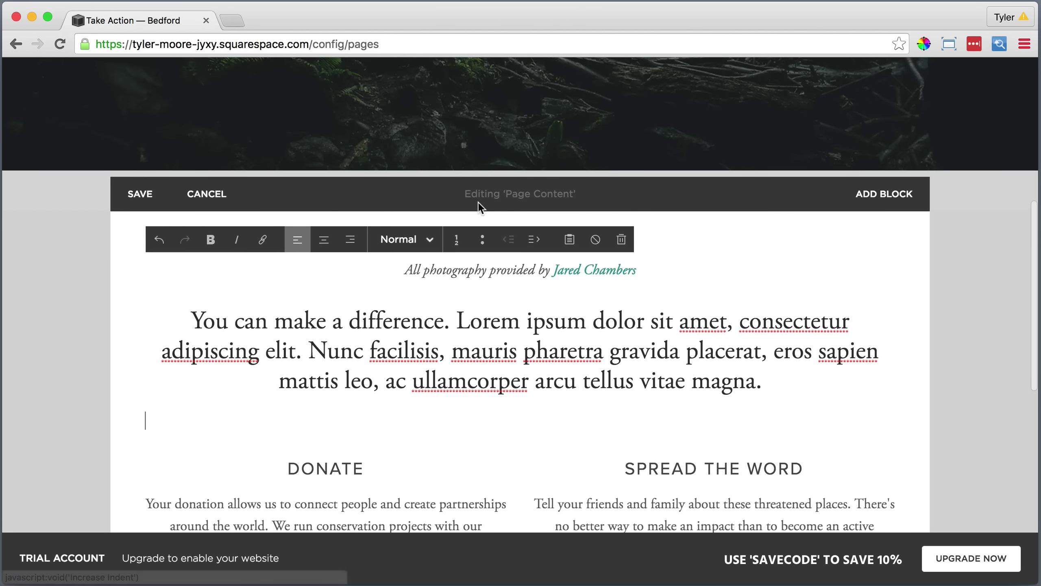
# Save the Take Action page edits.
pyautogui.click(142, 195)
pyautogui.scroll(10, 531, 308)
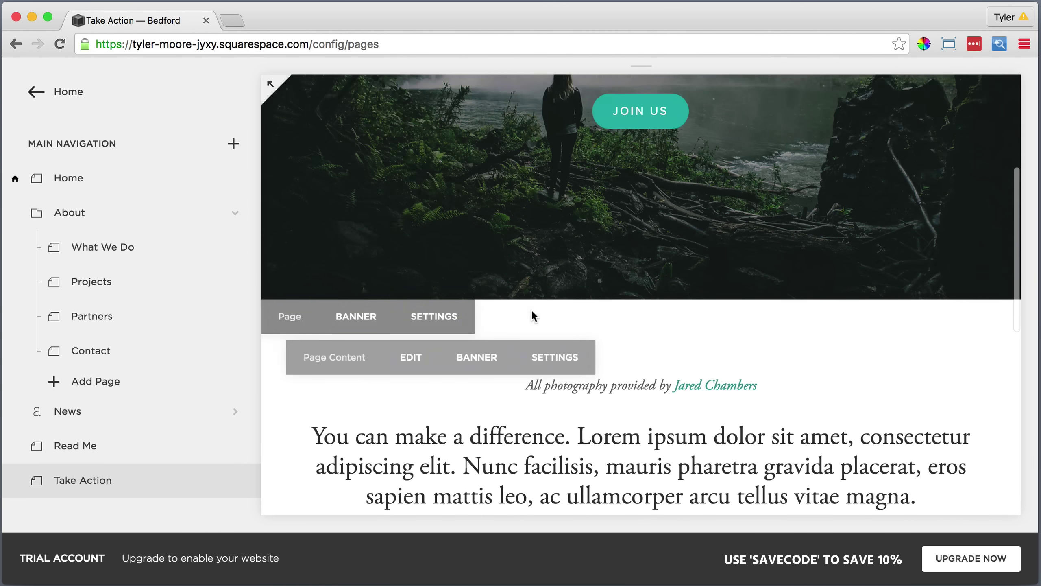
pyautogui.moveTo(528, 309)
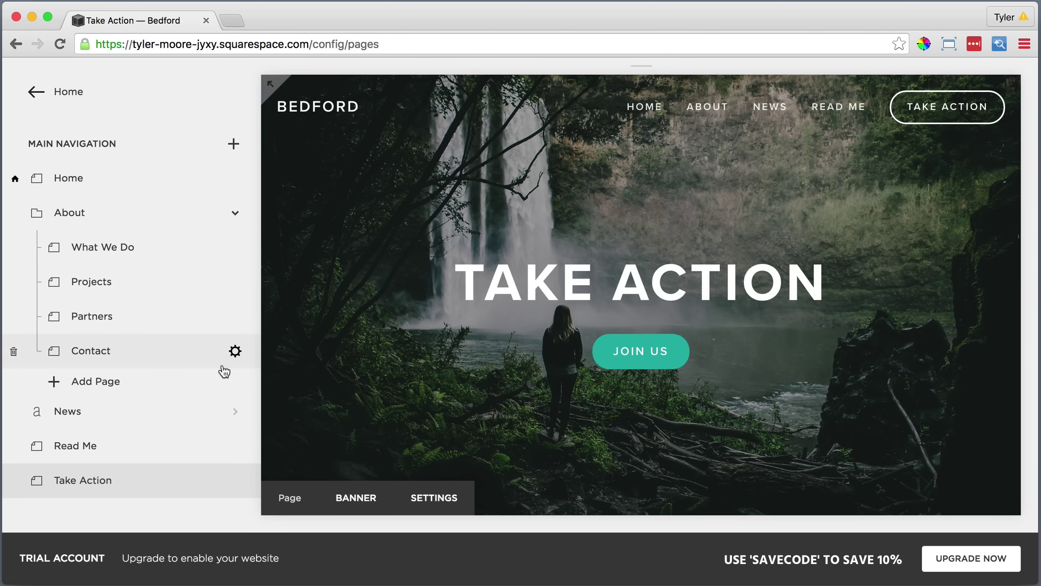
# Open the unlinked Home Alt page from the Not Linked section of the Pages panel.
pyautogui.scroll(-3, 203, 391)
pyautogui.scroll(-6, 202, 395)
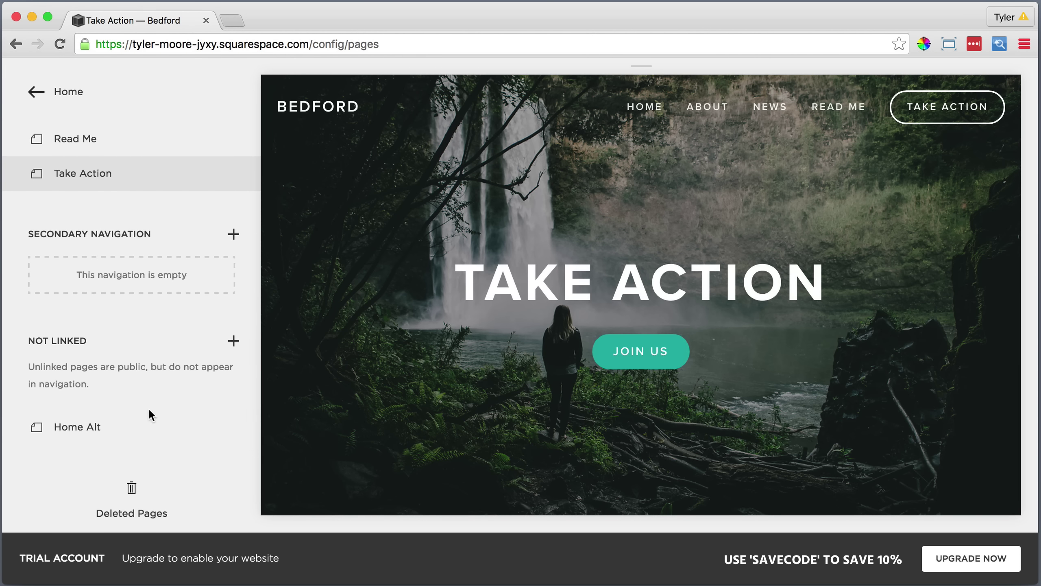
pyautogui.click(90, 428)
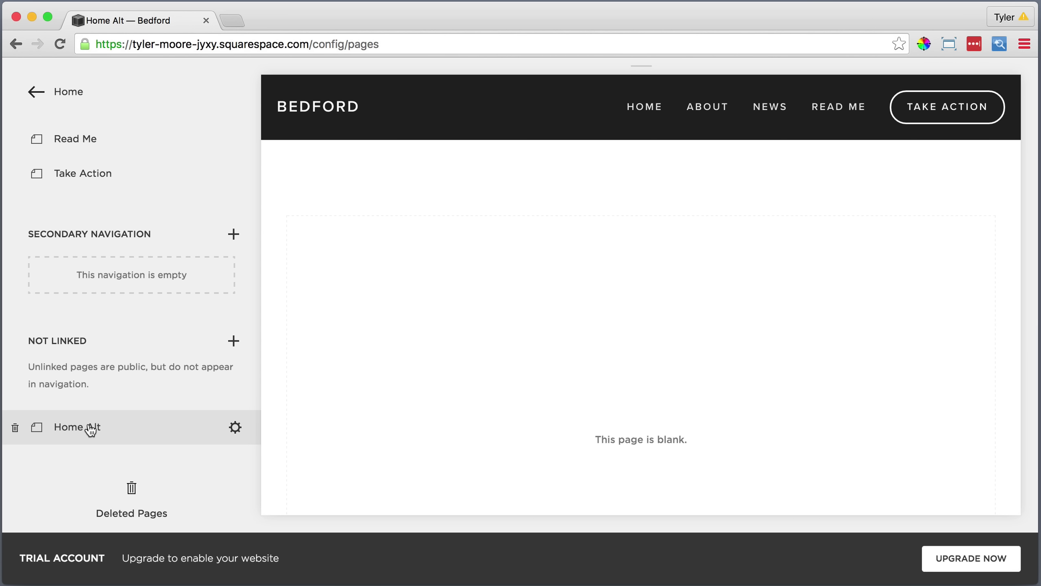
pyautogui.moveTo(351, 375)
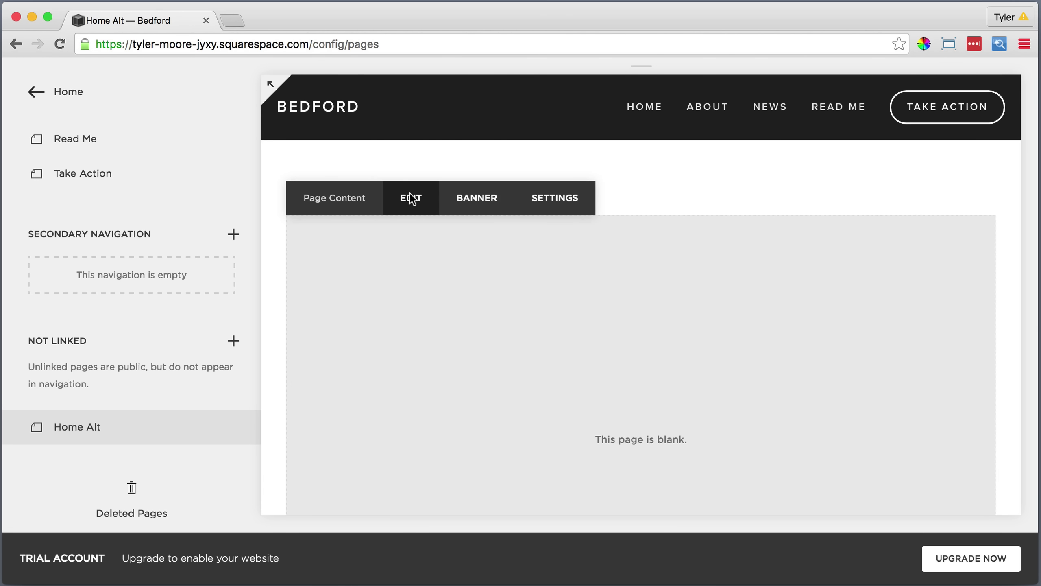
# Insert a Slideshow gallery block on the Home Alt page.
pyautogui.click(411, 199)
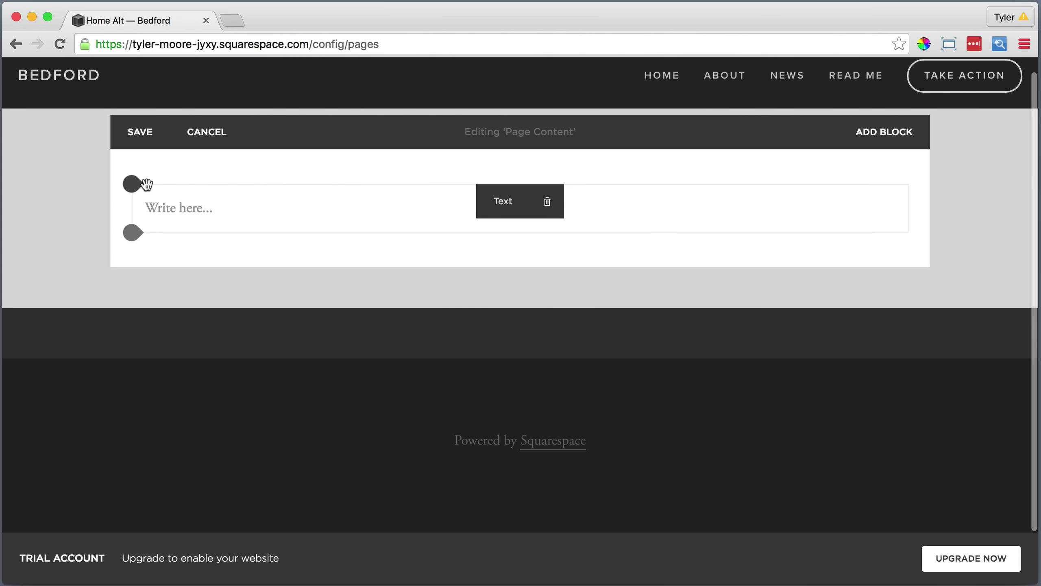
pyautogui.click(133, 183)
pyautogui.click(179, 320)
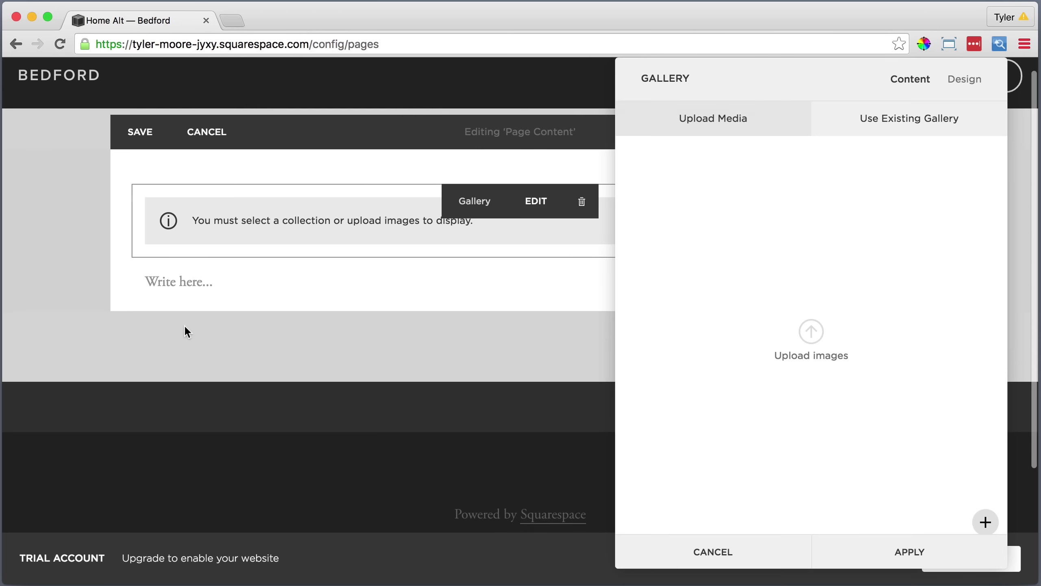
# Upload 1–4 Home Alt.jpg into the gallery and open the first photo's details for a description.
pyautogui.click(812, 332)
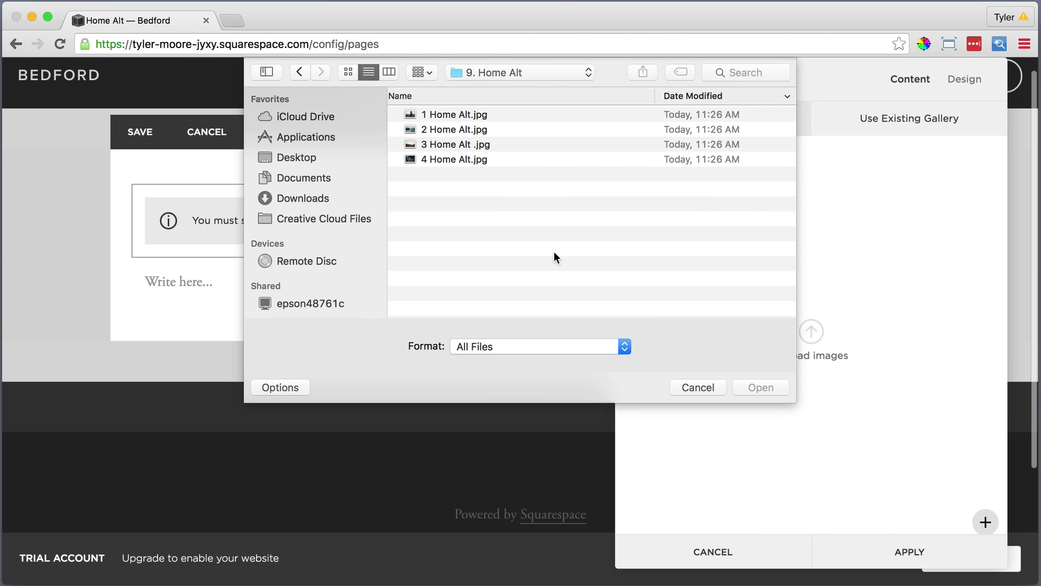
pyautogui.click(450, 114)
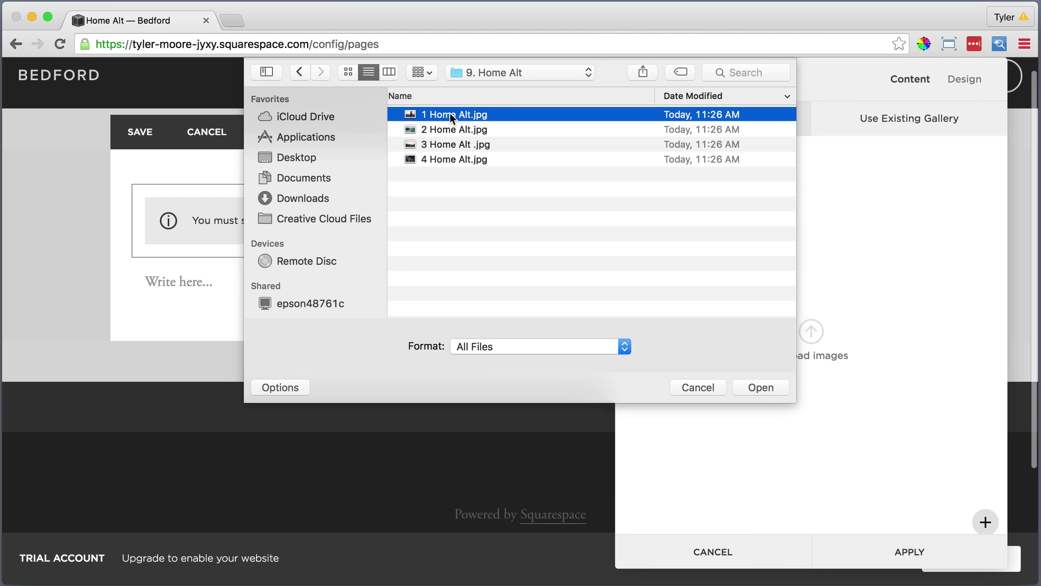
pyautogui.keyDown('shift'); pyautogui.click(449, 131); pyautogui.keyUp('shift')
pyautogui.keyDown('shift'); pyautogui.click(447, 142); pyautogui.keyUp('shift')
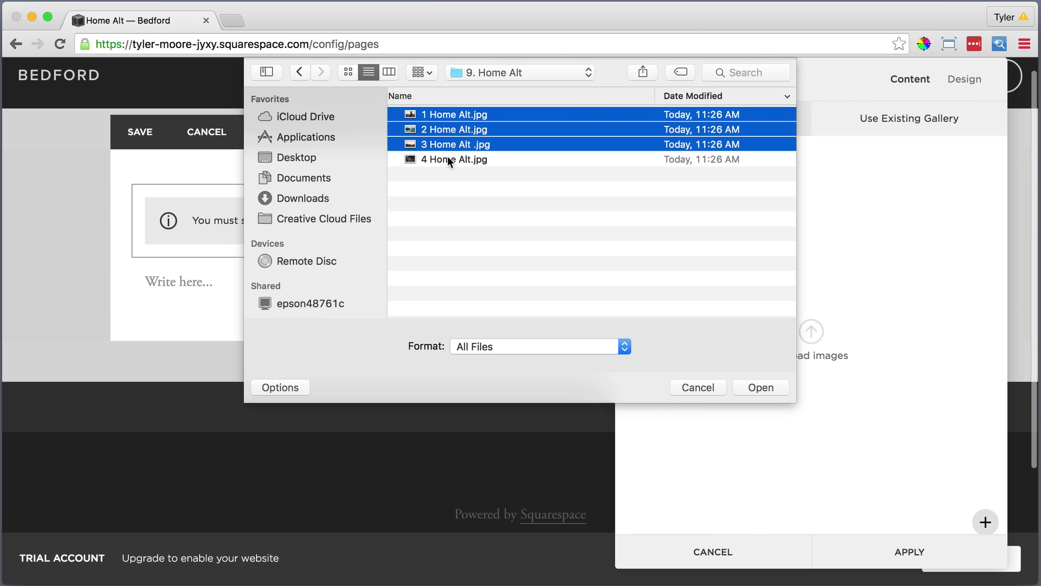
pyautogui.keyDown('shift'); pyautogui.click(451, 160); pyautogui.keyUp('shift')
pyautogui.click(750, 386)
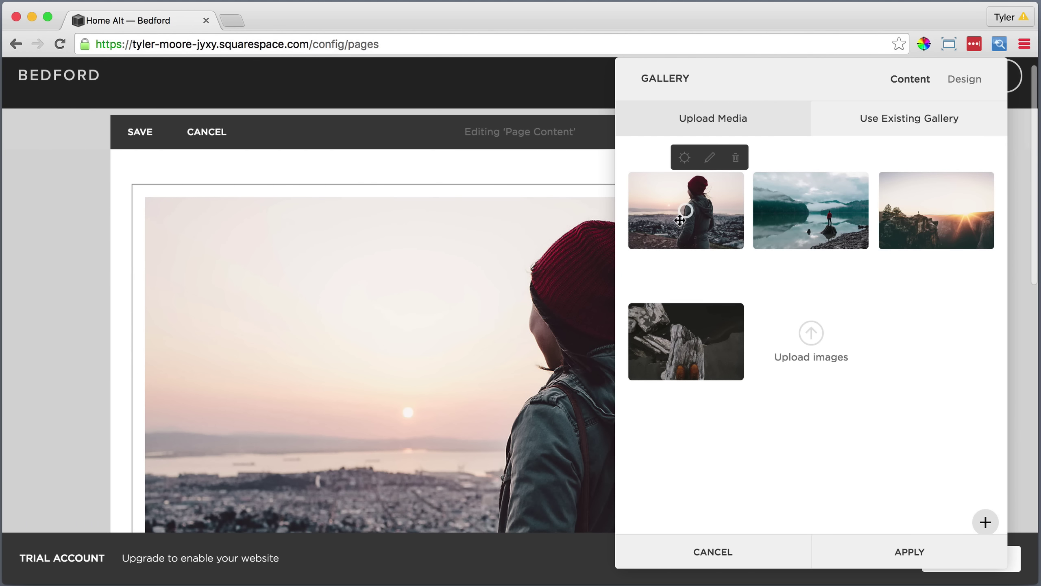
pyautogui.click(699, 197)
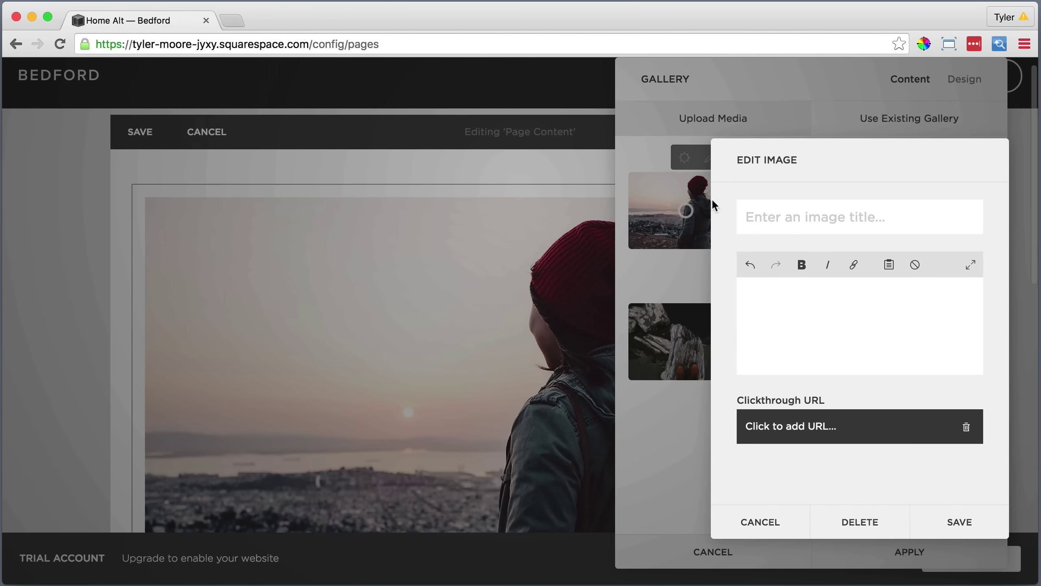
pyautogui.click(751, 290)
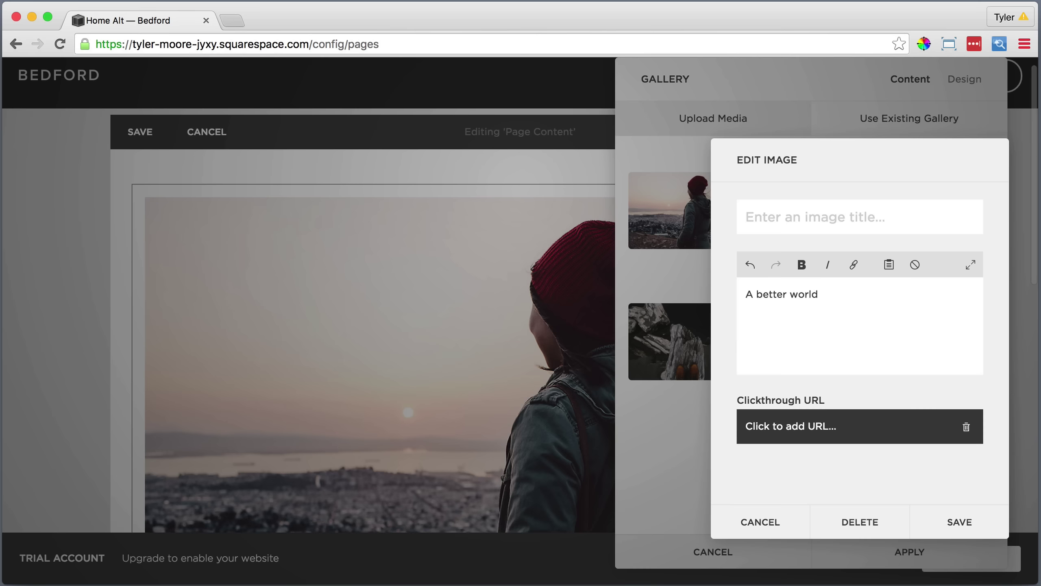
# Link the first image's Contact Us line to the Contact page, bold 'Starts with a choice', and save.
pyautogui.moveTo(745, 348); pyautogui.dragTo(801, 347)
pyautogui.click(854, 264)
pyautogui.scroll(-5, 861, 451)
pyautogui.click(837, 454)
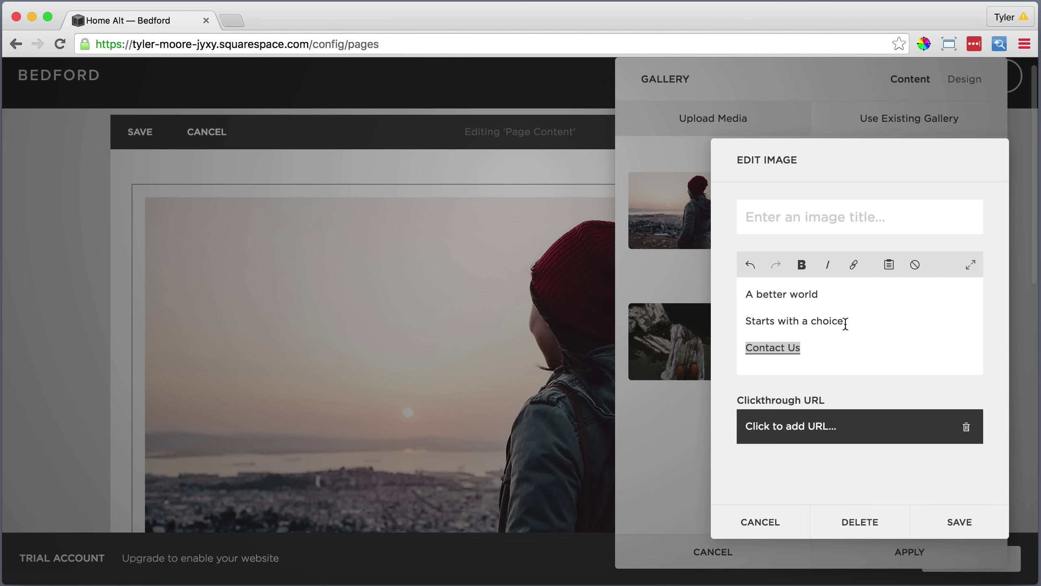
pyautogui.moveTo(845, 322); pyautogui.dragTo(745, 322)
pyautogui.click(802, 265)
pyautogui.click(950, 522)
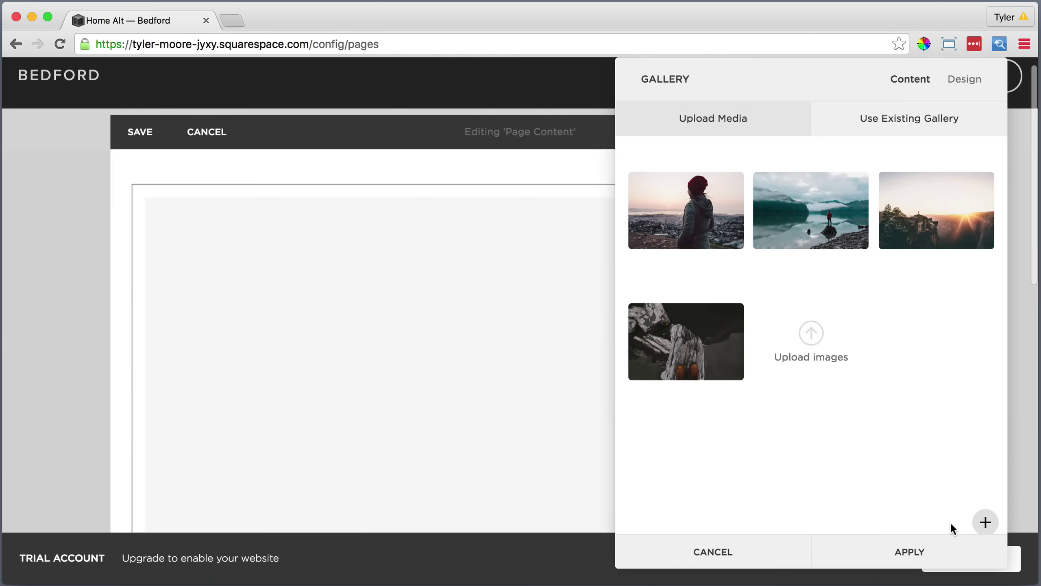
# Caption the second image with 'Sustainability', 'Starts with you' and 'Contact' lines.
pyautogui.click(937, 209)
pyautogui.write('Sustainability')
pyautogui.press('Return')
pyautogui.write('Starts with you')
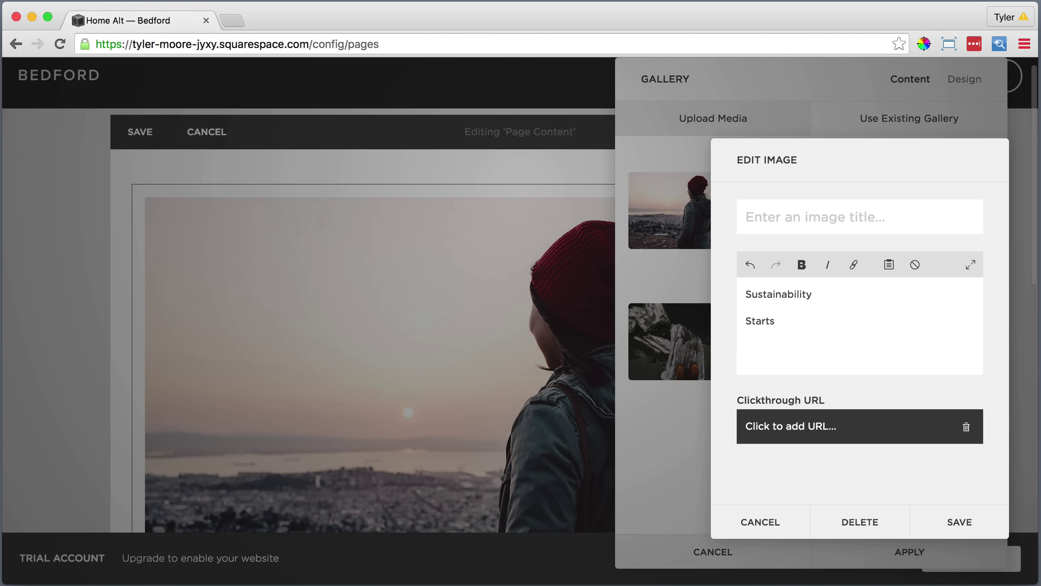
pyautogui.press('Return')
pyautogui.write('Contact')
# Link the second caption's Contact line to the Contact page, bold 'Starts with you', and save.
pyautogui.moveTo(792, 347); pyautogui.dragTo(745, 347)
pyautogui.click(853, 265)
pyautogui.click(900, 380)
pyautogui.scroll(-5, 885, 459)
pyautogui.click(869, 493)
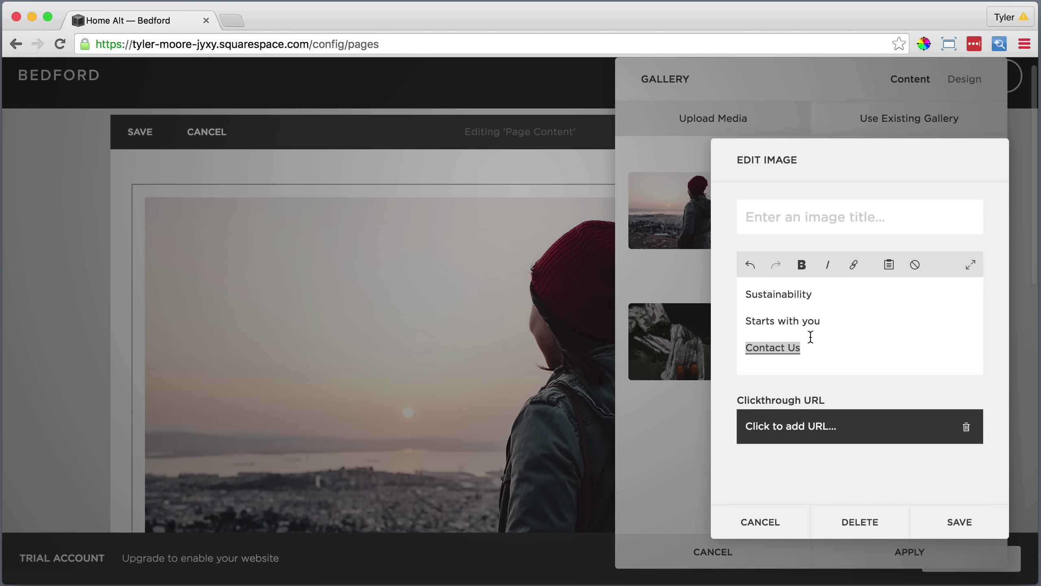
pyautogui.moveTo(822, 321); pyautogui.dragTo(745, 321)
pyautogui.click(801, 264)
pyautogui.click(962, 523)
# Caption the third image with 'A better world', 'Starts with a choice' and 'Join Us' lines.
pyautogui.click(812, 209)
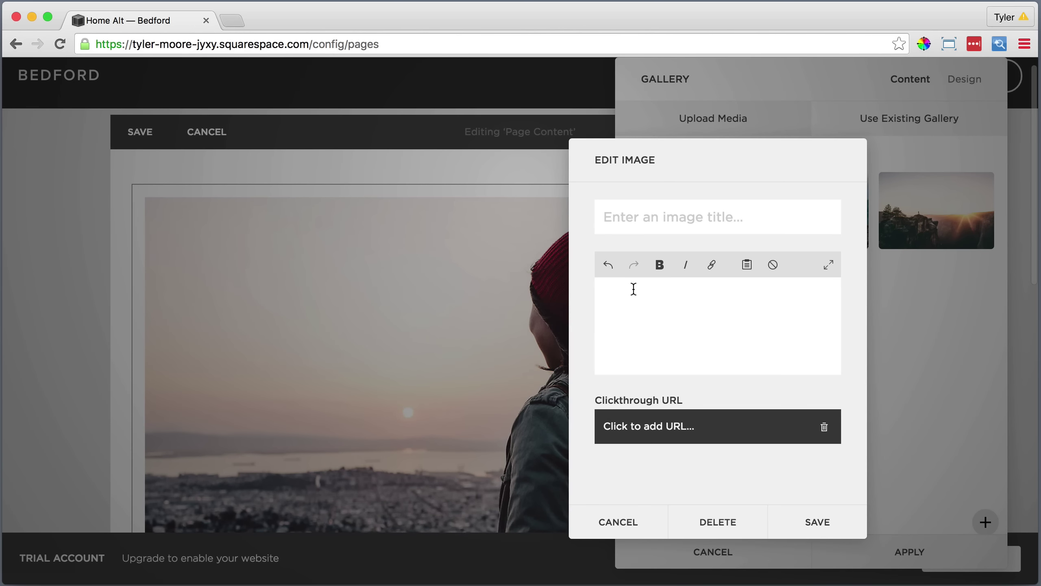
pyautogui.write('A better world')
pyautogui.press('Return')
pyautogui.write('Starts with a choice')
pyautogui.press('Return')
pyautogui.write('Join Us')
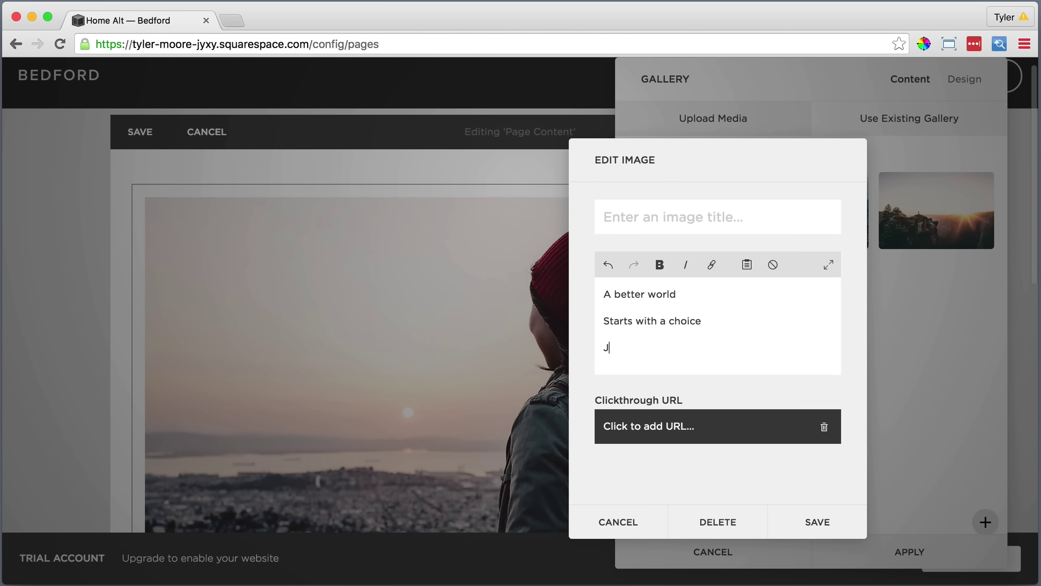
# Link the third caption's Join Us line to a site page, bold 'Starts with a choice', and save.
pyautogui.tripleClick(625, 341)
pyautogui.click(711, 264)
pyautogui.click(743, 415)
pyautogui.moveTo(701, 321); pyautogui.dragTo(602, 321)
pyautogui.click(660, 265)
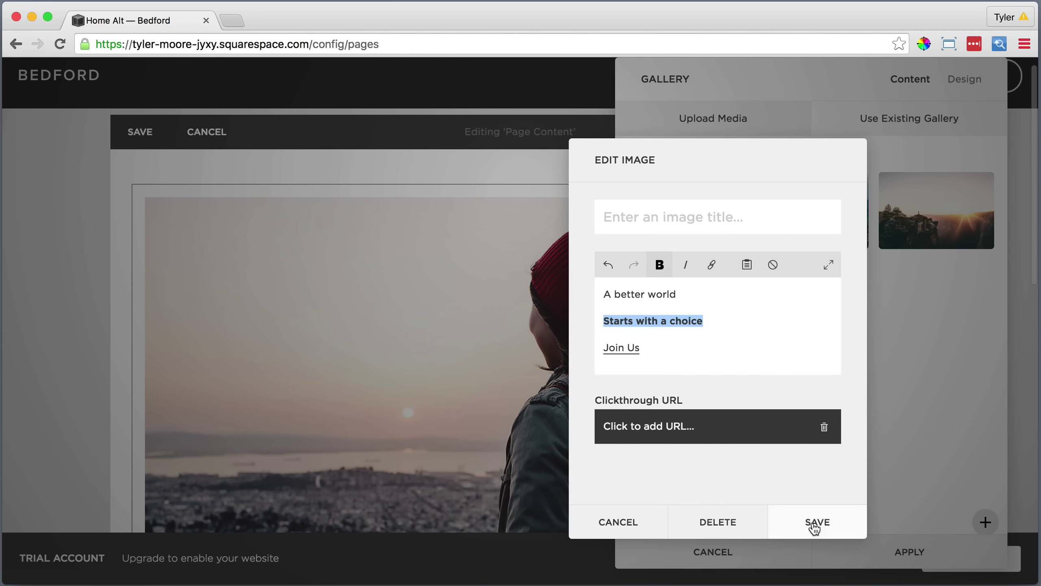
pyautogui.click(814, 523)
# Caption the fourth image 'Preserve Nature' in bold with a linked 'Join Us' line, and save.
pyautogui.click(686, 337)
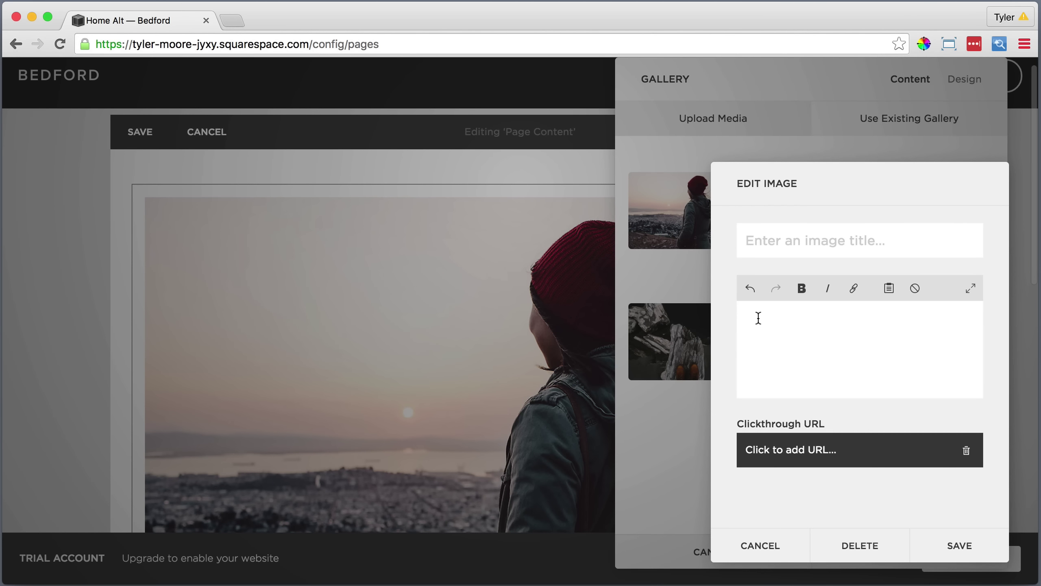
pyautogui.click(759, 318)
pyautogui.write('Preserve Nature ')
pyautogui.write('Join Us')
pyautogui.hotkey('shift', 'Home')
pyautogui.click(853, 288)
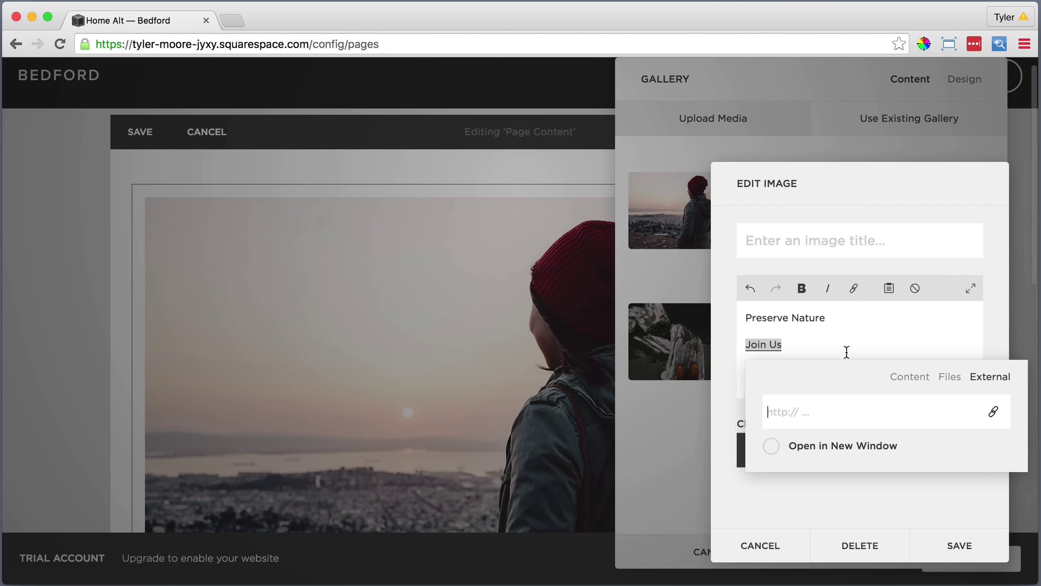
pyautogui.click(909, 374)
pyautogui.click(862, 451)
pyautogui.click(831, 319)
pyautogui.tripleClick(832, 319)
pyautogui.press('super+b')
pyautogui.click(959, 545)
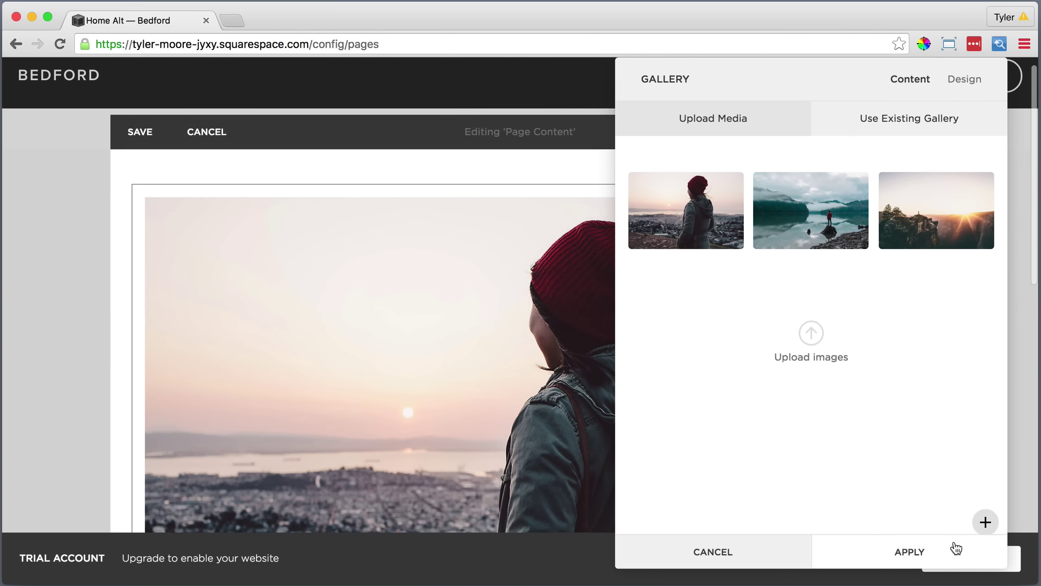
# Turn on Show Next and Previous Controls in the gallery's Design settings.
pyautogui.click(959, 79)
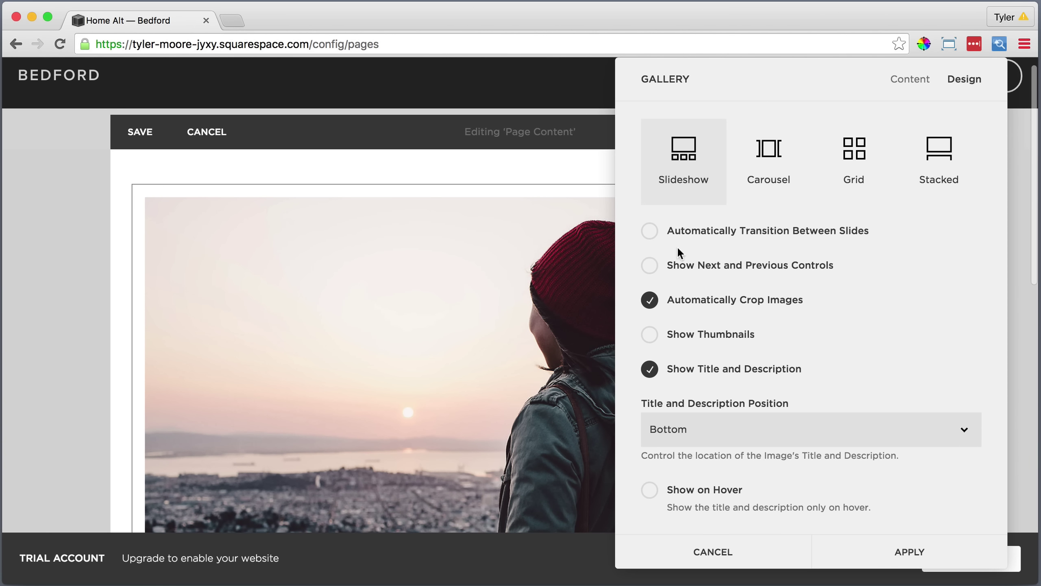
pyautogui.click(649, 266)
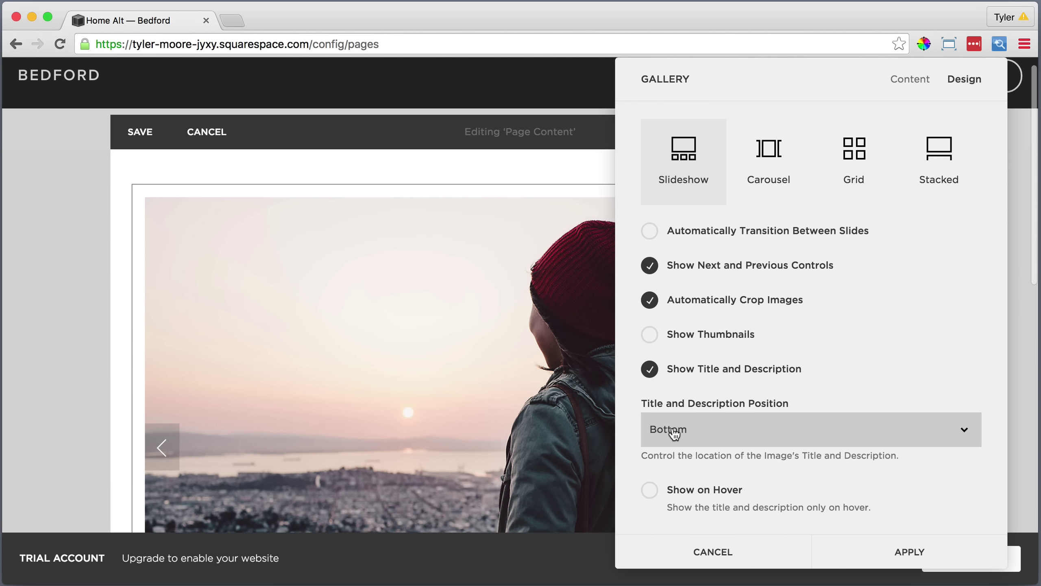
# Add the centred Heading 1 'This page demonstrates how you can use the Page Slideshow functionality'.
pyautogui.click(907, 550)
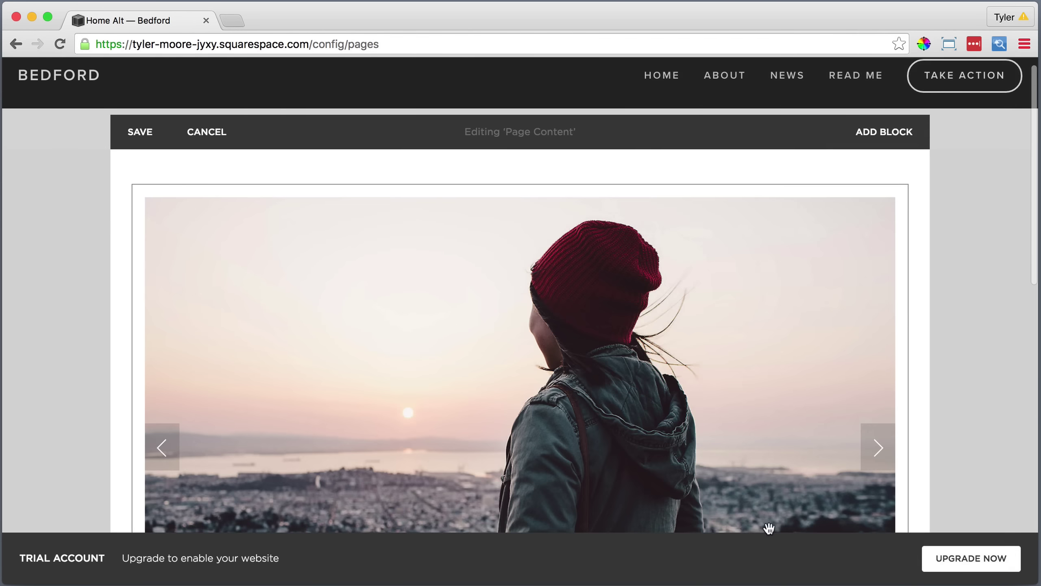
pyautogui.scroll(-6, 537, 394)
pyautogui.scroll(-2, 537, 395)
pyautogui.click(191, 413)
pyautogui.write('This page demonstrates how you can use the Page Slideshow functionality.')
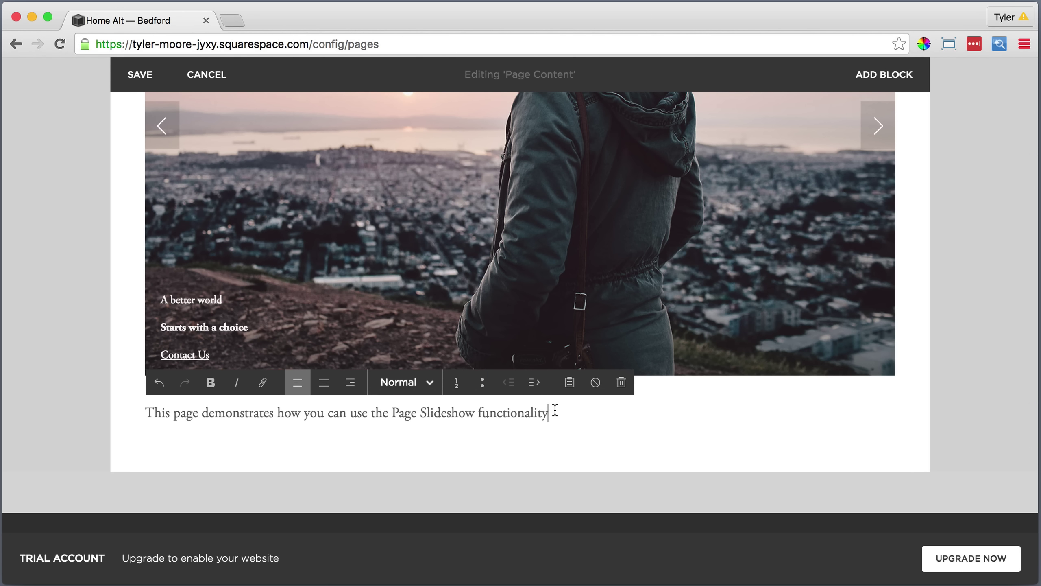
pyautogui.moveTo(555, 414); pyautogui.dragTo(143, 414)
pyautogui.click(383, 385)
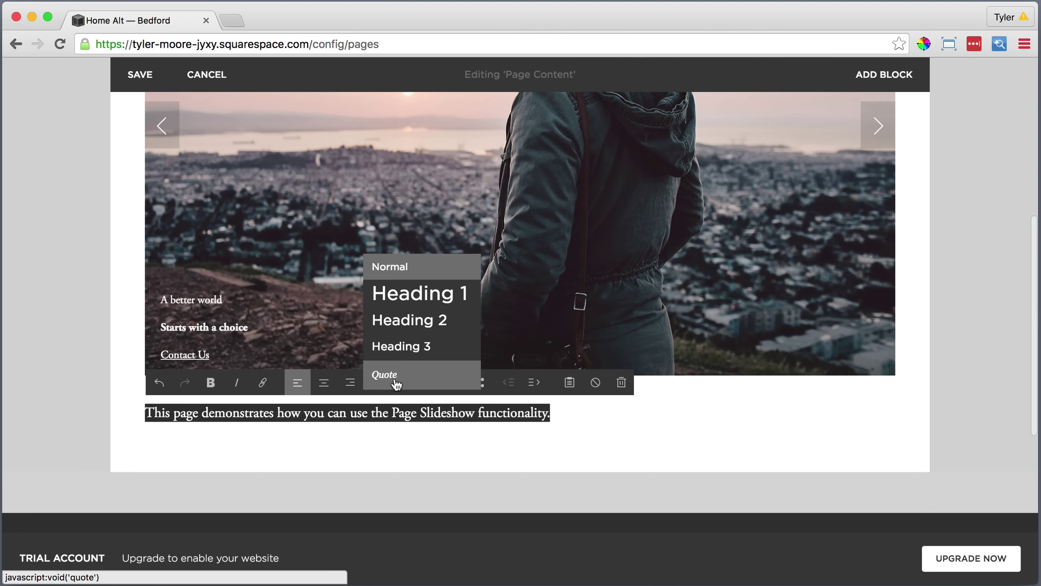
pyautogui.click(411, 293)
pyautogui.click(324, 383)
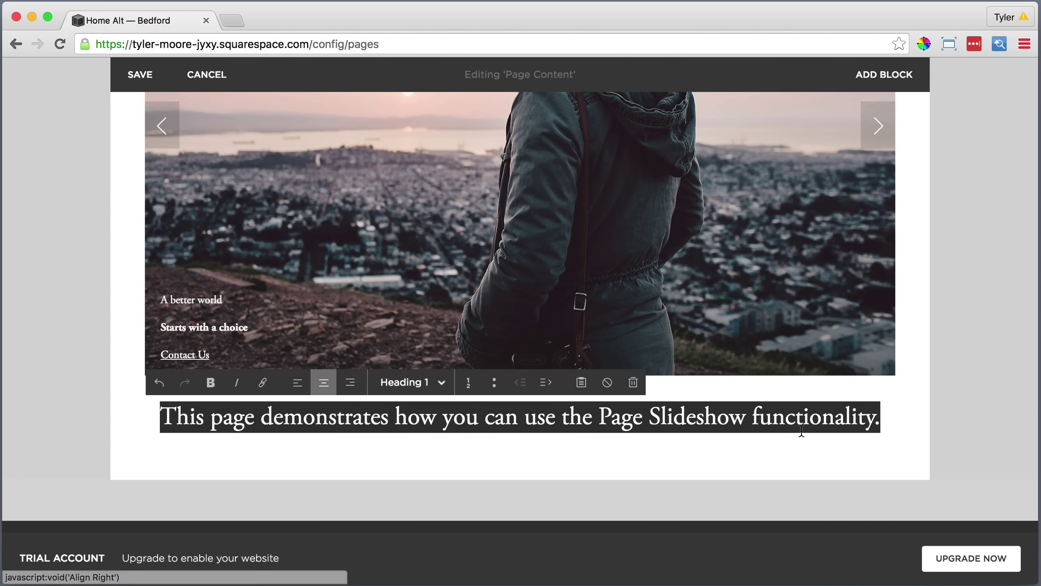
# Paste a photo credit line below the heading, italicized and centred.
pyautogui.click(893, 416)
pyautogui.press('Return')
pyautogui.write('All photography provided by Jared Chambers.')
pyautogui.moveTo(418, 457); pyautogui.dragTo(146, 456)
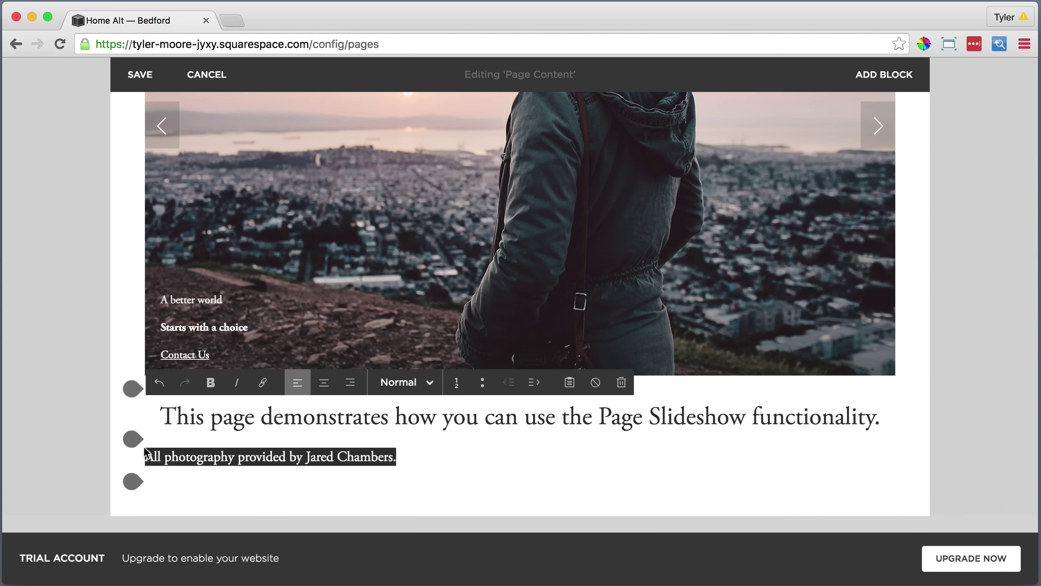
pyautogui.click(236, 382)
pyautogui.click(324, 384)
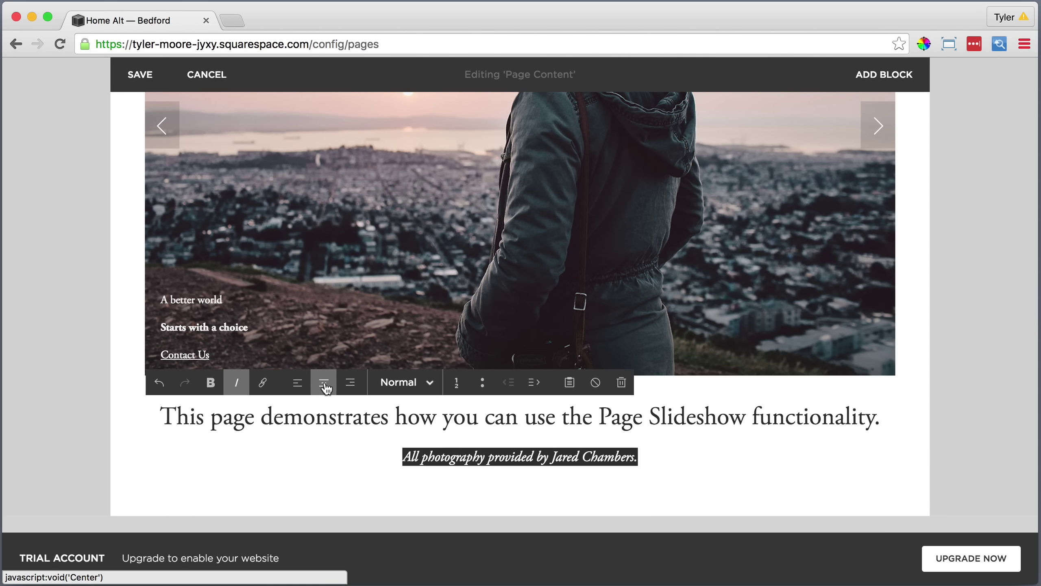
# Link the photographer's name in the credit to their website as an external link.
pyautogui.click(635, 457)
pyautogui.moveTo(634, 457); pyautogui.dragTo(551, 456)
pyautogui.click(262, 382)
pyautogui.write('http://jaredchambers.com')
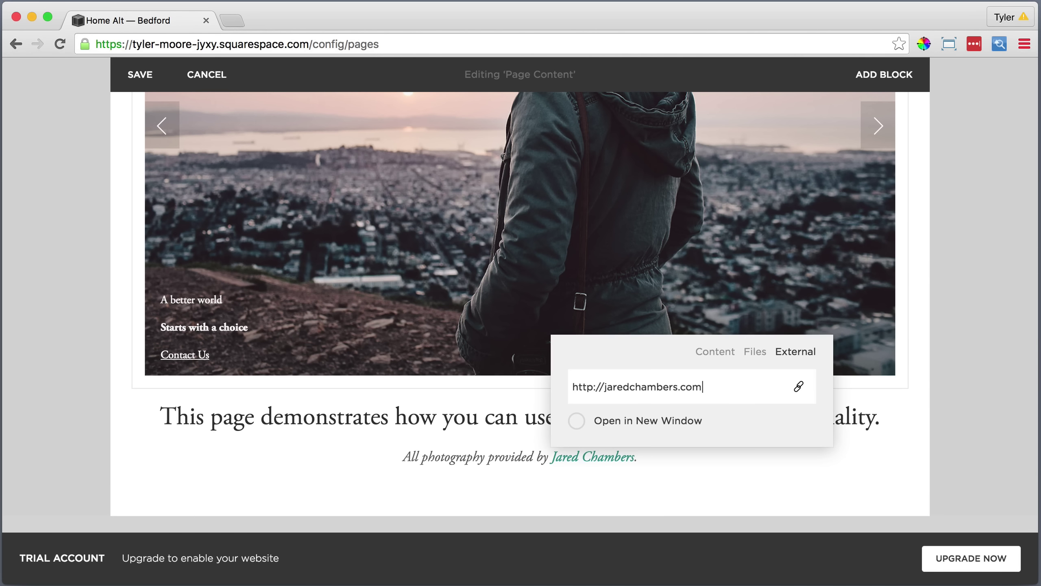
pyautogui.press('Return')
pyautogui.scroll(-1, 448, 482)
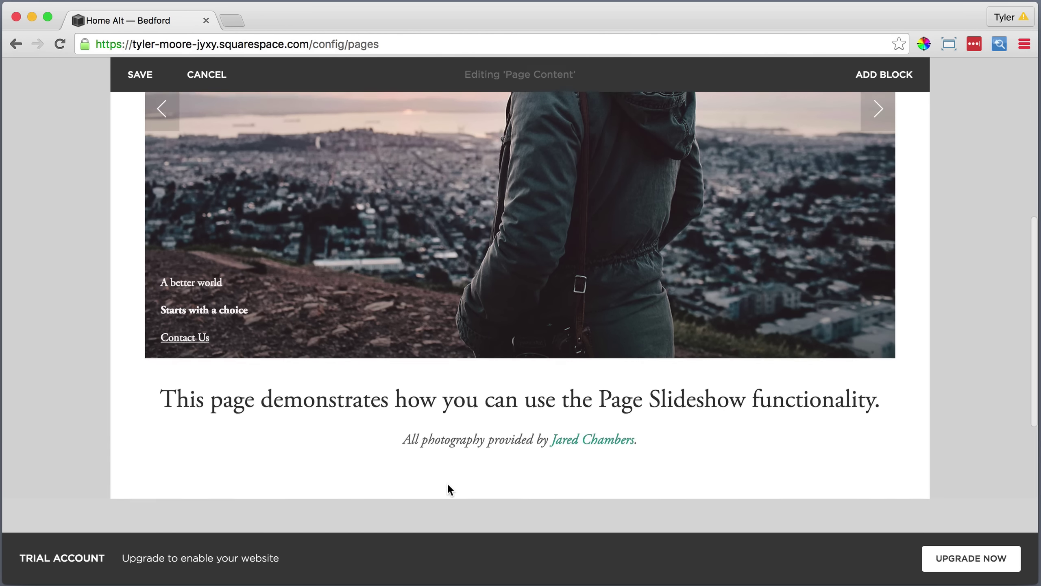
pyautogui.scroll(5, 446, 478)
pyautogui.scroll(2, 439, 472)
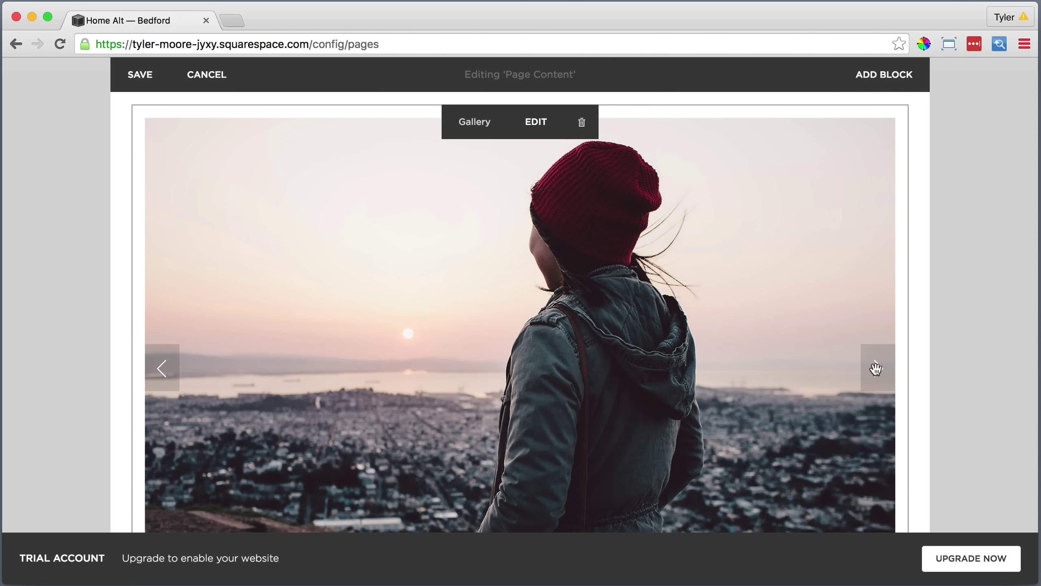
# Save the Home Alt page edits and go to Settings > Connected Accounts.
pyautogui.scroll(2, 421, 391)
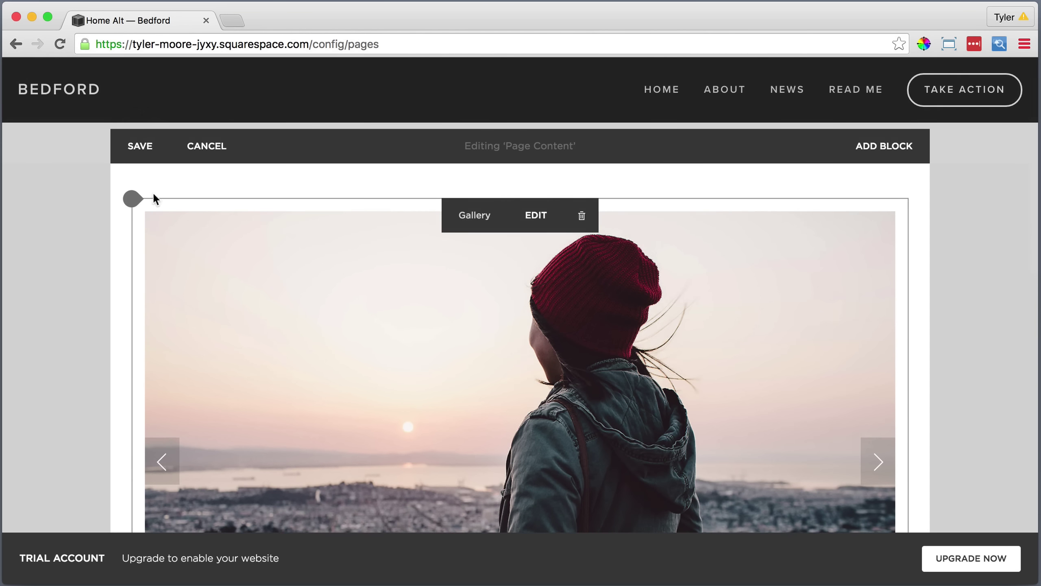
pyautogui.click(140, 146)
pyautogui.scroll(2, 116, 134)
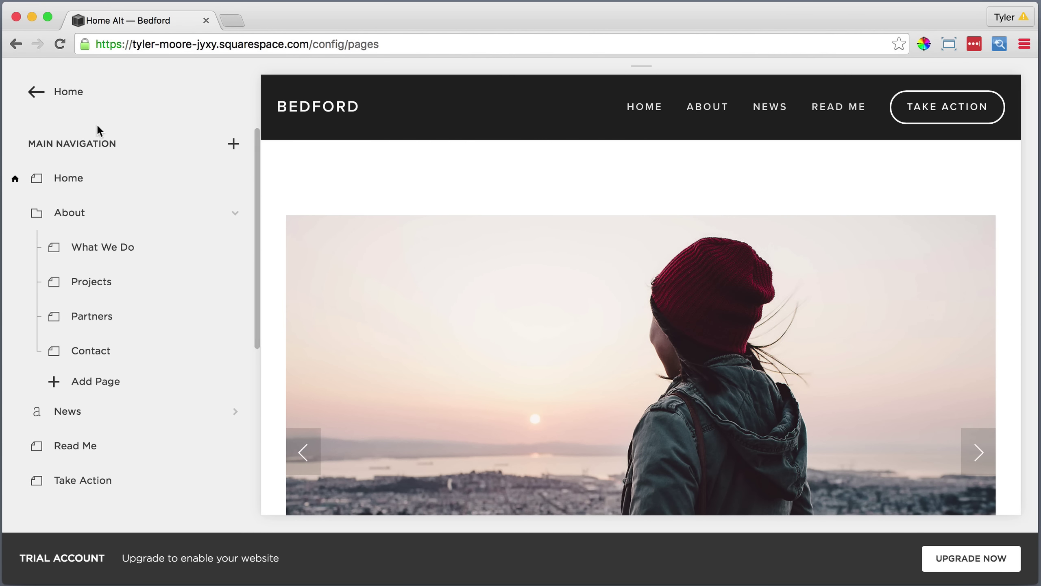
pyautogui.click(69, 91)
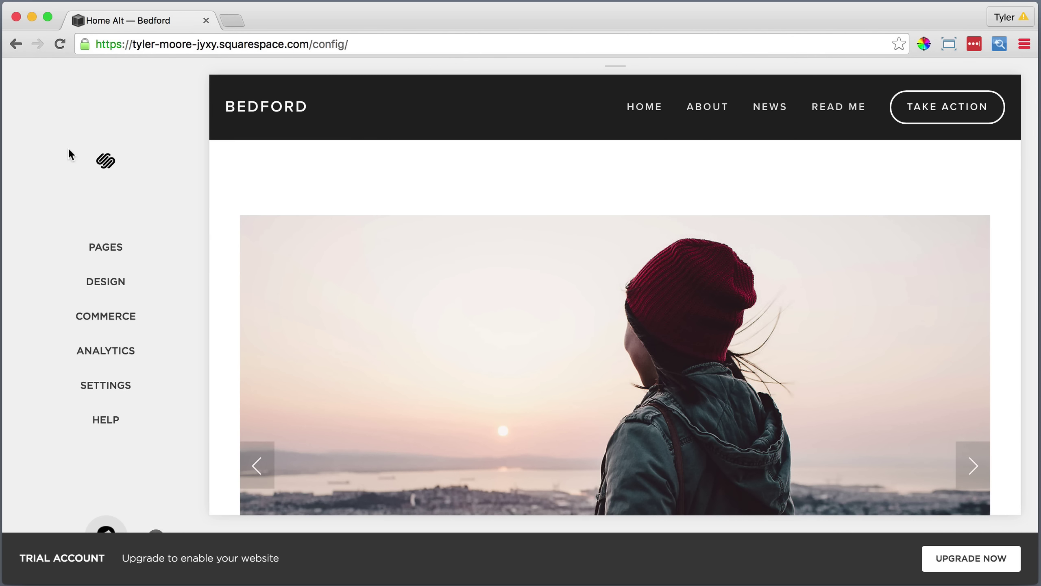
pyautogui.click(106, 382)
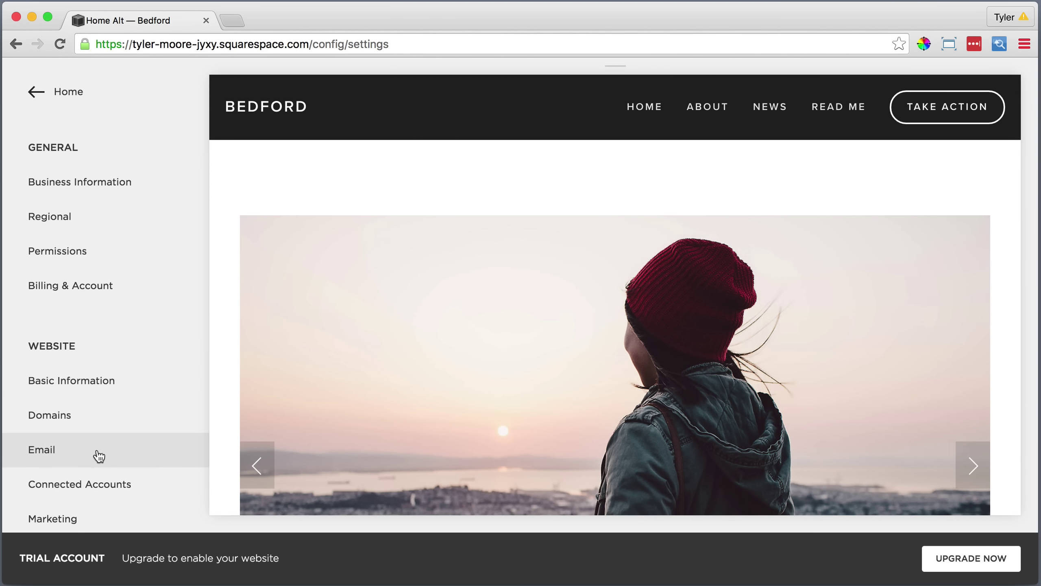
pyautogui.click(93, 484)
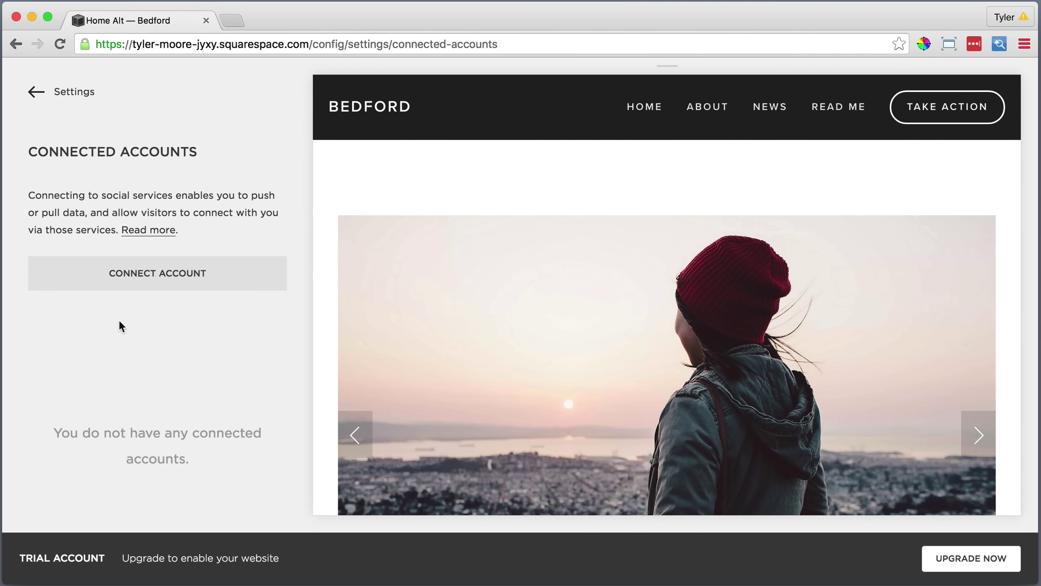
# Connect a Twitter account, authorize the app, and save its Twitter Settings.
pyautogui.click(141, 275)
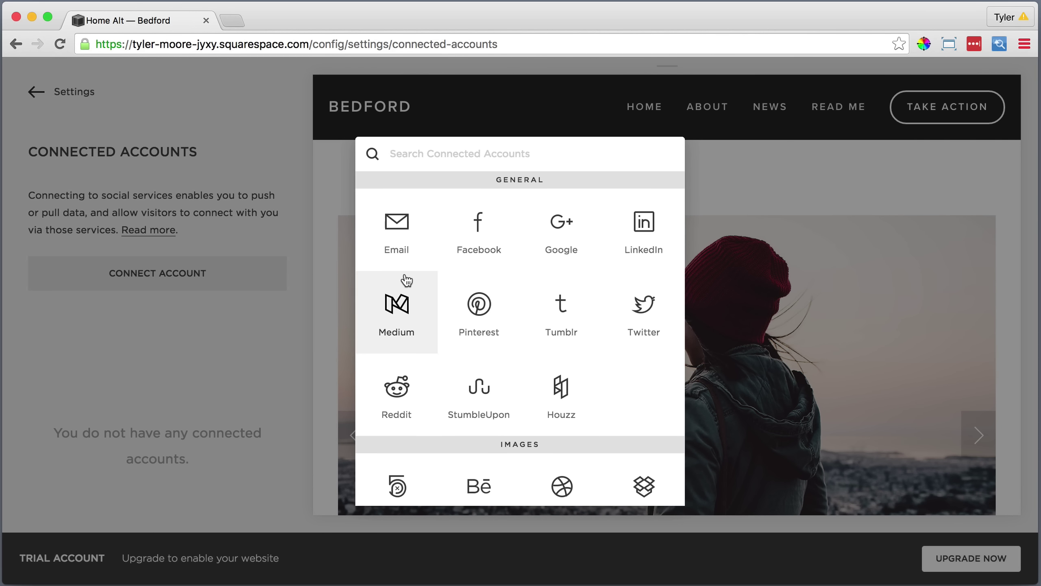
pyautogui.click(643, 308)
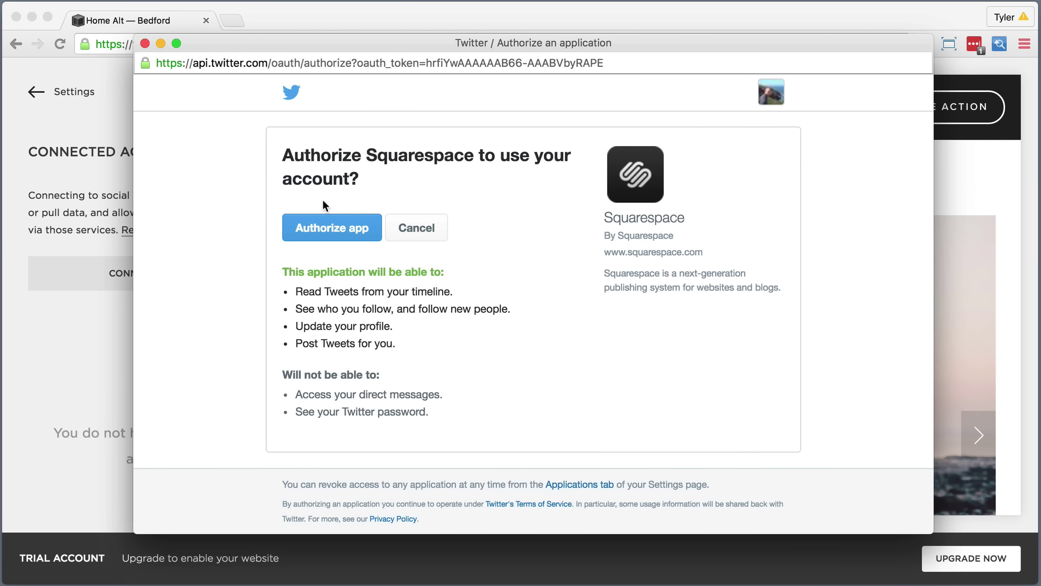
pyautogui.click(326, 228)
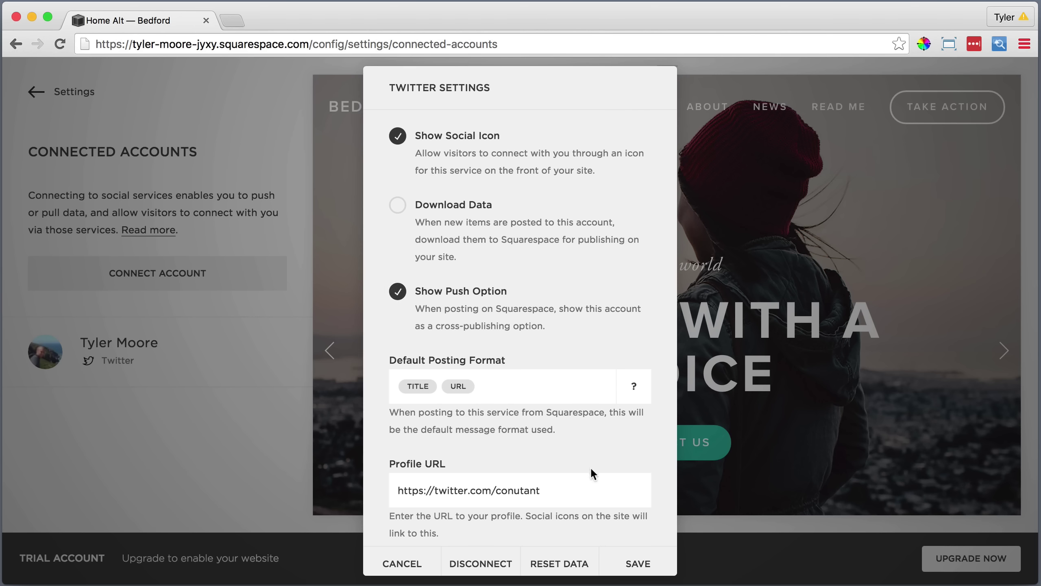
pyautogui.click(638, 565)
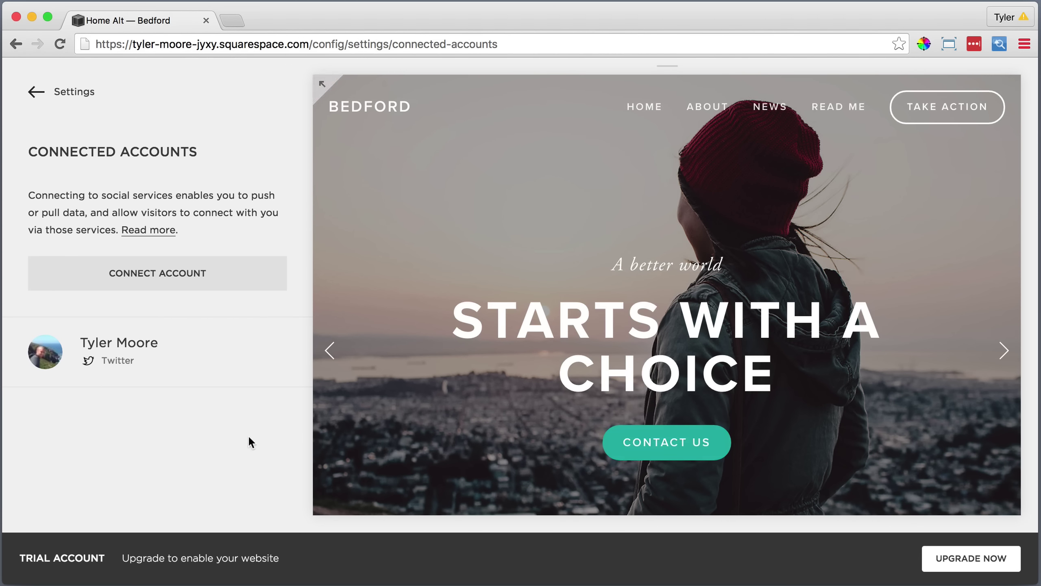
pyautogui.click(173, 271)
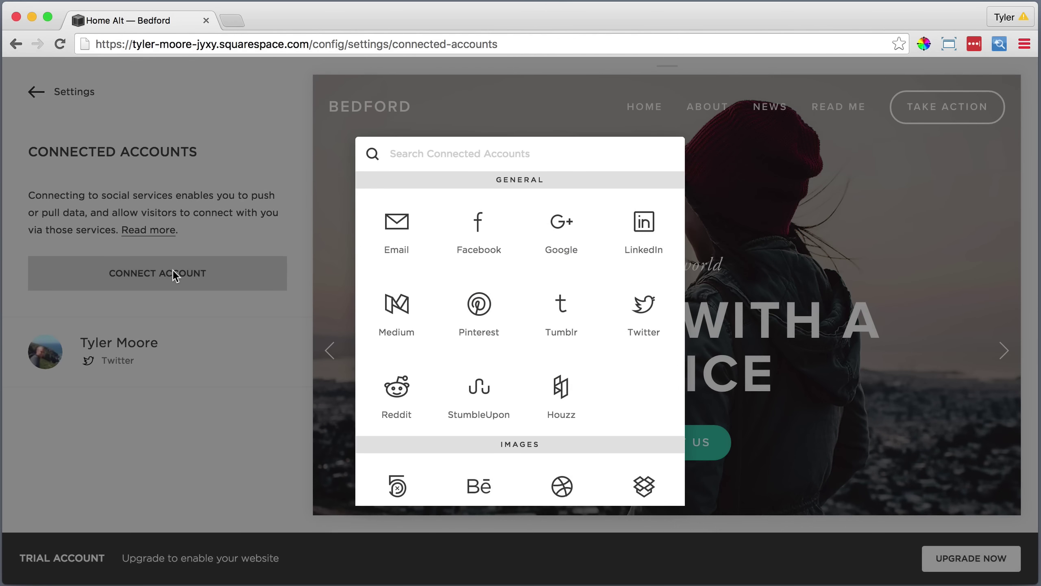
# Connect Instagram and Facebook accounts, saving each one's connection settings.
pyautogui.click(477, 430)
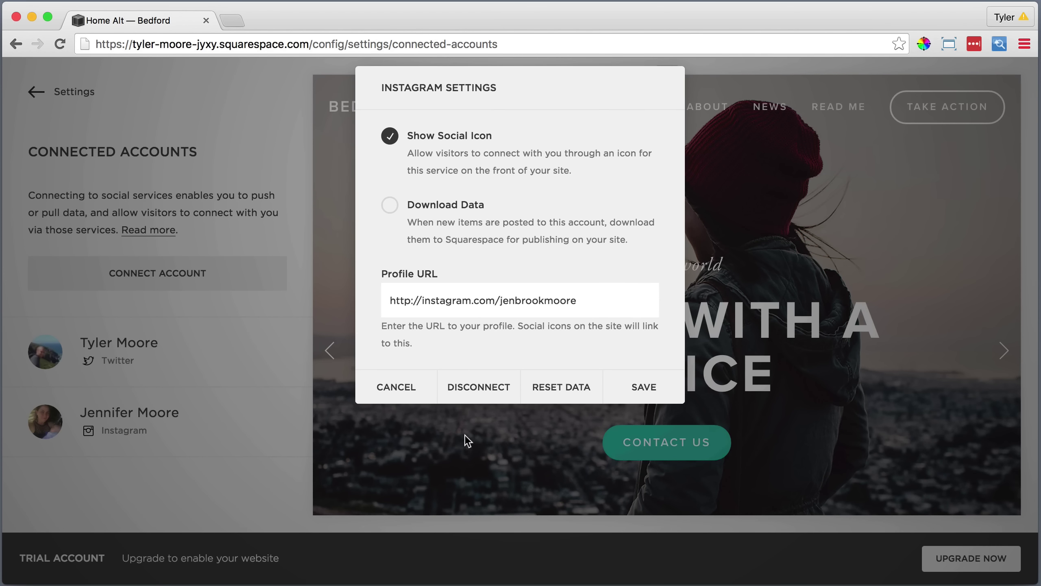
pyautogui.click(641, 387)
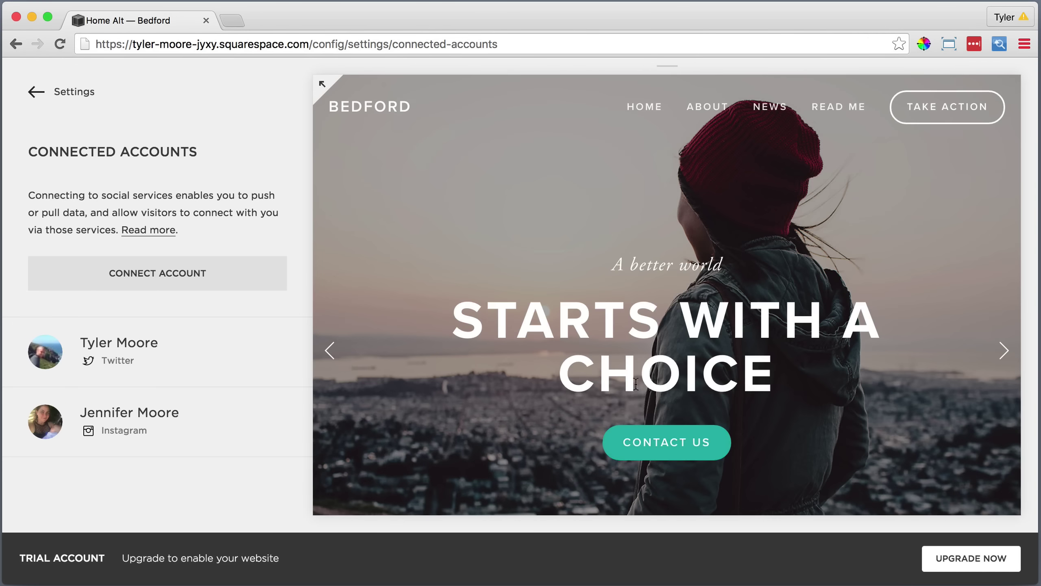
pyautogui.click(195, 271)
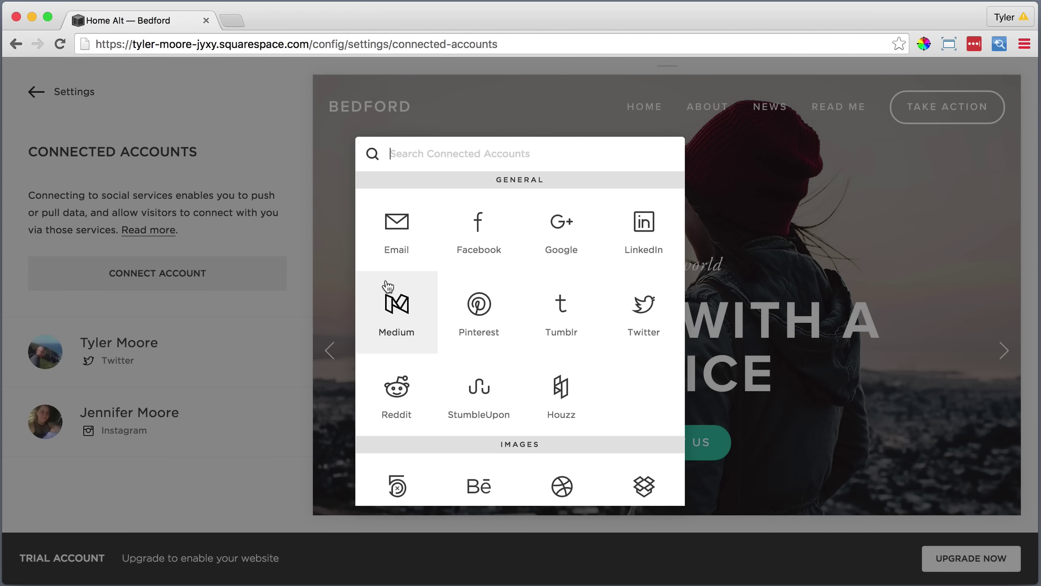
pyautogui.click(498, 241)
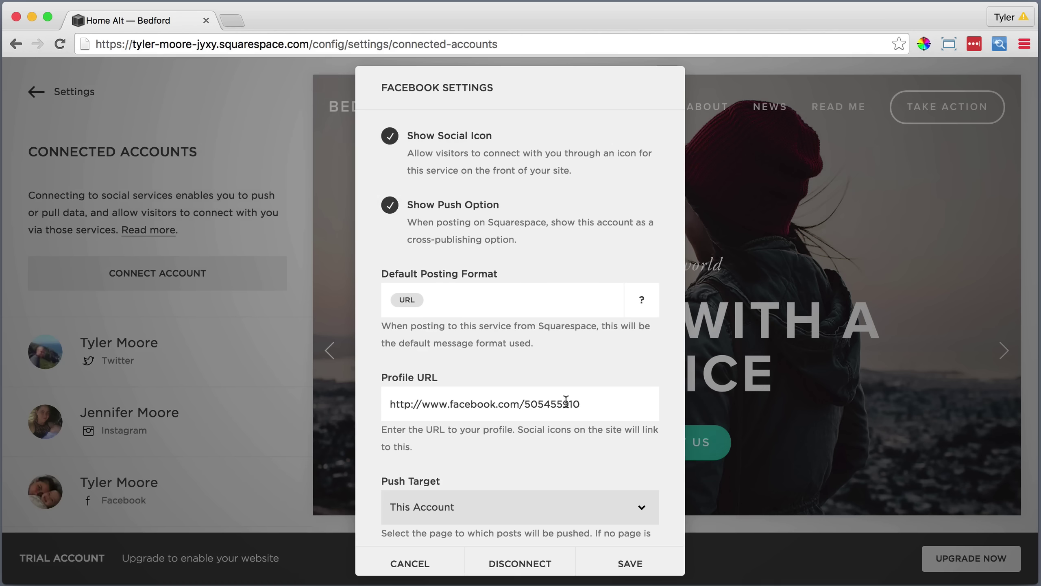
pyautogui.click(617, 562)
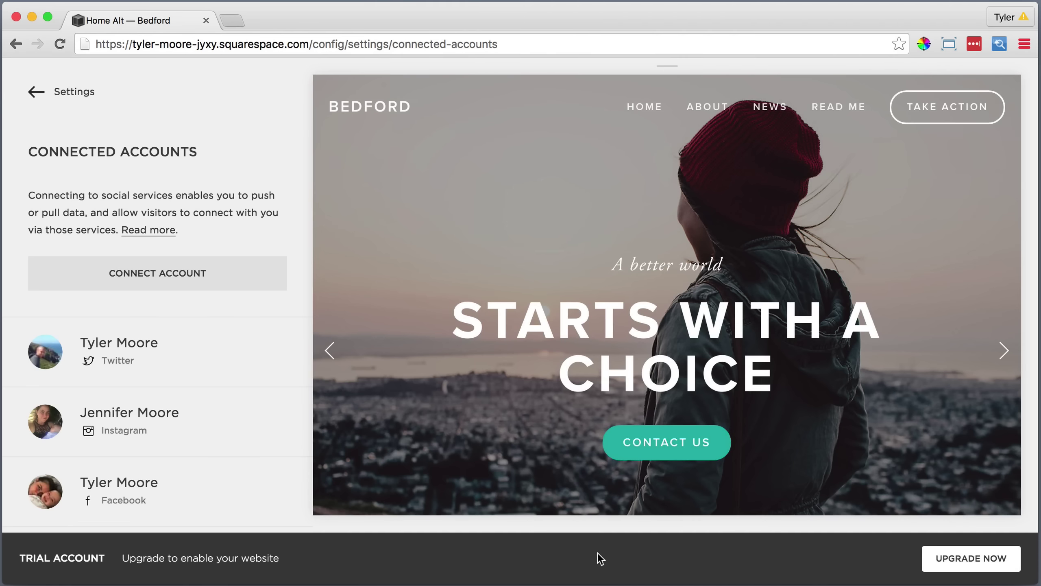
# Connect a YouTube account via Google sign-in, save it, and return to the main site menu.
pyautogui.click(176, 273)
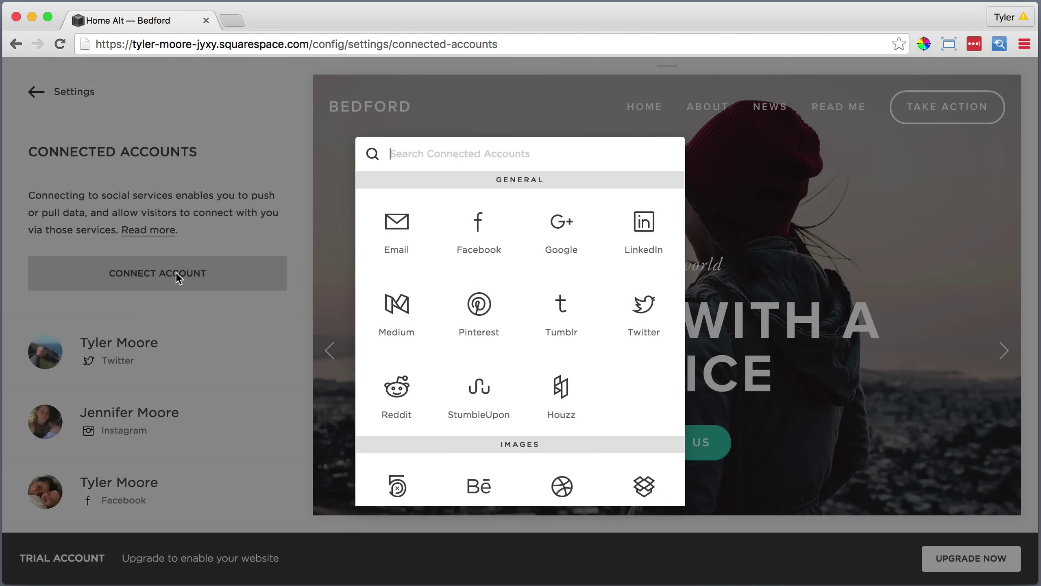
pyautogui.scroll(-3, 461, 308)
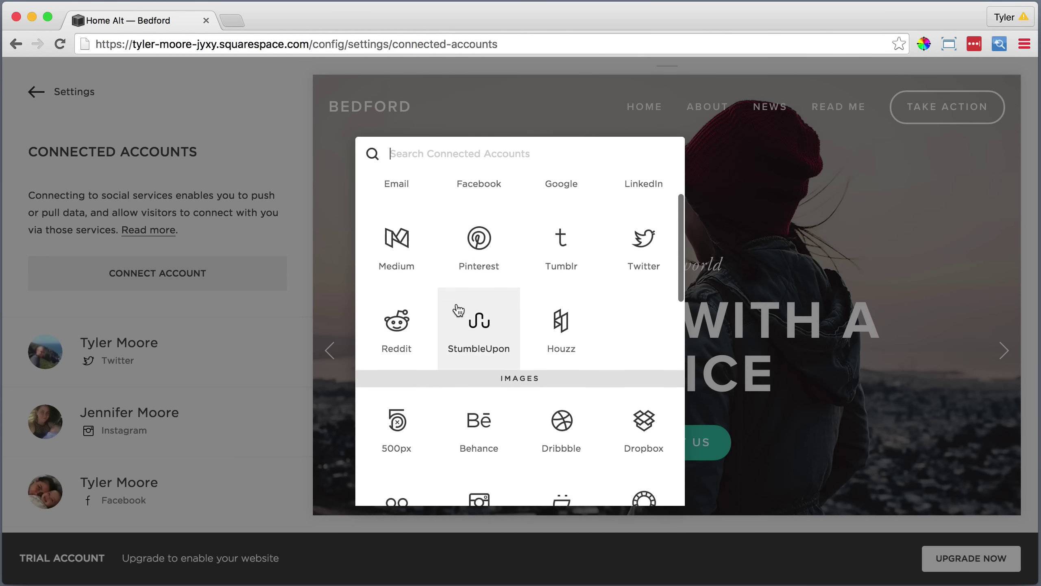
pyautogui.scroll(-6, 459, 310)
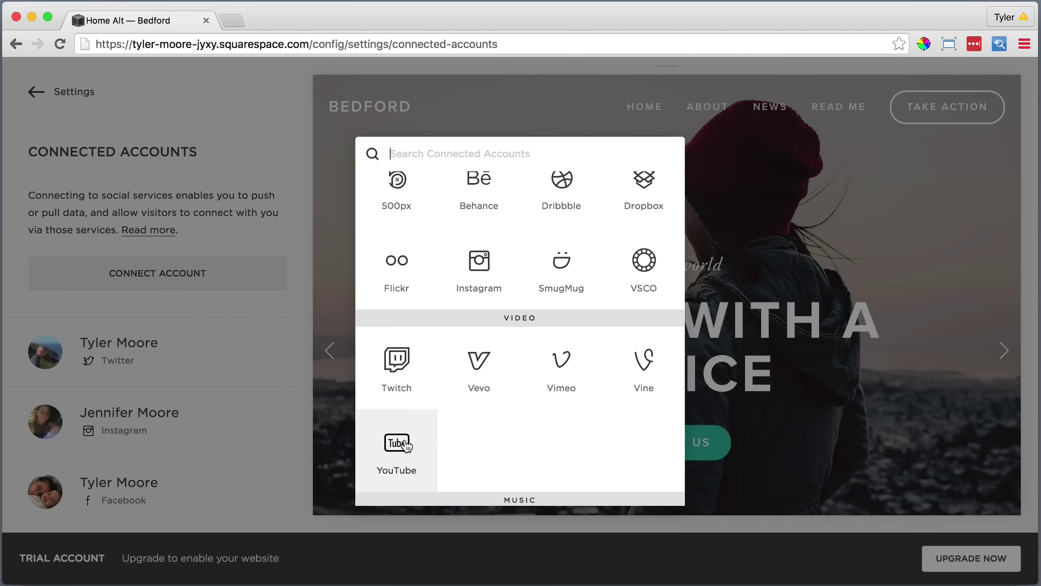
pyautogui.click(407, 445)
pyautogui.click(745, 237)
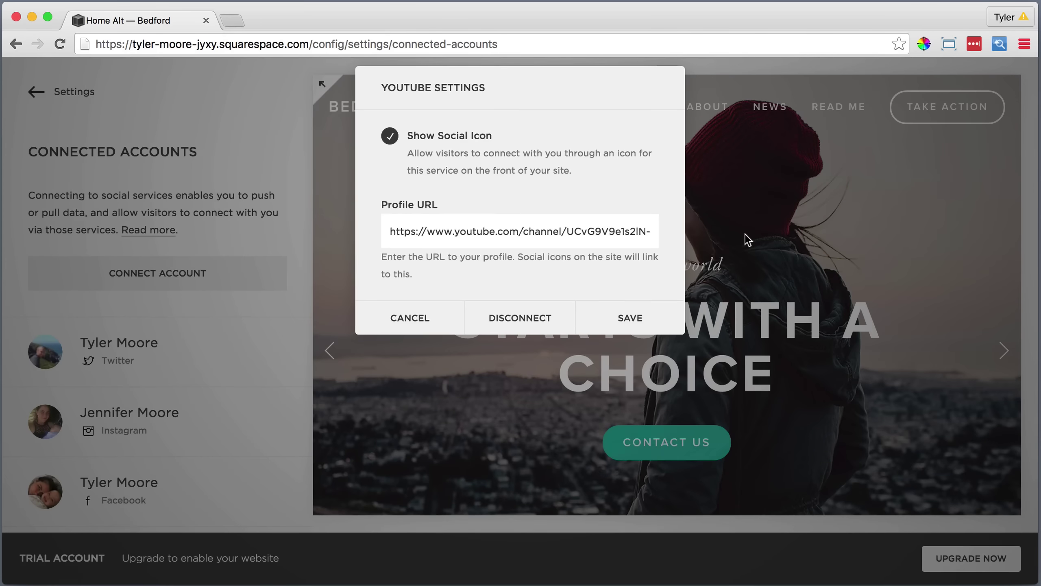
pyautogui.click(633, 312)
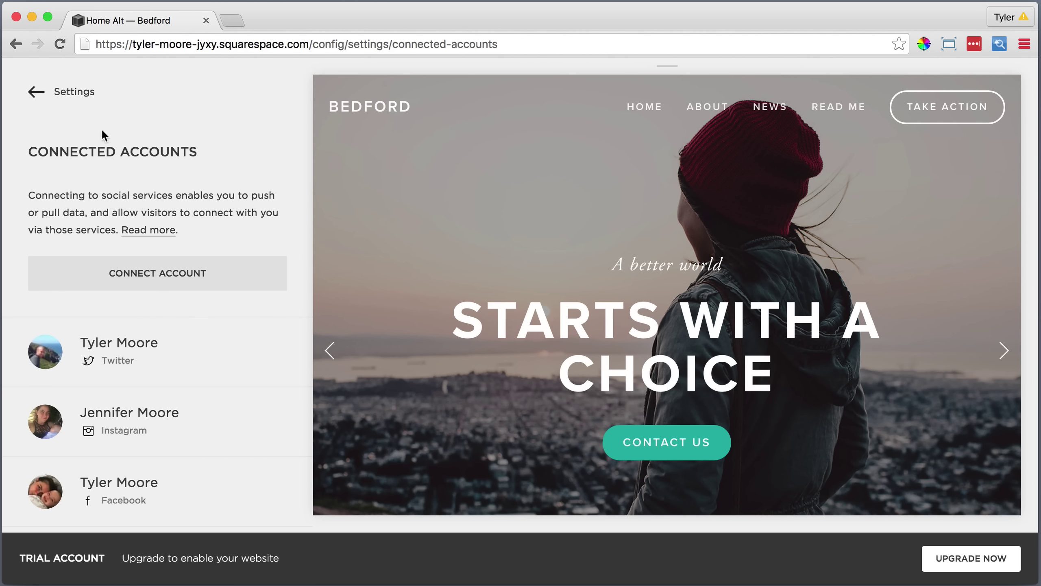
pyautogui.click(82, 92)
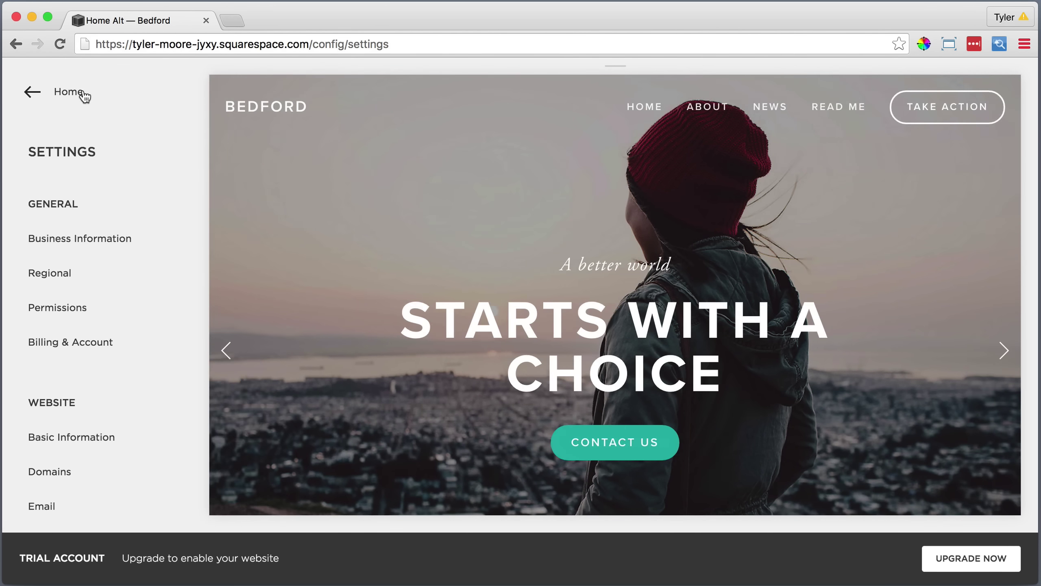
pyautogui.click(84, 95)
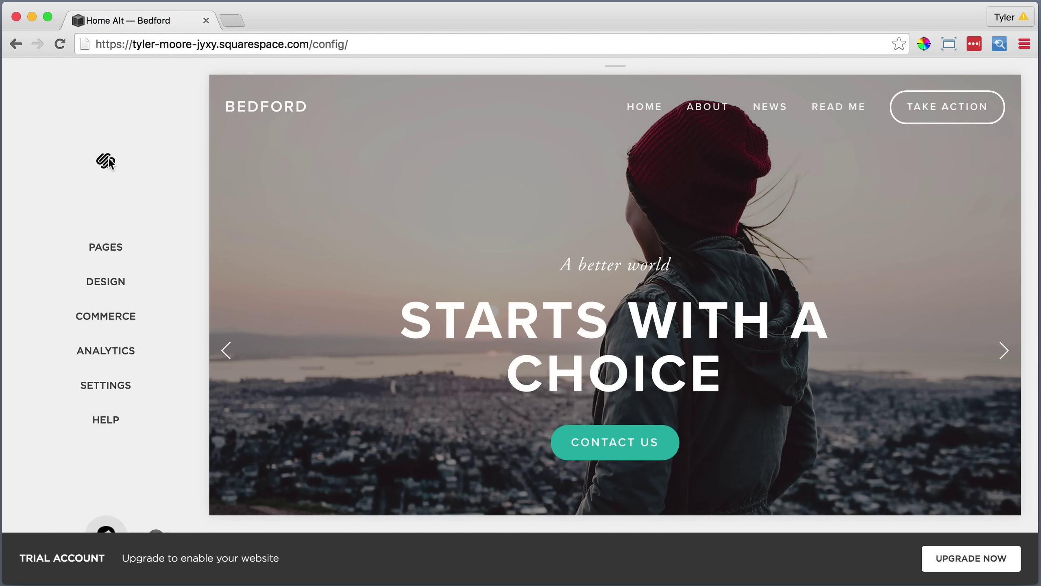
# Type the street address and phone number, then a contact e-mail line, into the footer text block.
pyautogui.scroll(-10, 352, 234)
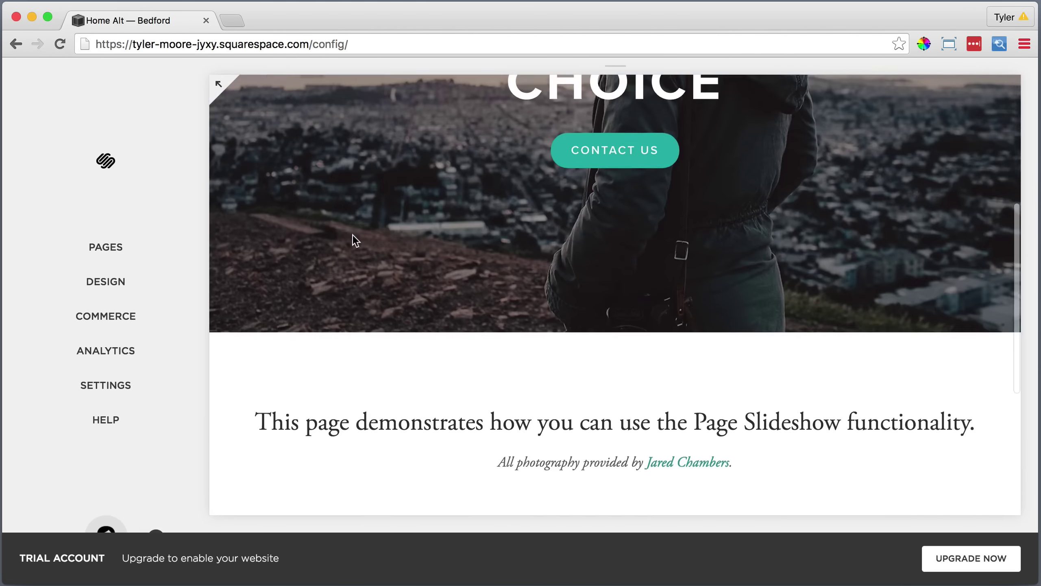
pyautogui.scroll(-2, 354, 242)
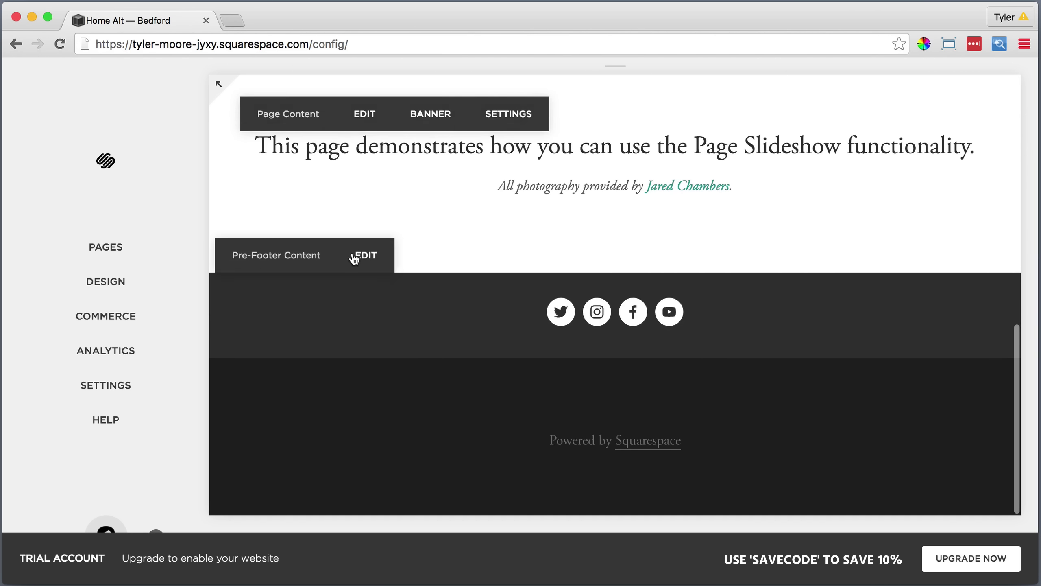
pyautogui.click(372, 412)
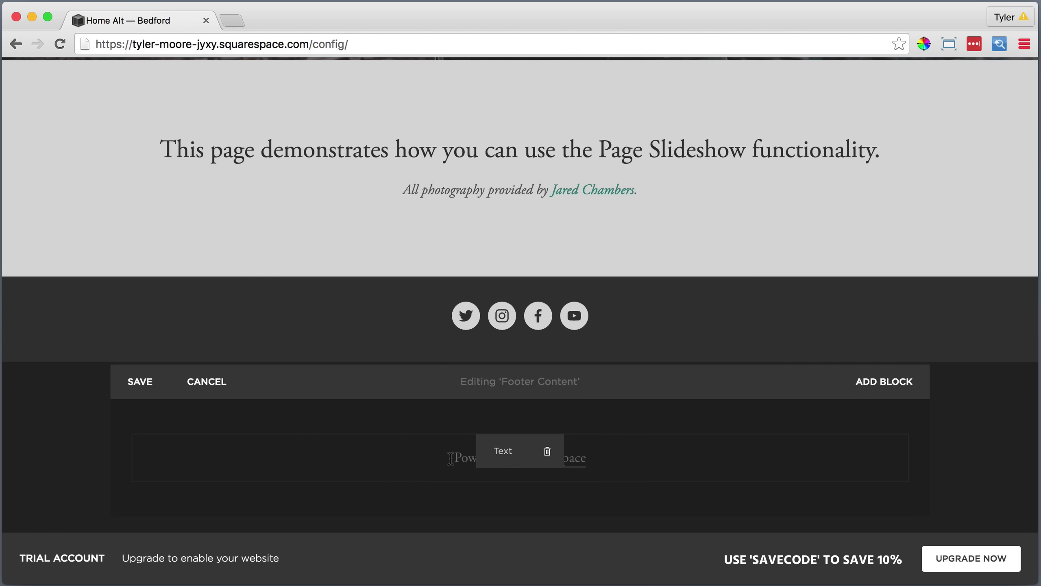
pyautogui.click(445, 456)
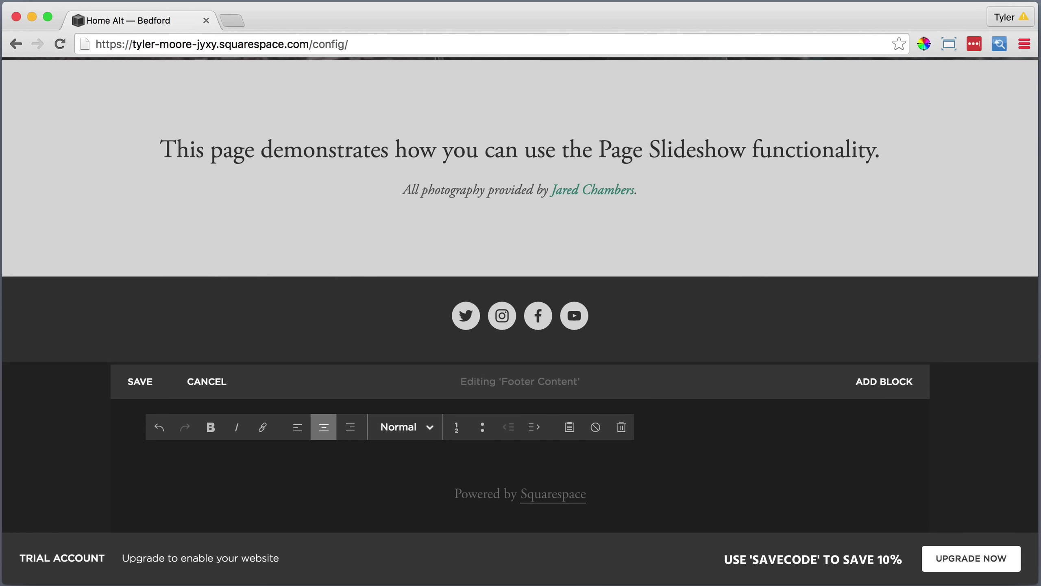
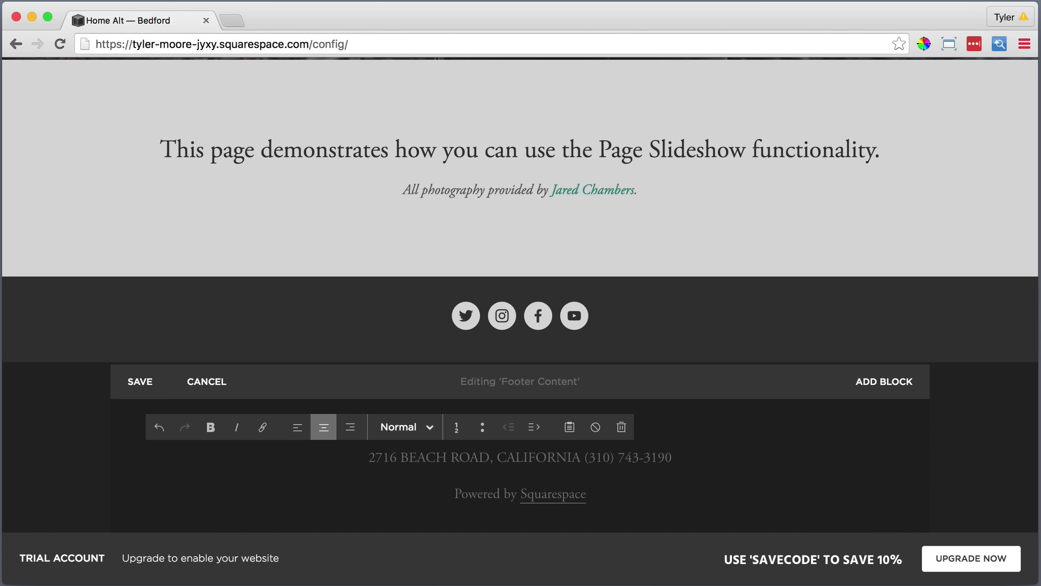
pyautogui.press('Return')
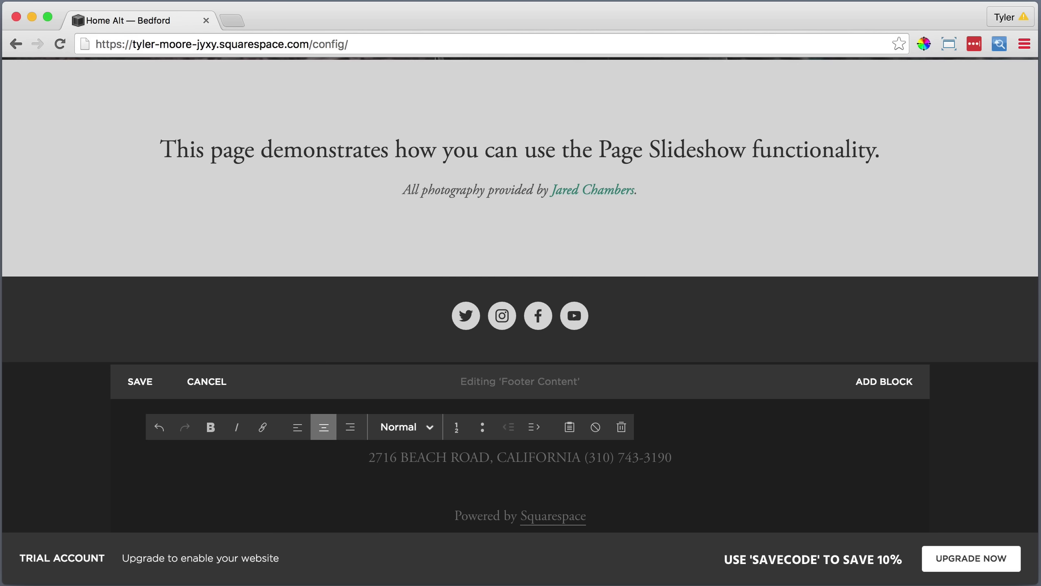
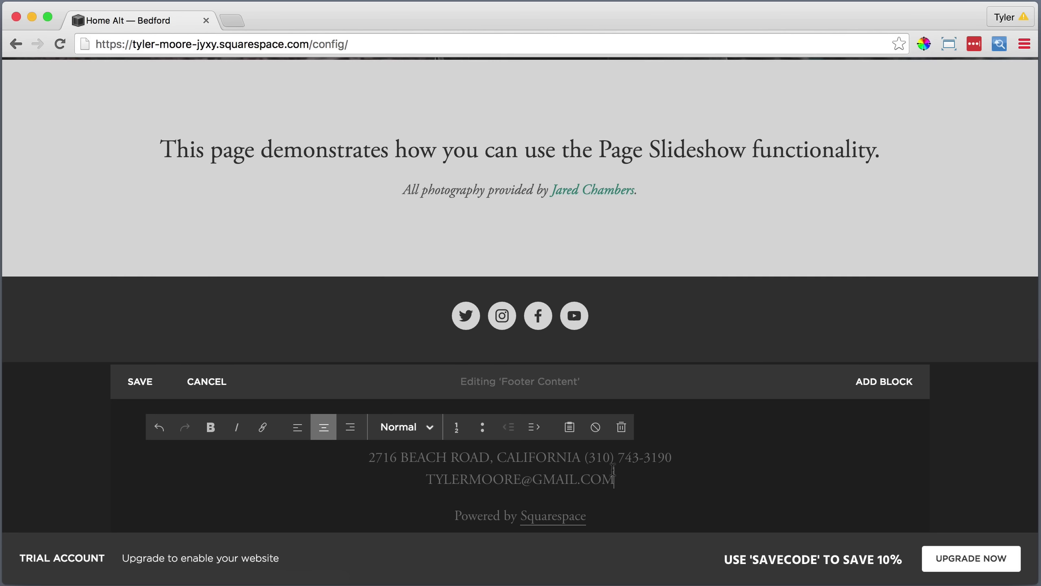
# Make both footer contact lines Heading 3, delete 'Powered by Squarespace', and save the footer.
pyautogui.moveTo(623, 477); pyautogui.dragTo(363, 461)
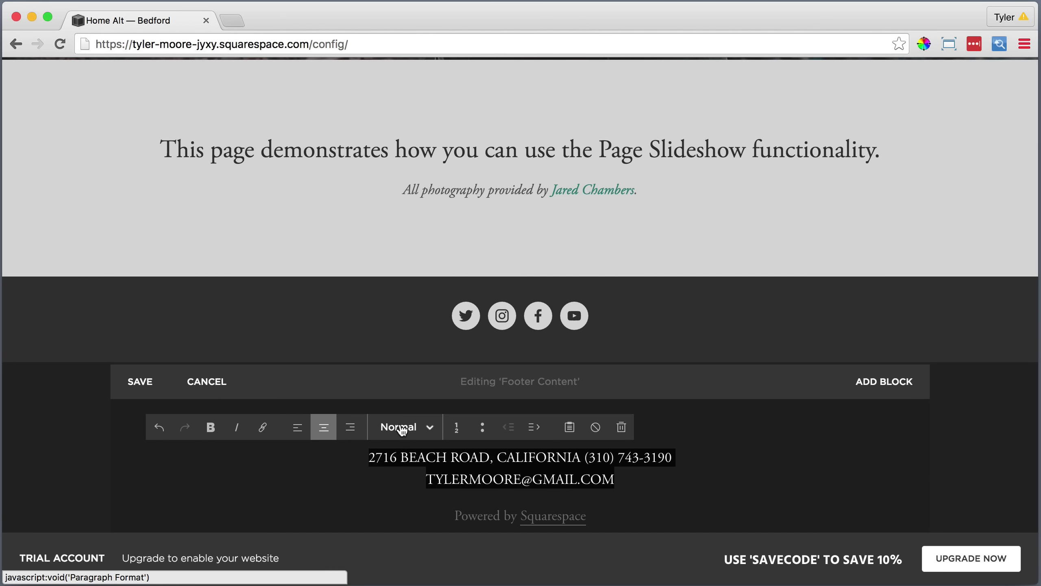
pyautogui.click(402, 428)
pyautogui.click(420, 393)
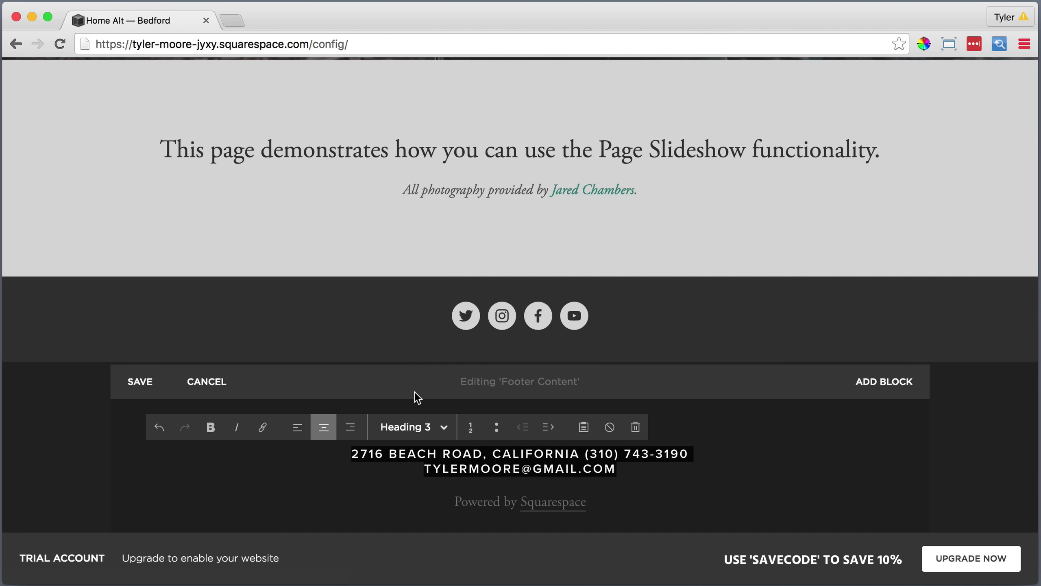
pyautogui.moveTo(590, 501); pyautogui.dragTo(447, 504)
pyautogui.press('BackSpace')
pyautogui.press('BackSpace')
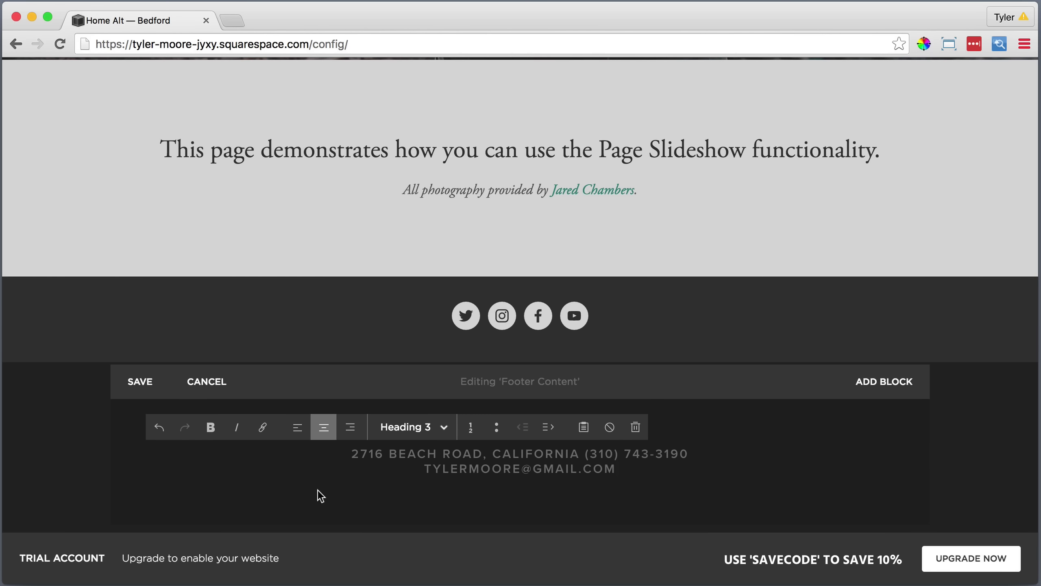
pyautogui.click(138, 382)
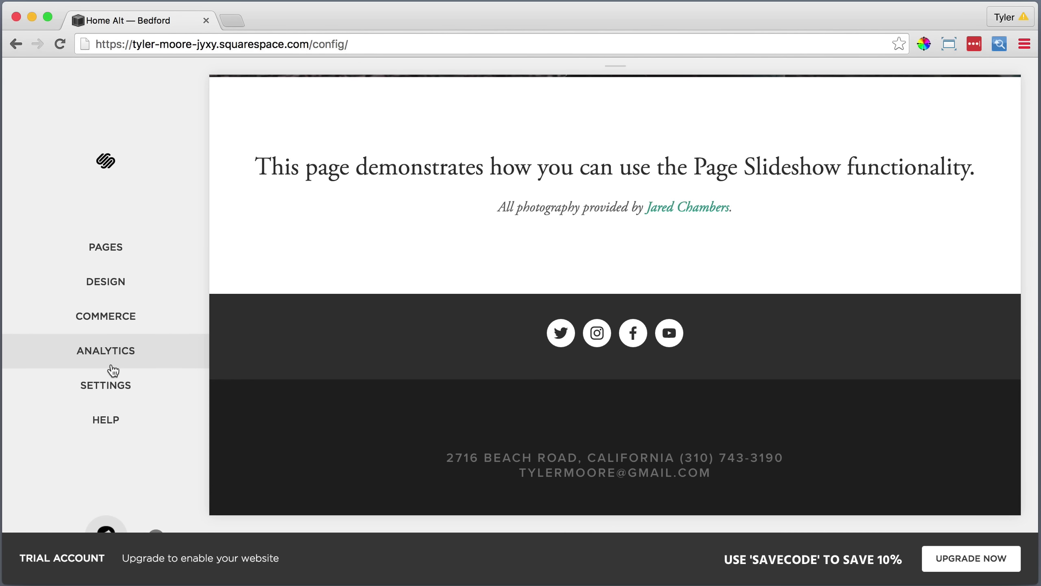
# Set Footer Text Color to rgba(255,255,255,0.8) in the Style Editor and save the style.
pyautogui.click(117, 286)
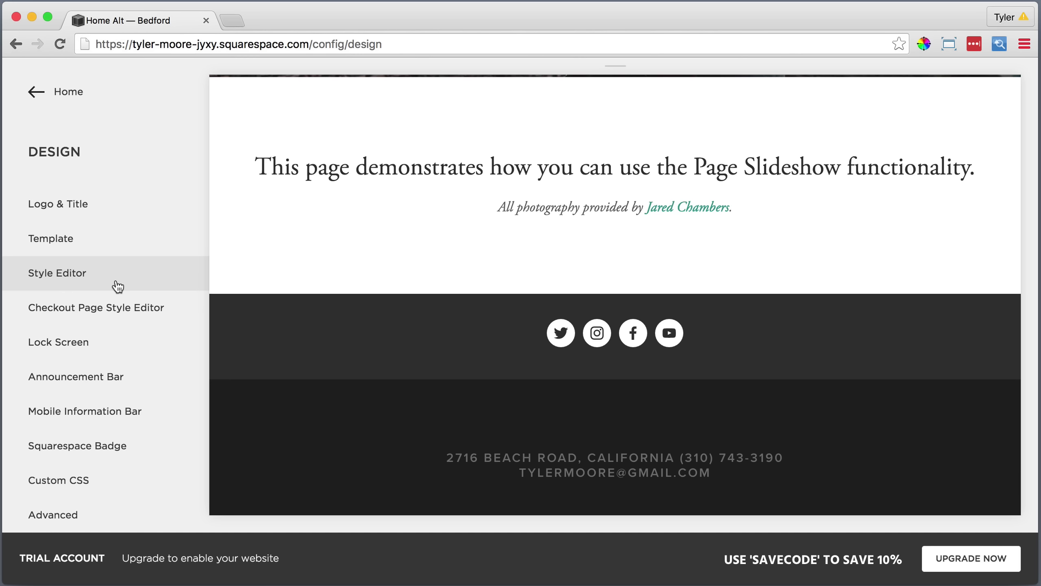
pyautogui.click(118, 286)
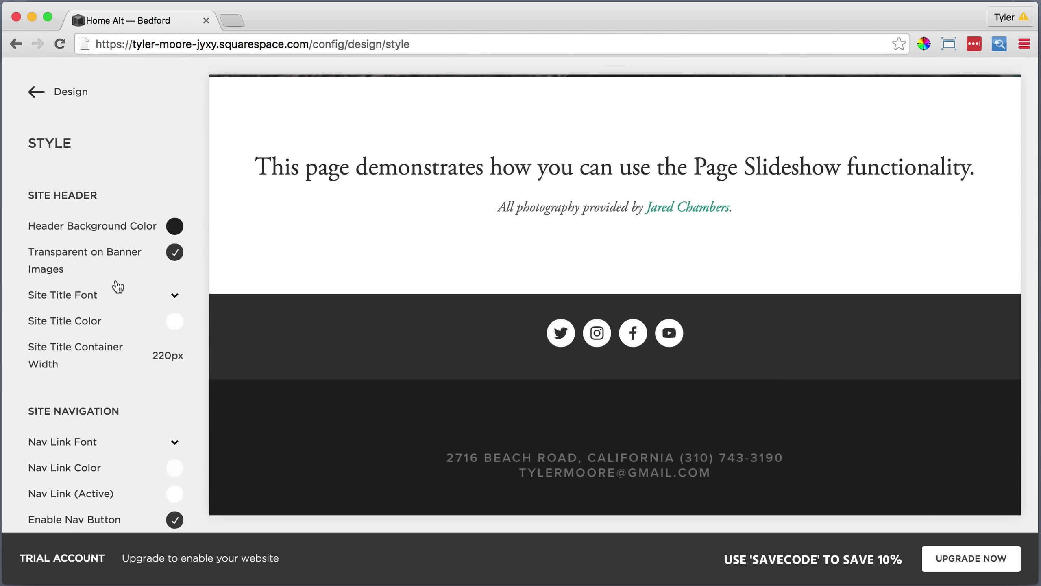
pyautogui.scroll(-10, 118, 286)
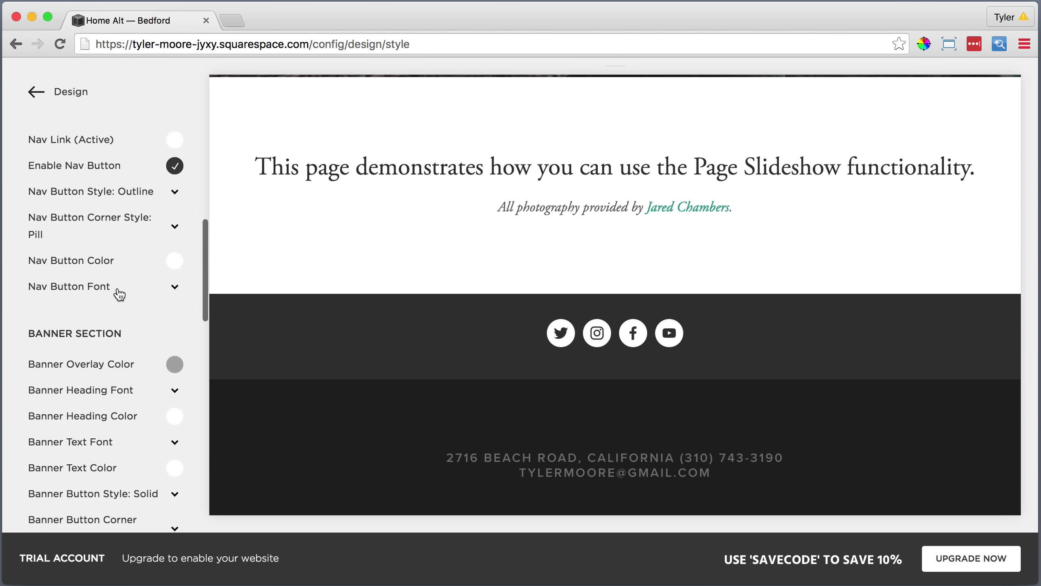
pyautogui.scroll(-8, 119, 294)
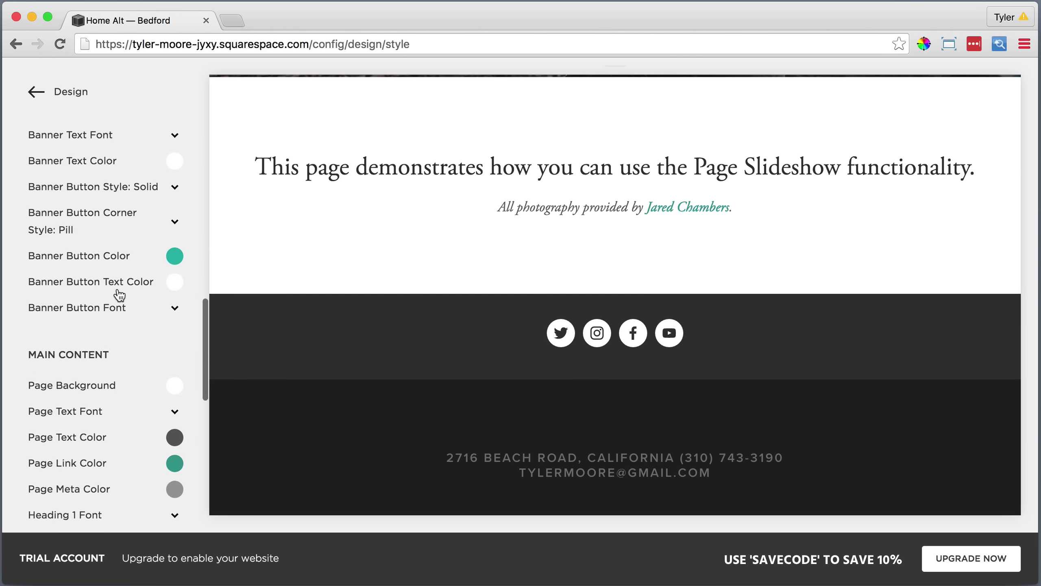
pyautogui.scroll(-9, 119, 294)
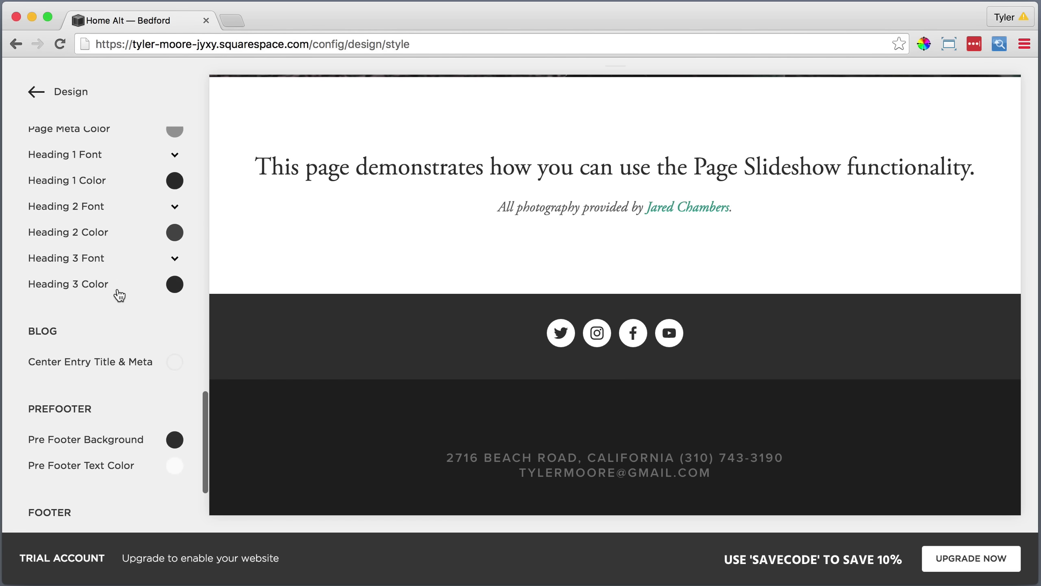
pyautogui.scroll(-4, 118, 294)
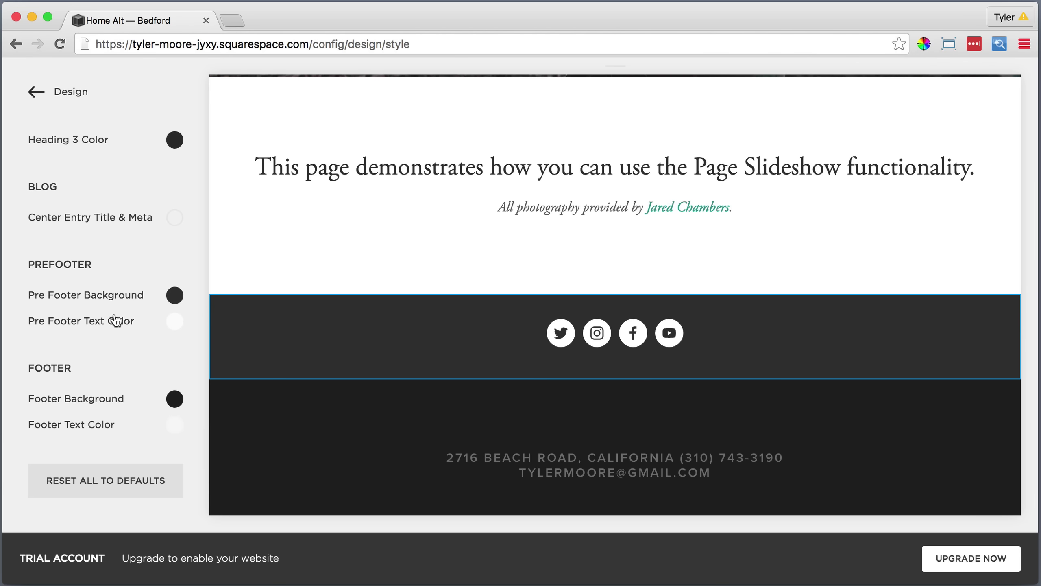
pyautogui.click(94, 427)
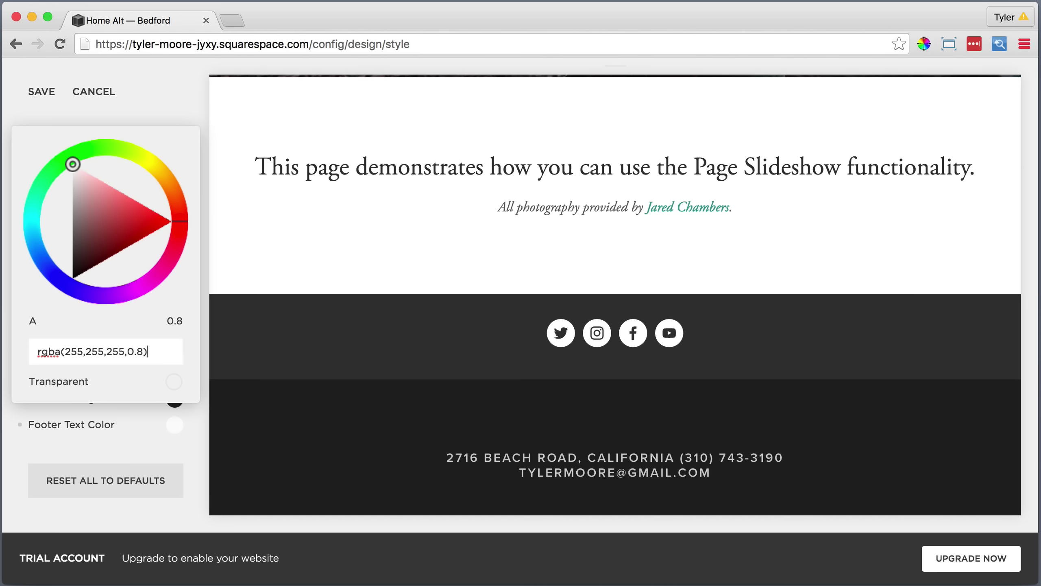
pyautogui.click(88, 438)
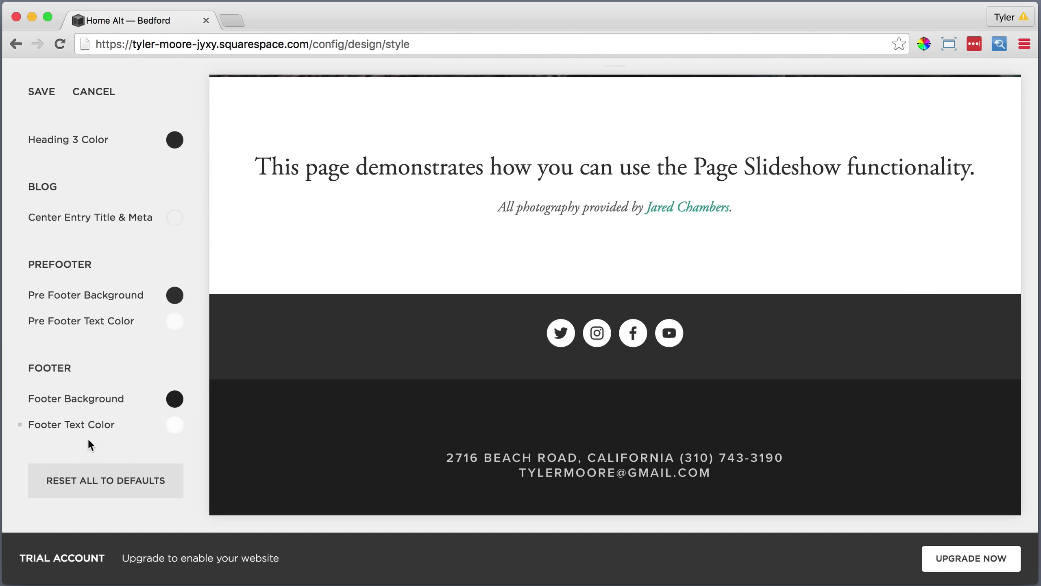
pyautogui.click(44, 92)
pyautogui.click(68, 92)
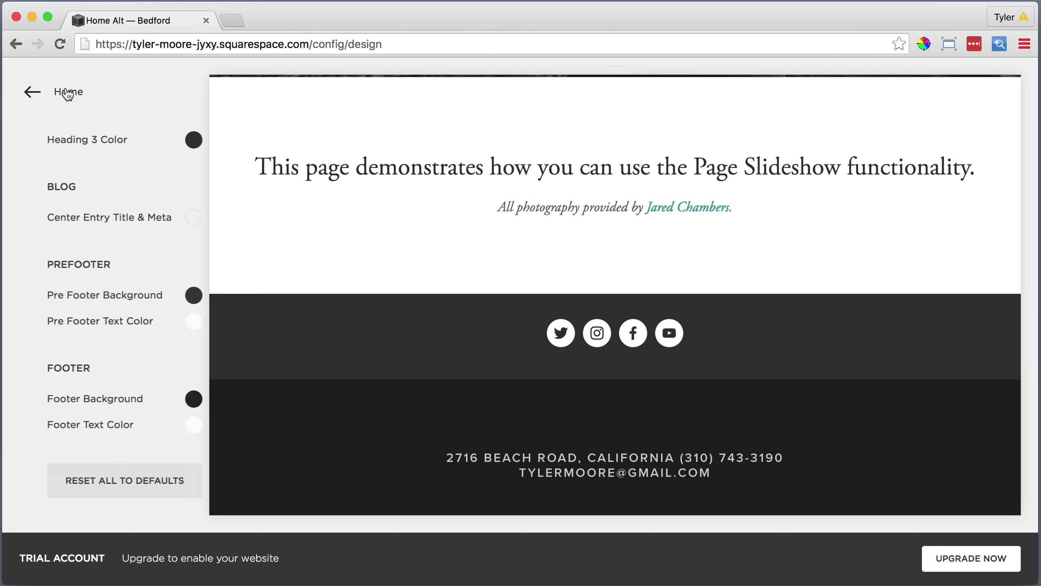
pyautogui.click(68, 93)
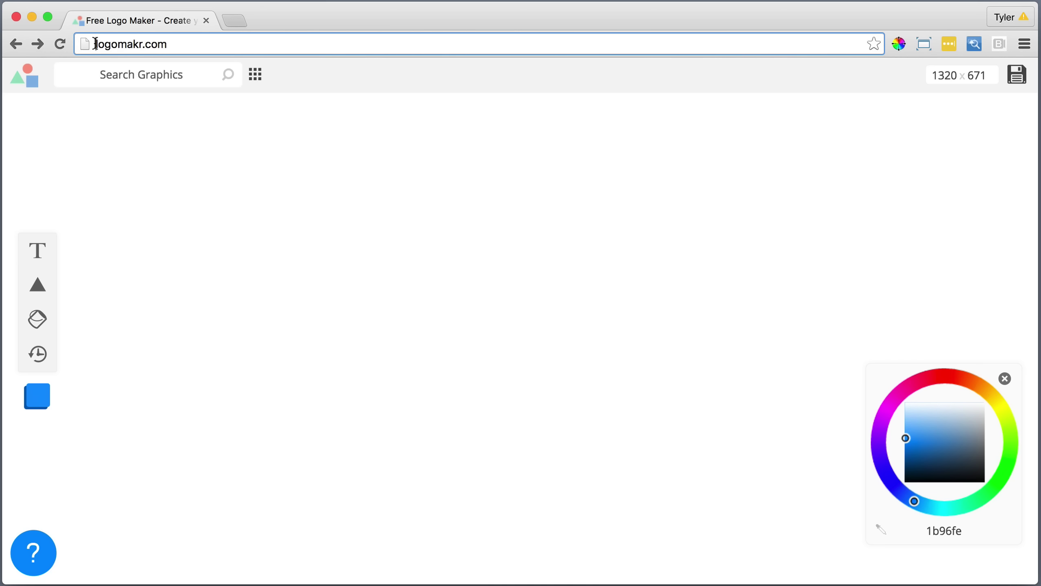
# On logomakr.com, search graphics for 'simple' and add the cloud graphic to the canvas.
pyautogui.moveTo(117, 44); pyautogui.dragTo(173, 45)
pyautogui.click(183, 44)
pyautogui.click(188, 78)
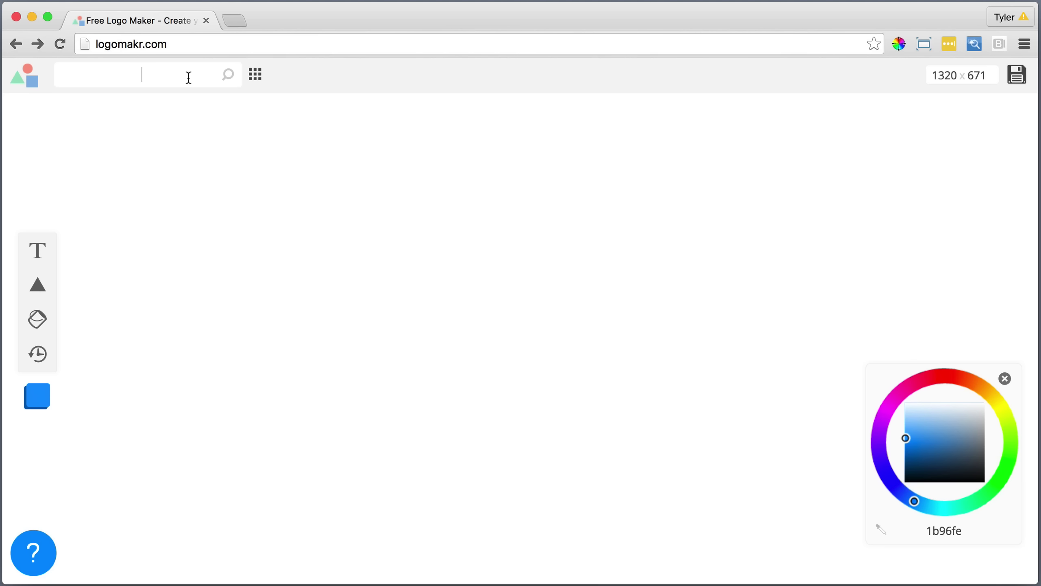
pyautogui.write('simple')
pyautogui.press('Return')
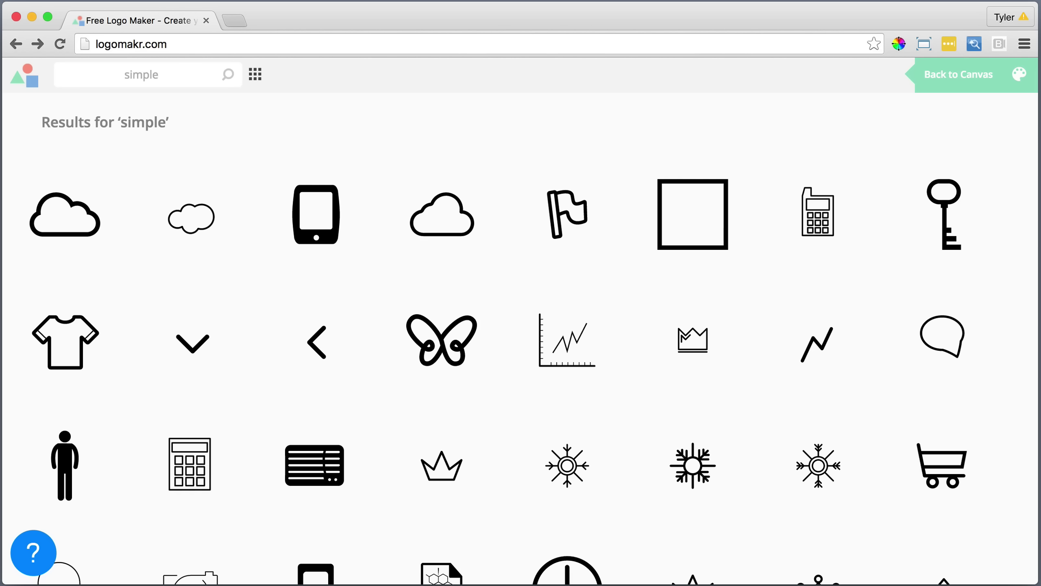
pyautogui.click(78, 219)
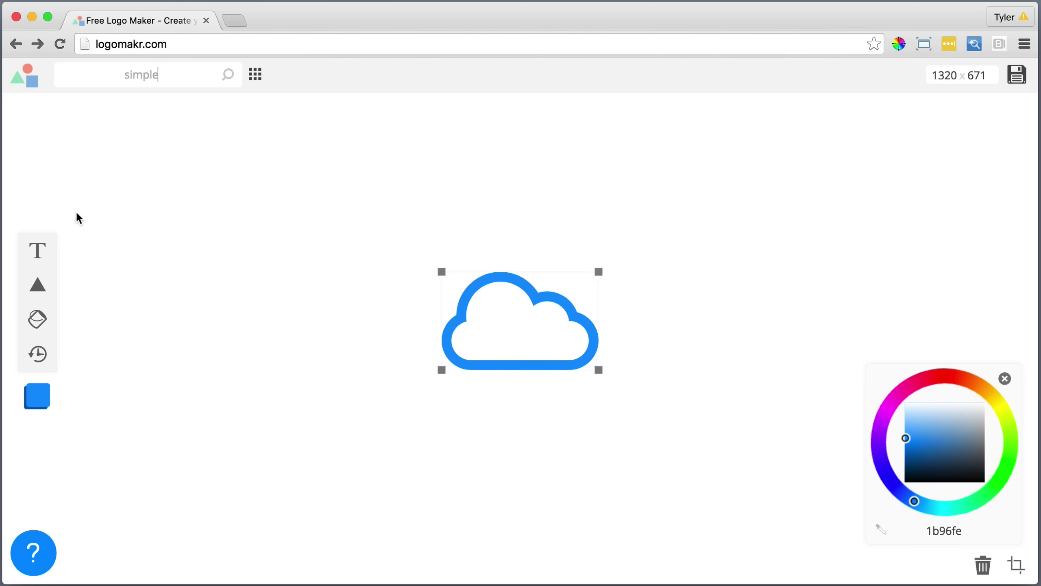
# Make the cloud white, give the canvas a black background, and shrink the cloud to about 131×82 px.
pyautogui.moveTo(940, 439); pyautogui.dragTo(1005, 390)
pyautogui.moveTo(586, 327); pyautogui.dragTo(486, 330)
pyautogui.rightClick(627, 230)
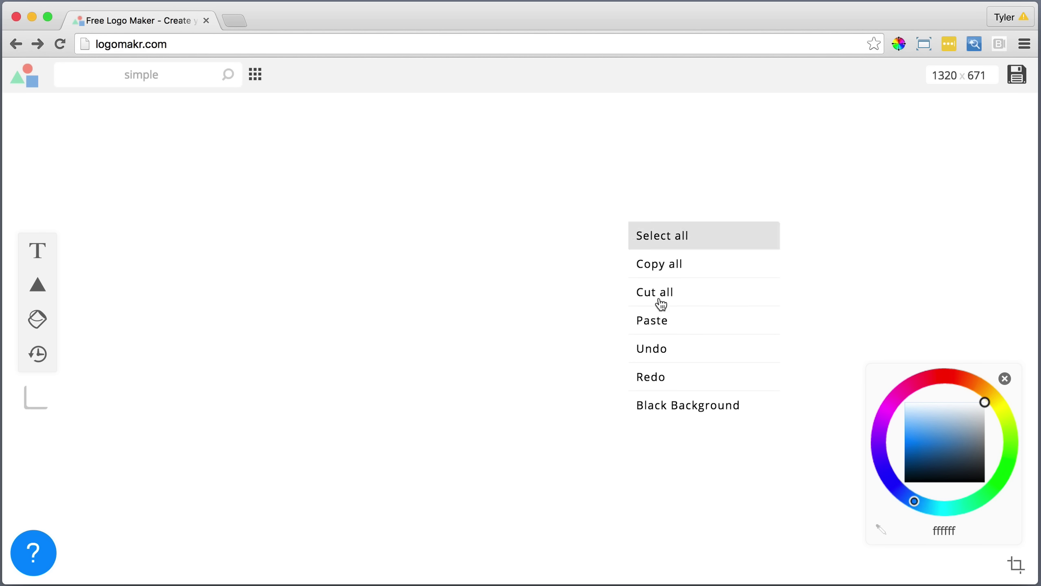
pyautogui.click(681, 411)
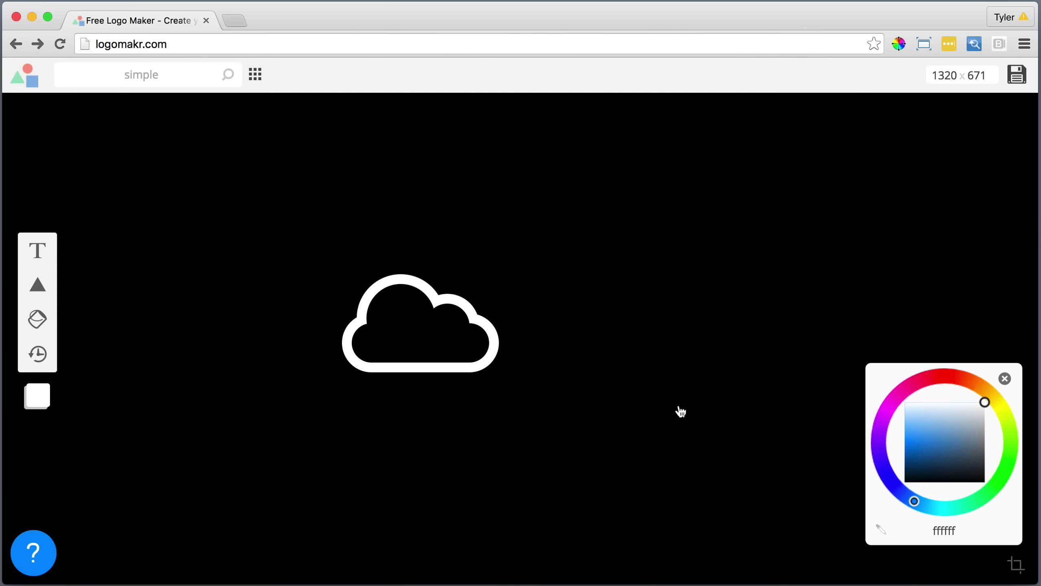
pyautogui.moveTo(463, 316); pyautogui.dragTo(400, 319)
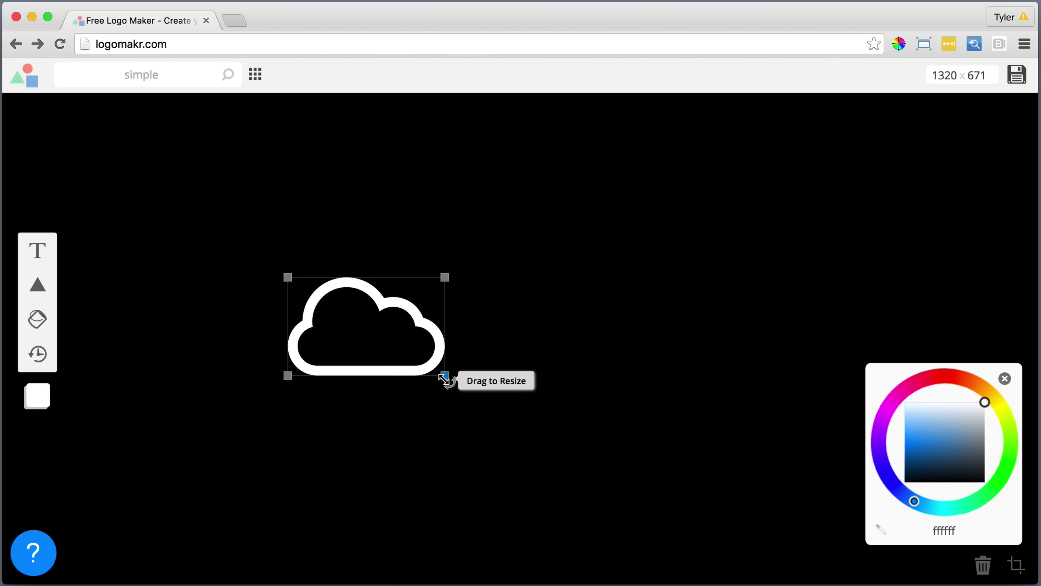
pyautogui.moveTo(445, 373); pyautogui.dragTo(387, 340)
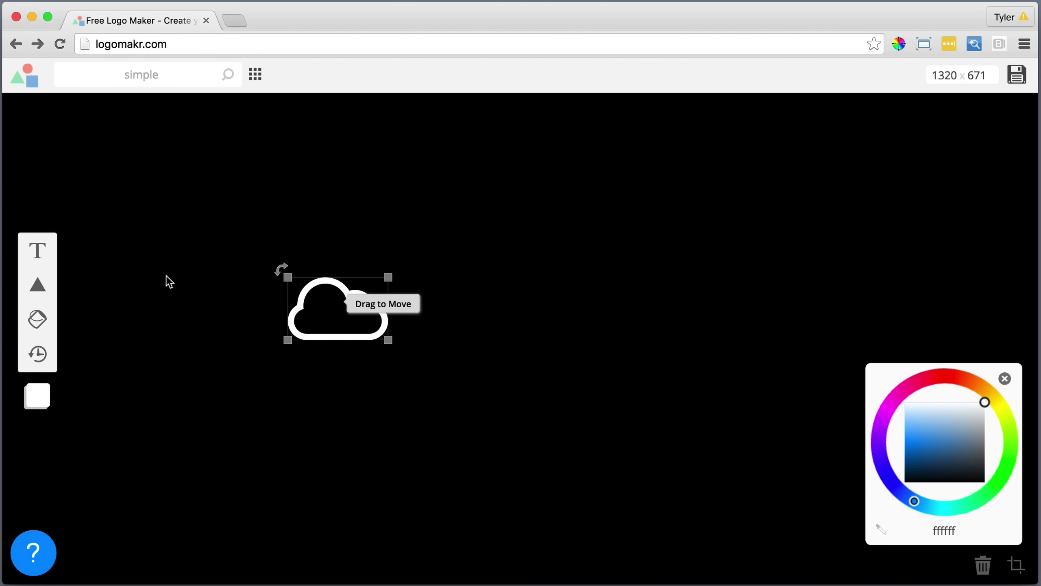
pyautogui.click(41, 256)
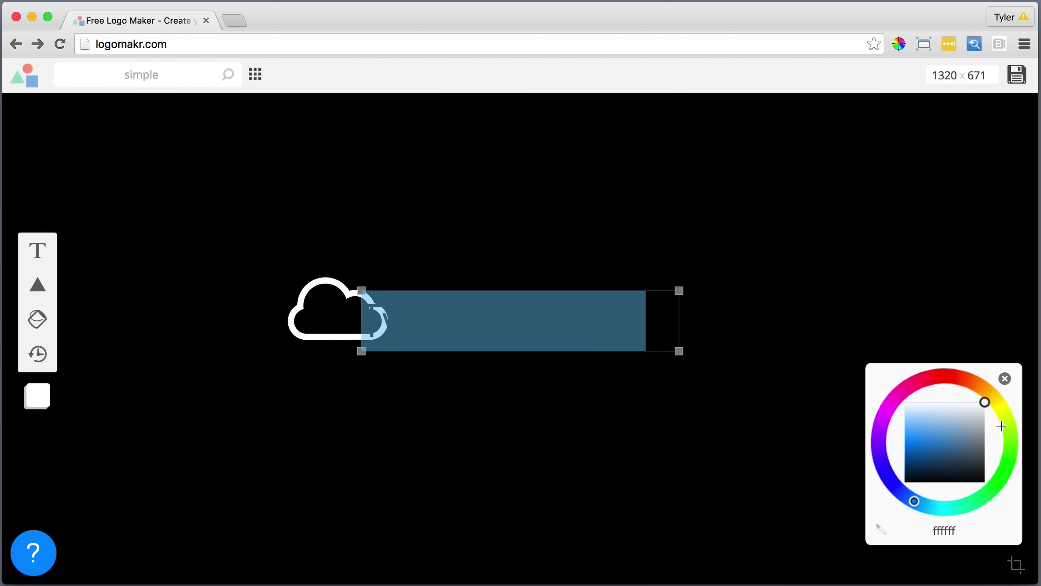
# Make the text white, change it to 'YourBusiness', then enlarge it and place it beside the cloud.
pyautogui.moveTo(952, 427); pyautogui.dragTo(890, 391)
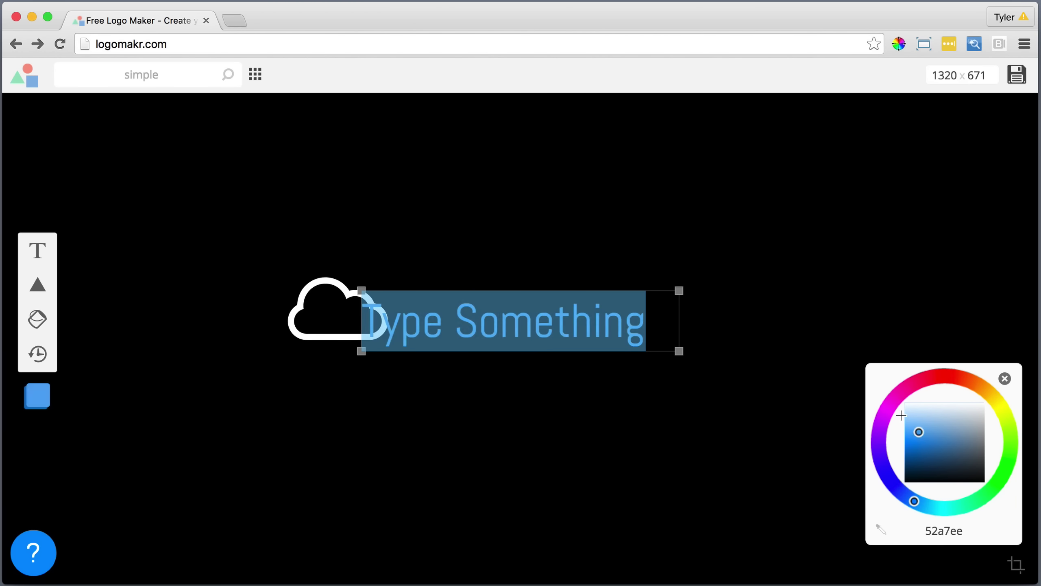
pyautogui.click(457, 312)
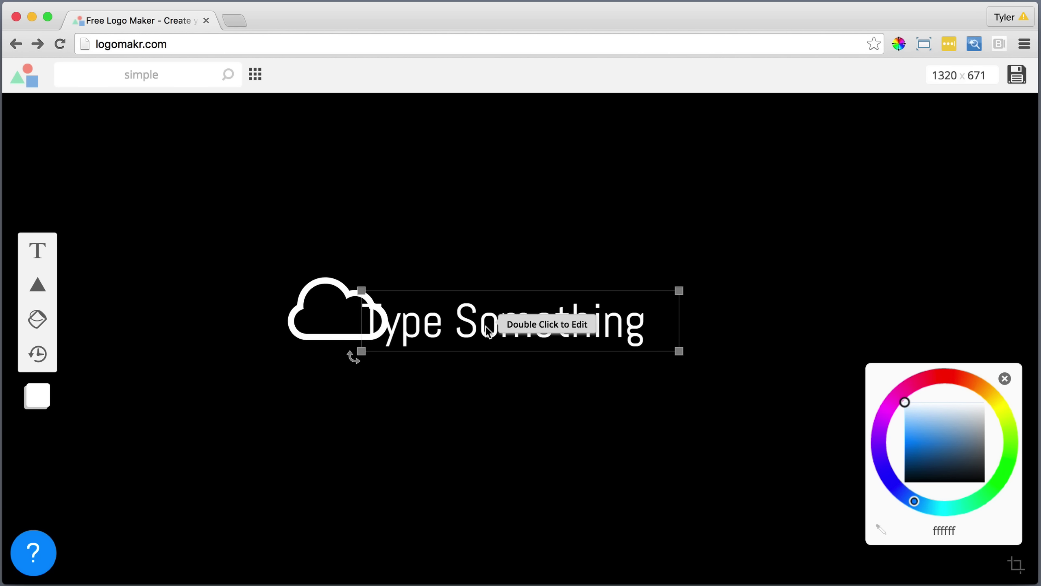
pyautogui.moveTo(464, 325); pyautogui.dragTo(522, 310)
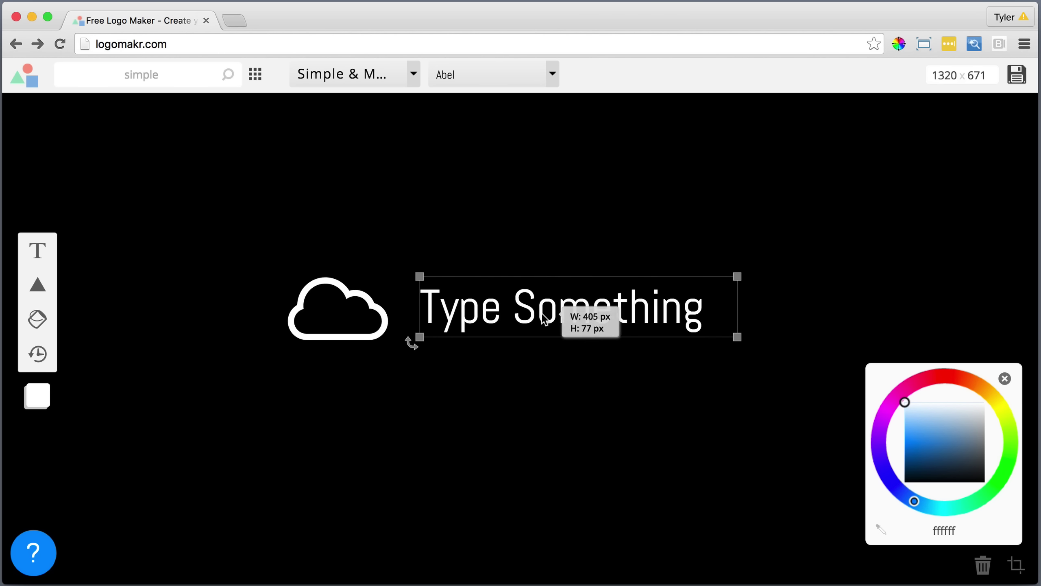
pyautogui.doubleClick(544, 313)
pyautogui.write('YourBusiness')
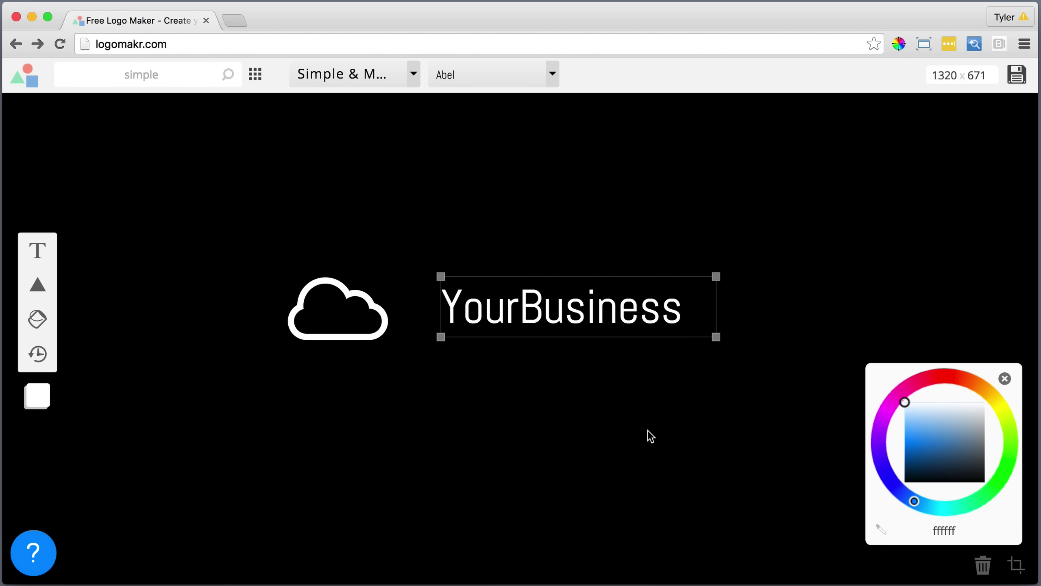
pyautogui.click(551, 360)
pyautogui.moveTo(549, 310); pyautogui.dragTo(505, 320)
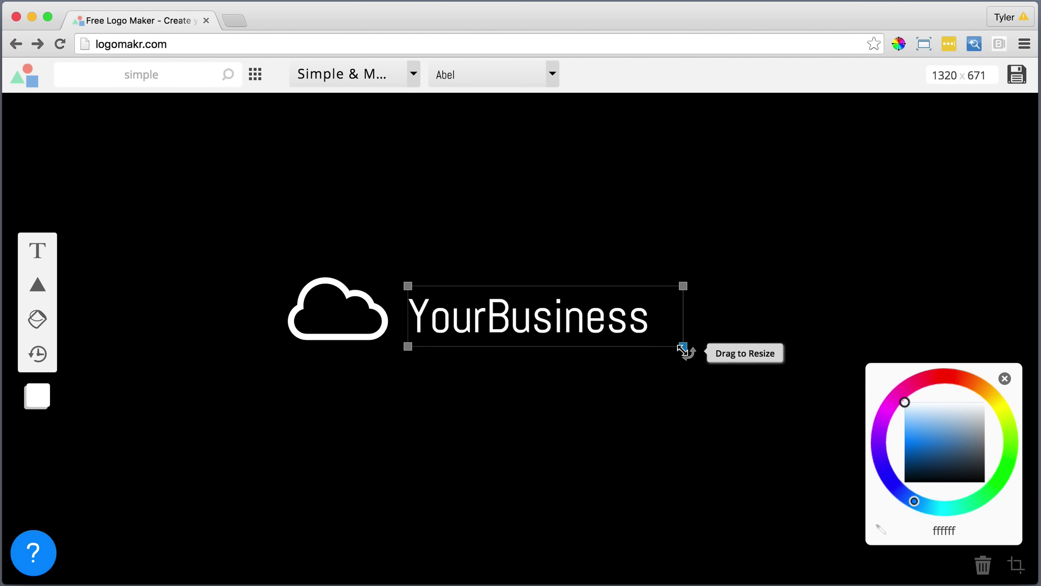
pyautogui.moveTo(684, 346); pyautogui.dragTo(751, 364)
pyautogui.click(668, 418)
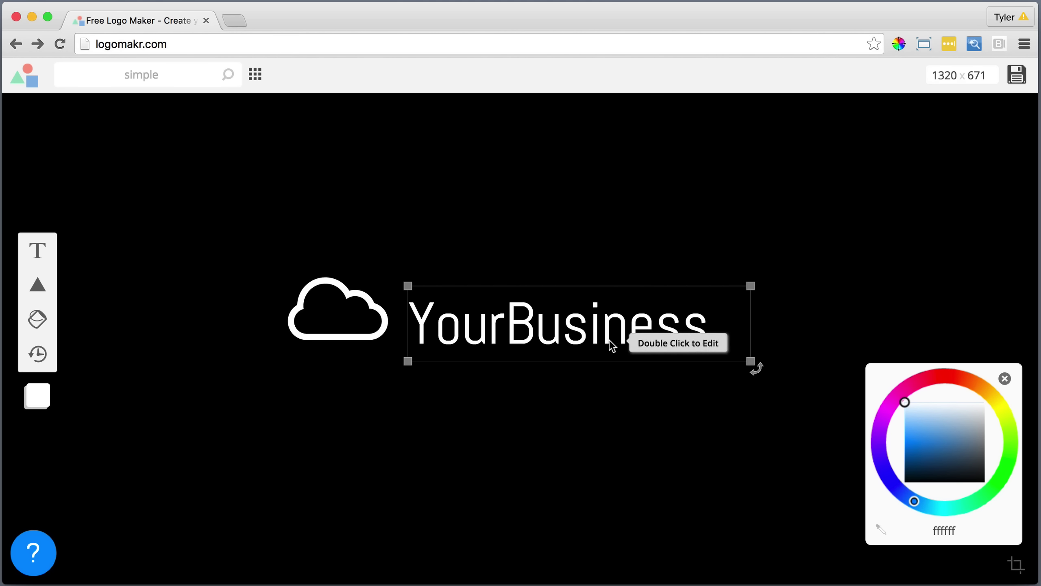
pyautogui.moveTo(612, 342); pyautogui.dragTo(594, 328)
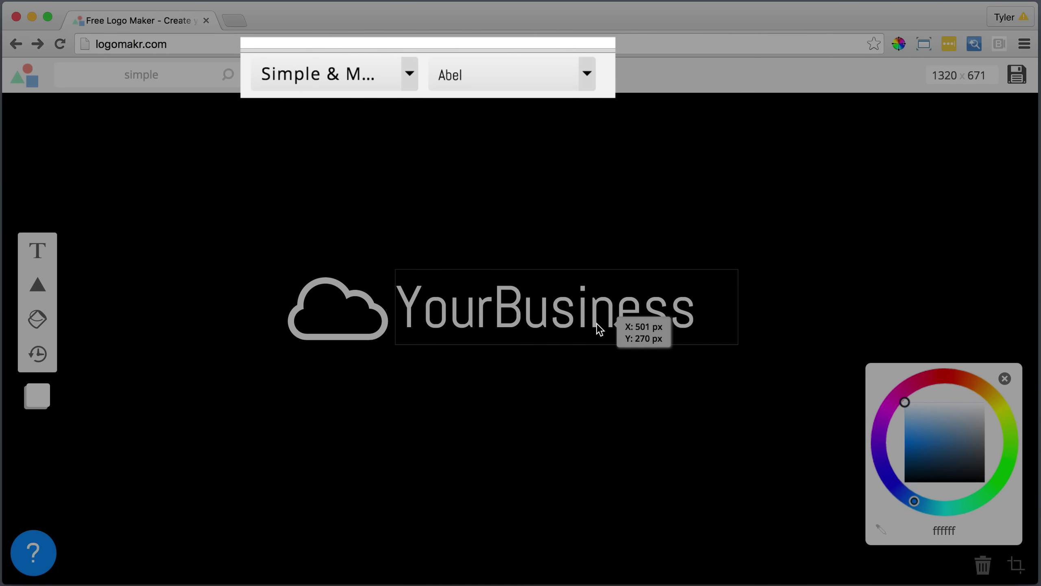
# Shrink the cloud icon slightly and select the cloud and text together.
pyautogui.click(340, 319)
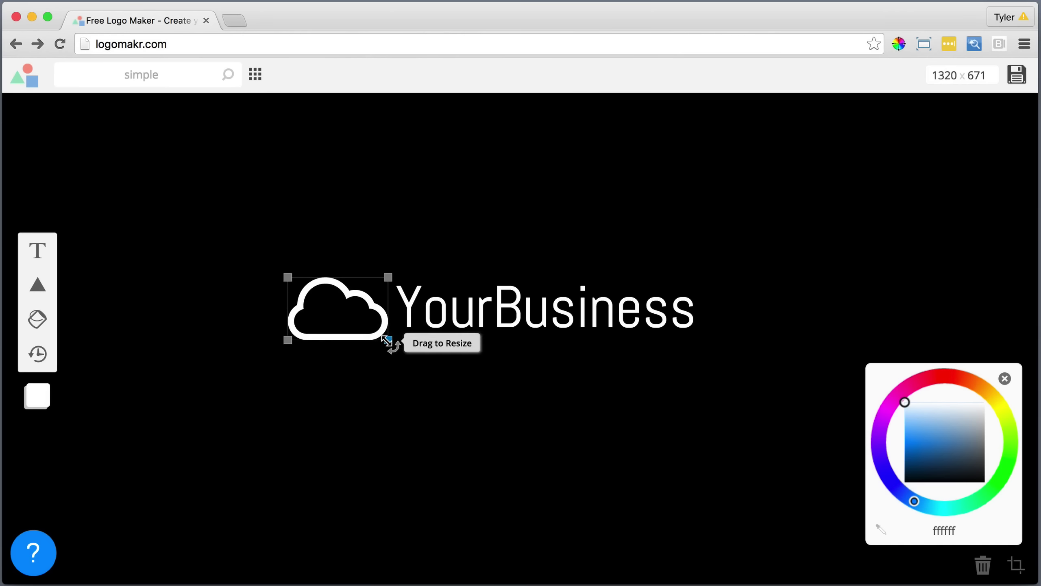
pyautogui.moveTo(388, 340); pyautogui.dragTo(372, 314)
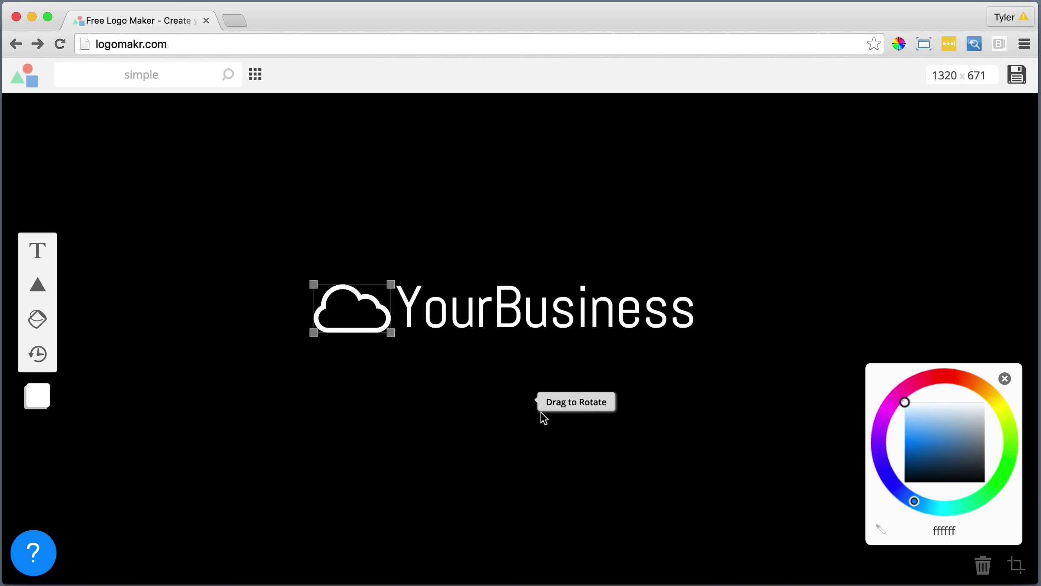
pyautogui.click(542, 411)
pyautogui.click(730, 280)
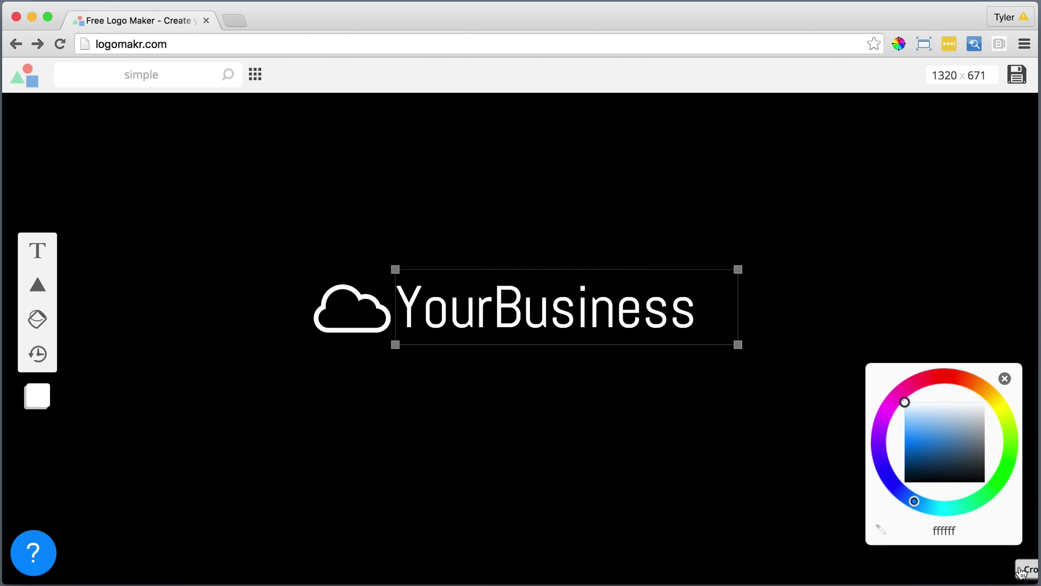
pyautogui.press('super+a')
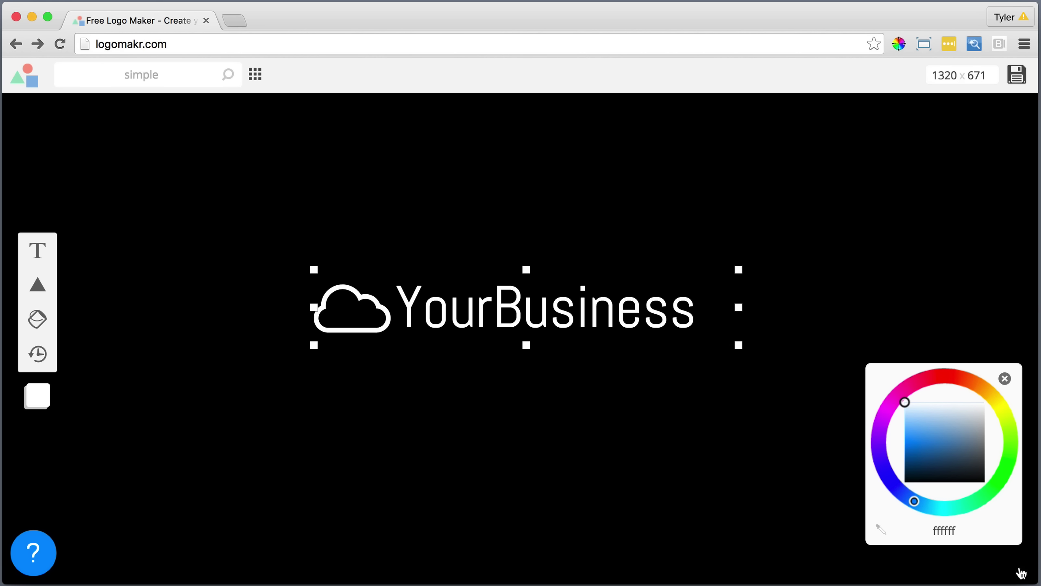
# Crop the canvas tightly around the logo to 486×96 and save it to the computer.
pyautogui.click(1020, 573)
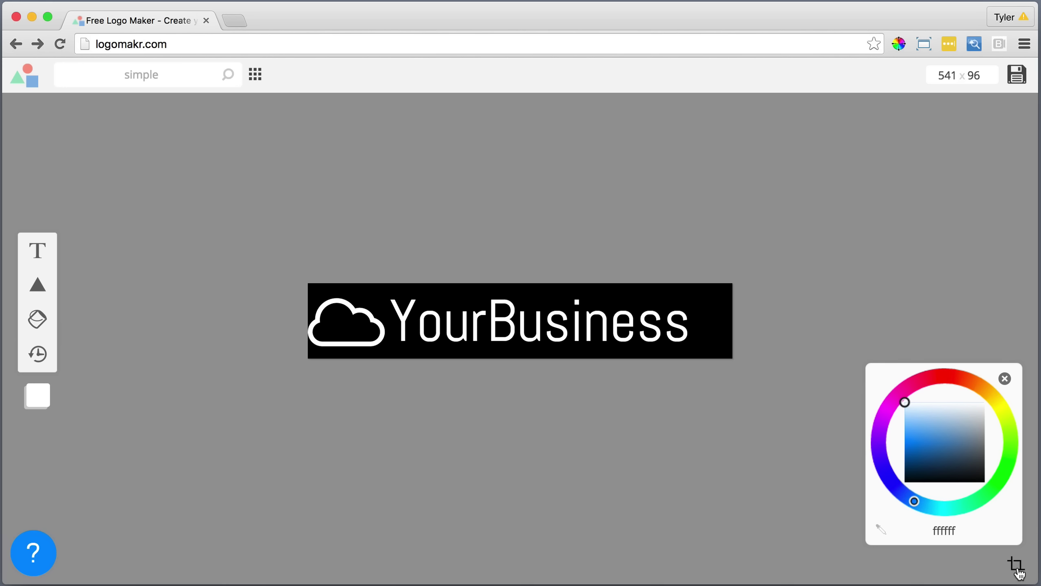
pyautogui.click(1020, 573)
pyautogui.moveTo(739, 305); pyautogui.dragTo(696, 307)
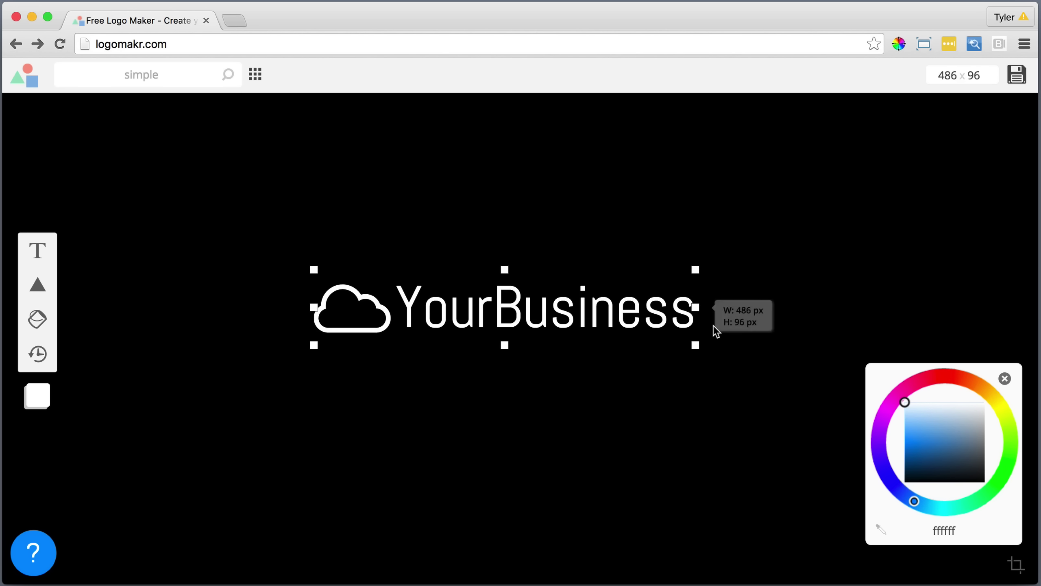
pyautogui.click(1018, 569)
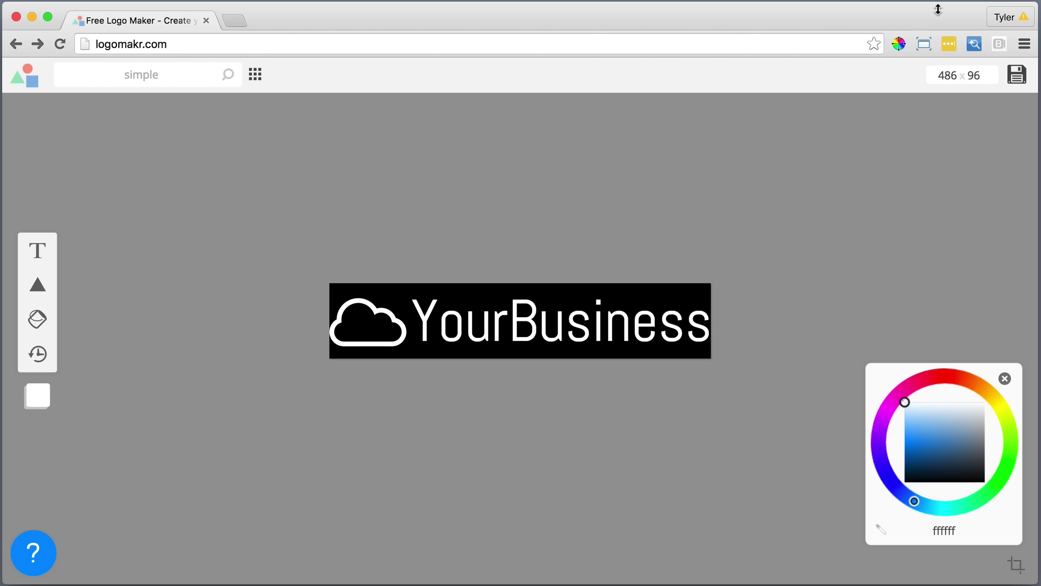
pyautogui.click(1018, 79)
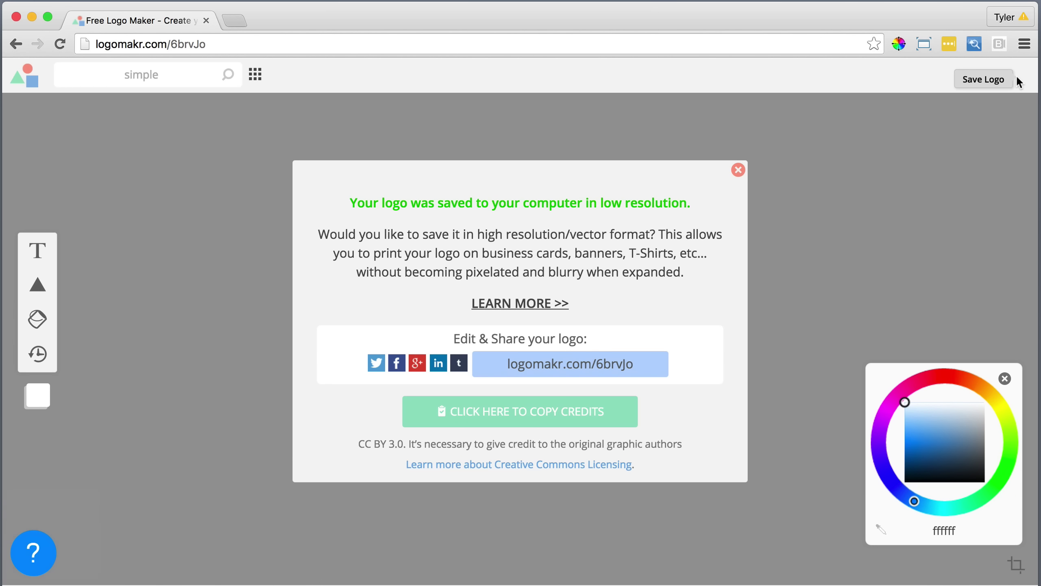
pyautogui.click(739, 170)
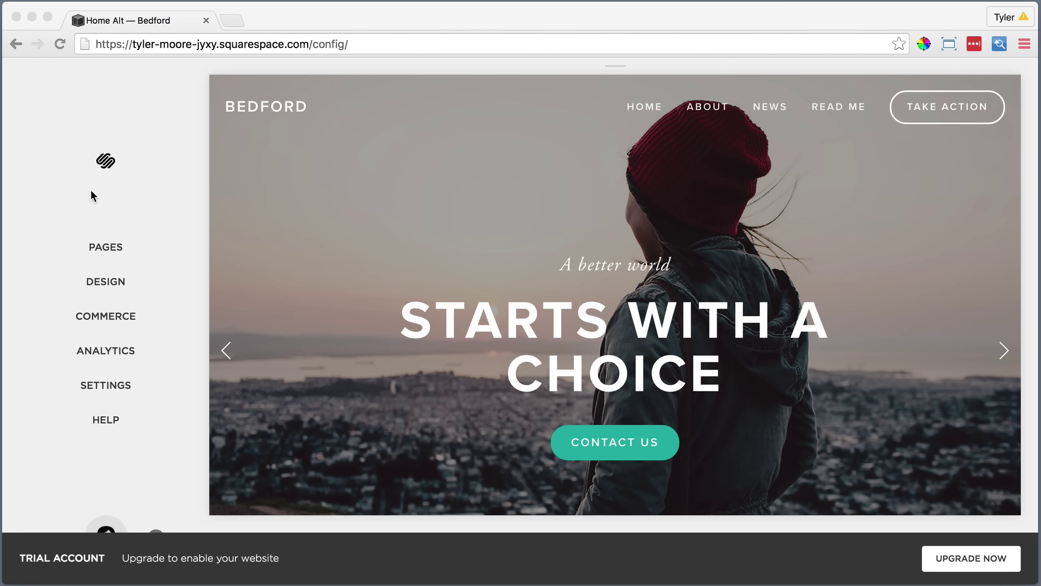
# Upload Bedford Foundation.png as the logo in Design > Logo & Title.
pyautogui.click(102, 282)
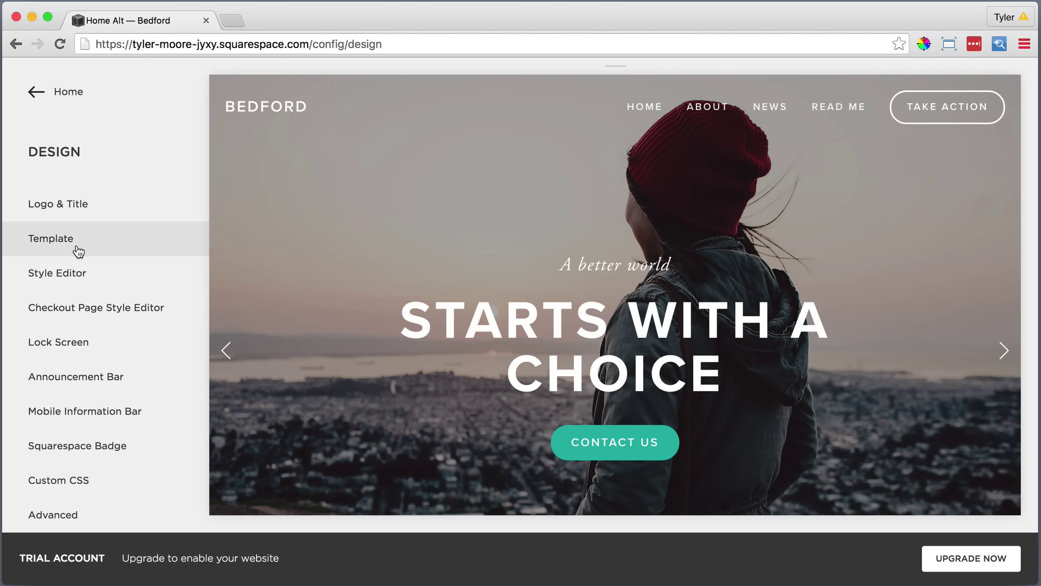
pyautogui.click(74, 207)
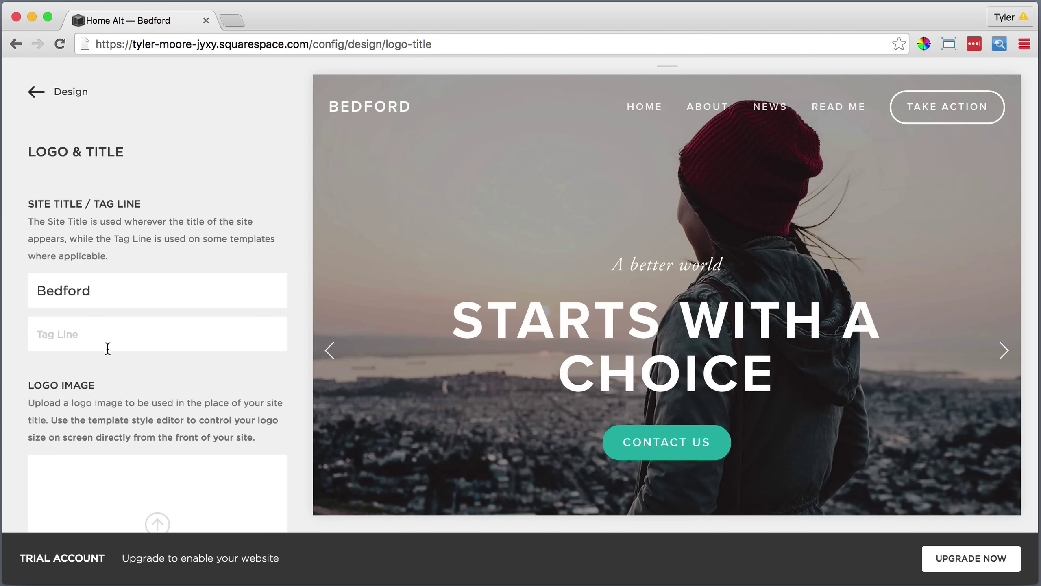
pyautogui.scroll(-3, 118, 368)
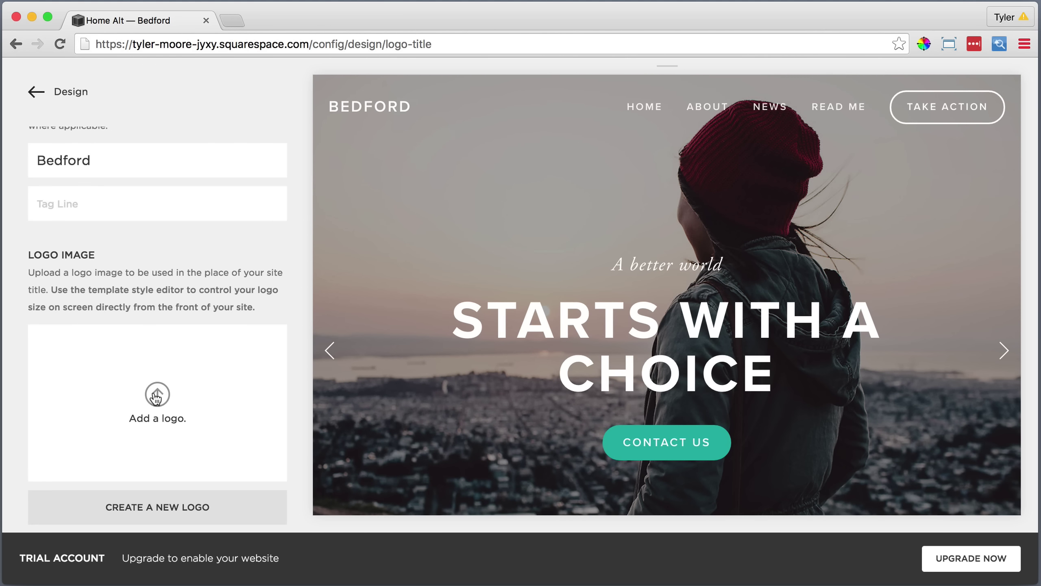
pyautogui.click(157, 394)
pyautogui.click(455, 116)
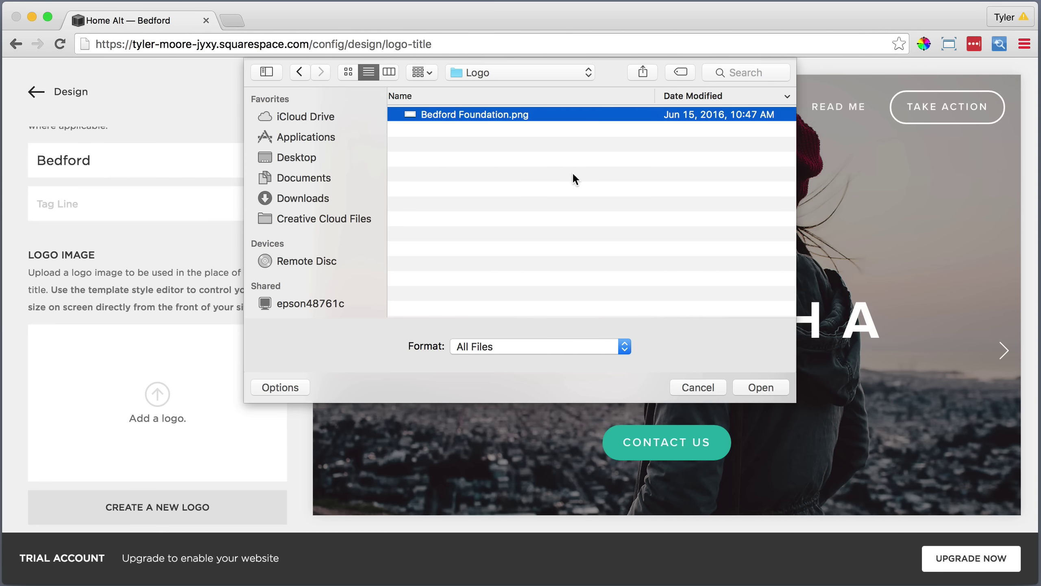
pyautogui.click(745, 388)
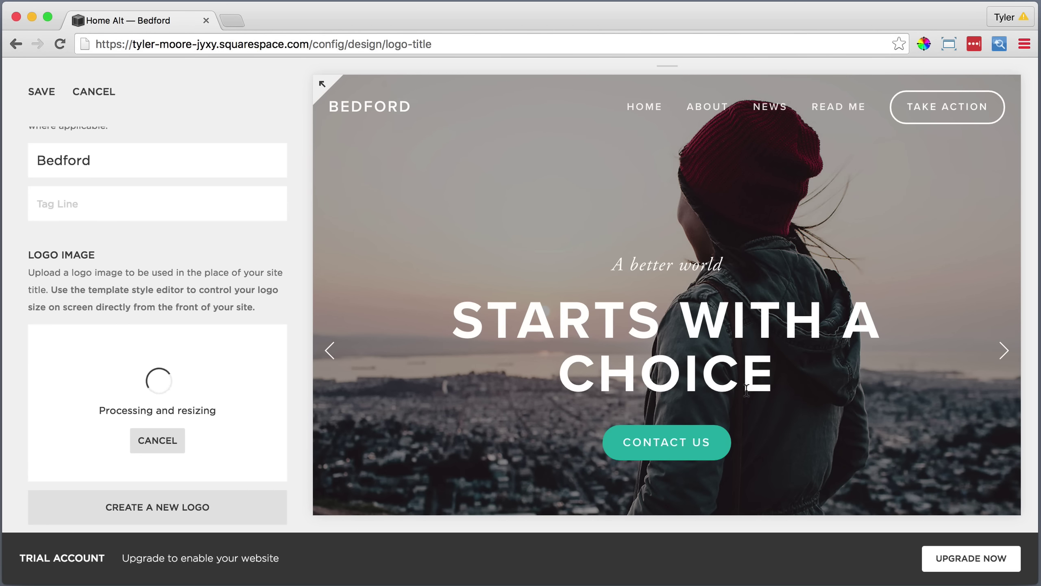
# Save the new logo and return to the main menu with the home page previewed.
pyautogui.scroll(-3, 262, 371)
pyautogui.scroll(-6, 257, 374)
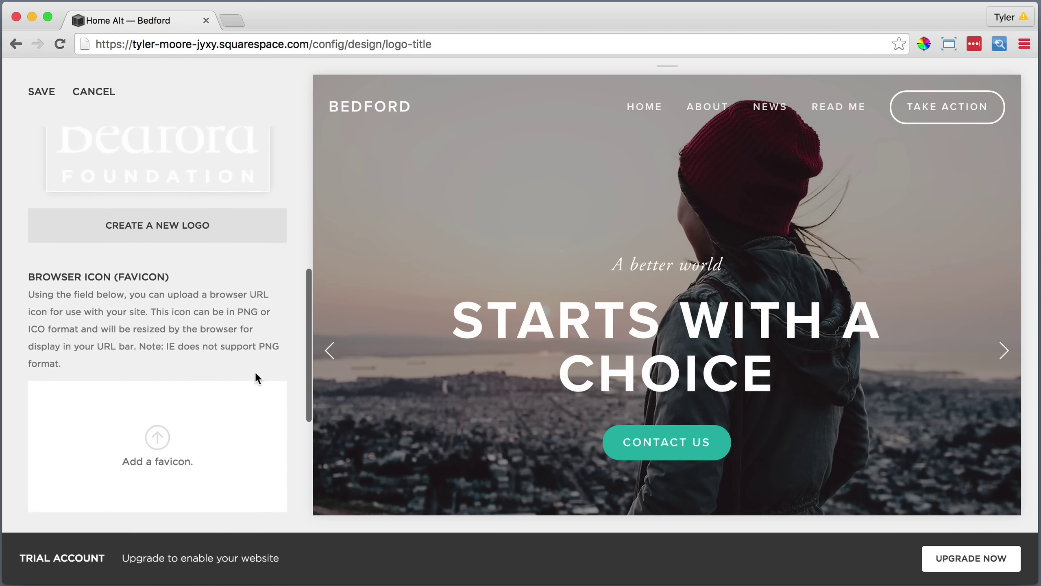
pyautogui.scroll(9, 252, 371)
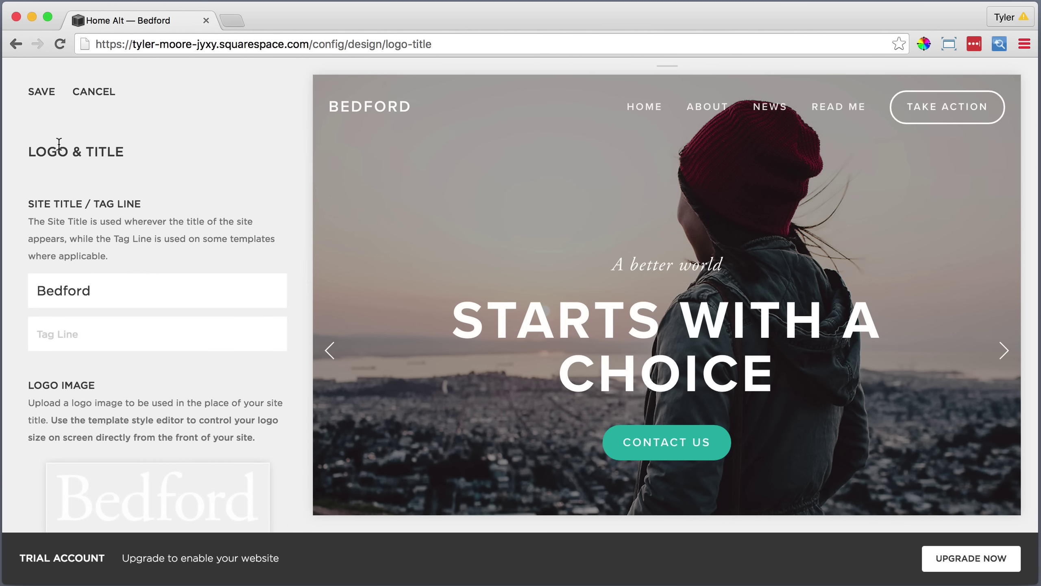
pyautogui.click(42, 92)
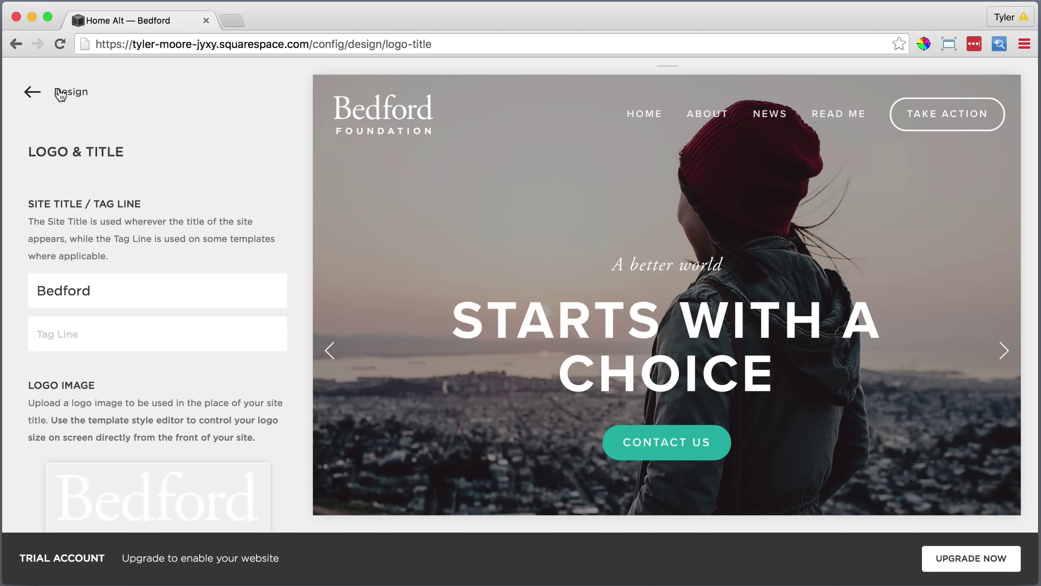
pyautogui.click(60, 93)
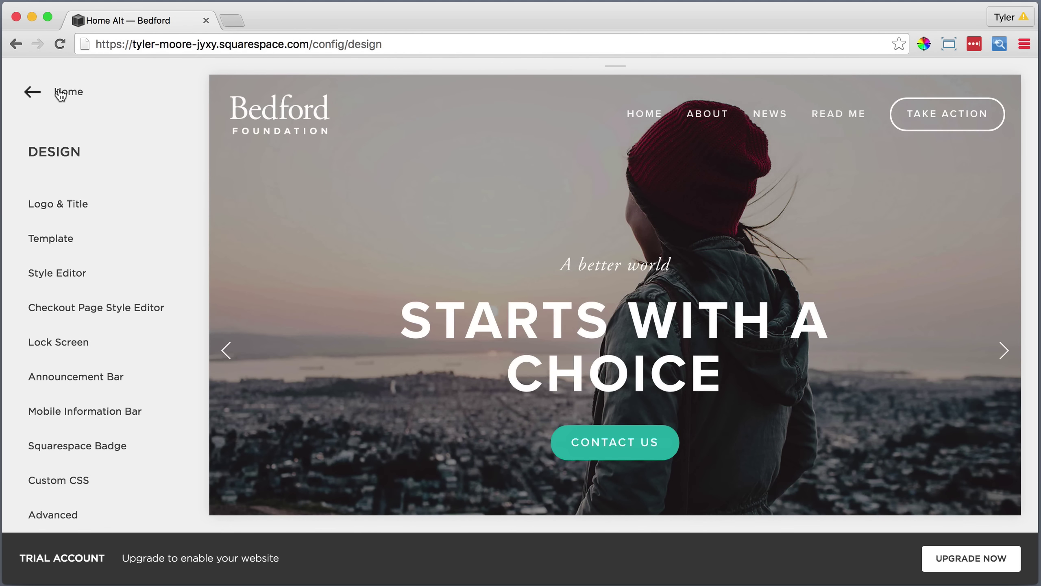
pyautogui.click(60, 94)
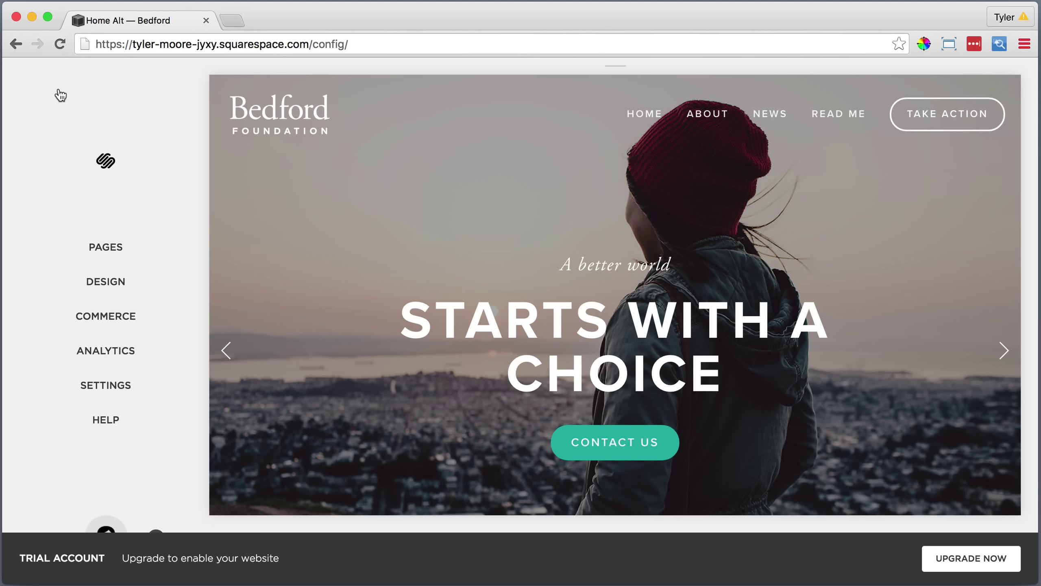
pyautogui.click(280, 123)
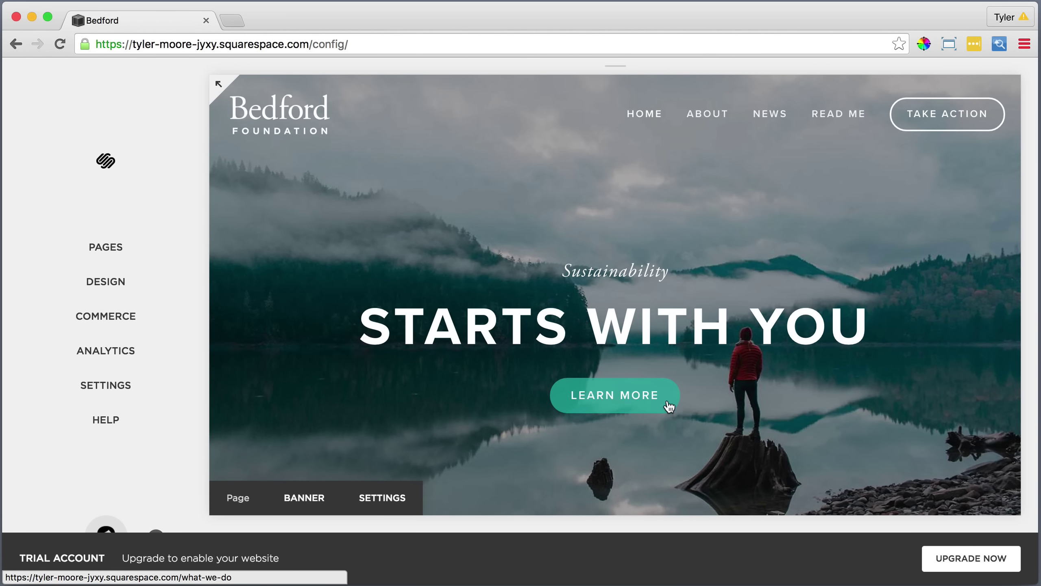
# Start the upgrade and choose the Personal plan, billed monthly.
pyautogui.click(957, 557)
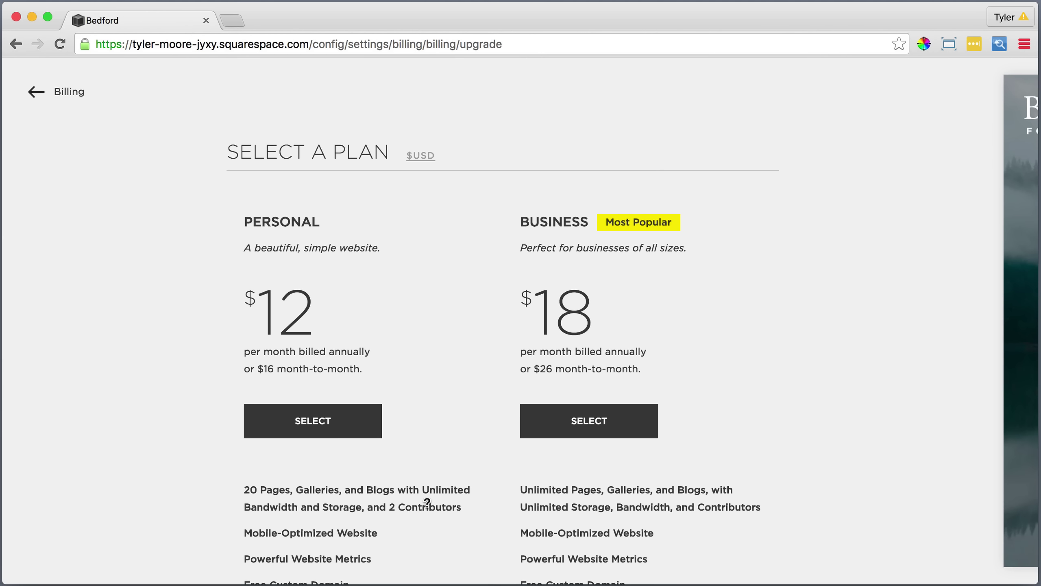
pyautogui.click(356, 430)
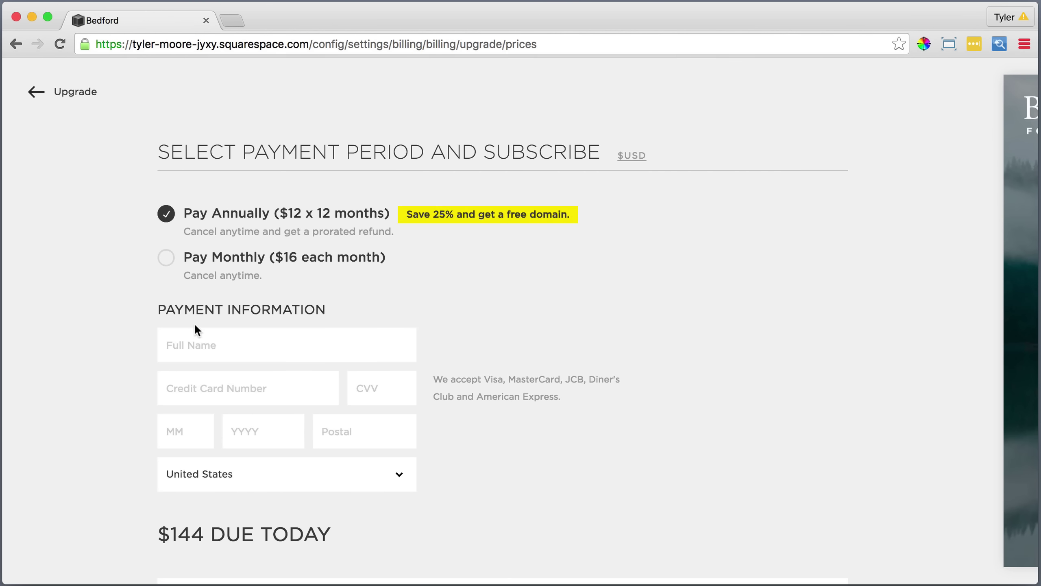
pyautogui.click(166, 259)
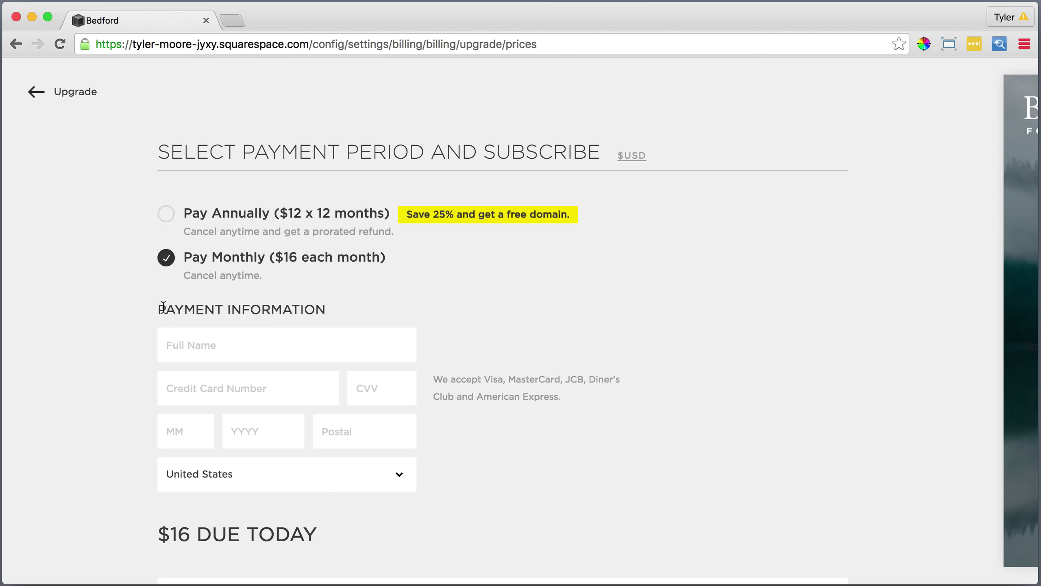
pyautogui.scroll(-2, 166, 339)
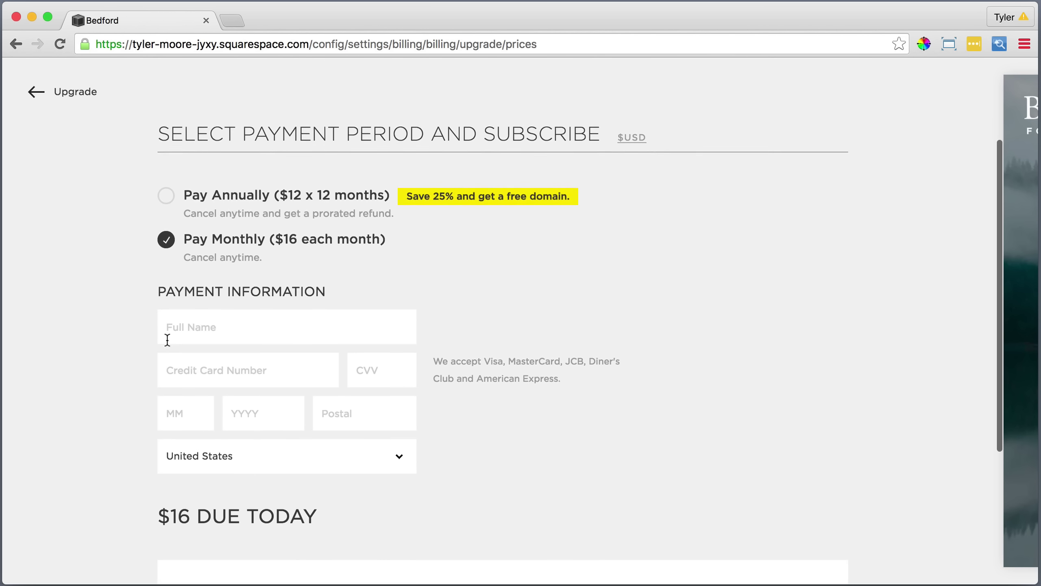
pyautogui.scroll(-4, 167, 340)
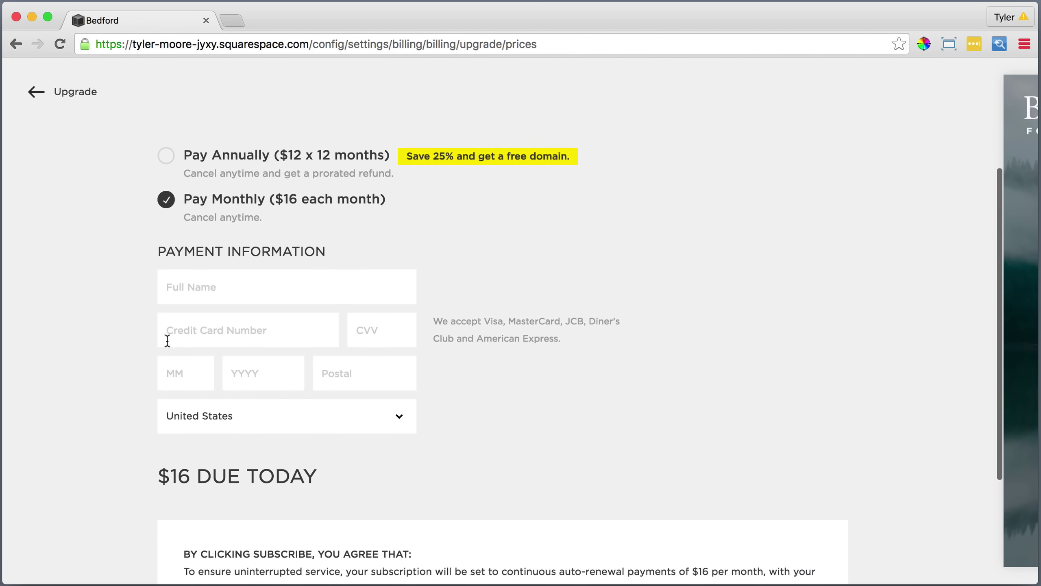
pyautogui.scroll(-3, 167, 340)
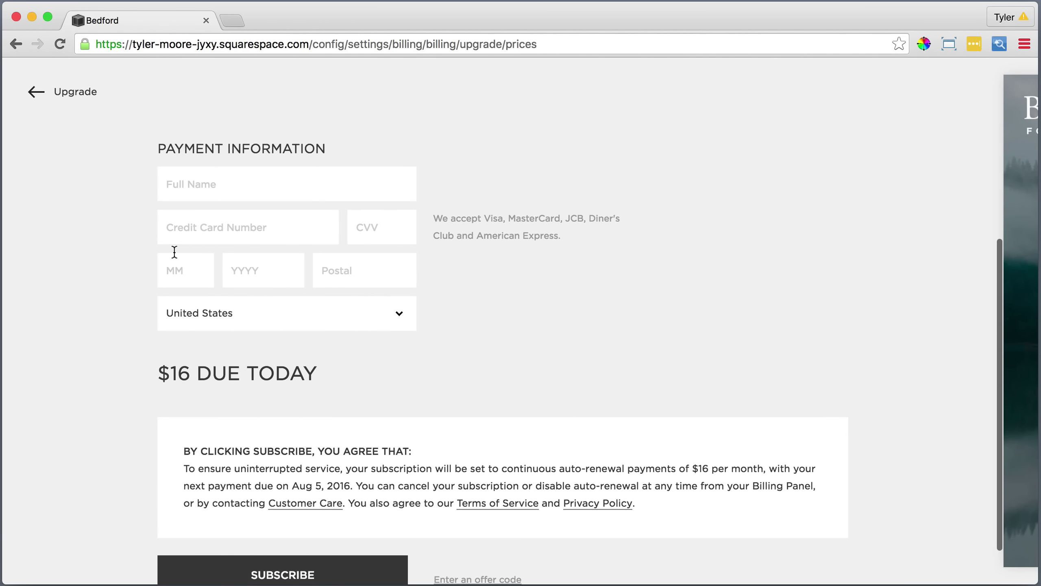
pyautogui.scroll(-3, 173, 243)
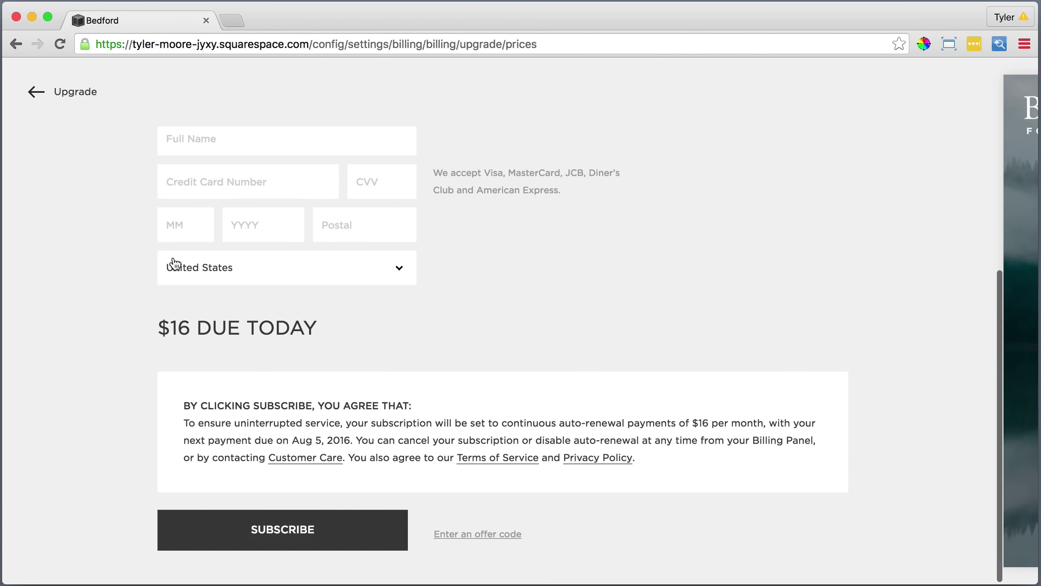
pyautogui.scroll(2, 174, 263)
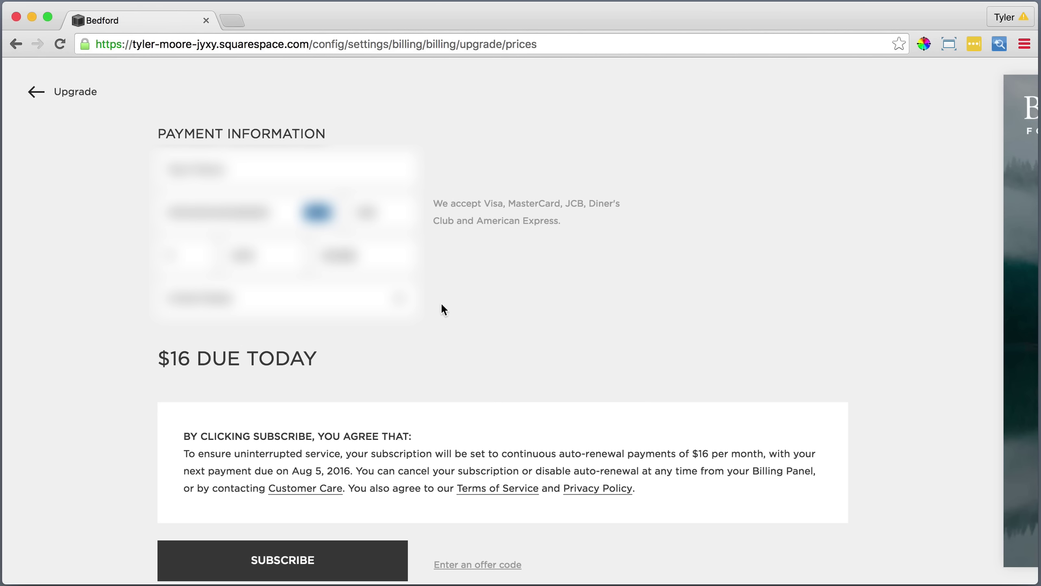
# Apply offer code 'savecode' for 10% off, subscribe to the monthly plan and skip the survey.
pyautogui.click(468, 565)
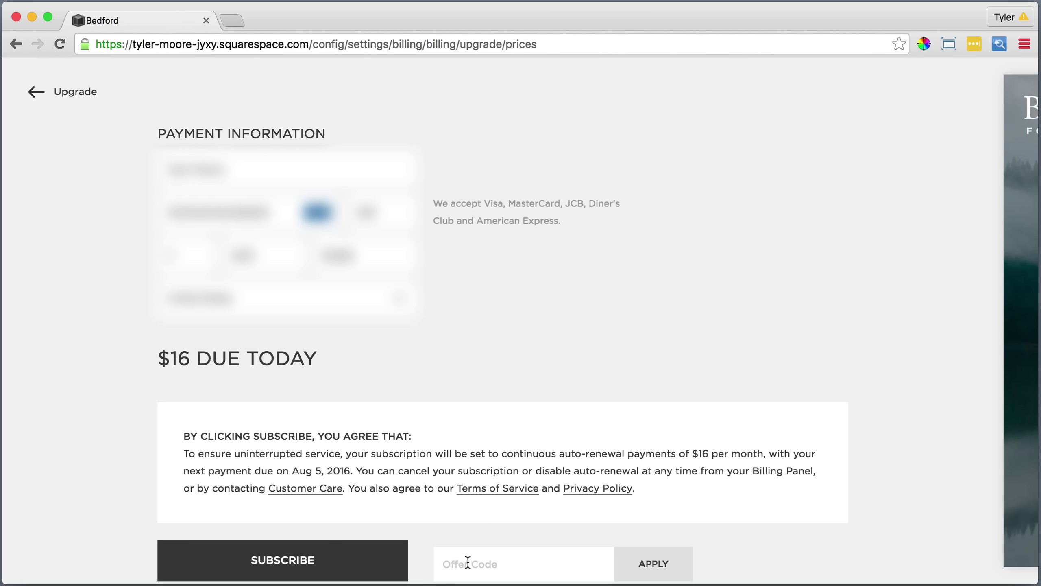
pyautogui.write('savecode')
pyautogui.click(663, 564)
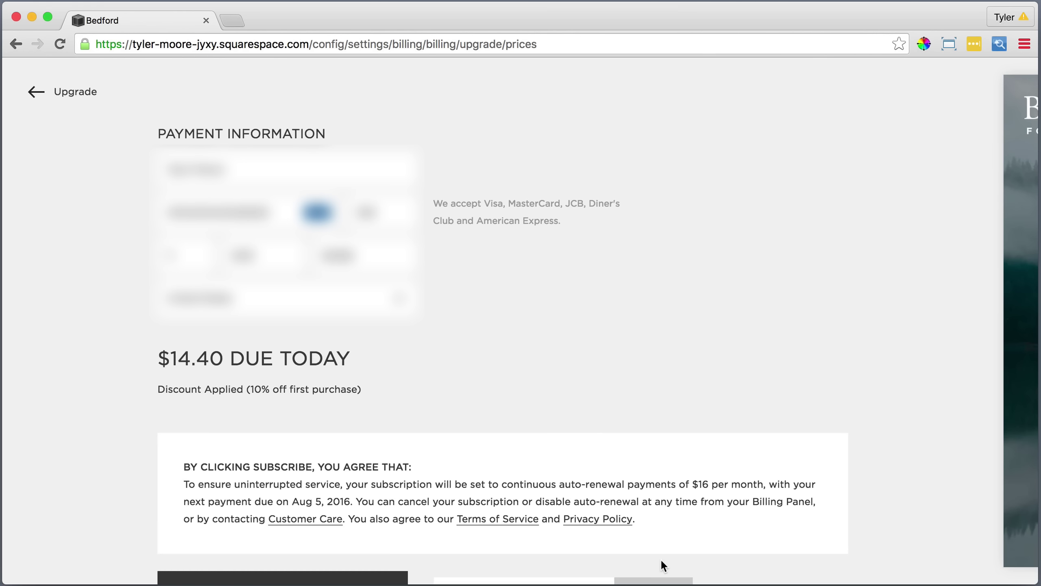
pyautogui.scroll(-3, 661, 558)
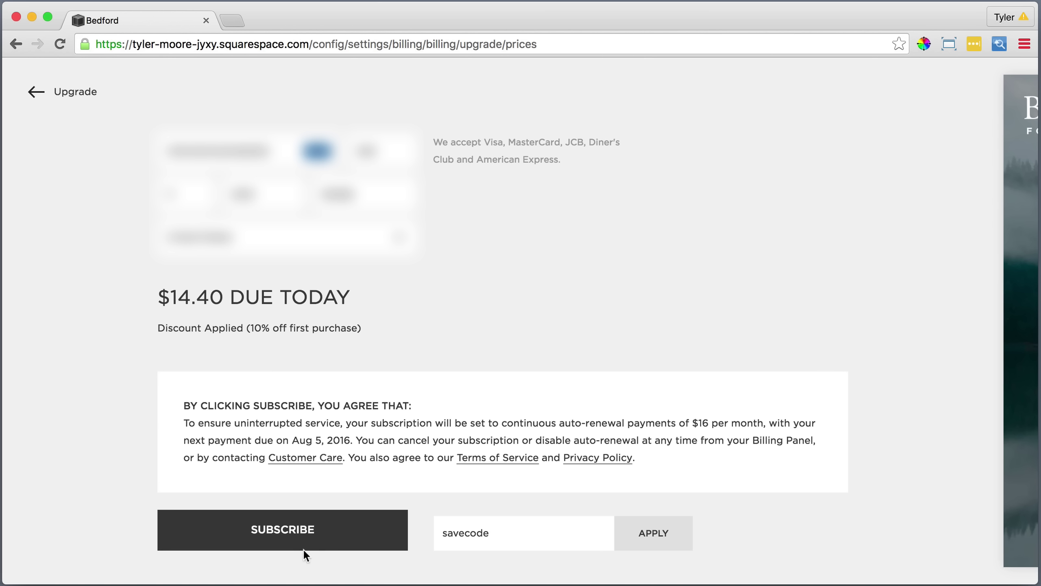
pyautogui.click(292, 530)
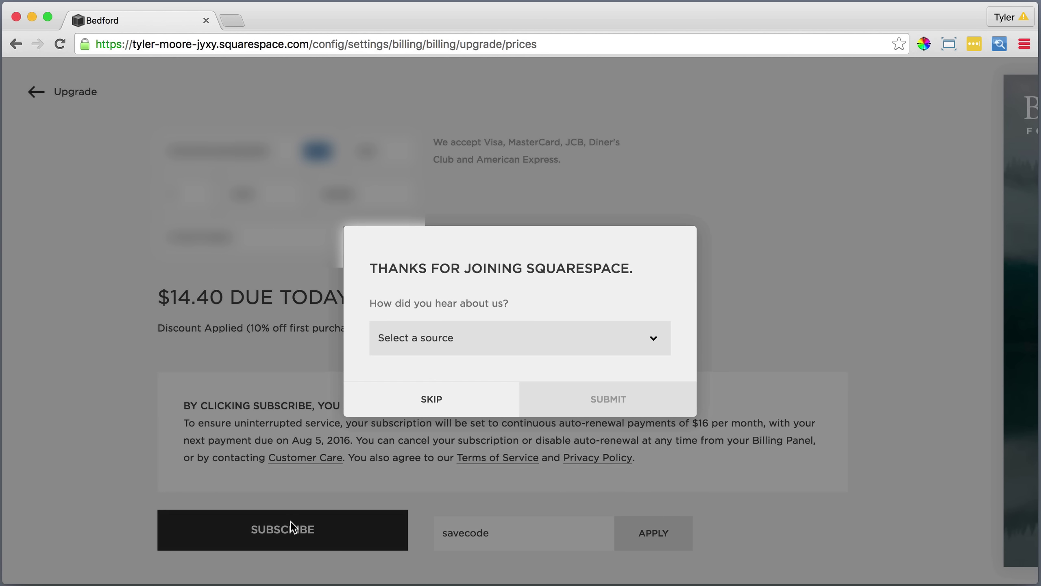
pyautogui.click(430, 401)
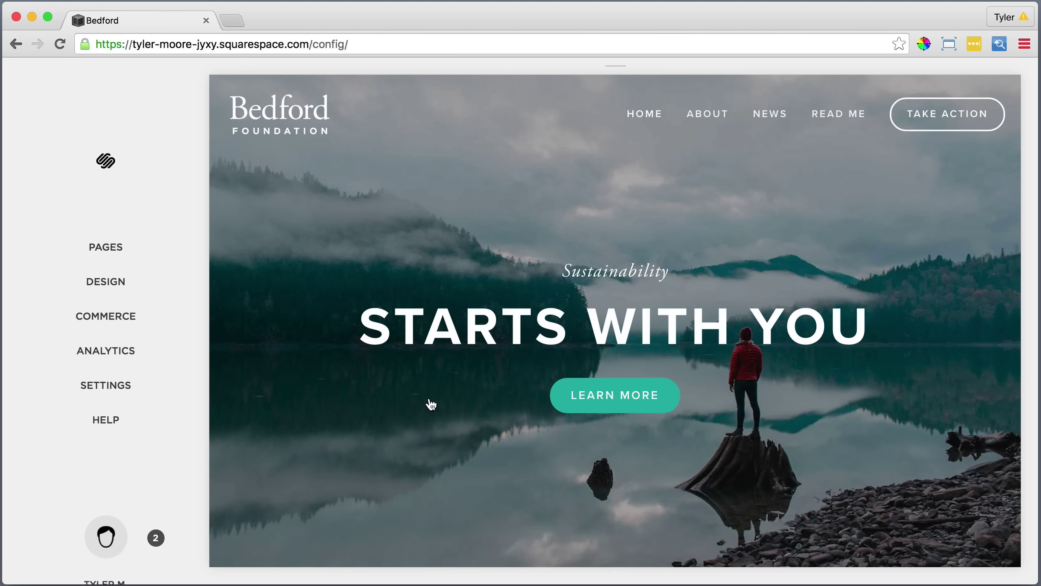
# Open the Domains page from the site's Settings panel.
pyautogui.moveTo(401, 395)
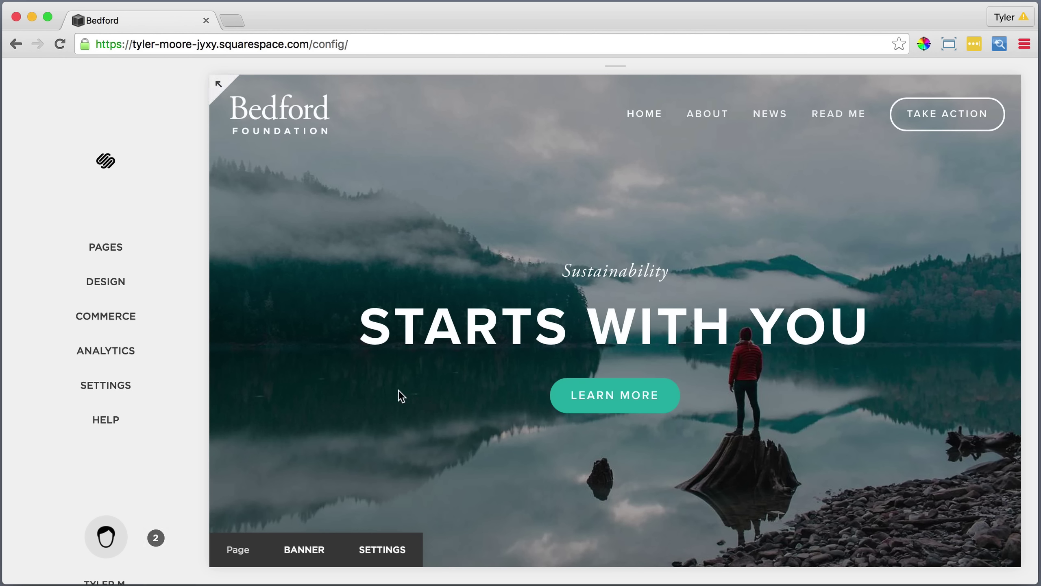
pyautogui.click(114, 385)
pyautogui.scroll(-3, 114, 384)
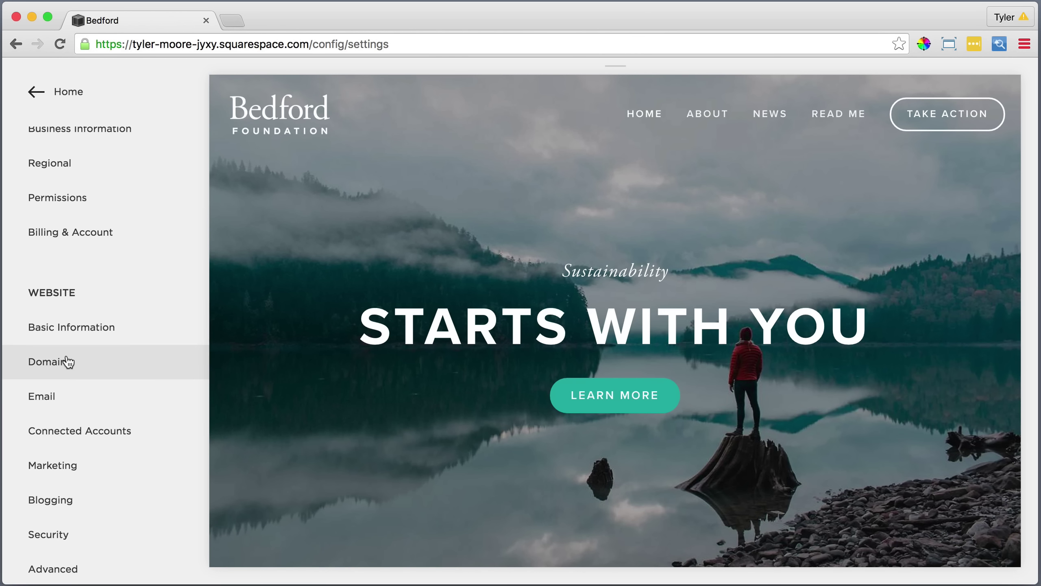
pyautogui.click(67, 362)
# Search for 'itsthejourneyofyoursoul', add the .com domain to the cart and proceed to checkout.
pyautogui.click(158, 256)
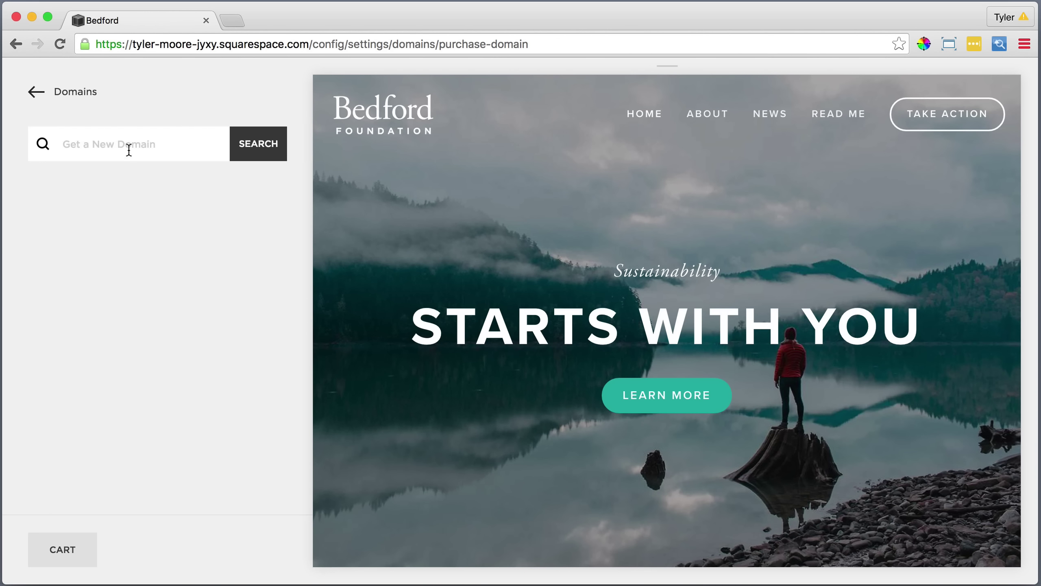
pyautogui.click(130, 148)
pyautogui.write('itsthejourneyofyoursou')
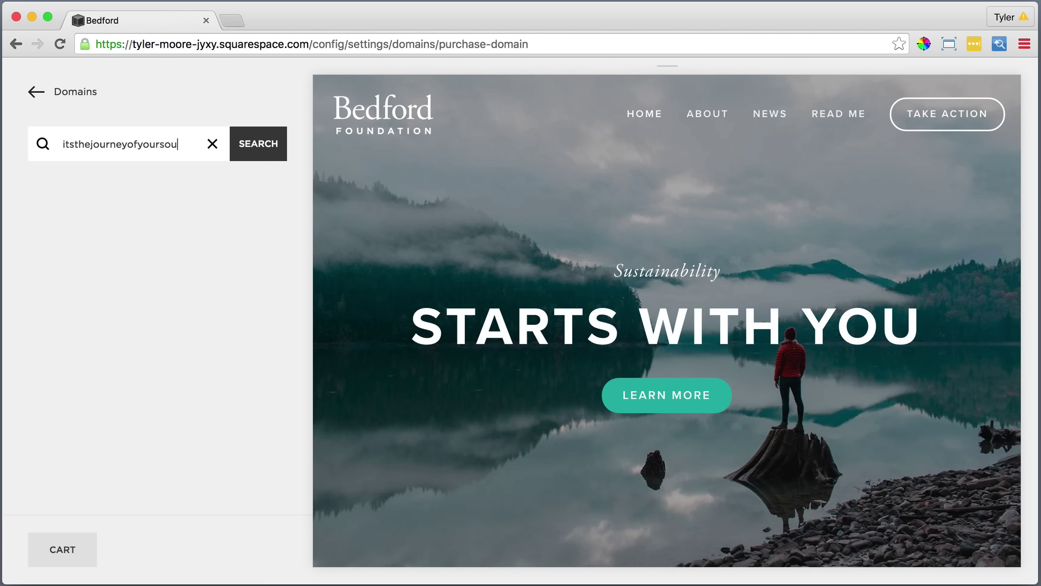
pyautogui.write('l')
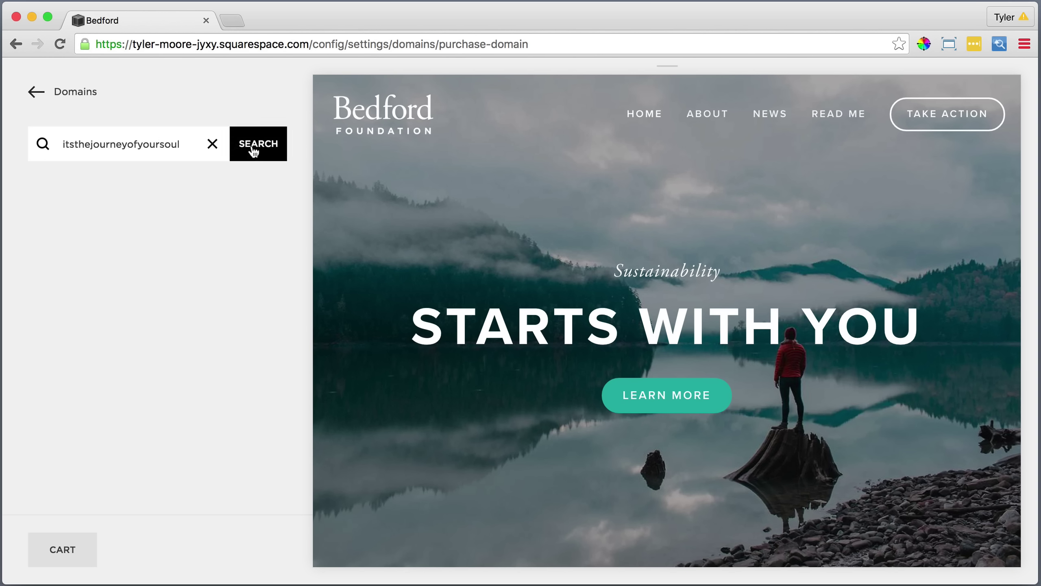
pyautogui.click(259, 146)
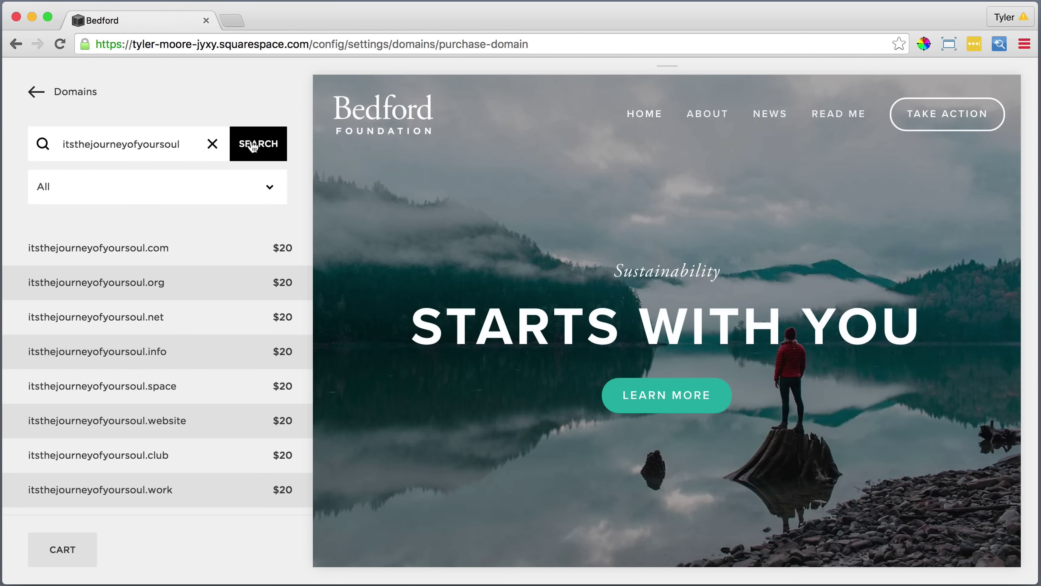
pyautogui.click(133, 248)
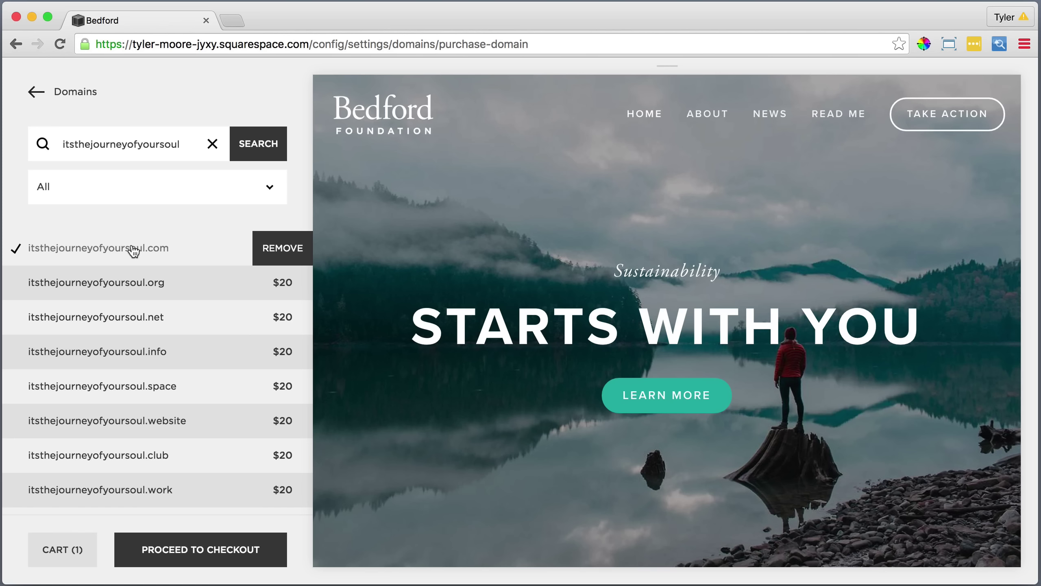
pyautogui.click(176, 543)
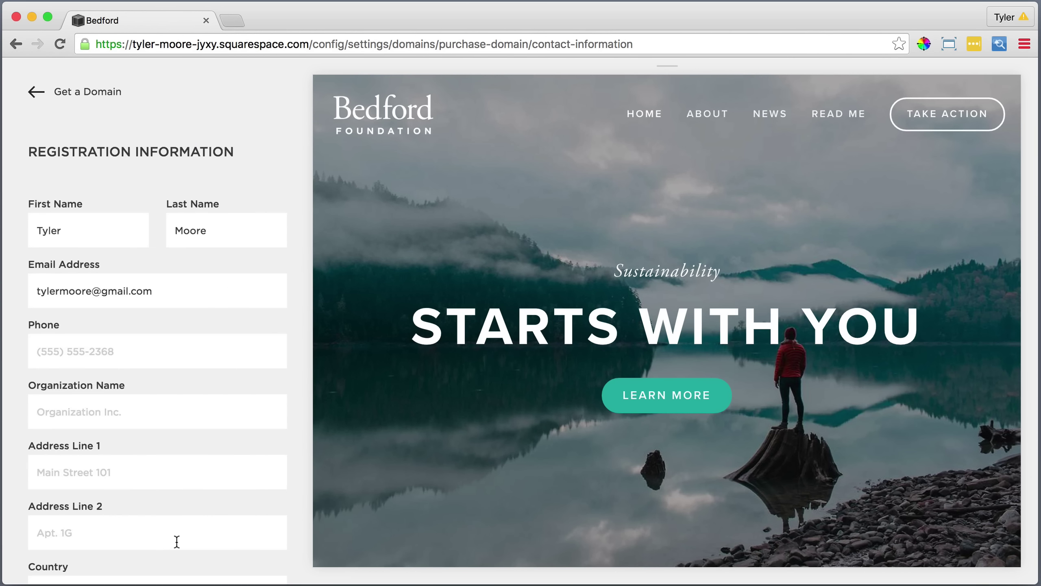
# Complete the domain registration form, adding 'LLC', and continue to the purchase confirmation.
pyautogui.scroll(-10, 177, 541)
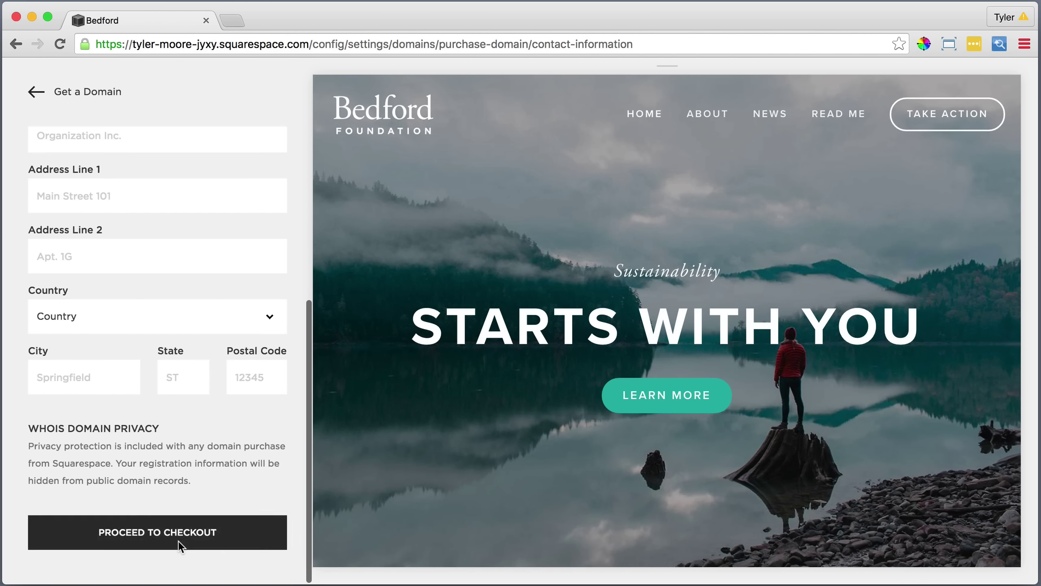
pyautogui.click(178, 540)
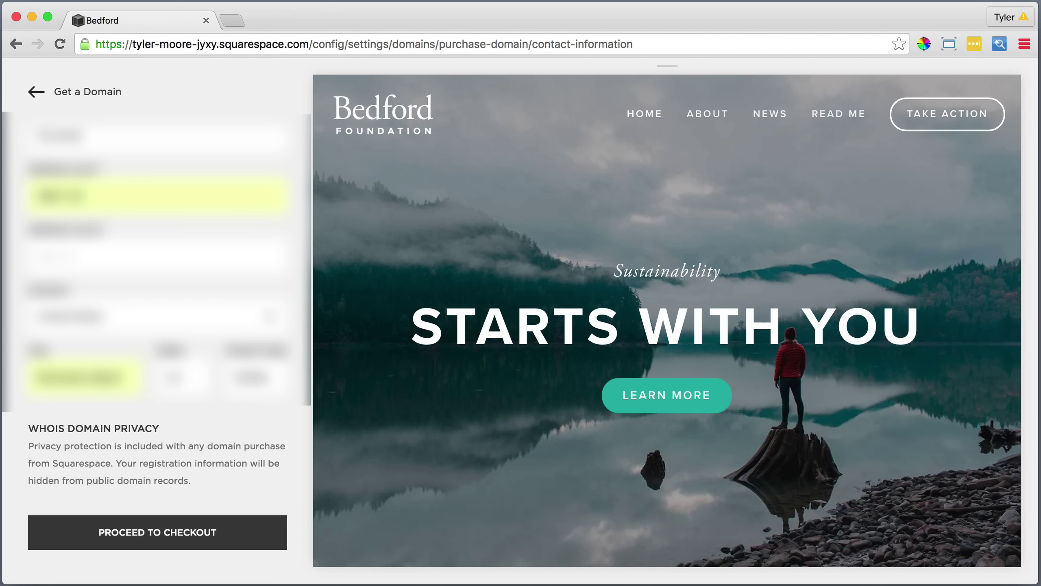
pyautogui.write('LLC')
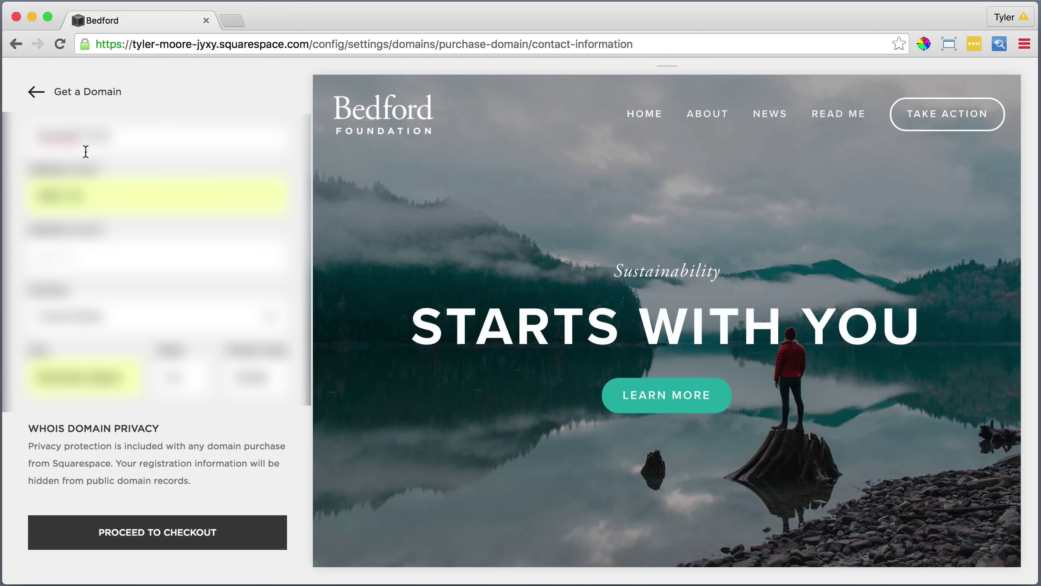
pyautogui.click(139, 533)
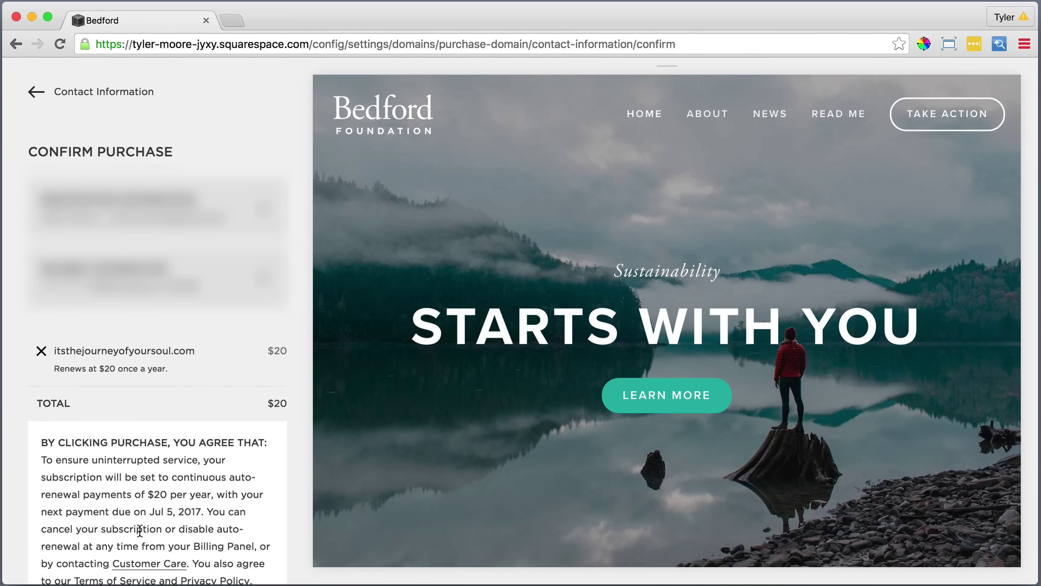
# Purchase itsthejourneyofyoursoul.com for $20 and return to the Settings list.
pyautogui.scroll(-5, 139, 530)
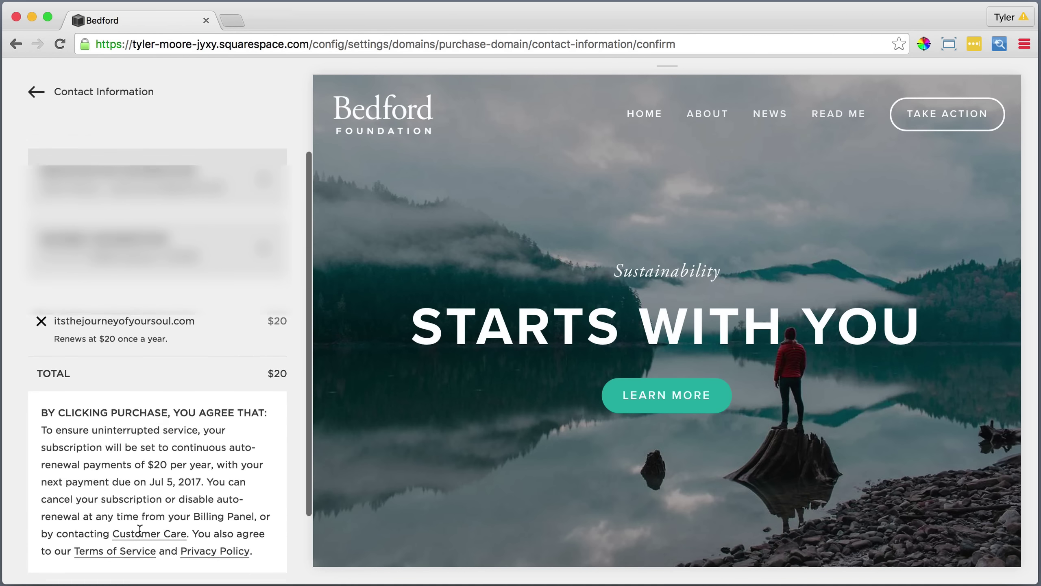
pyautogui.click(151, 535)
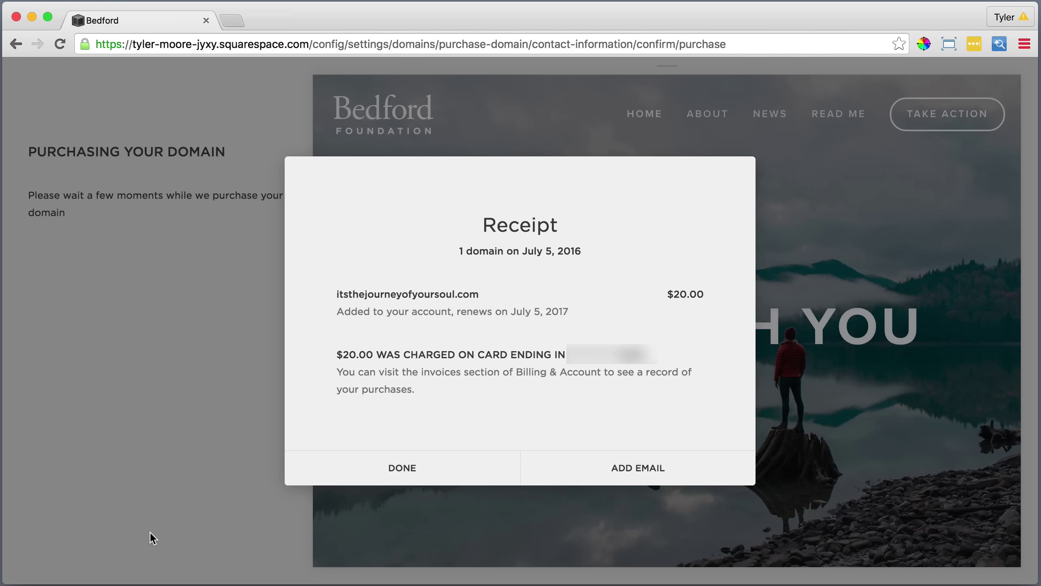
pyautogui.click(400, 472)
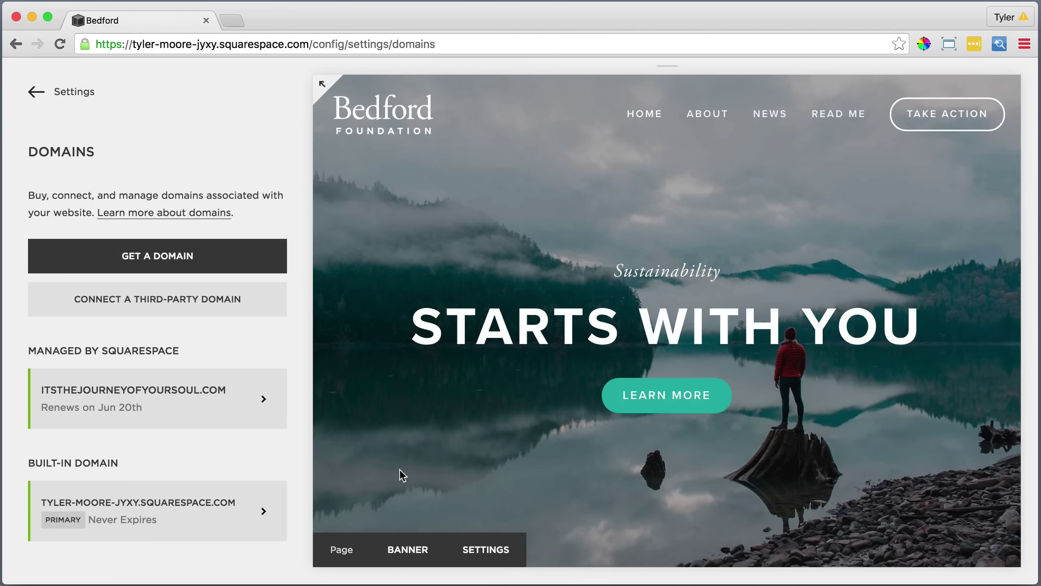
pyautogui.click(71, 93)
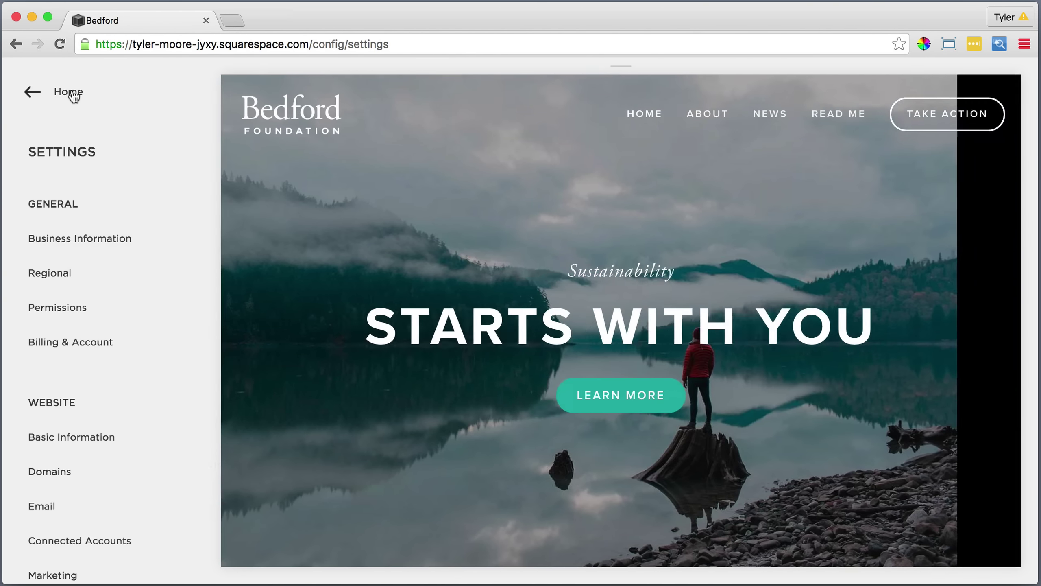